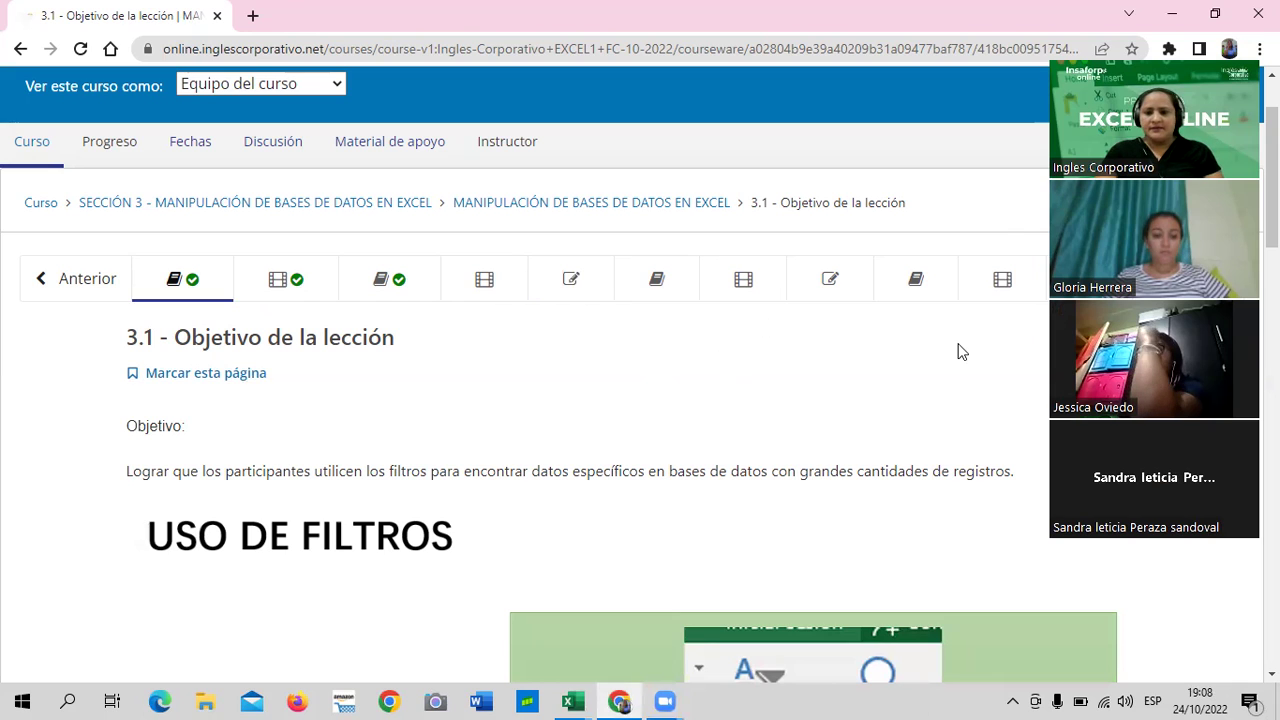
Show the Inglés Corporativo Progreso page with its grade chart at 0% and Section 1 at 0/100.
mouse_move(1119, 693)
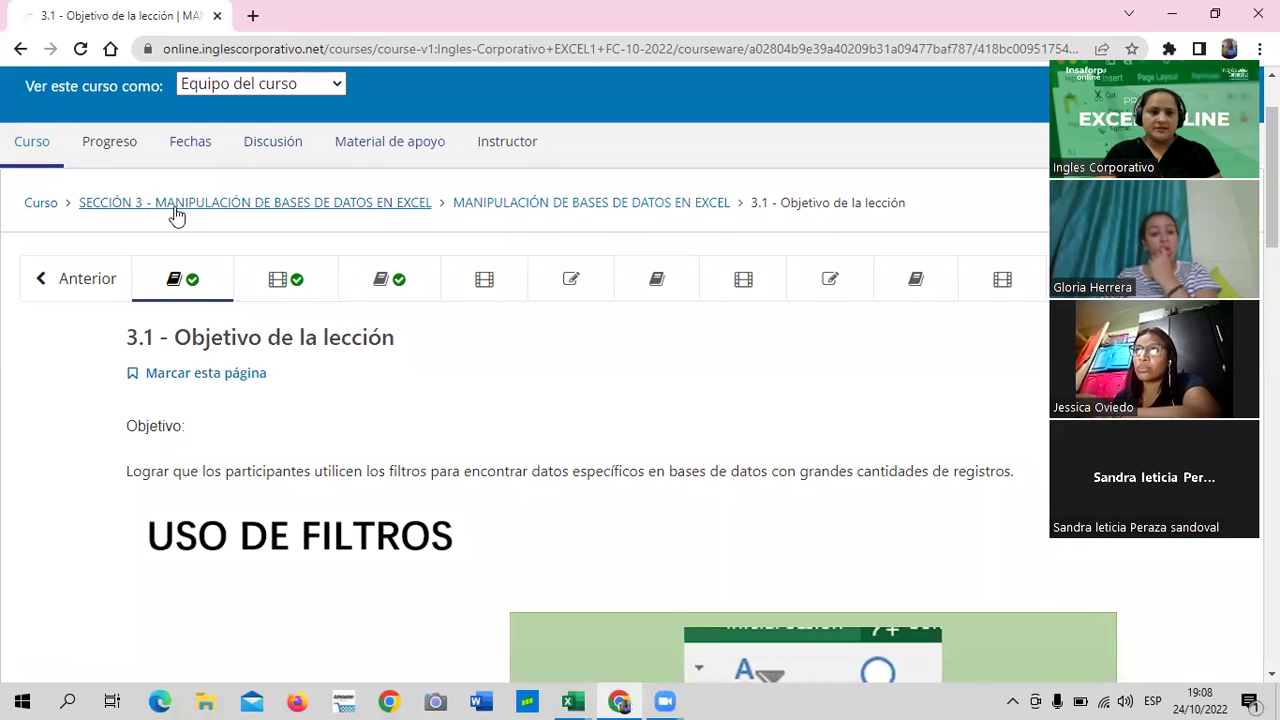
click(116, 149)
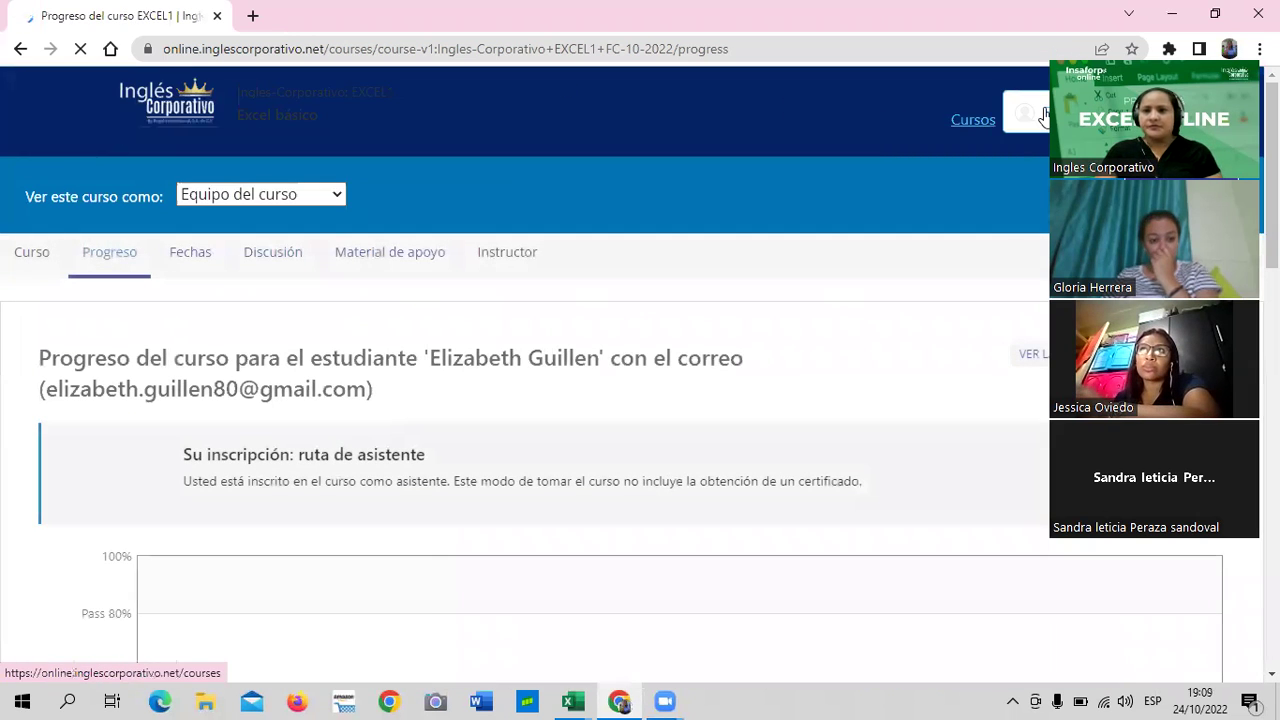
scroll(497, 456, down, 5)
scroll(486, 458, up, 1)
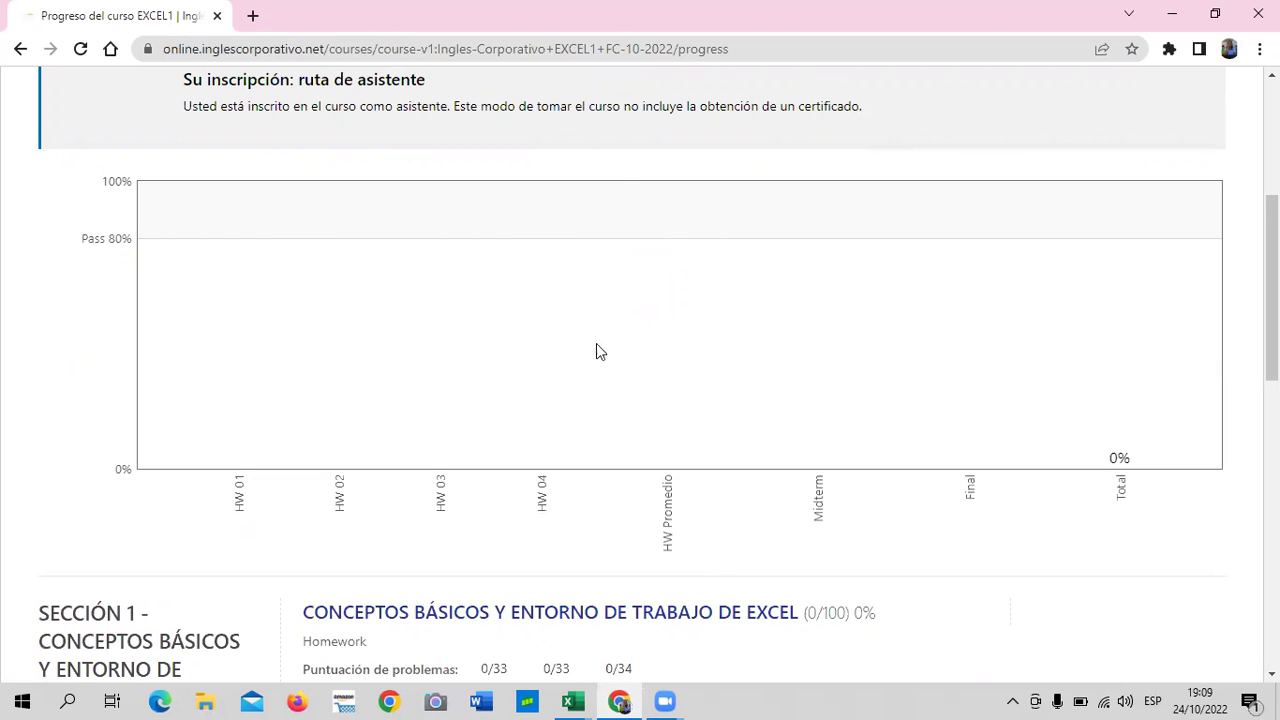
scroll(386, 360, up, 4)
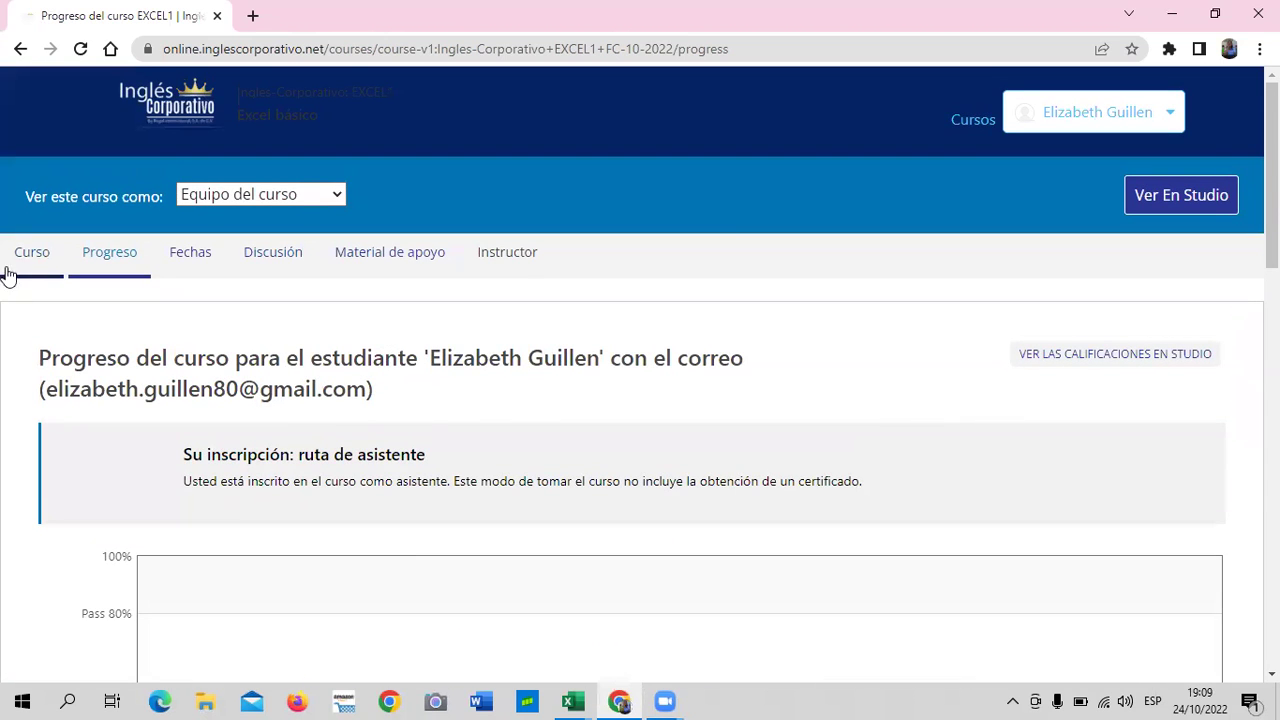
Return from Progreso to lesson 3.1, then go to lesson 3.2 - Uso de filtros.
click(30, 262)
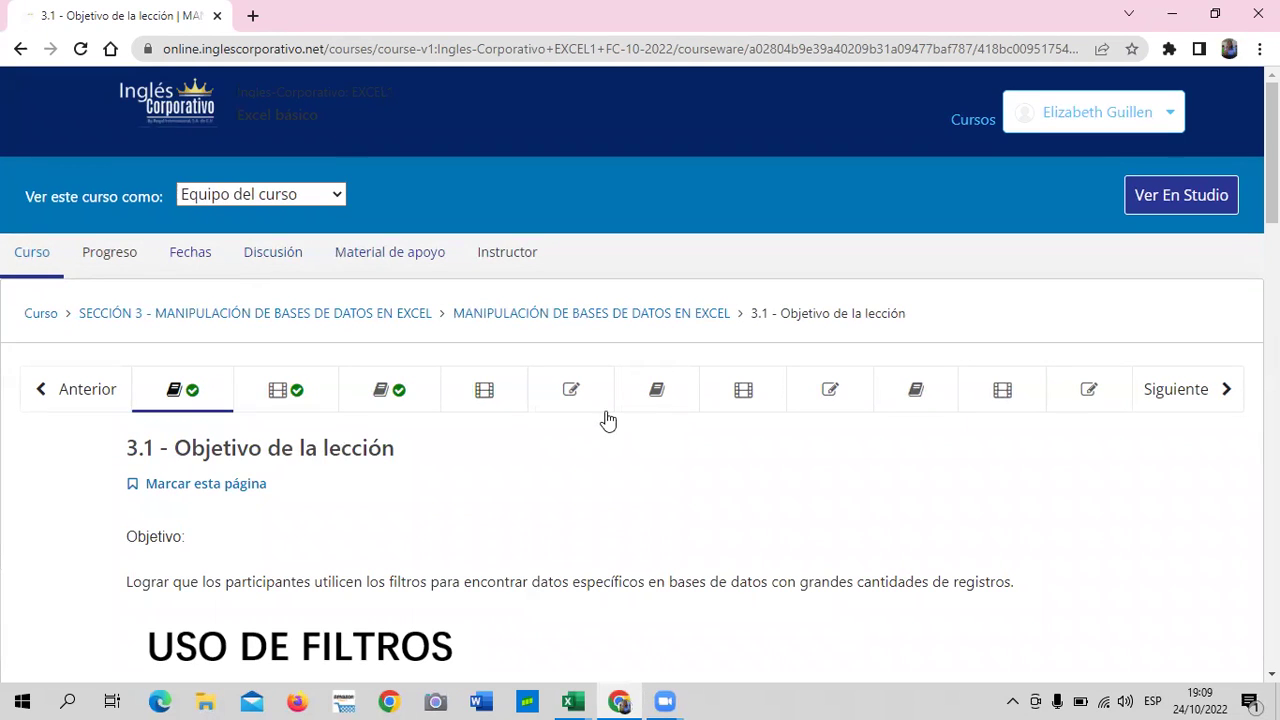
scroll(531, 535, down, 3)
scroll(517, 537, up, 3)
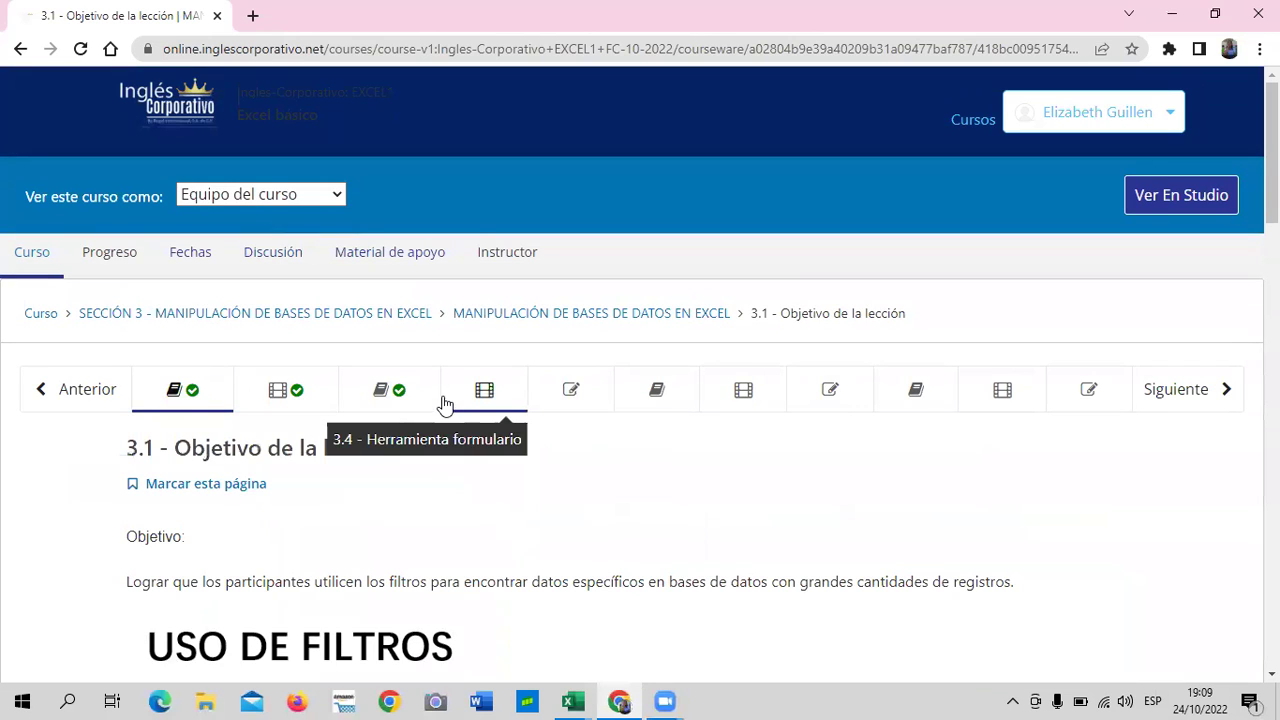
scroll(532, 549, down, 3)
scroll(530, 548, down, 2)
scroll(520, 549, up, 5)
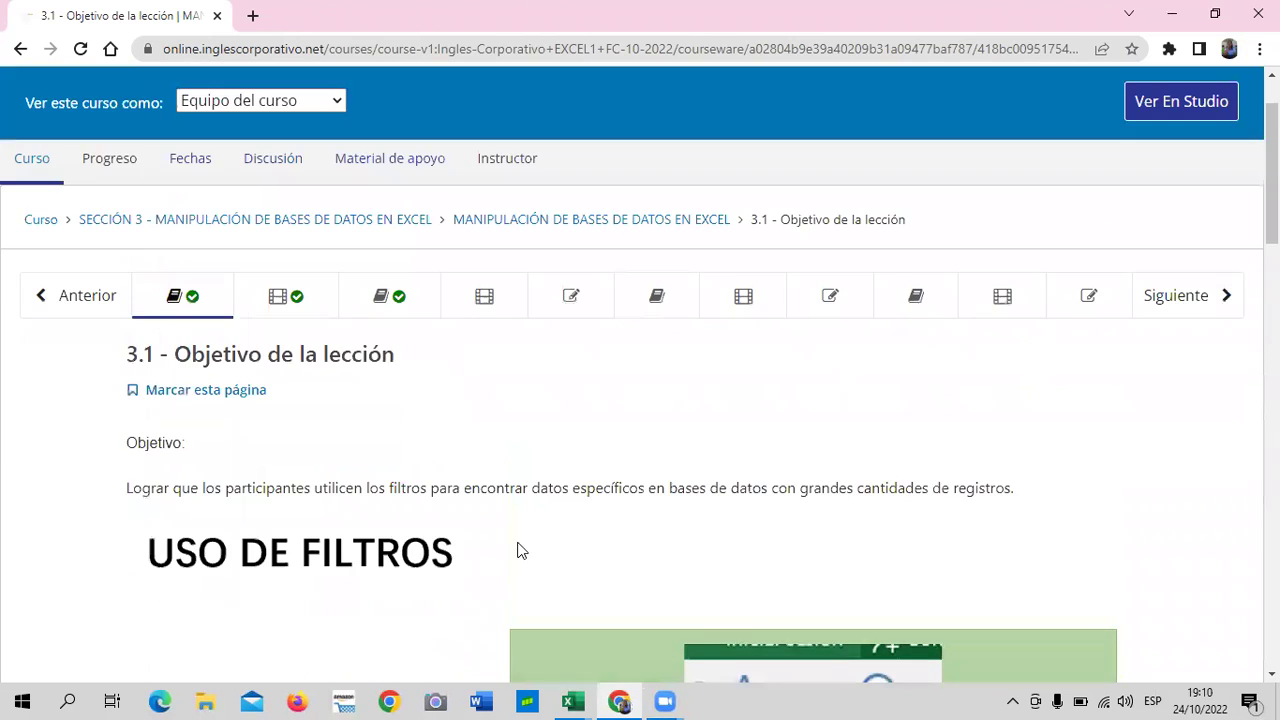
click(317, 304)
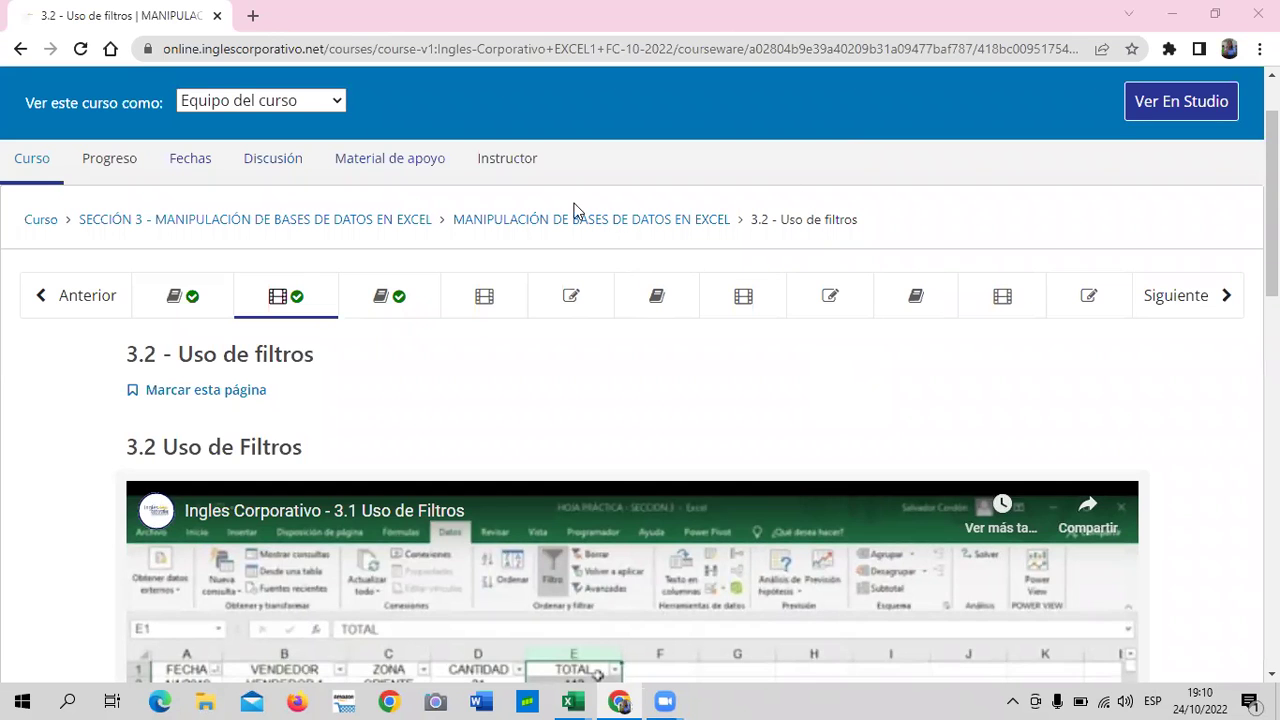
scroll(590, 540, down, 3)
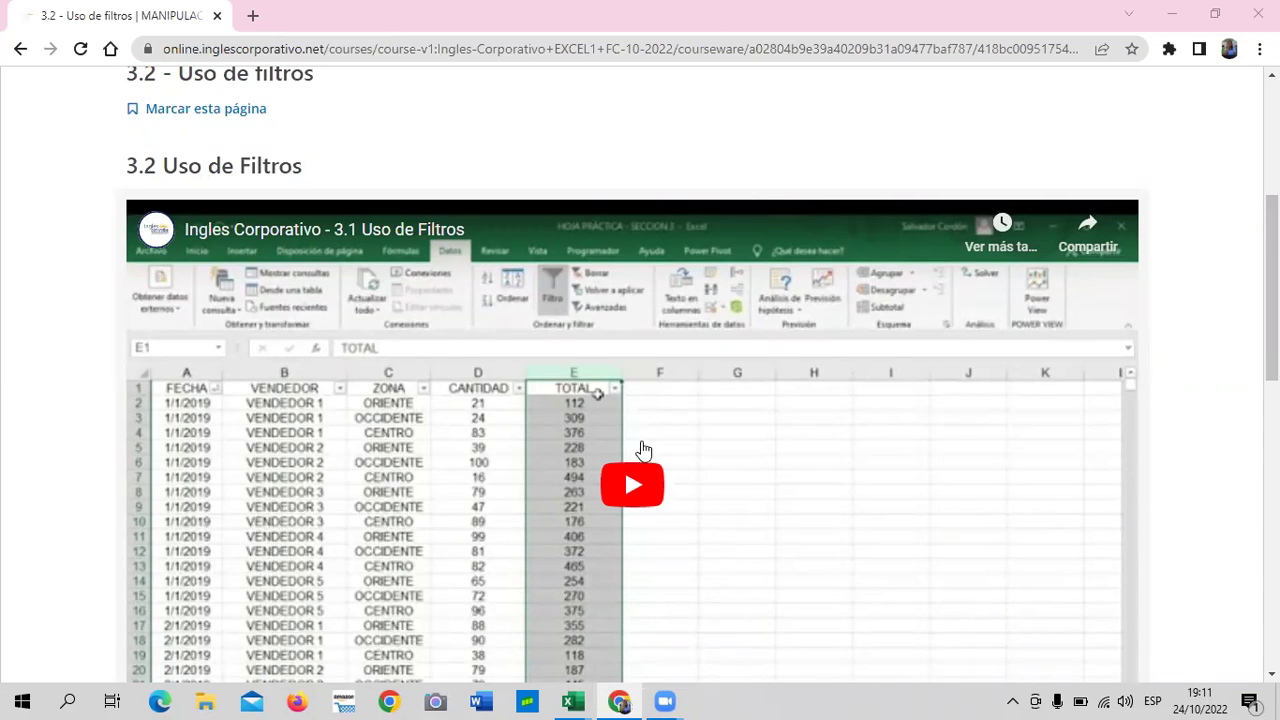
scroll(645, 460, down, 3)
scroll(645, 465, up, 2)
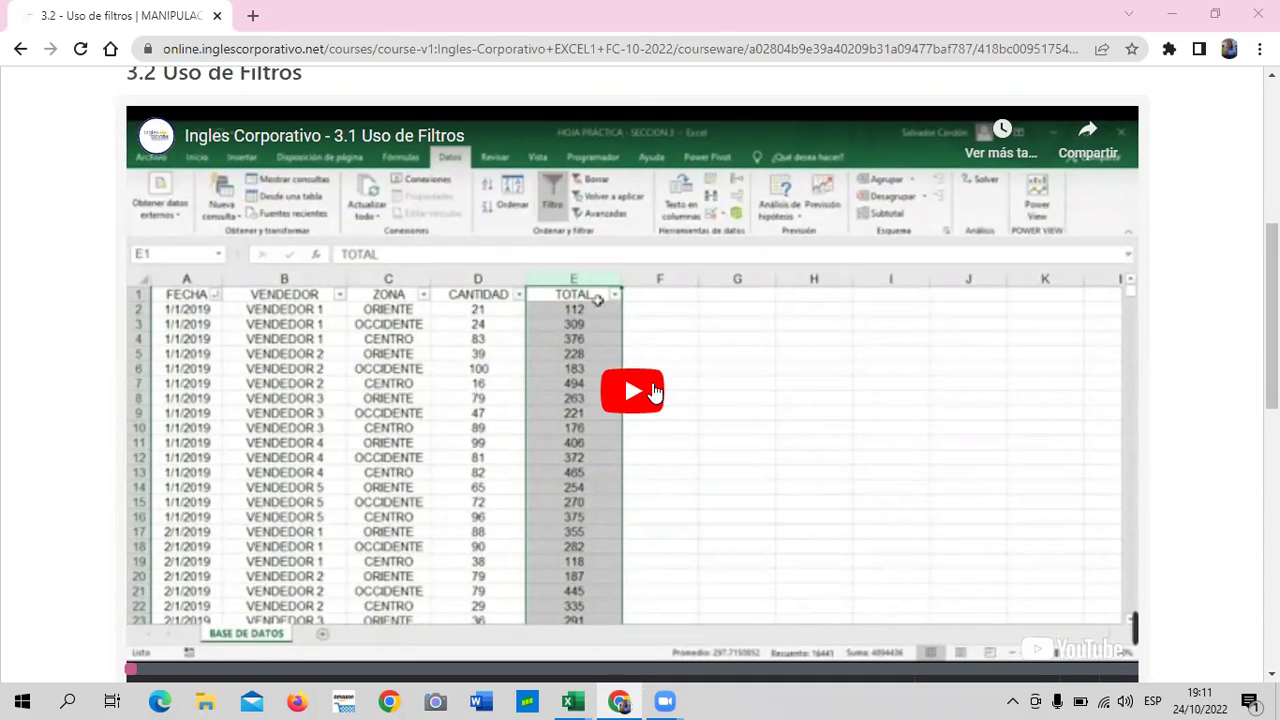
scroll(655, 392, up, 1)
scroll(355, 313, up, 2)
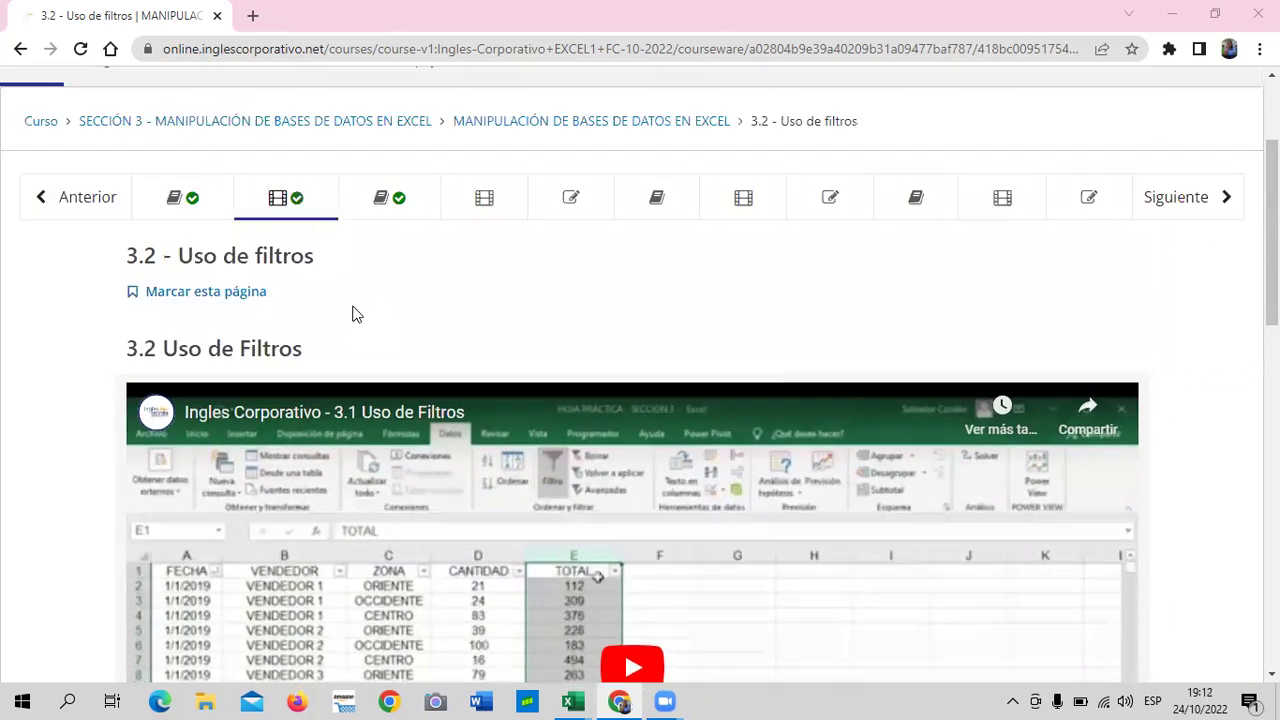
scroll(355, 313, up, 2)
scroll(266, 451, down, 1)
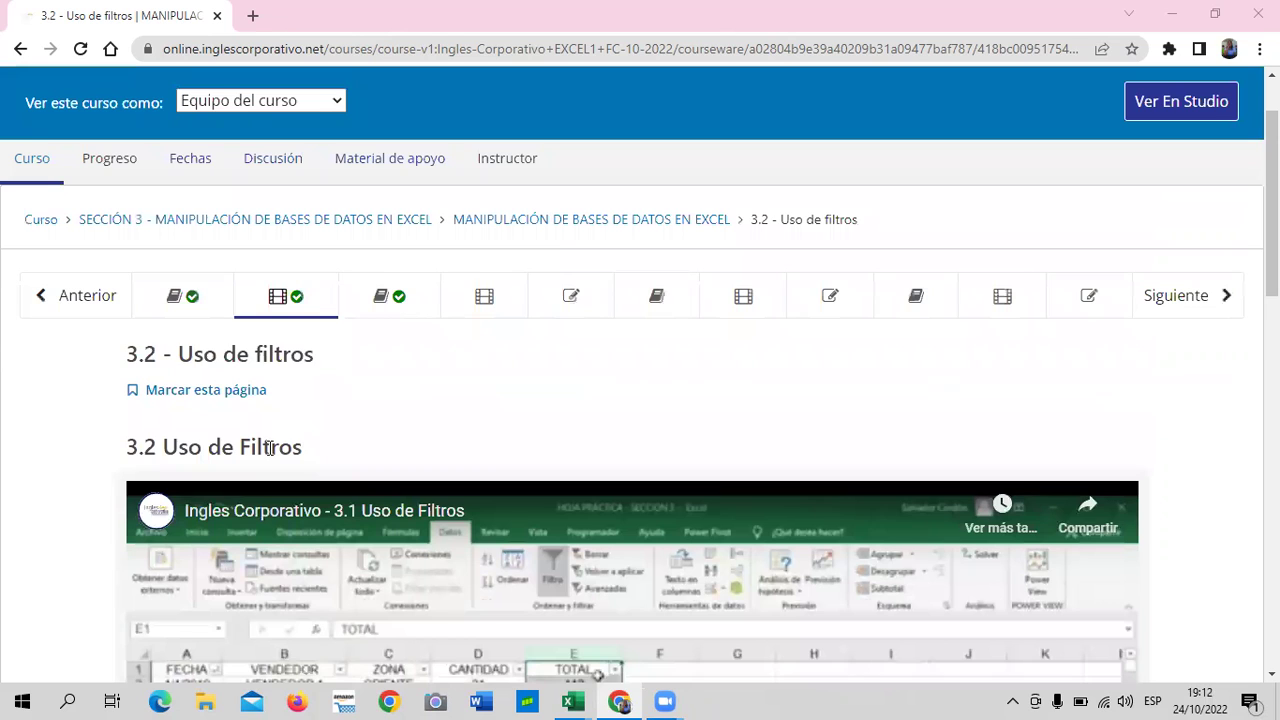
click(116, 174)
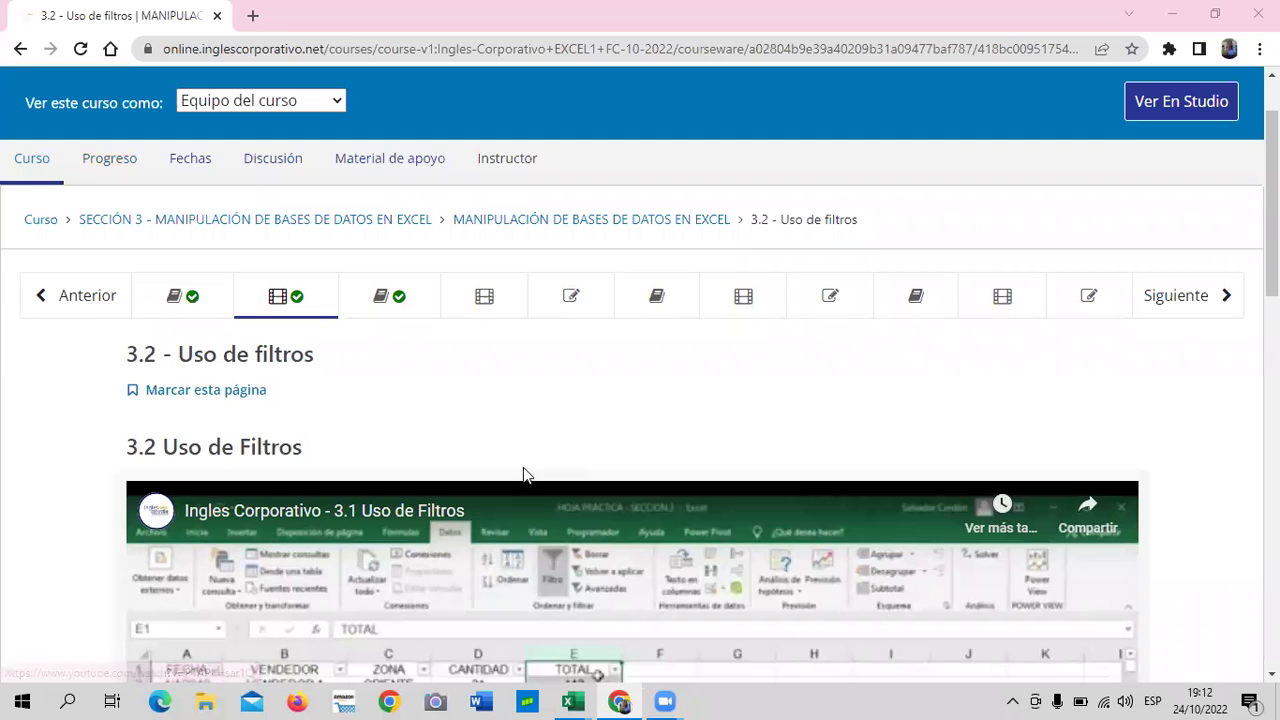
scroll(519, 459, down, 1)
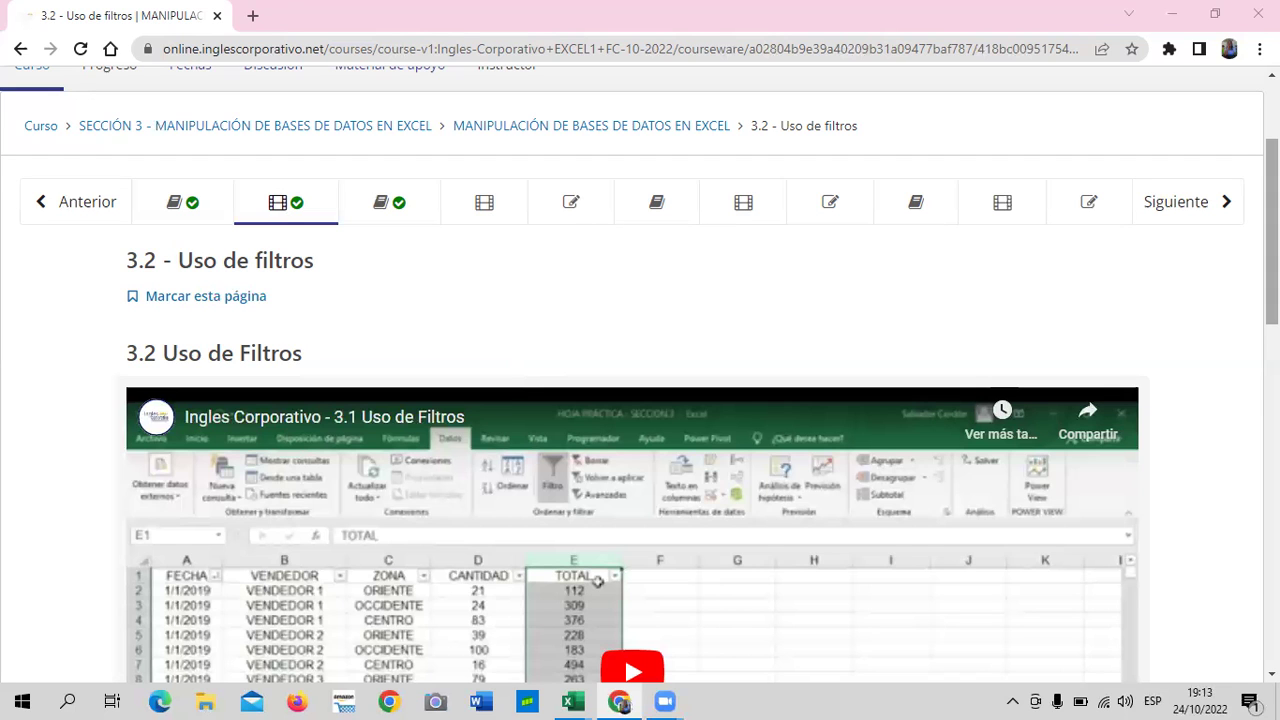
Scroll below the lesson video and open the 'PLANTILLA DE ACTIVIDADES SECCIÓN 3' link in a new tab.
scroll(1271, 230, down, 2)
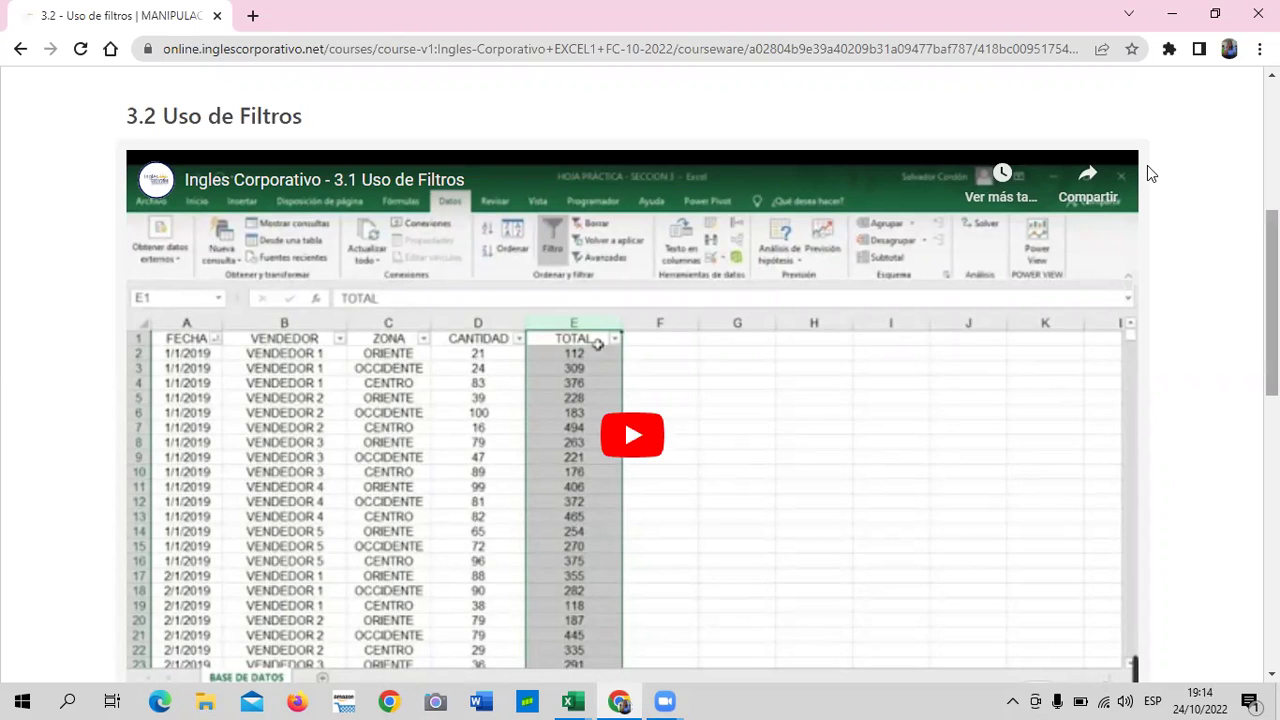
scroll(520, 330, up, 1)
scroll(504, 340, down, 1)
scroll(495, 410, down, 2)
scroll(487, 453, down, 1)
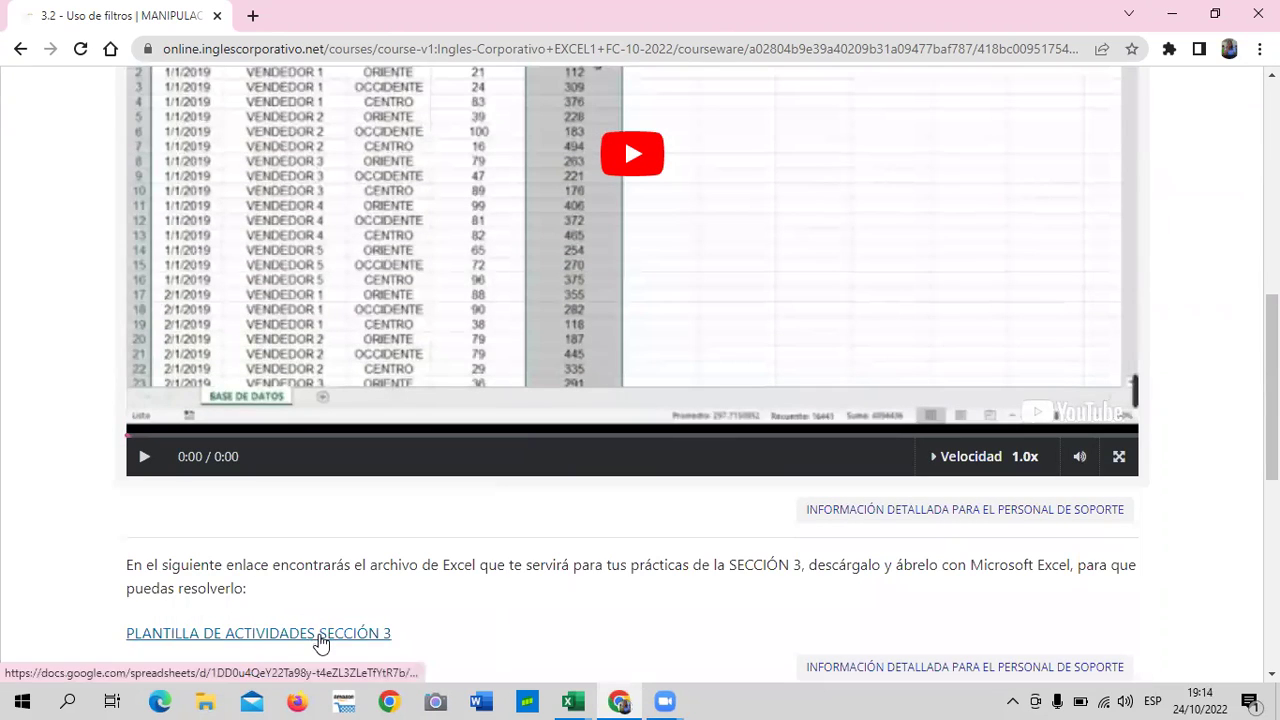
scroll(305, 447, up, 3)
scroll(305, 447, up, 1)
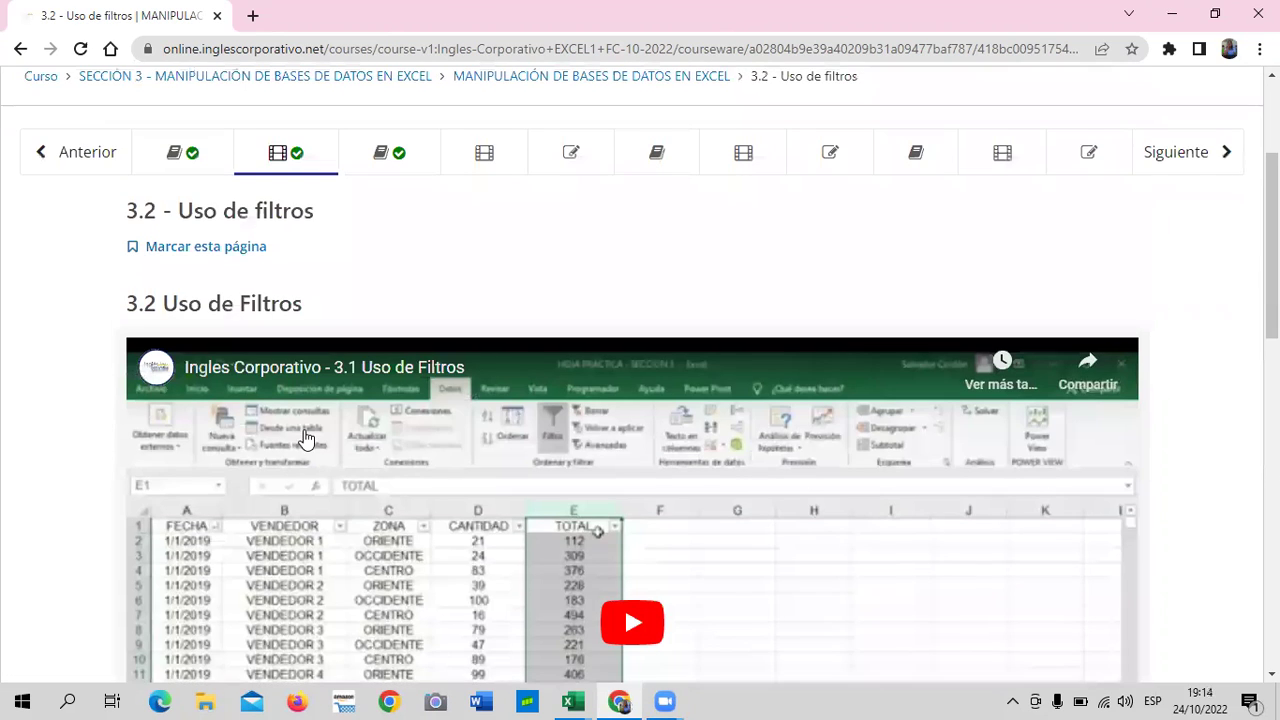
scroll(305, 440, down, 2)
scroll(337, 646, down, 2)
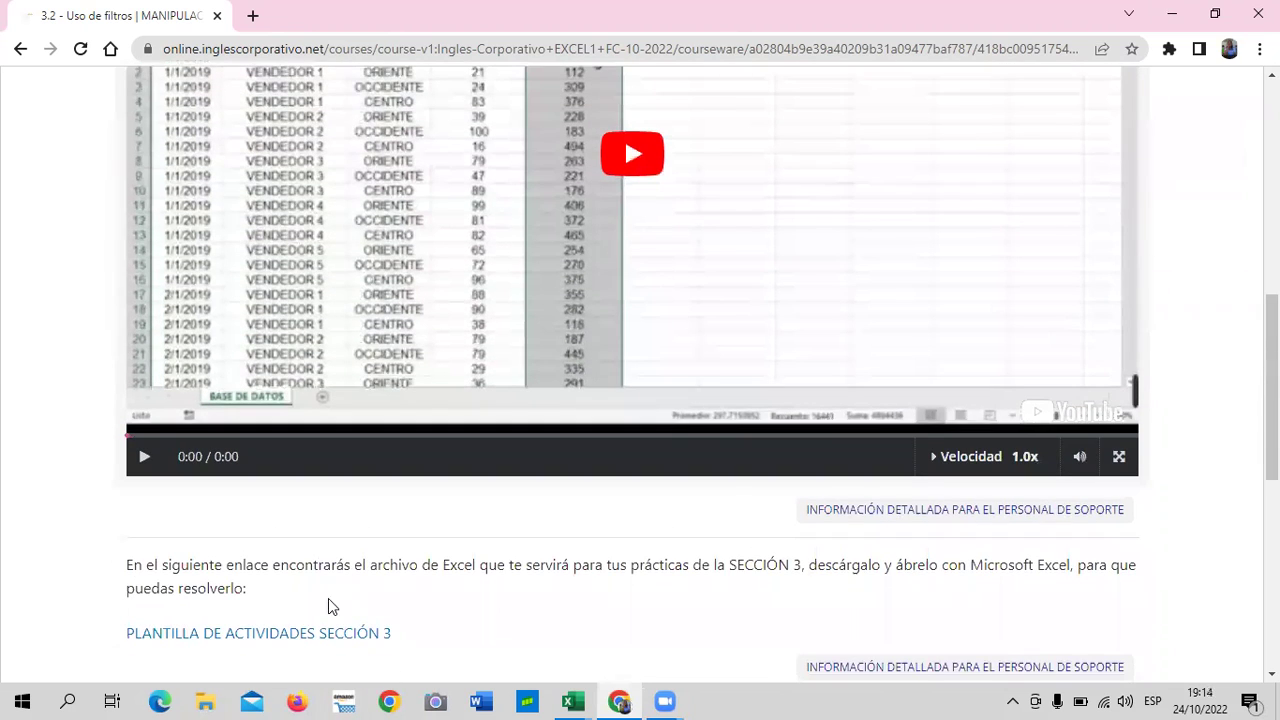
click(280, 634)
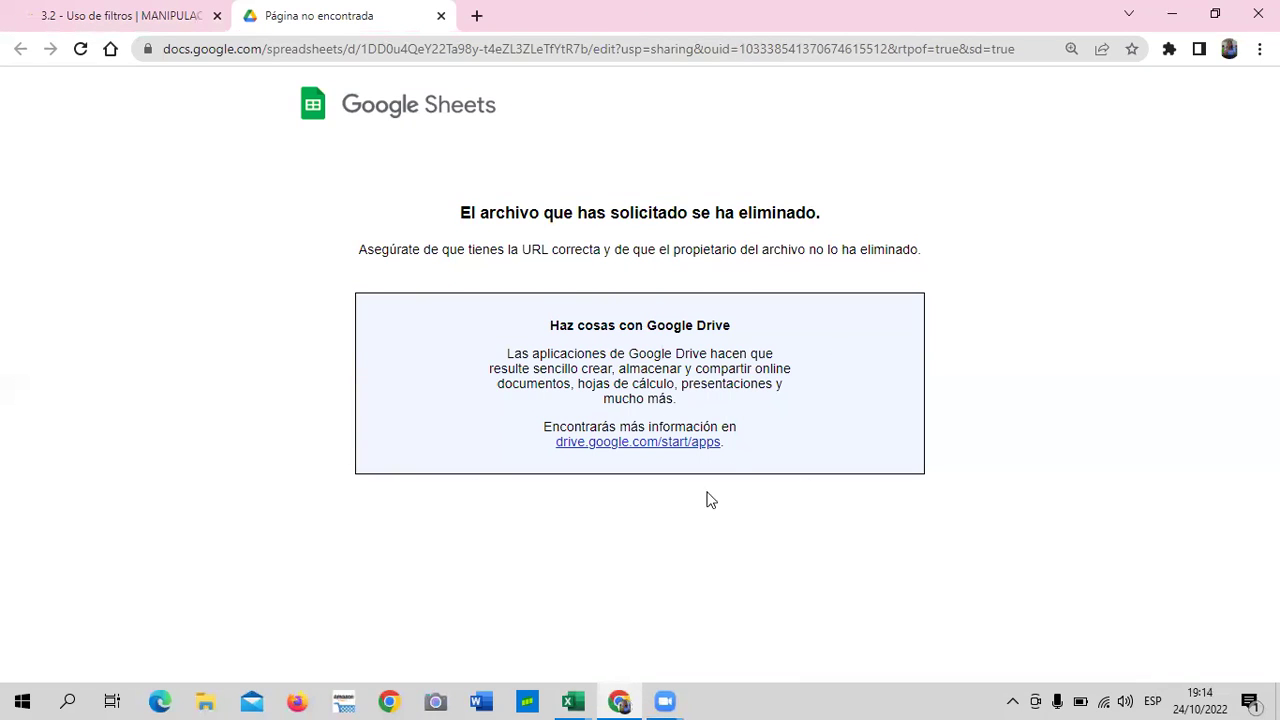
Go back to the '3.2 - Uso de filtros' lesson tab after the deleted-file notice.
click(180, 20)
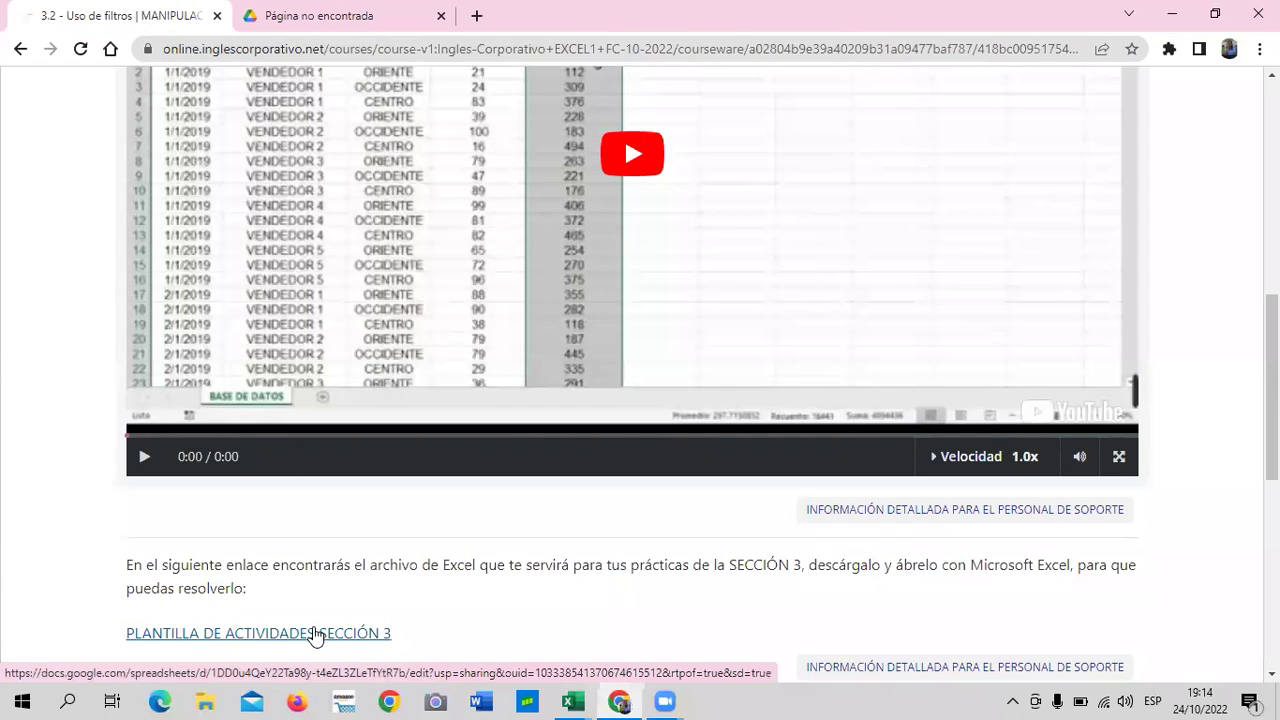
Close the 'Página no encontrada' tab and switch to the Filtro workbook in Excel.
click(440, 16)
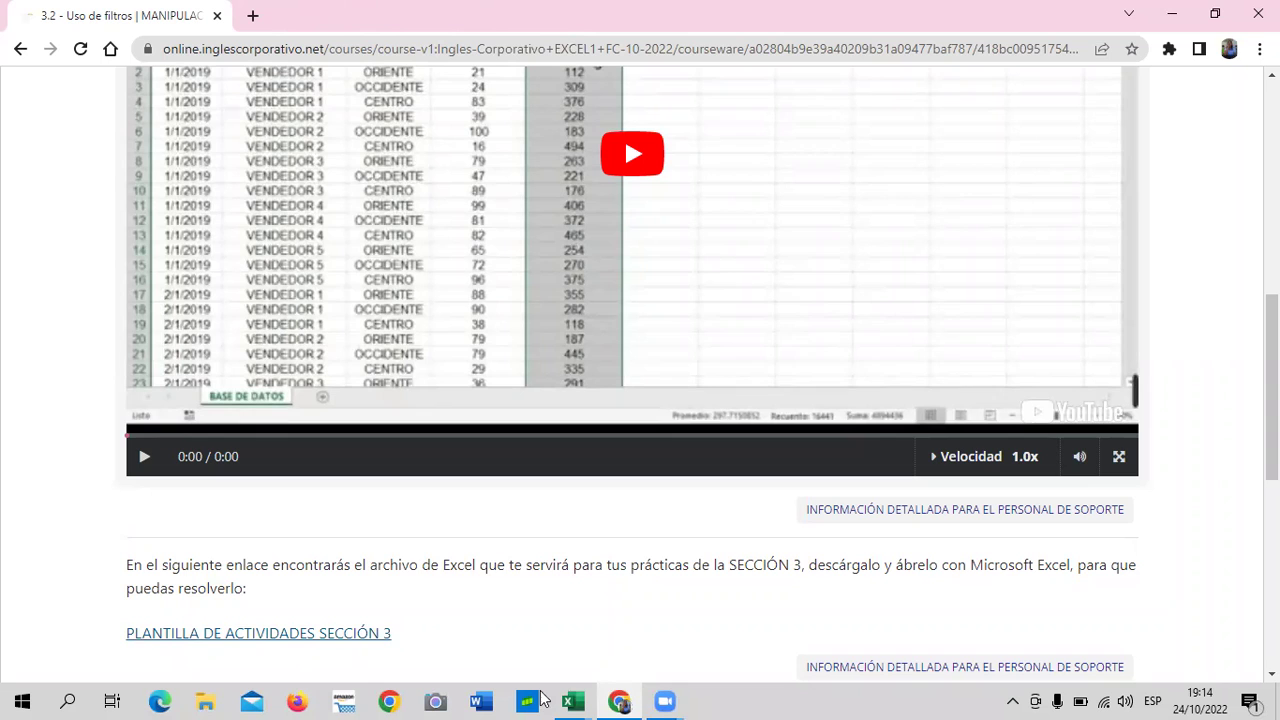
mouse_move(571, 699)
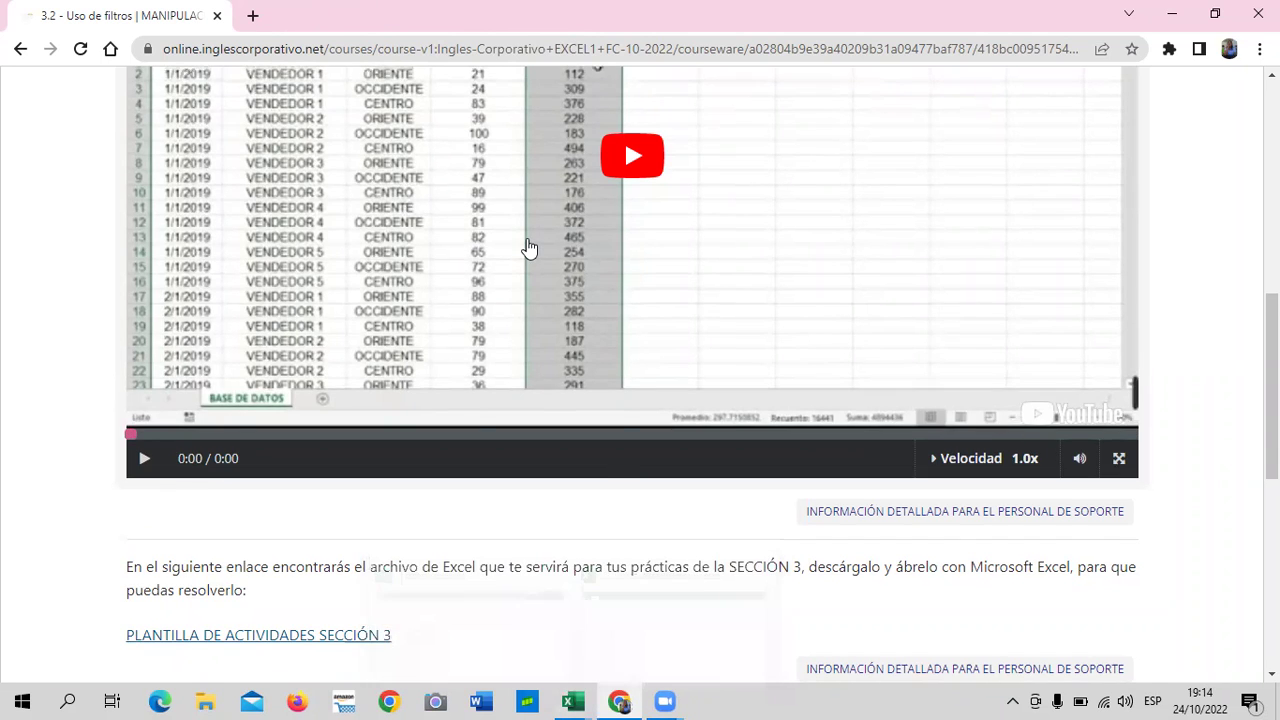
scroll(529, 249, up, 3)
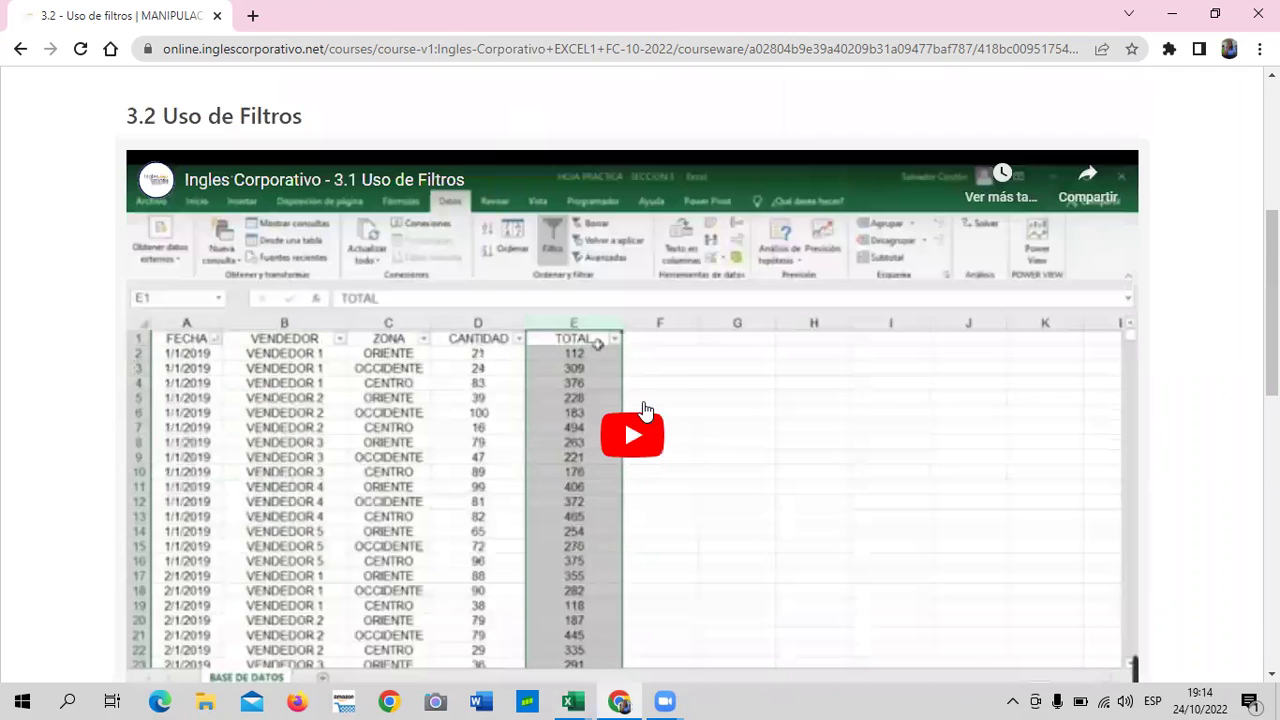
scroll(640, 410, down, 2)
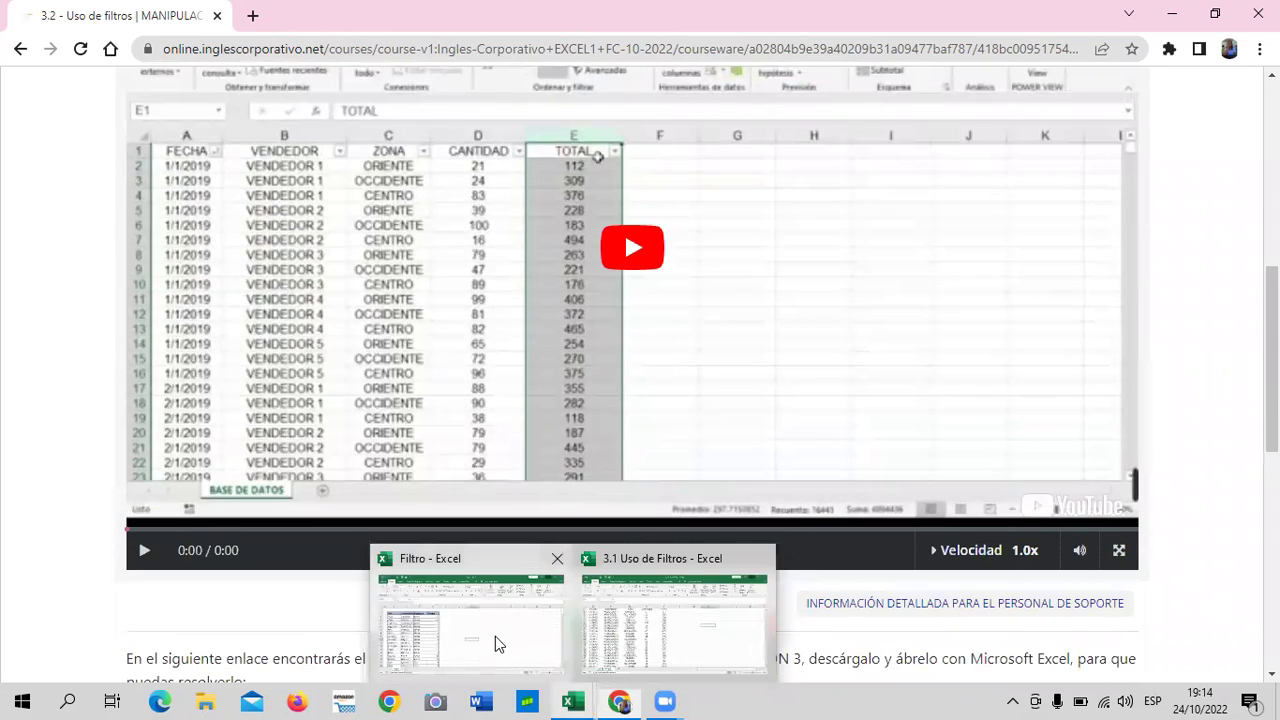
click(495, 636)
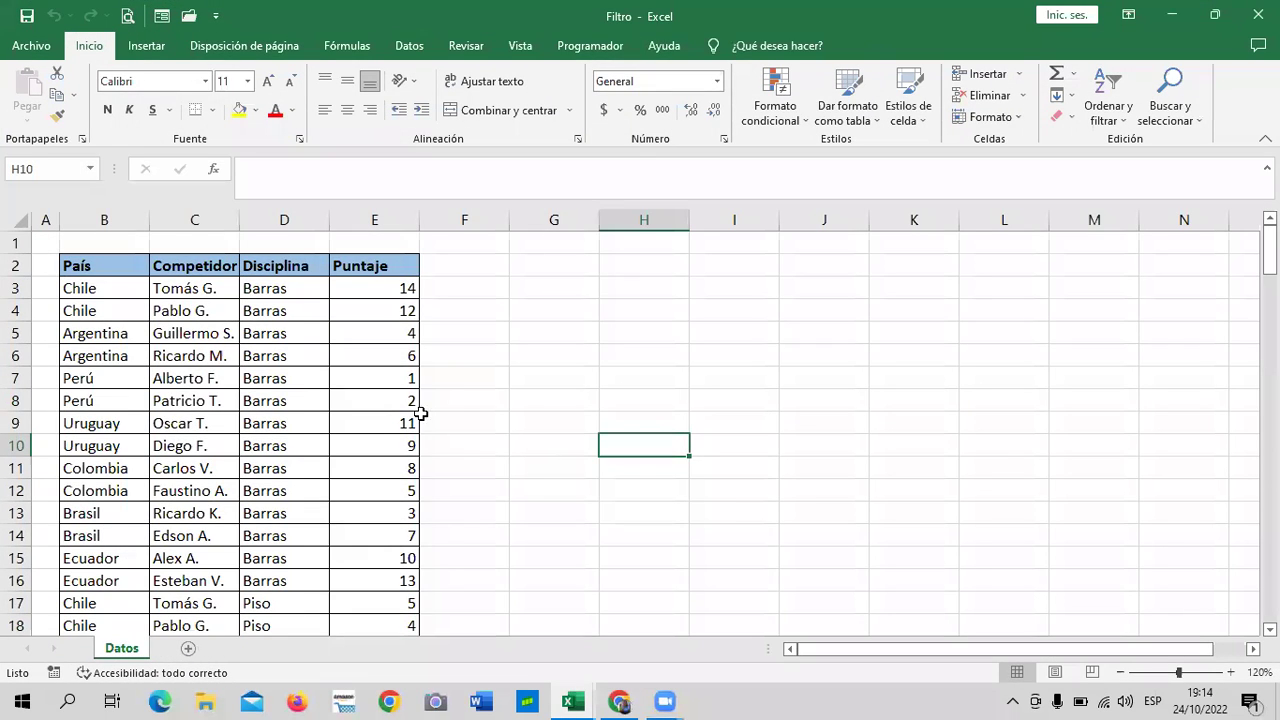
scroll(420, 413, down, 20)
scroll(418, 420, down, 4)
scroll(416, 425, down, 7)
scroll(415, 428, down, 4)
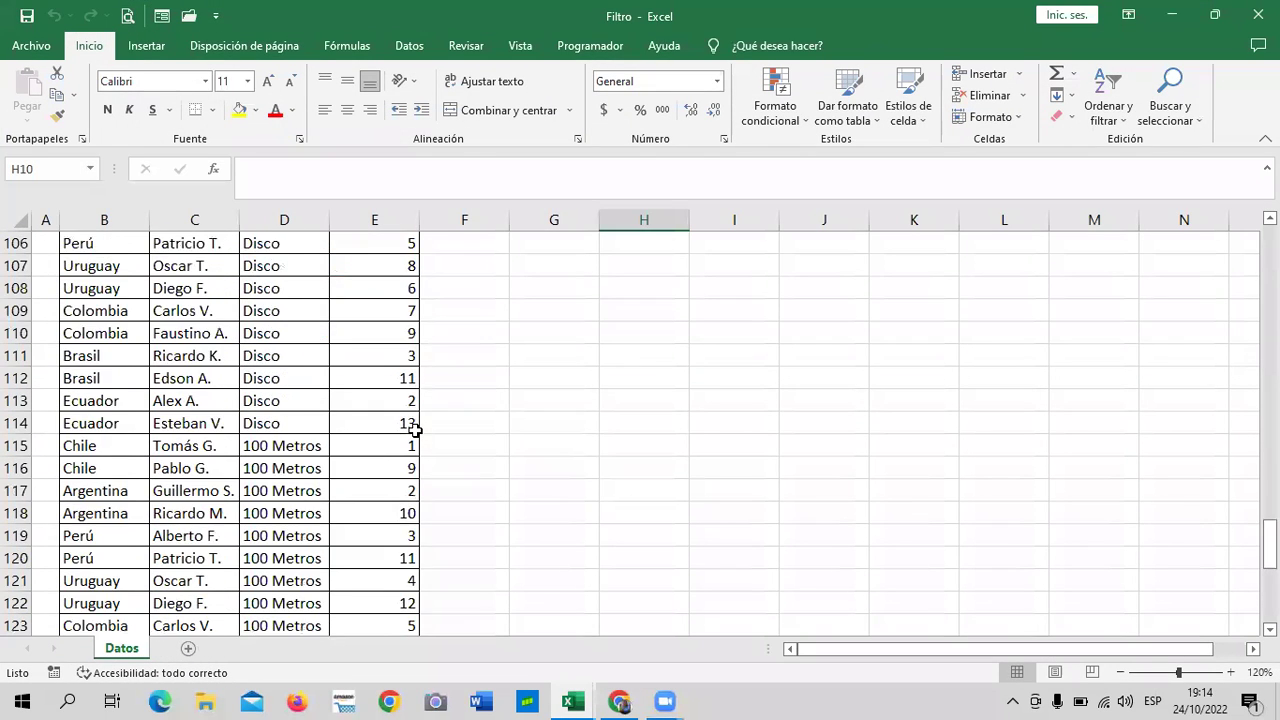
scroll(415, 428, down, 7)
scroll(415, 428, up, 4)
scroll(415, 428, up, 6)
scroll(415, 426, up, 12)
scroll(423, 408, up, 12)
scroll(425, 406, up, 5)
scroll(430, 404, up, 3)
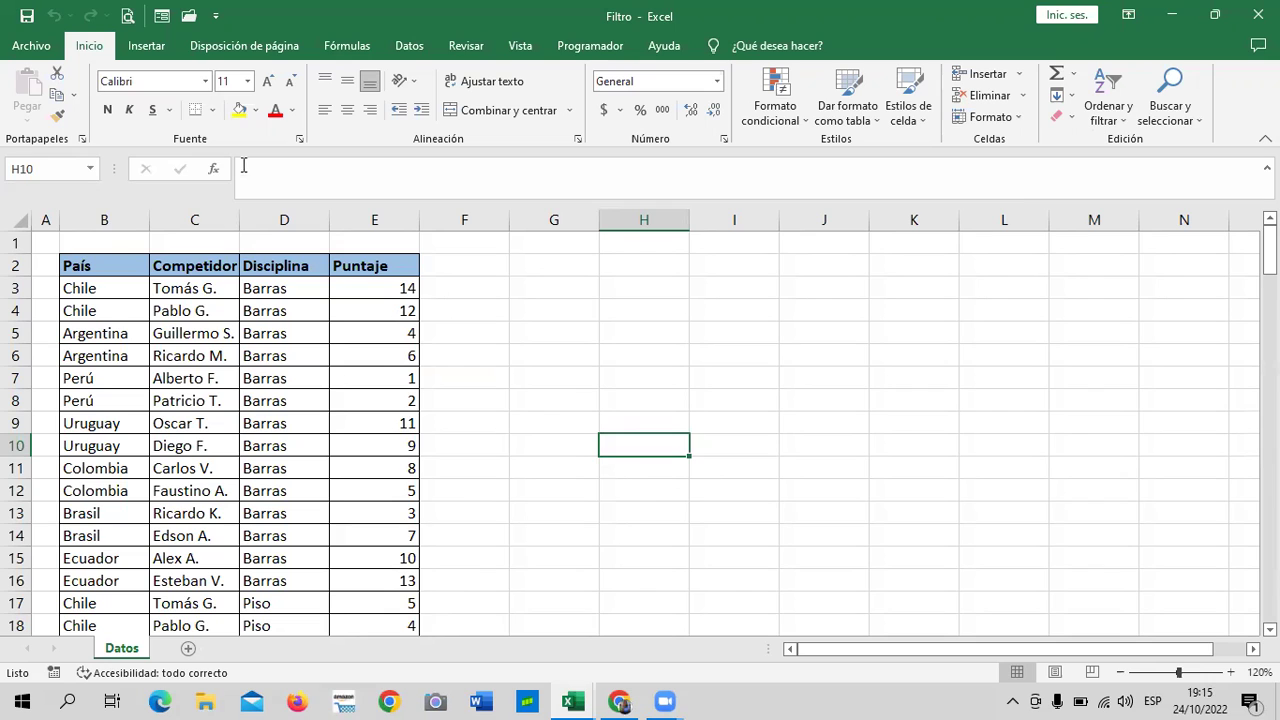
Centre the País, Competidor, Disciplina and Puntaje headings in B2:E2, then bring up 3.1 Uso de Filtros.
drag(140, 265, 394, 262)
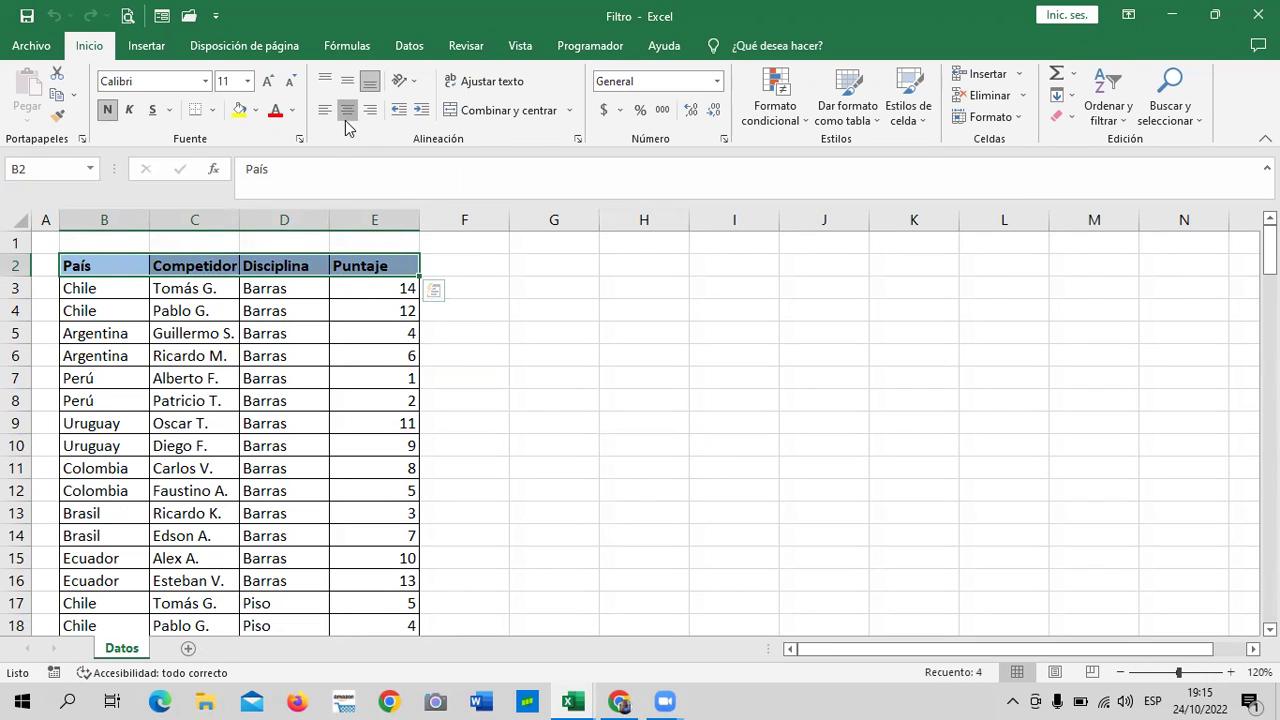
click(346, 112)
click(588, 330)
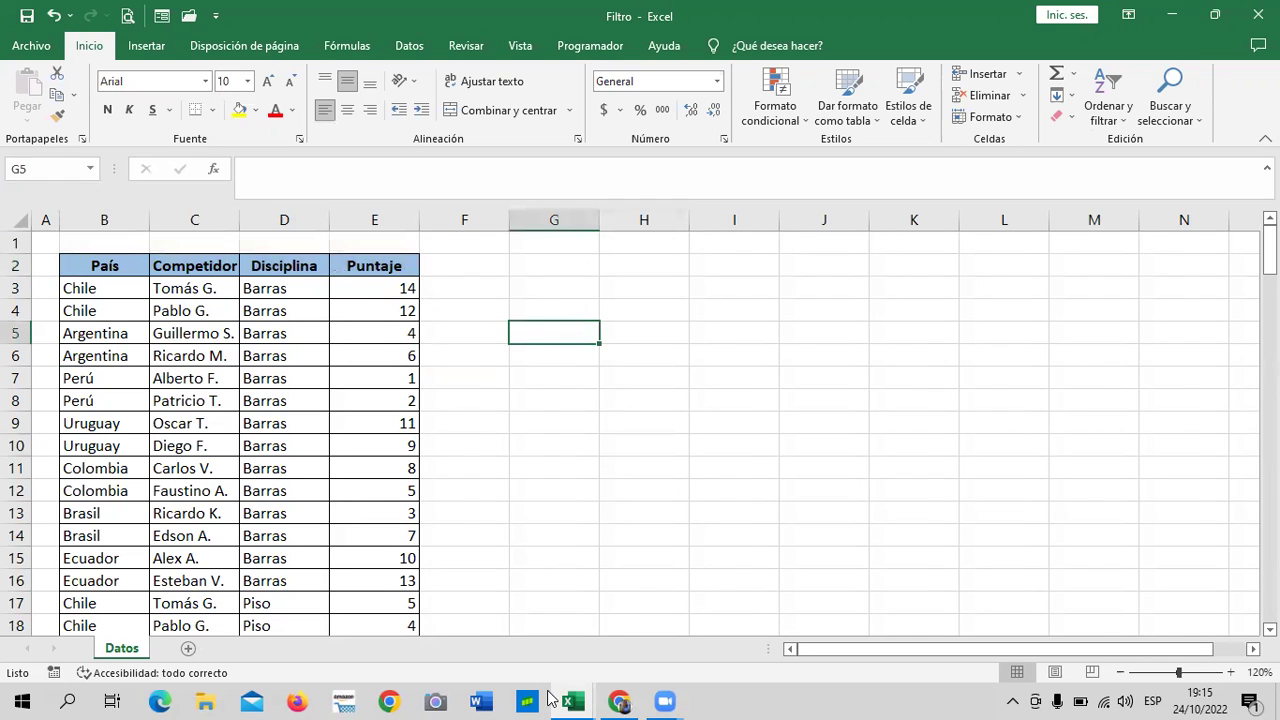
click(615, 316)
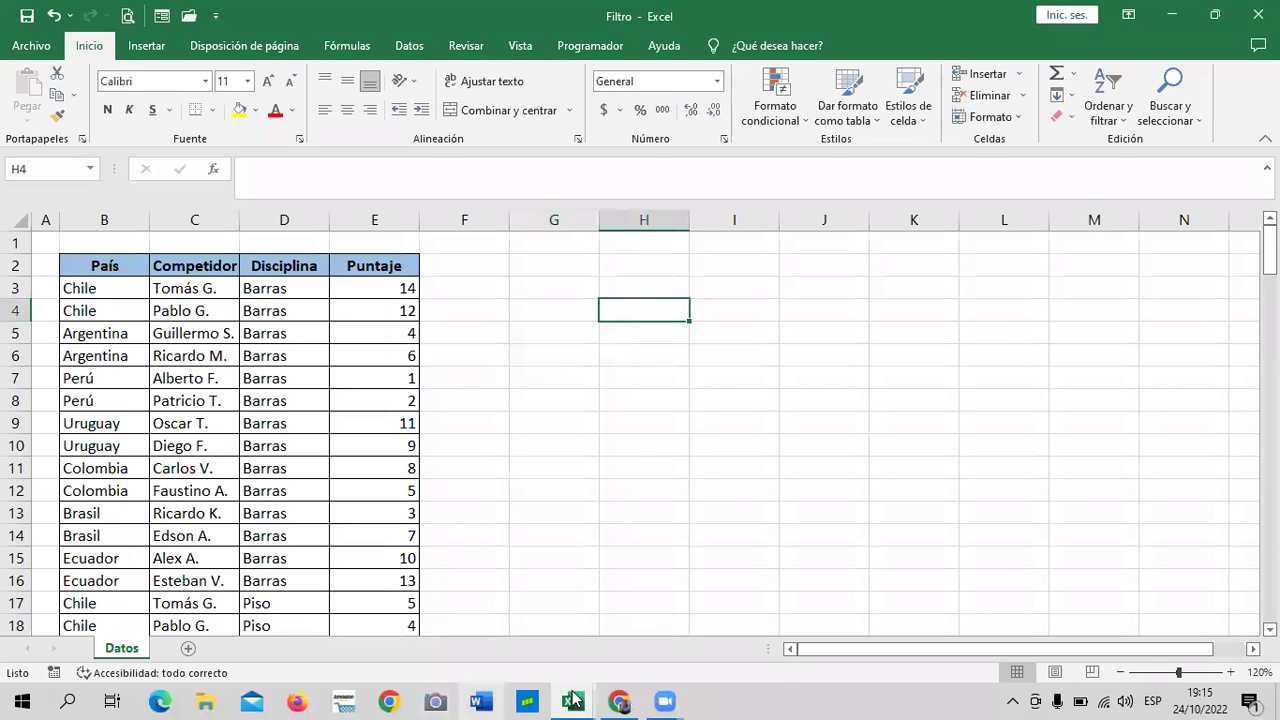
mouse_move(573, 700)
click(694, 631)
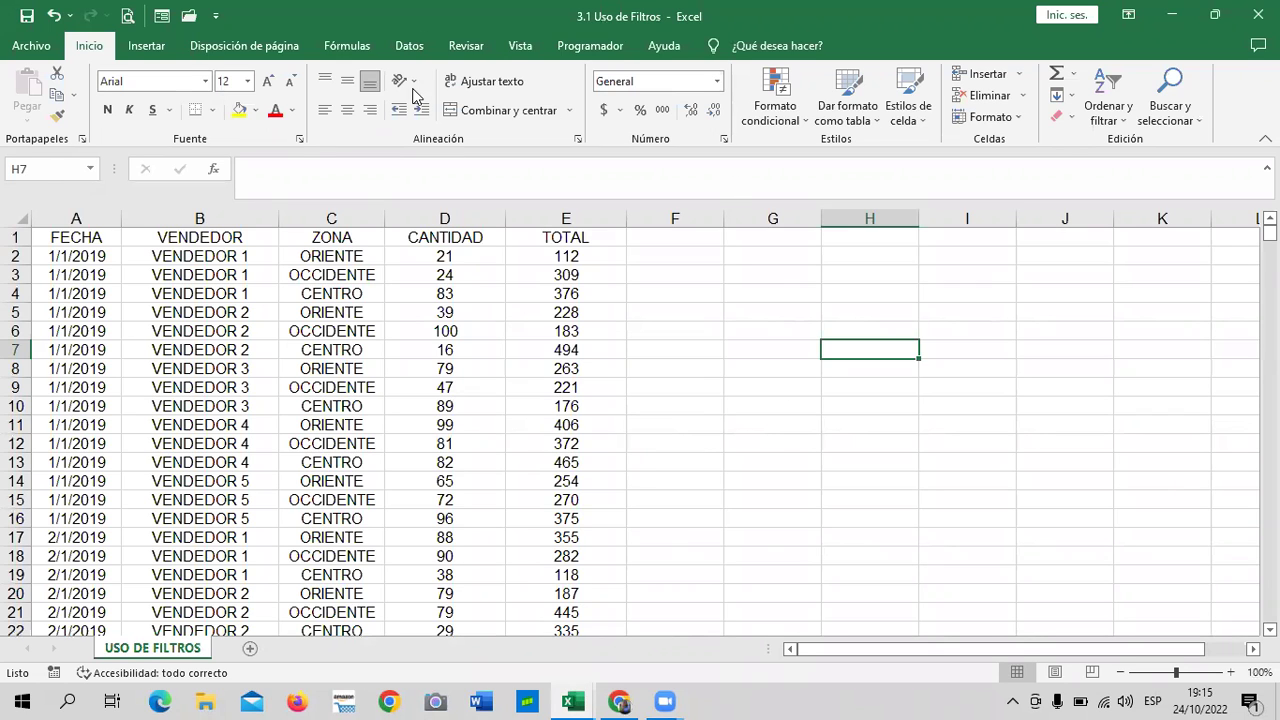
Browse the VENDEDOR column of the sales records from B7 down to B67.
click(240, 345)
scroll(240, 345, down, 2)
scroll(240, 345, down, 6)
scroll(240, 345, down, 6)
scroll(241, 339, down, 5)
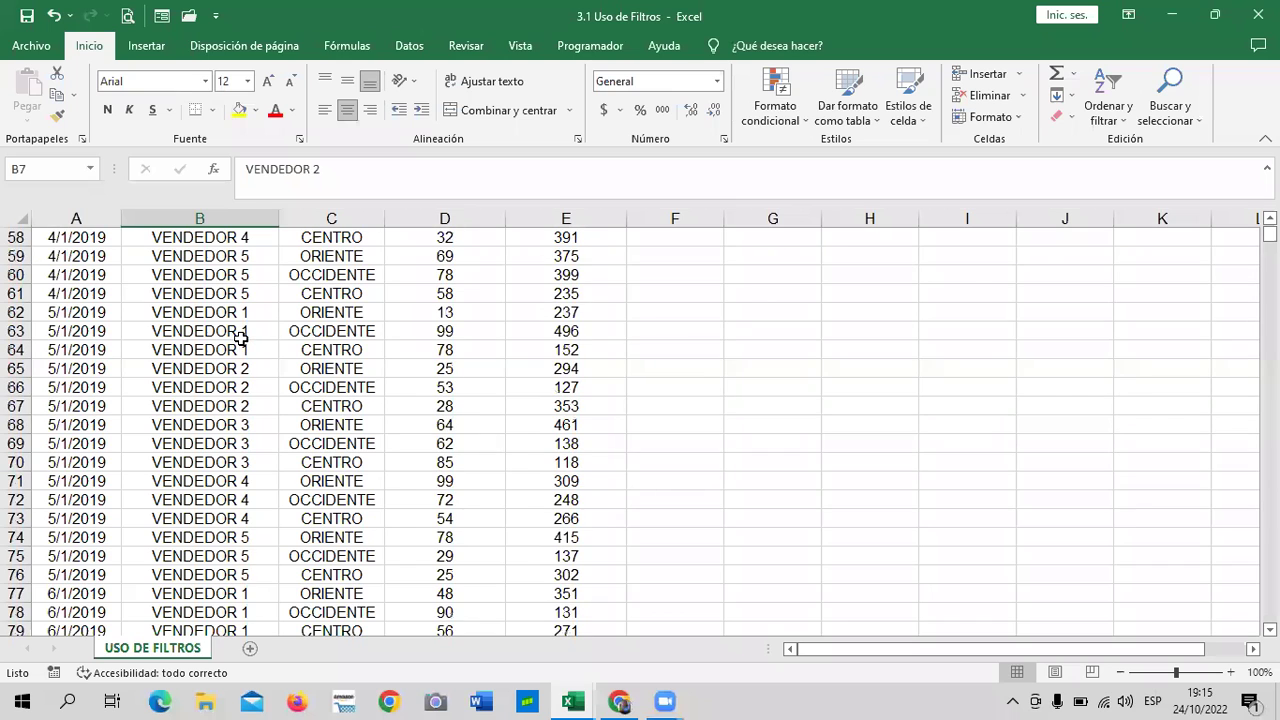
click(226, 406)
scroll(227, 407, up, 8)
scroll(226, 406, up, 5)
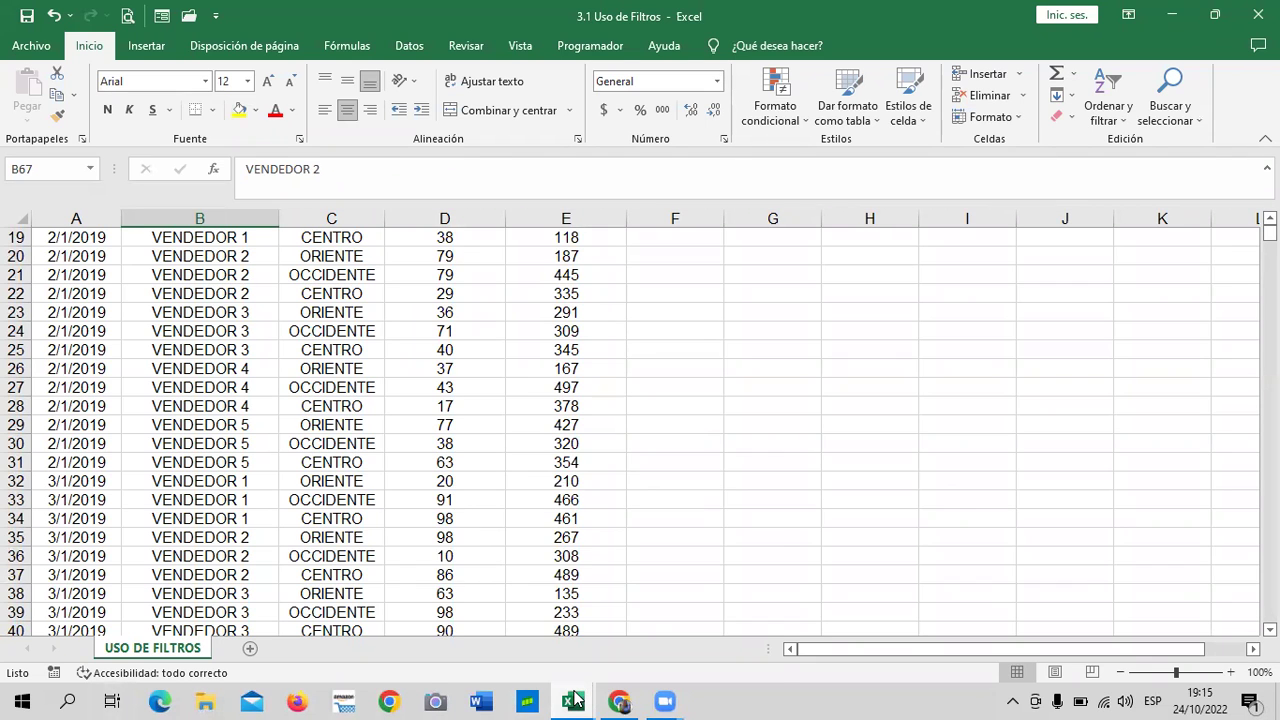
Return to the Filtro workbook's Datos sheet with the competitor scores table.
mouse_move(575, 700)
click(488, 628)
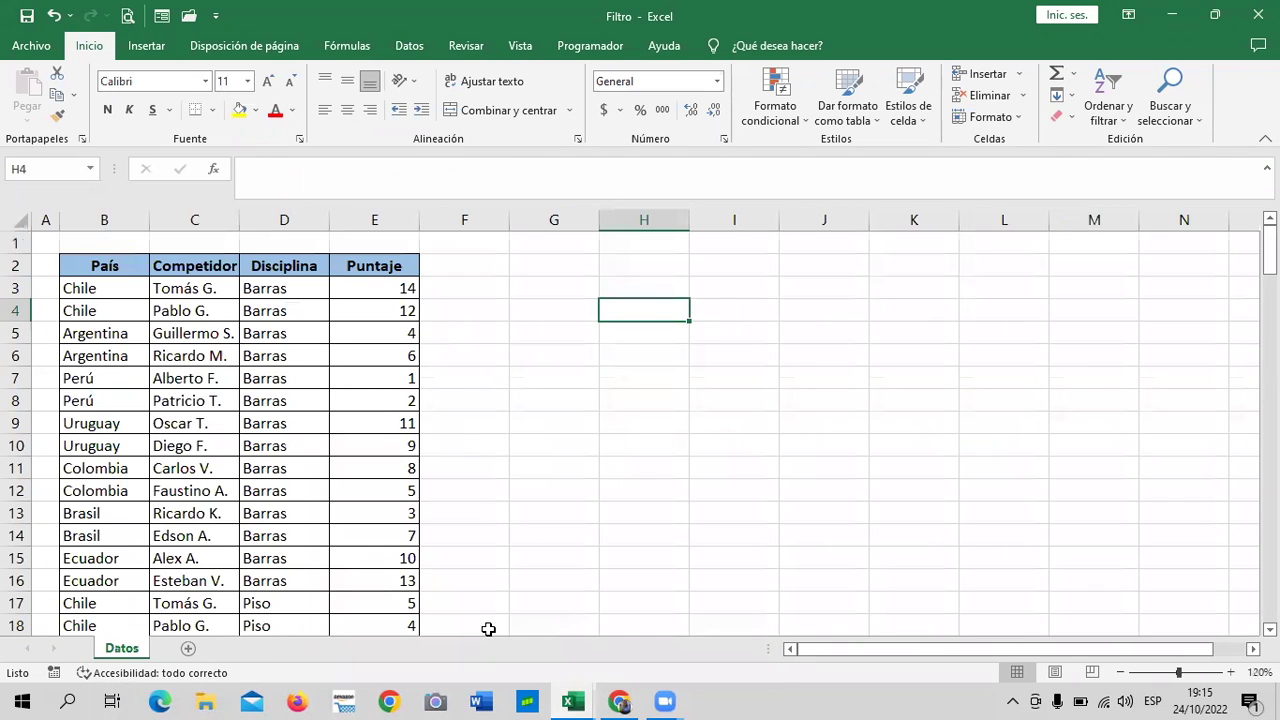
click(575, 514)
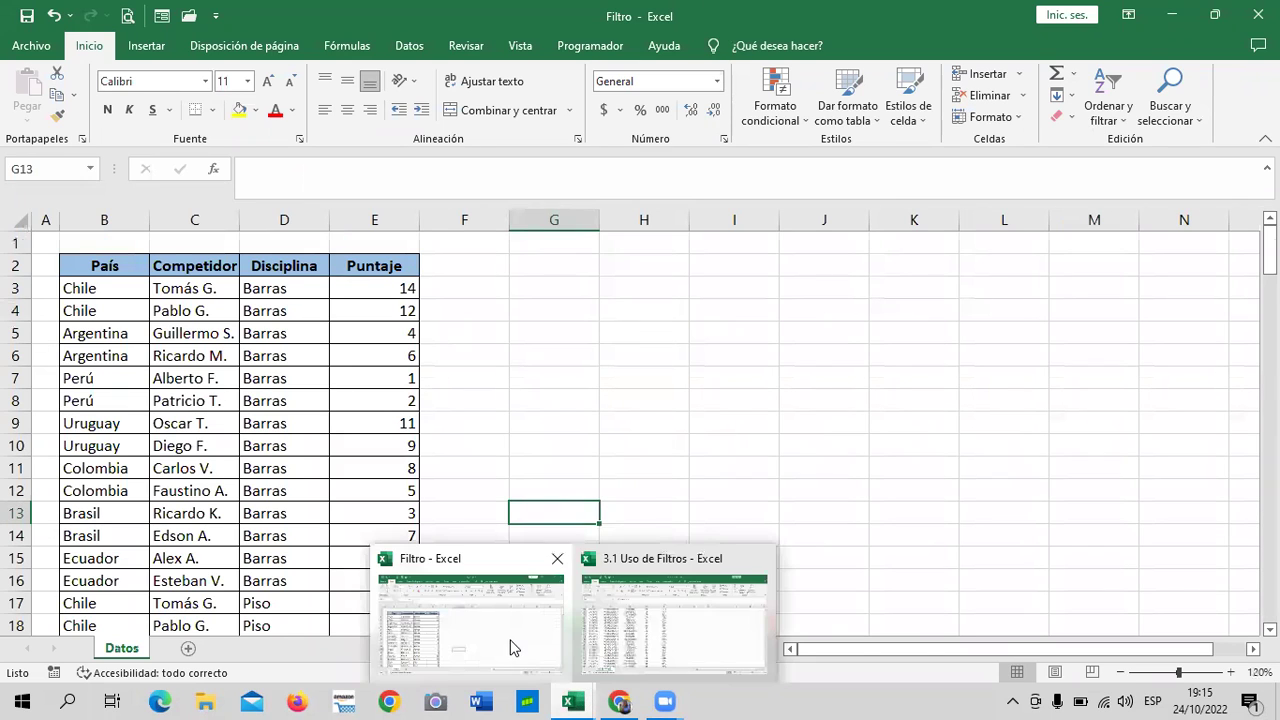
Bring the course page forward and read lesson 3.1 - Objetivo de la lección's USO DE FILTROS objective.
click(620, 700)
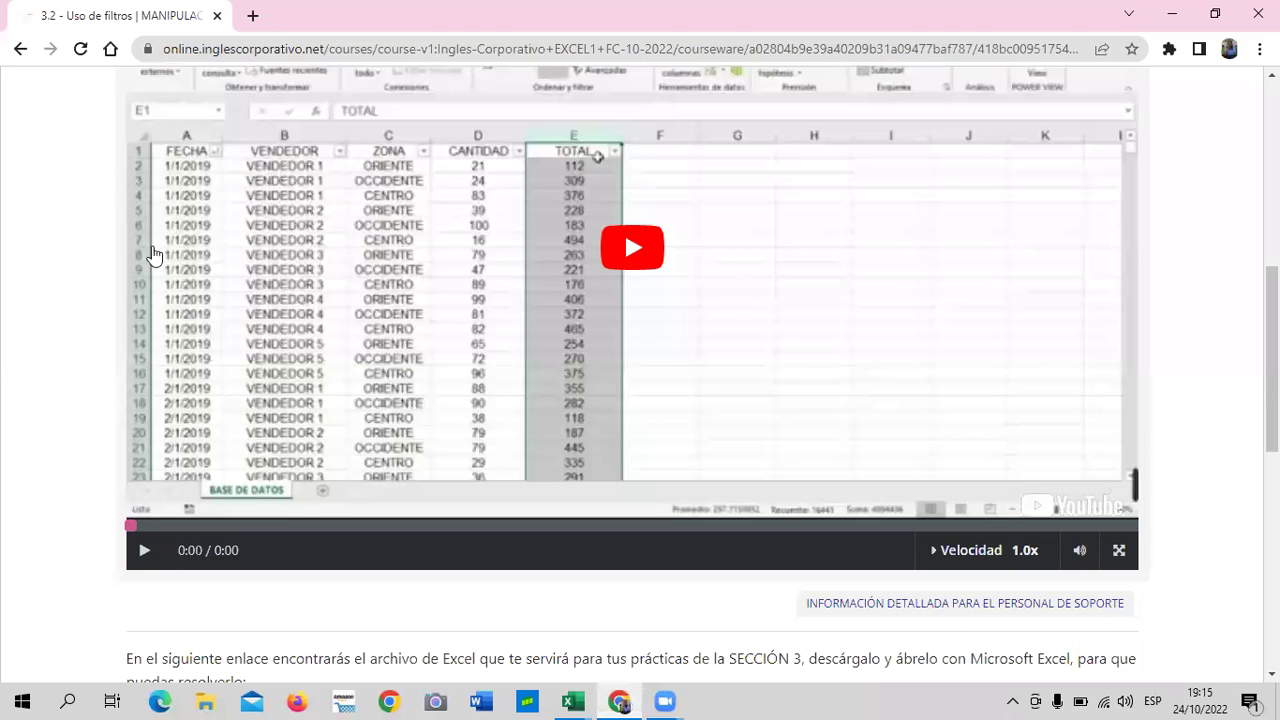
scroll(130, 405, up, 5)
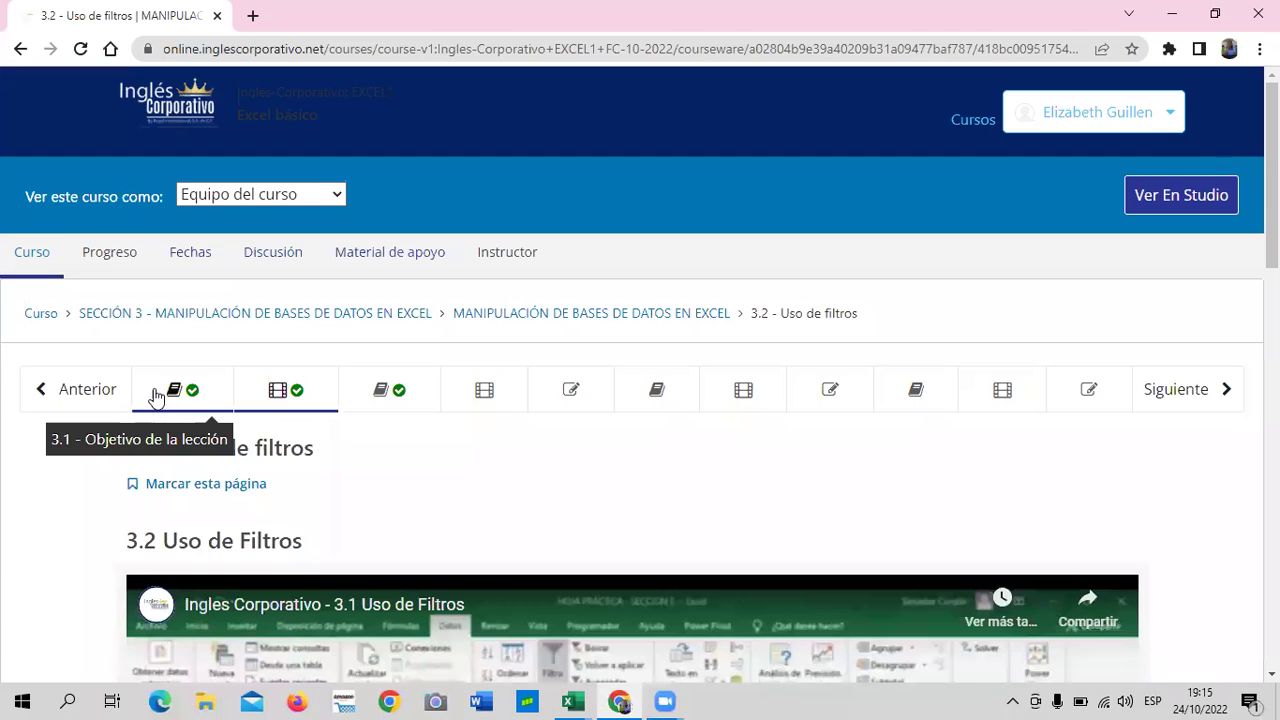
click(155, 390)
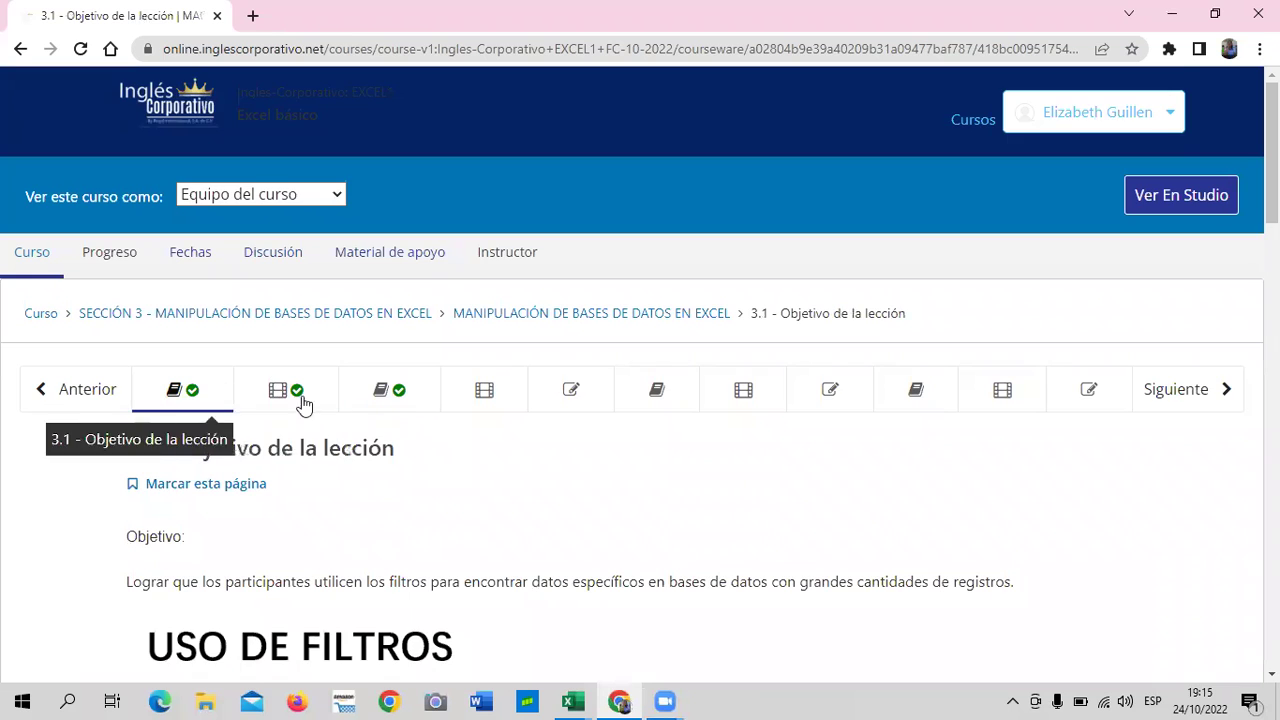
scroll(421, 452, down, 1)
scroll(421, 452, down, 1)
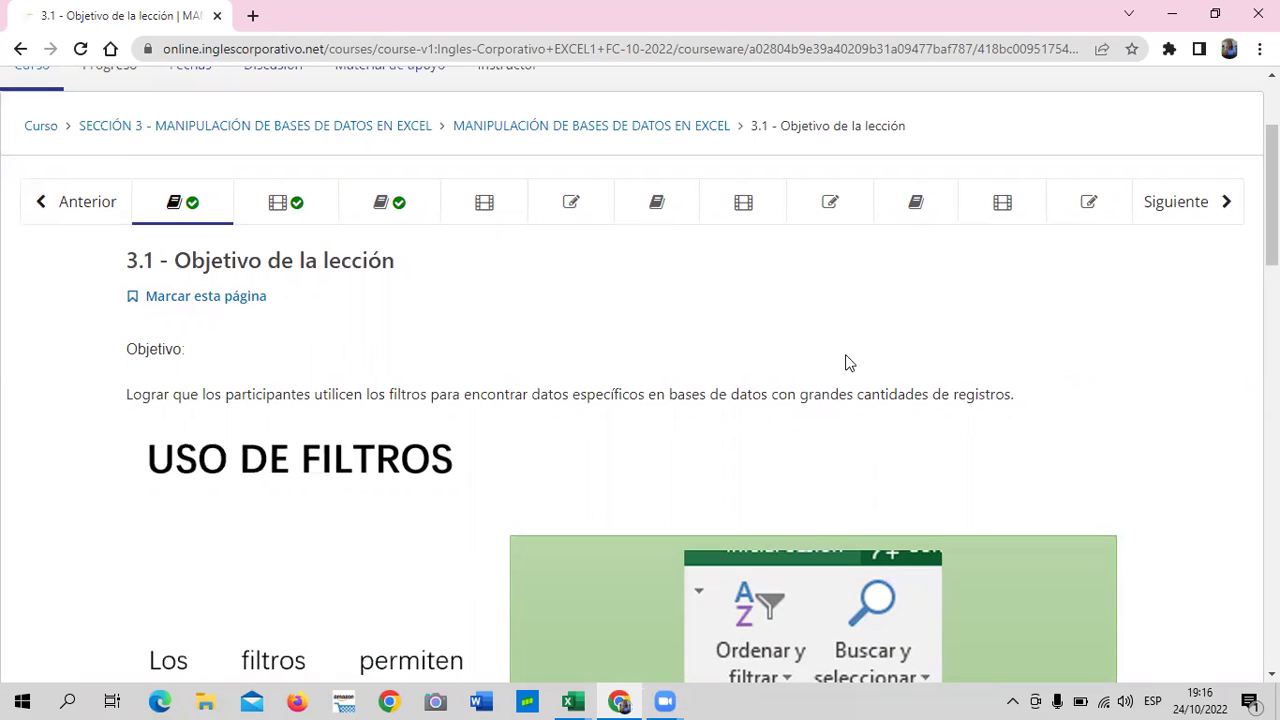
scroll(845, 366, down, 1)
scroll(845, 366, down, 1)
scroll(843, 358, down, 2)
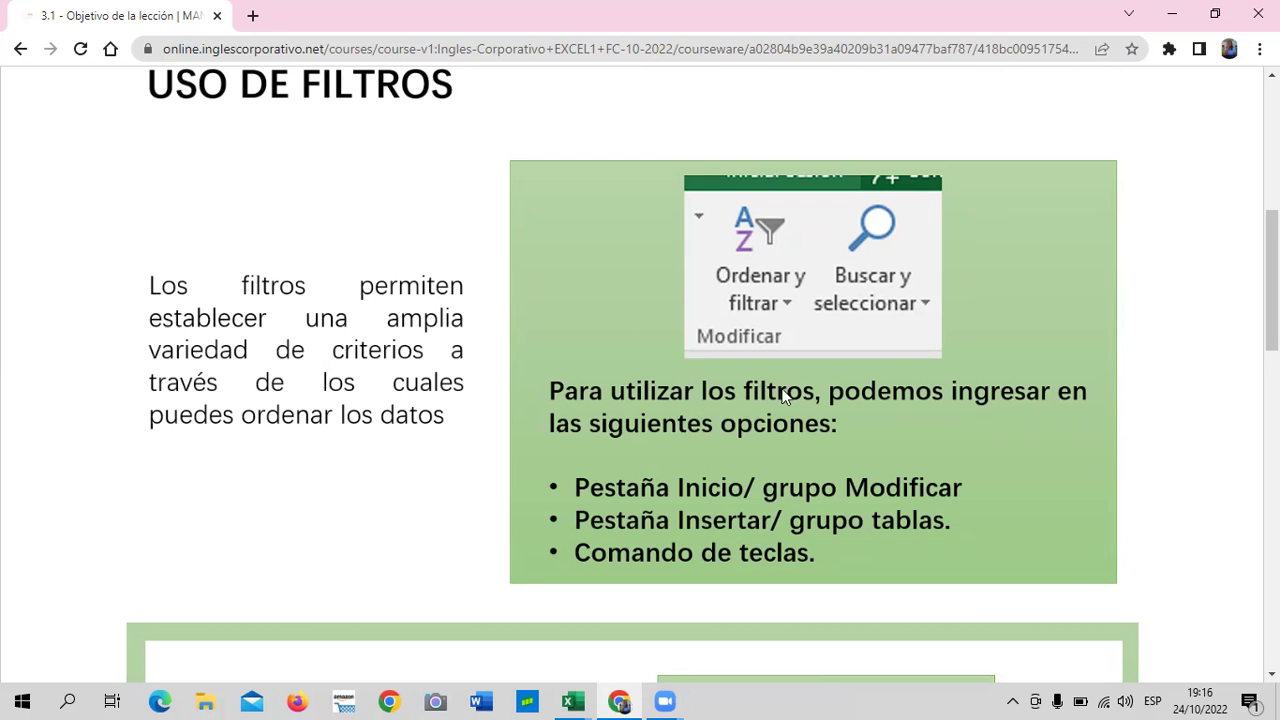
scroll(813, 450, down, 1)
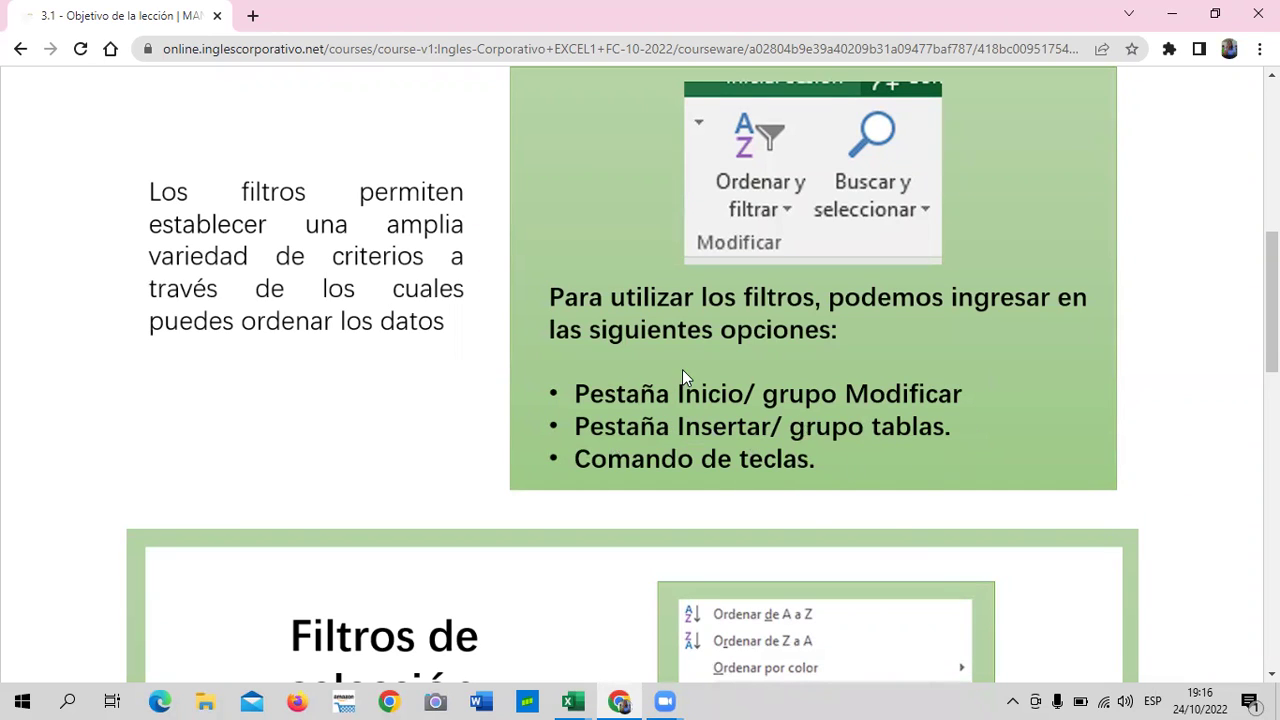
scroll(712, 430, down, 2)
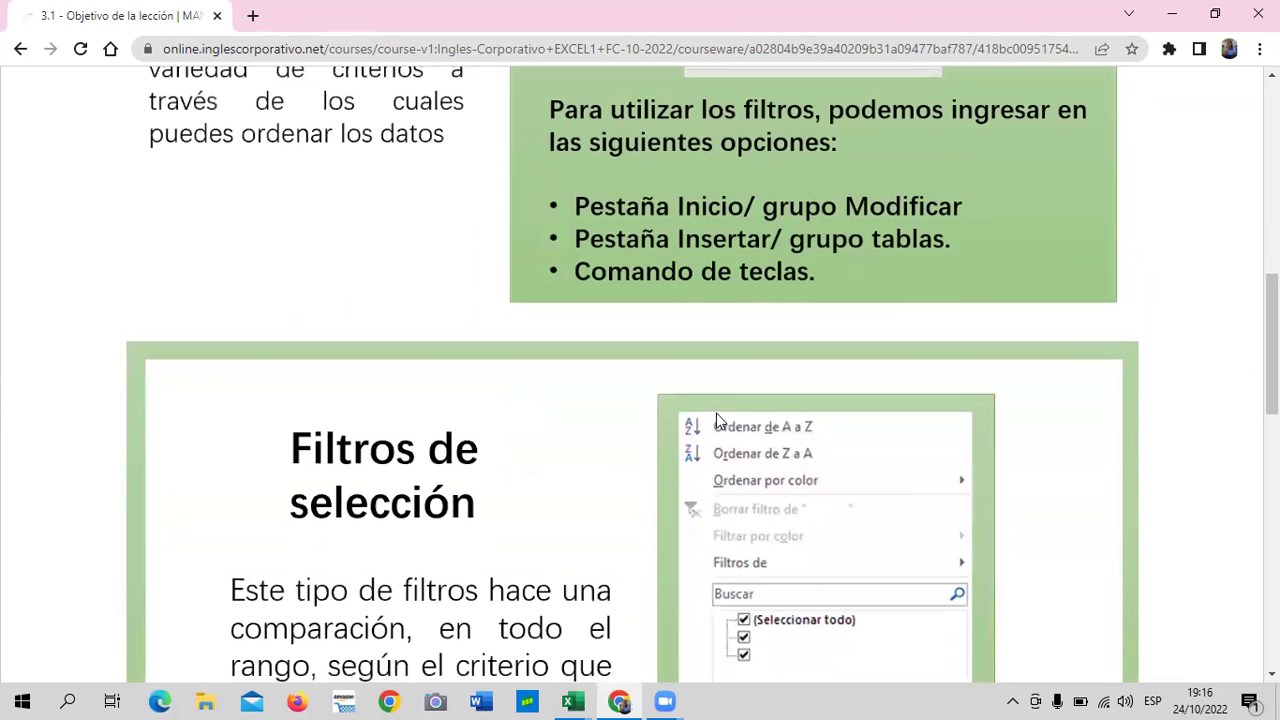
scroll(712, 418, down, 1)
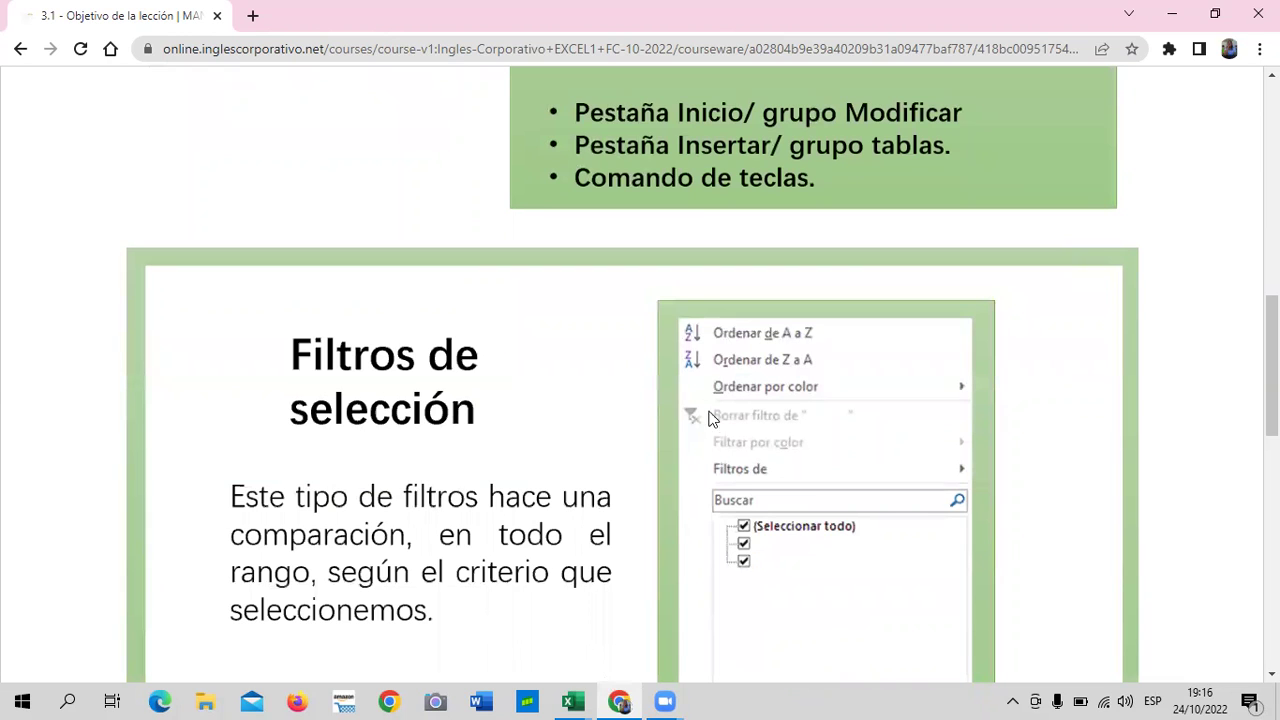
scroll(727, 251, down, 1)
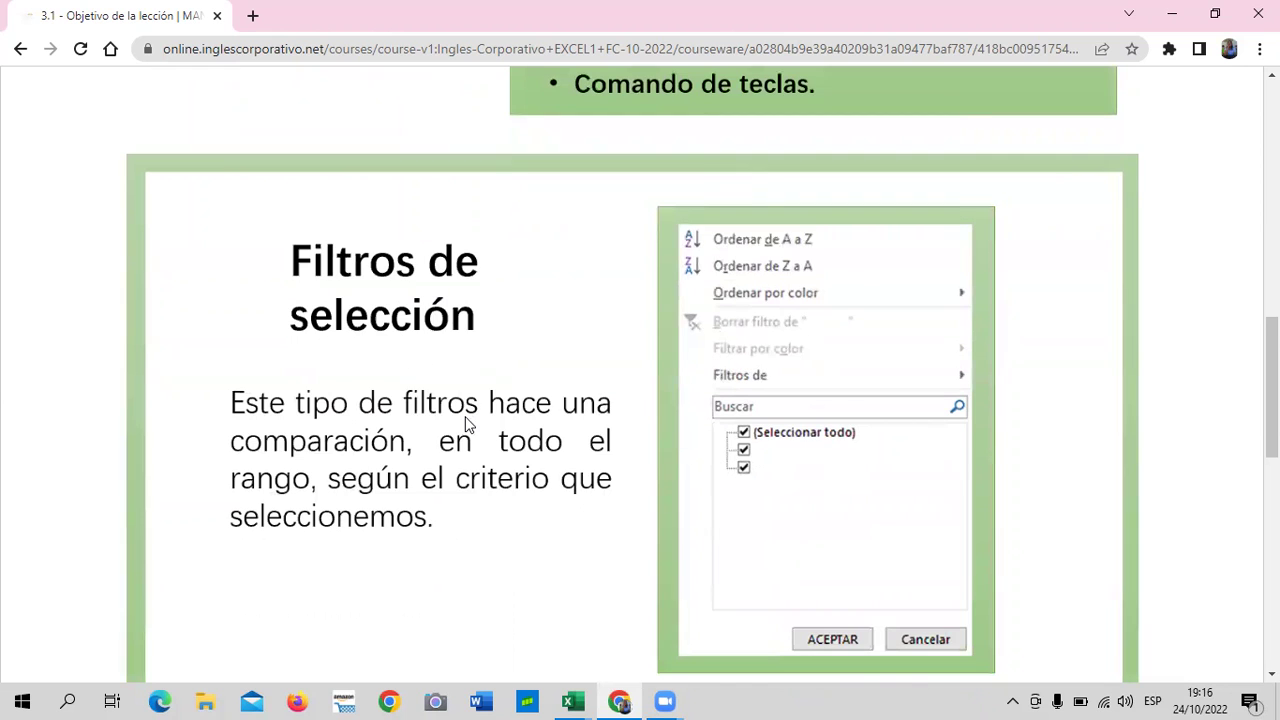
scroll(467, 424, down, 1)
scroll(631, 360, down, 2)
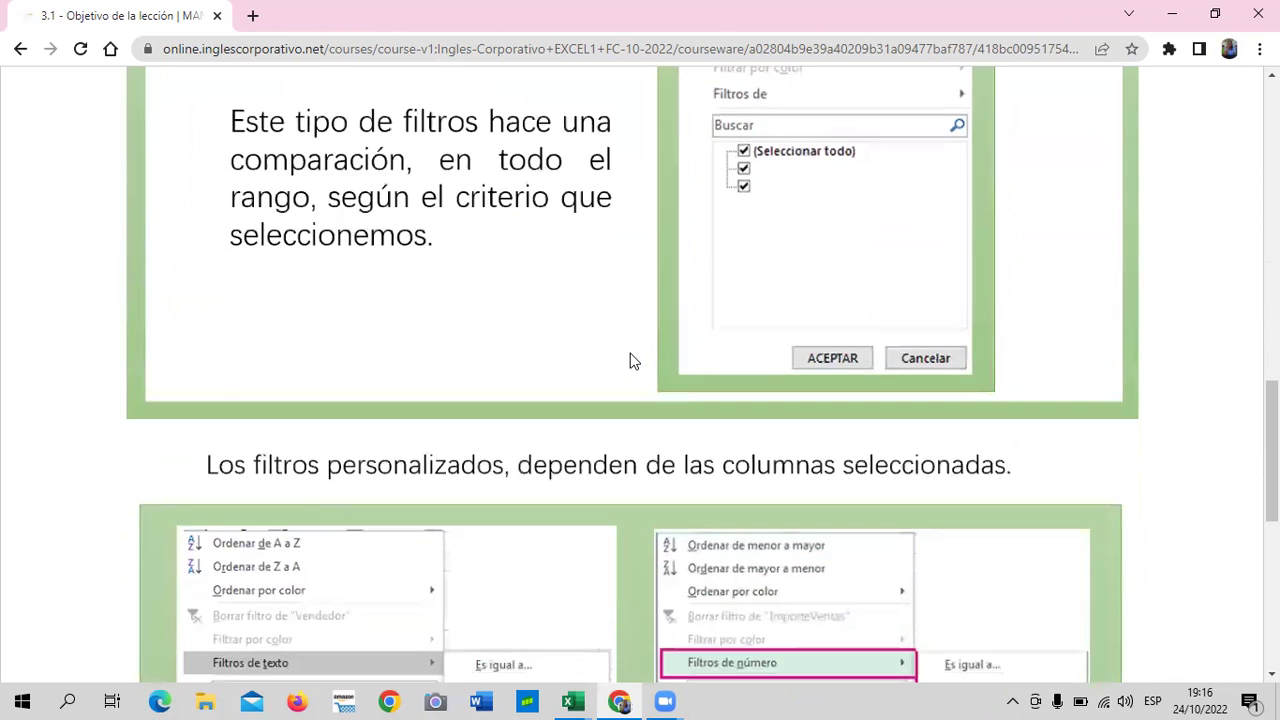
scroll(631, 360, up, 3)
scroll(520, 370, down, 2)
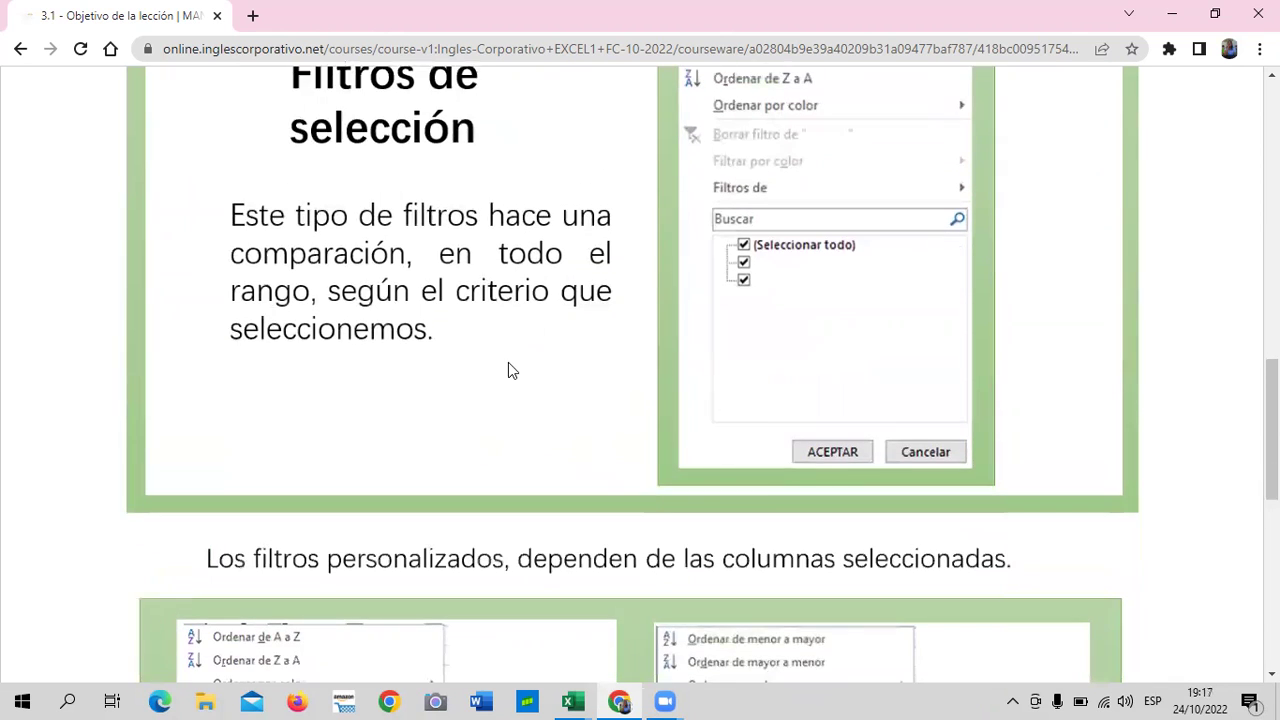
scroll(508, 363, up, 1)
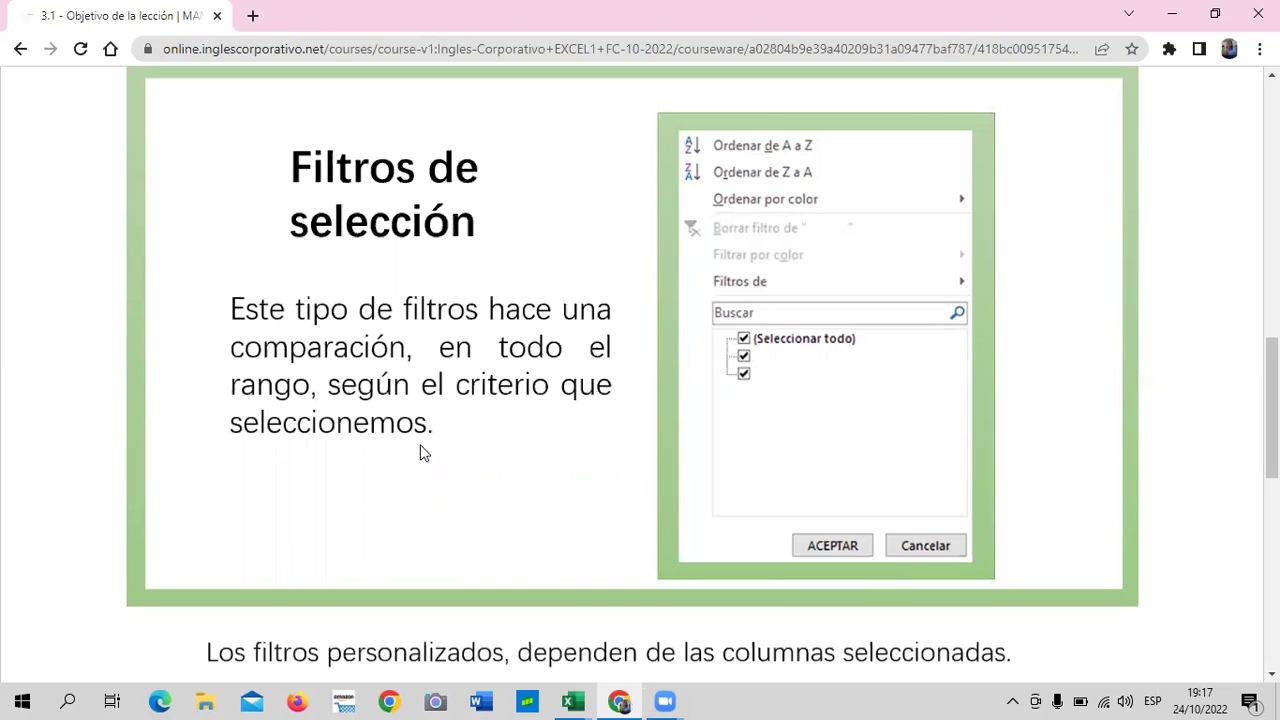
scroll(420, 448, down, 1)
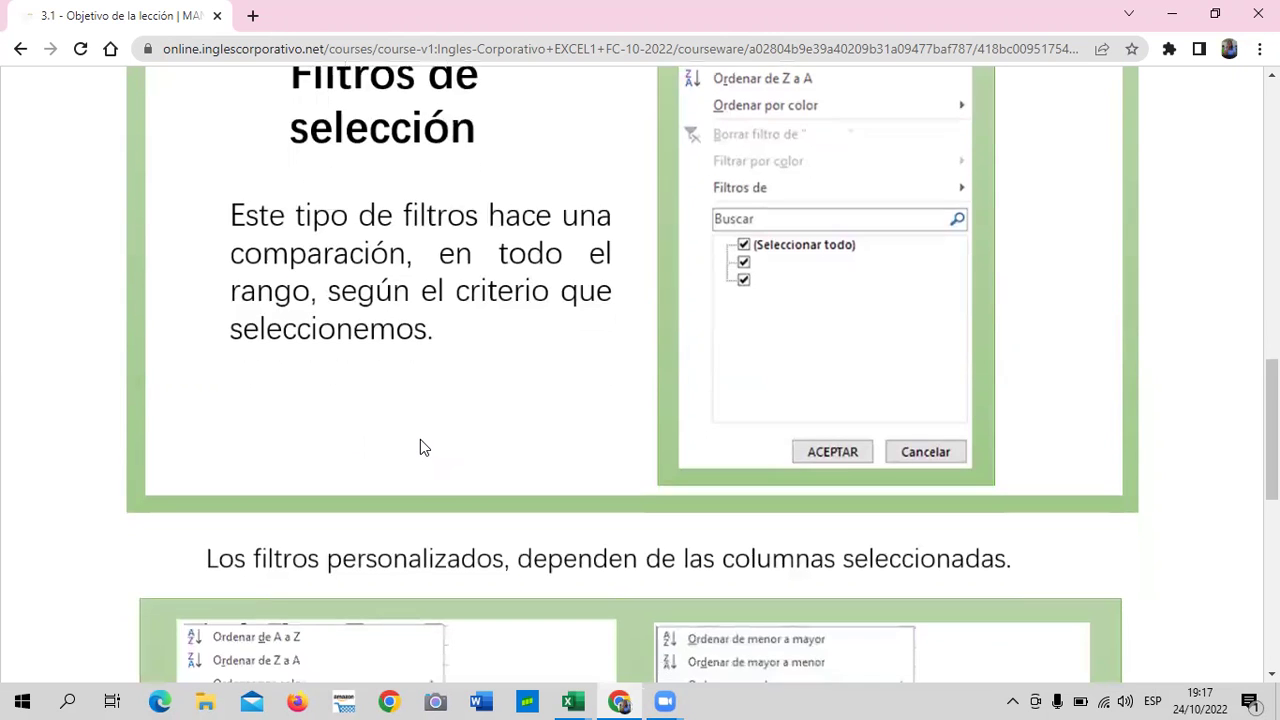
scroll(420, 445, down, 1)
scroll(425, 437, down, 1)
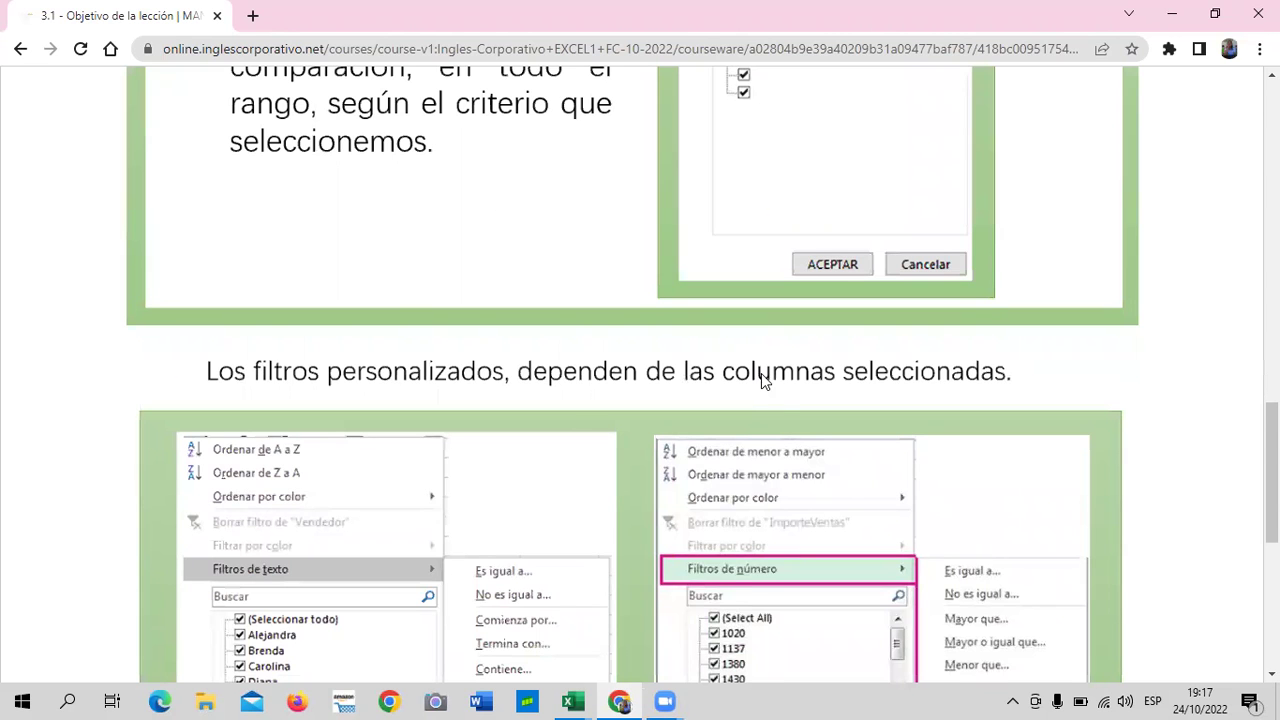
scroll(765, 373, down, 2)
scroll(774, 371, down, 1)
scroll(774, 371, down, 1)
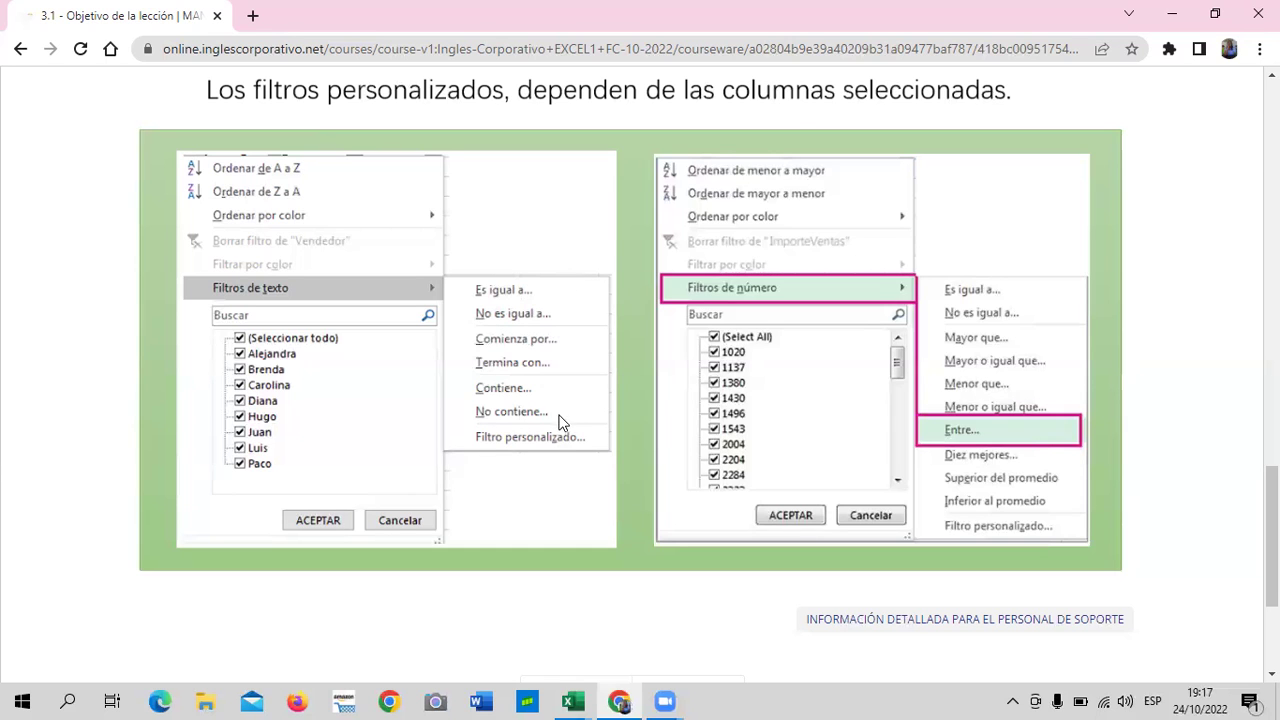
scroll(558, 422, down, 3)
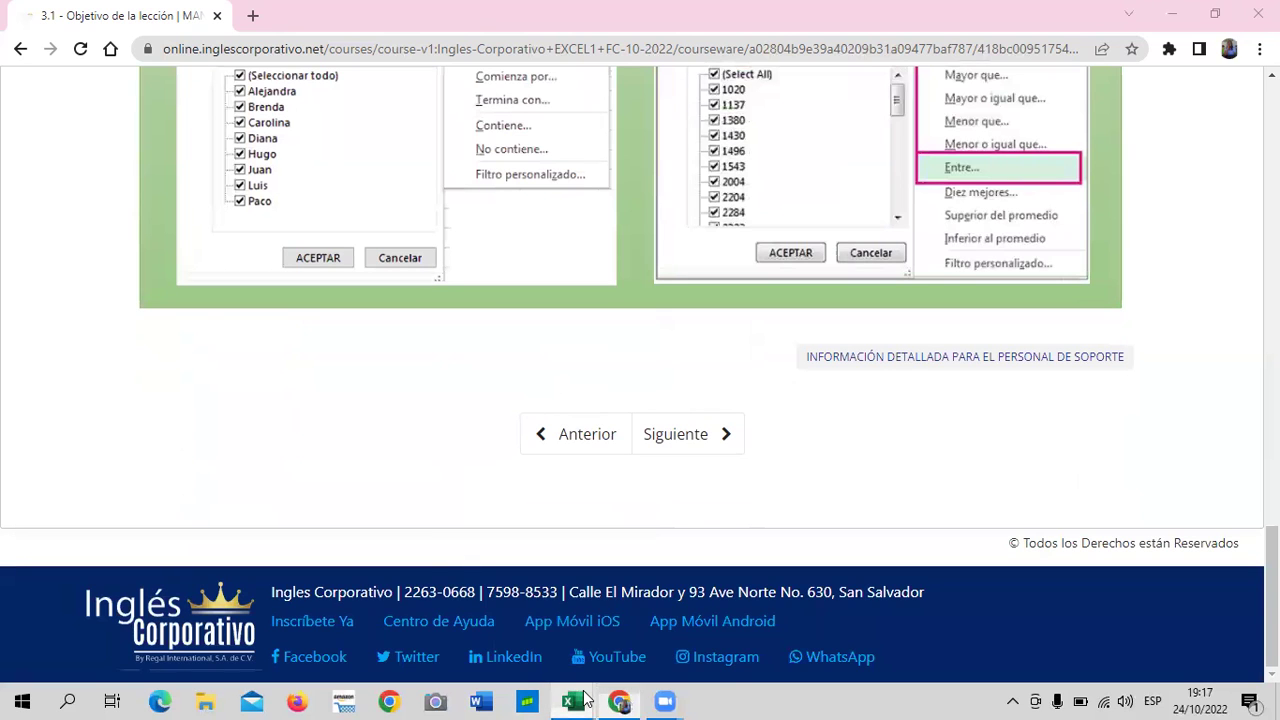
Bring 3.1 Uso de Filtros forward at row 1 and point out the FECHA, VENDEDOR, ZONA, CANTIDAD and TOTAL columns.
mouse_move(572, 701)
click(632, 640)
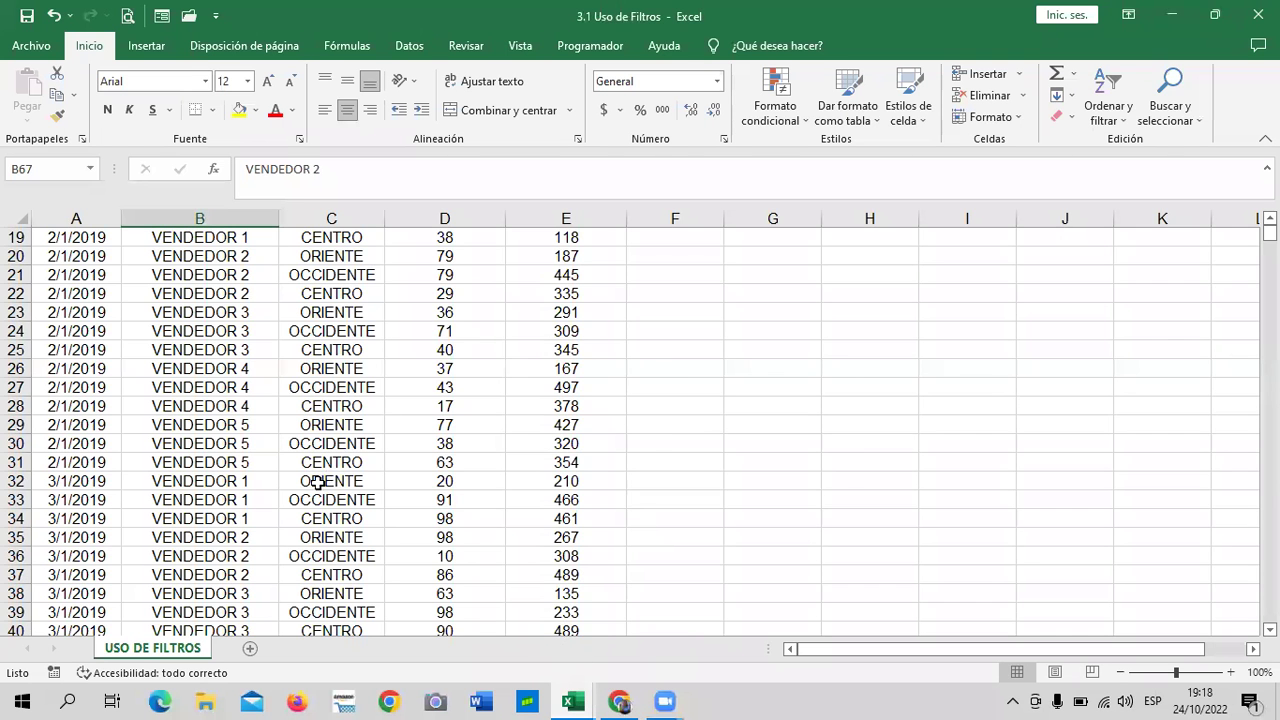
scroll(312, 468, up, 6)
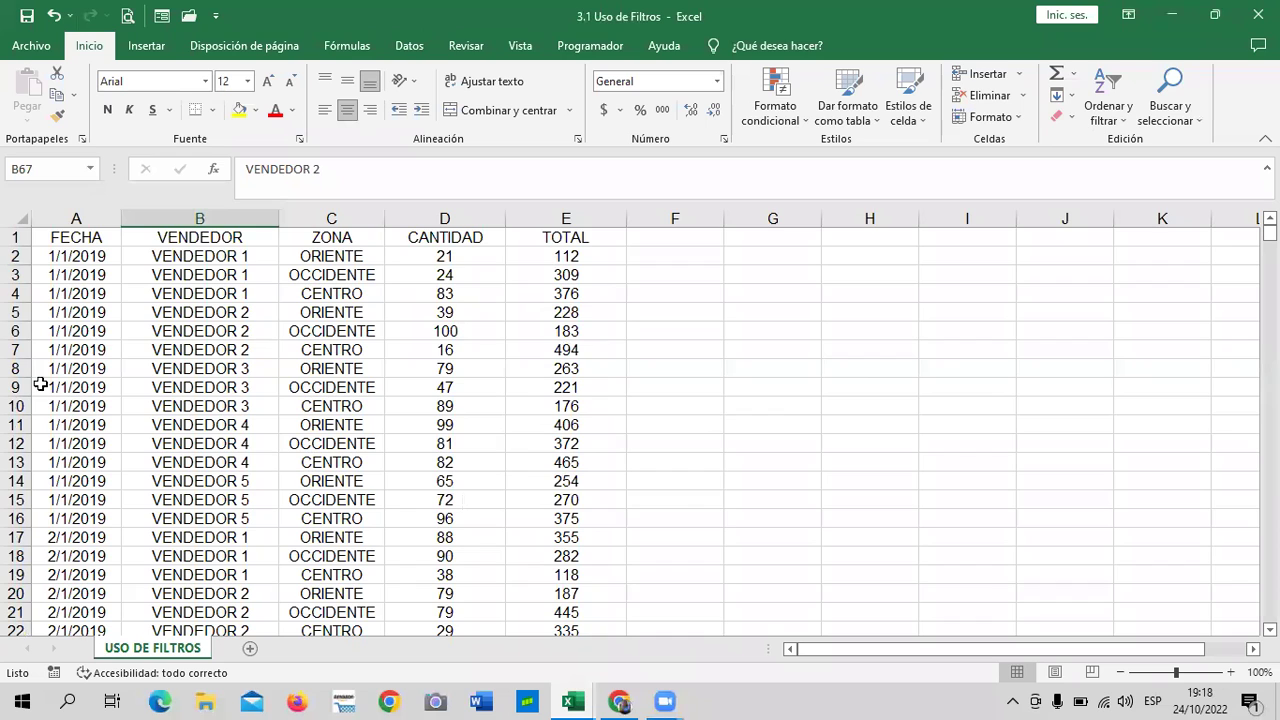
click(90, 330)
click(186, 294)
click(329, 275)
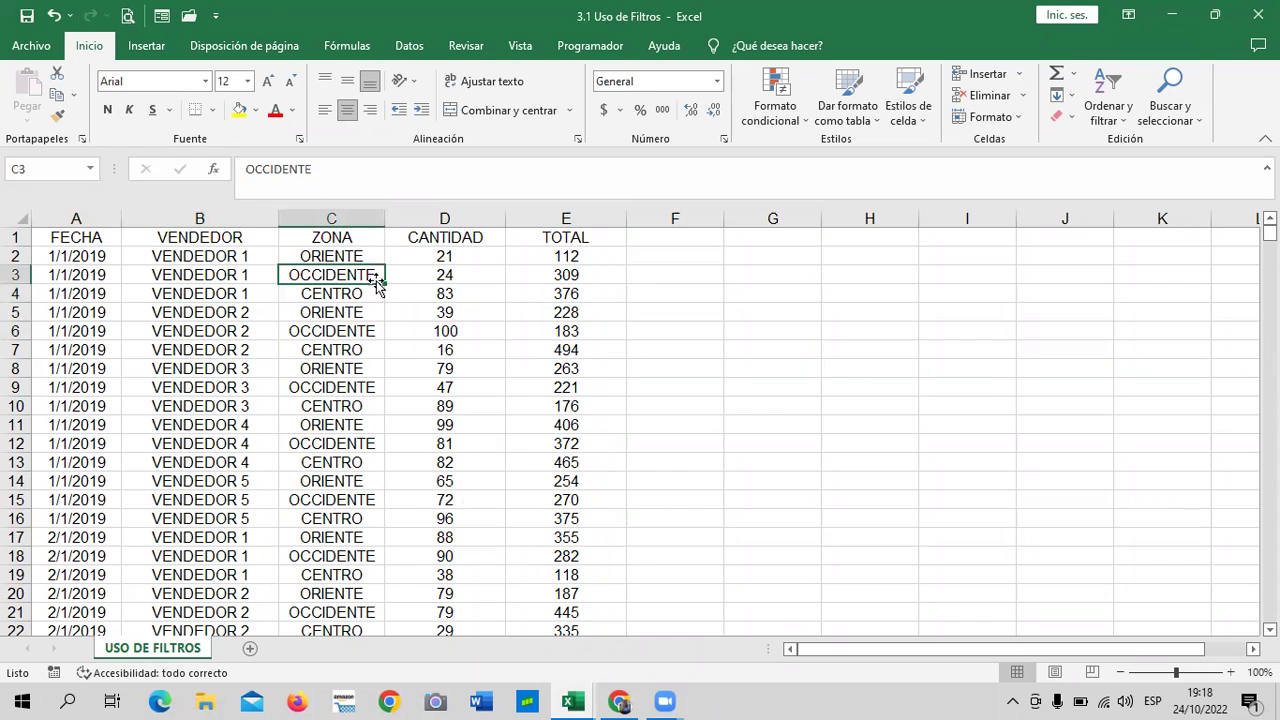
click(445, 277)
click(560, 282)
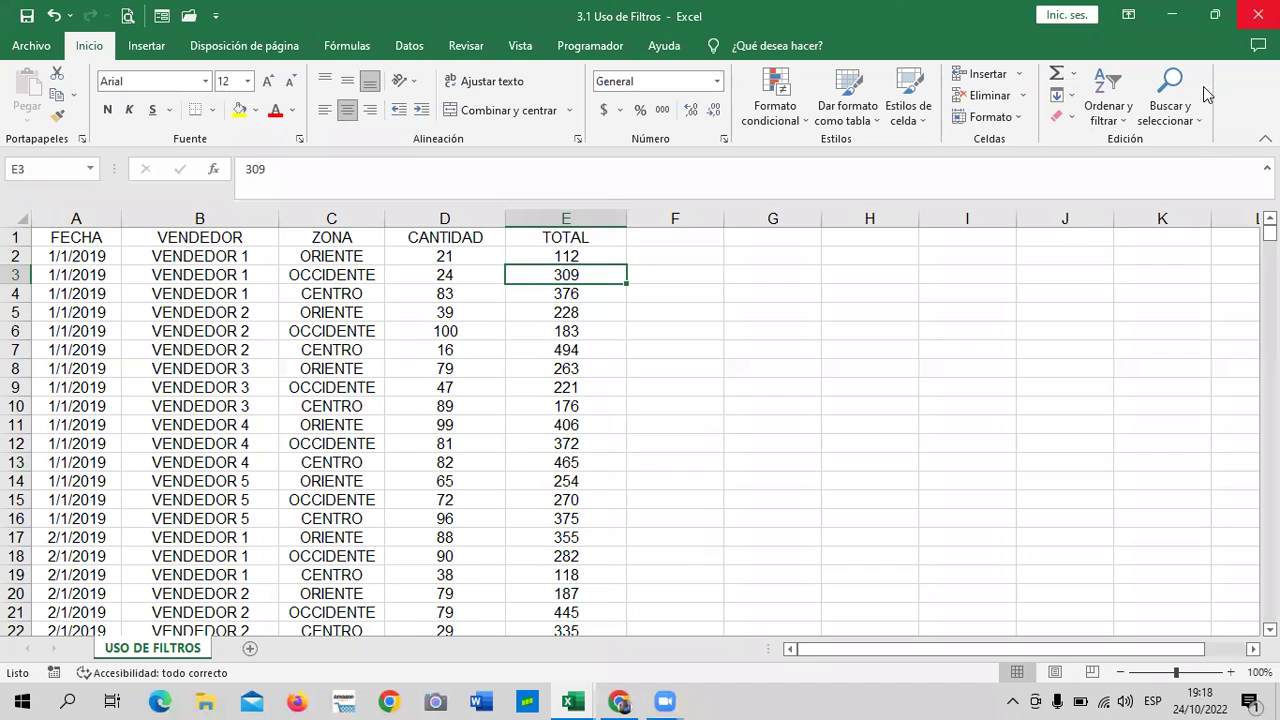
Point out sample zone and seller entries such as VENDEDOR 2 and CENTRO.
click(308, 333)
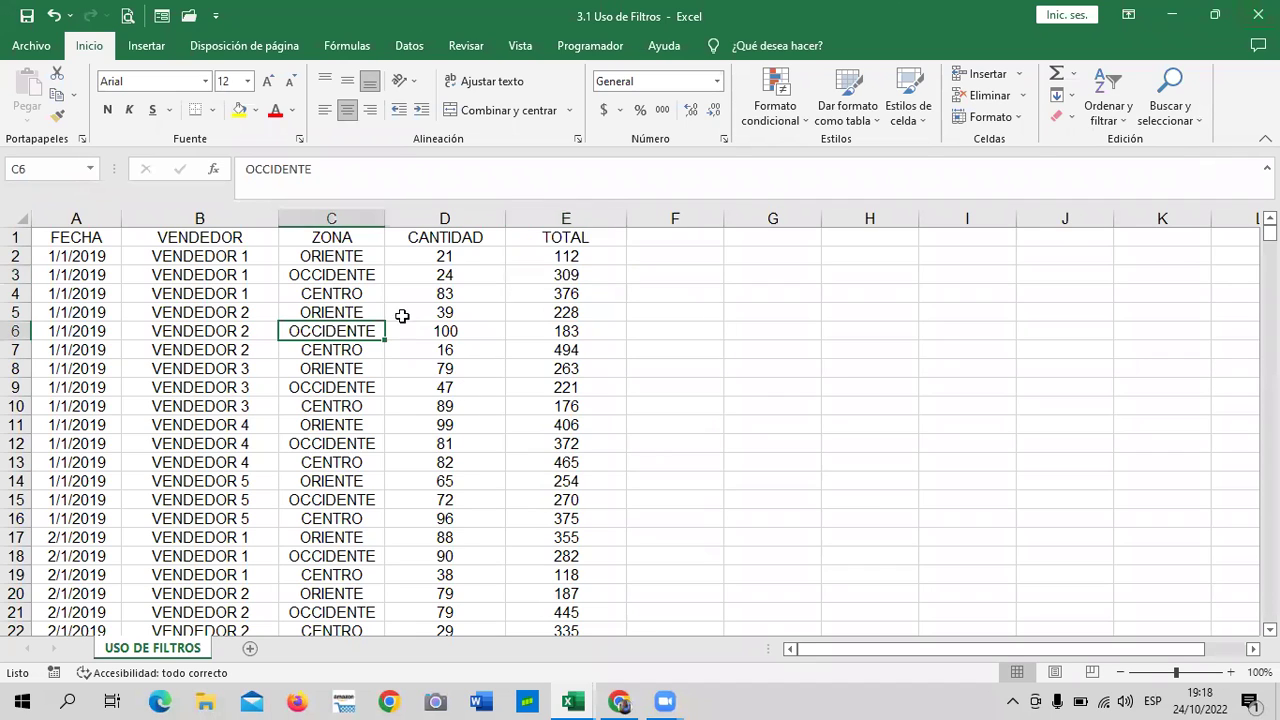
click(856, 388)
click(256, 343)
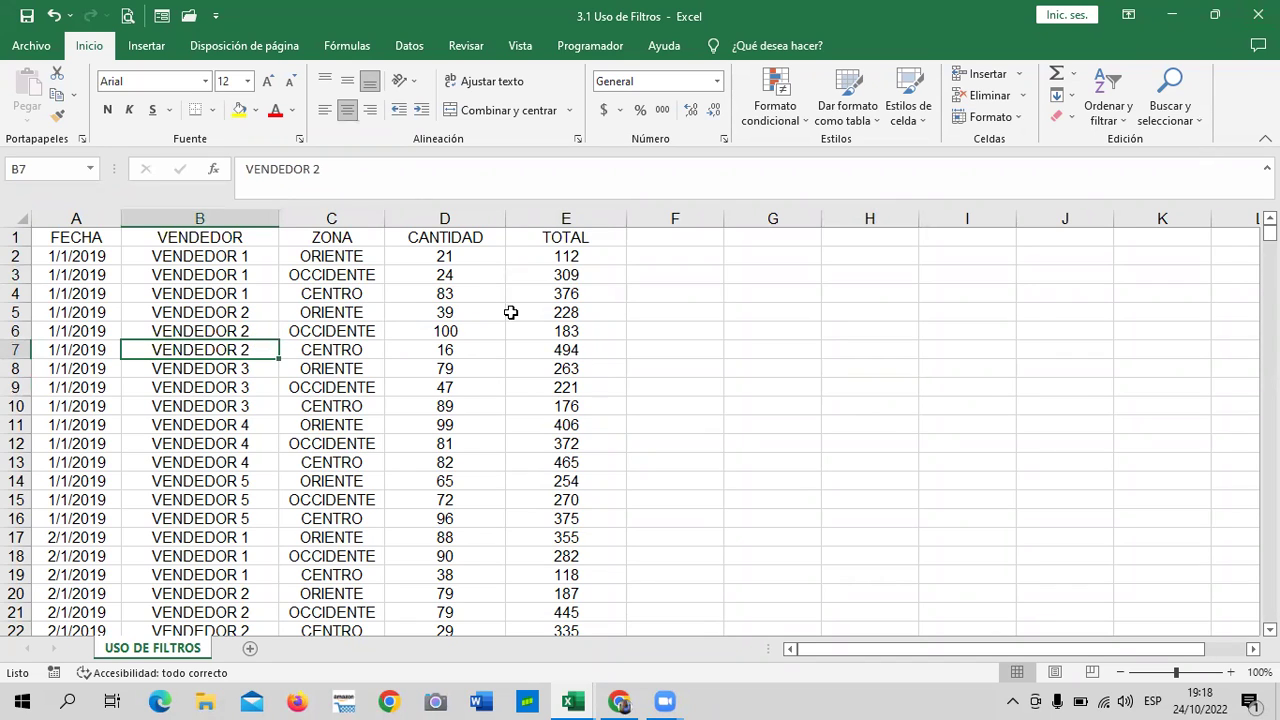
click(700, 335)
click(215, 326)
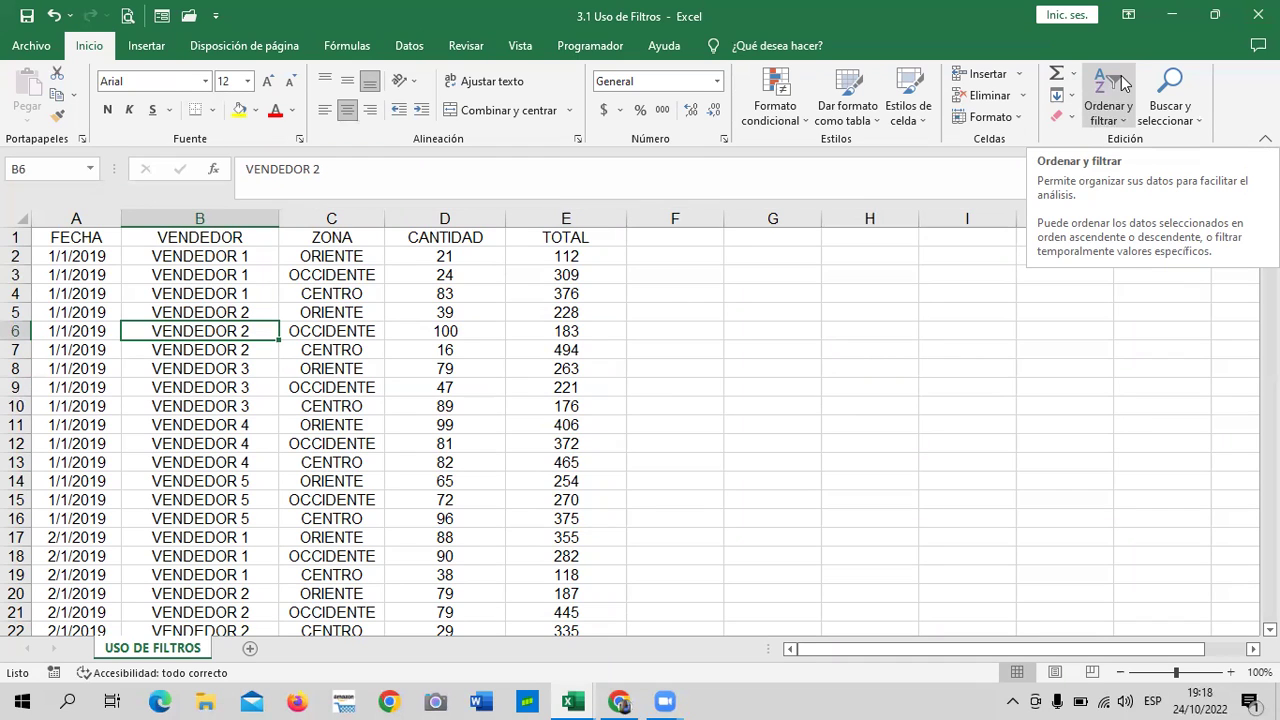
click(828, 345)
click(834, 293)
click(331, 349)
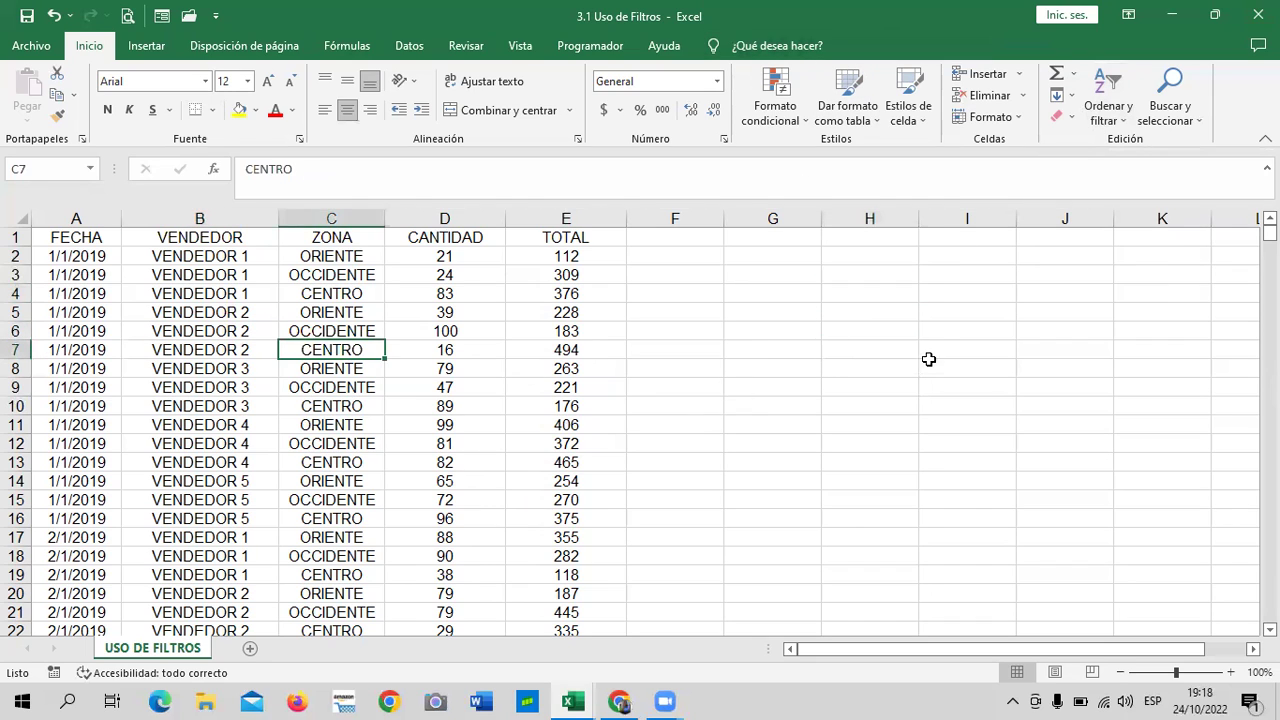
click(945, 346)
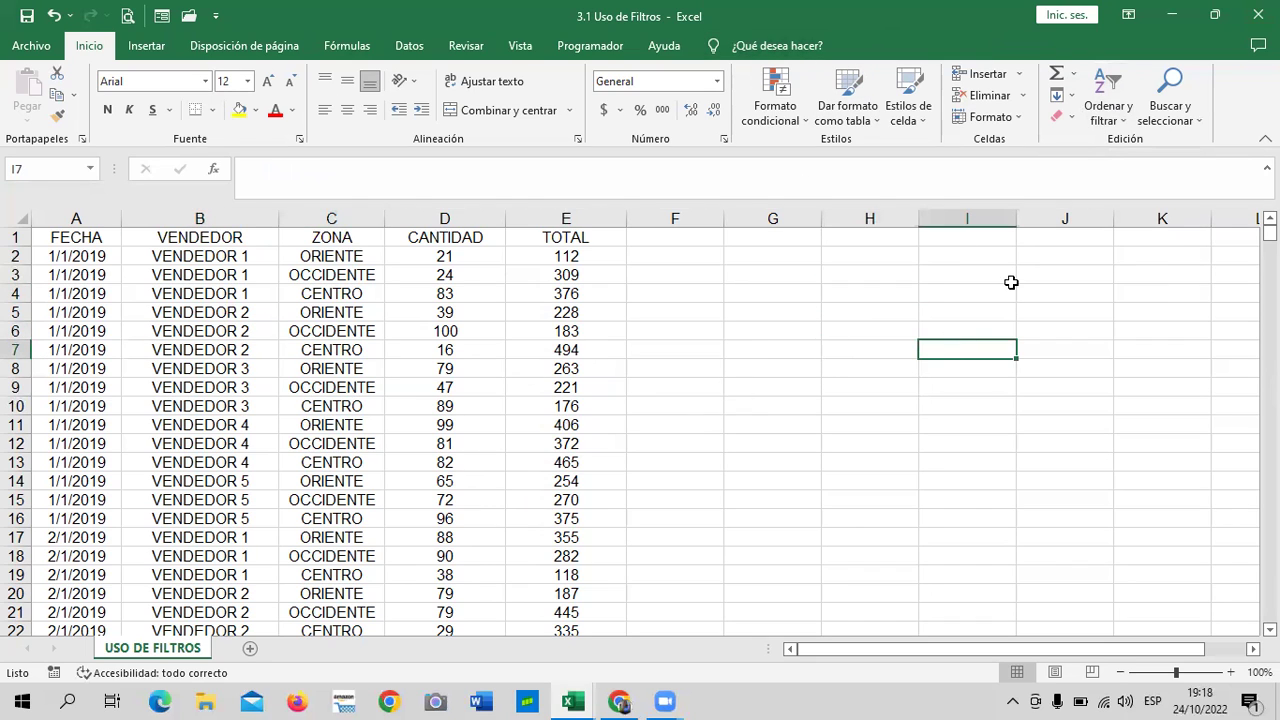
click(1106, 110)
click(1151, 210)
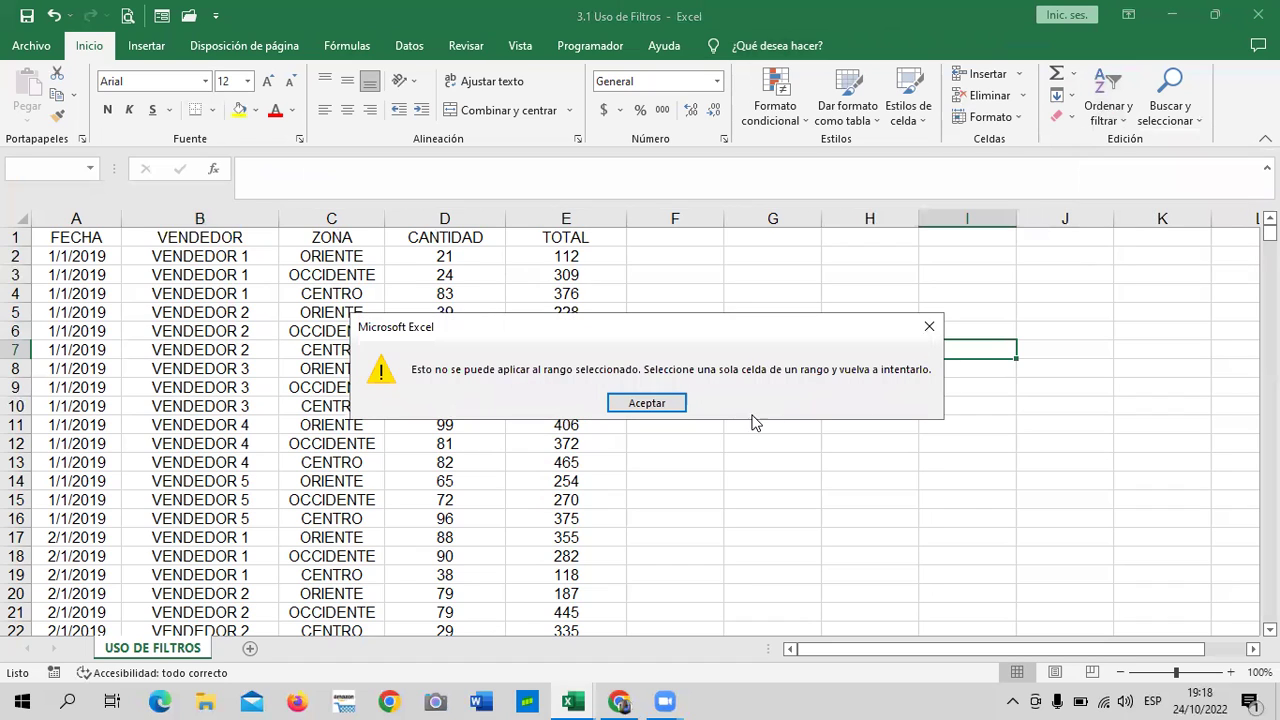
click(664, 404)
click(1062, 350)
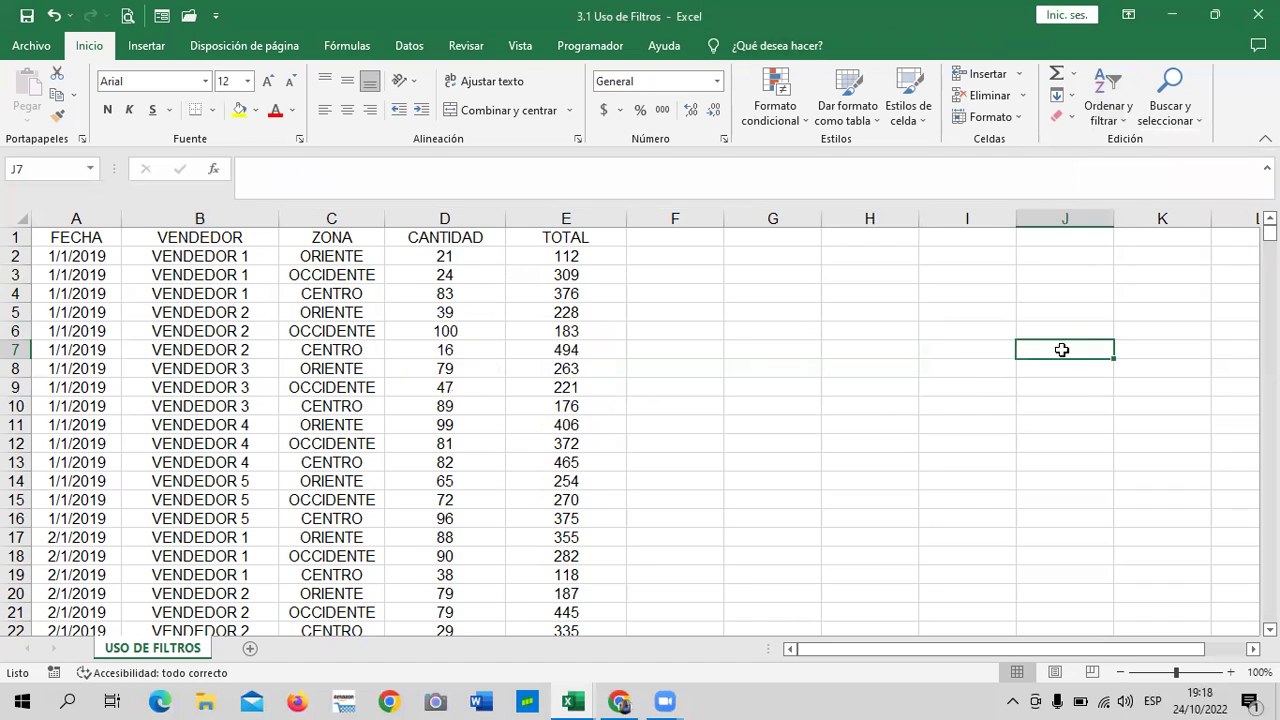
click(720, 313)
click(1132, 368)
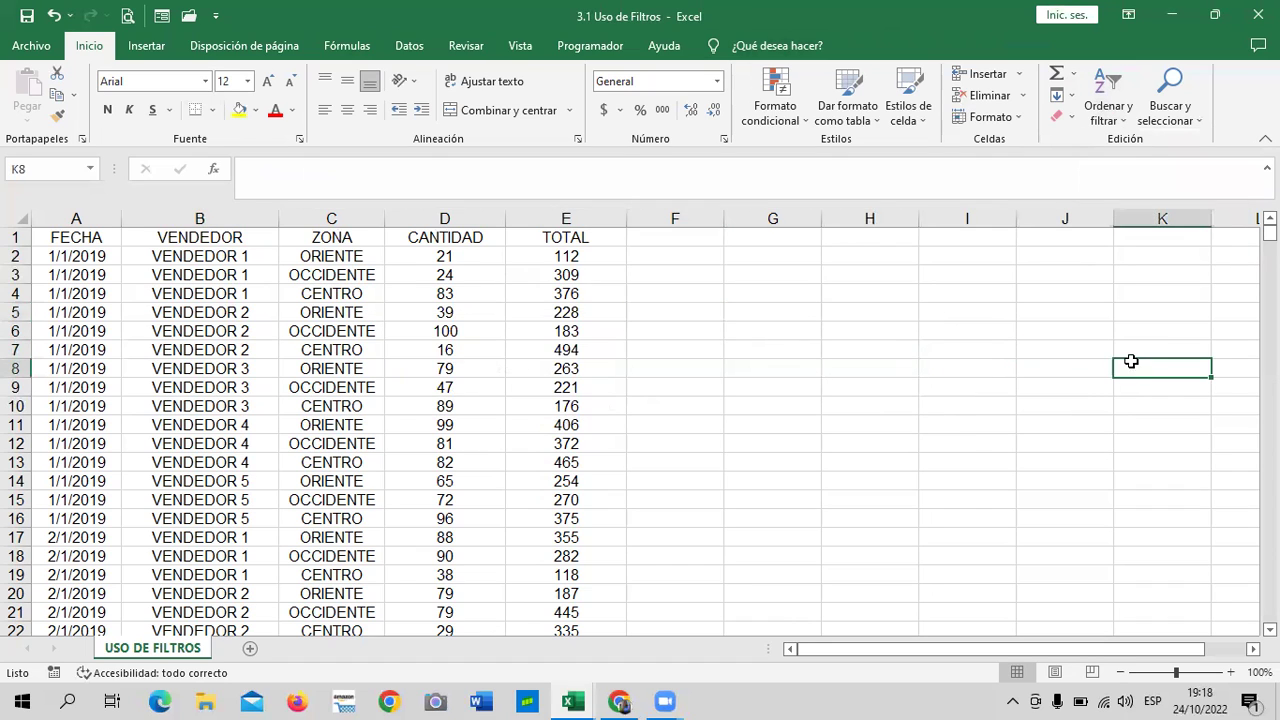
click(975, 290)
click(1107, 110)
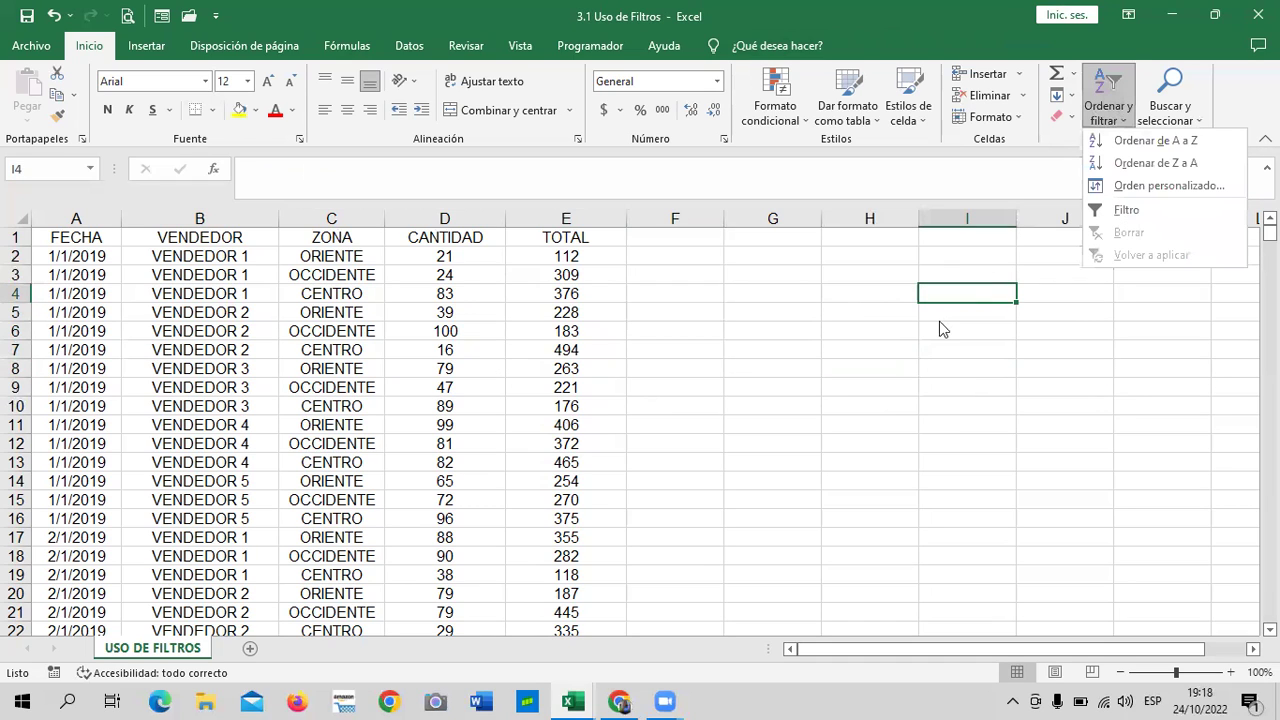
click(1118, 125)
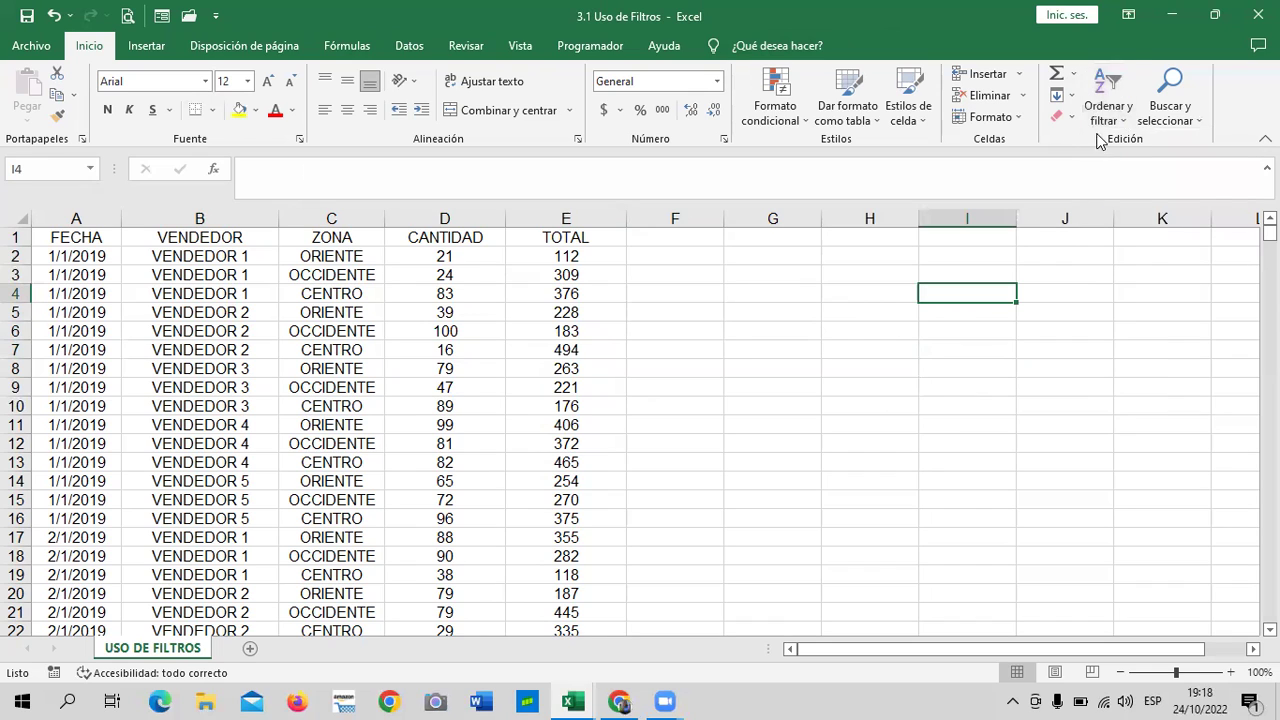
click(1109, 123)
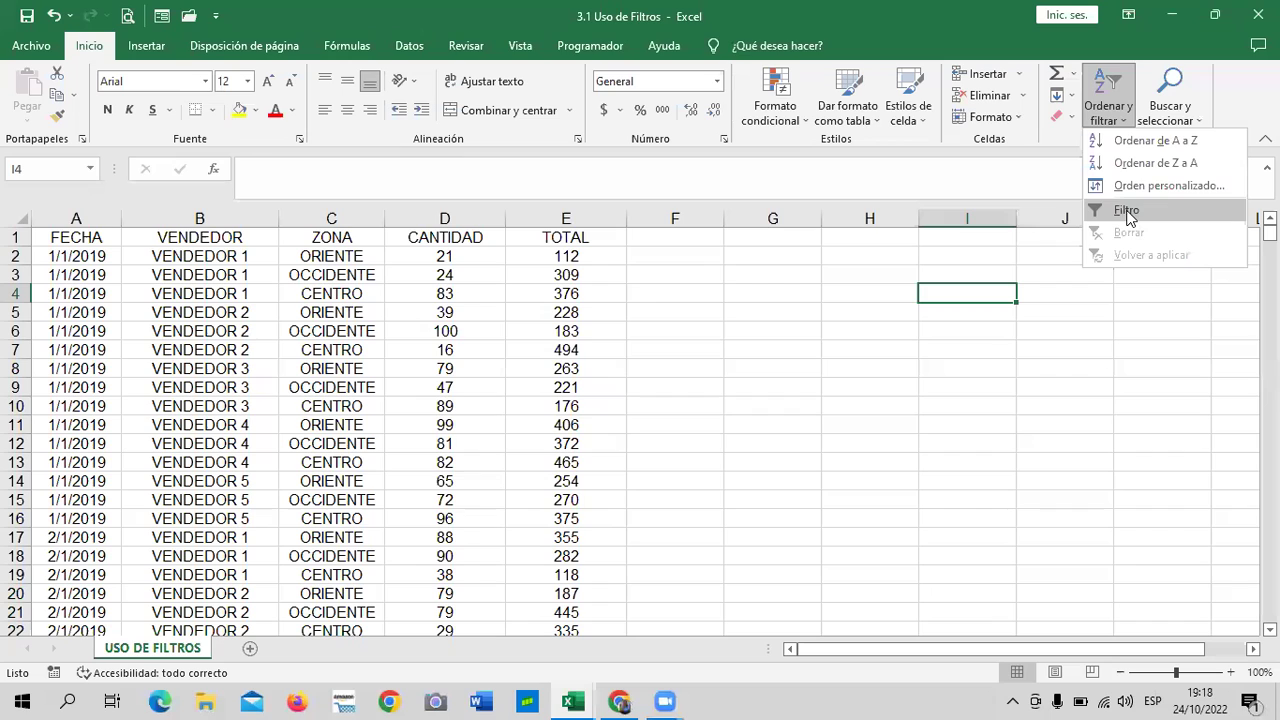
click(1128, 211)
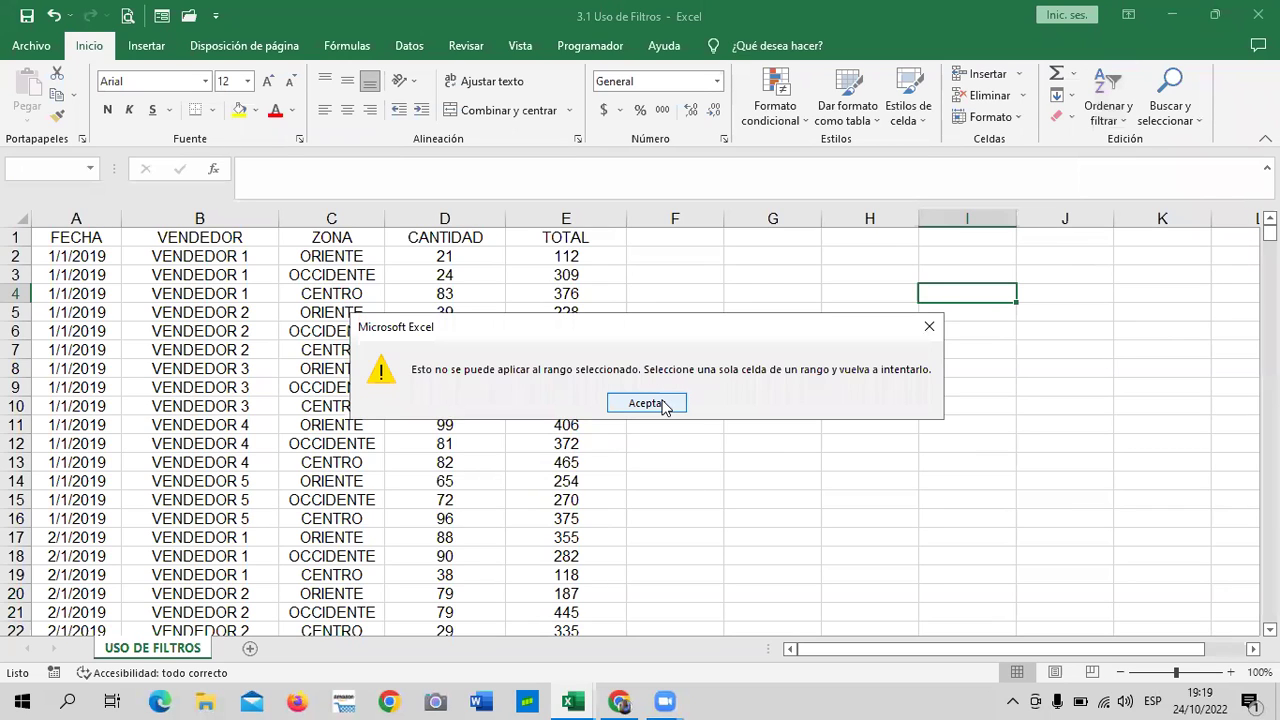
click(646, 403)
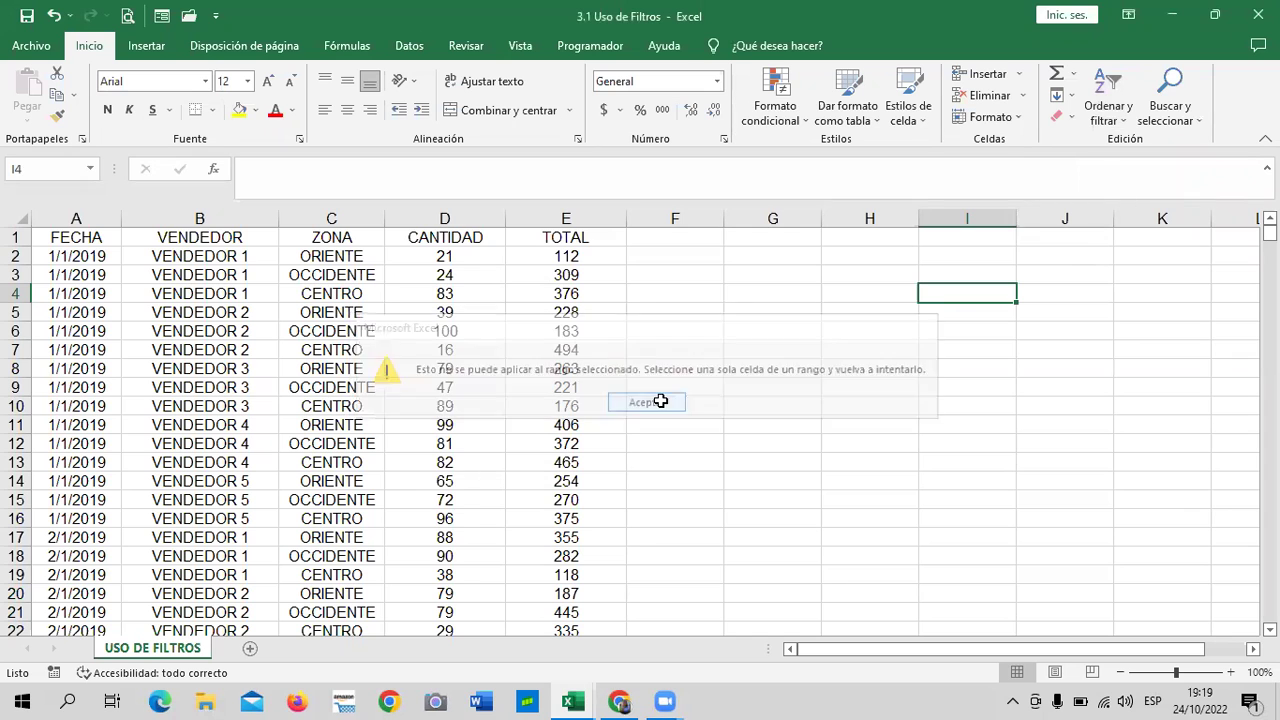
mouse_move(100, 274)
mouse_down()
mouse_move(470, 601)
mouse_move(551, 600)
mouse_up()
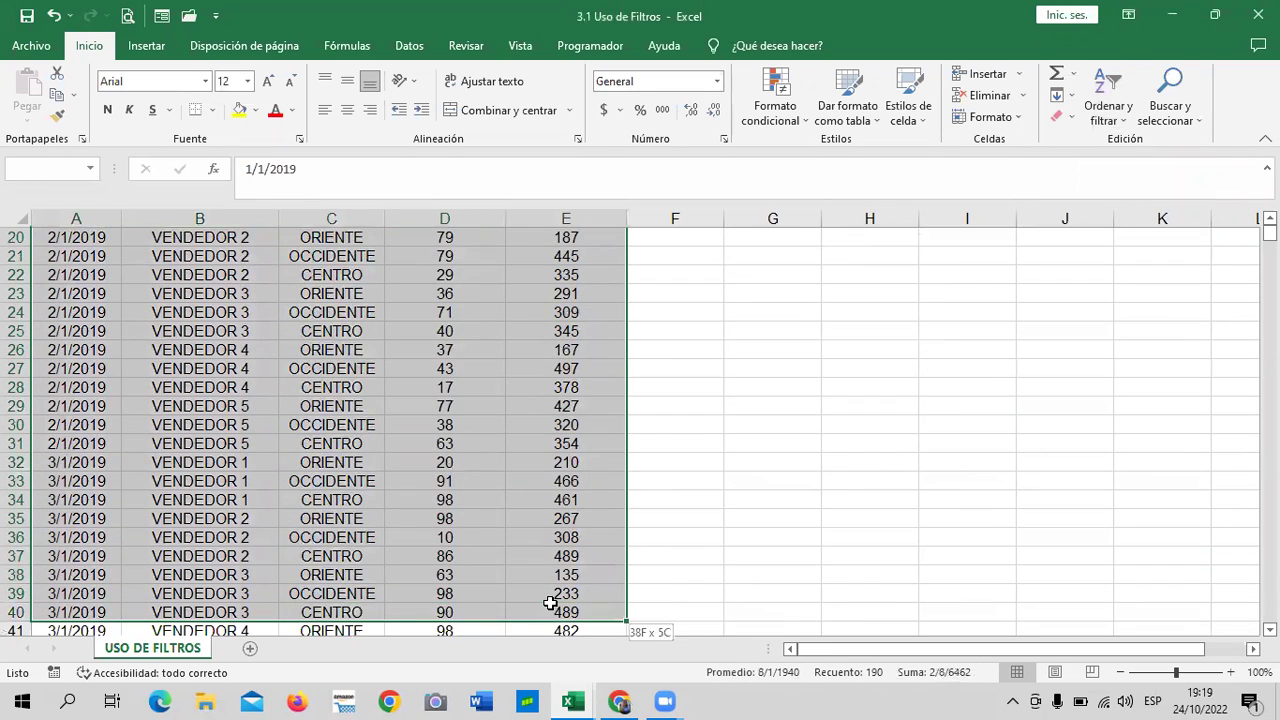
click(808, 387)
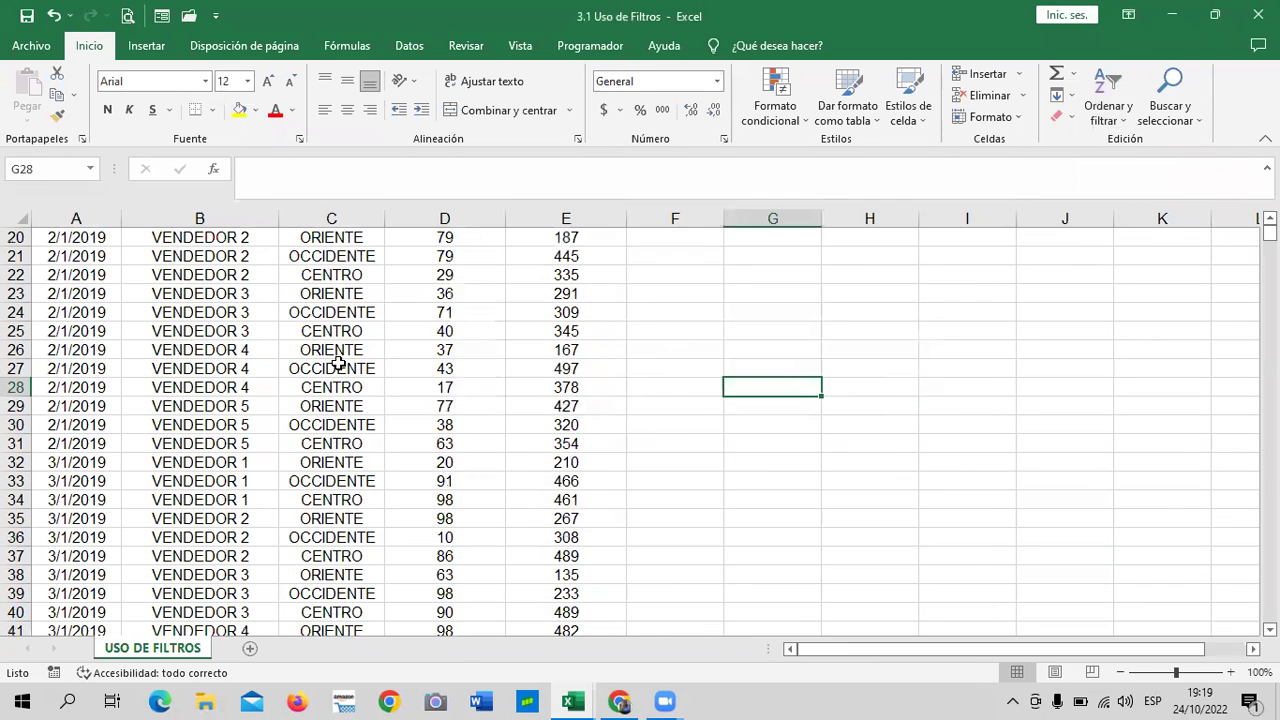
Select cell B7 and apply Filtro from Ordenar y filtrar, adding filter arrows to FECHA through TOTAL.
scroll(229, 408, up, 6)
scroll(233, 406, up, 1)
click(190, 352)
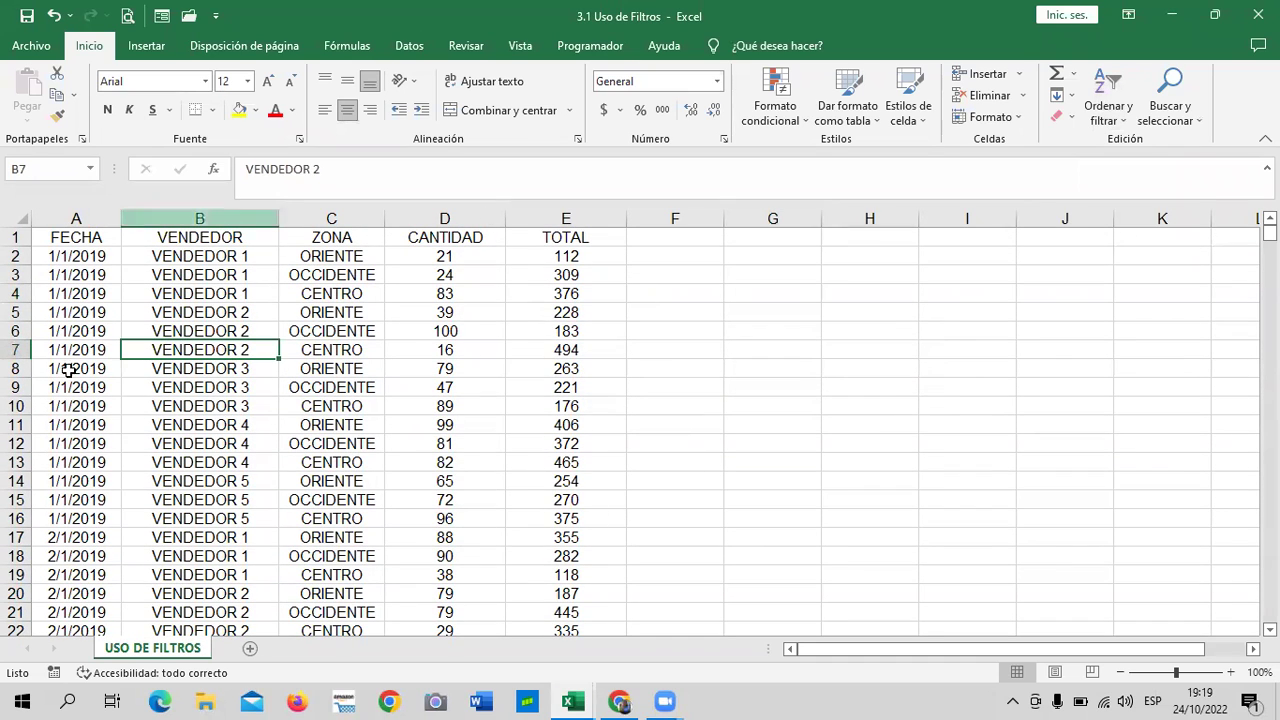
click(1127, 123)
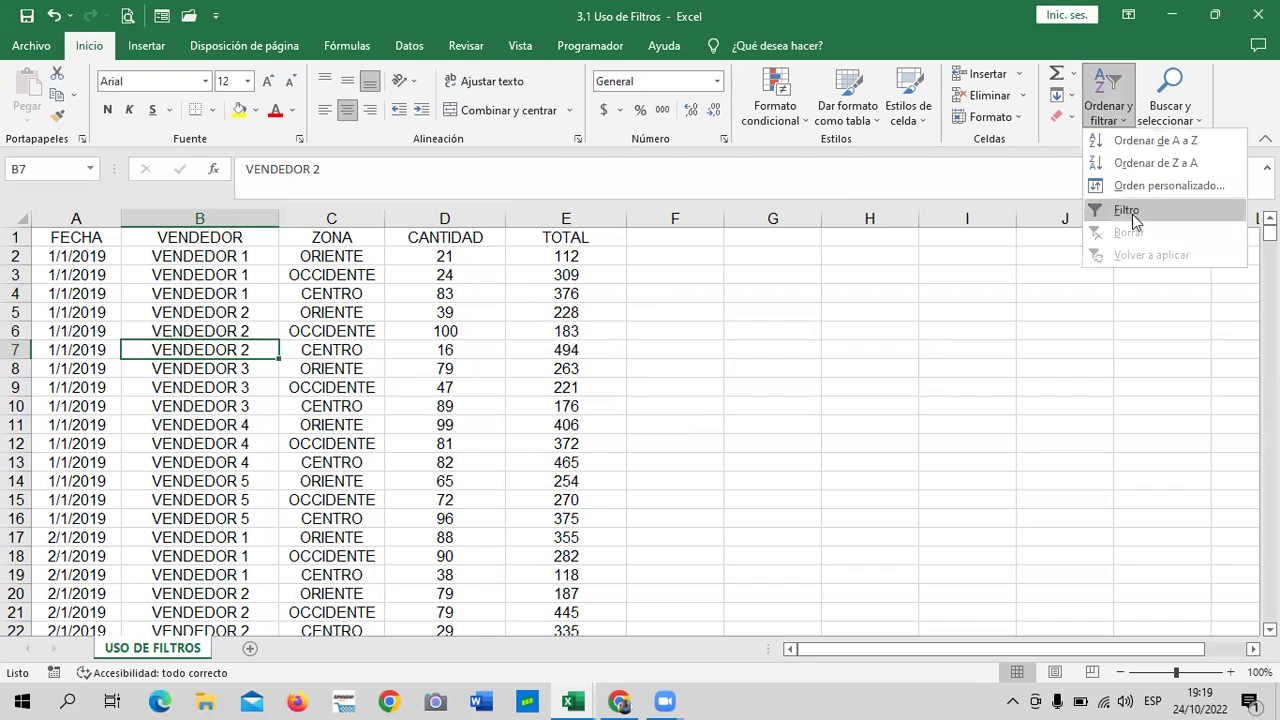
click(1128, 210)
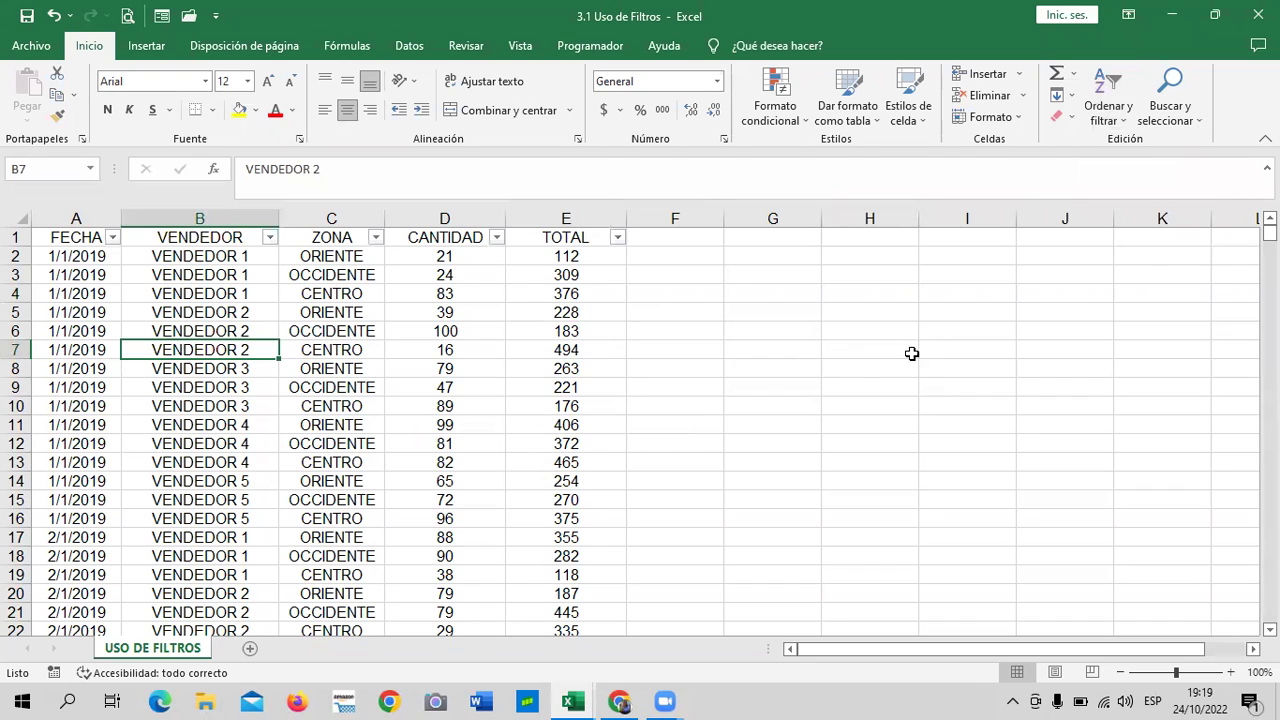
click(728, 409)
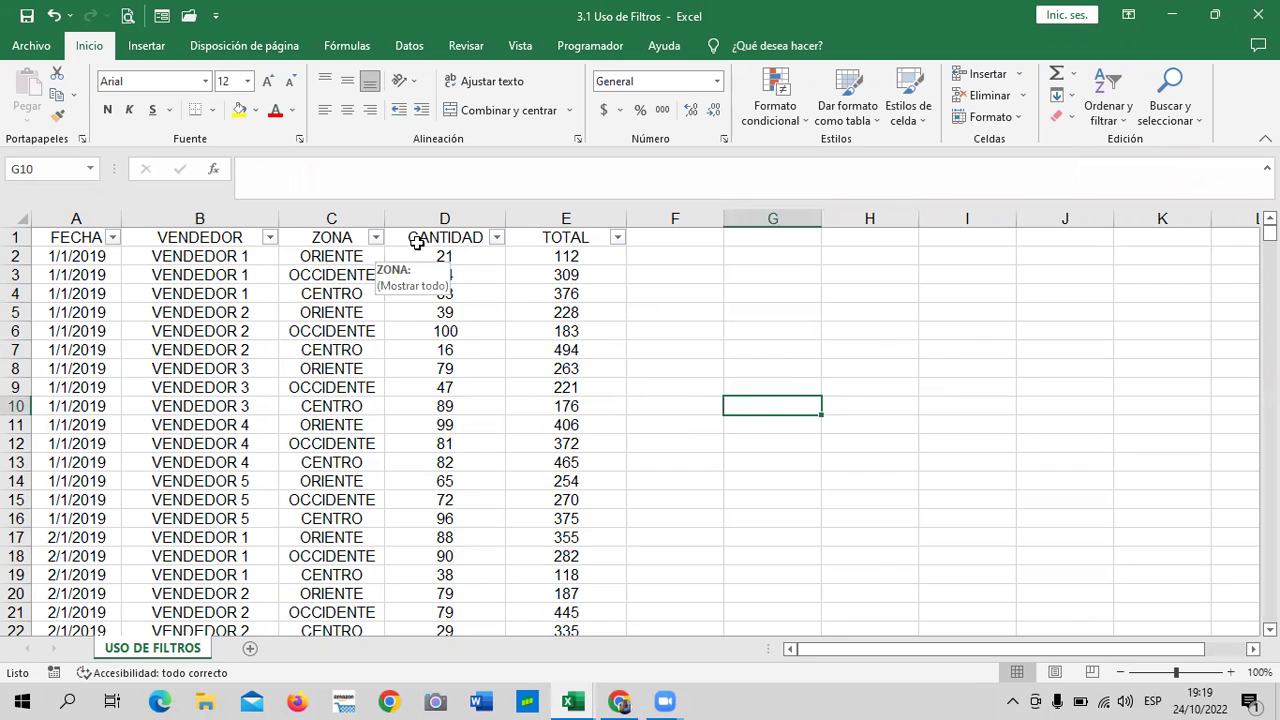
click(618, 242)
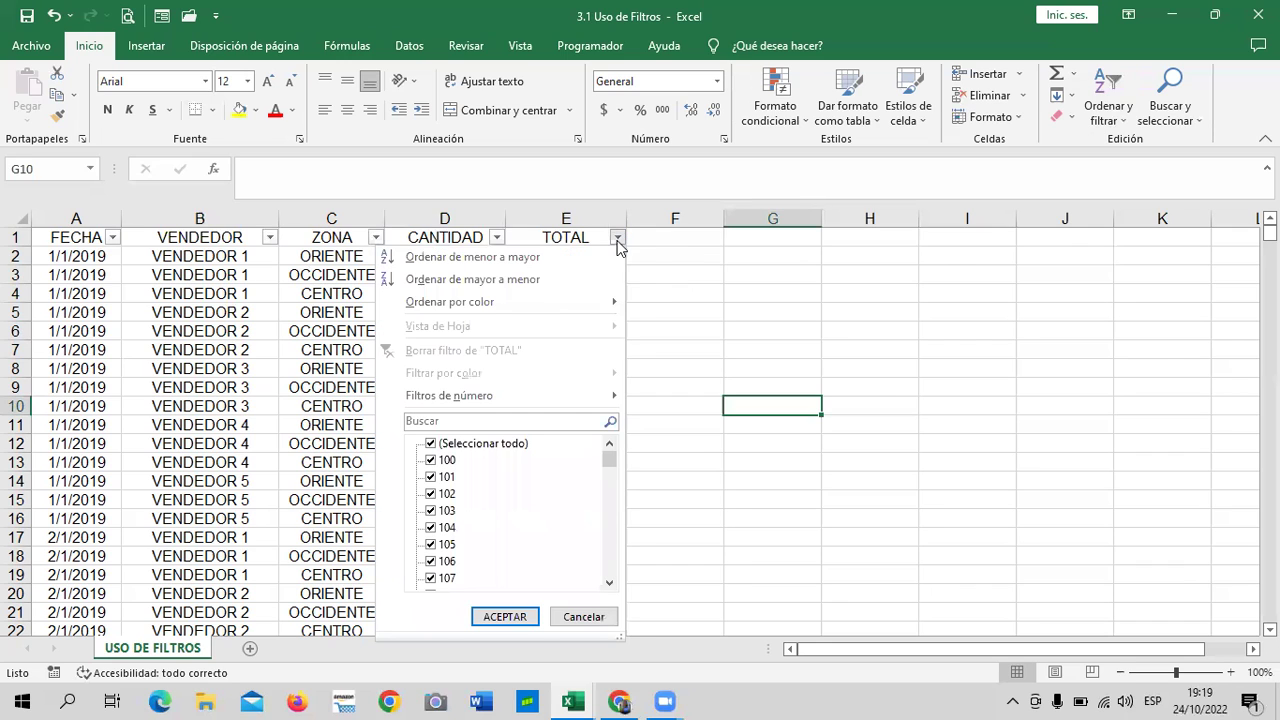
click(690, 300)
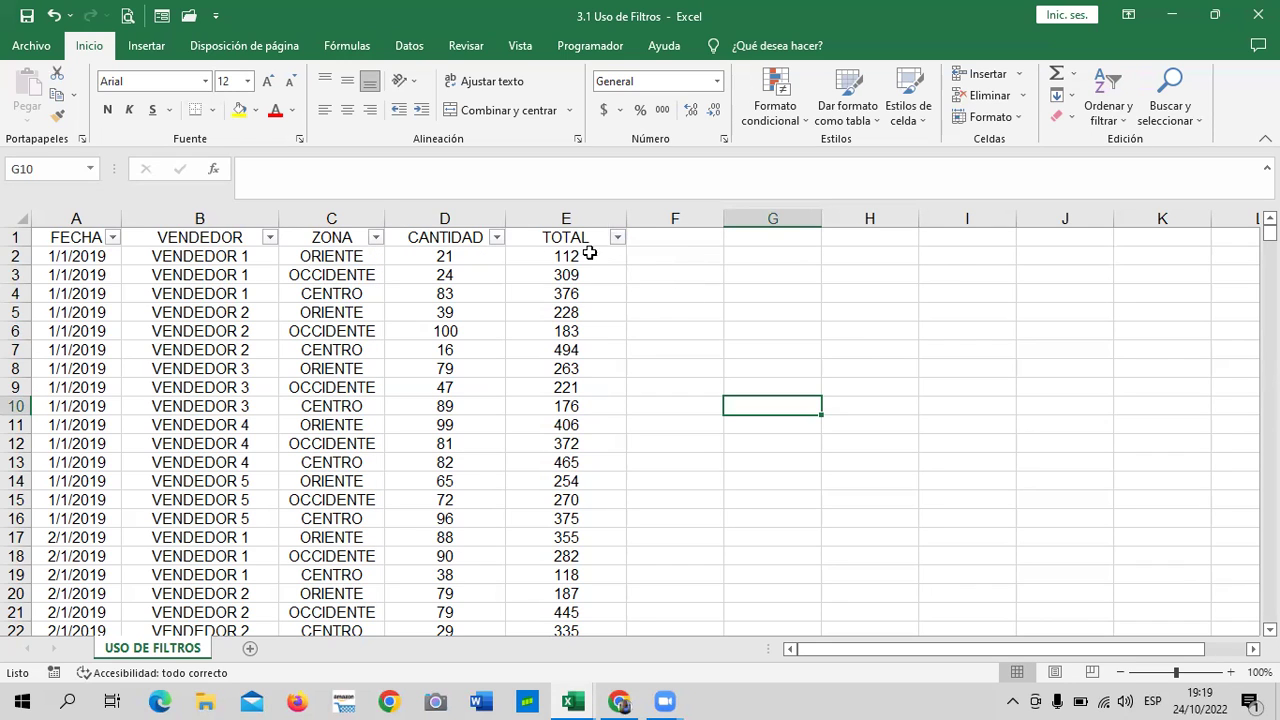
click(618, 242)
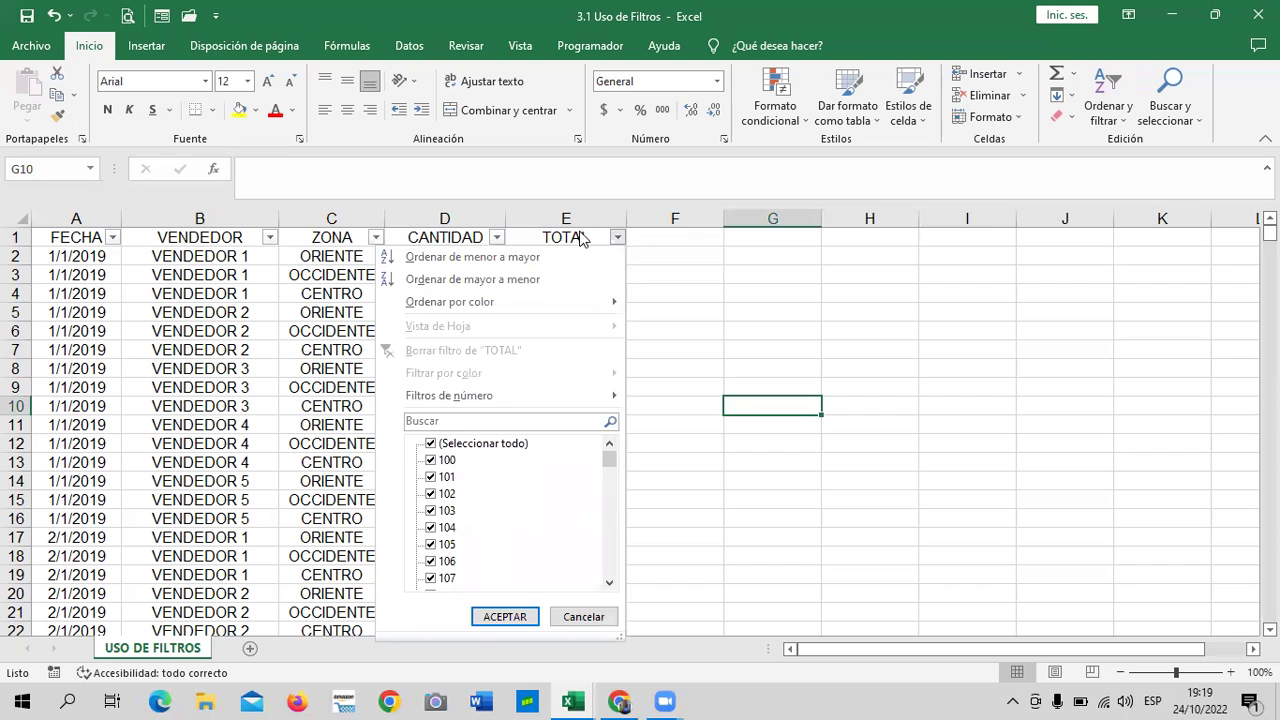
mouse_move(452, 404)
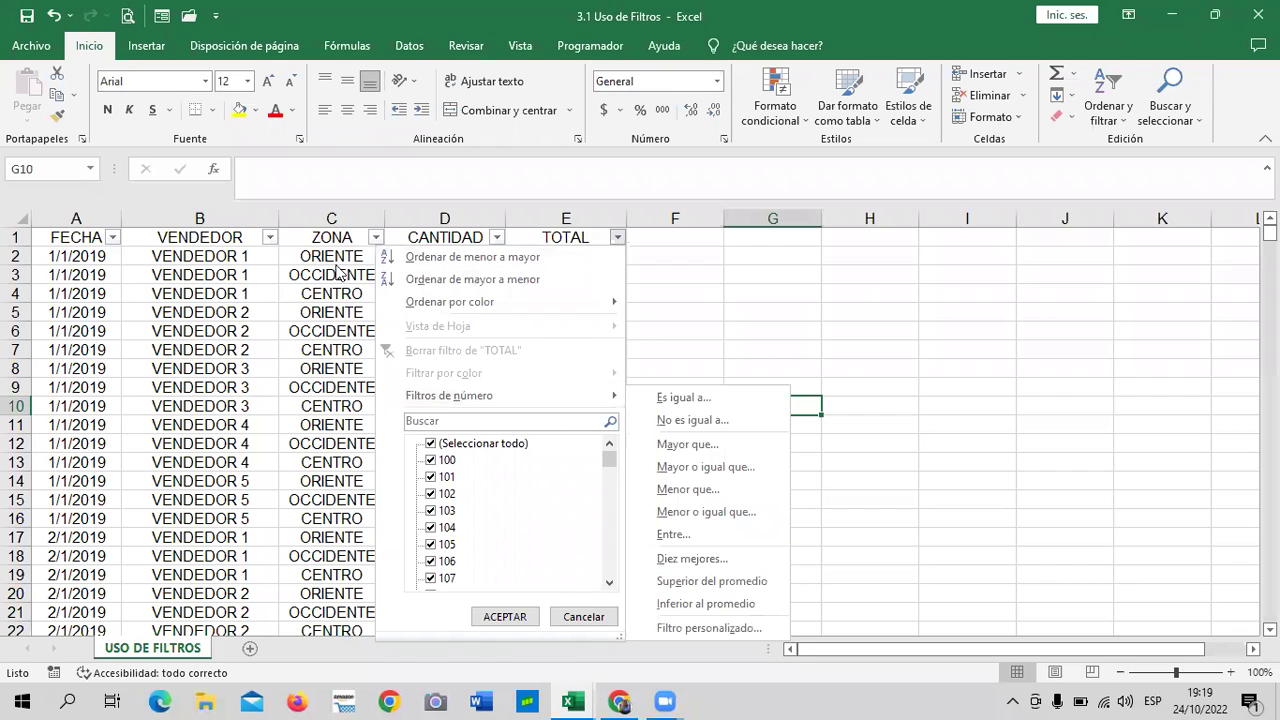
click(307, 294)
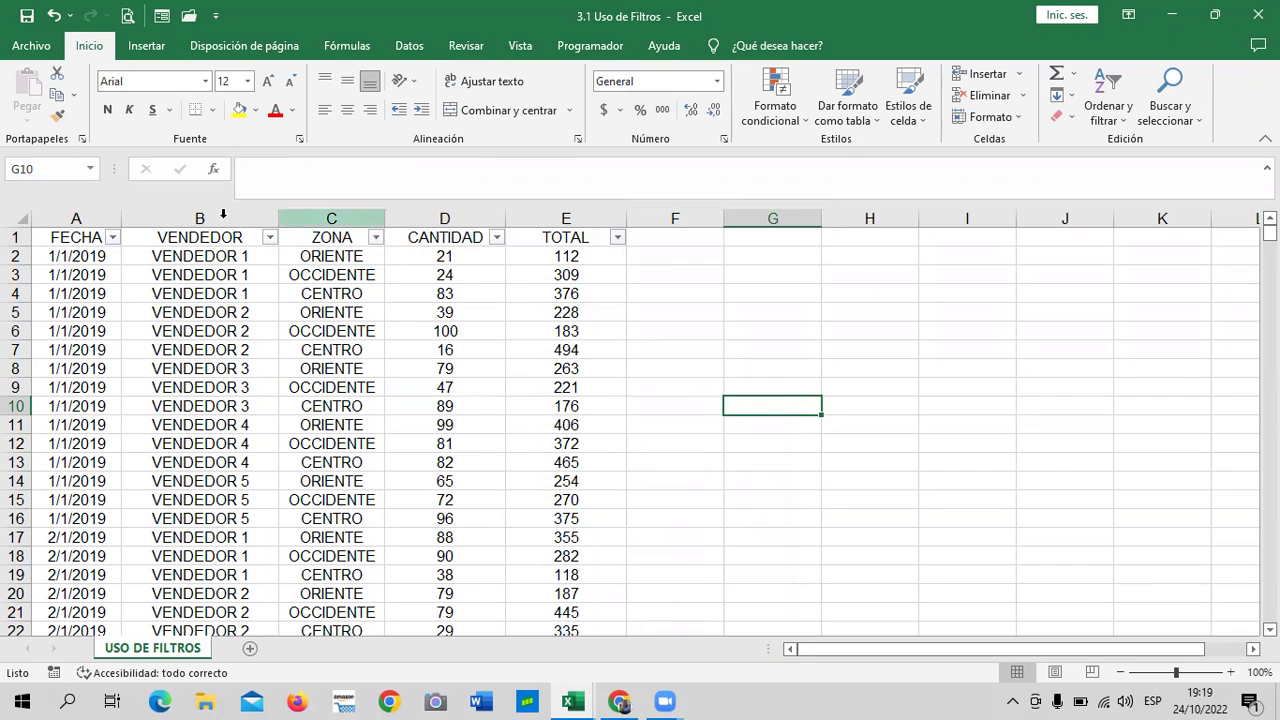
click(269, 238)
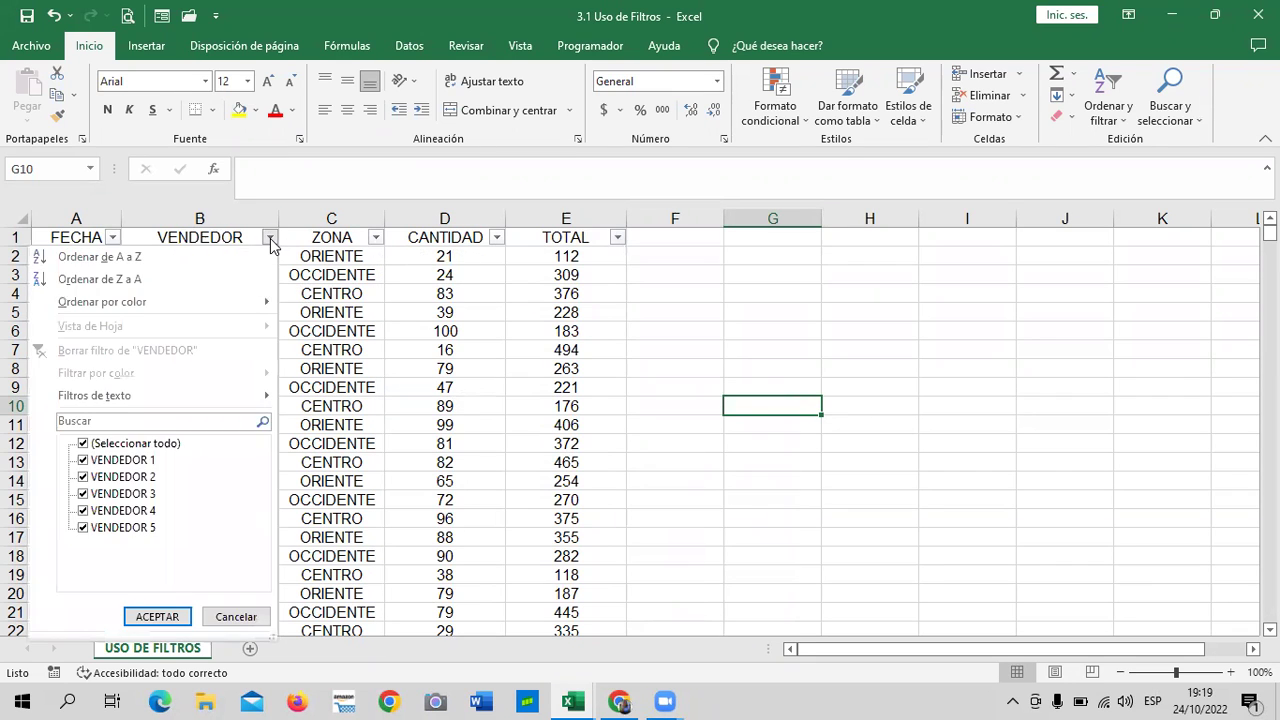
mouse_move(196, 403)
mouse_move(145, 402)
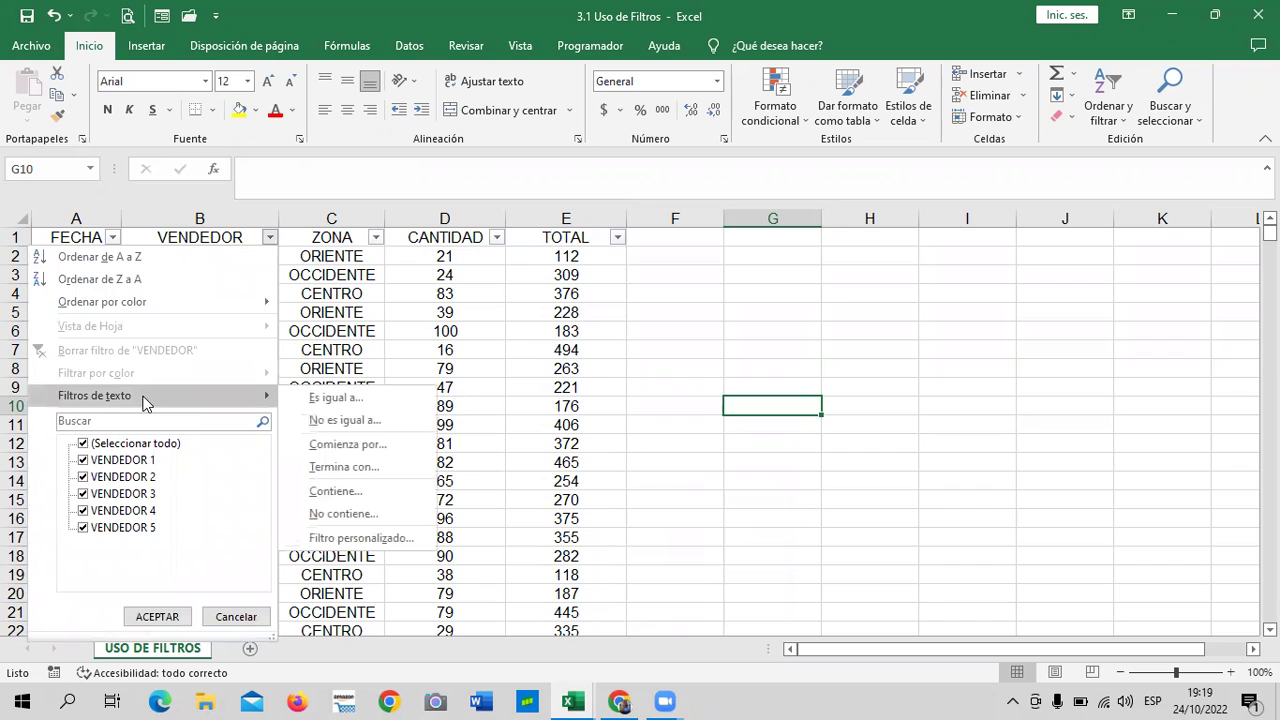
click(373, 240)
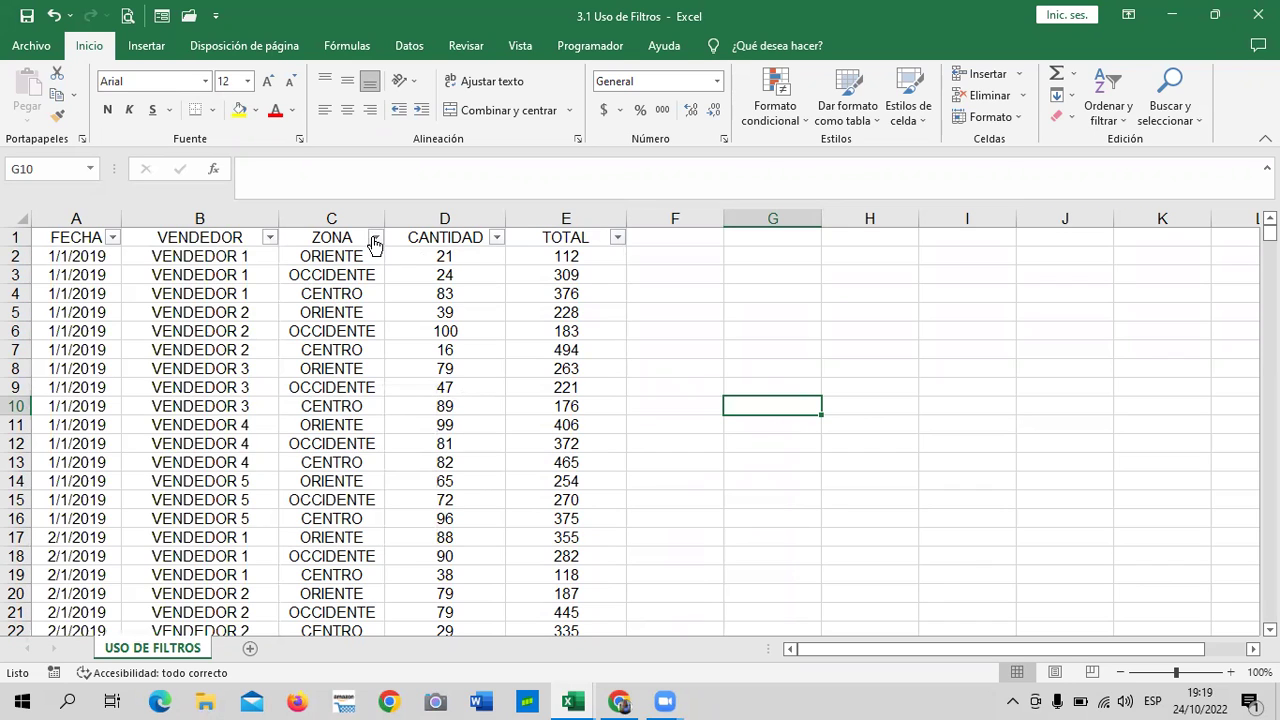
click(374, 240)
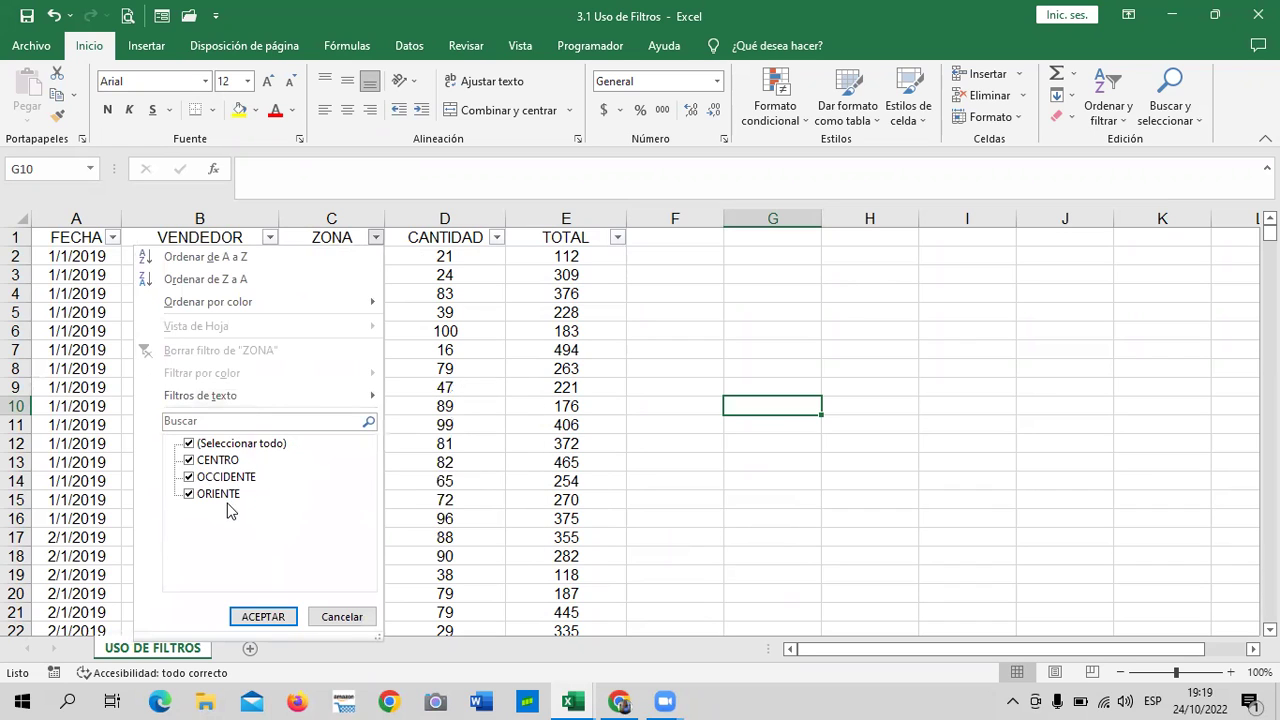
click(740, 436)
click(350, 318)
drag(352, 320, 378, 338)
click(78, 240)
scroll(252, 382, down, 12)
scroll(252, 382, down, 6)
scroll(248, 392, up, 6)
scroll(252, 390, up, 12)
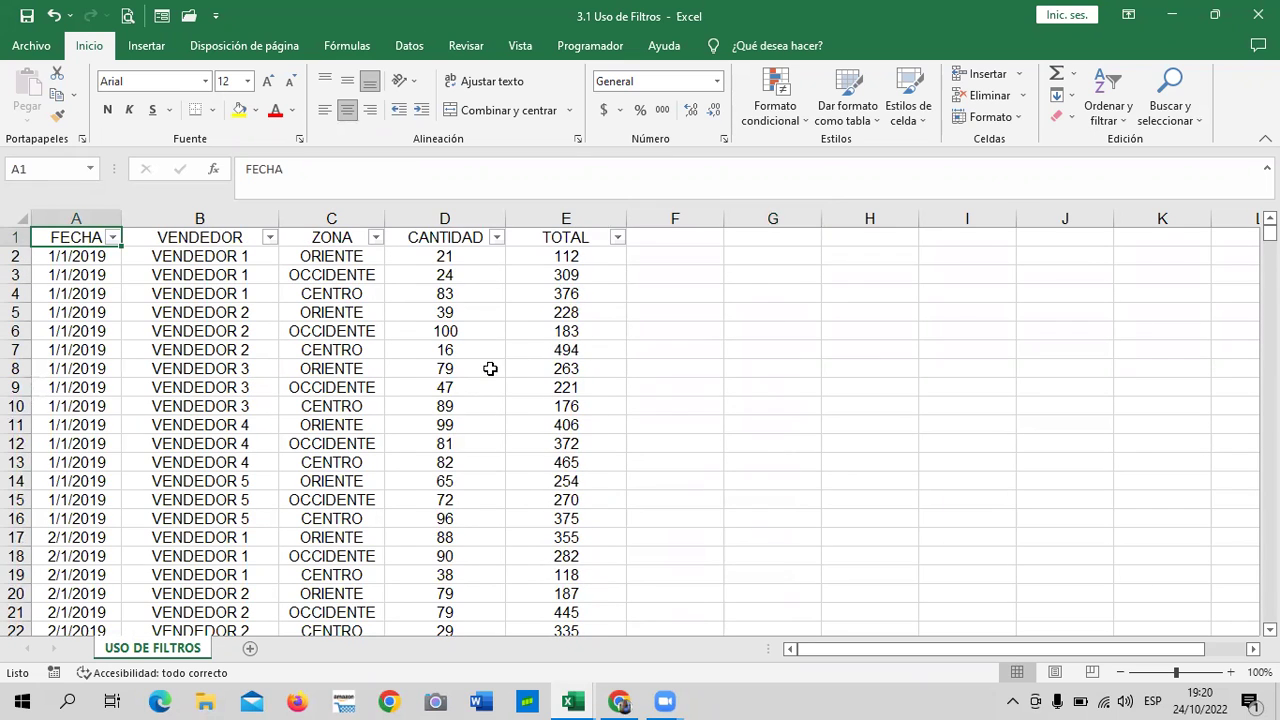
Select cells G8 and A5, scroll down through the records, then return to the top of the sheet.
click(746, 369)
click(80, 312)
click(77, 237)
scroll(163, 393, down, 6)
scroll(168, 391, down, 12)
scroll(150, 375, down, 12)
scroll(148, 363, down, 13)
scroll(148, 365, down, 16)
scroll(140, 368, down, 8)
scroll(138, 369, down, 15)
scroll(130, 370, down, 15)
scroll(130, 365, down, 5)
scroll(131, 330, up, 14)
scroll(131, 329, up, 4)
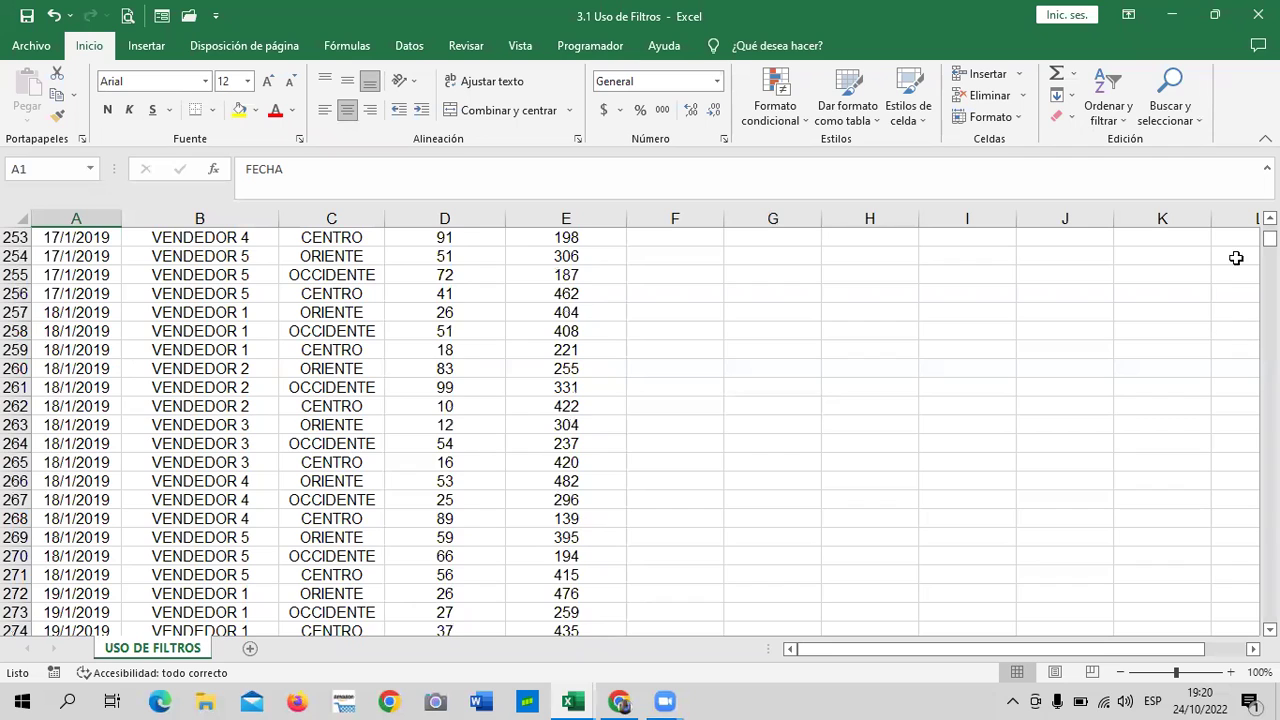
drag(1269, 238, 1269, 231)
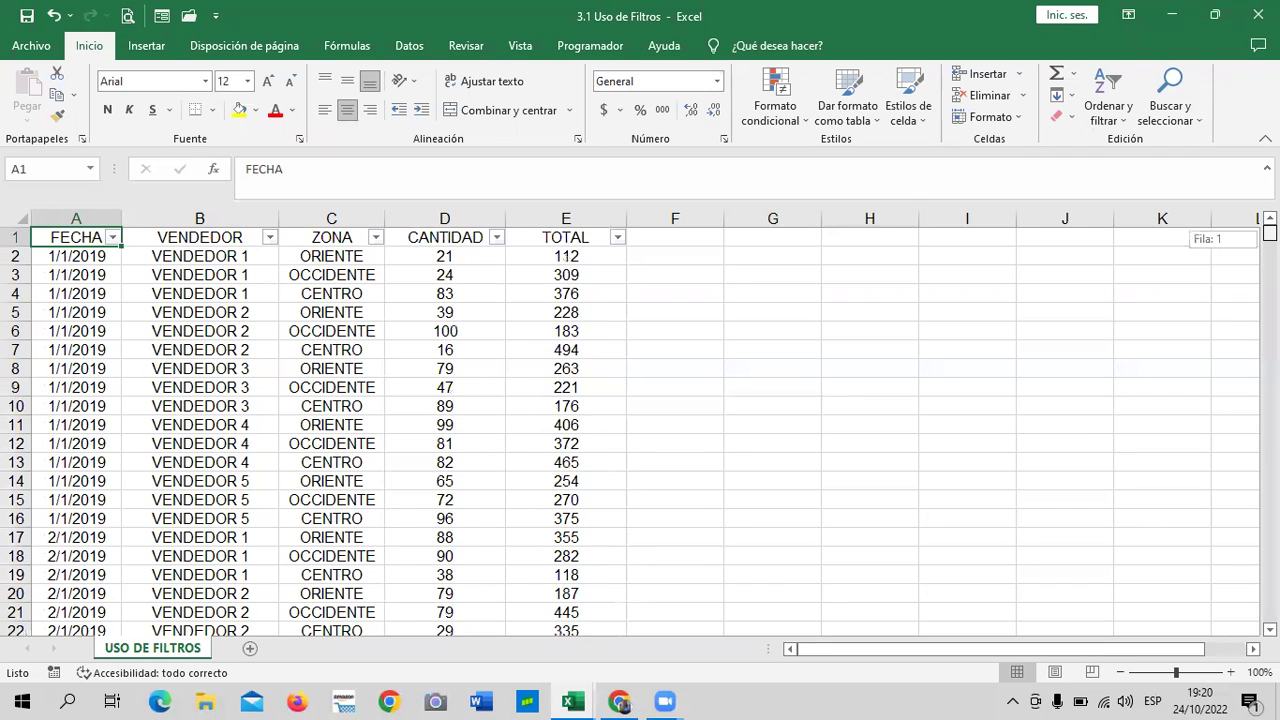
Check cells D9, B9, D7 and B7:C8, then jump from FECHA to the last record, row 16441.
click(474, 378)
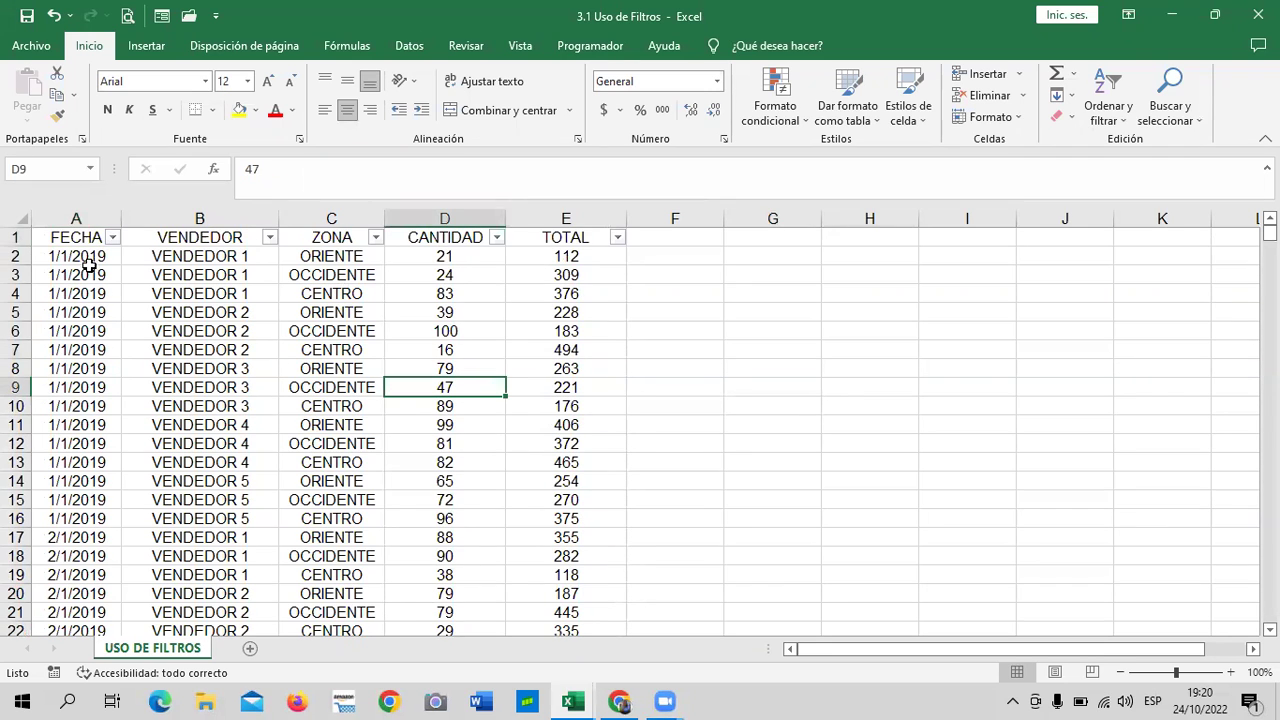
click(89, 238)
click(250, 392)
click(82, 235)
click(405, 350)
click(82, 238)
drag(200, 350, 331, 368)
click(80, 238)
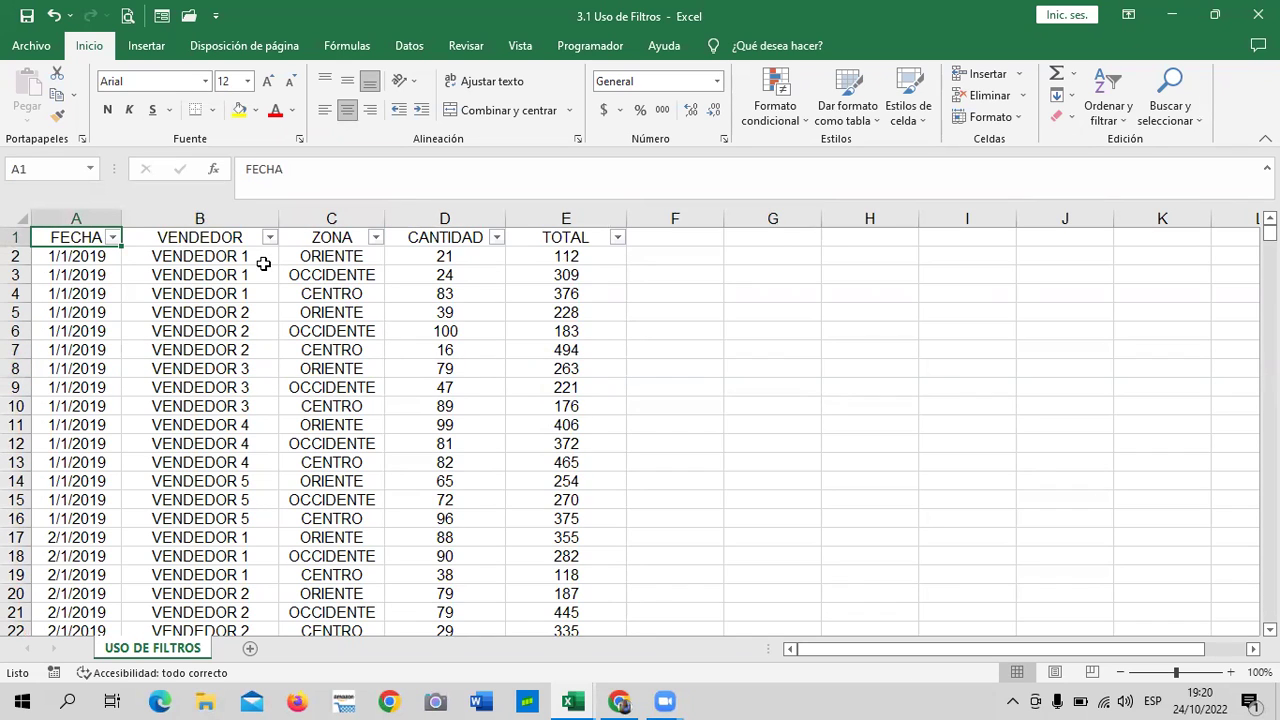
key(ctrl+Down)
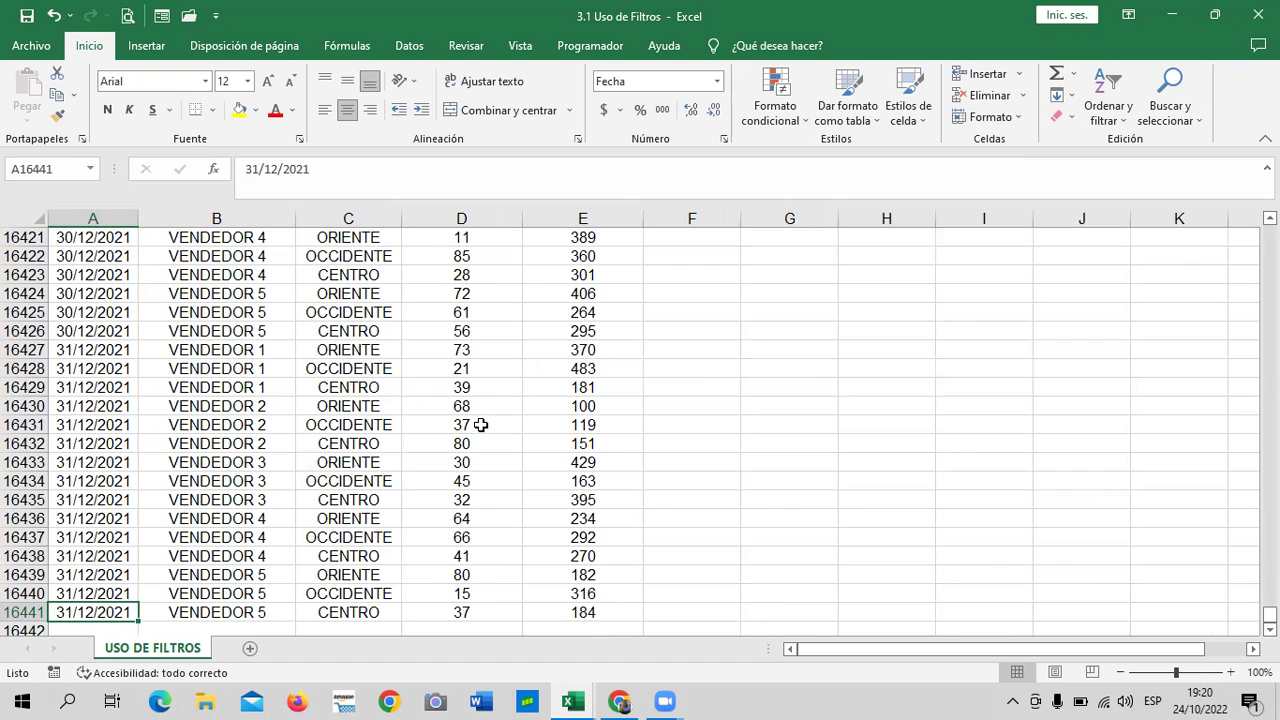
Inspect last row 16441: 31/12/2021, VENDEDOR 5, CENTRO, quantity 37, total 184.
scroll(481, 420, down, 2)
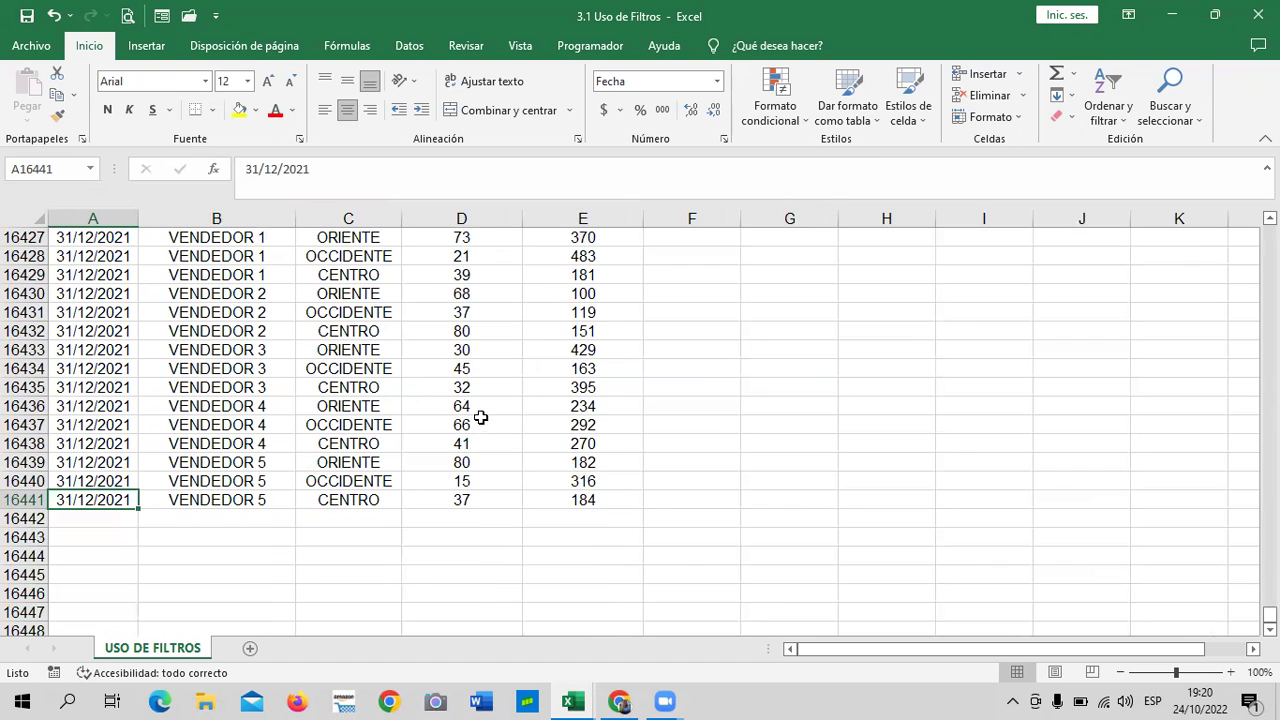
click(12, 499)
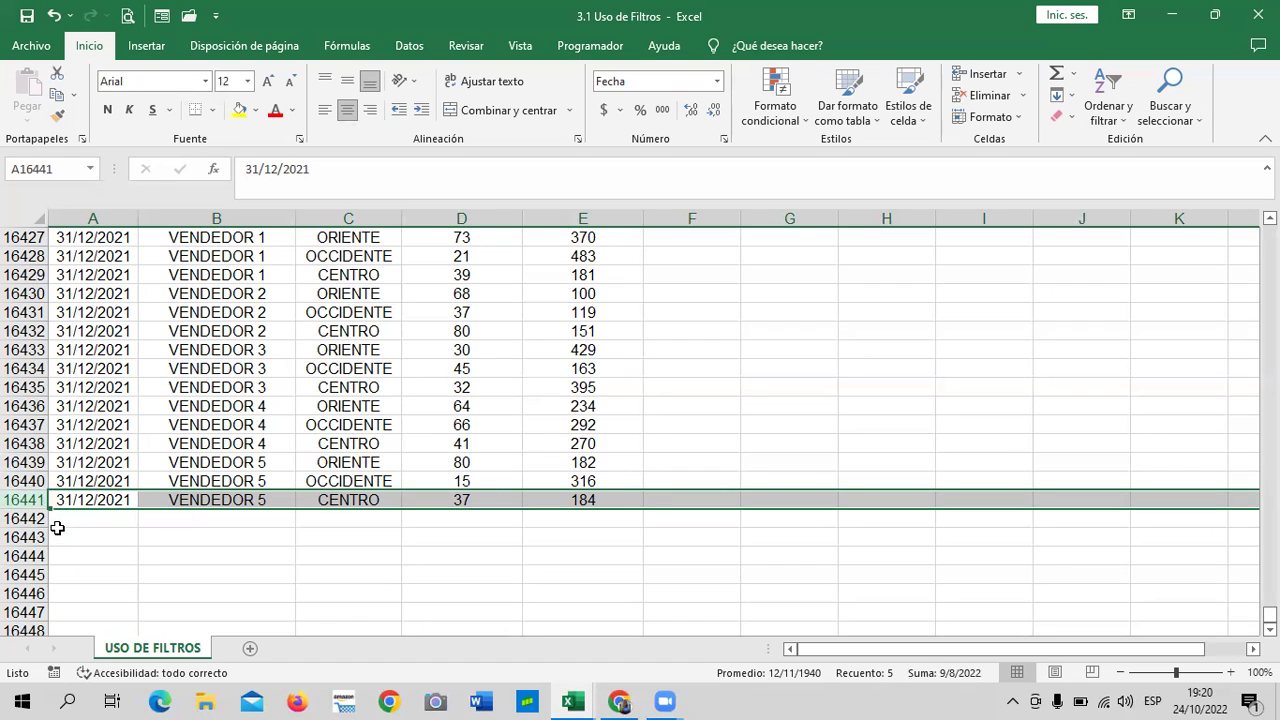
click(221, 538)
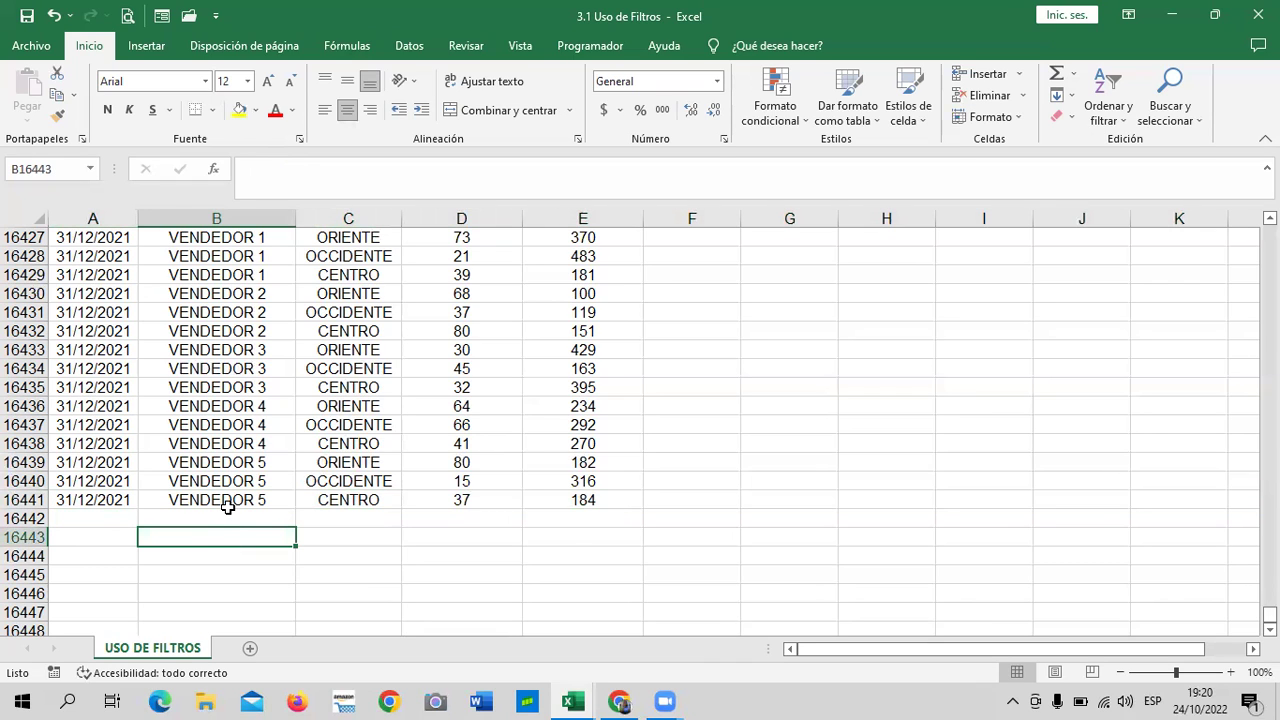
click(212, 492)
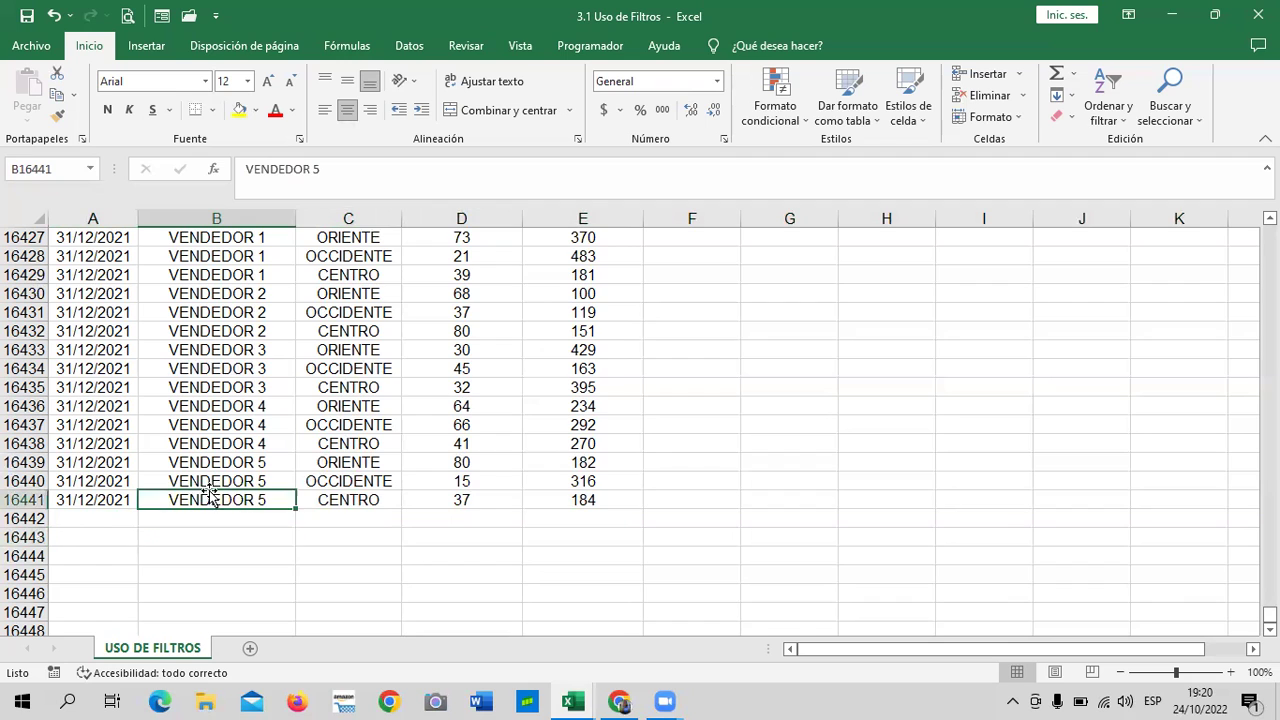
click(115, 496)
click(340, 498)
click(455, 496)
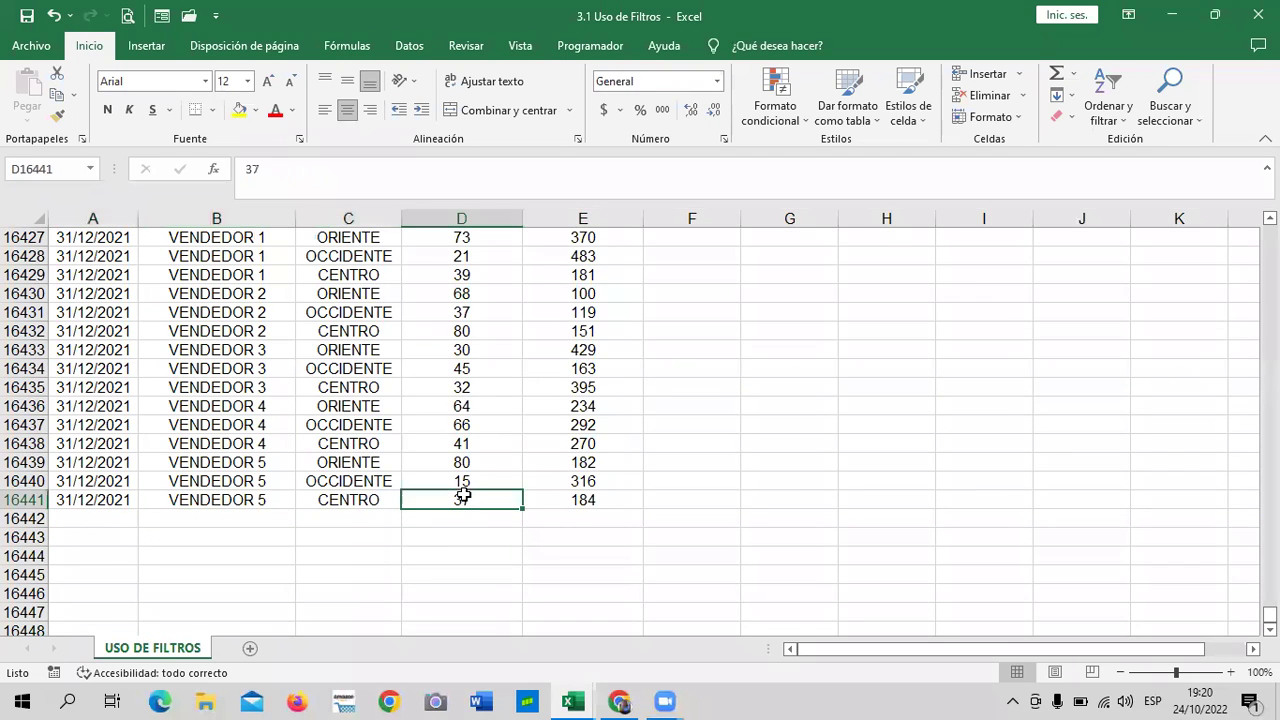
click(583, 502)
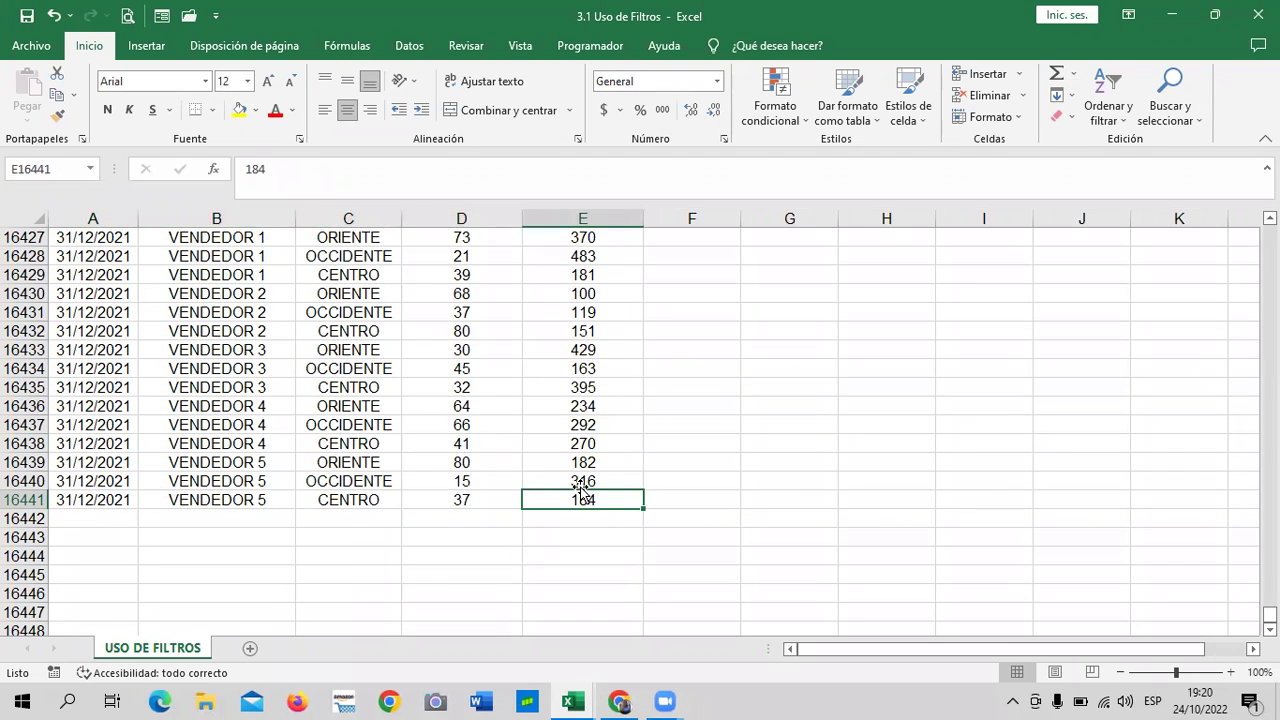
click(486, 496)
click(387, 498)
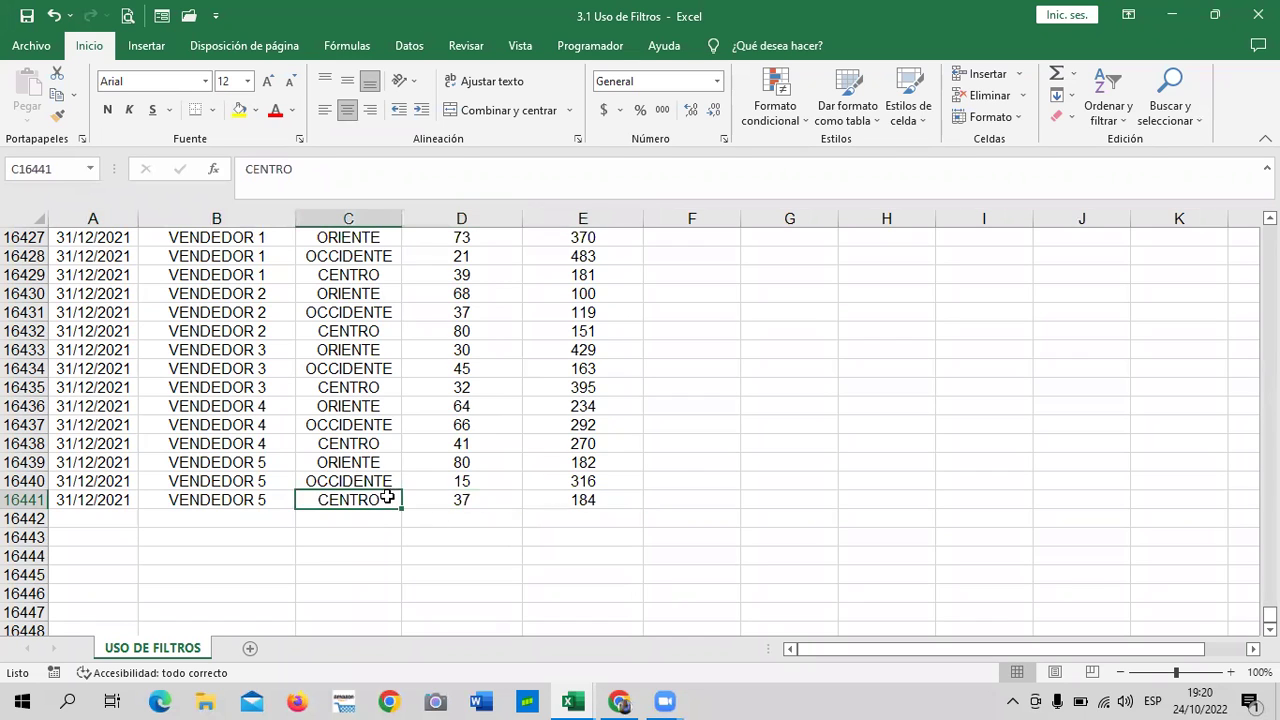
click(246, 500)
click(105, 496)
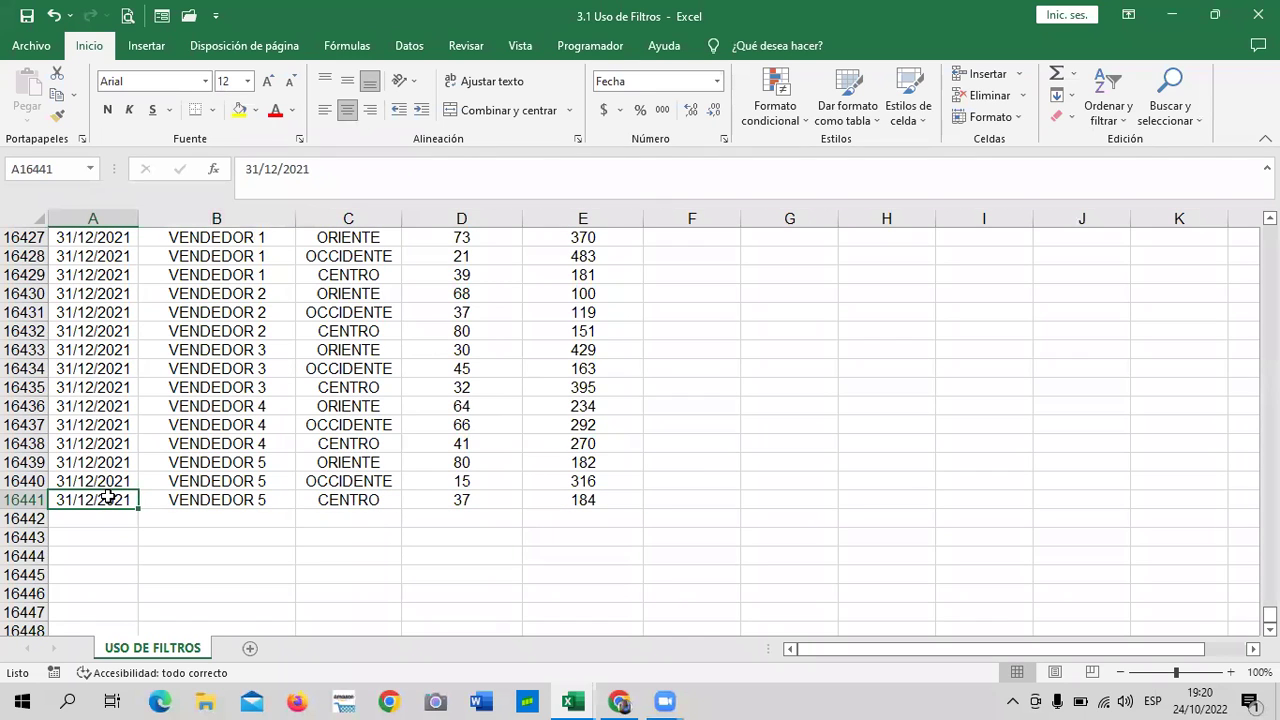
Jump back to the top of the table with Ctrl+Home.
scroll(108, 497, up, 1)
scroll(108, 494, down, 7)
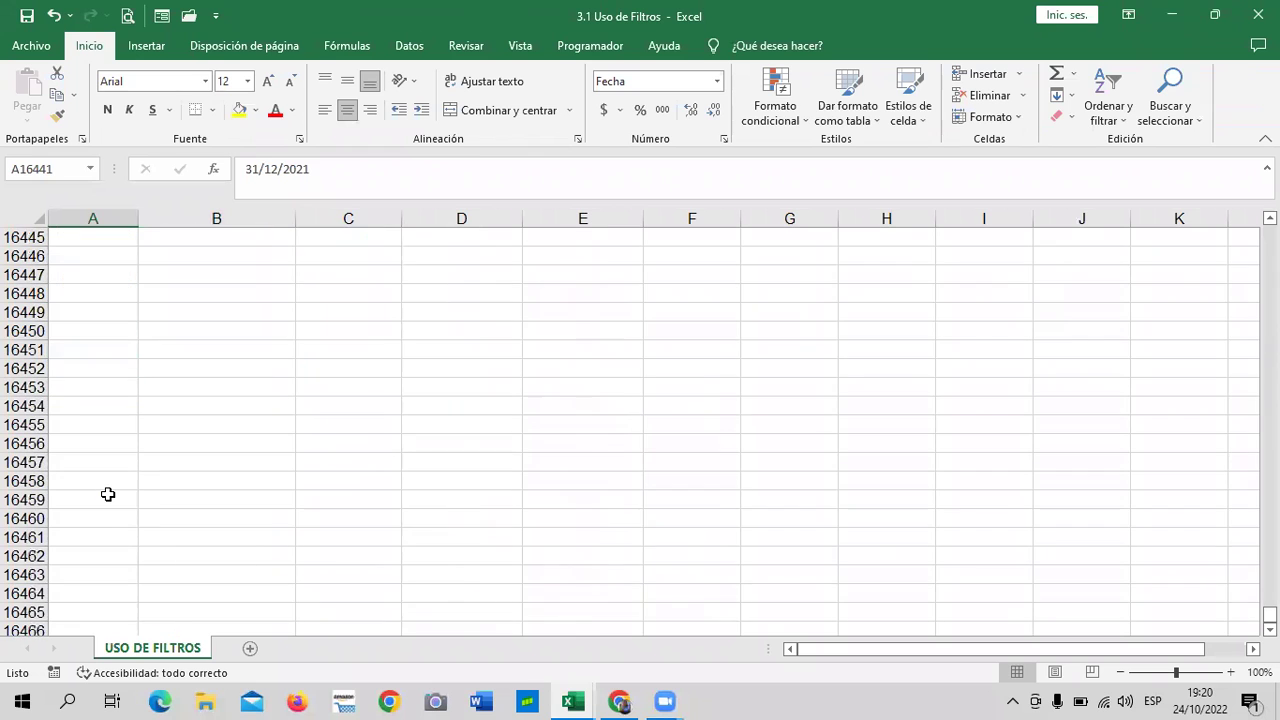
scroll(108, 494, up, 3)
scroll(120, 488, up, 1)
click(354, 462)
click(120, 390)
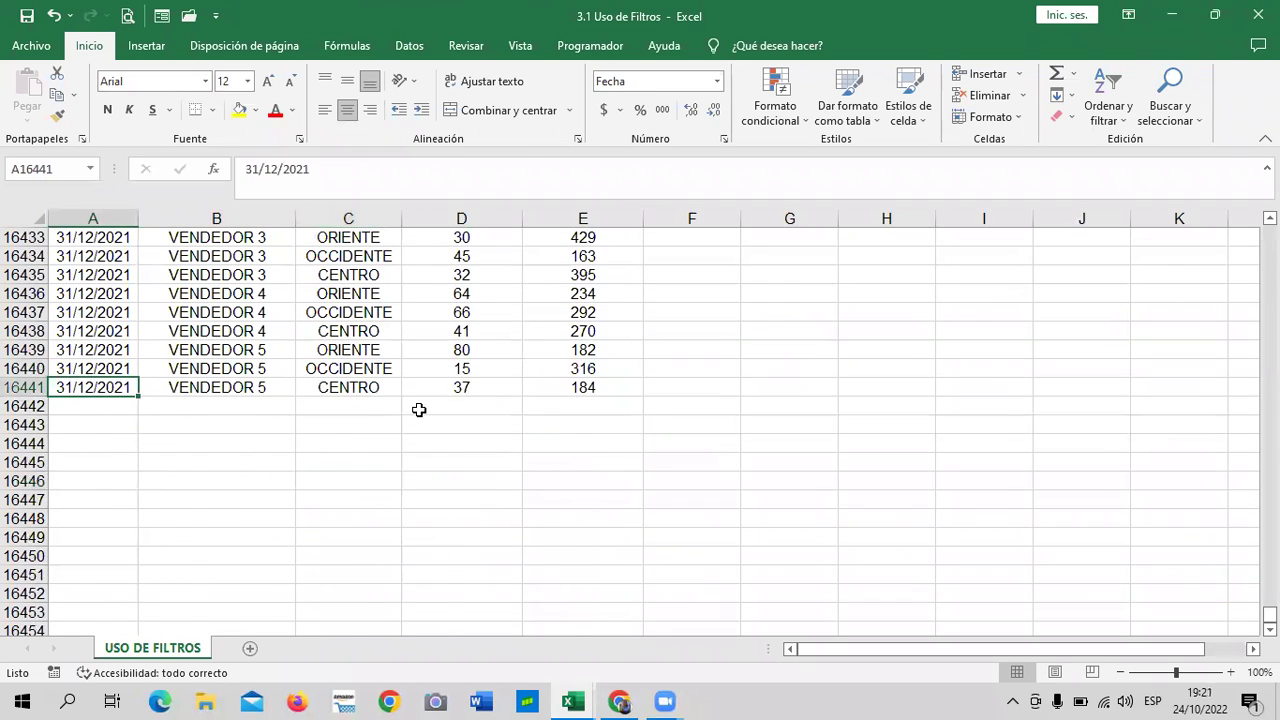
key(ctrl+Home)
click(466, 370)
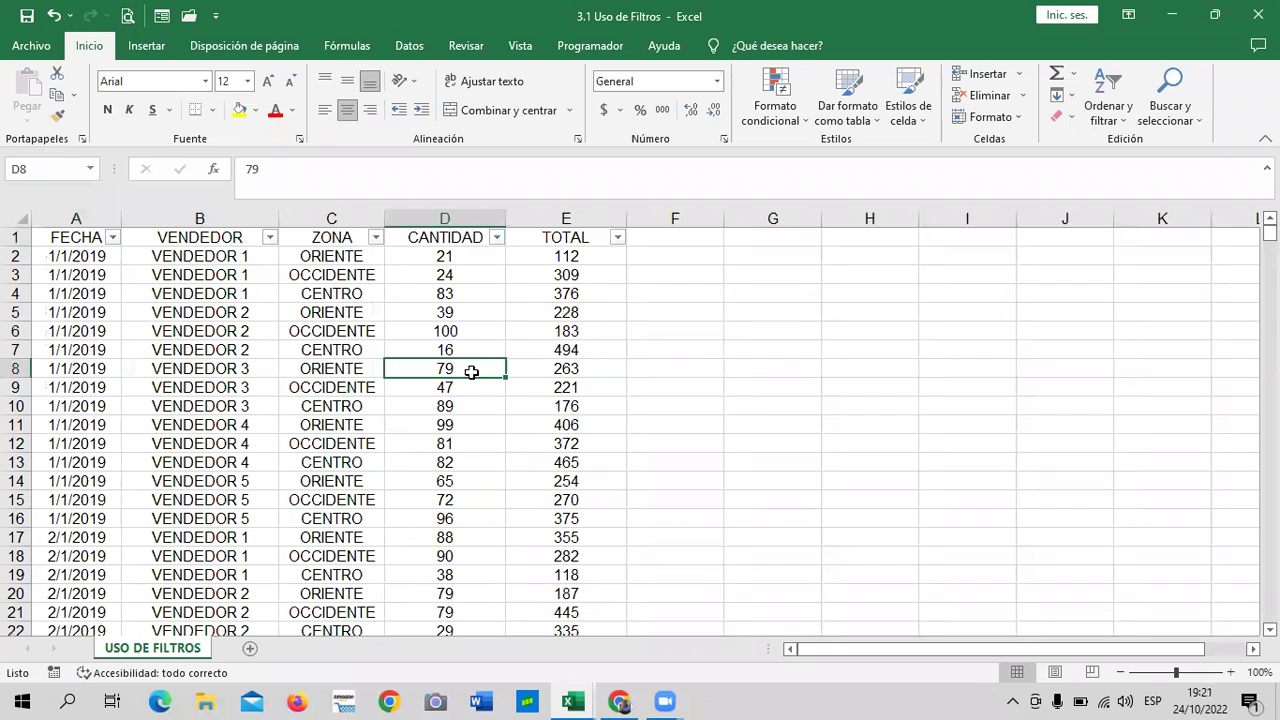
Apply Todos los bordes to the header cells A1:E1, FECHA through TOTAL.
click(58, 242)
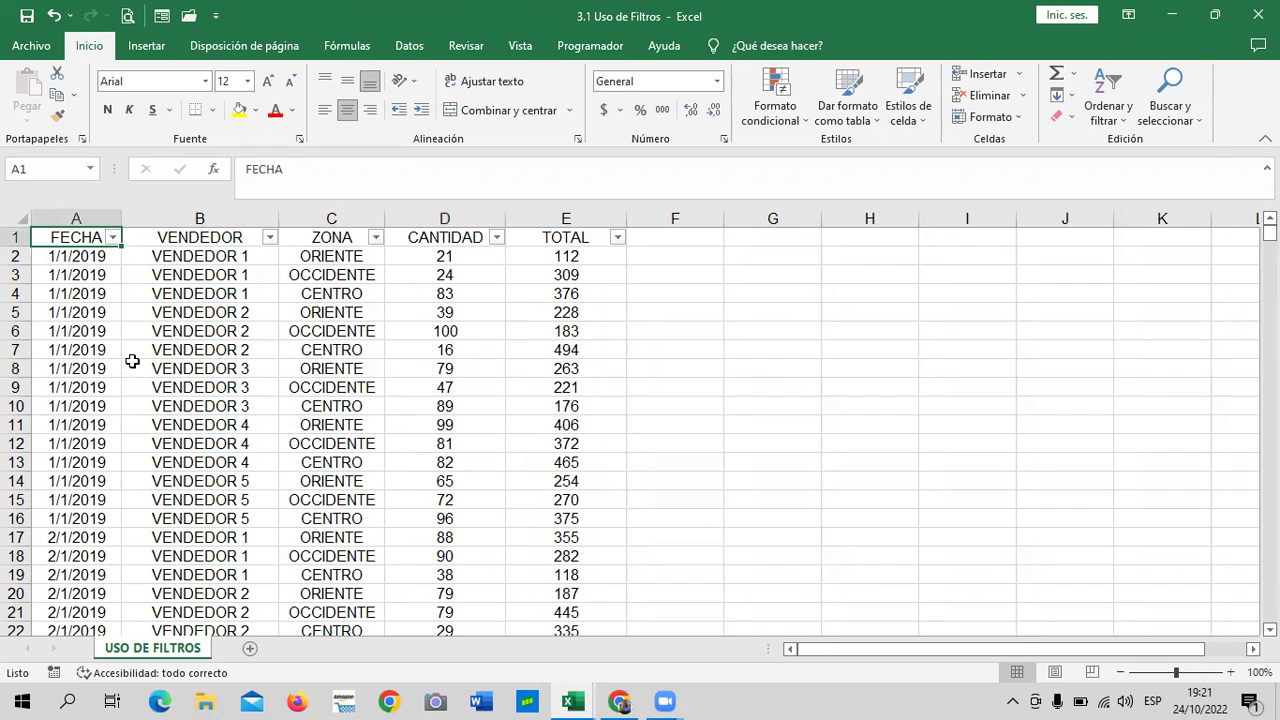
click(75, 253)
click(76, 238)
click(242, 238)
click(316, 238)
click(438, 238)
click(556, 237)
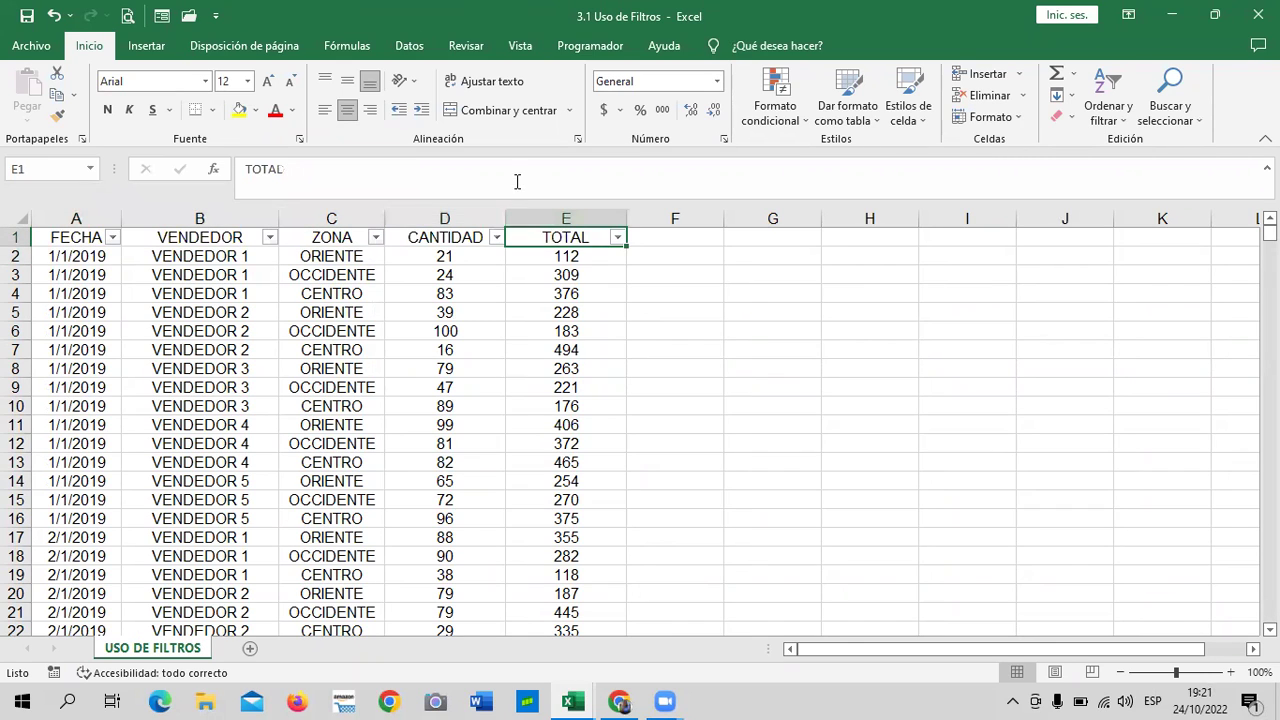
click(423, 273)
mouse_move(70, 238)
mouse_down()
mouse_move(604, 251)
mouse_move(604, 240)
mouse_up()
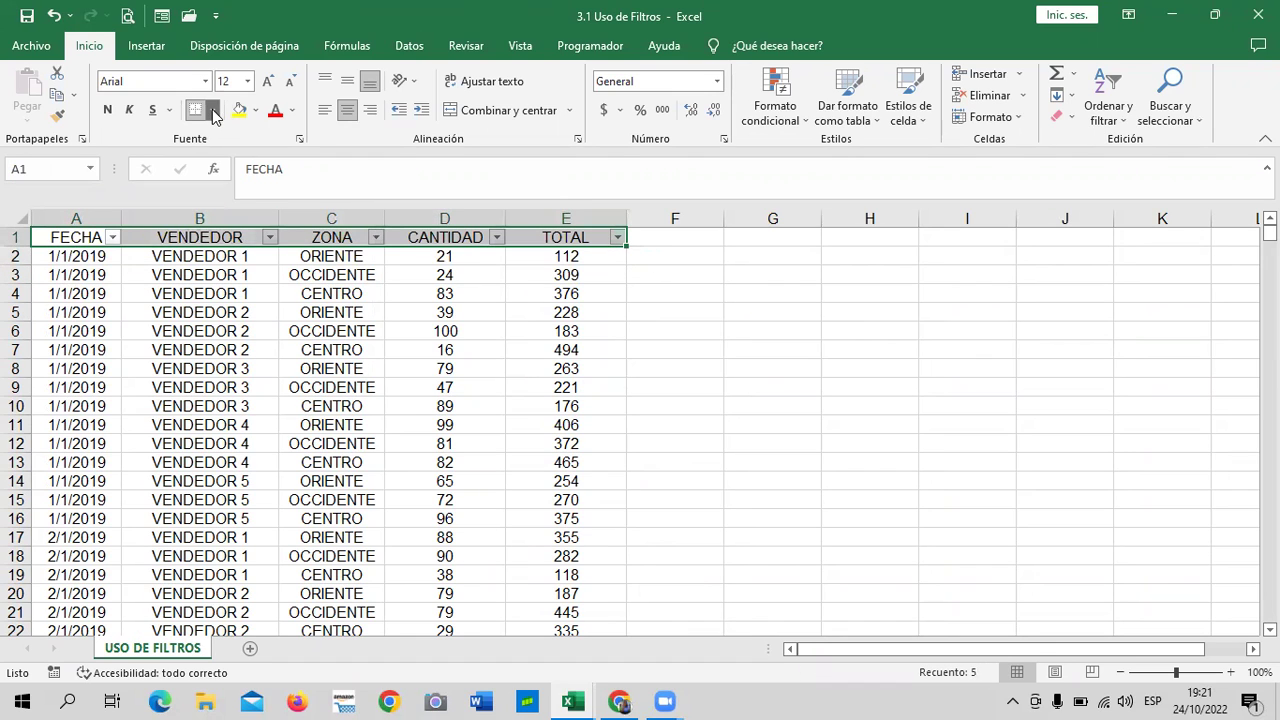
click(212, 110)
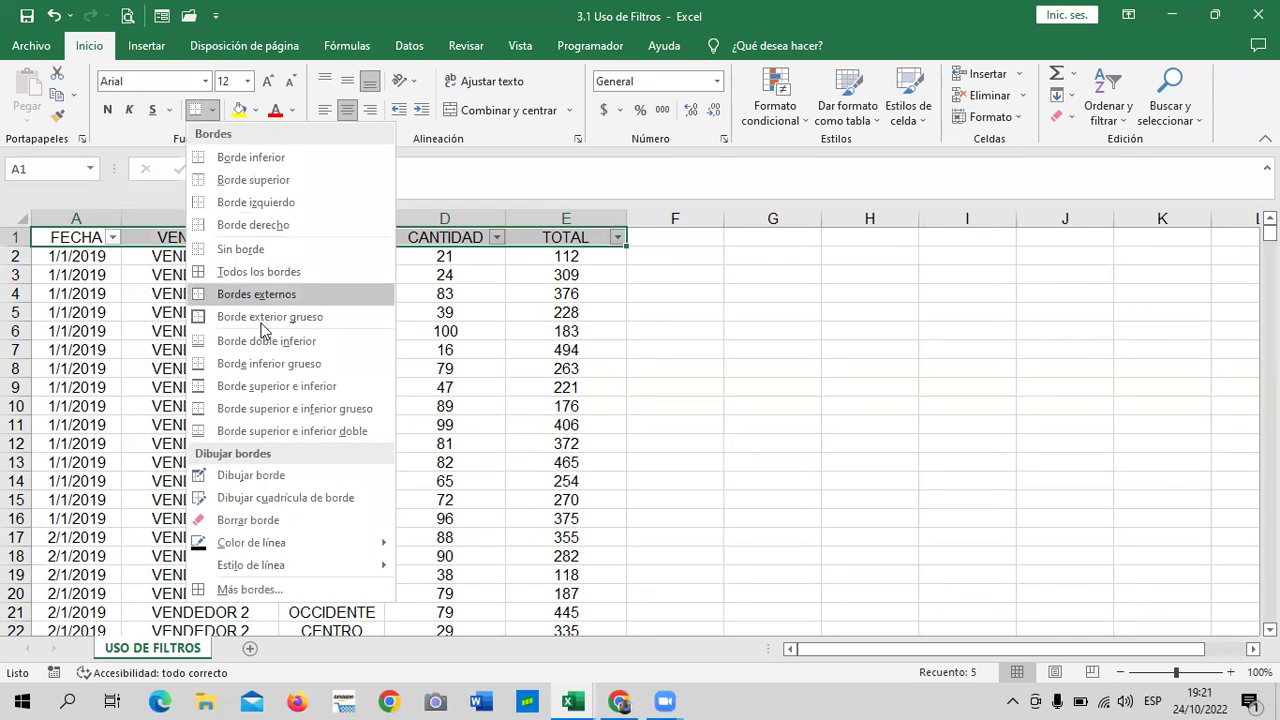
click(265, 271)
Apply the green Énfasis6 cell style to header cells A1:E1.
click(370, 348)
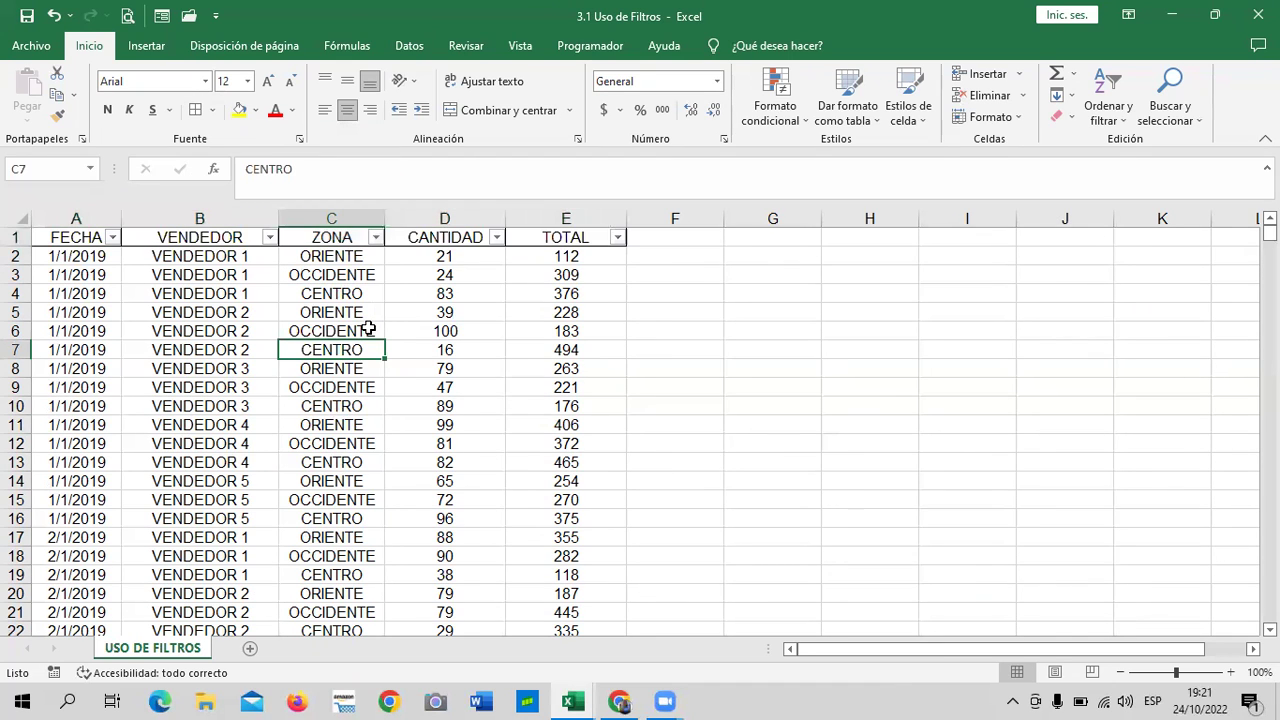
click(198, 348)
mouse_move(97, 237)
mouse_down()
mouse_move(492, 253)
mouse_move(612, 242)
mouse_up()
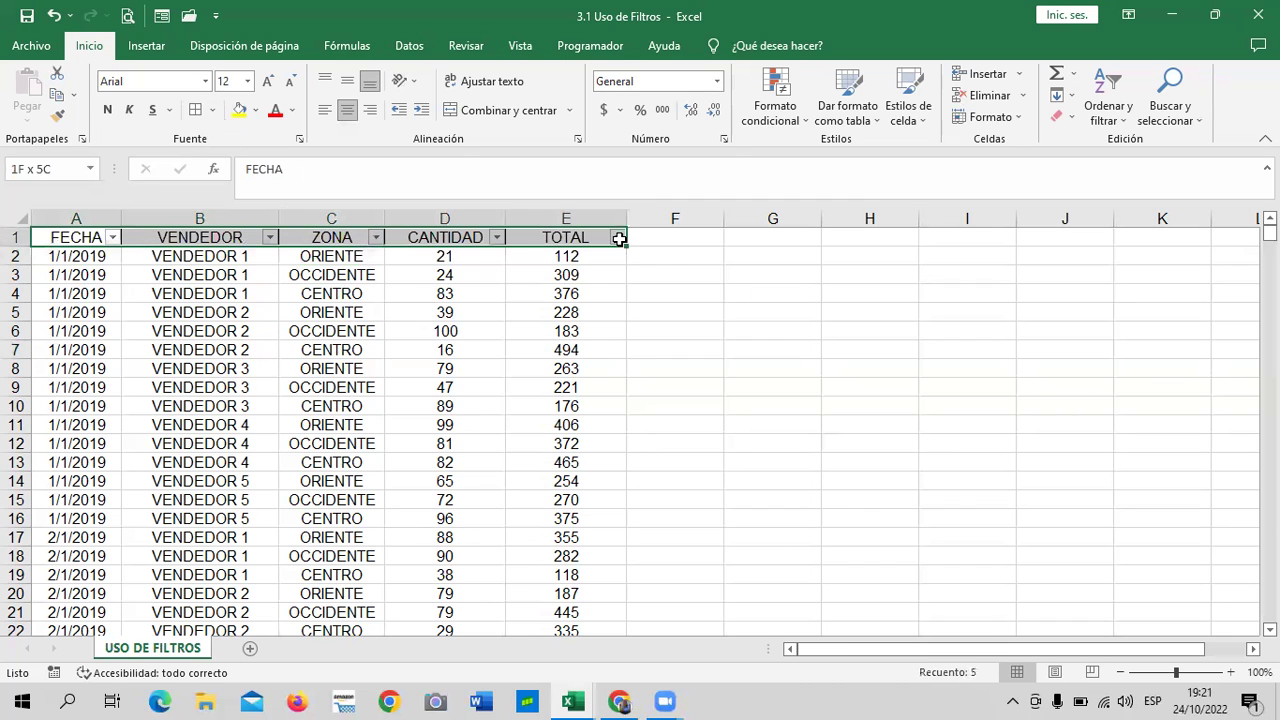
click(925, 121)
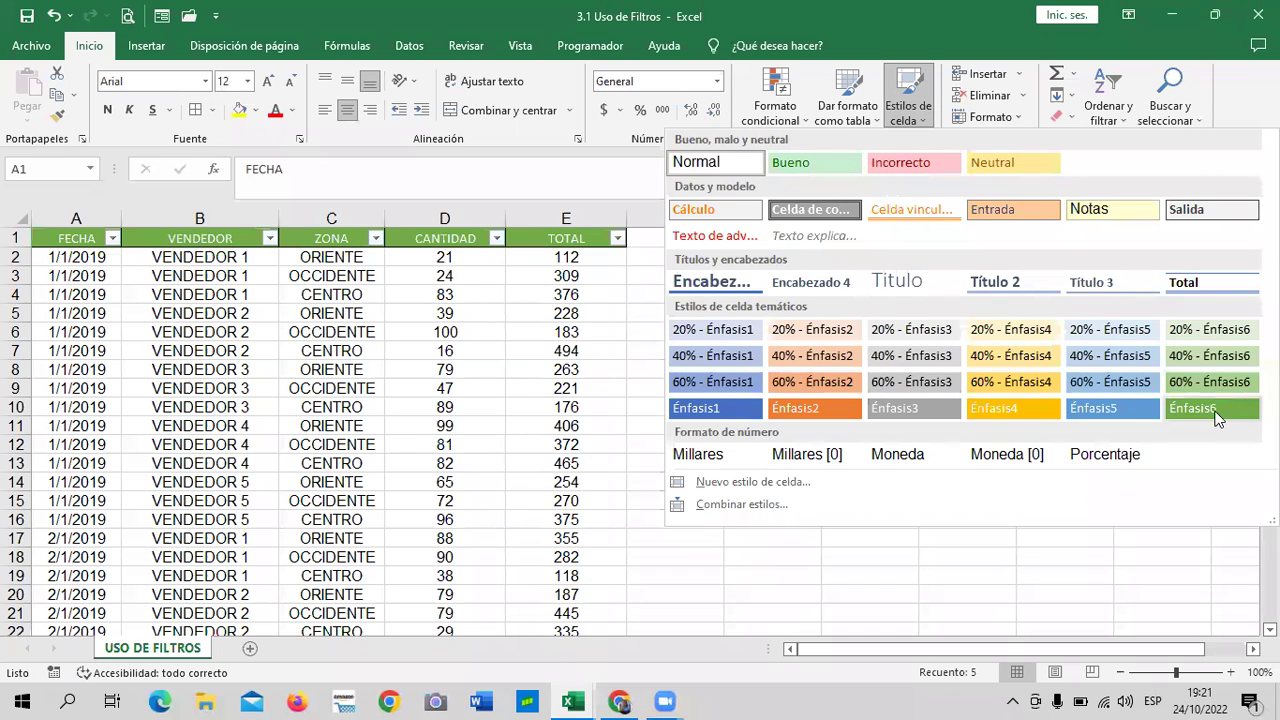
click(737, 448)
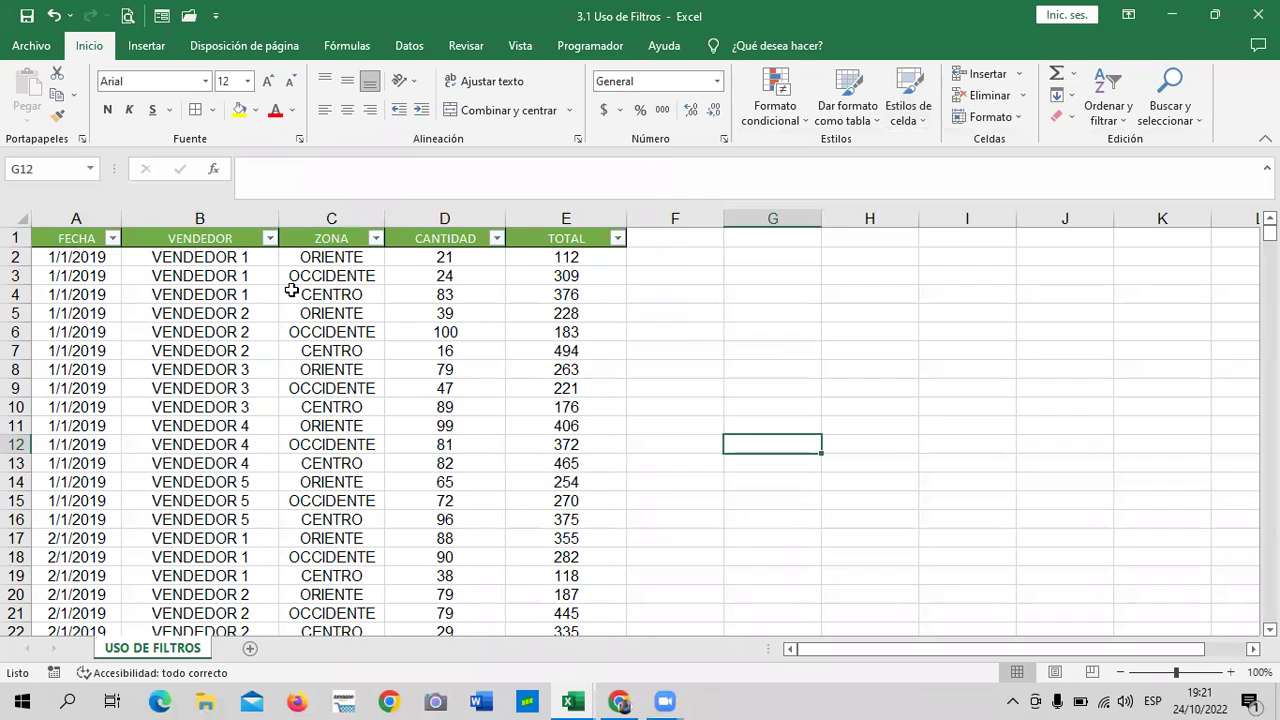
Raise the CANTIDAD header (D1) font to 14 pt with two Aumentar tamaño de fuente steps.
click(563, 240)
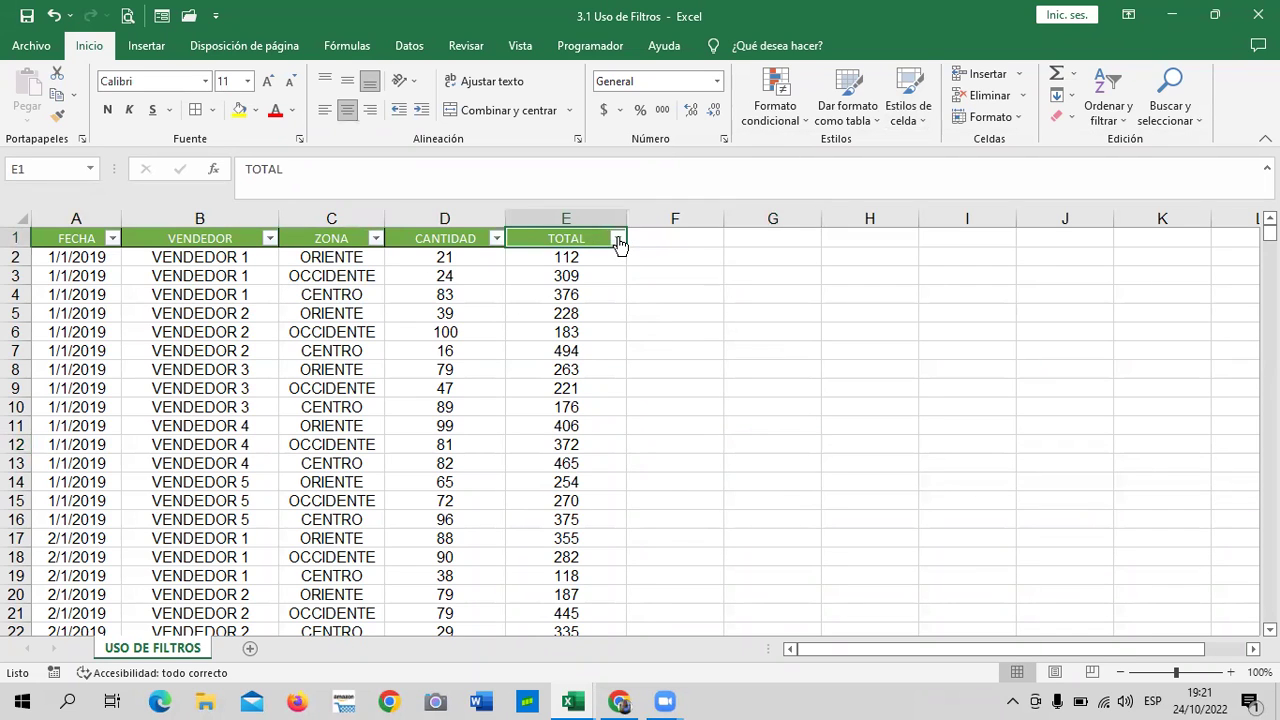
click(468, 236)
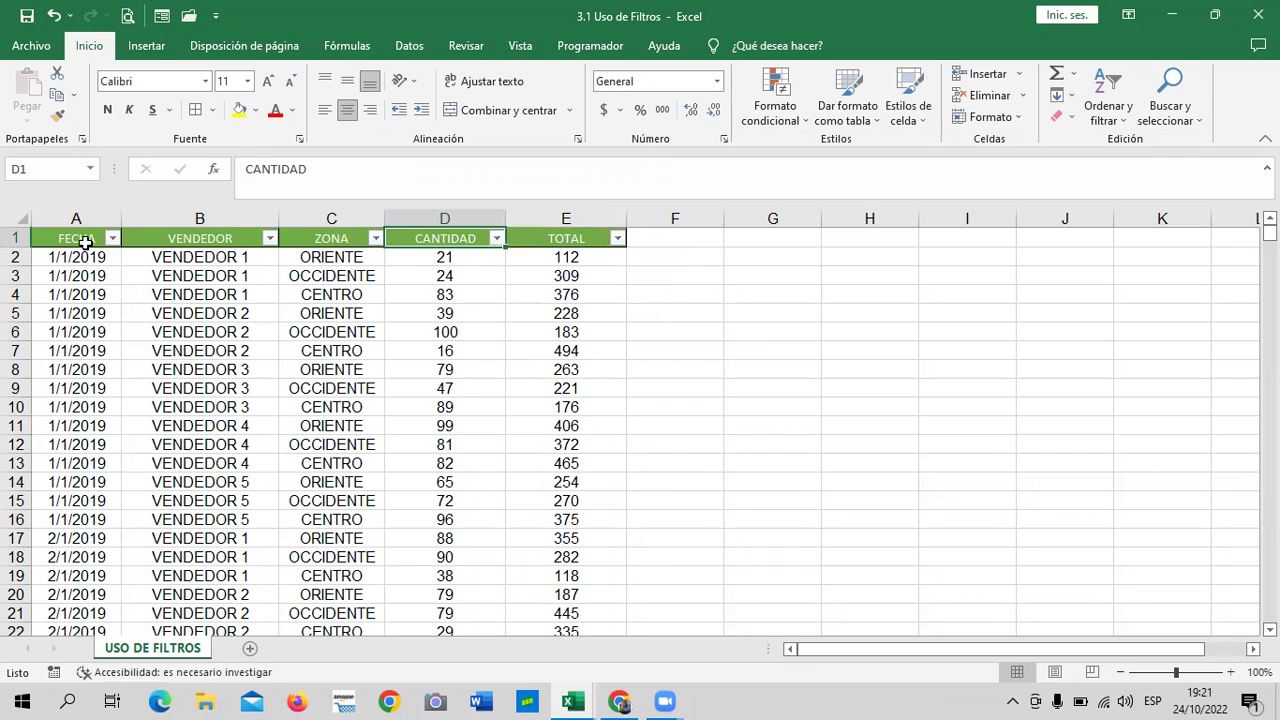
click(267, 82)
click(267, 82)
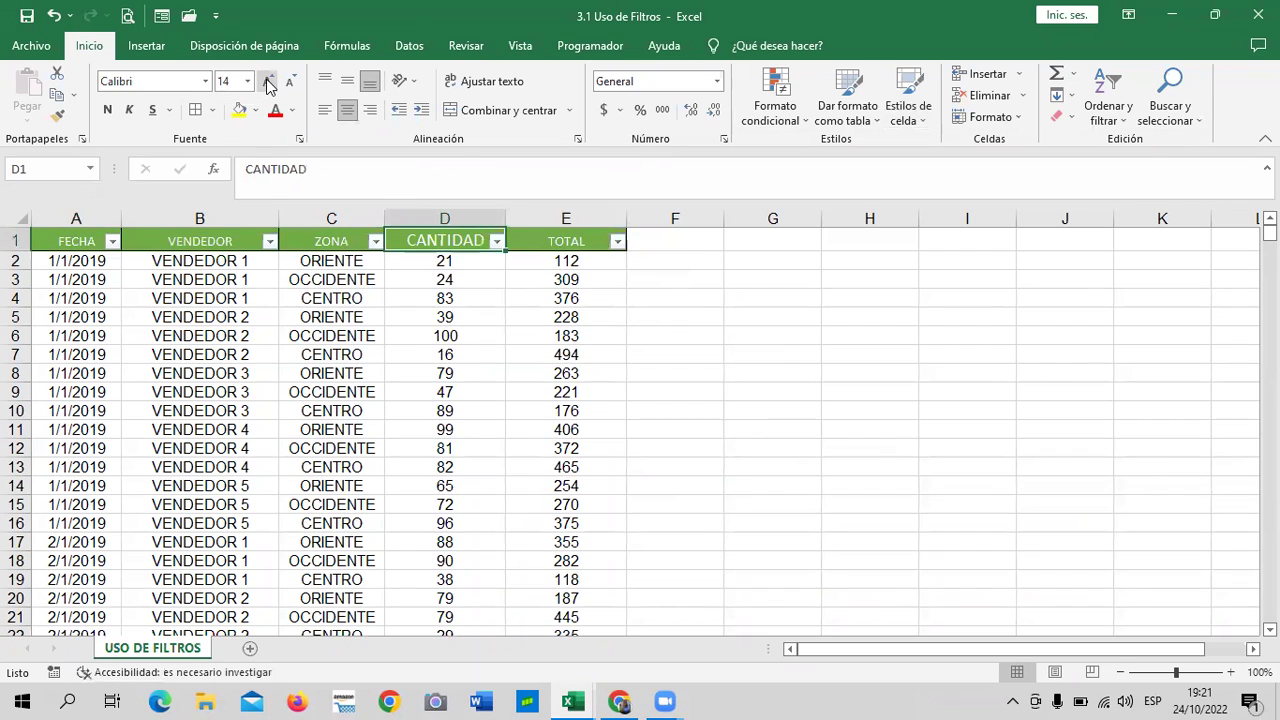
click(510, 372)
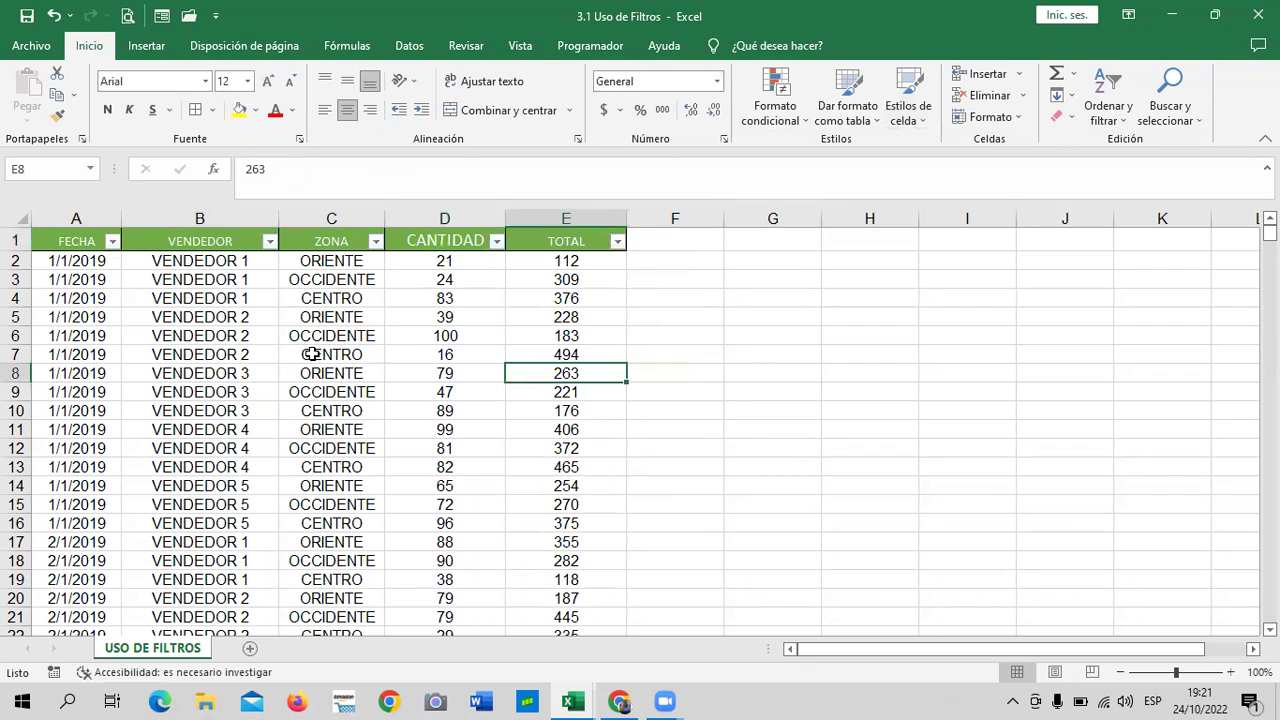
click(112, 372)
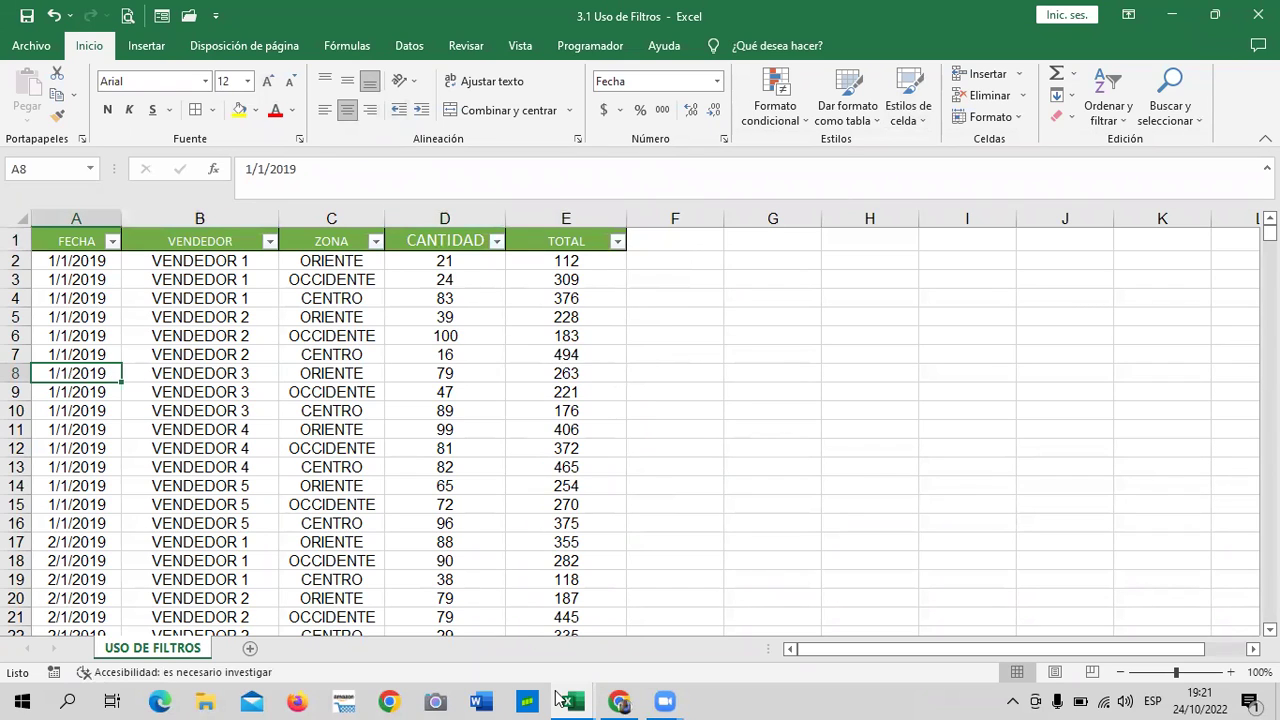
Return to the course page in Chrome and go to unit 3.2 - Uso de filtros via Siguiente.
click(621, 700)
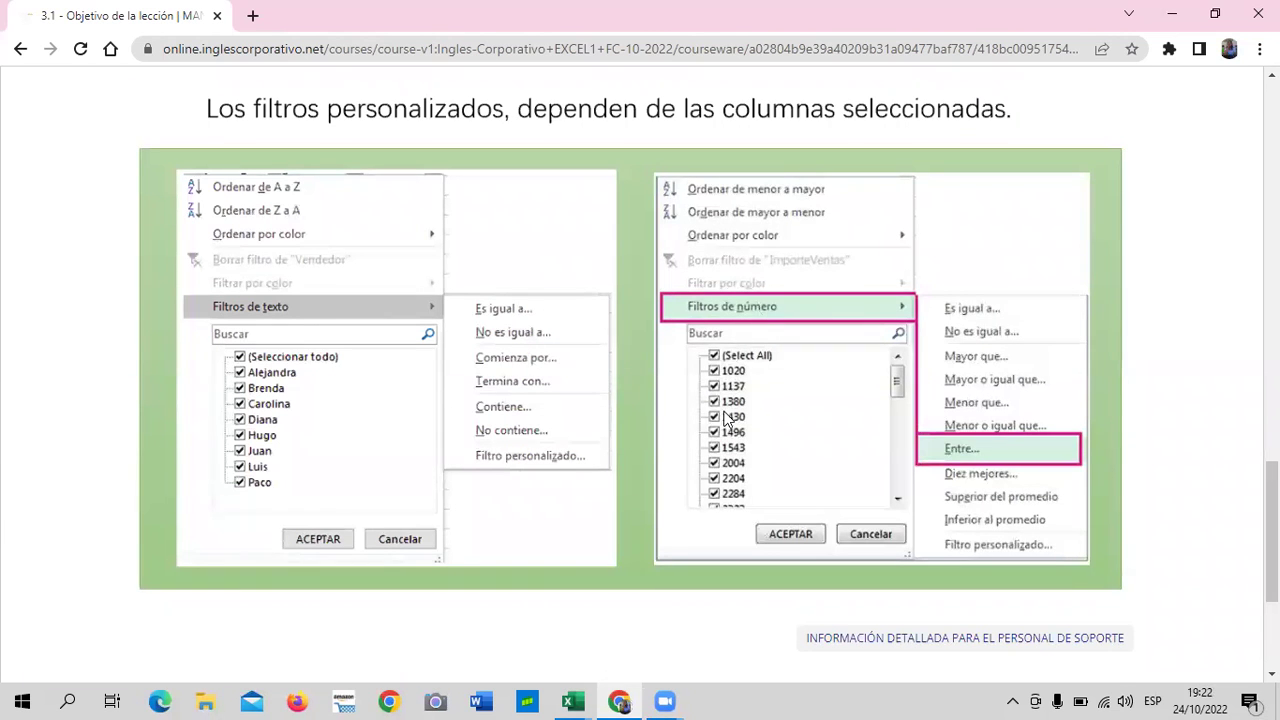
scroll(760, 294, up, 4)
scroll(739, 289, up, 4)
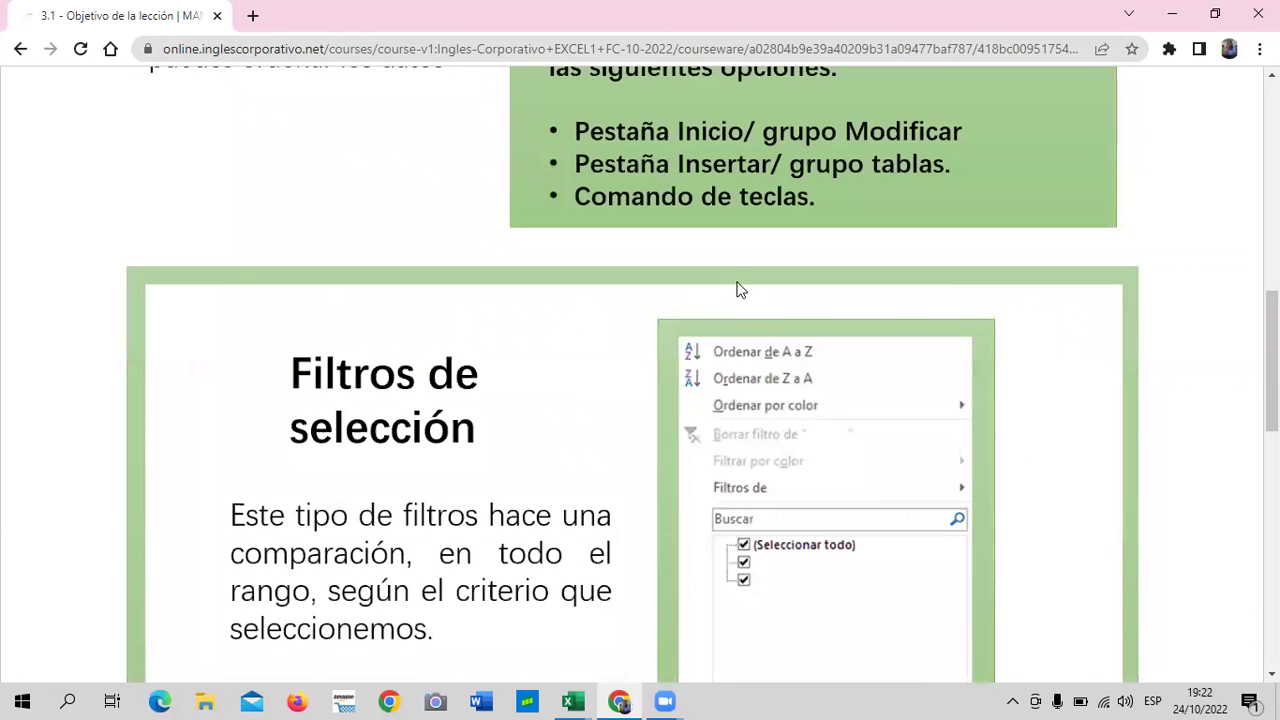
scroll(736, 282, down, 3)
scroll(738, 276, down, 4)
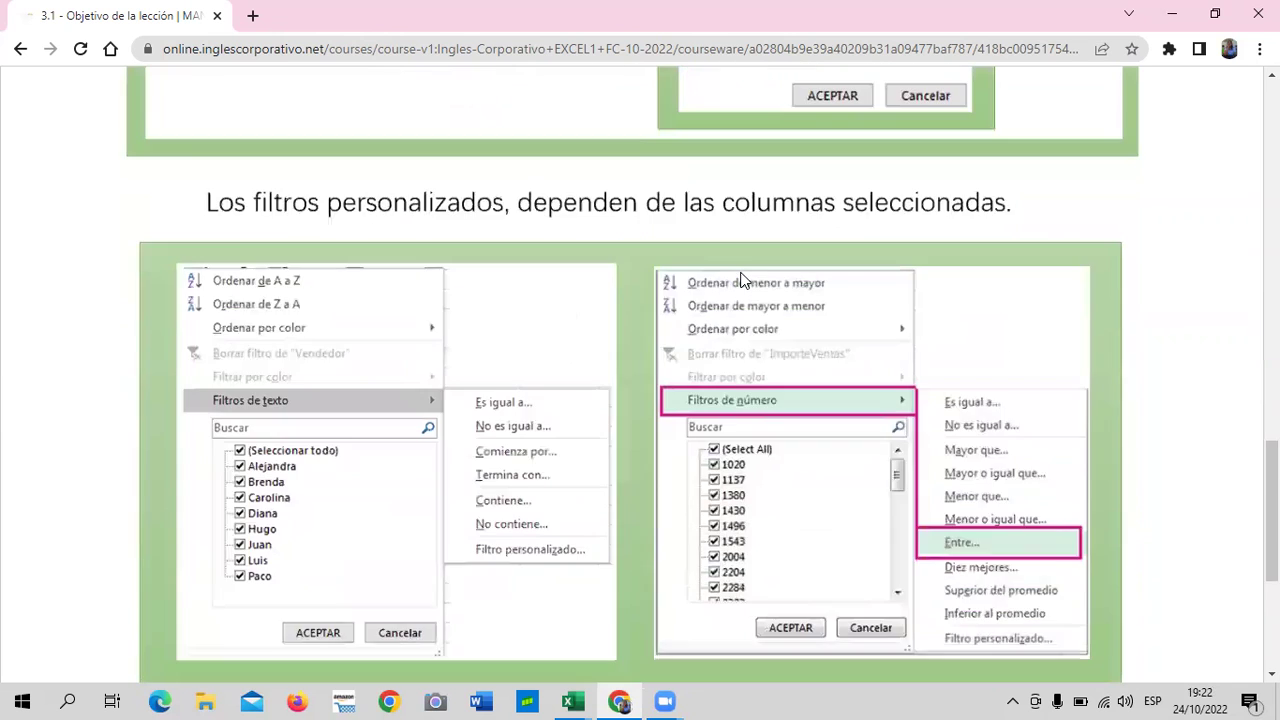
scroll(740, 270, down, 4)
click(680, 414)
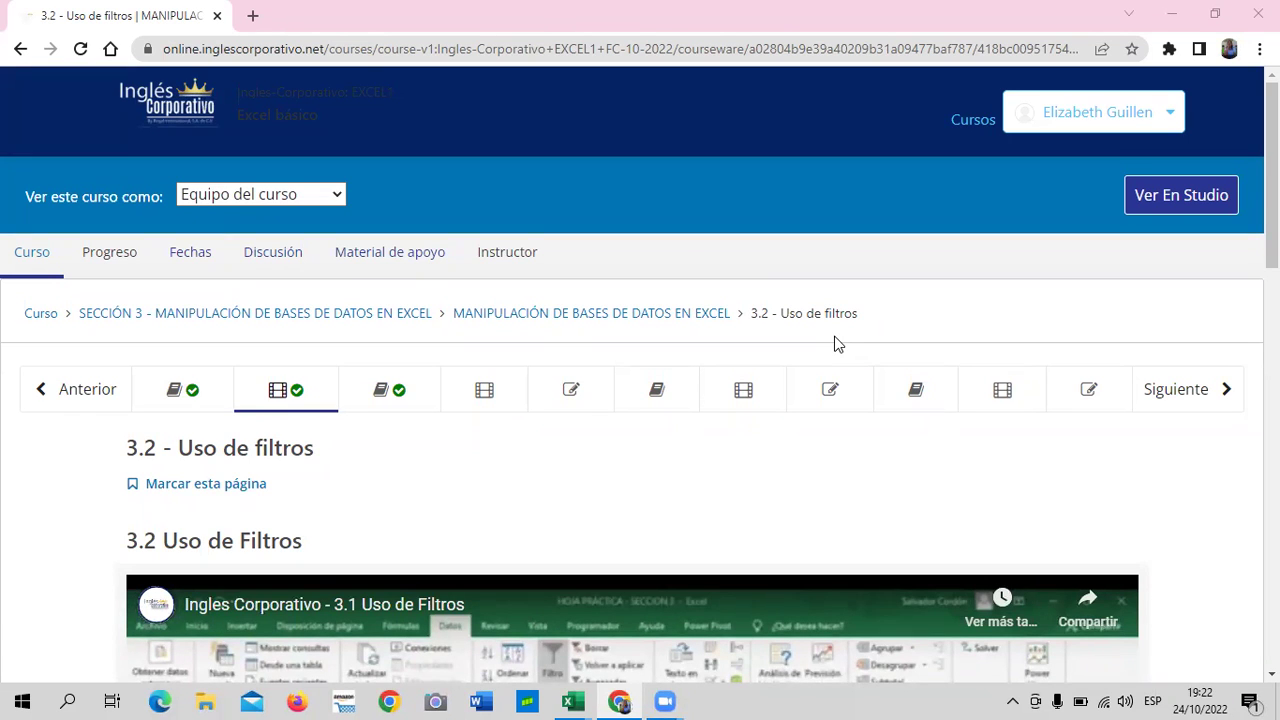
Scroll the lesson 3.2 page until the embedded YouTube video is fully visible.
scroll(478, 512, down, 7)
scroll(482, 500, up, 3)
scroll(482, 500, down, 2)
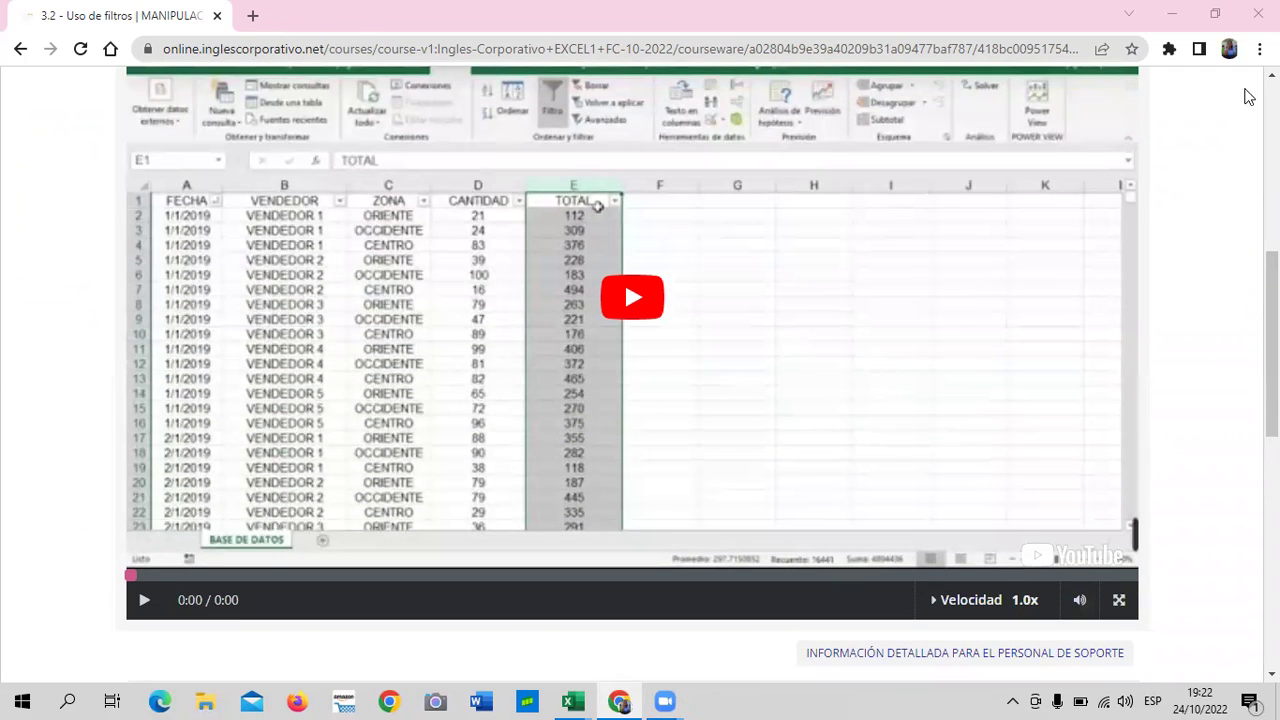
scroll(752, 390, up, 2)
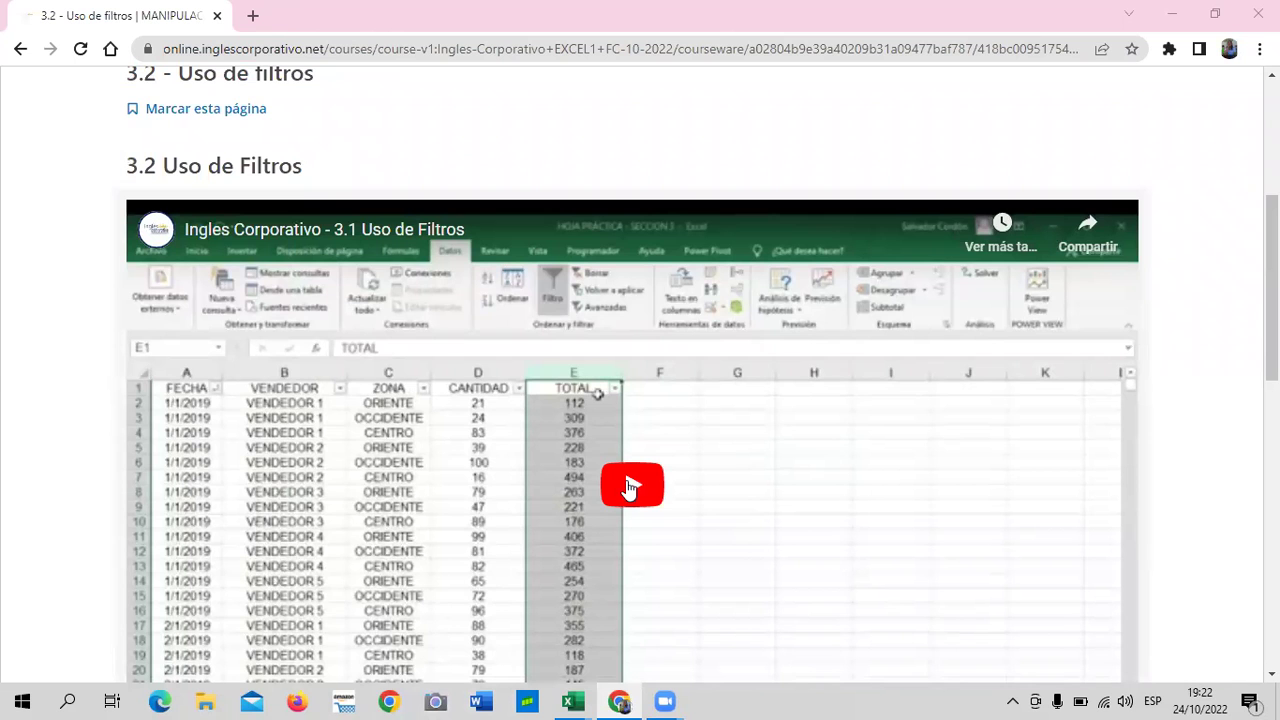
Play the embedded 3.1 Uso de Filtros video through to its end at 8:33.
click(598, 394)
scroll(598, 394, down, 1)
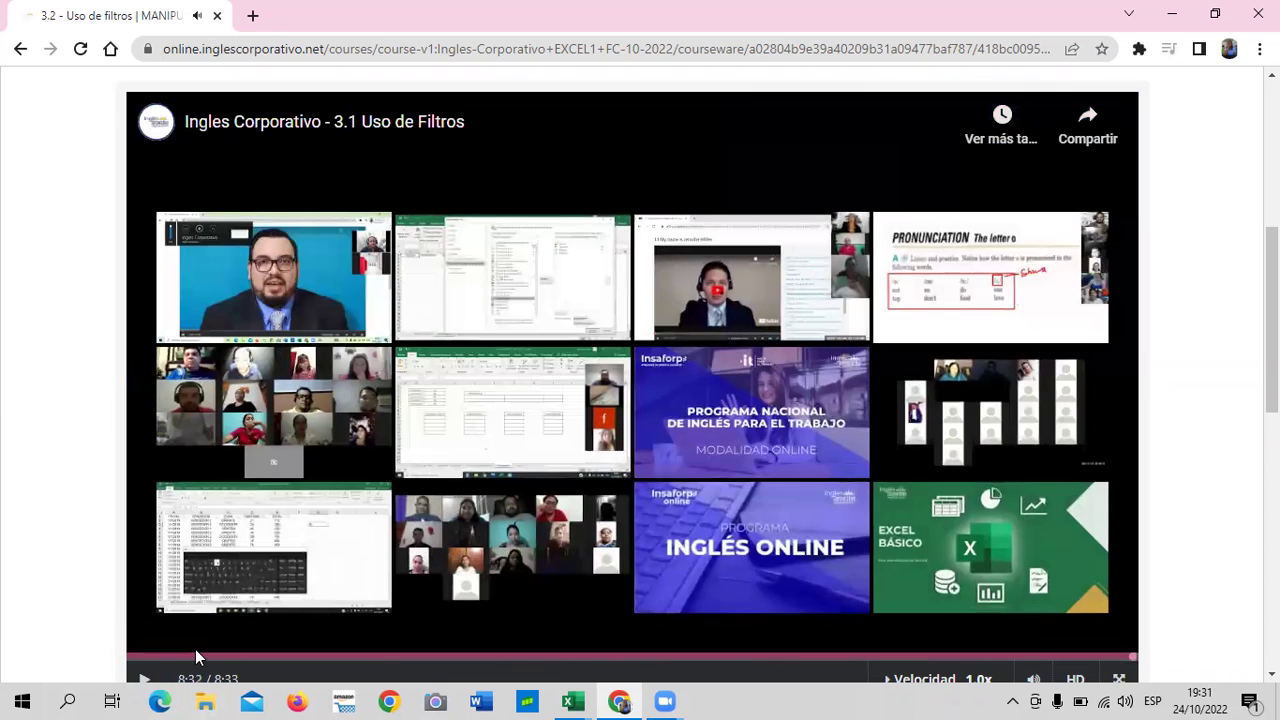
scroll(125, 660, down, 1)
scroll(143, 698, down, 1)
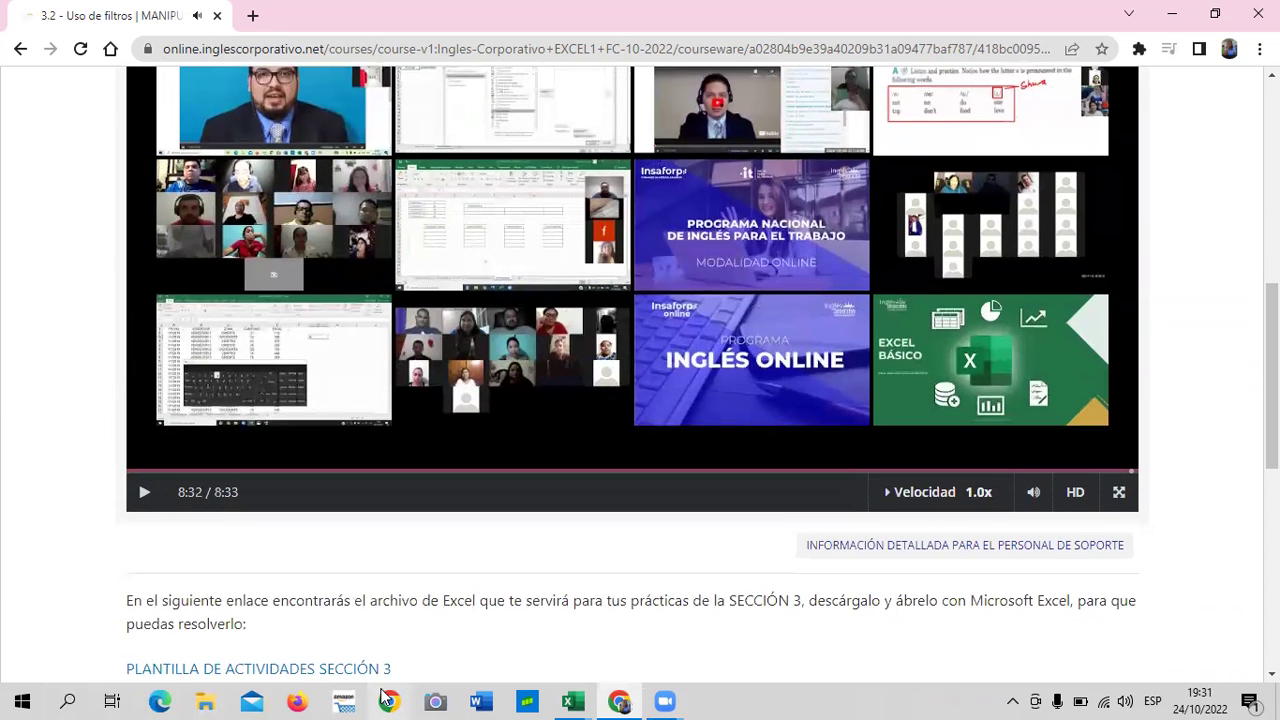
click(383, 697)
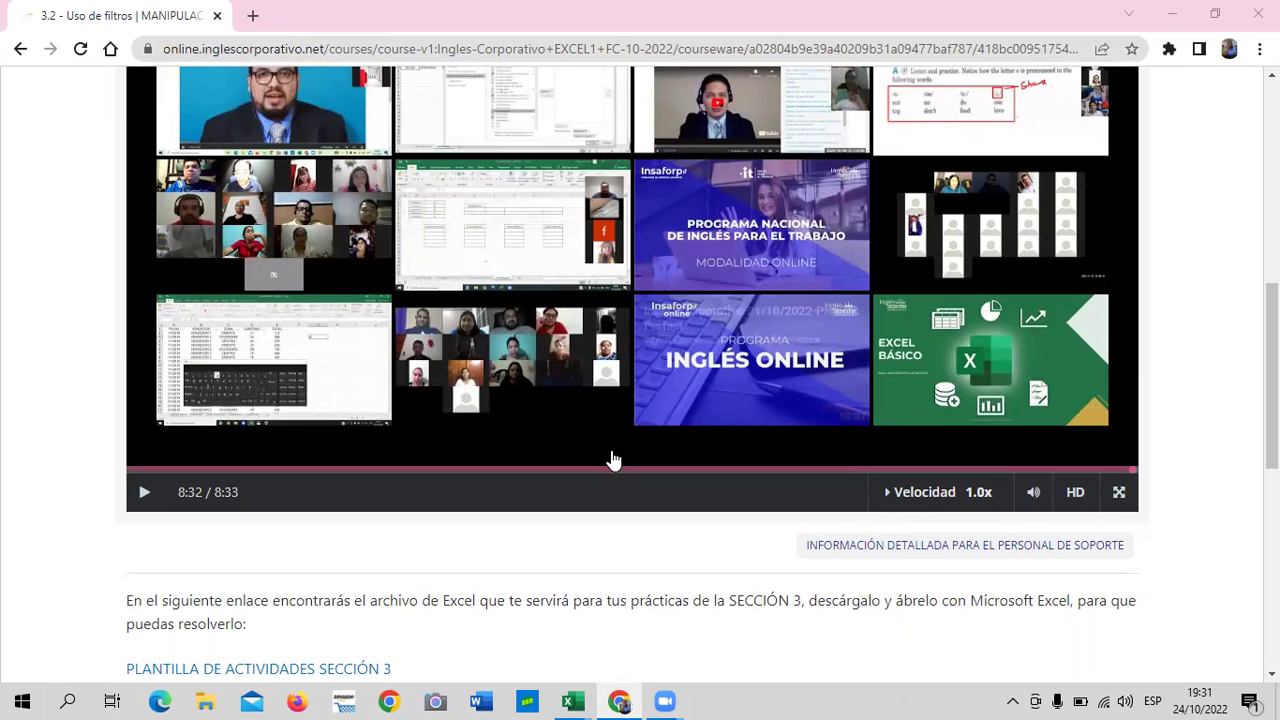
scroll(279, 195, up, 2)
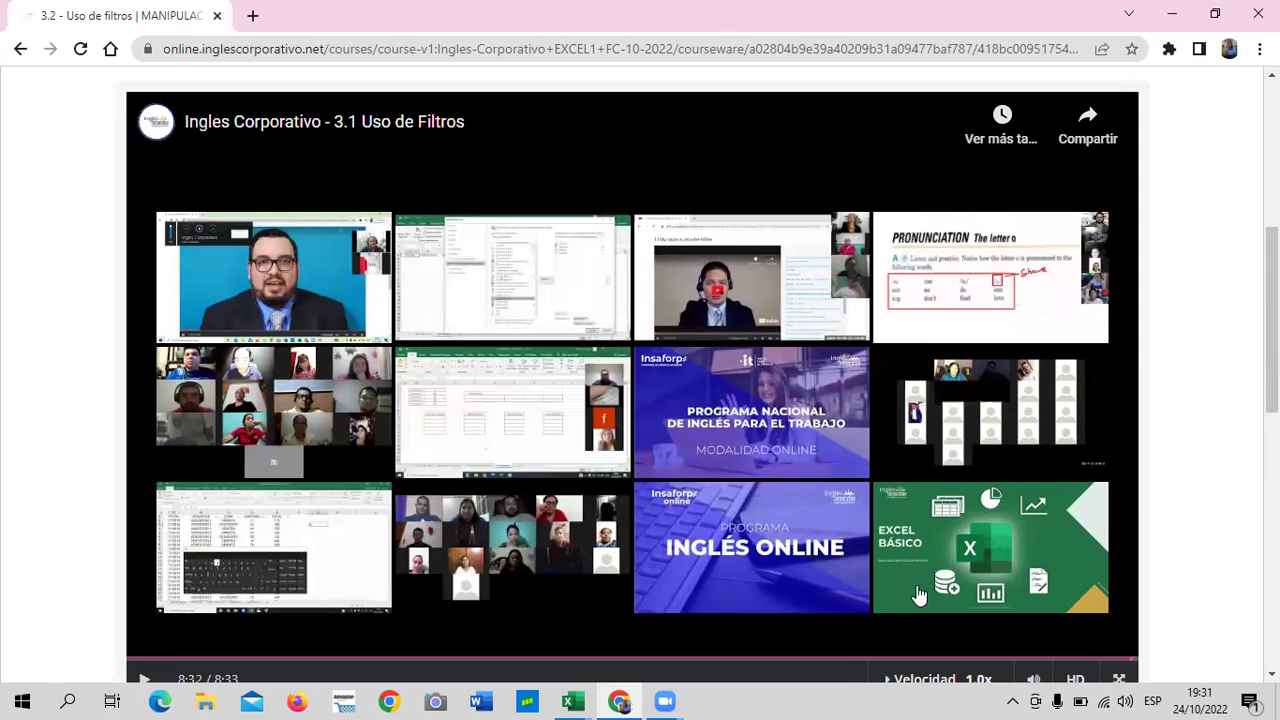
mouse_move(586, 700)
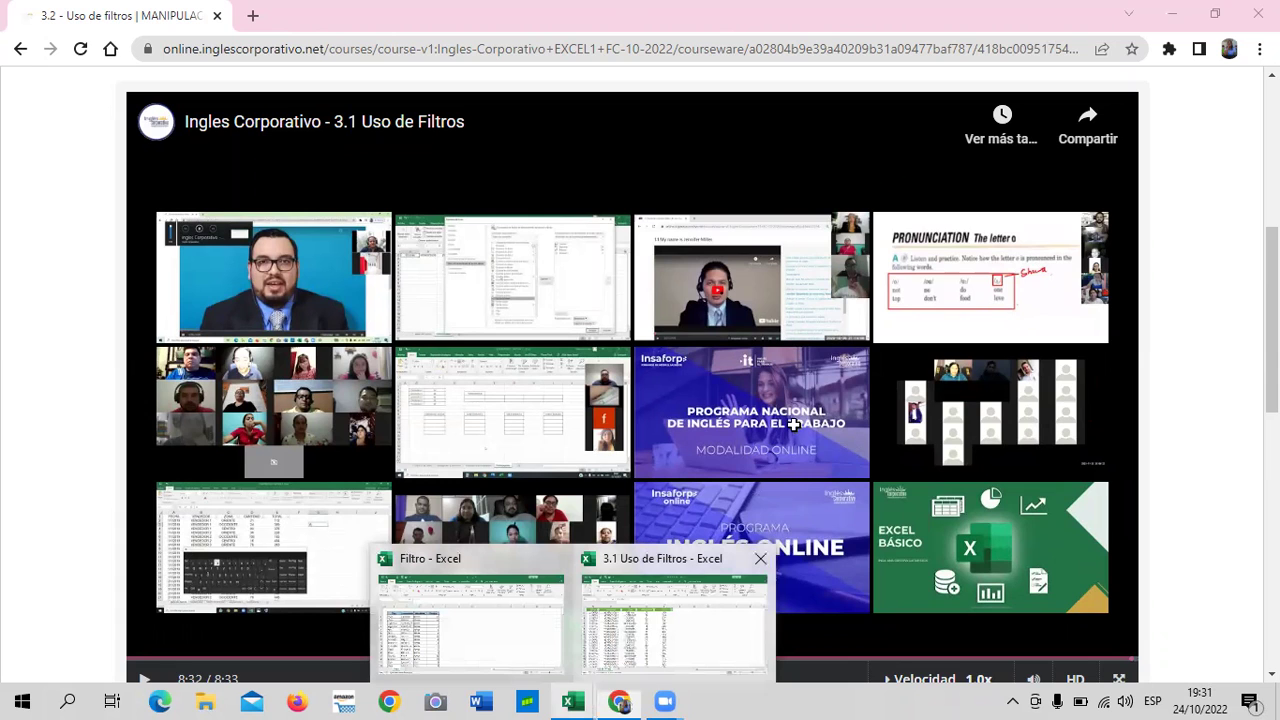
Switch back to the 3.1 Uso de Filtros workbook and jump from FECHA to the last record.
key(alt+Tab)
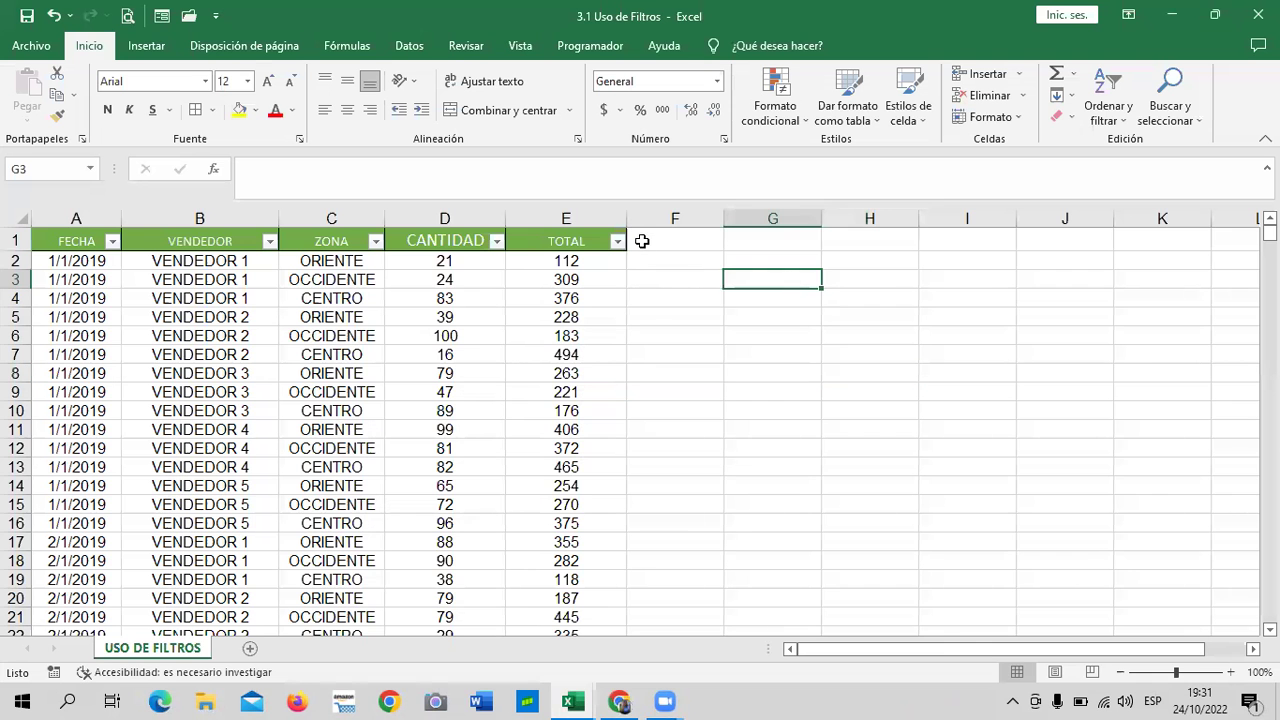
click(188, 338)
click(838, 368)
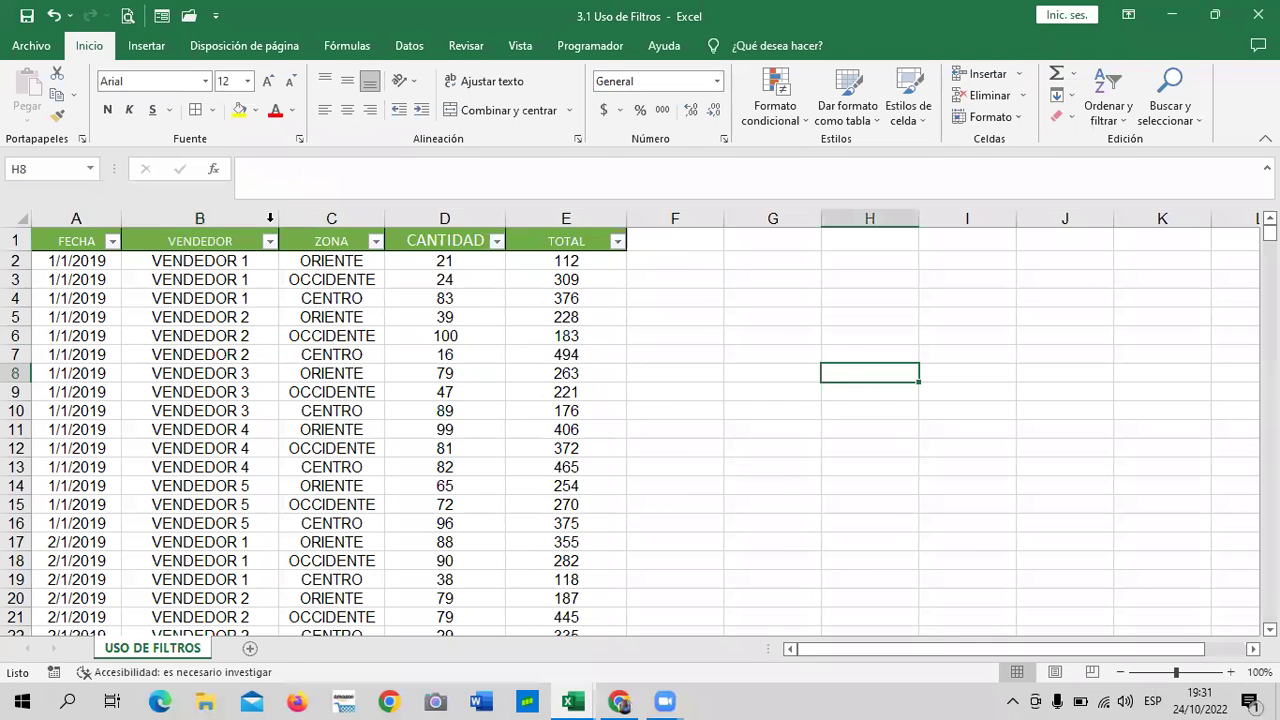
click(103, 247)
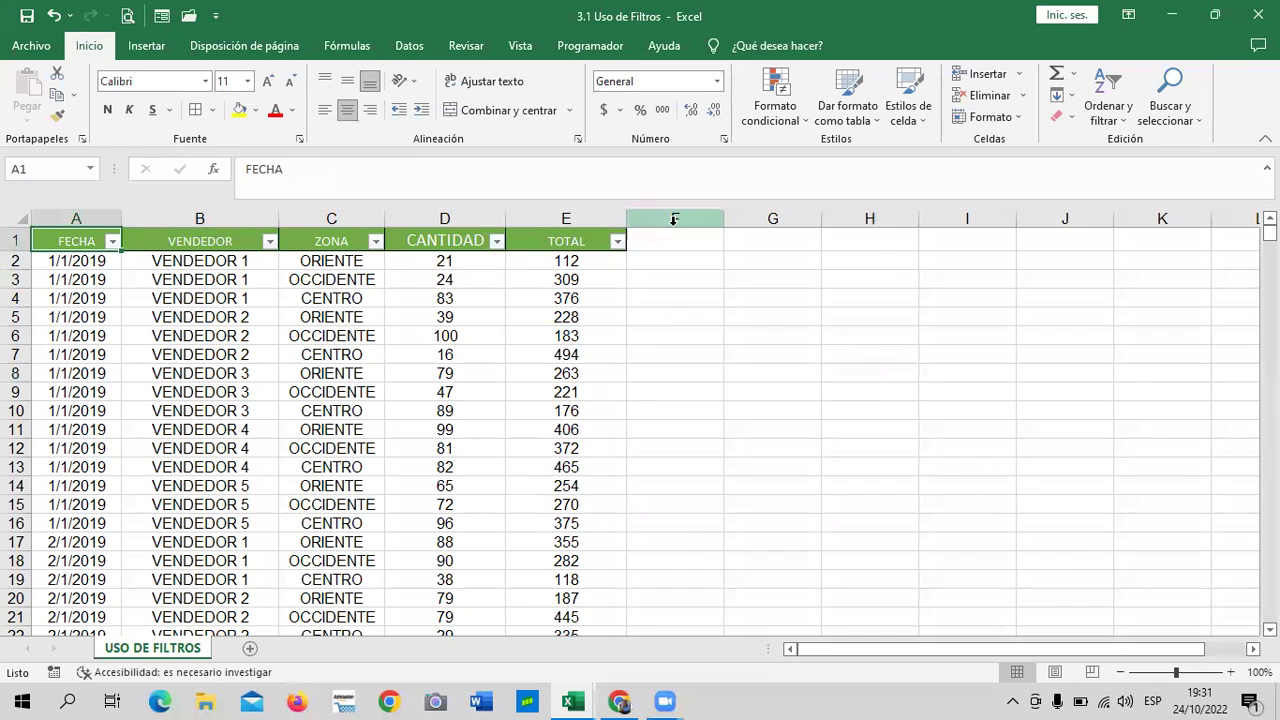
key(ctrl+Down)
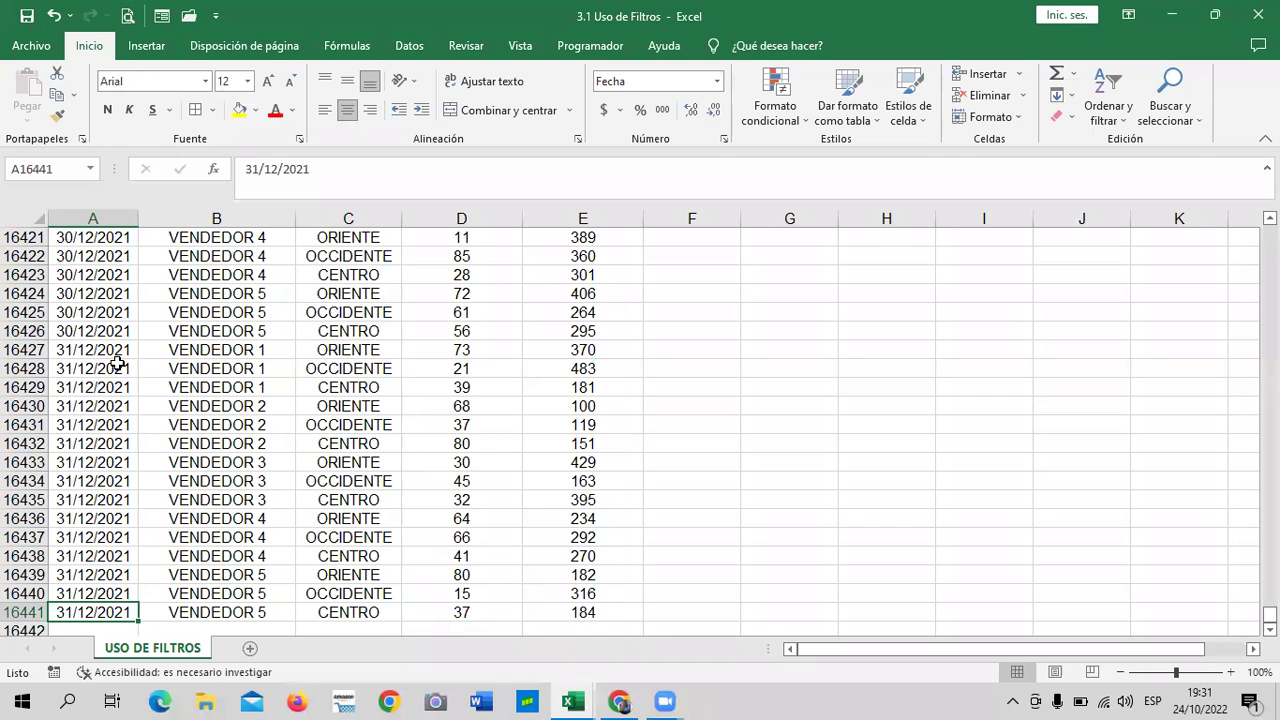
scroll(117, 385, down, 4)
scroll(117, 385, up, 2)
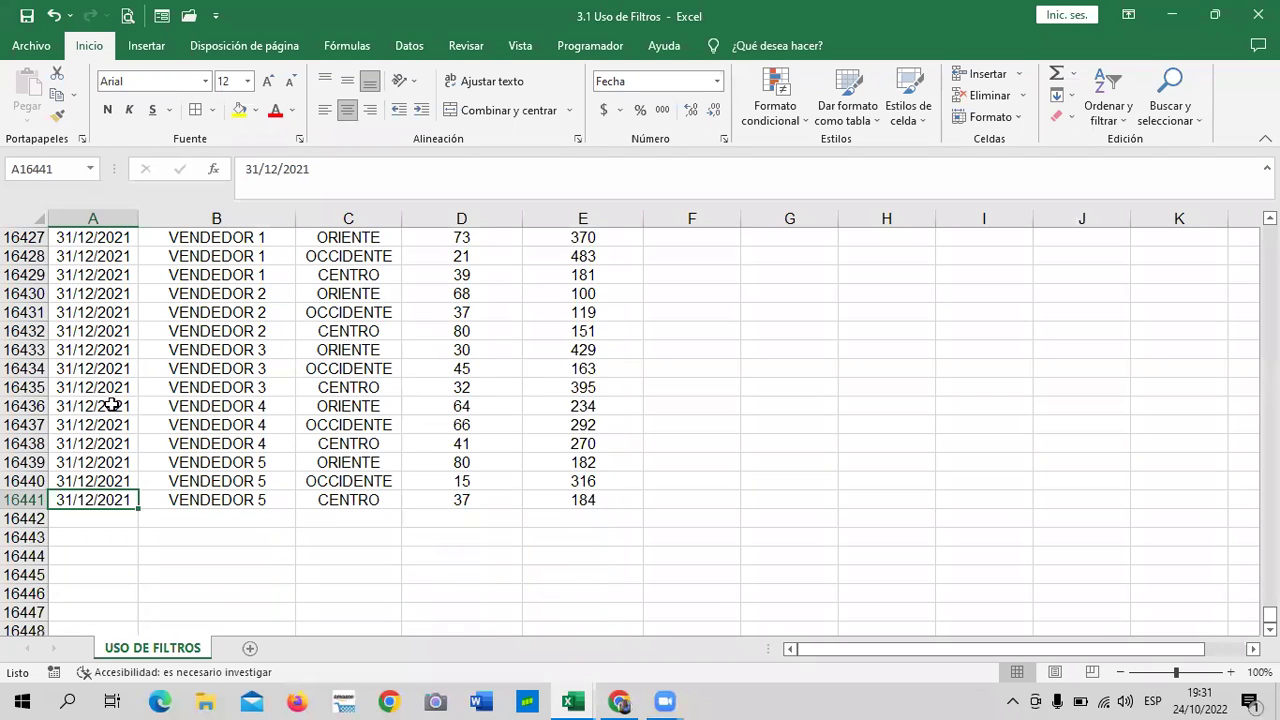
scroll(113, 405, up, 1)
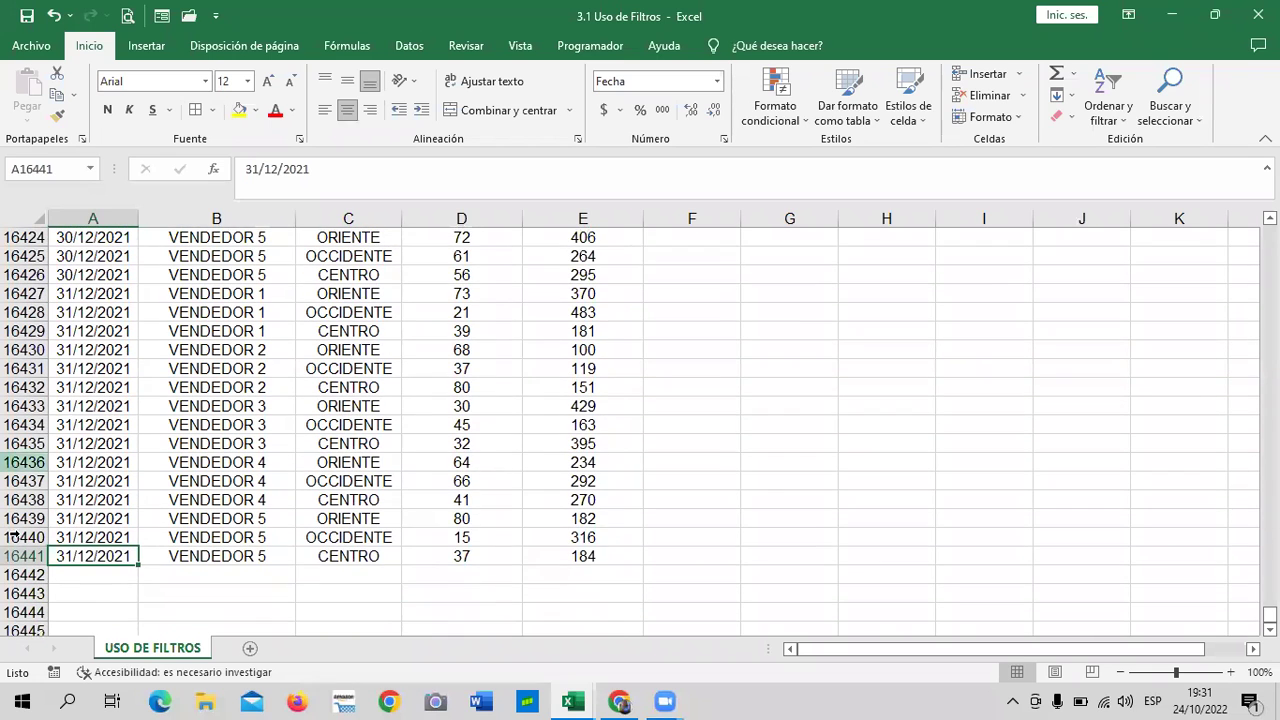
Select the final row 16441, dated 31/12/2021, then return to cell A1.
click(14, 556)
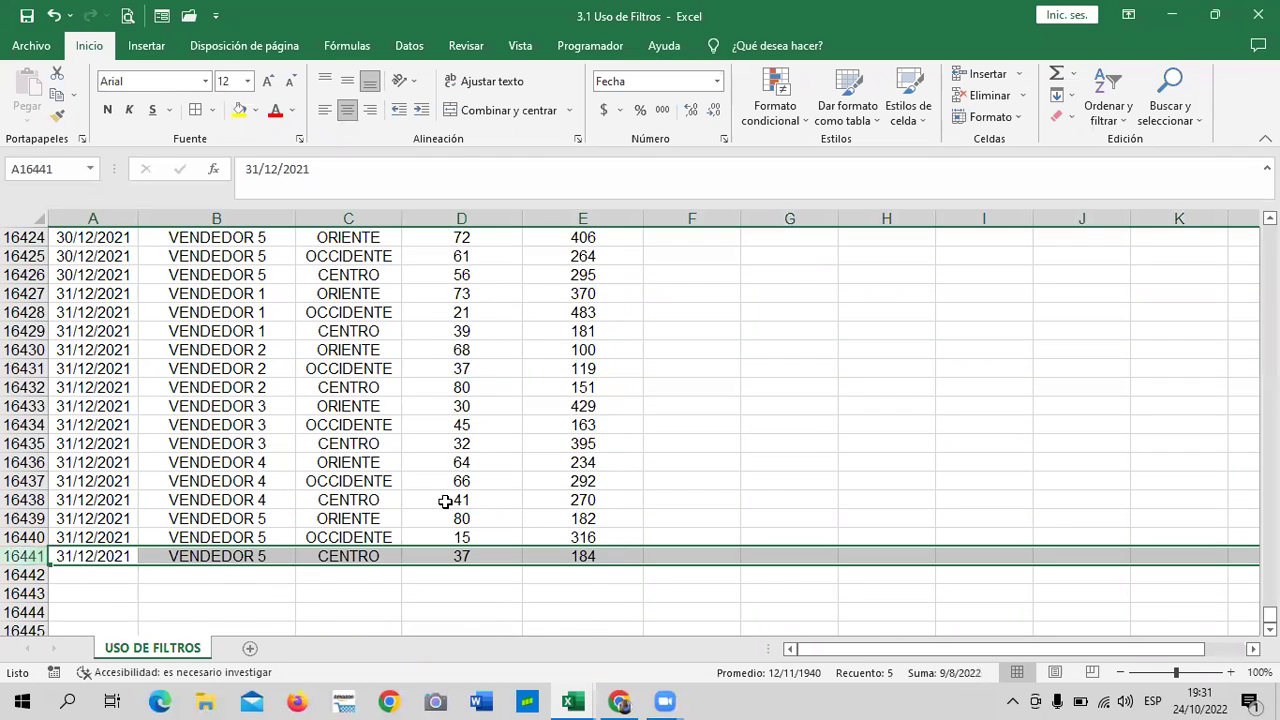
scroll(445, 501, up, 5)
scroll(451, 491, down, 2)
scroll(451, 491, down, 5)
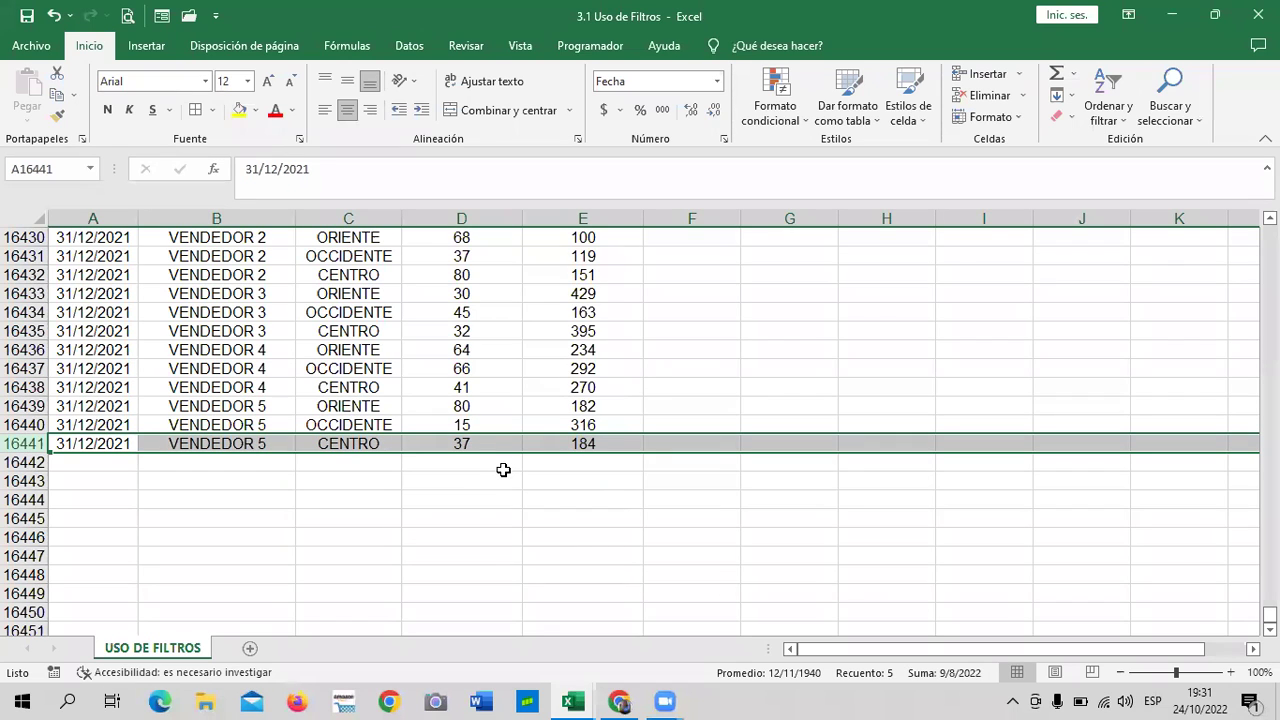
key(ctrl+Home)
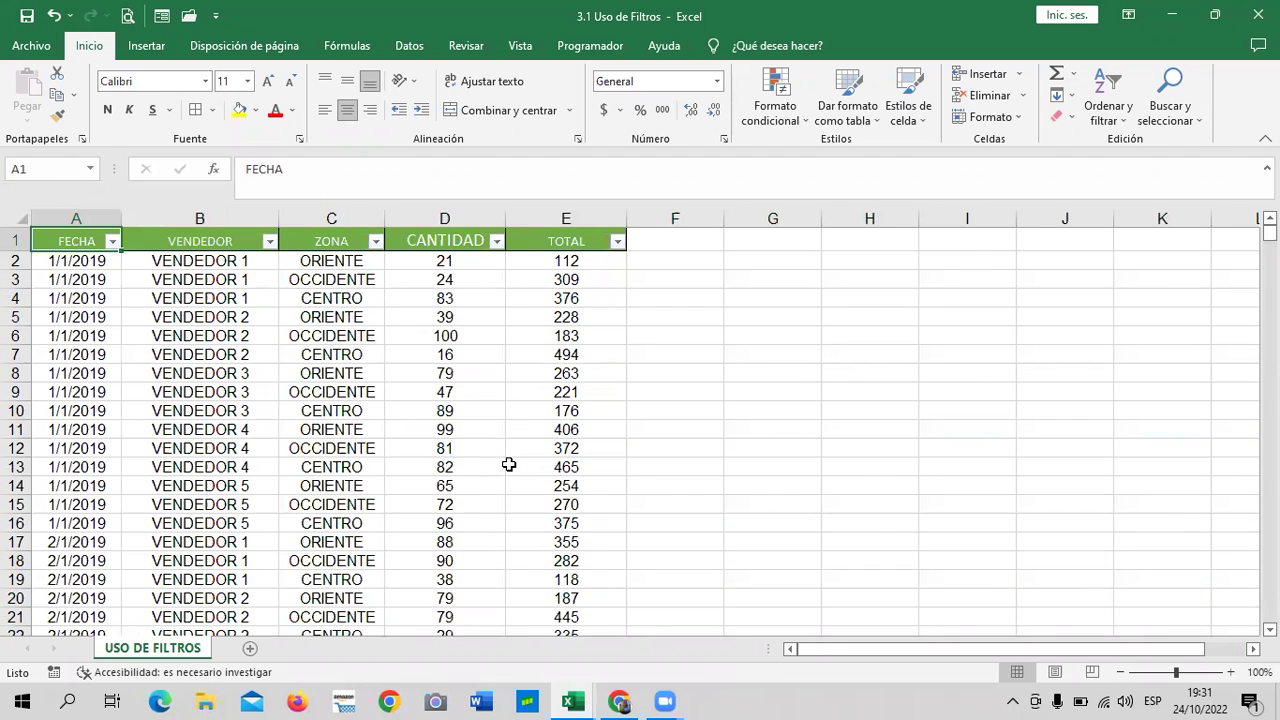
Enlarge the A1:E1 header font three steps, then shrink it one step to settle at 16.
click(285, 392)
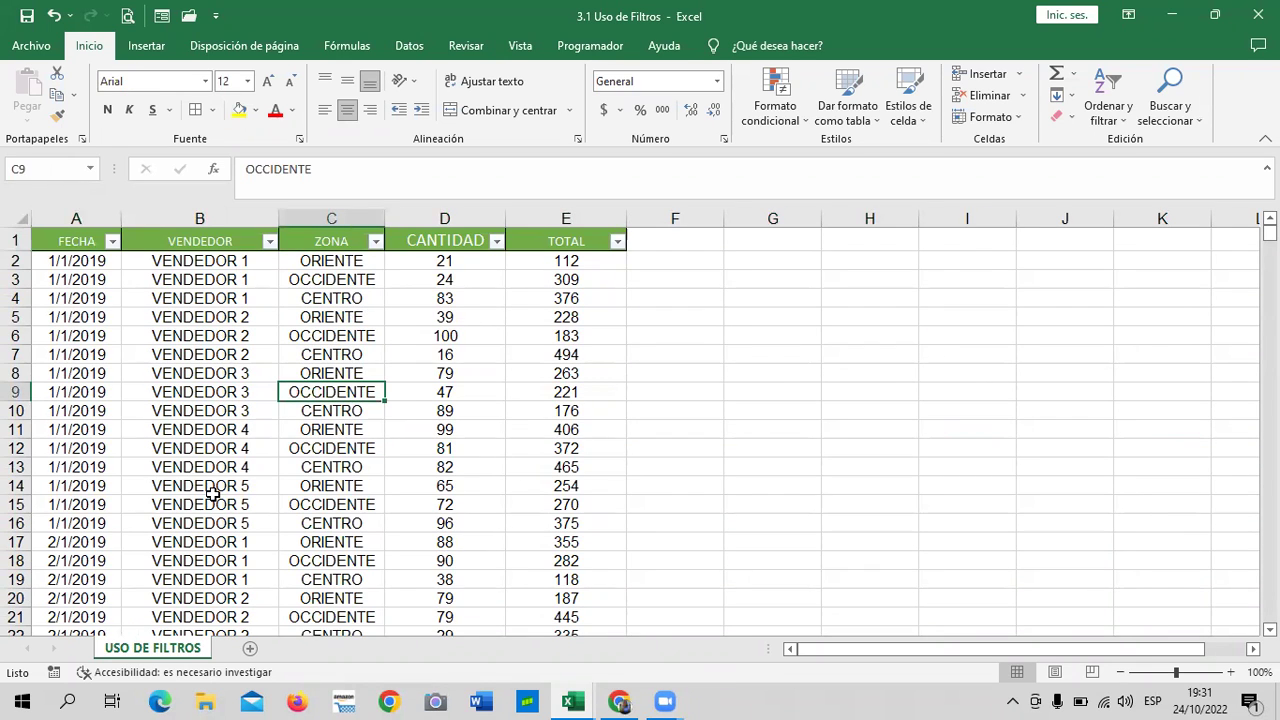
drag(89, 232, 600, 240)
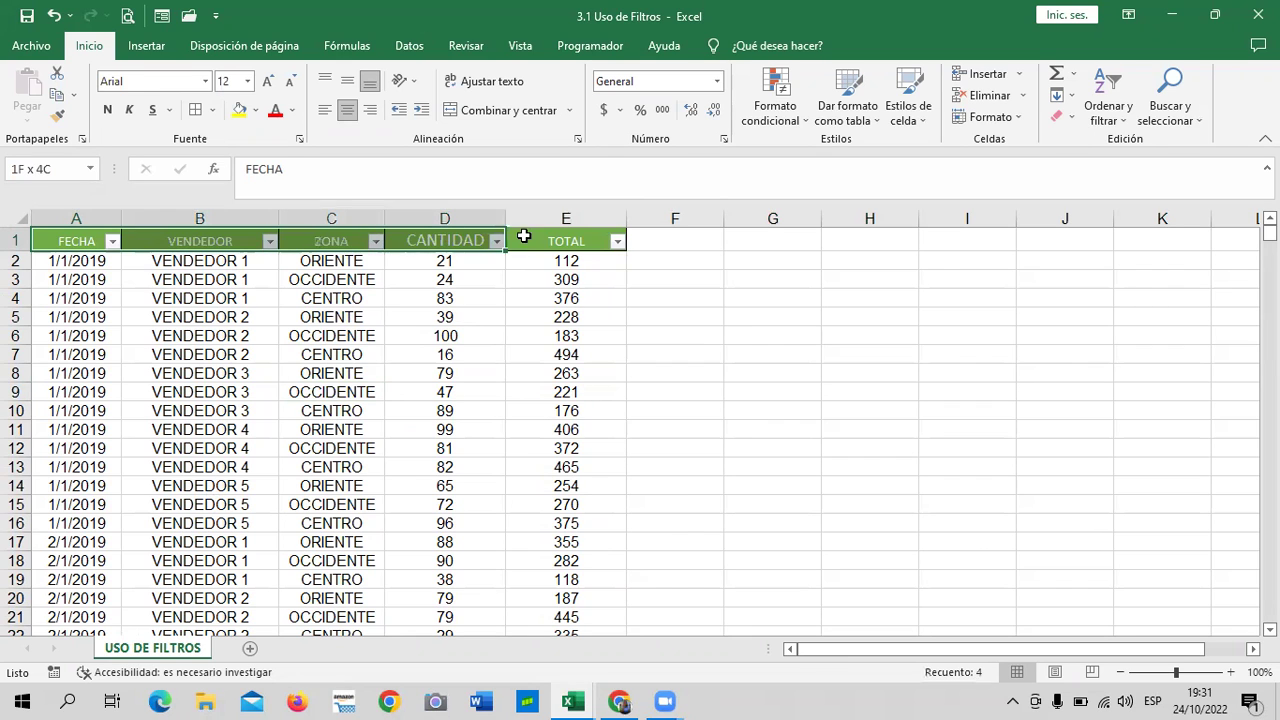
click(268, 81)
click(268, 81)
click(268, 81)
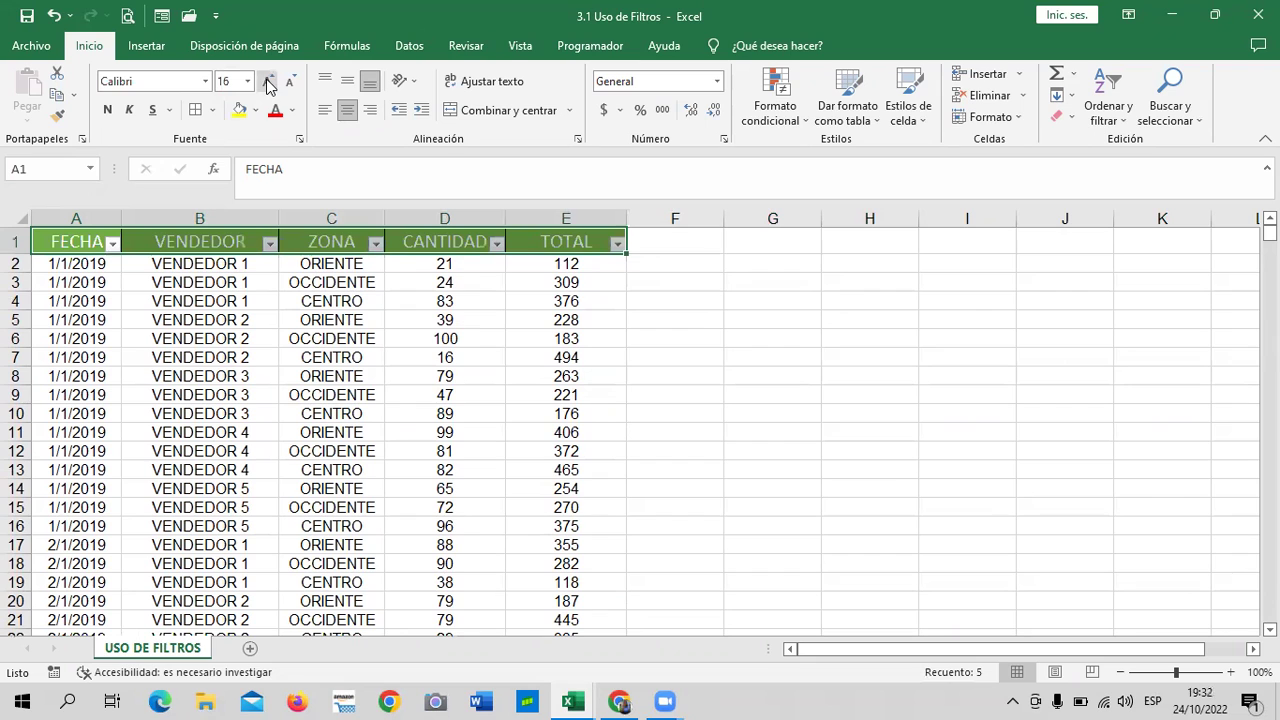
click(372, 450)
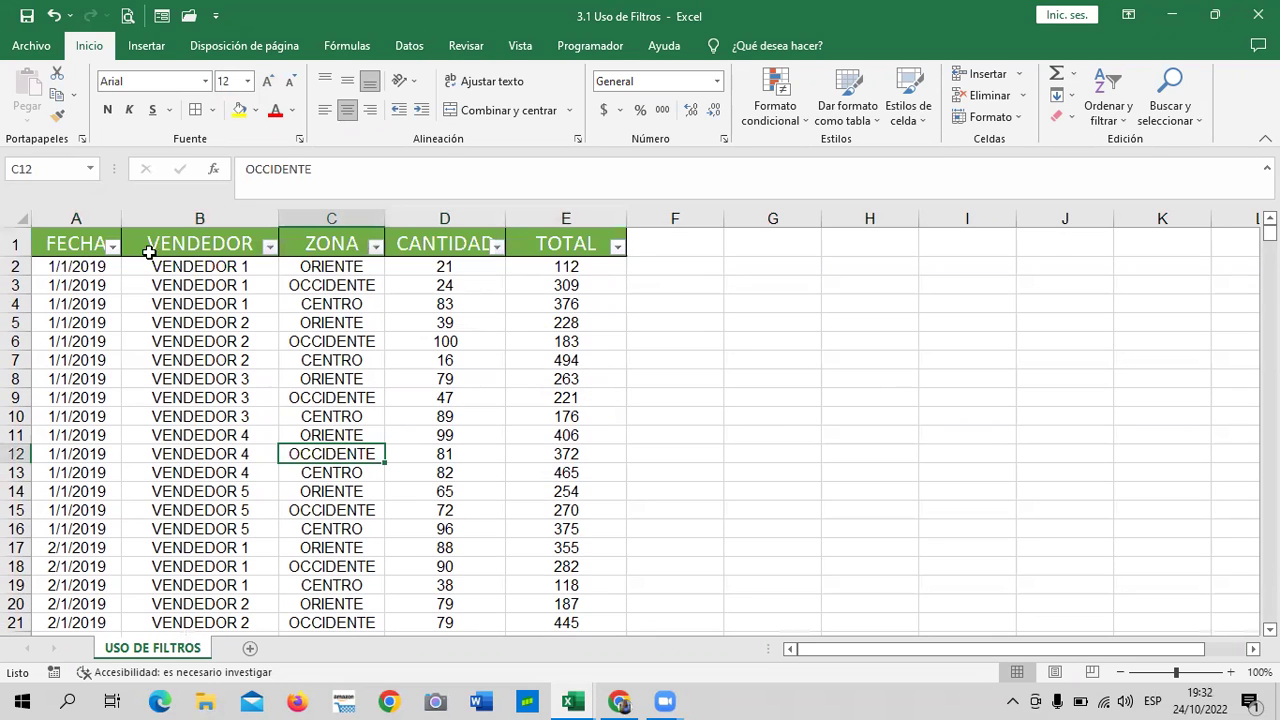
drag(76, 250, 580, 258)
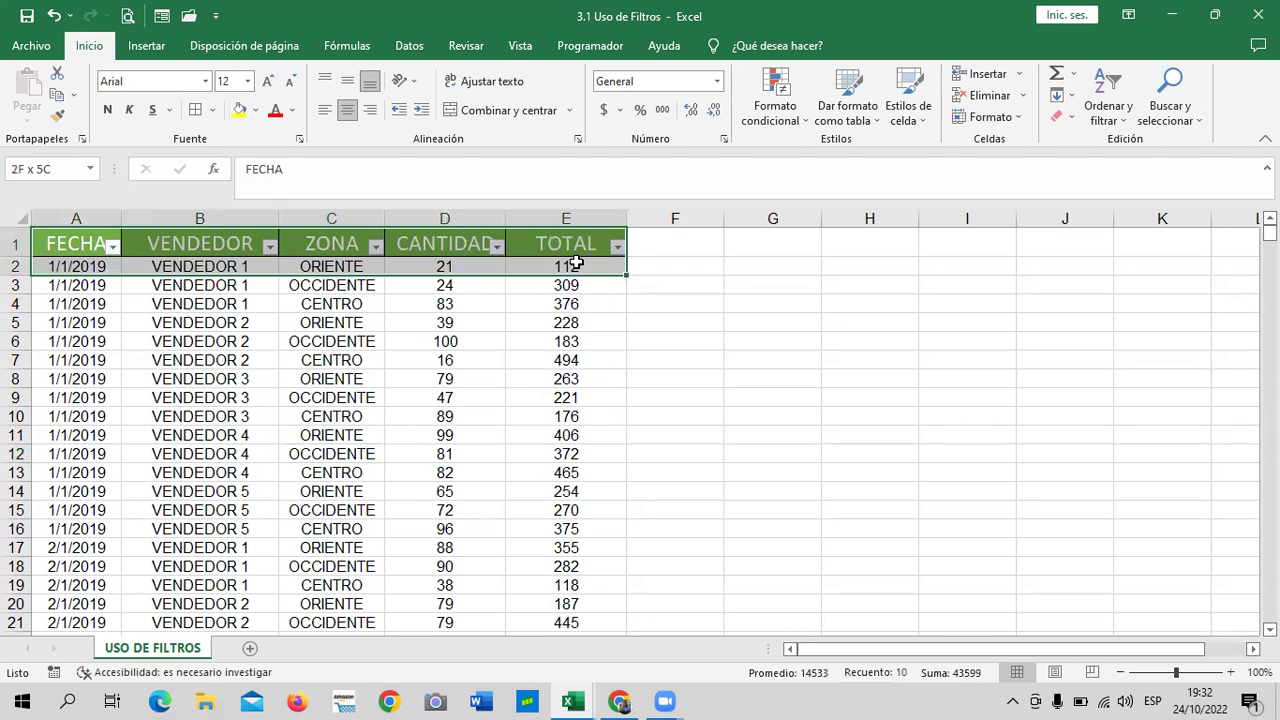
click(290, 80)
click(250, 524)
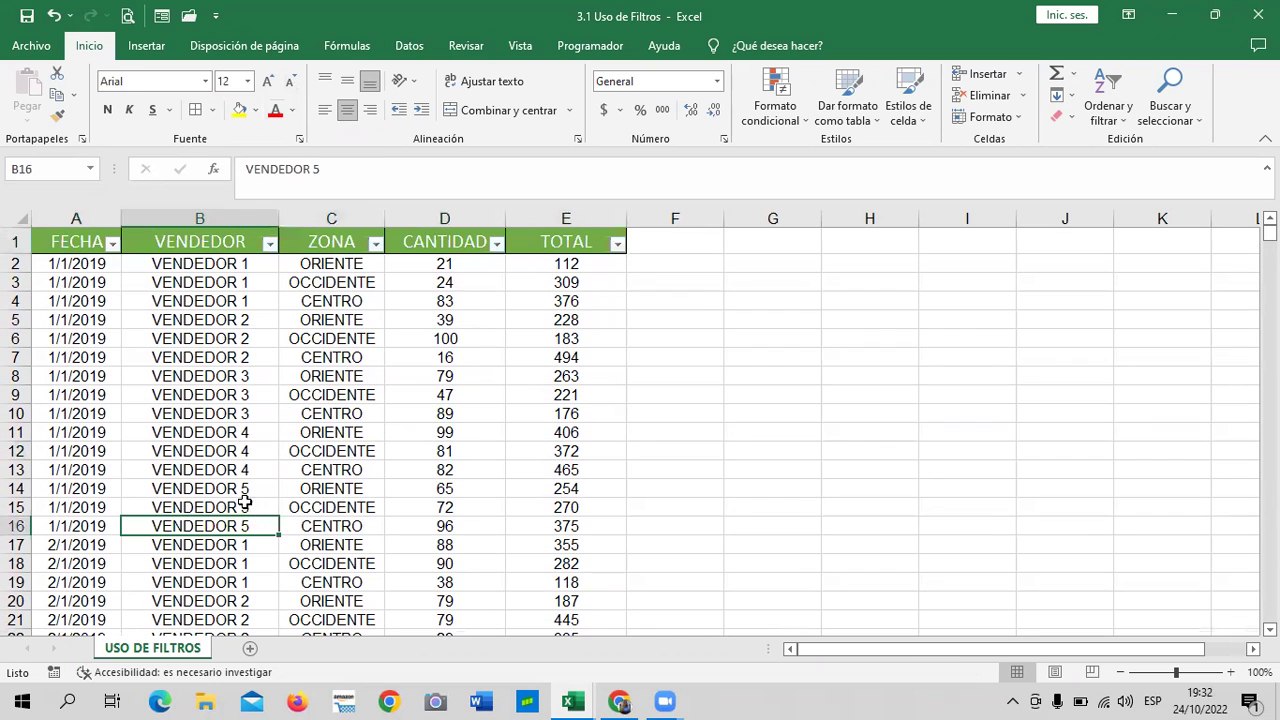
click(342, 413)
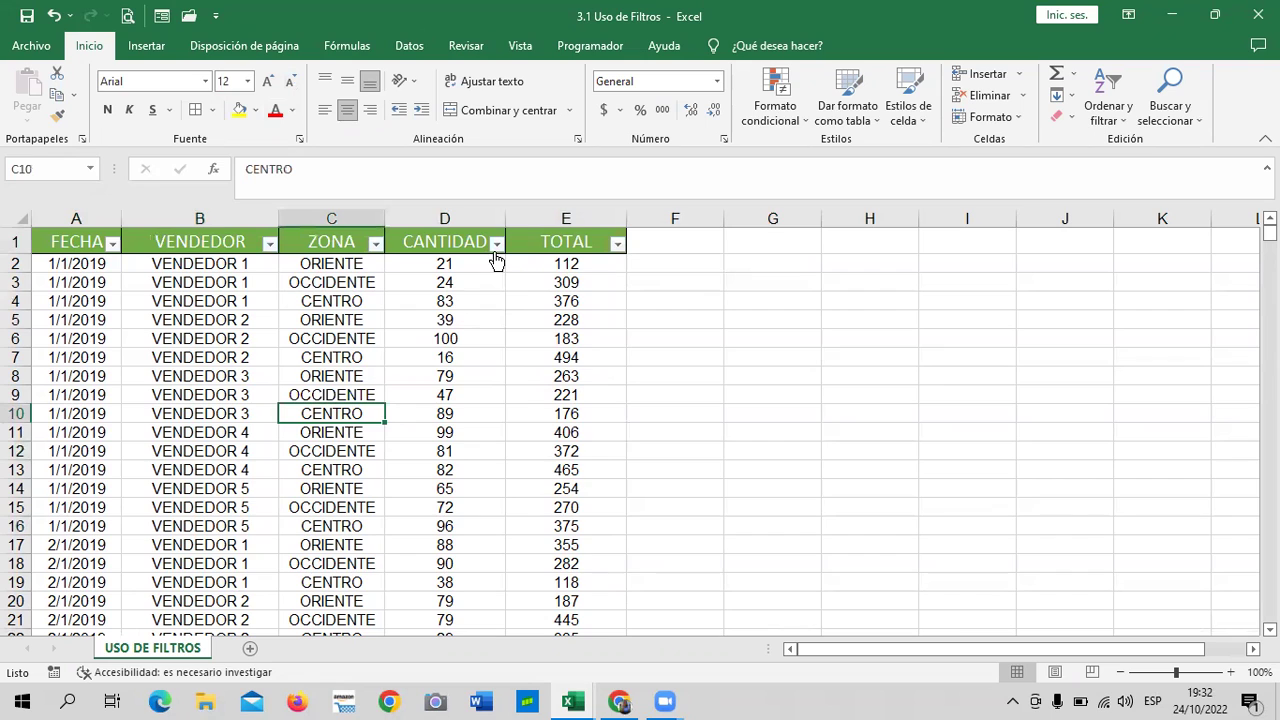
In the ZONA filter list, clear all zones and tick only CENTRO.
click(375, 244)
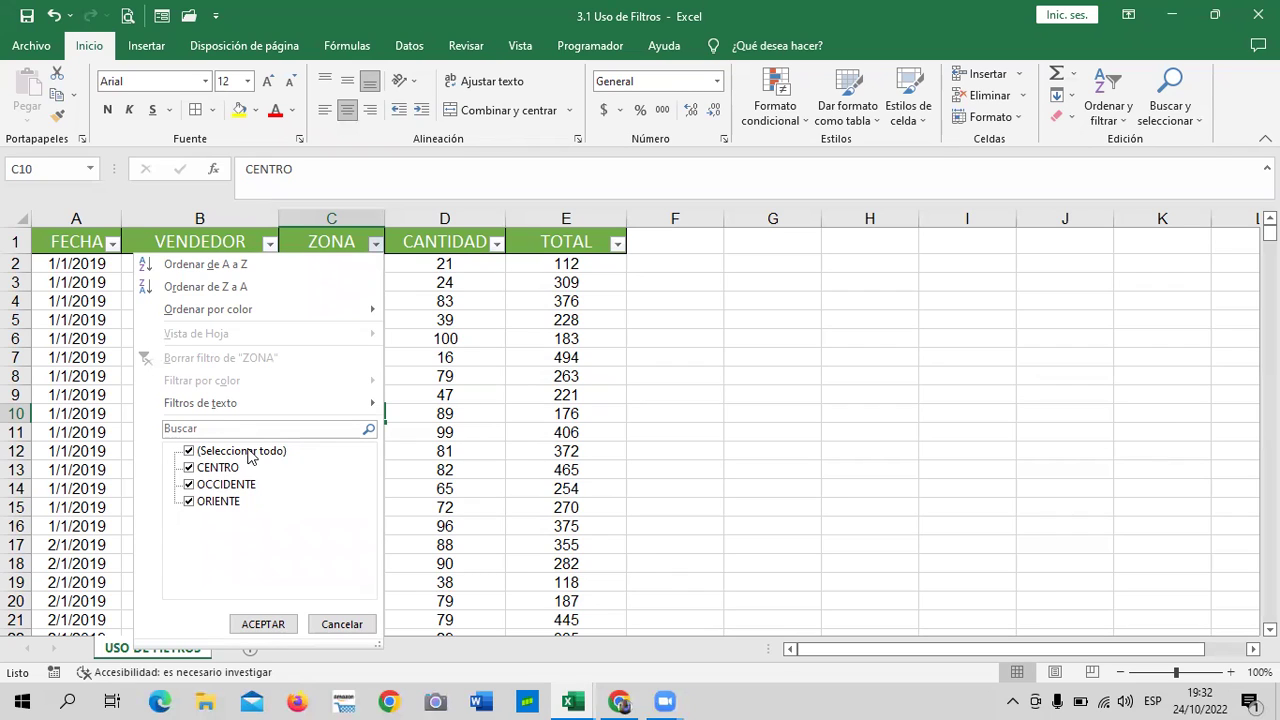
click(190, 453)
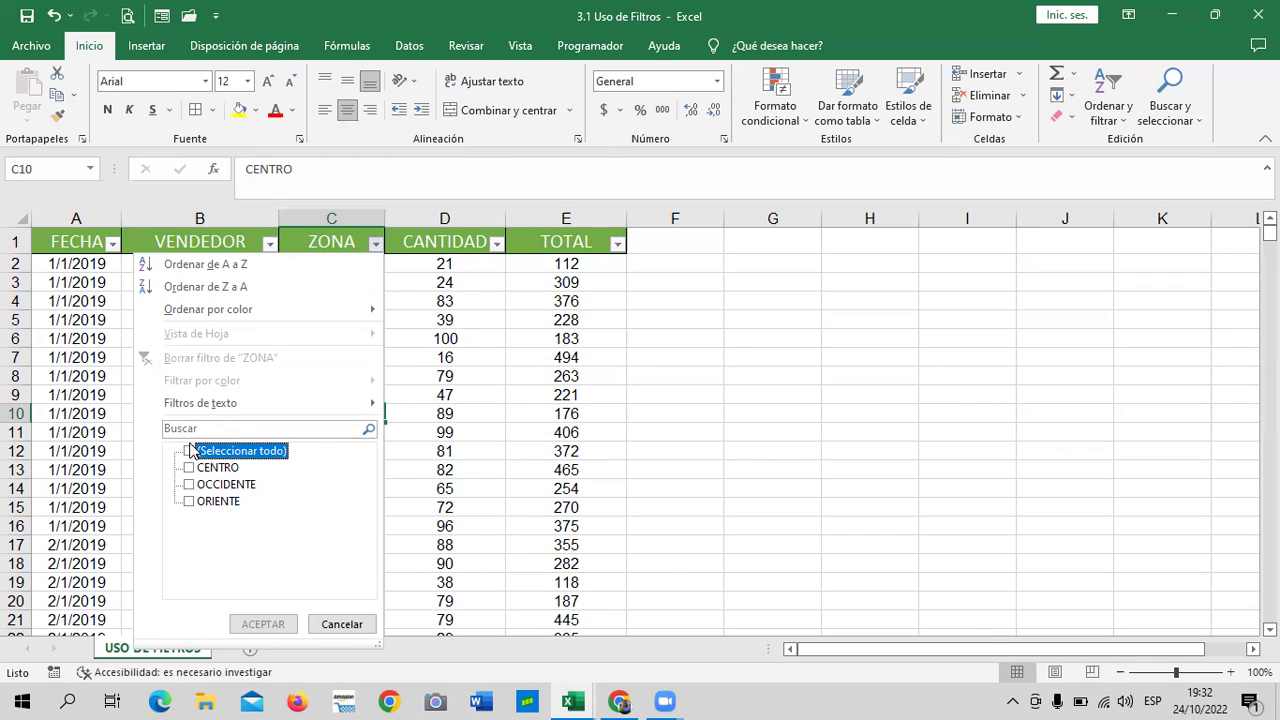
click(189, 501)
click(194, 452)
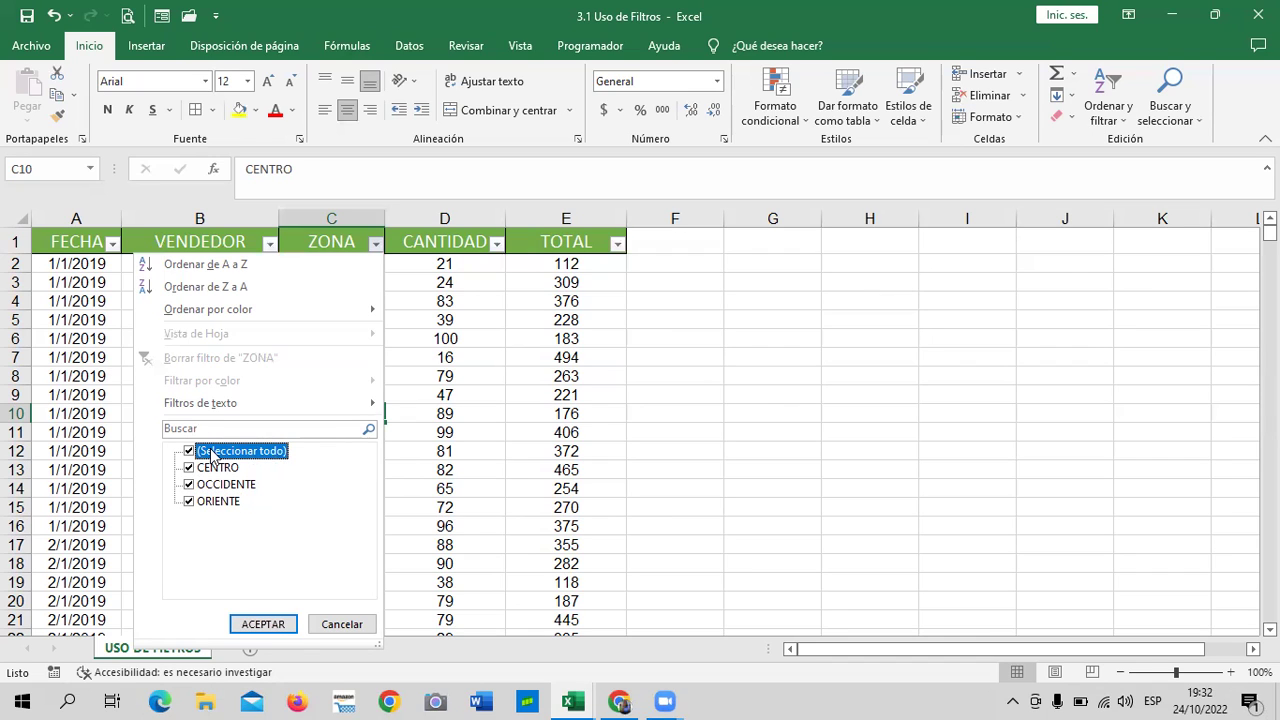
click(192, 453)
click(189, 468)
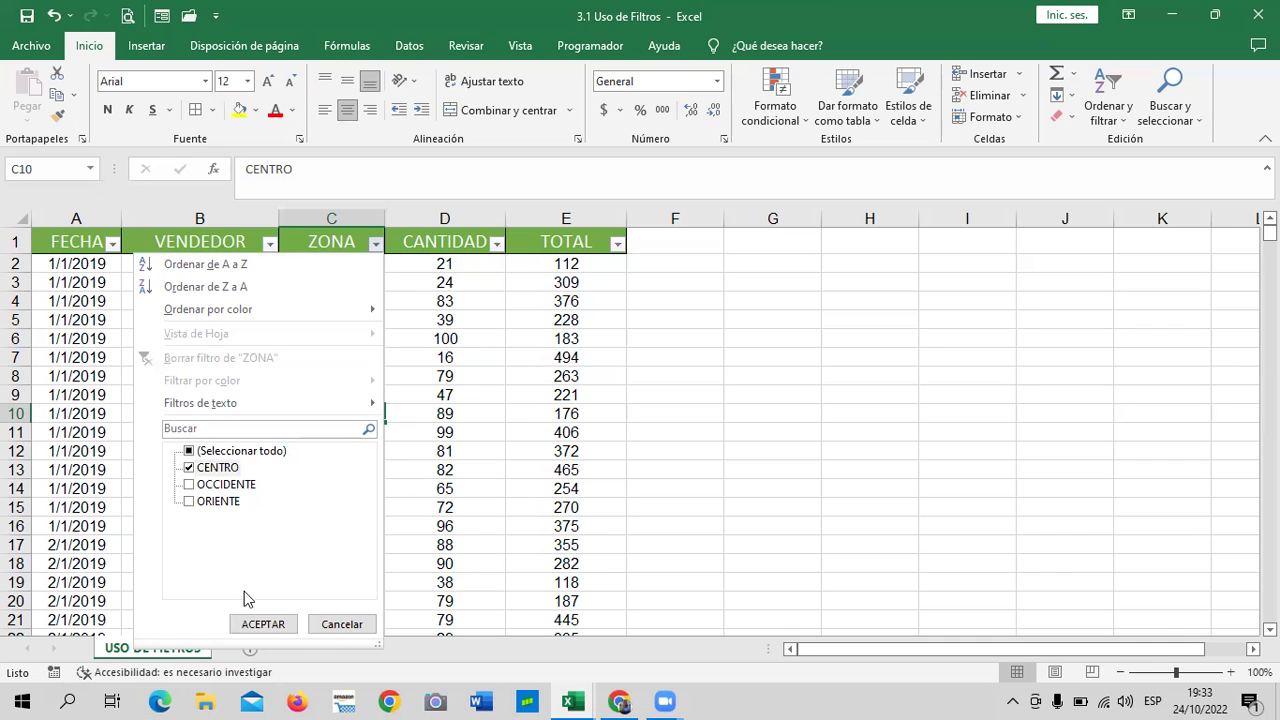
Apply the CENTRO zone filter and browse the 5480 matching records, returning to the top.
click(273, 625)
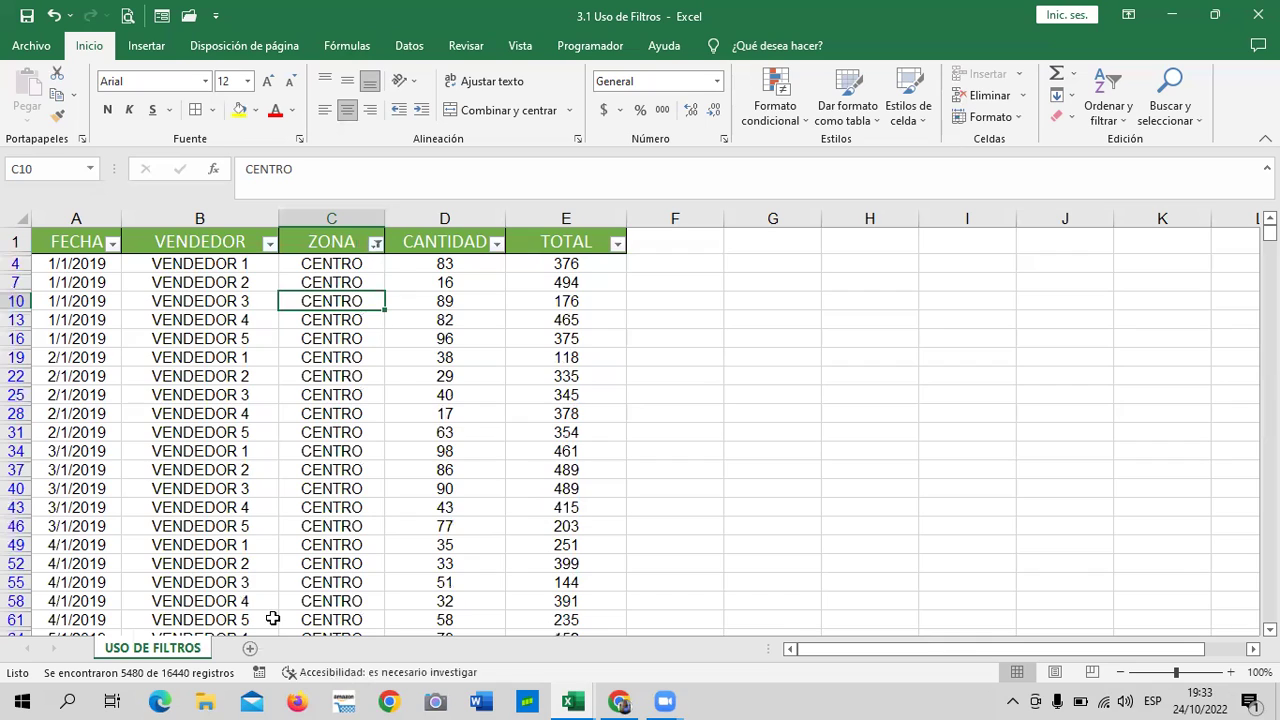
scroll(591, 400, down, 1)
scroll(417, 448, down, 3)
scroll(389, 470, down, 2)
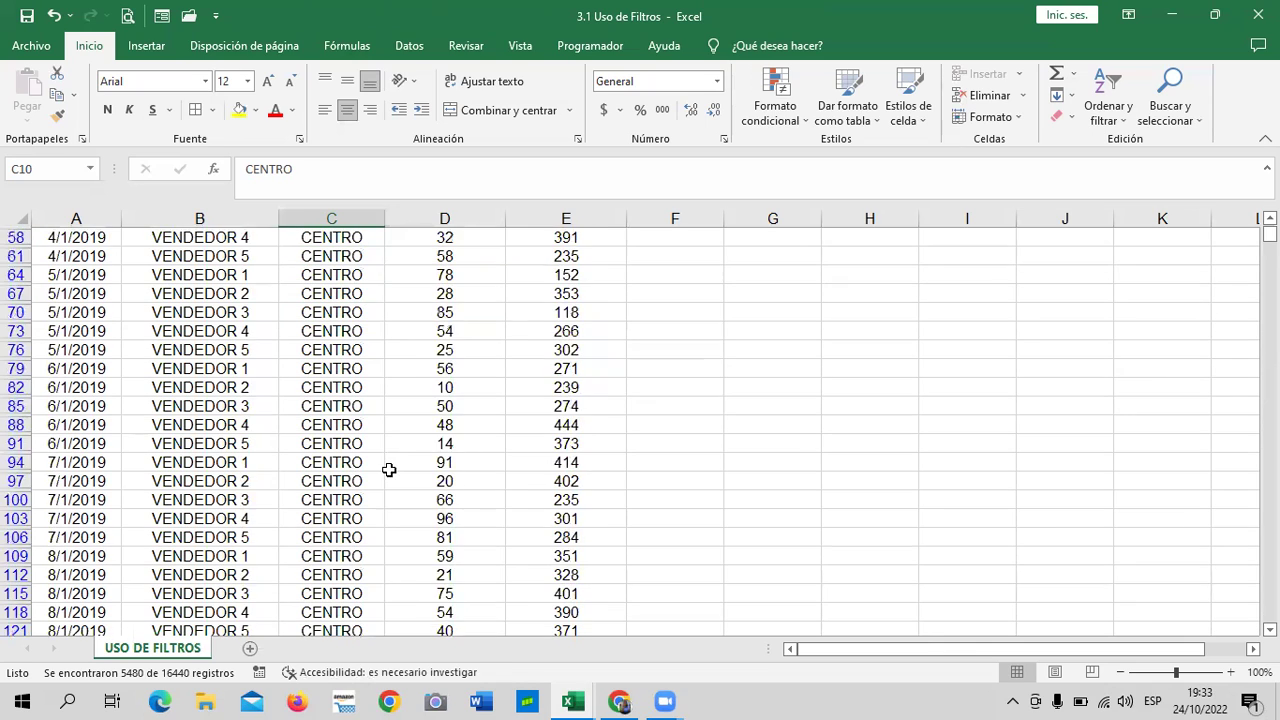
scroll(389, 470, down, 5)
scroll(371, 449, down, 4)
scroll(365, 450, down, 2)
scroll(360, 452, down, 4)
scroll(358, 453, down, 2)
scroll(357, 450, down, 4)
scroll(356, 446, down, 3)
scroll(355, 442, down, 3)
scroll(355, 442, down, 4)
scroll(355, 442, down, 2)
scroll(354, 442, down, 4)
scroll(353, 442, down, 4)
scroll(352, 442, down, 2)
scroll(348, 442, down, 5)
scroll(346, 443, down, 2)
scroll(342, 443, down, 5)
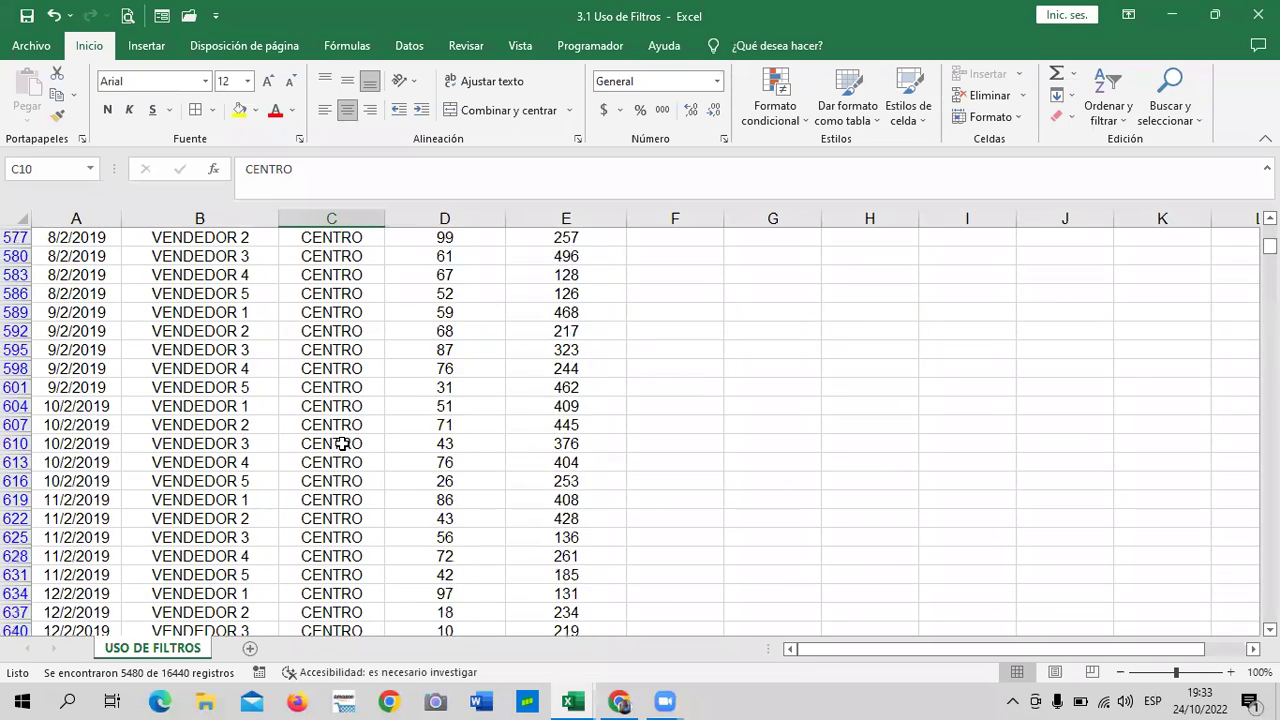
scroll(342, 443, down, 3)
scroll(338, 443, down, 4)
scroll(339, 446, down, 2)
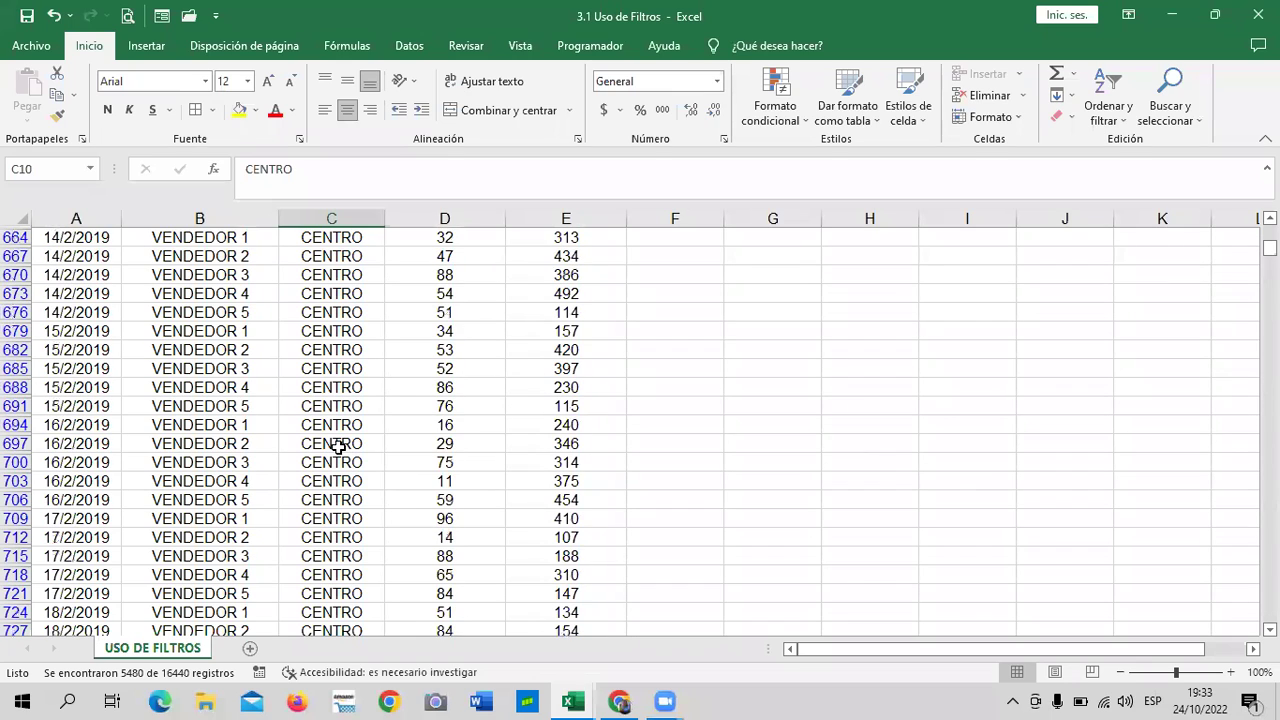
scroll(338, 447, down, 4)
scroll(338, 445, up, 1)
scroll(338, 430, up, 4)
scroll(342, 424, up, 5)
scroll(346, 408, up, 3)
scroll(346, 375, up, 5)
scroll(346, 340, up, 5)
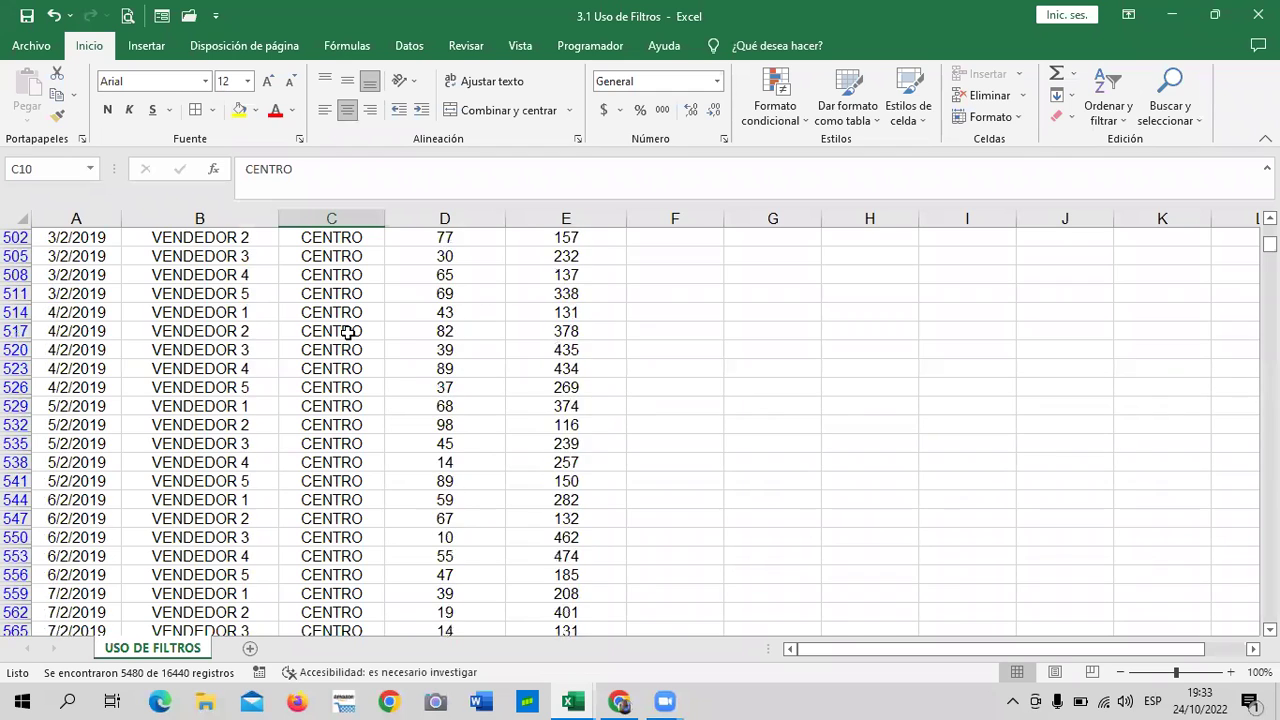
scroll(352, 310, up, 5)
scroll(357, 291, up, 2)
scroll(346, 289, up, 2)
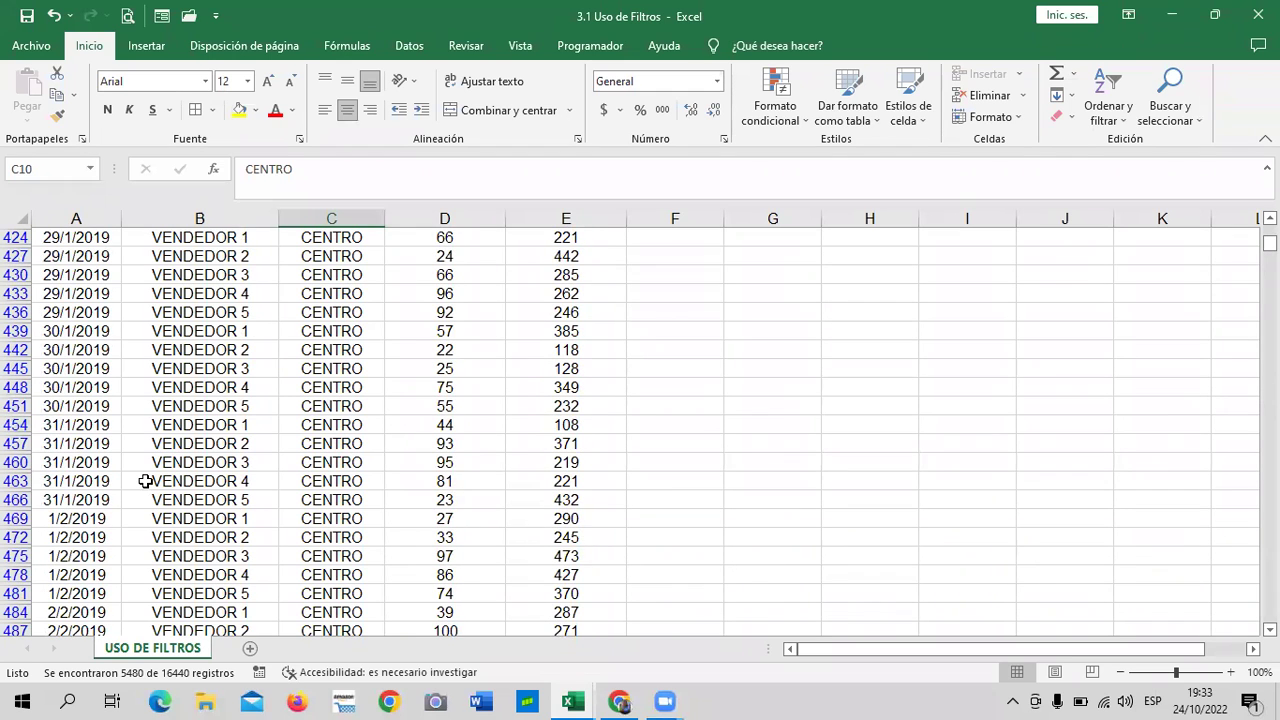
drag(1269, 244, 1269, 232)
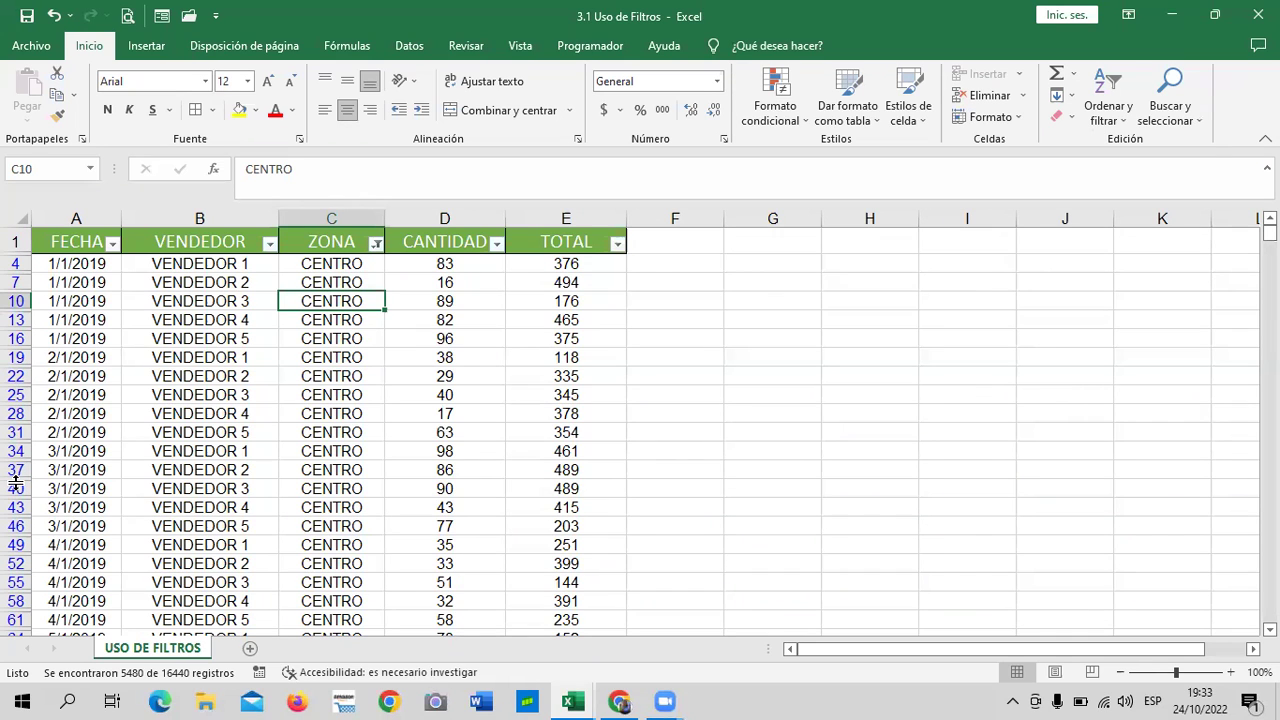
click(328, 260)
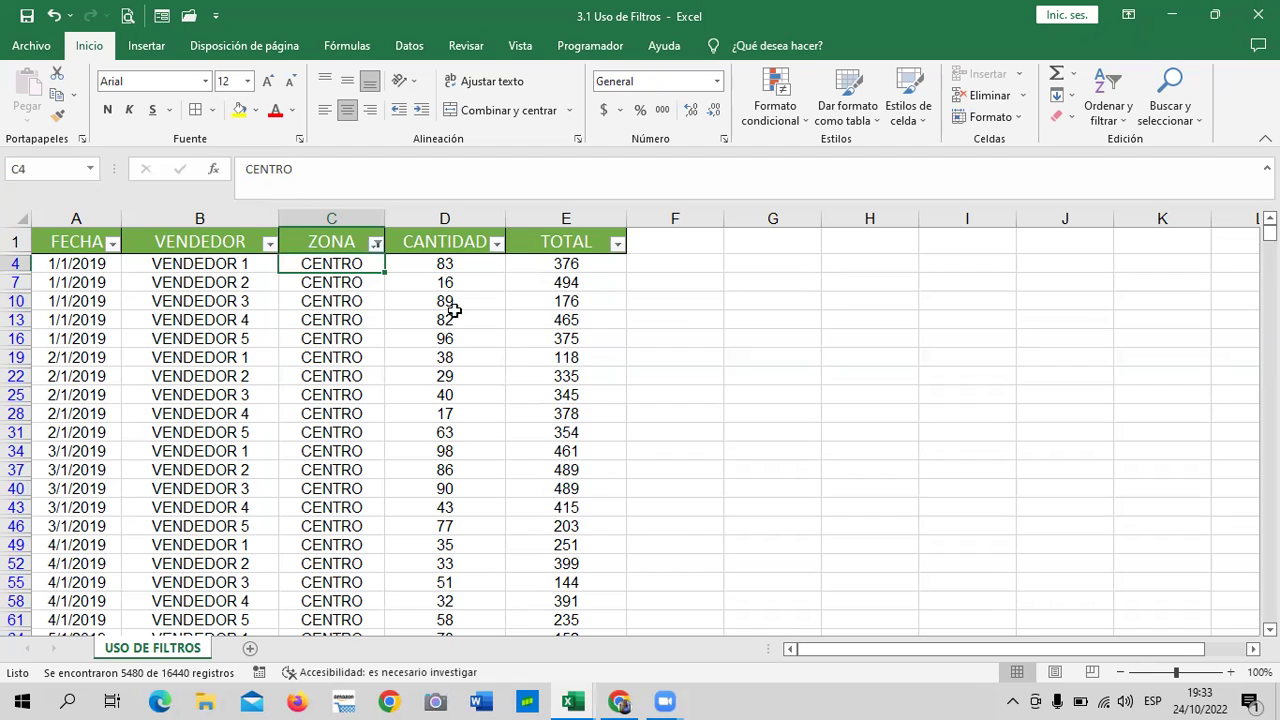
key(ctrl+Down)
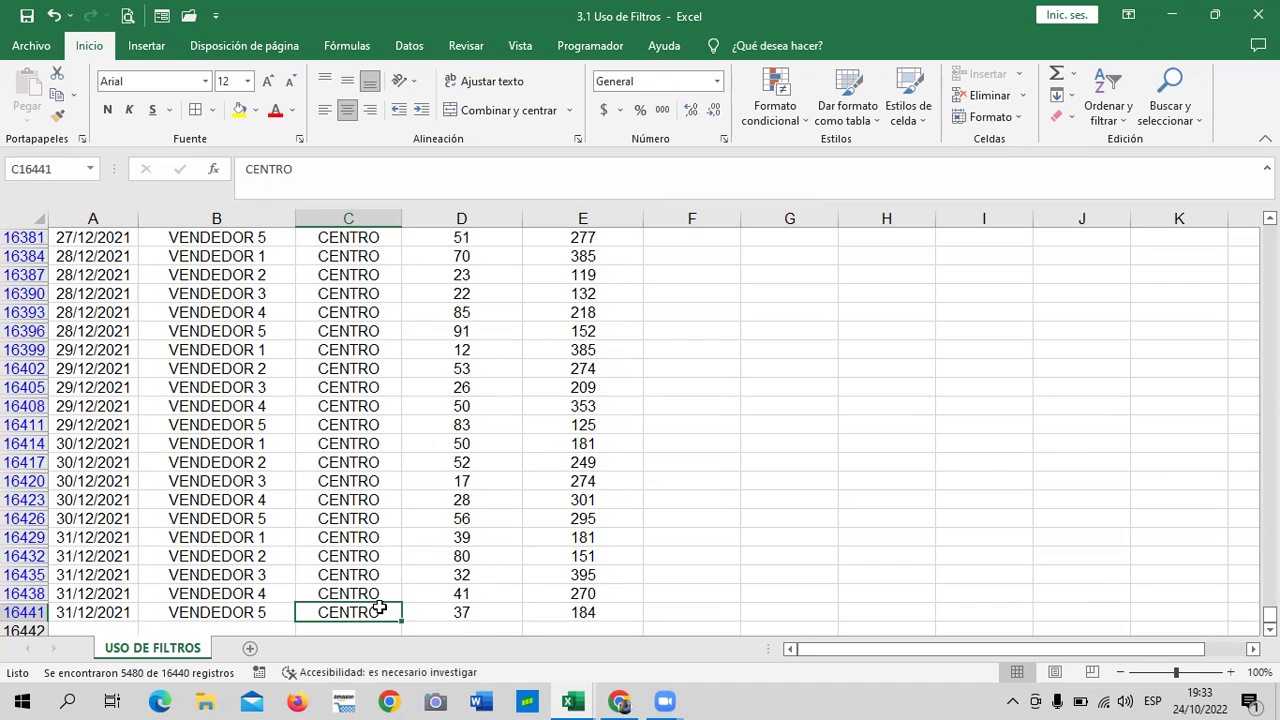
key(ctrl+Up)
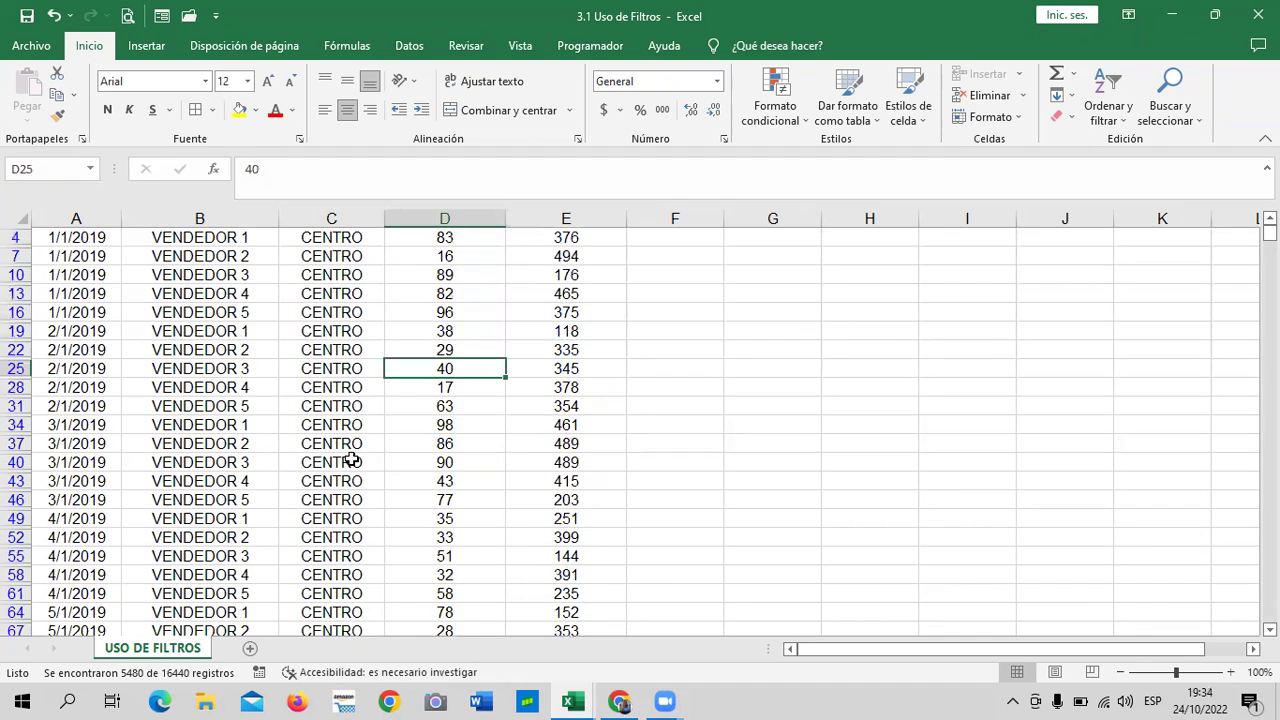
scroll(352, 459, up, 1)
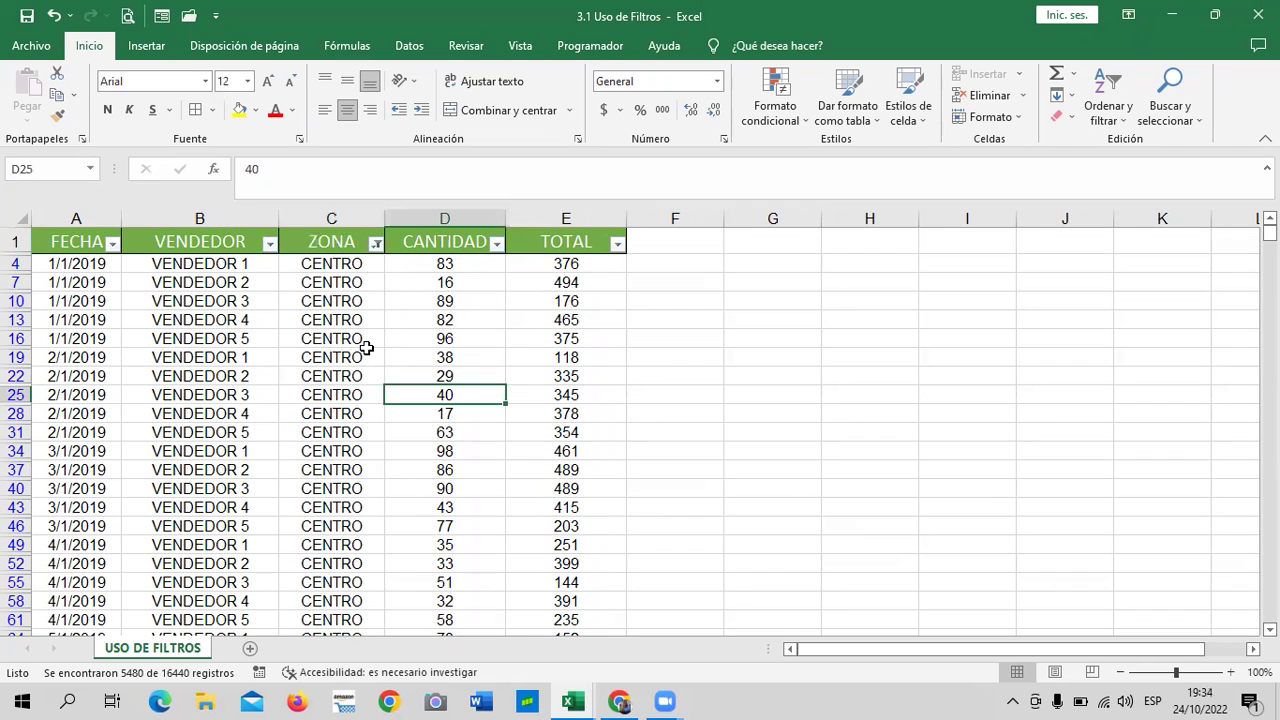
scroll(310, 362, down, 1)
scroll(329, 380, up, 1)
Filter the VENDEDOR column to VENDEDOR 3 only, leaving 1096 CENTRO records.
click(186, 342)
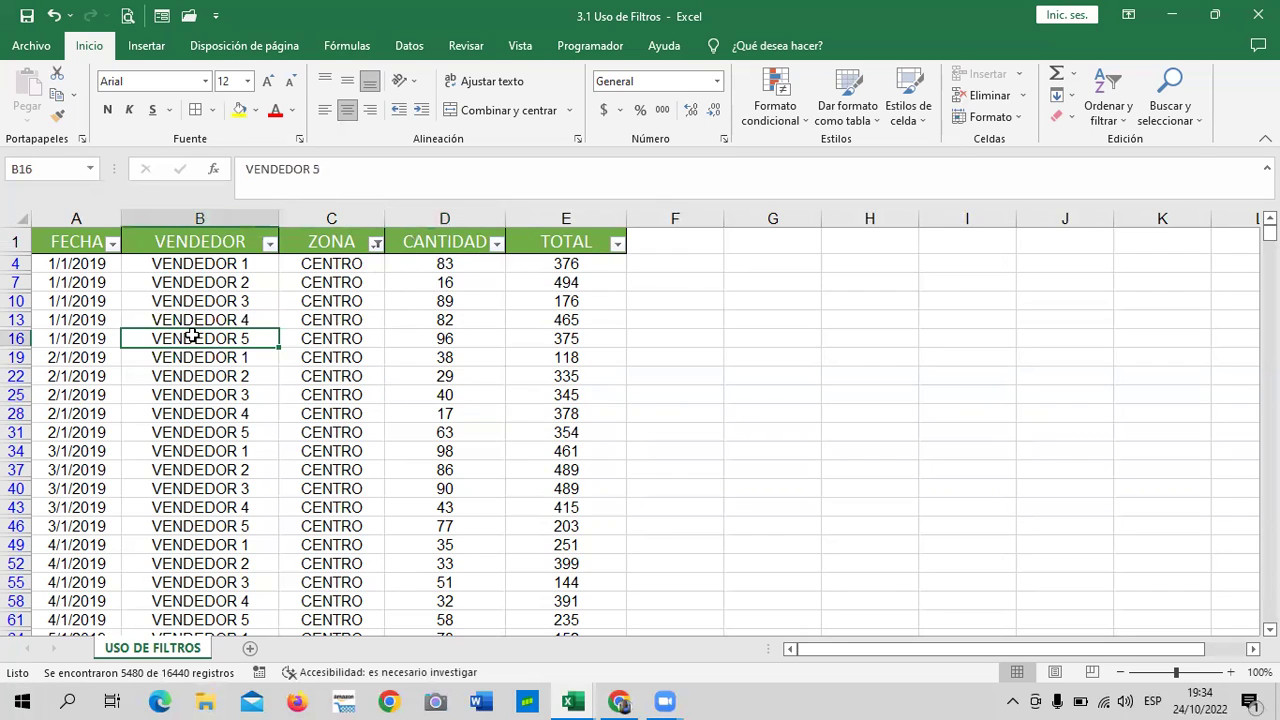
click(269, 243)
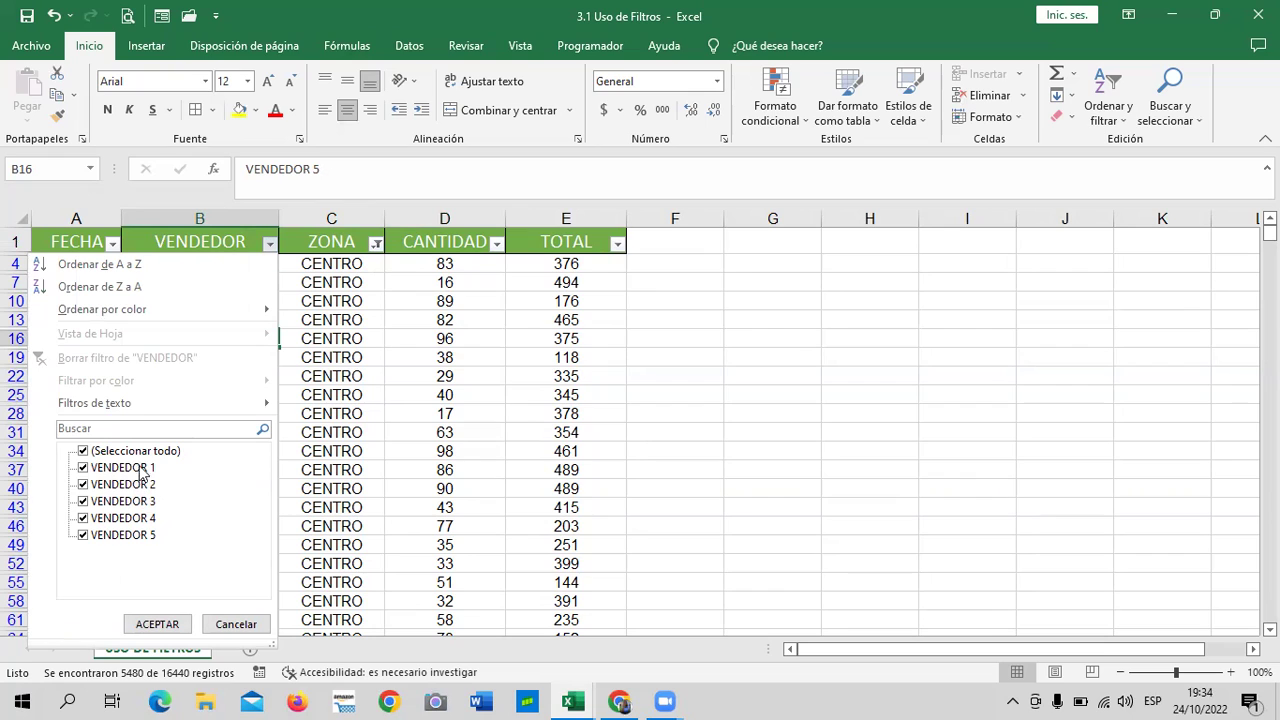
click(84, 452)
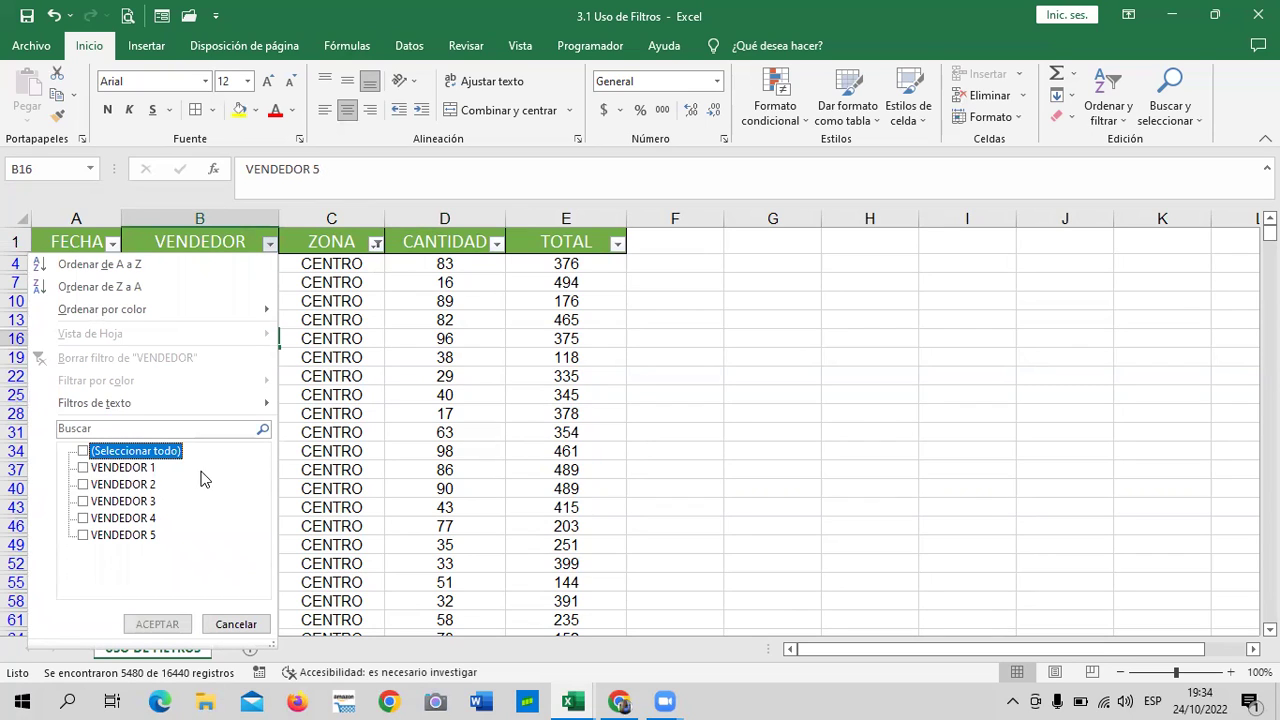
click(86, 502)
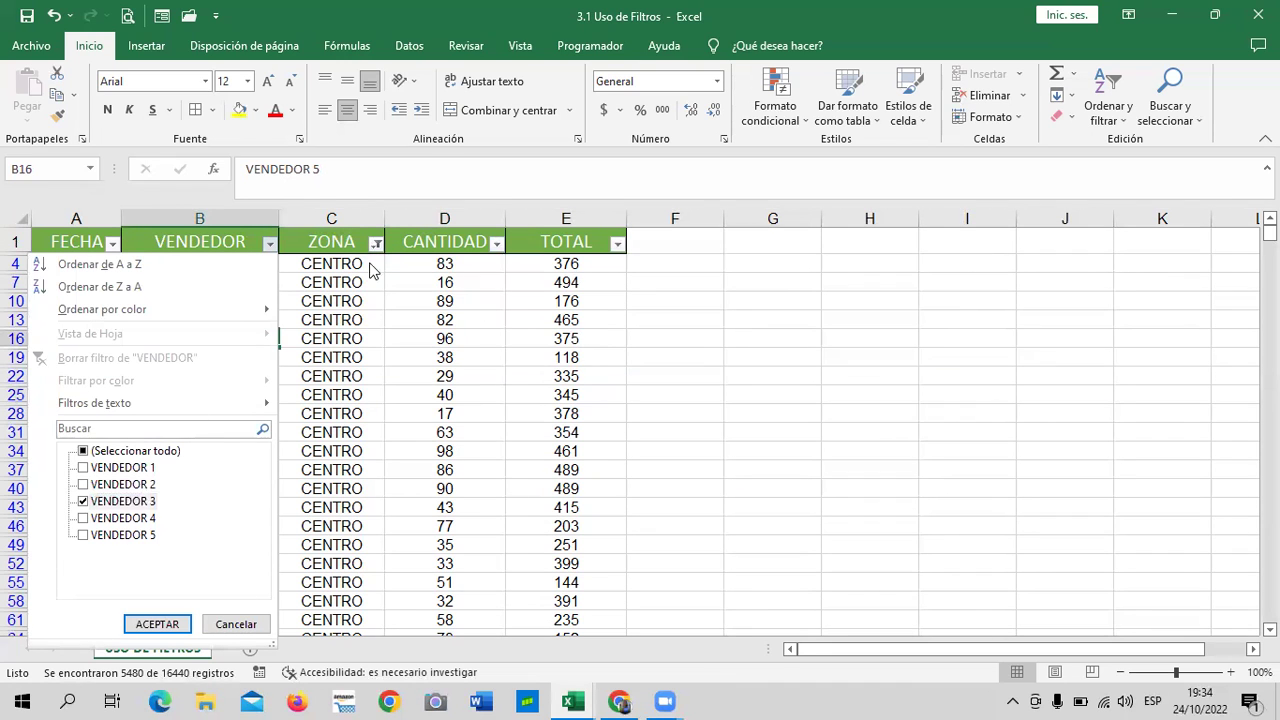
click(160, 623)
scroll(251, 353, down, 2)
scroll(251, 353, down, 2)
scroll(251, 353, down, 5)
scroll(251, 353, down, 2)
scroll(251, 353, down, 4)
scroll(251, 353, down, 2)
scroll(251, 353, down, 2)
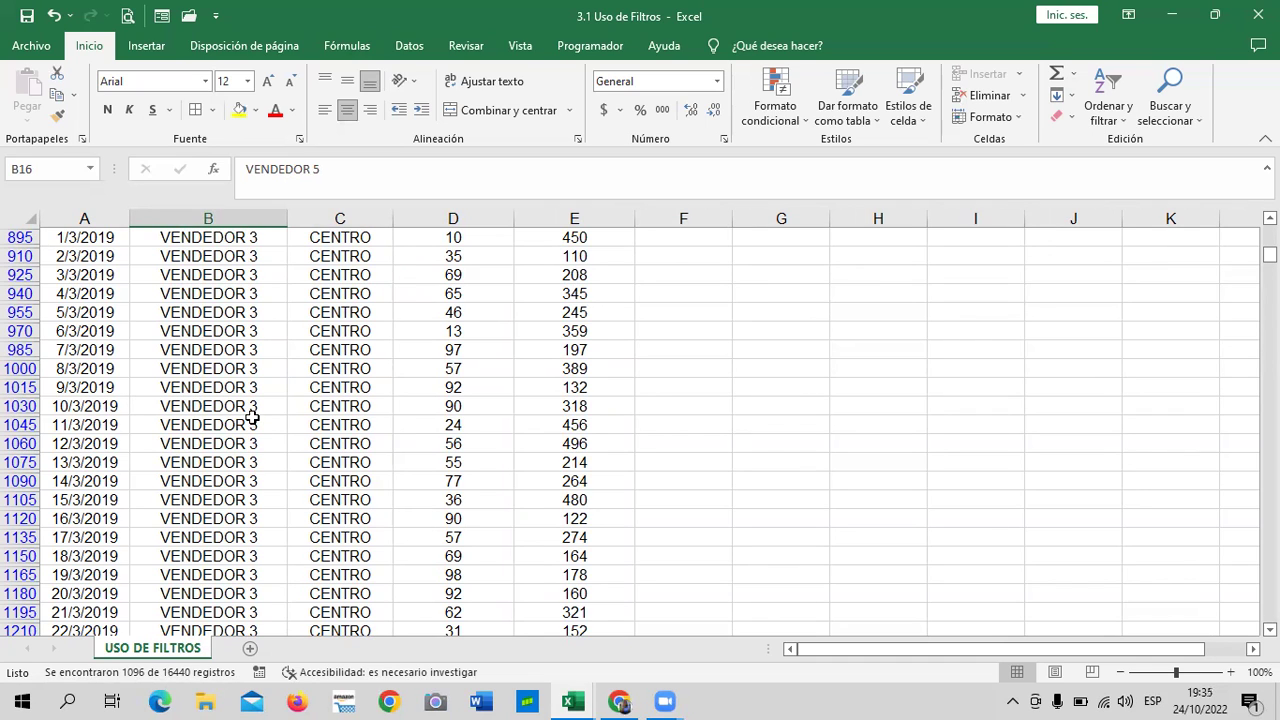
scroll(225, 423, down, 4)
scroll(220, 425, down, 2)
scroll(220, 425, down, 5)
scroll(220, 427, down, 2)
scroll(220, 427, down, 3)
scroll(218, 428, down, 3)
scroll(220, 440, down, 2)
scroll(220, 443, down, 2)
scroll(220, 443, down, 3)
scroll(230, 443, down, 5)
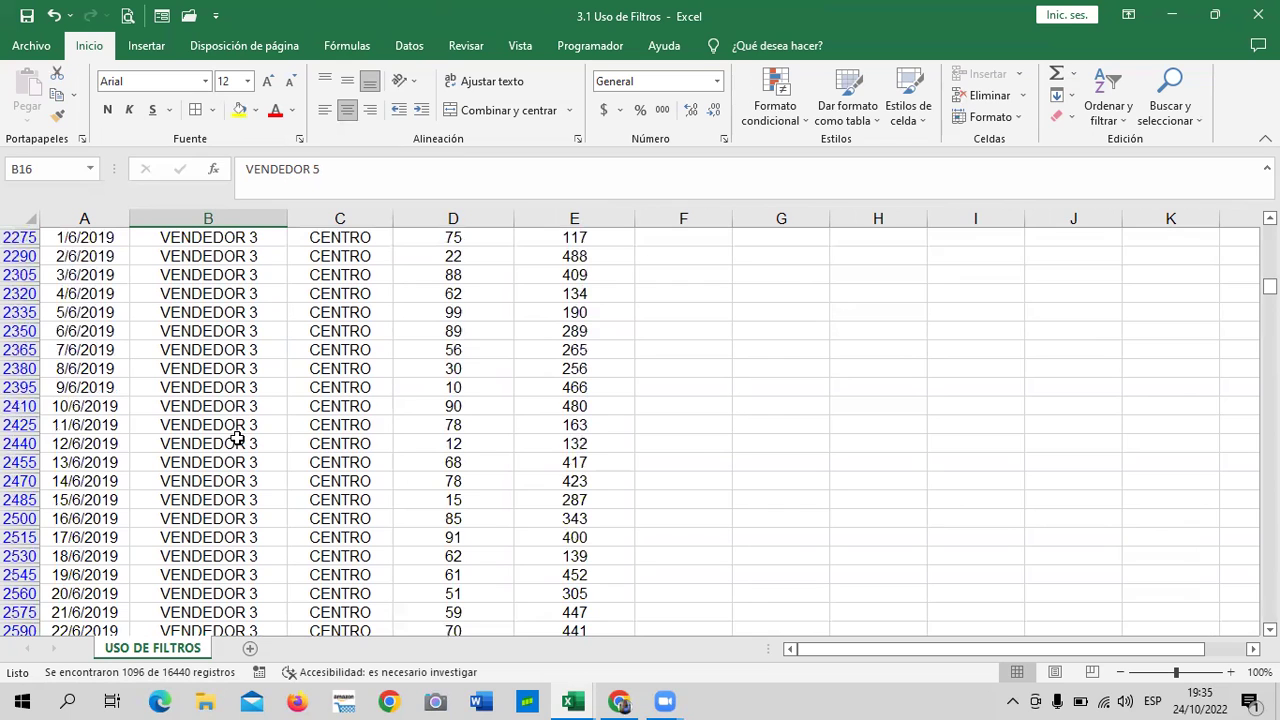
scroll(322, 437, down, 3)
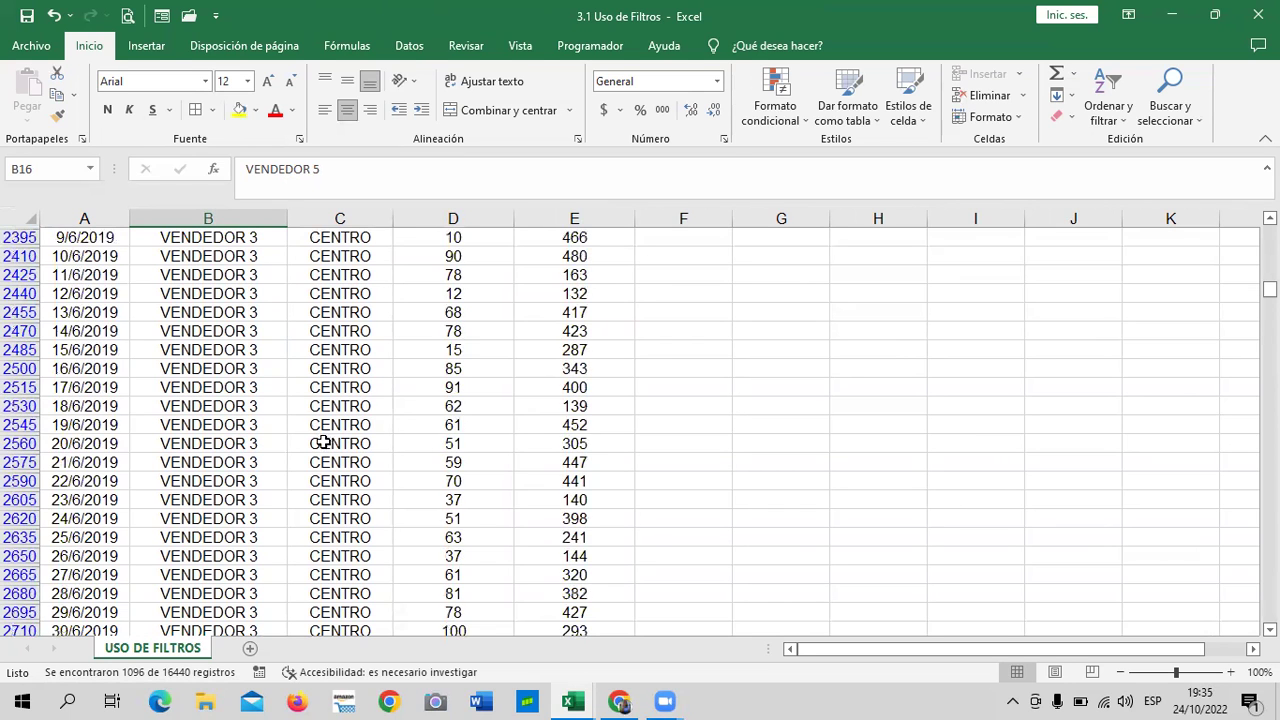
scroll(323, 430, down, 5)
scroll(316, 405, down, 4)
scroll(315, 395, down, 2)
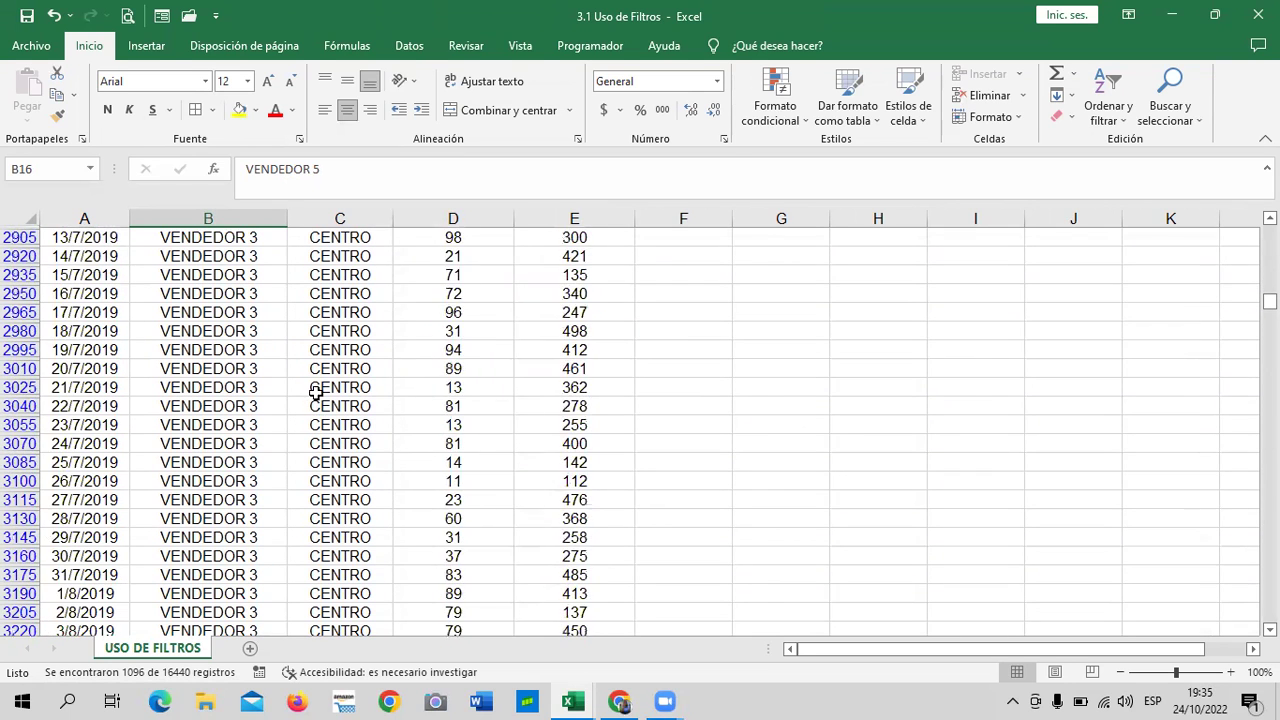
scroll(315, 392, down, 4)
scroll(326, 390, down, 1)
scroll(326, 390, down, 2)
scroll(328, 388, down, 1)
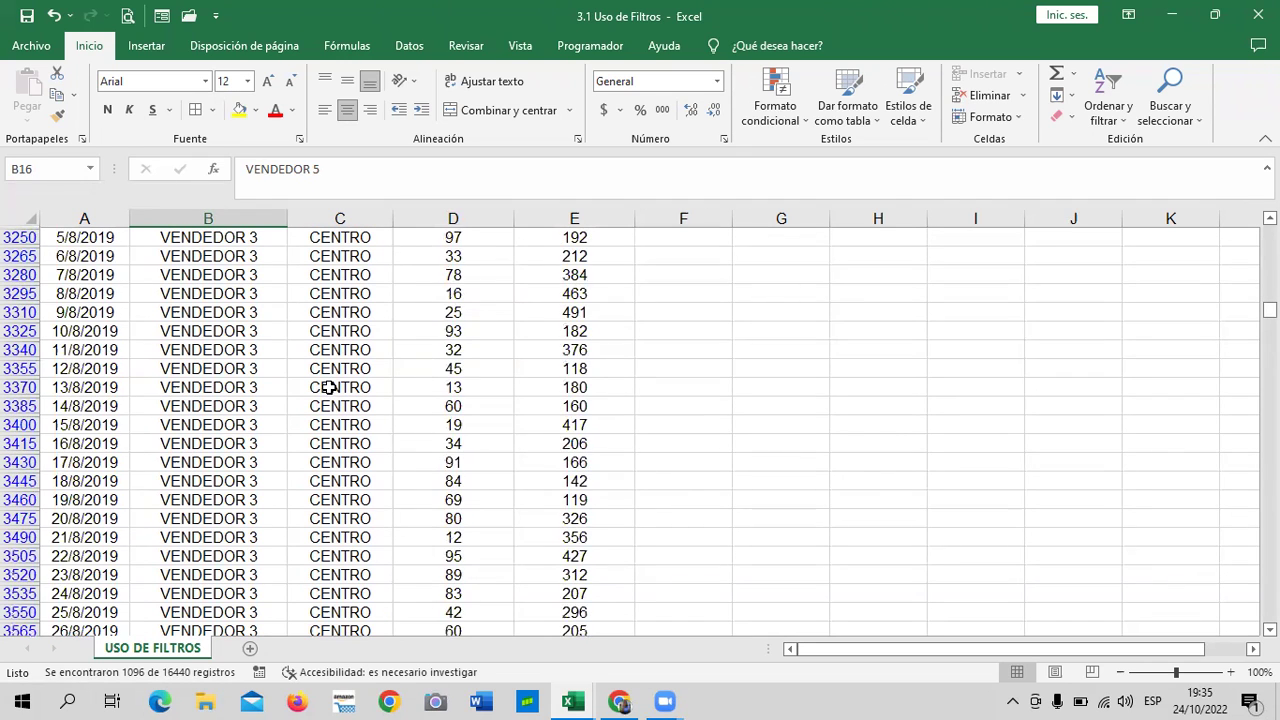
scroll(330, 388, down, 1)
click(255, 348)
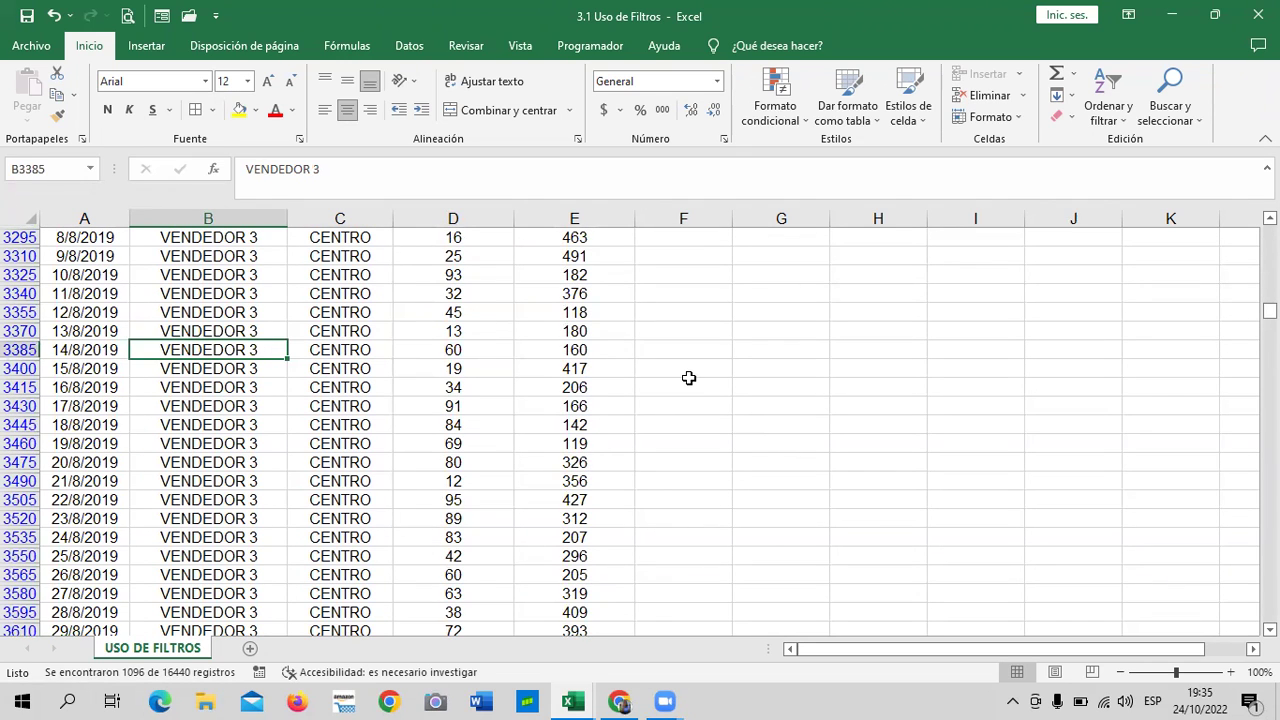
key(ctrl+Up)
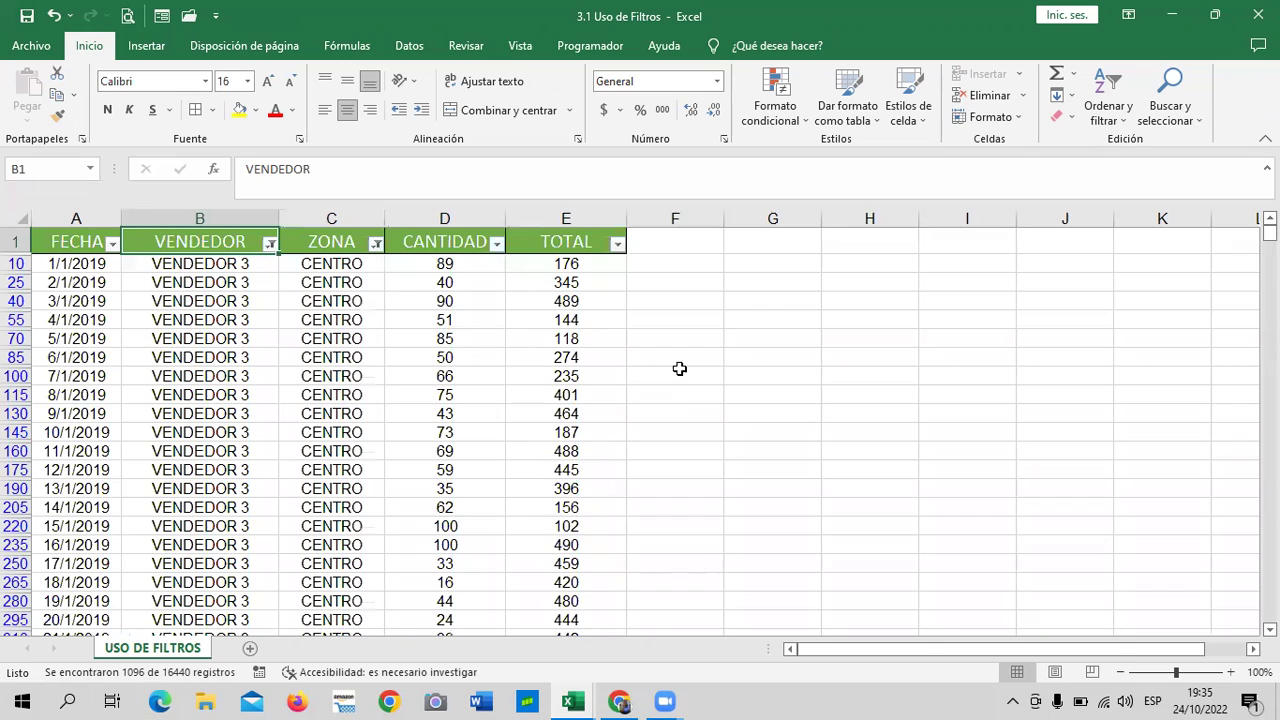
click(401, 388)
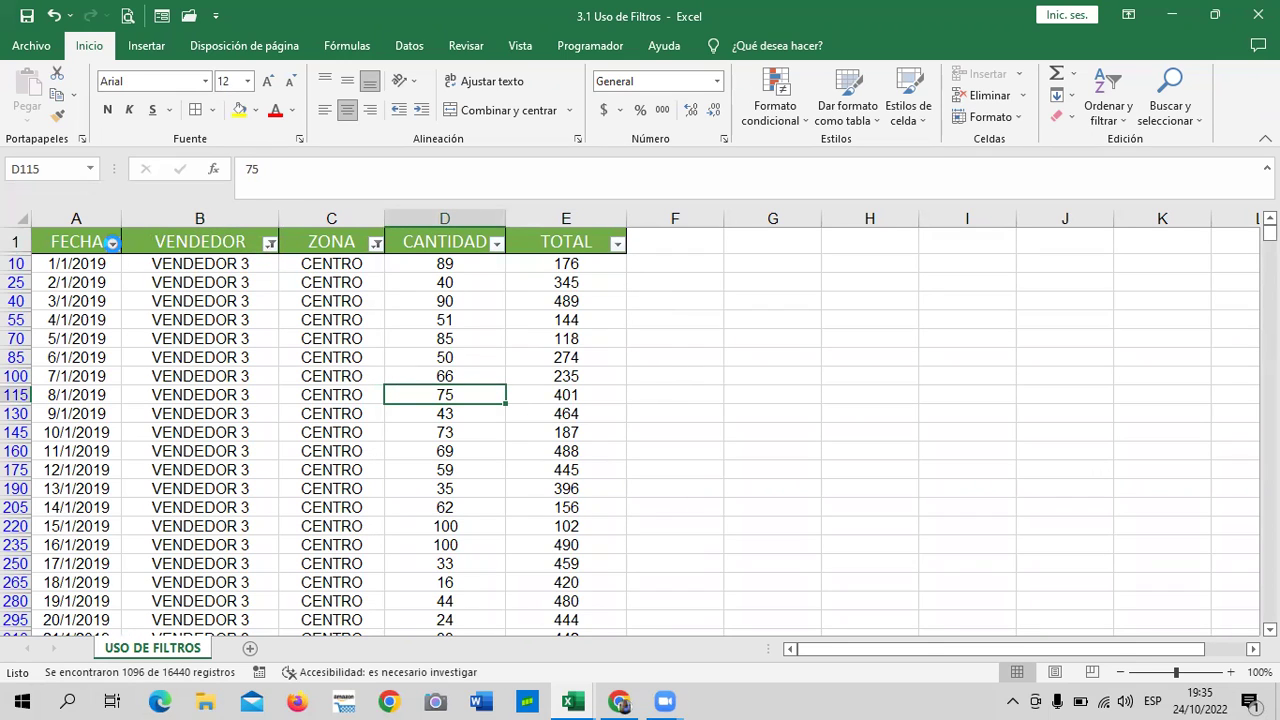
In the FECHA filter, clear all years, then tick 2021 and list its months.
click(112, 244)
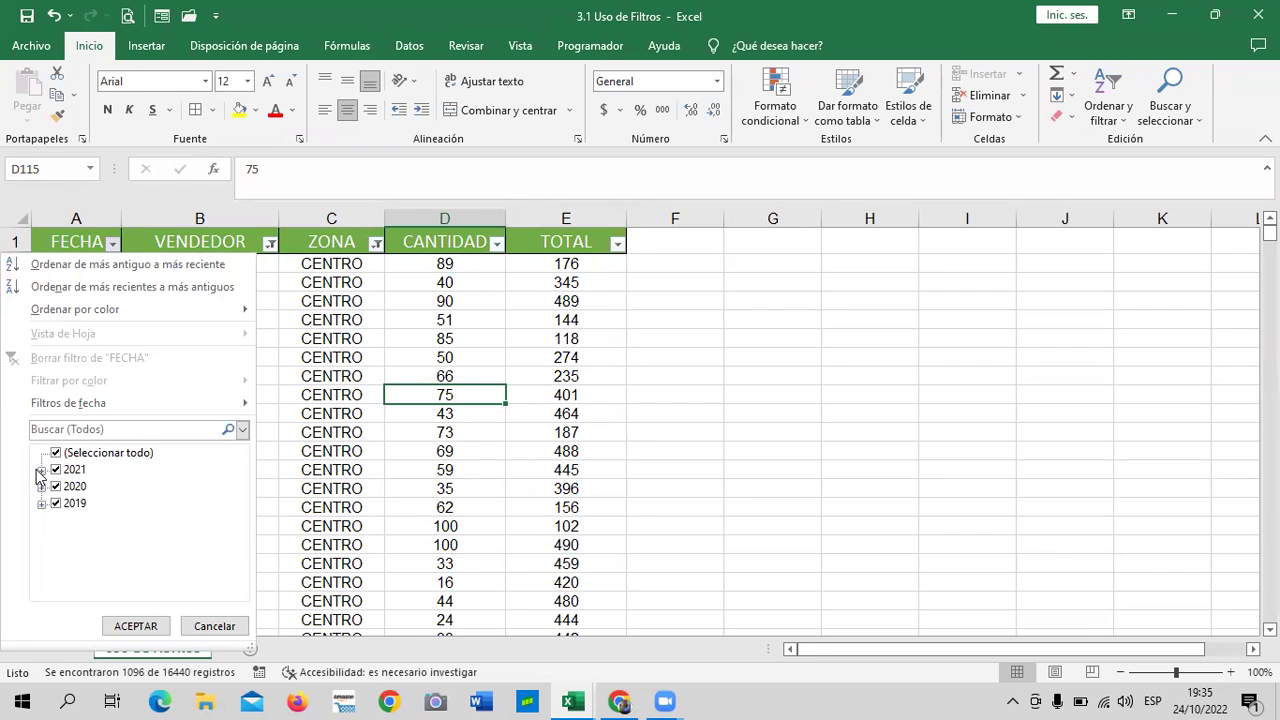
click(41, 470)
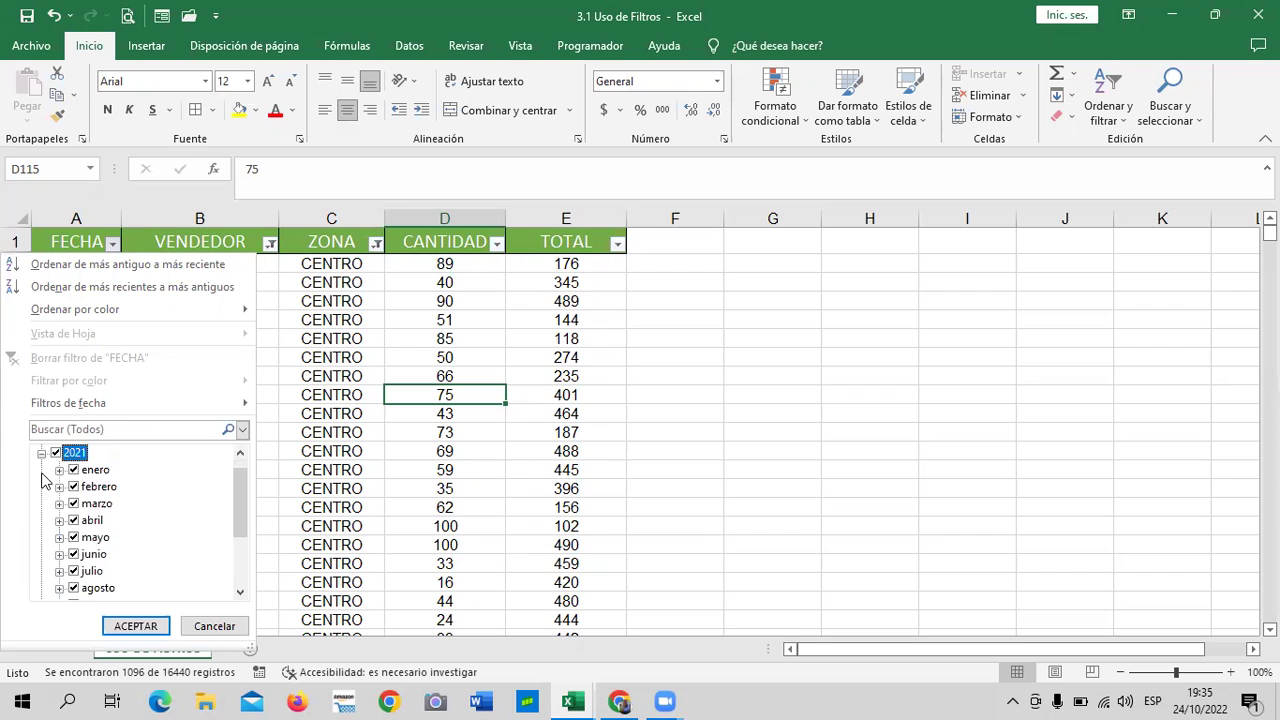
click(41, 455)
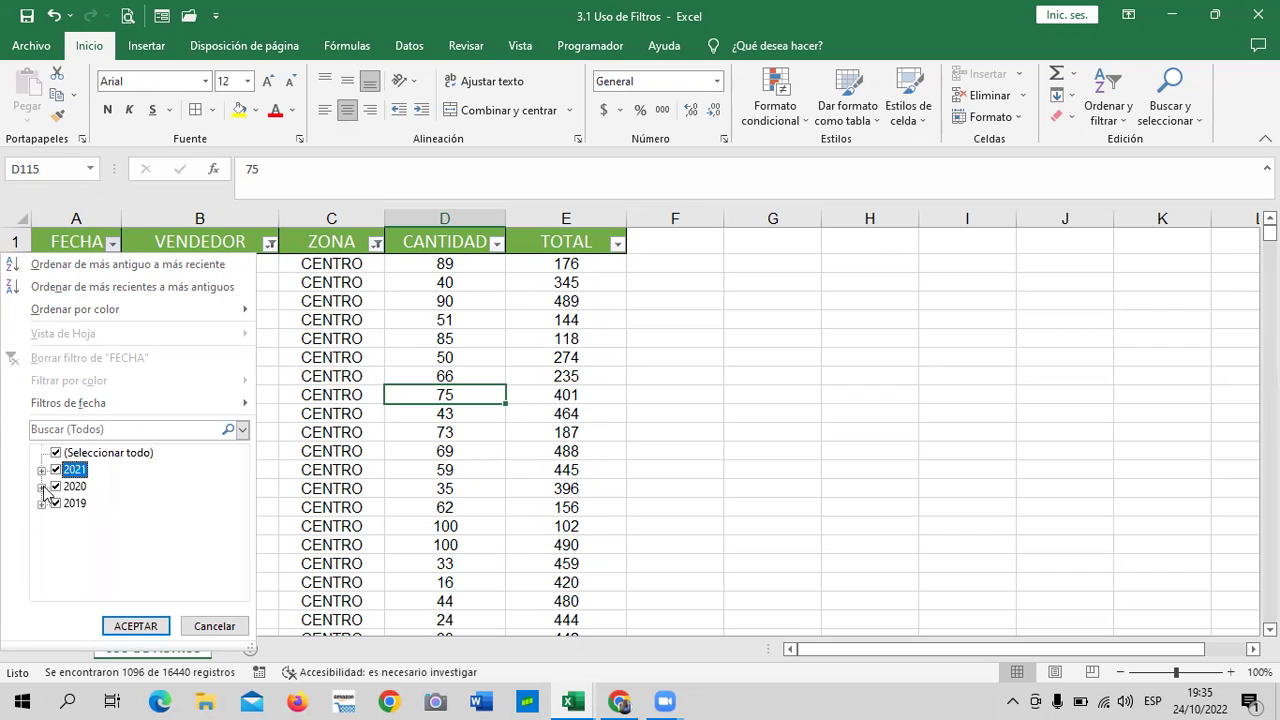
click(60, 452)
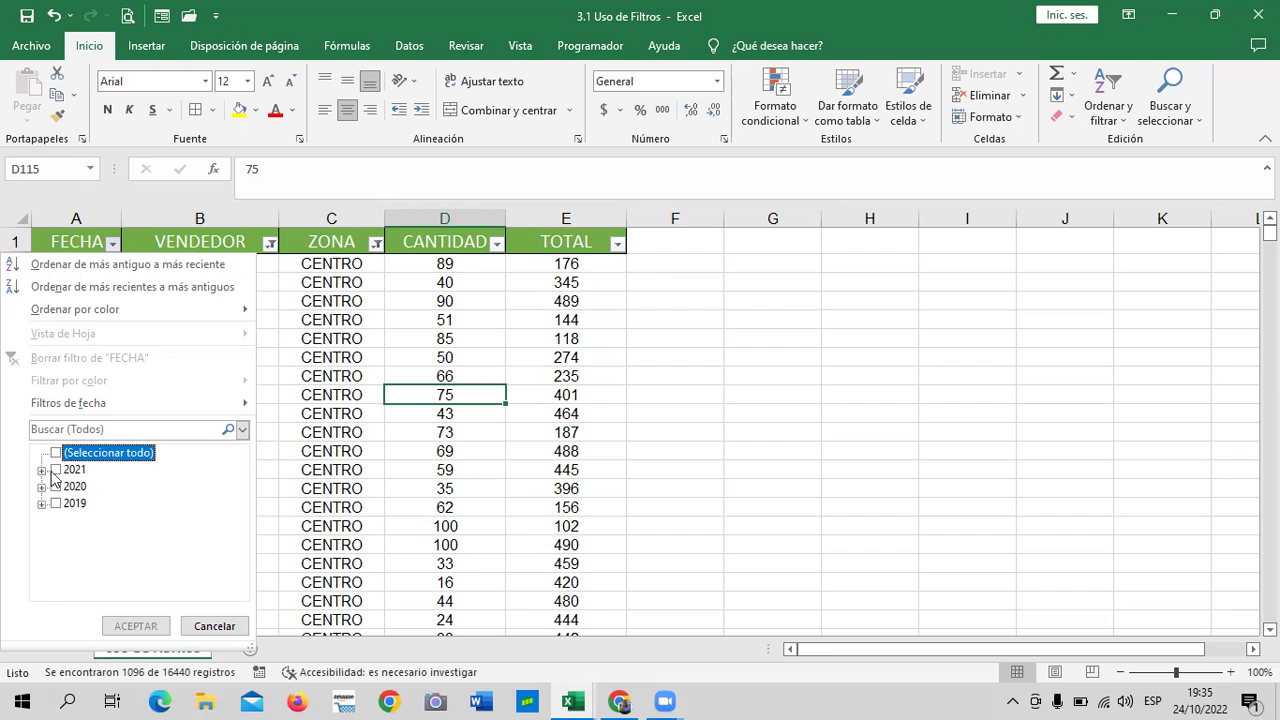
click(55, 470)
click(41, 470)
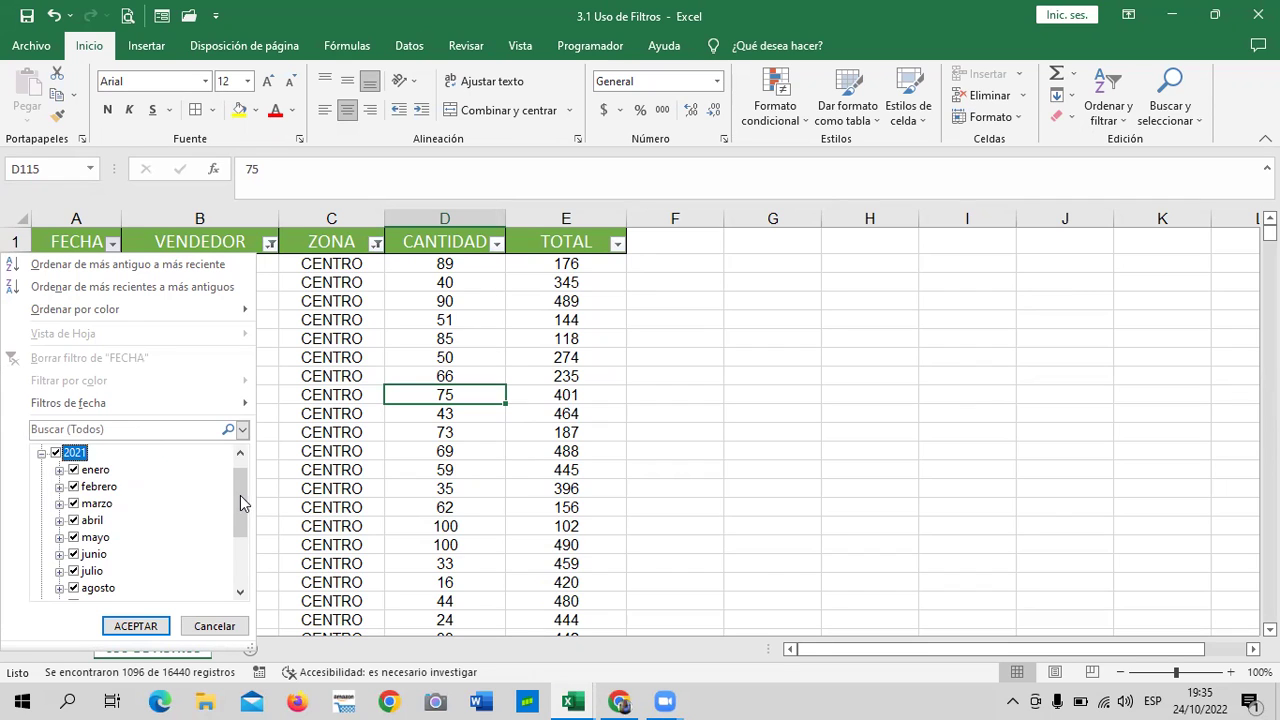
mouse_move(240, 495)
mouse_down()
mouse_move(236, 549)
mouse_move(236, 465)
mouse_move(236, 560)
mouse_up()
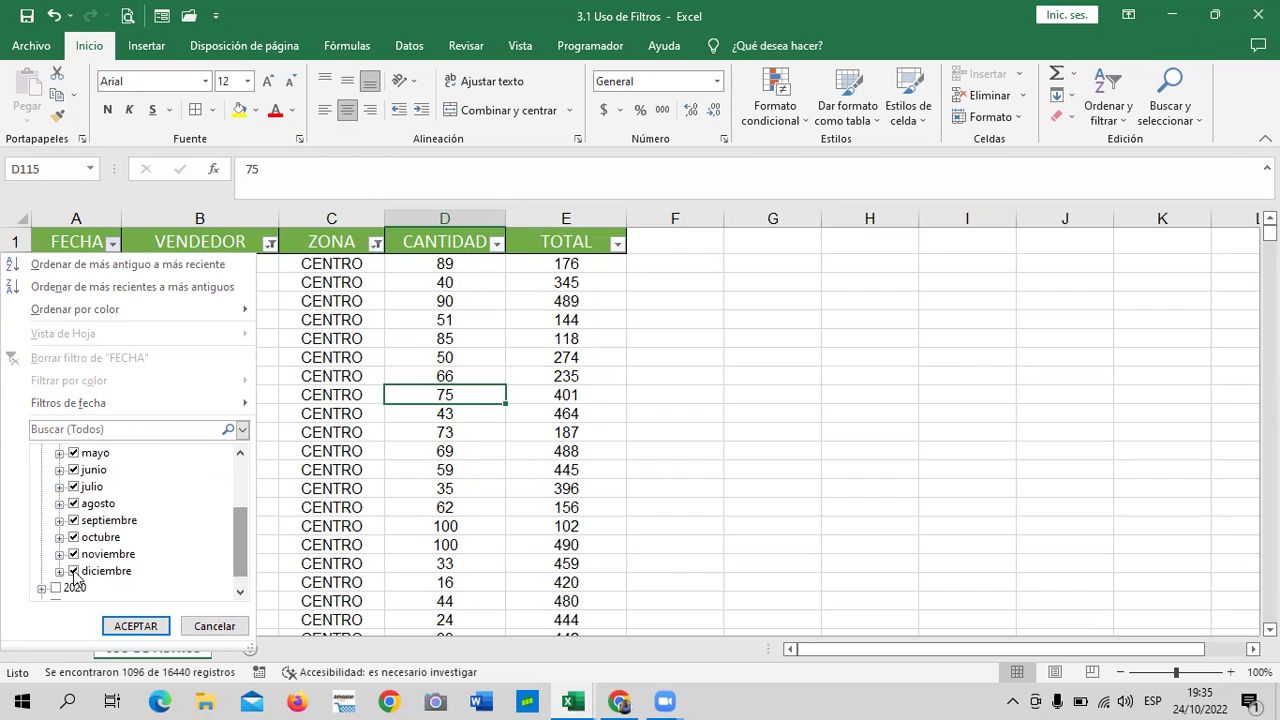
Untick enero 2021, and temporarily diciembre, in the FECHA month list.
click(78, 570)
scroll(80, 565, up, 1)
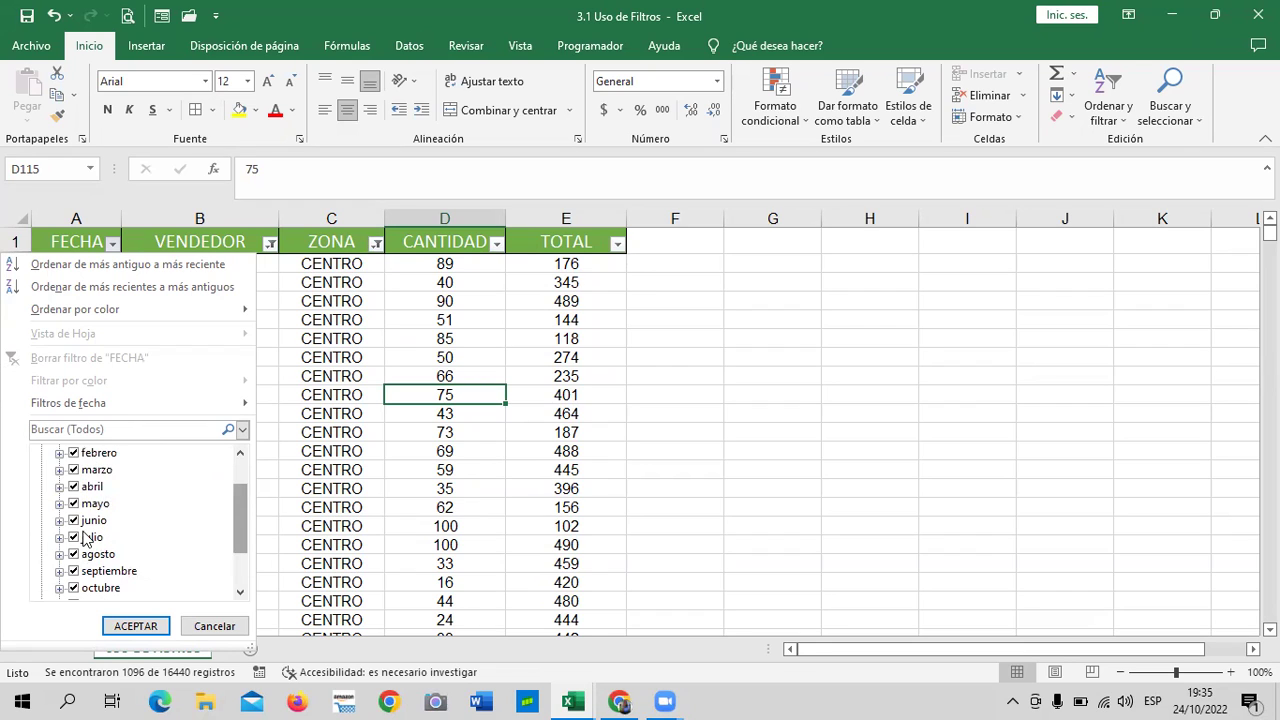
scroll(85, 545, up, 1)
click(73, 487)
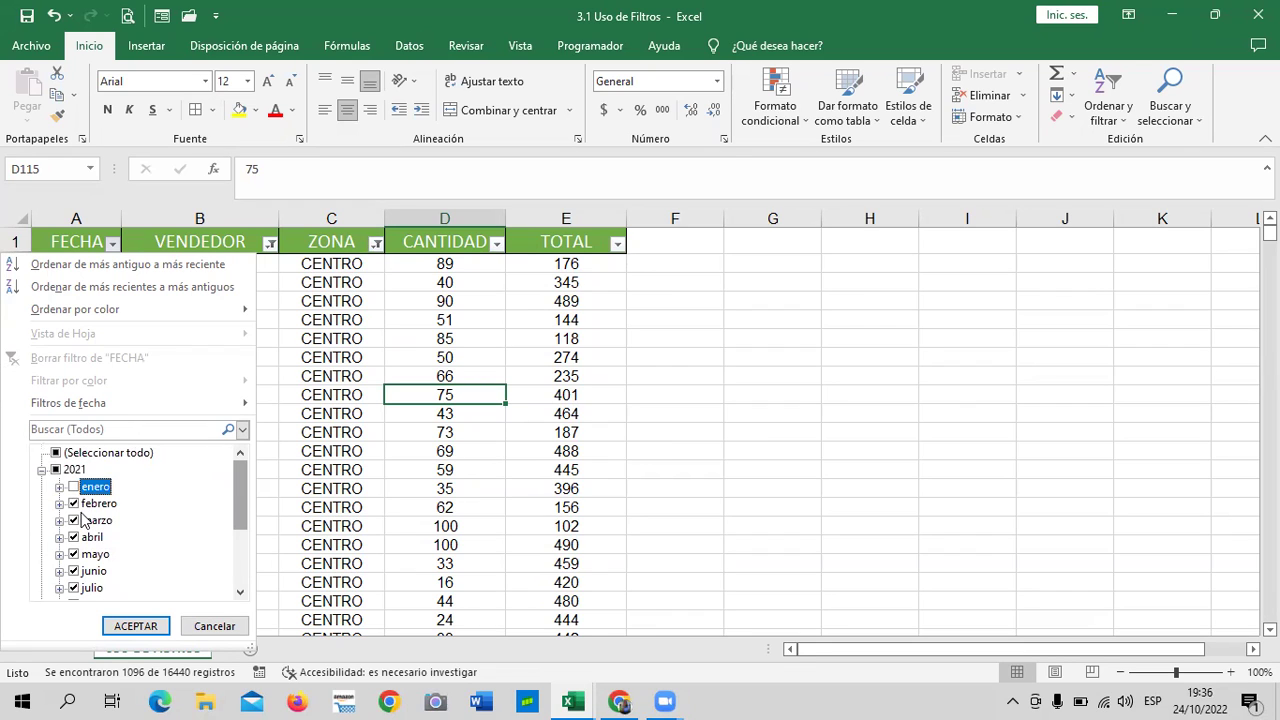
click(59, 487)
click(73, 453)
click(96, 468)
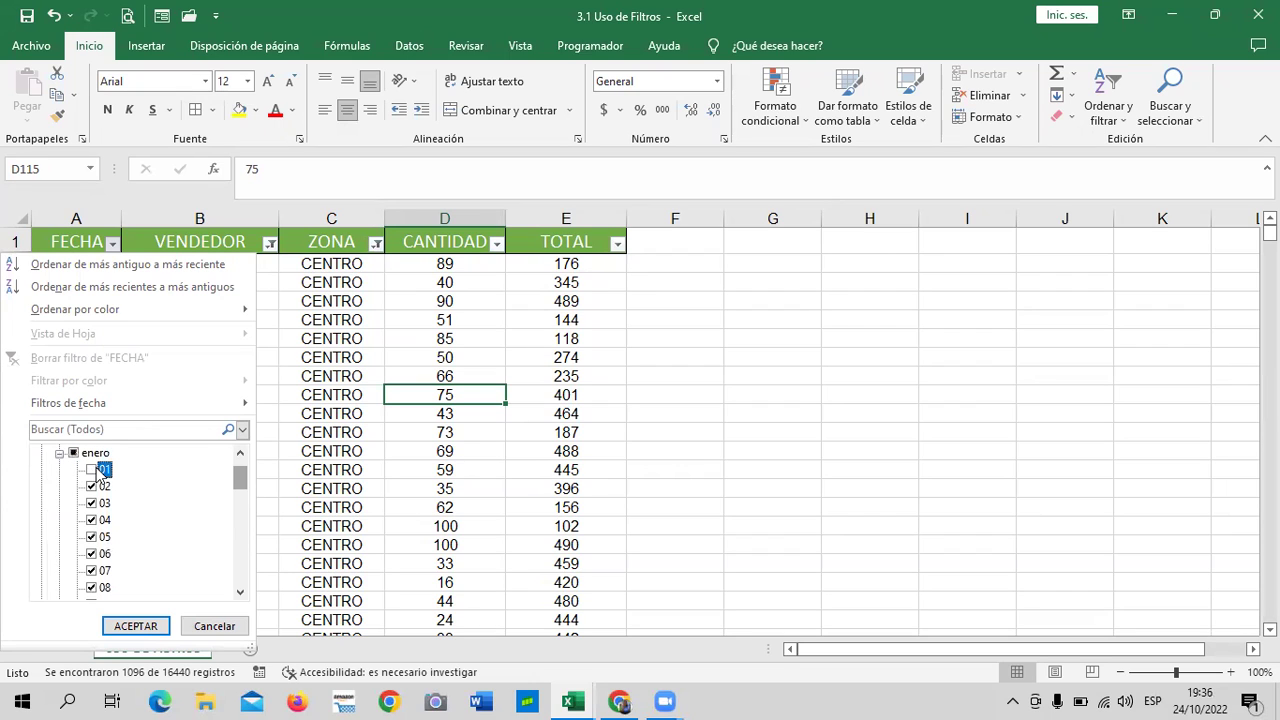
click(72, 453)
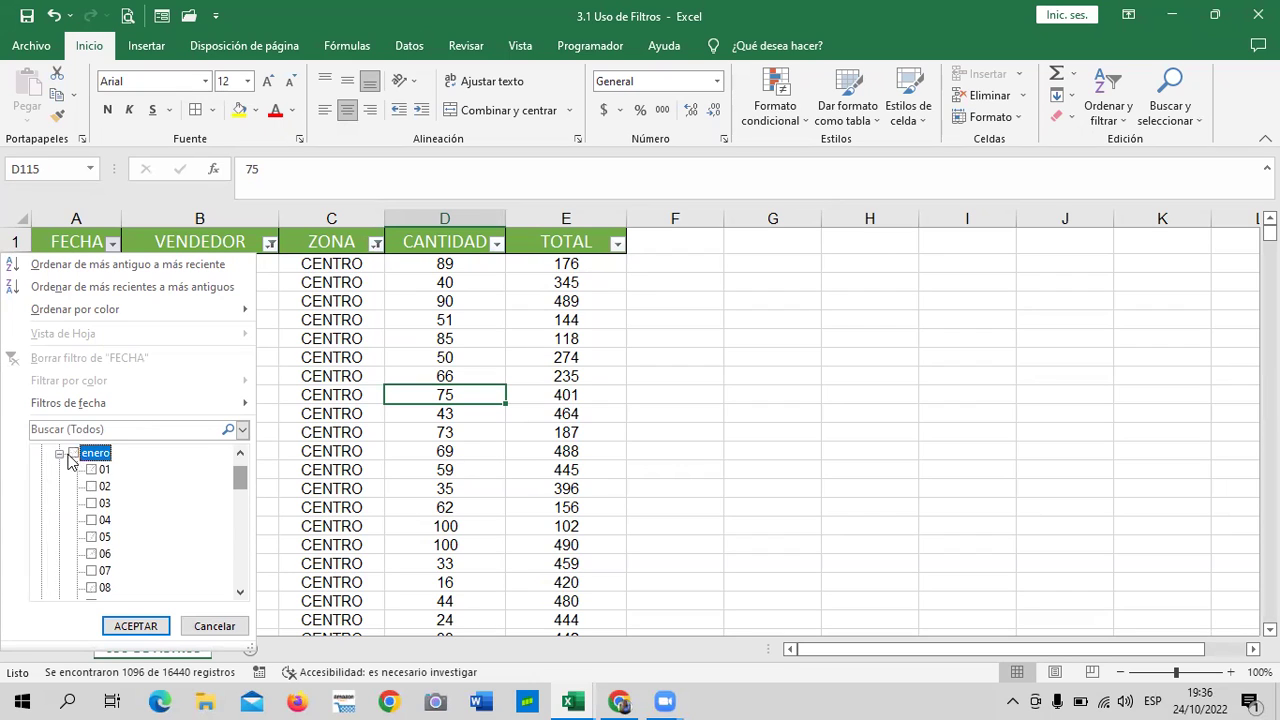
click(59, 453)
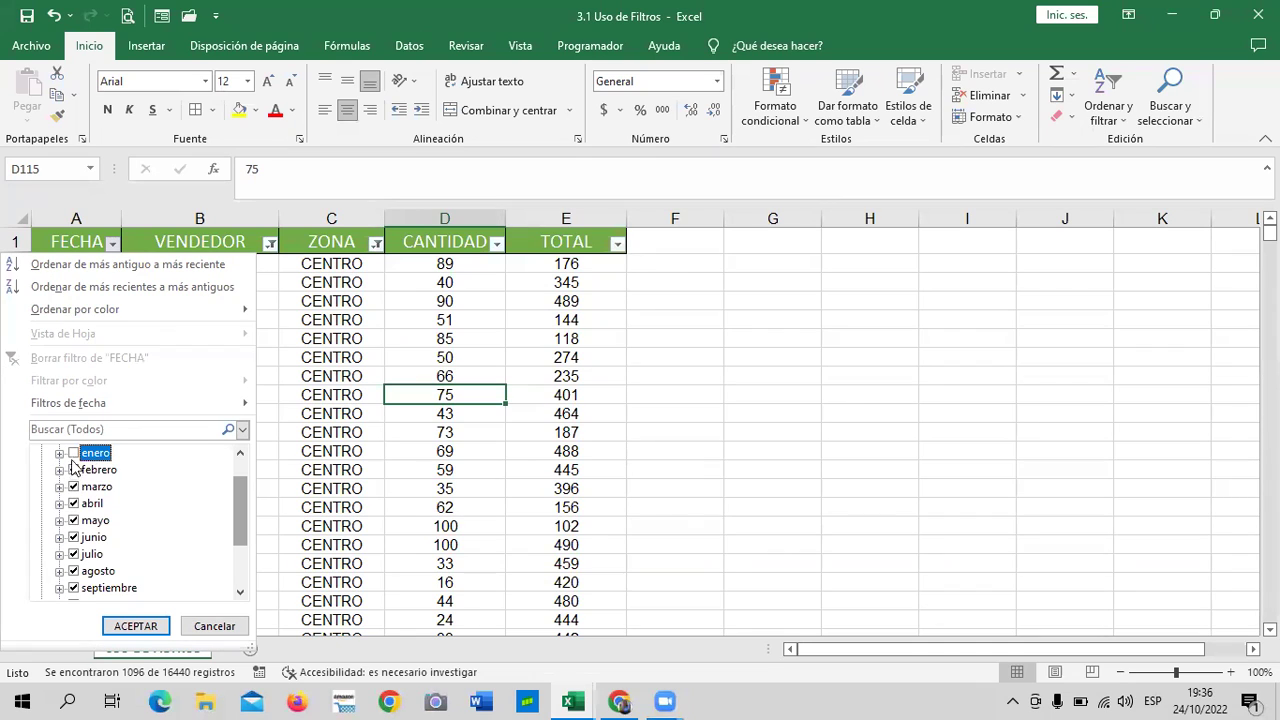
Untick the months febrero through agosto 2021 in the FECHA filter.
click(75, 472)
click(73, 487)
click(73, 503)
click(73, 520)
click(73, 537)
click(73, 554)
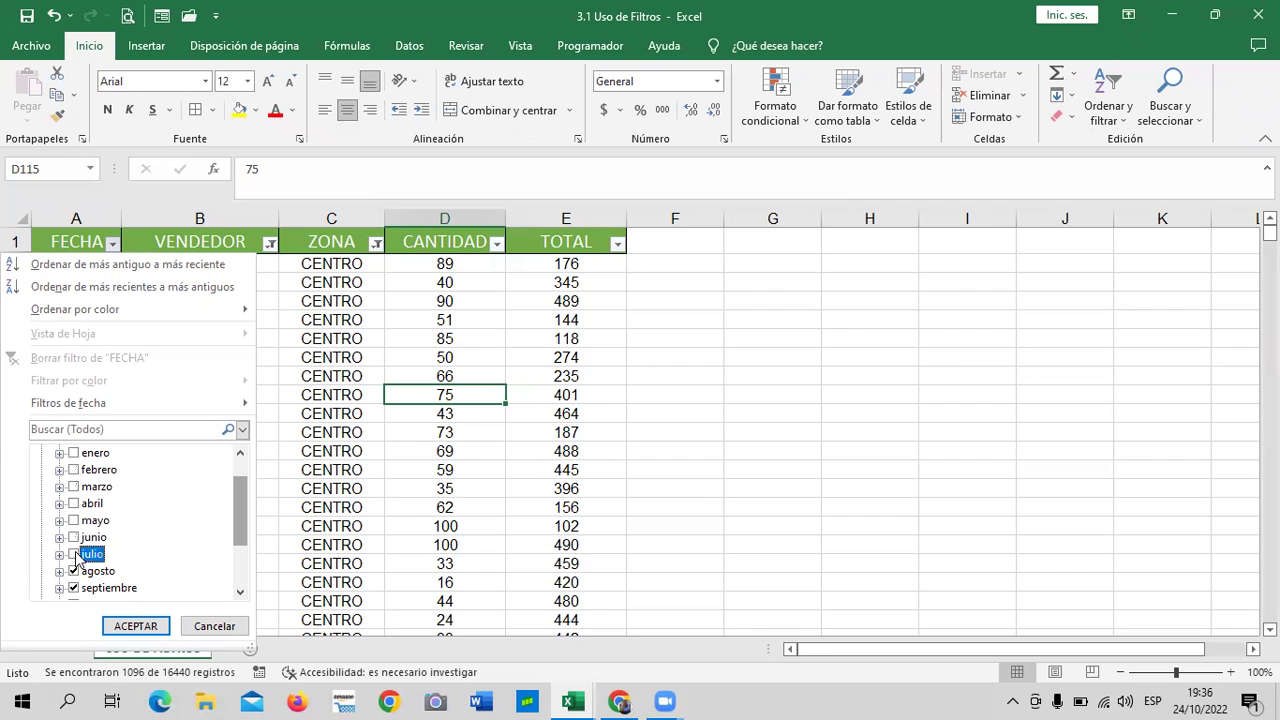
click(73, 571)
Untick septiembre to noviembre, keep only diciembre 2021, and apply, leaving 31 records.
drag(237, 535, 238, 556)
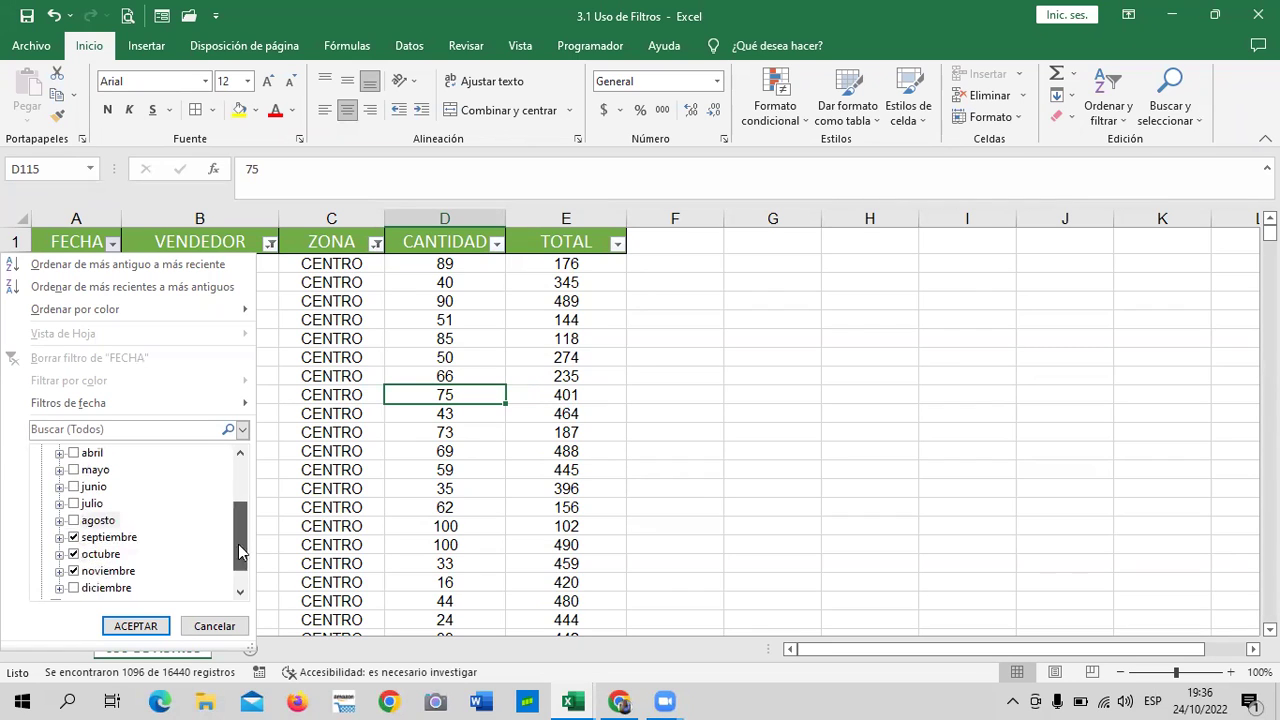
click(73, 537)
click(73, 554)
click(73, 571)
click(73, 588)
drag(237, 562, 240, 585)
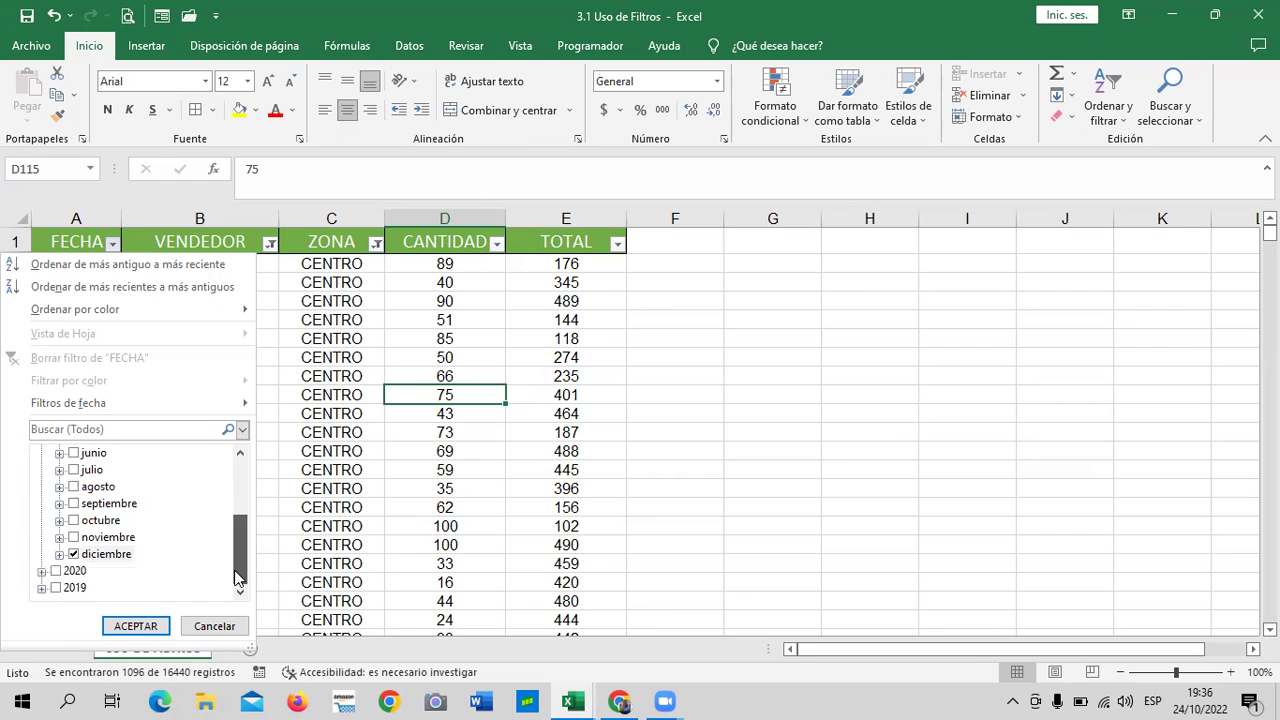
click(135, 626)
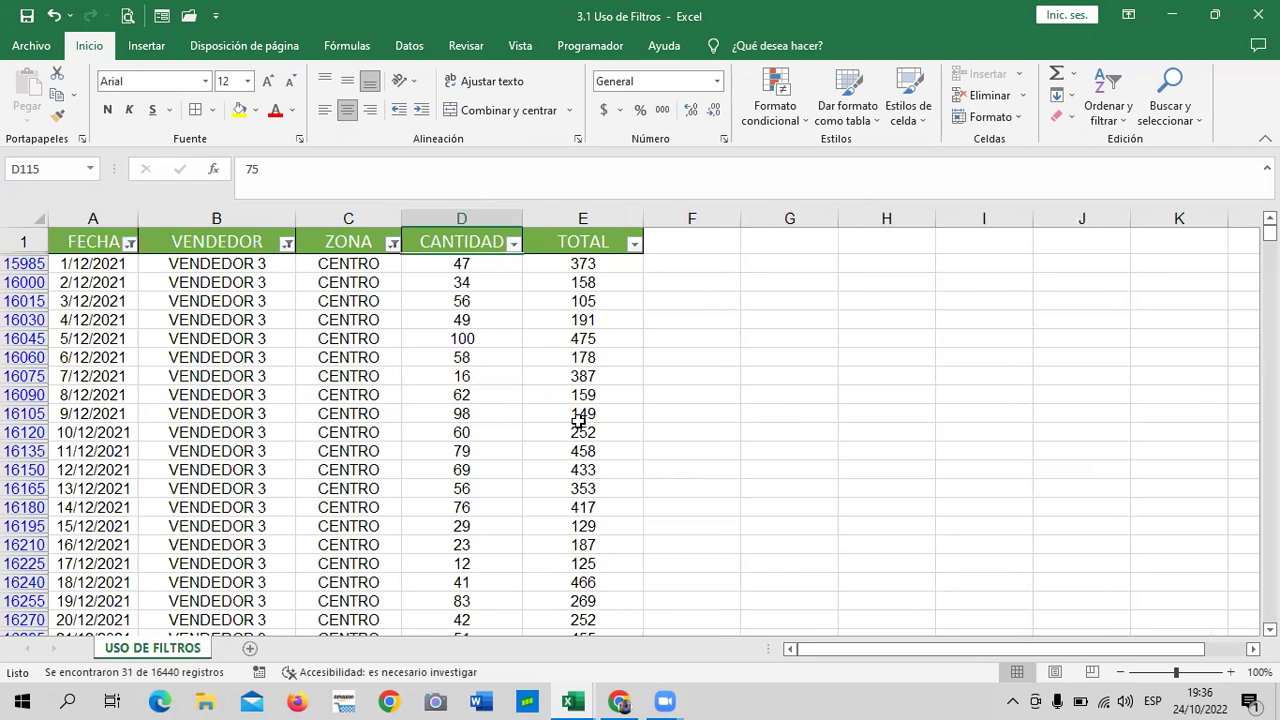
Scroll through the 31 December results and select a VENDEDOR 3 cell.
scroll(463, 374, down, 1)
scroll(420, 403, down, 3)
scroll(419, 413, down, 3)
scroll(419, 413, up, 2)
scroll(420, 415, up, 4)
scroll(421, 419, up, 1)
click(745, 324)
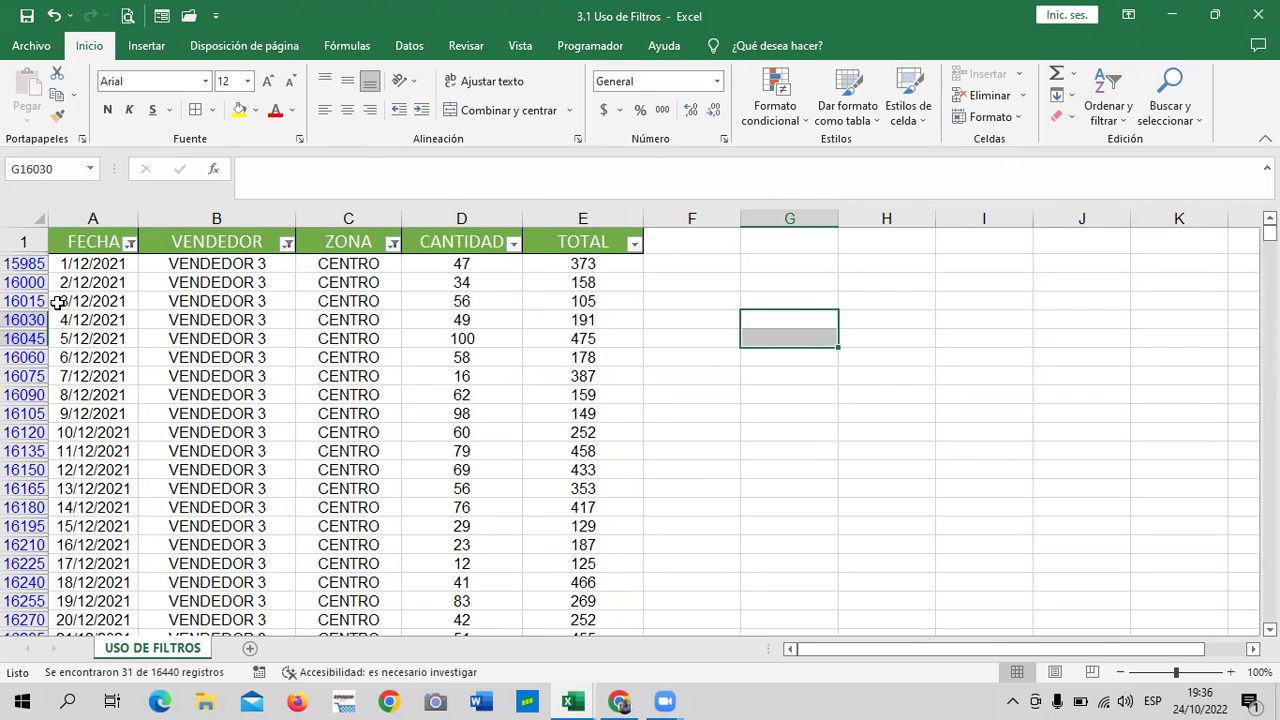
click(20, 241)
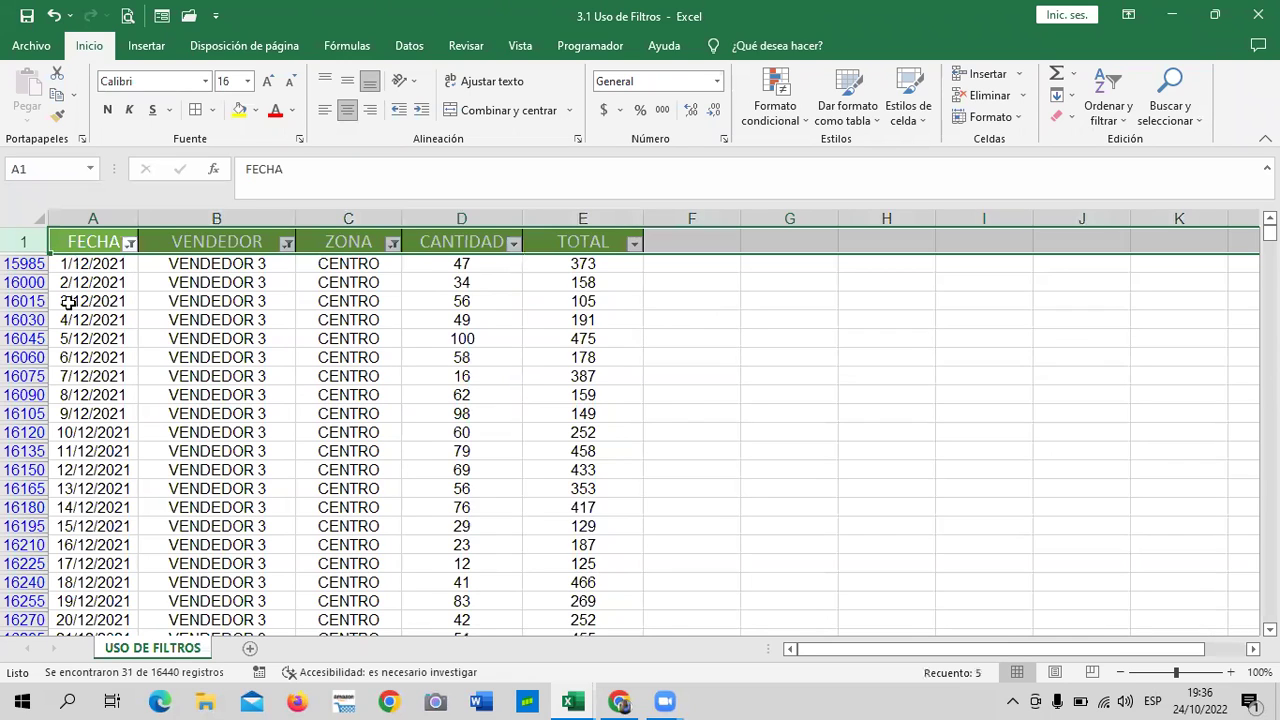
click(240, 338)
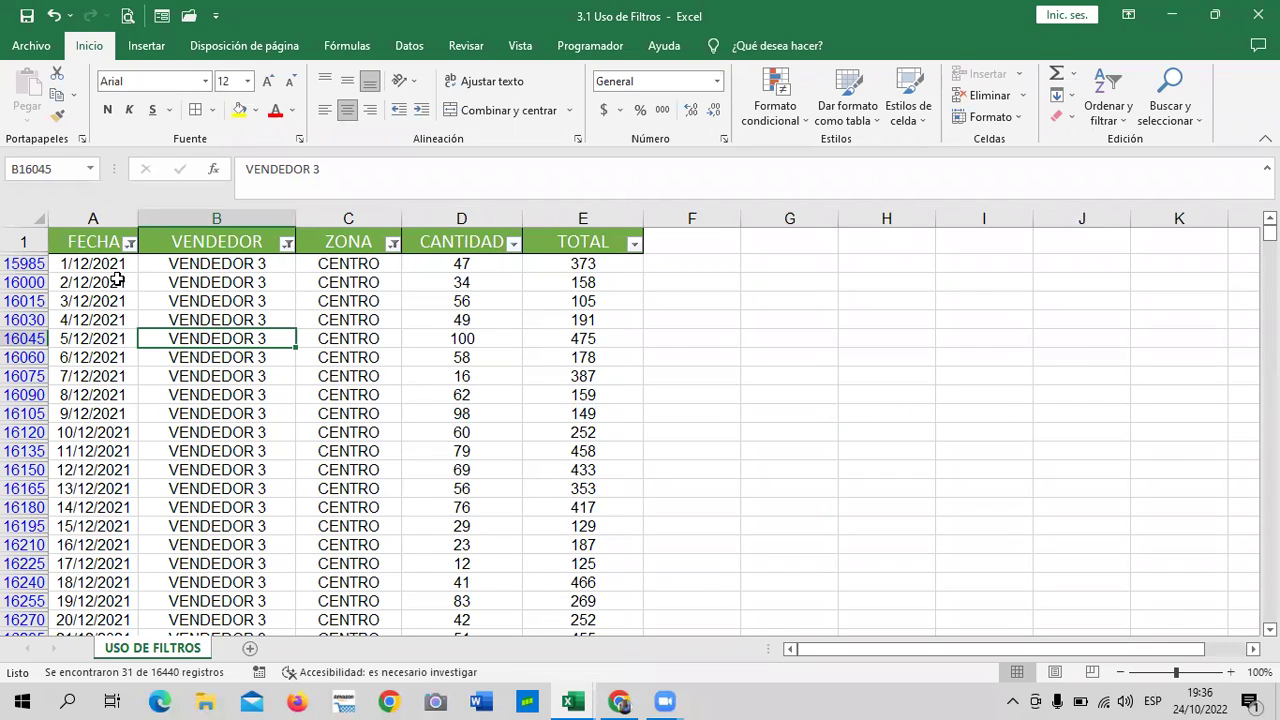
Check the last filtered row, 31/12/2021, then bring up the FECHA filter choices.
scroll(175, 290, down, 3)
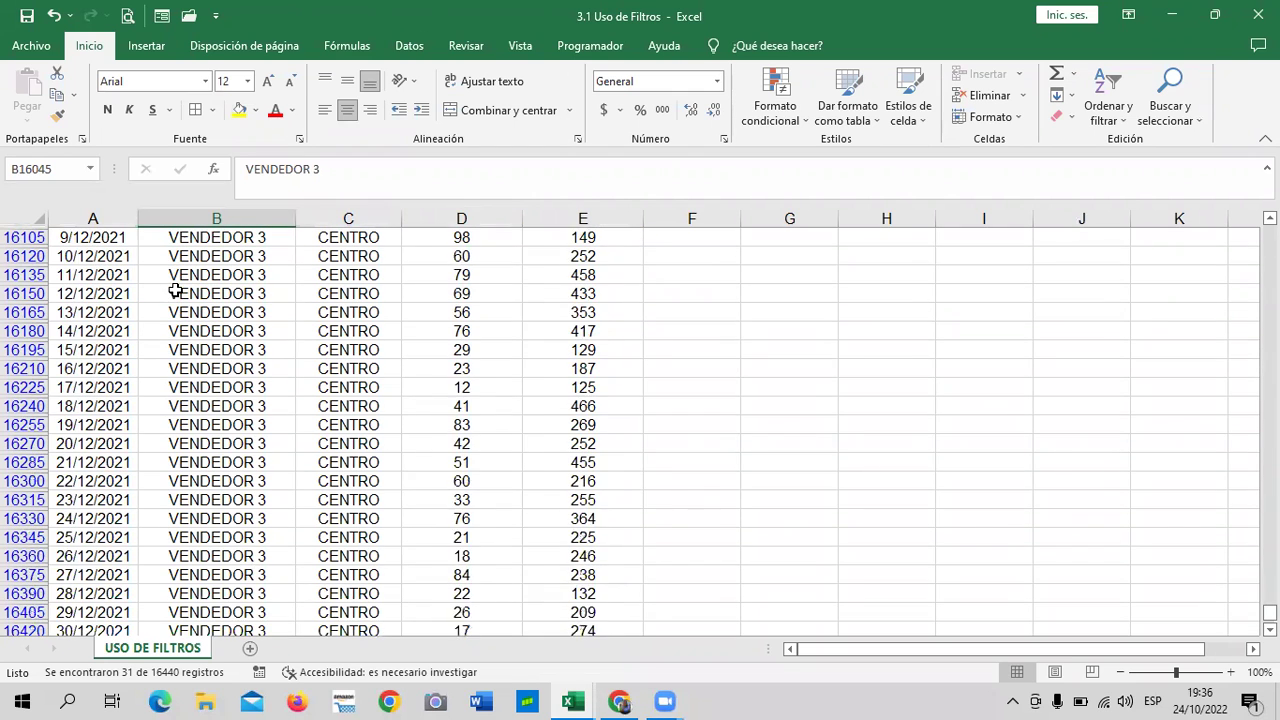
scroll(143, 357, down, 2)
scroll(107, 481, up, 2)
scroll(90, 420, up, 2)
scroll(69, 331, up, 2)
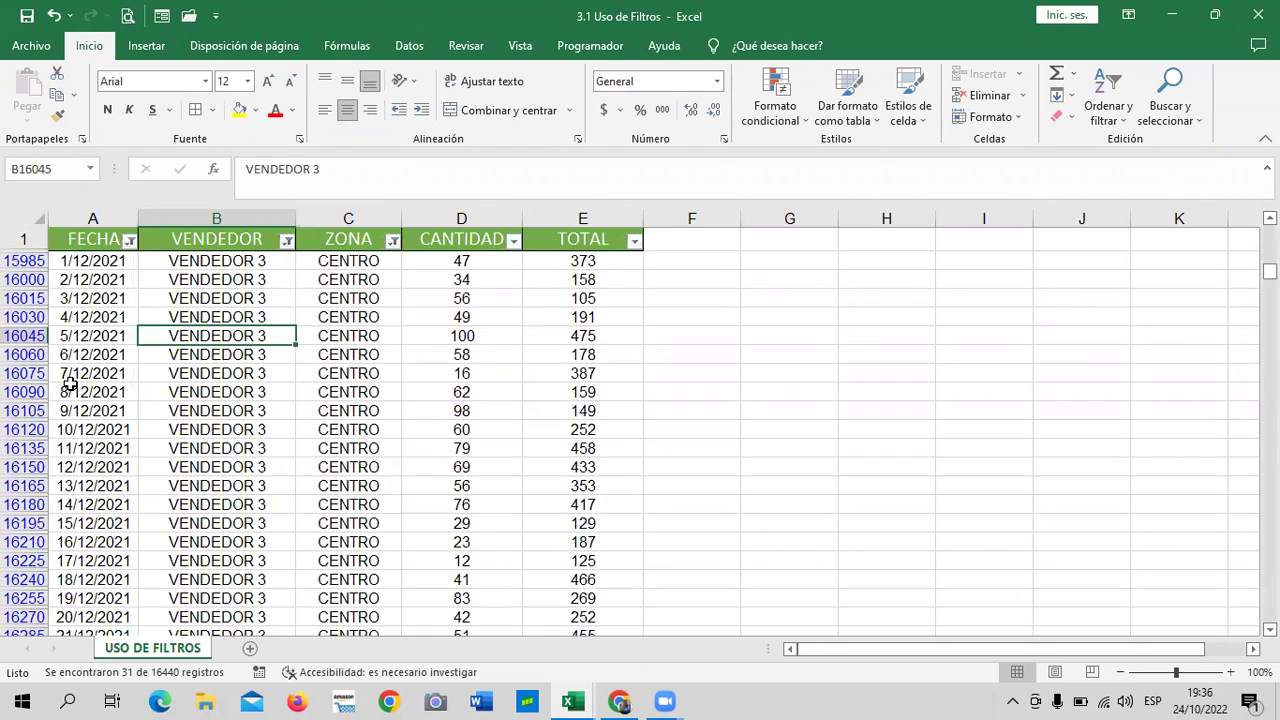
scroll(70, 383, down, 3)
scroll(50, 590, down, 2)
click(17, 537)
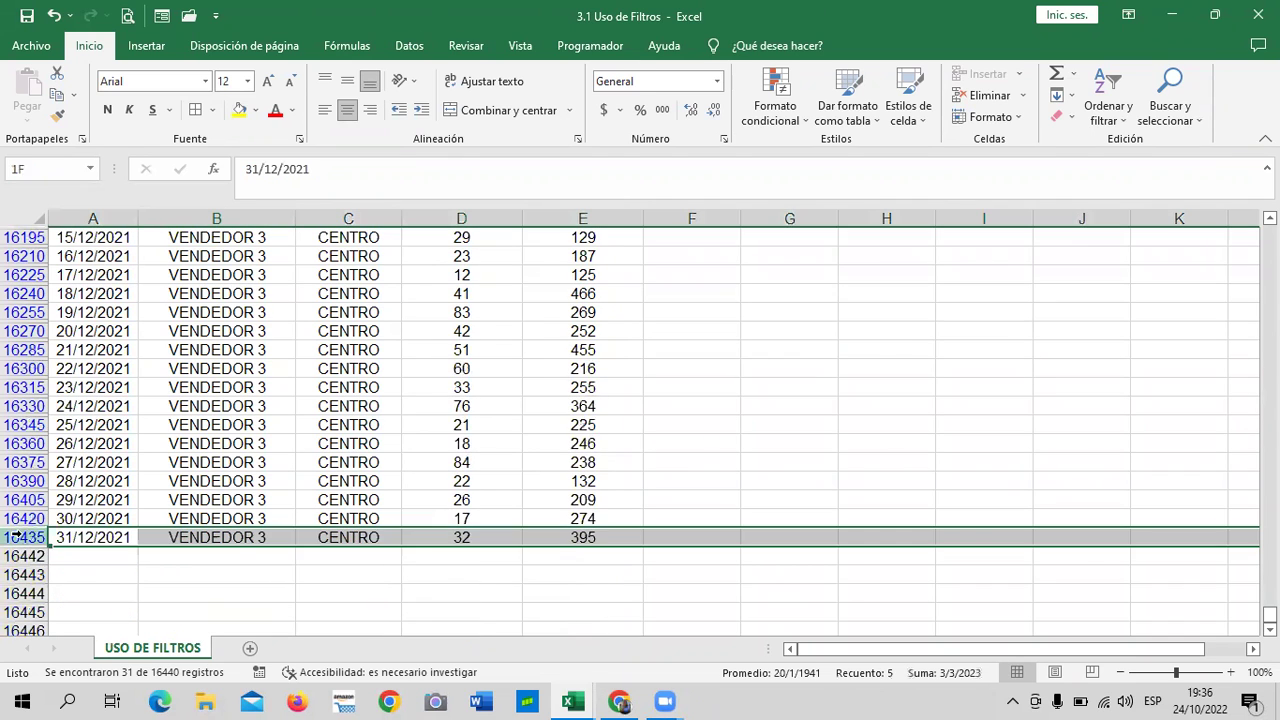
scroll(291, 476, up, 2)
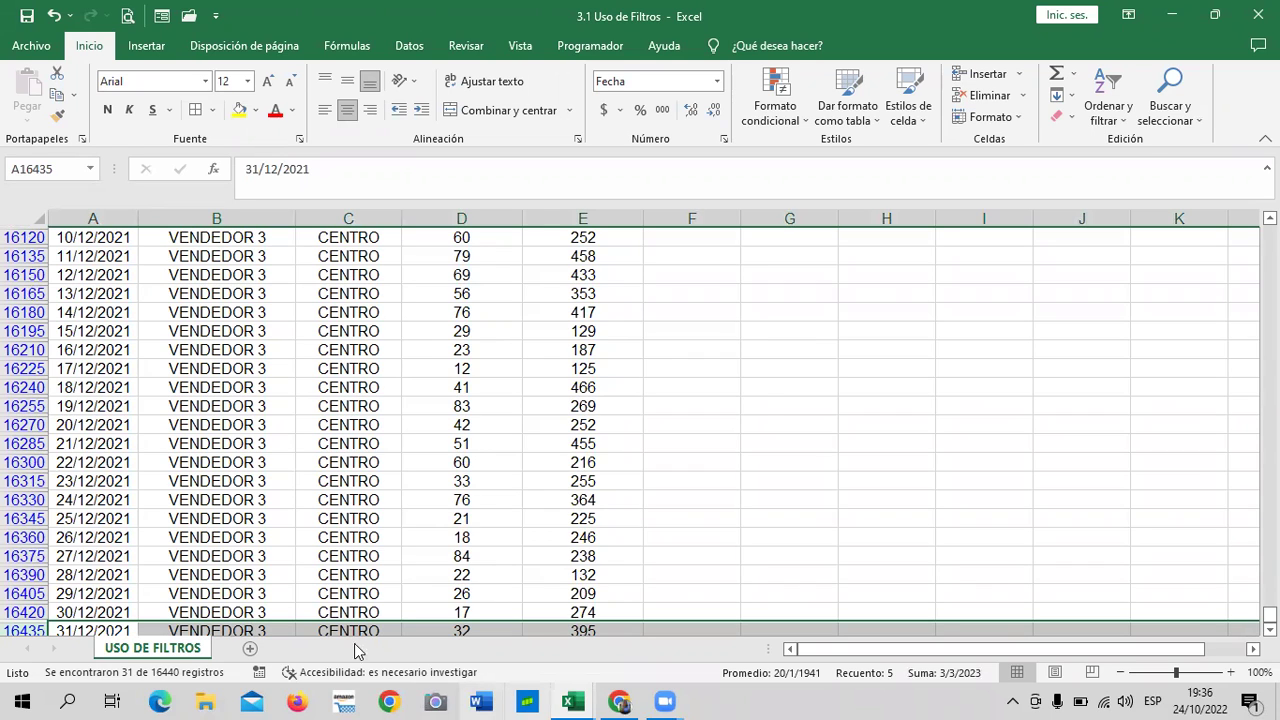
click(784, 385)
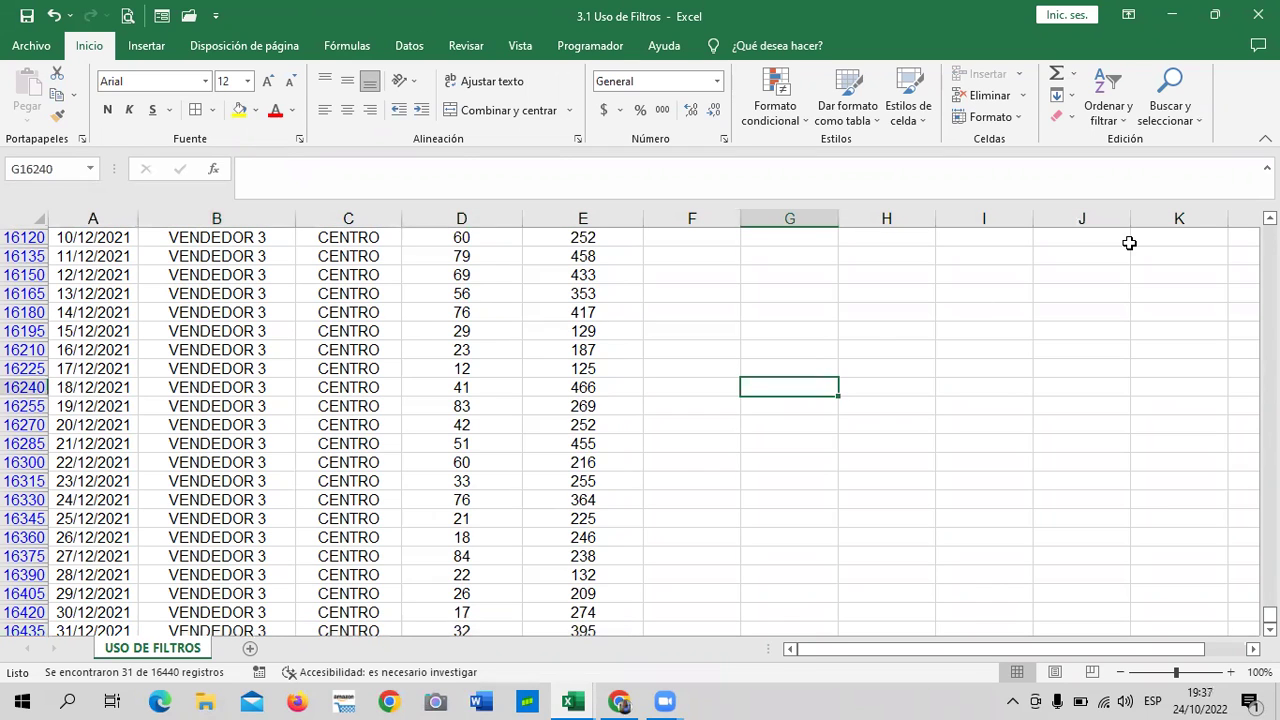
click(272, 386)
scroll(311, 380, up, 3)
scroll(311, 380, up, 1)
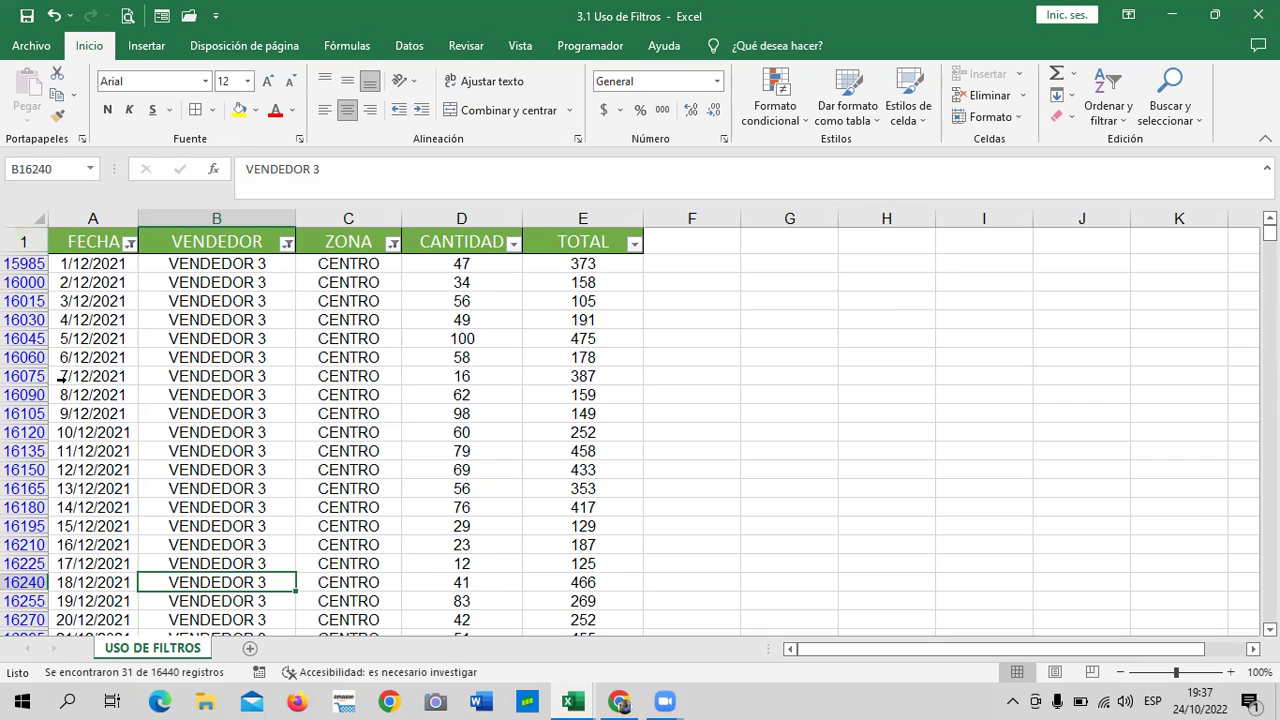
click(127, 242)
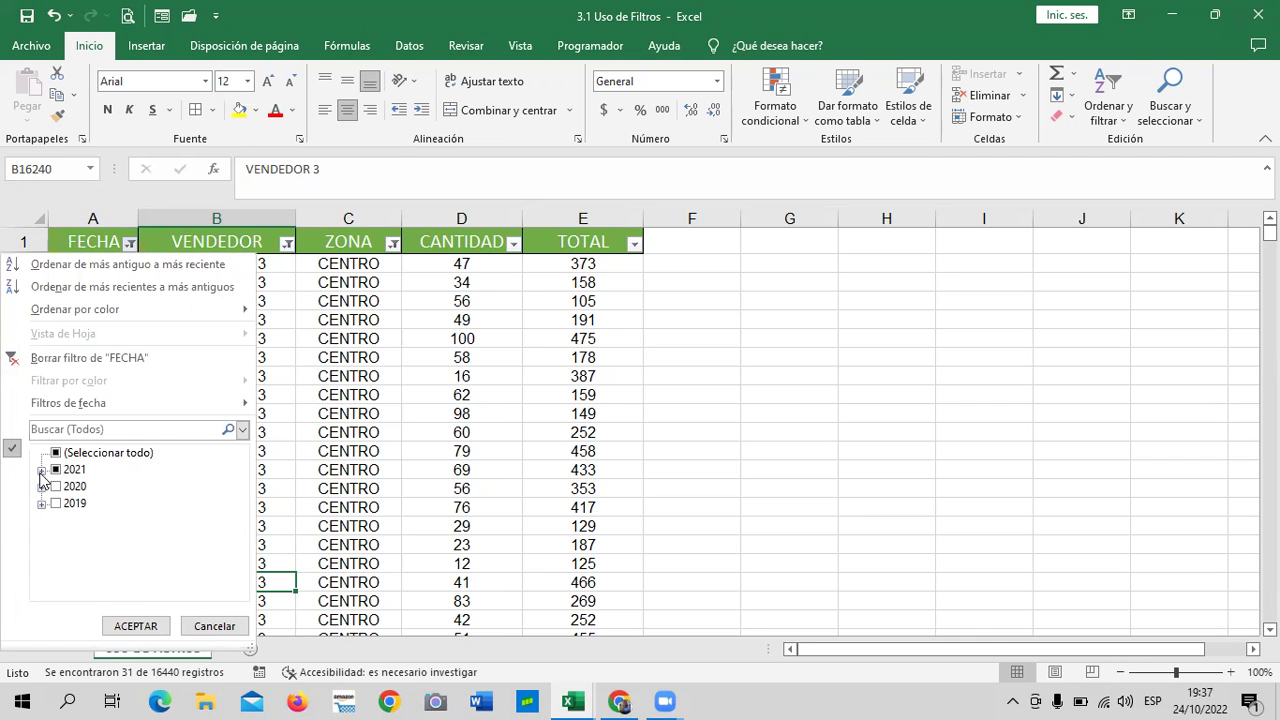
Expand 2021 and diciembre in the FECHA list to inspect December's individual days.
click(42, 470)
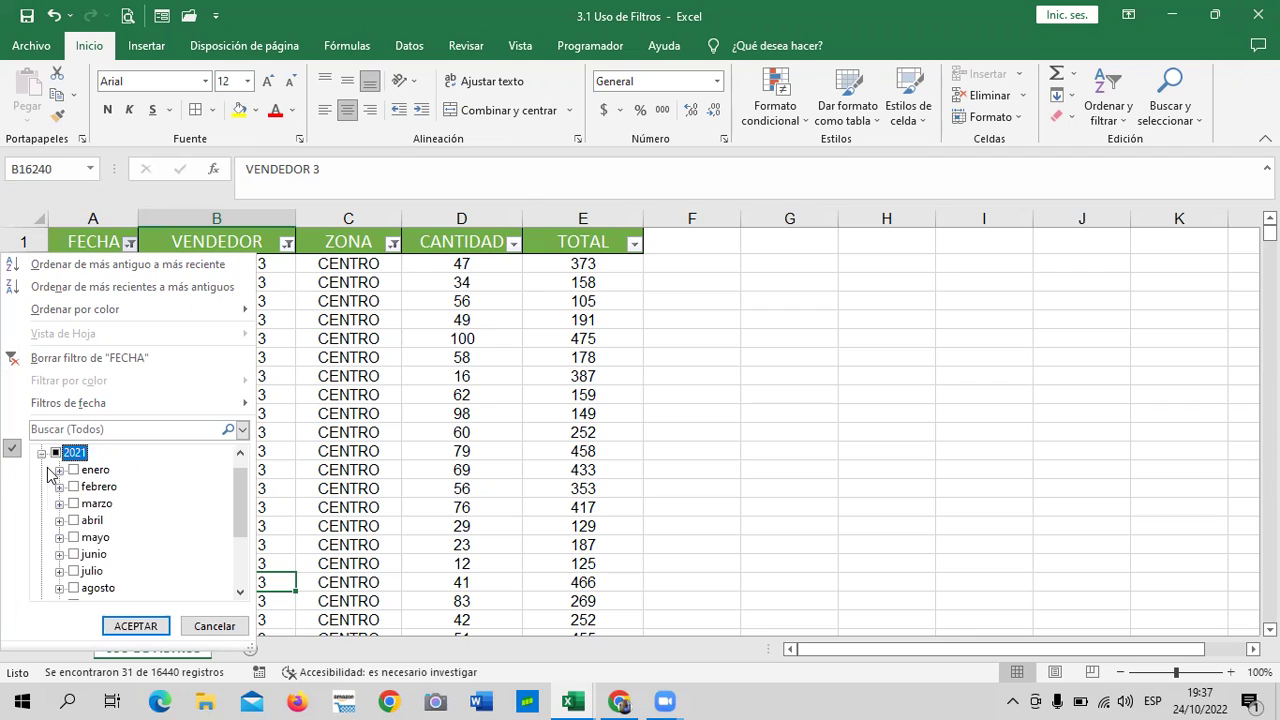
click(42, 454)
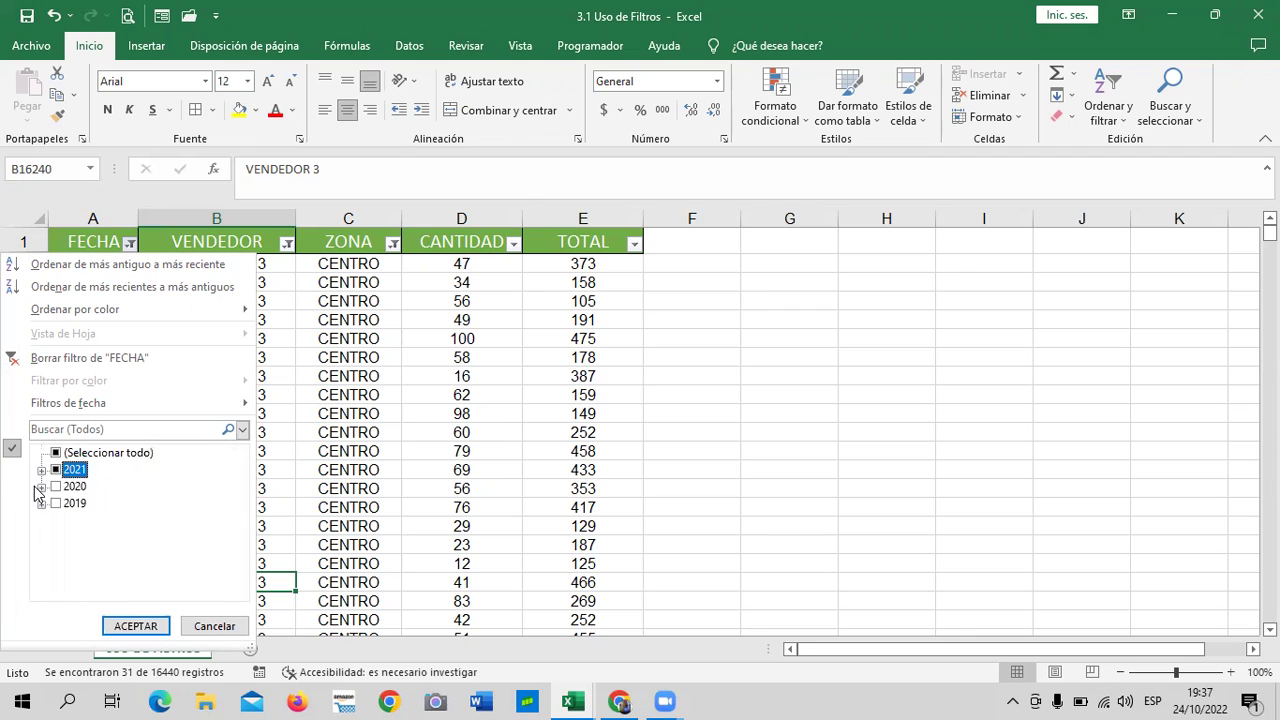
click(43, 470)
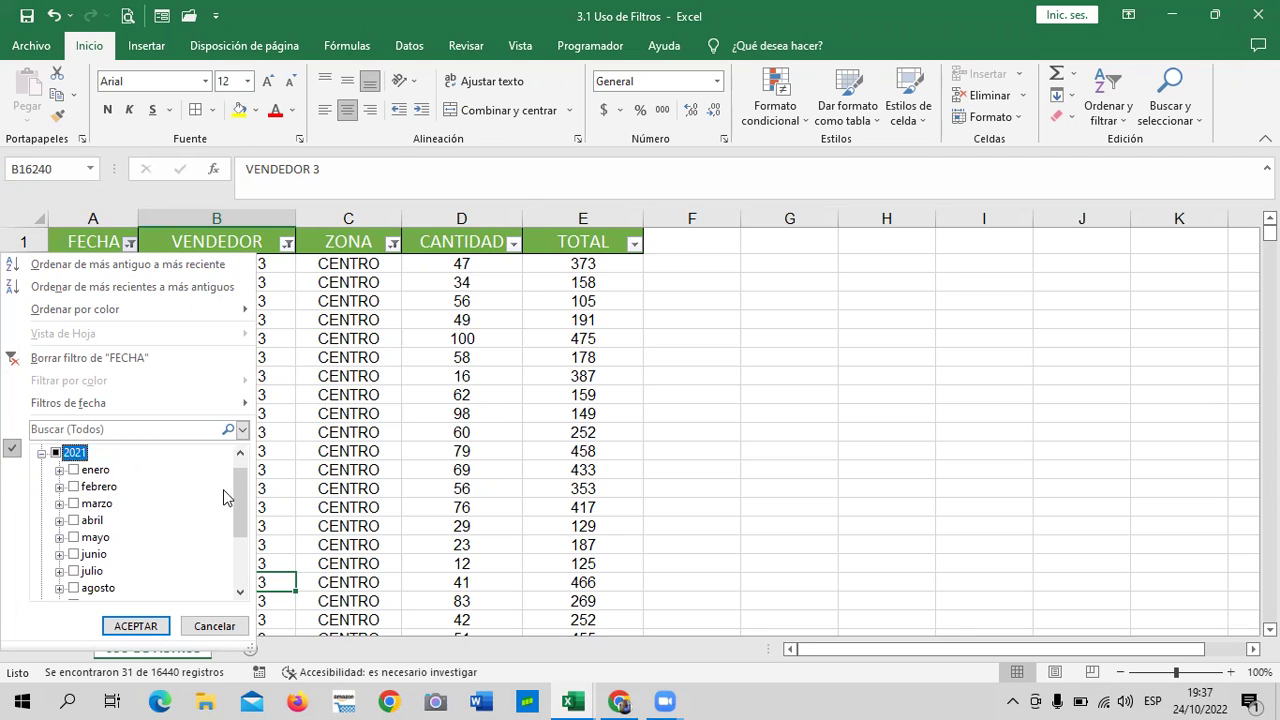
scroll(243, 497, down, 2)
scroll(241, 500, up, 2)
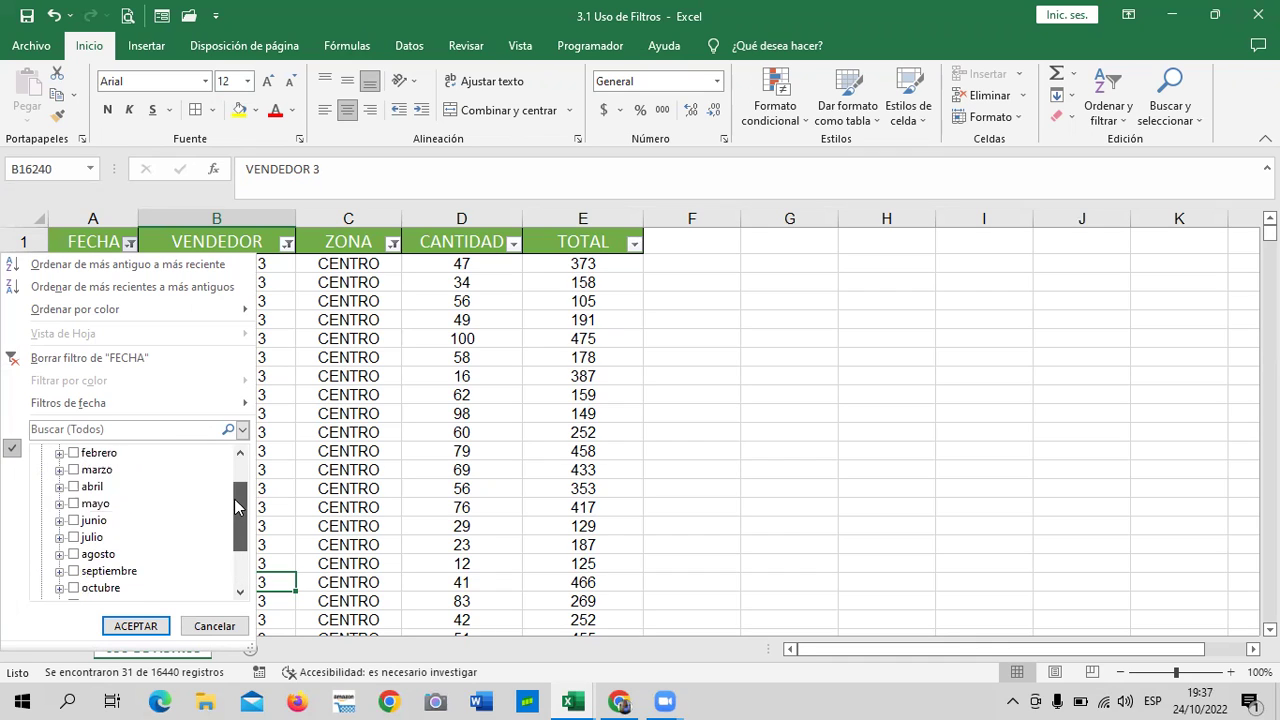
scroll(241, 490, up, 1)
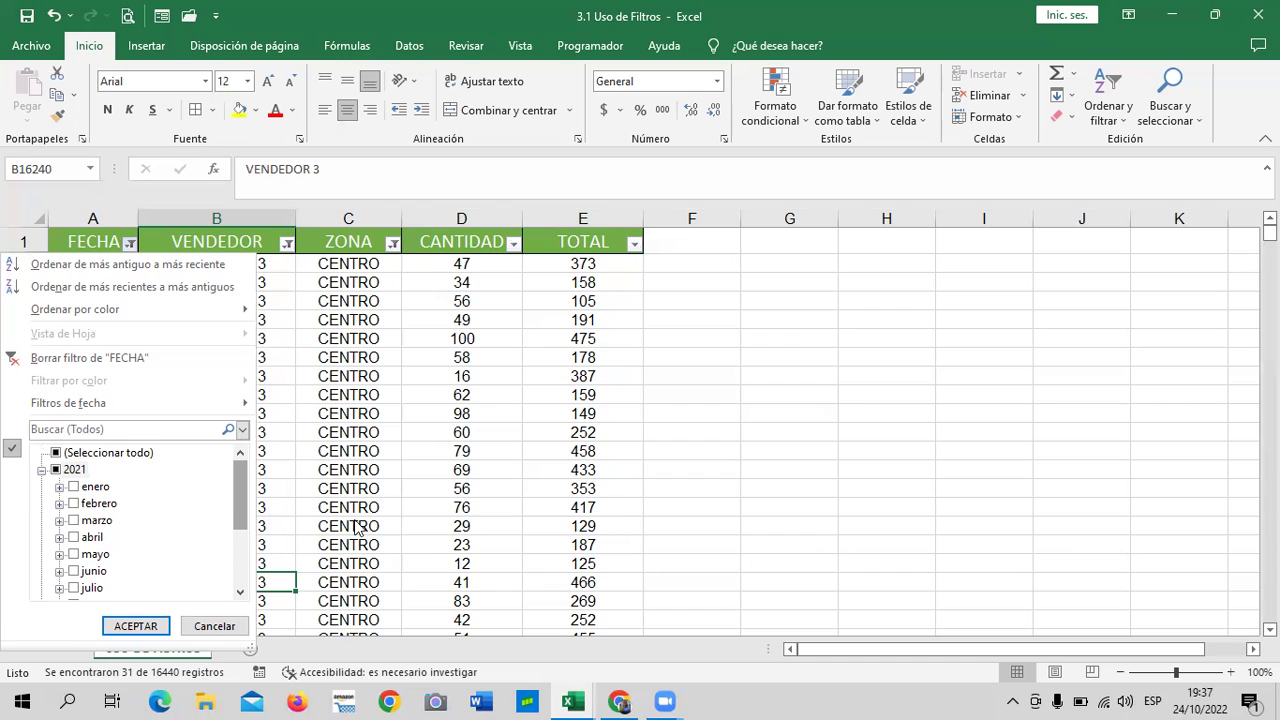
drag(242, 500, 243, 550)
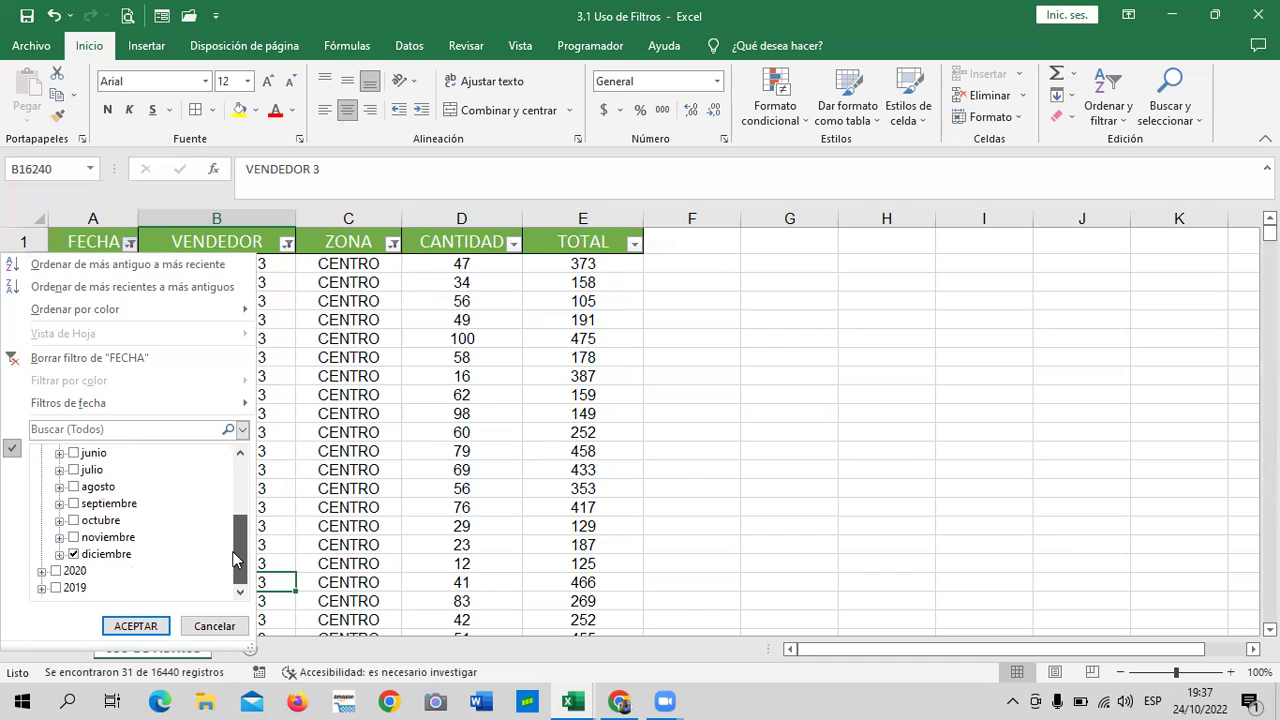
click(59, 554)
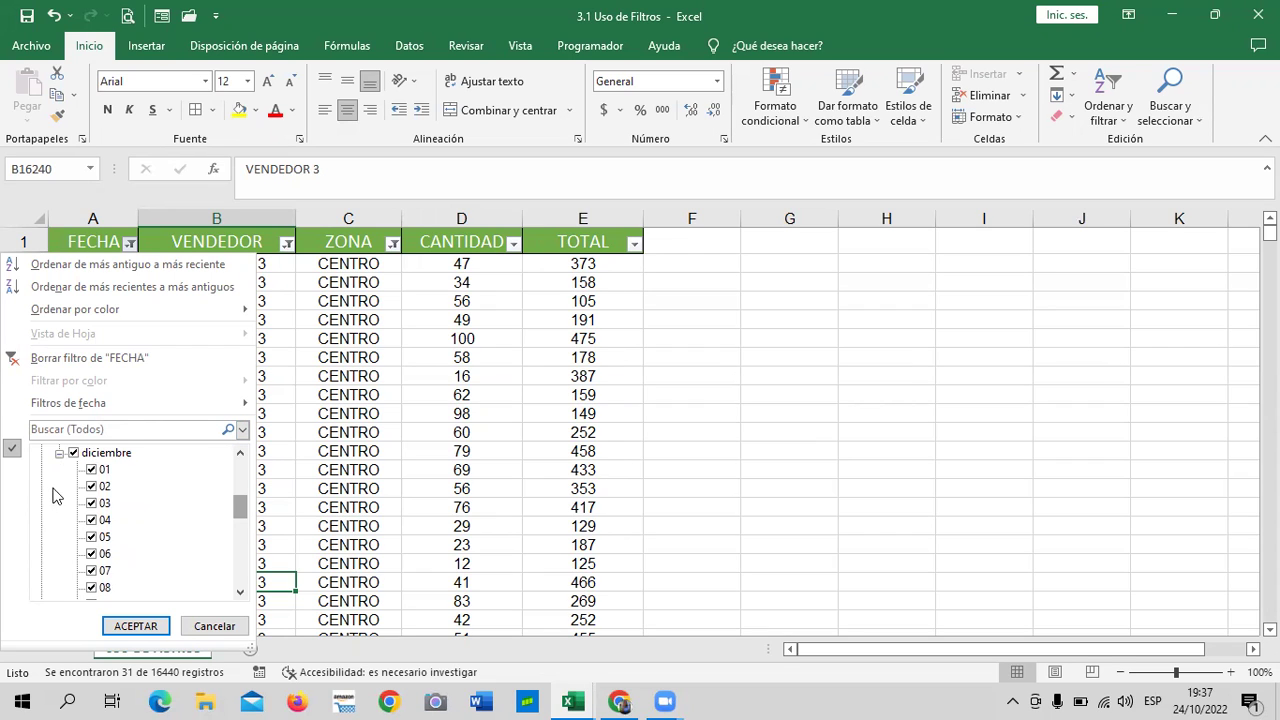
mouse_move(238, 512)
mouse_down()
mouse_move(241, 588)
mouse_move(243, 482)
mouse_move(243, 519)
mouse_move(241, 500)
mouse_up()
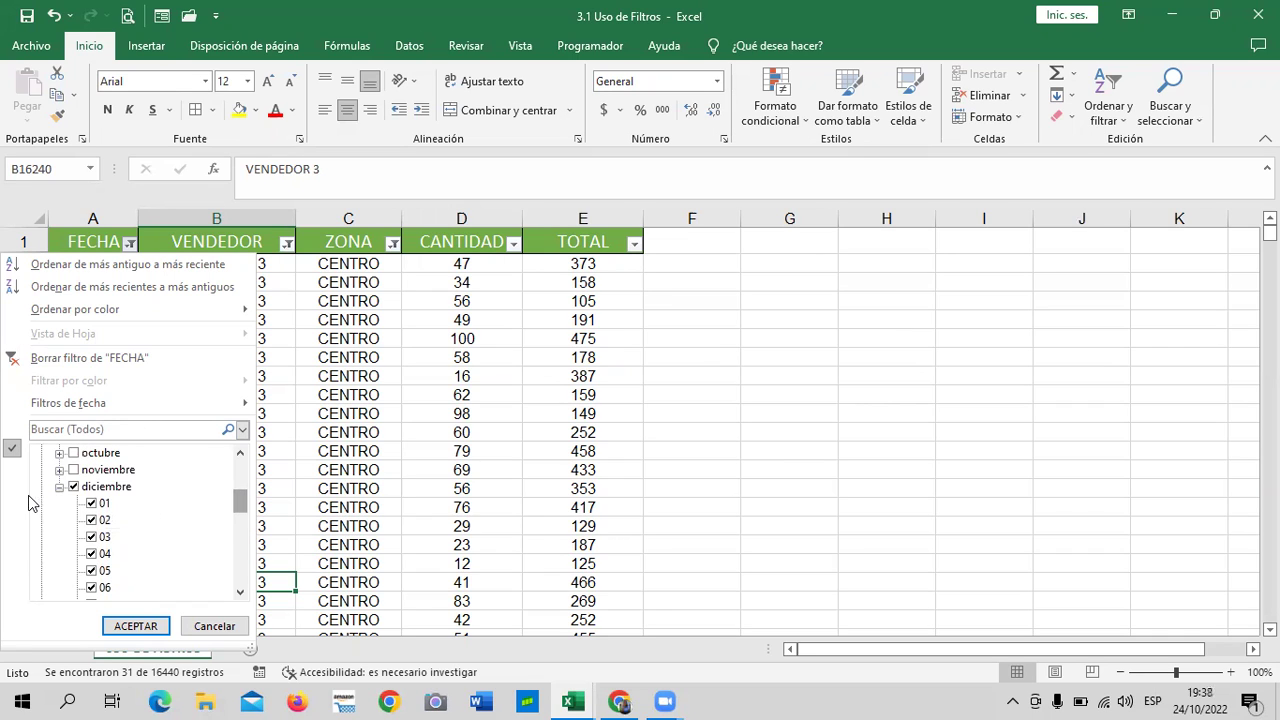
click(60, 487)
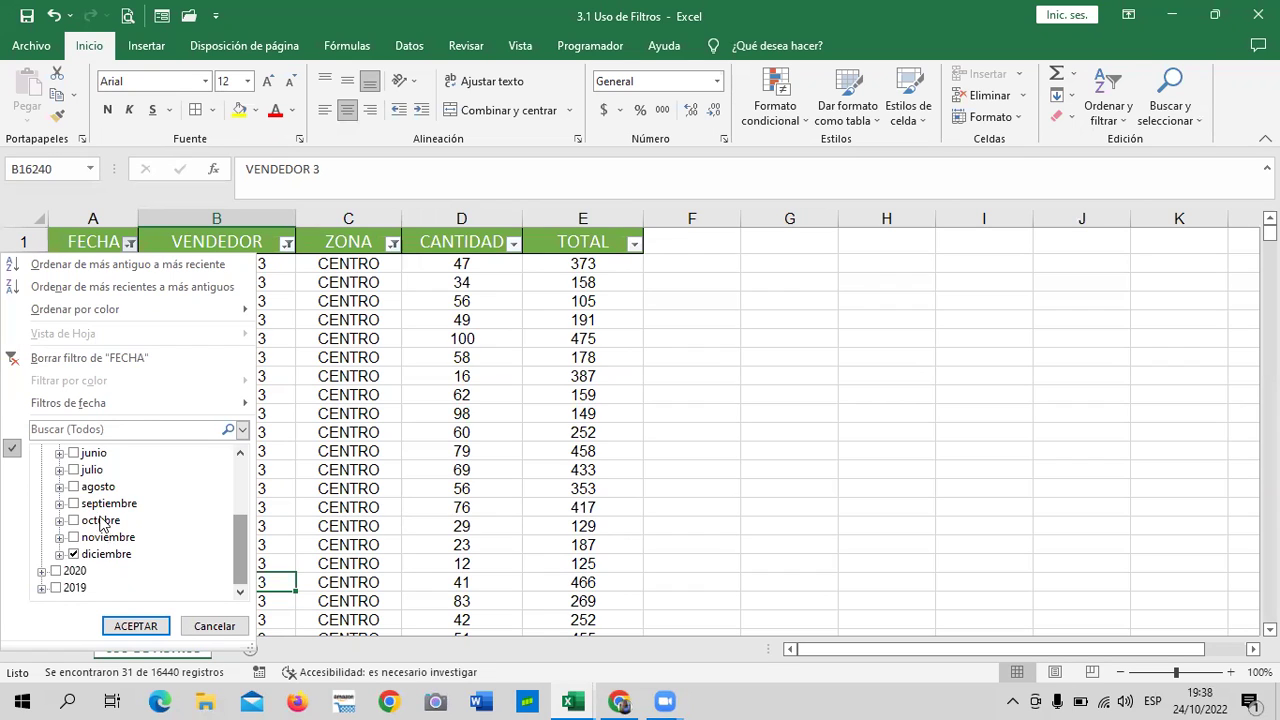
Untick diciembre so no 2021 dates remain selected in the FECHA filter.
scroll(105, 530, up, 2)
scroll(130, 528, down, 2)
click(73, 554)
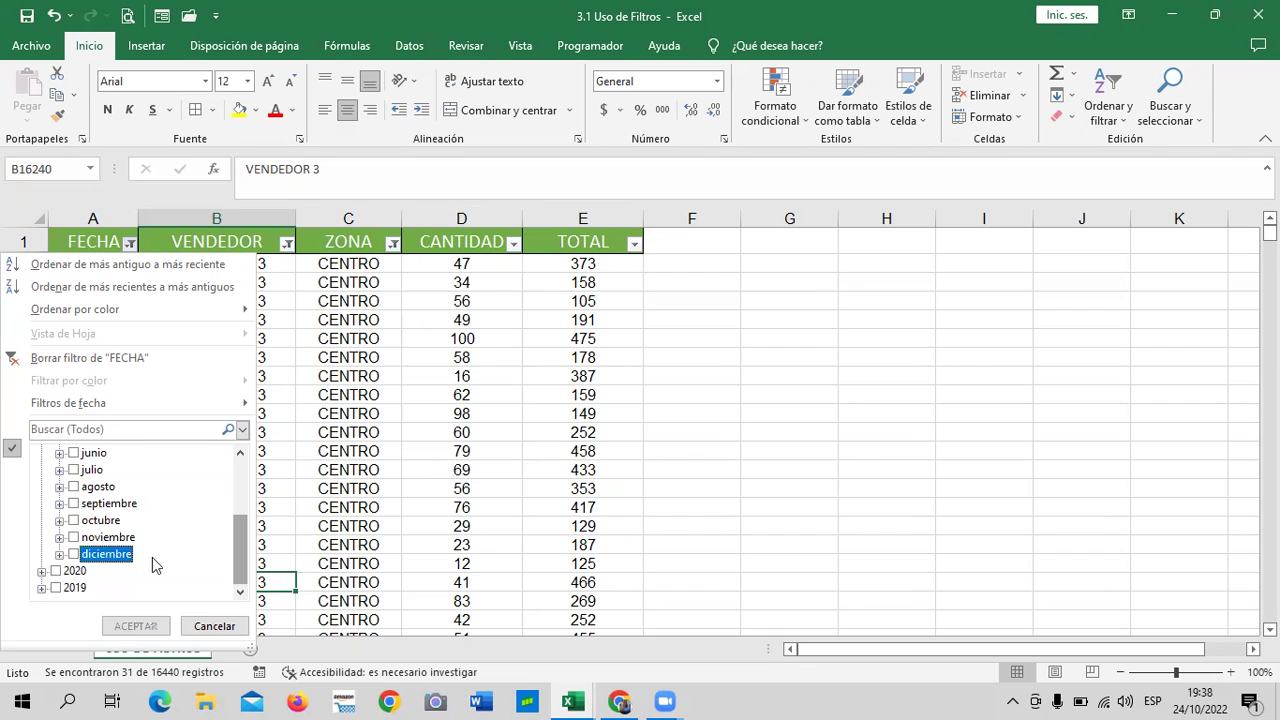
drag(242, 555, 238, 484)
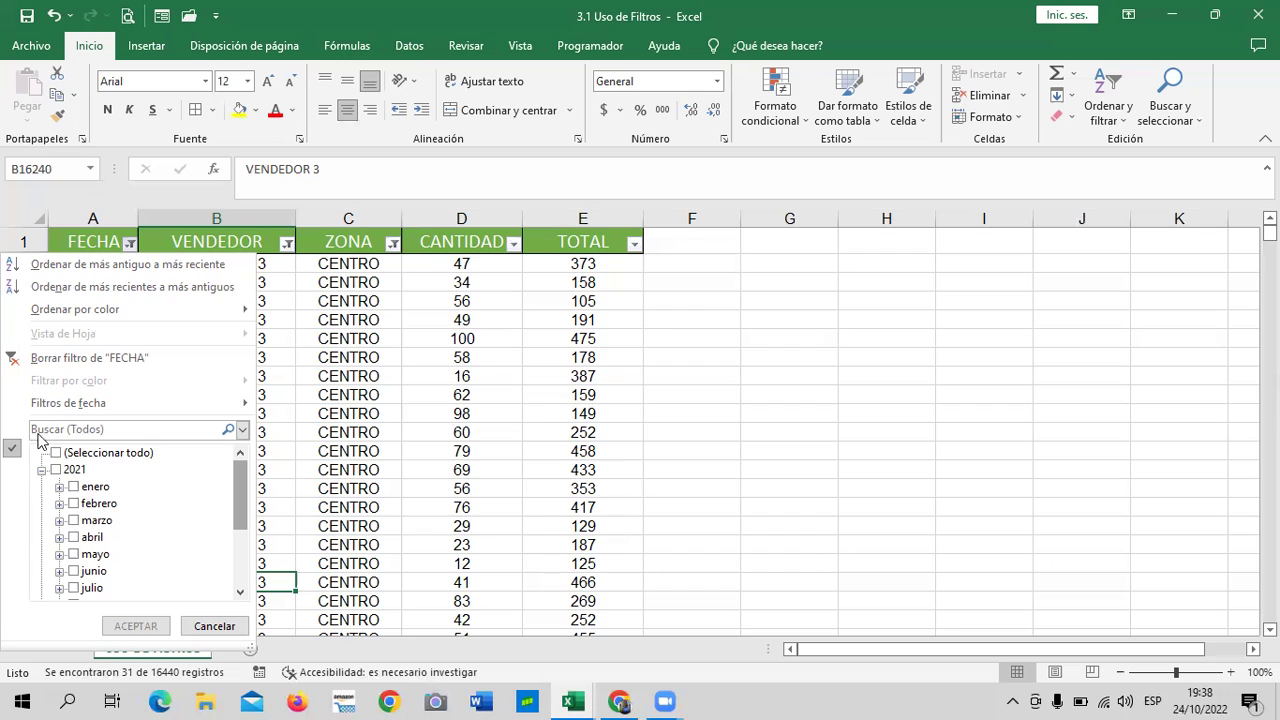
Reopen the FECHA filter and tick (Seleccionar todo) so every year is included.
click(770, 350)
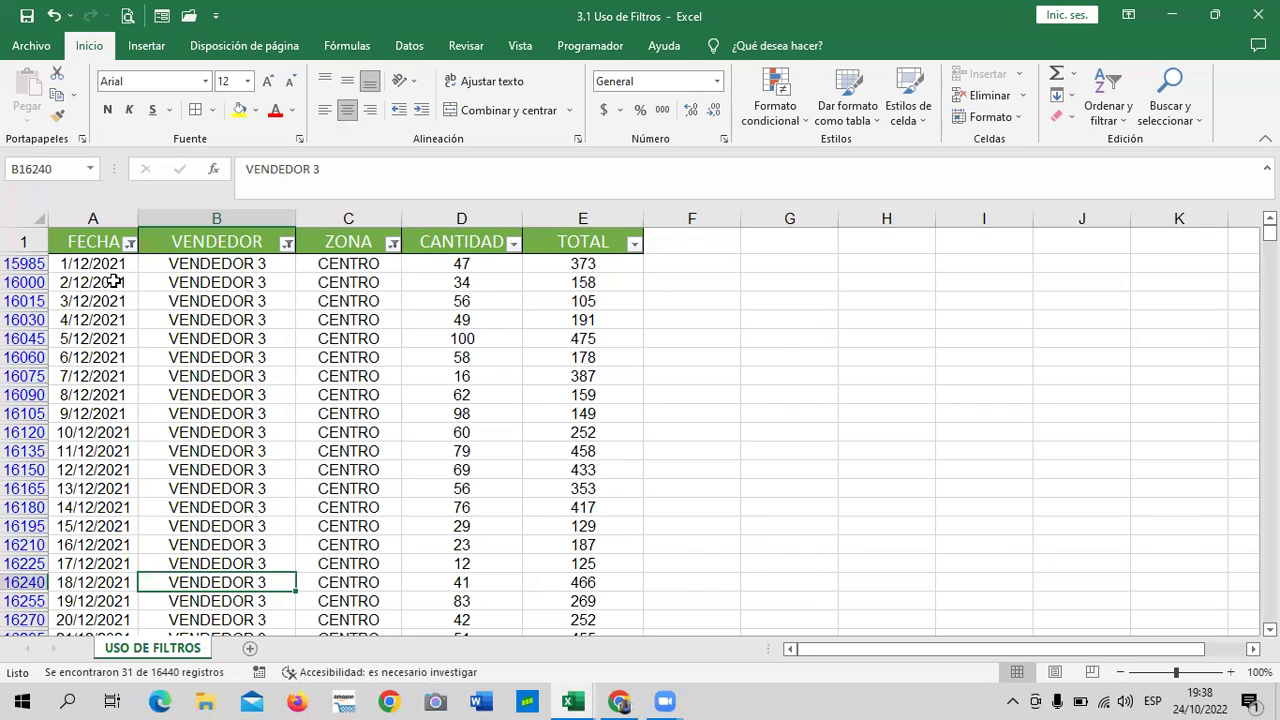
click(131, 244)
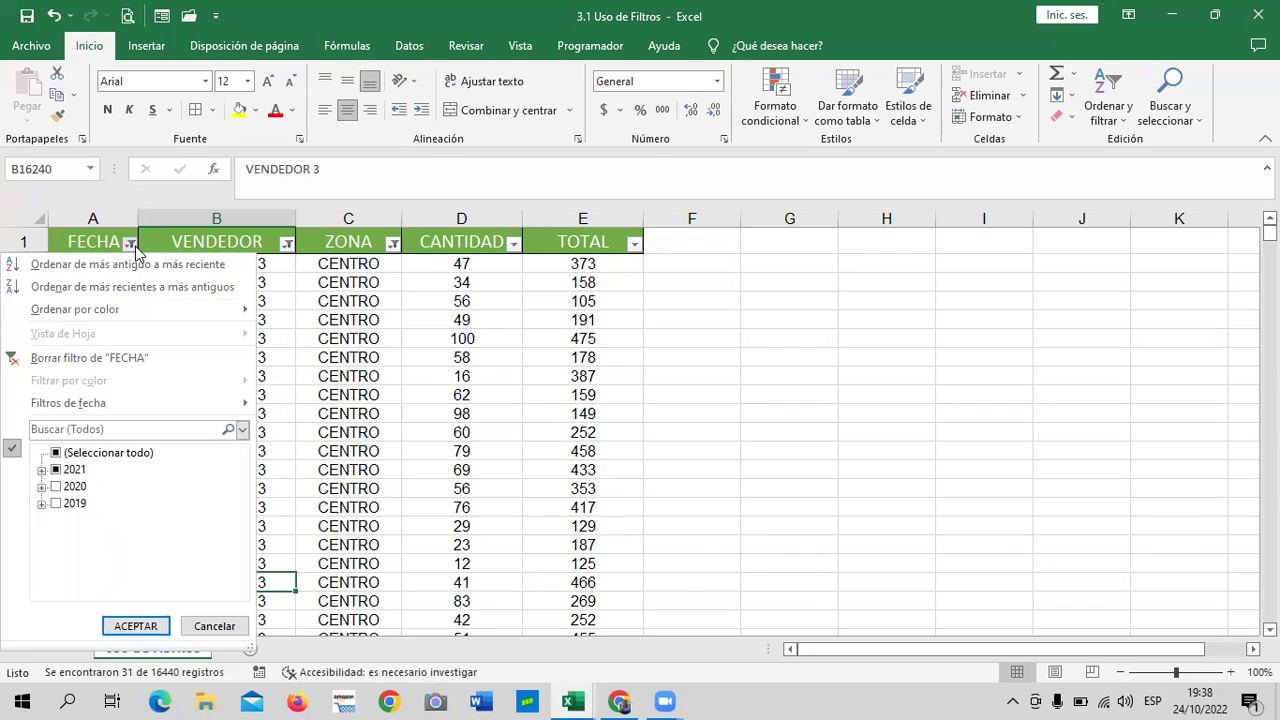
click(56, 453)
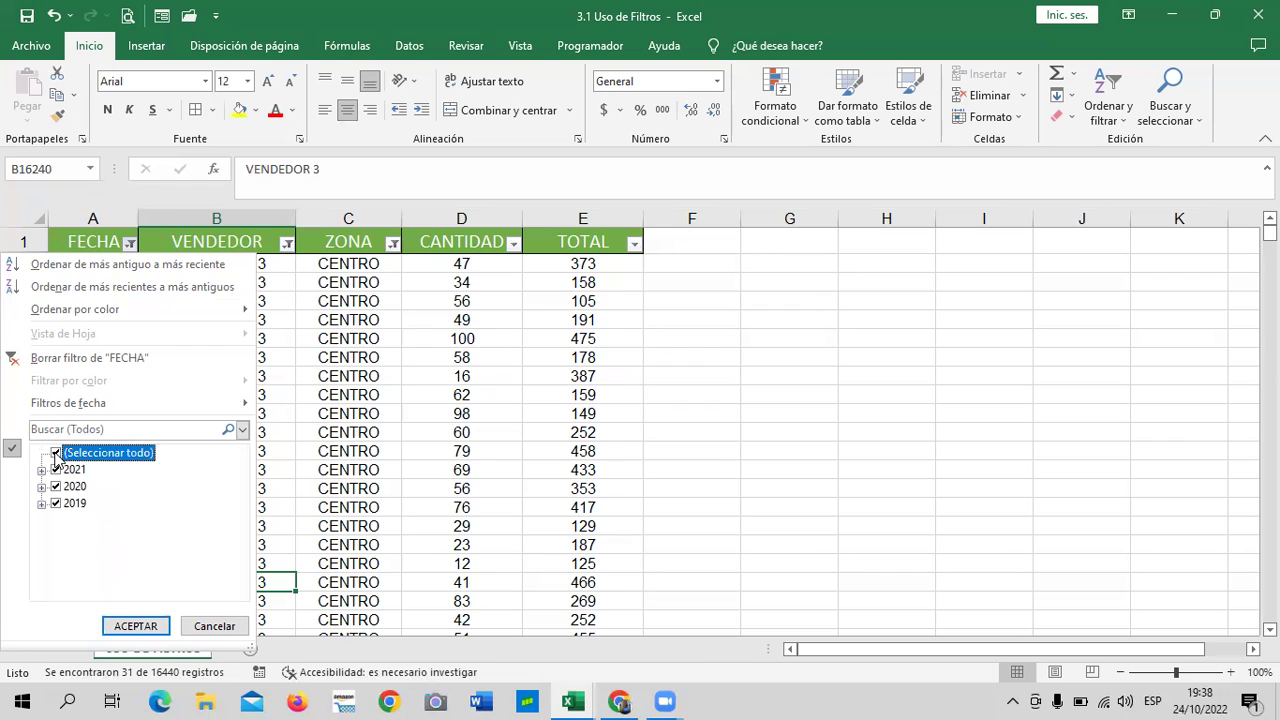
click(56, 453)
click(57, 454)
Expand and collapse the 2020, 2021 and 2019 nodes to view their months, without applying.
click(41, 487)
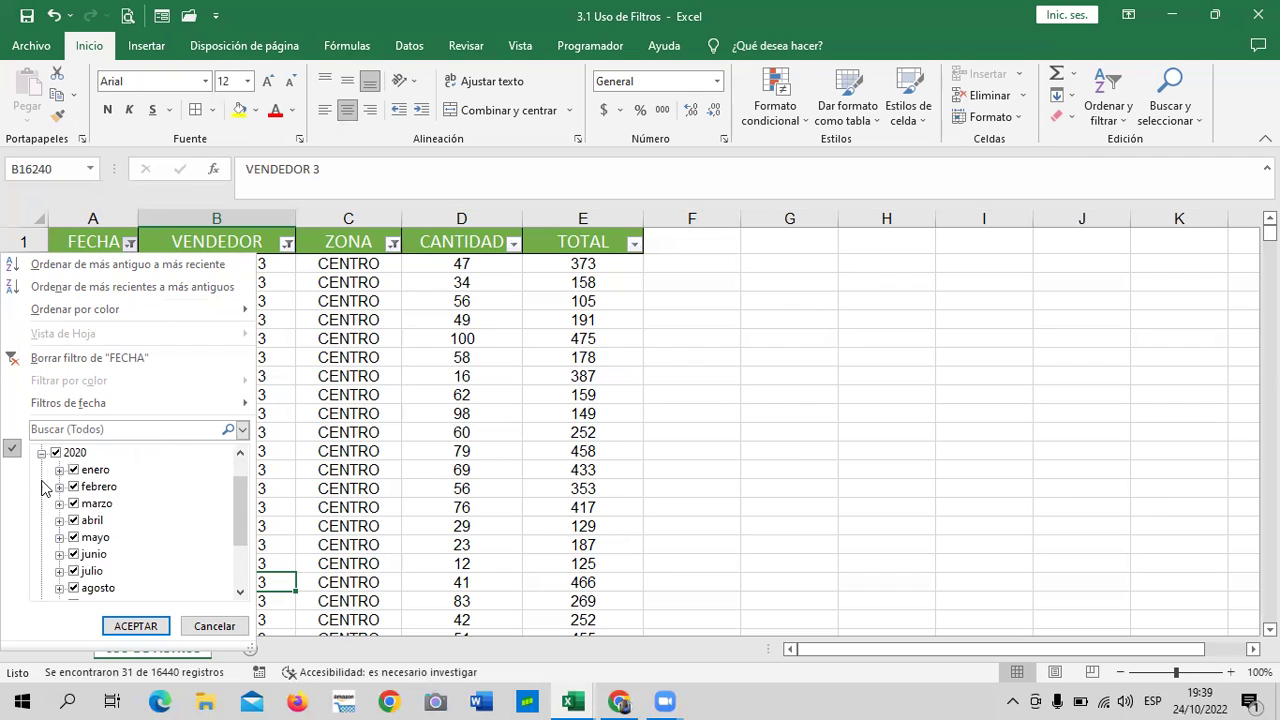
click(41, 453)
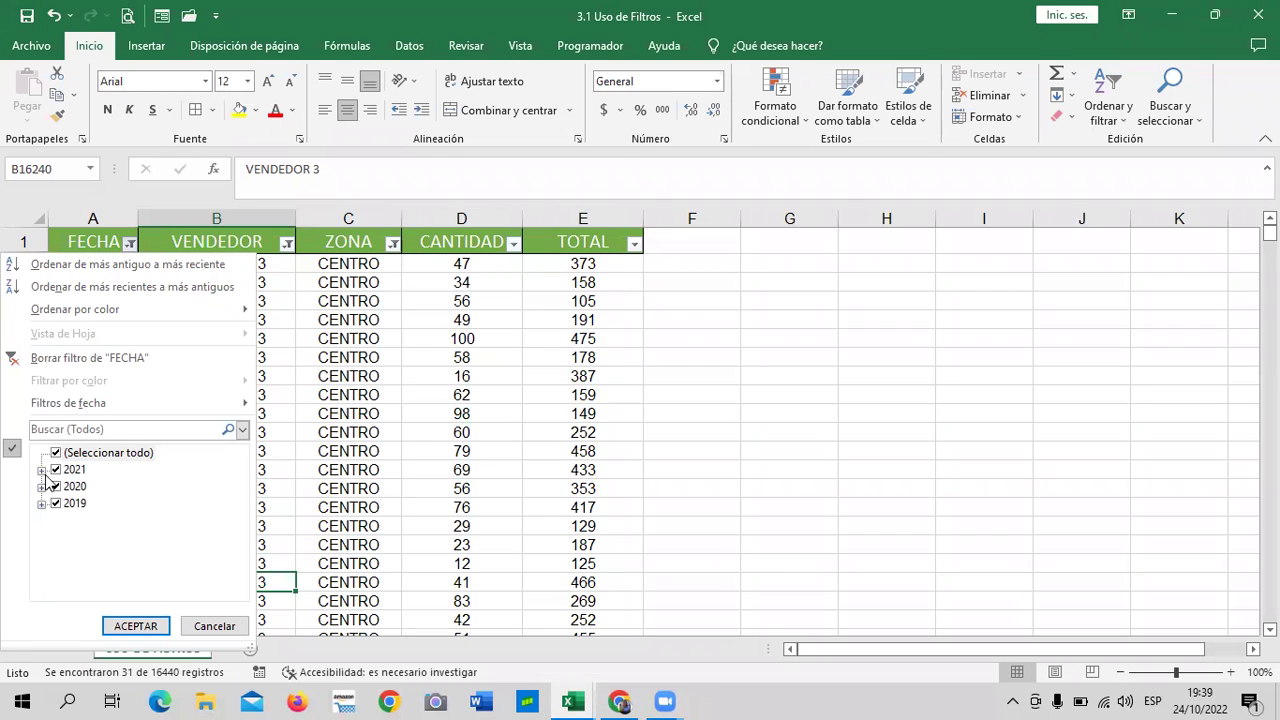
click(41, 469)
click(41, 469)
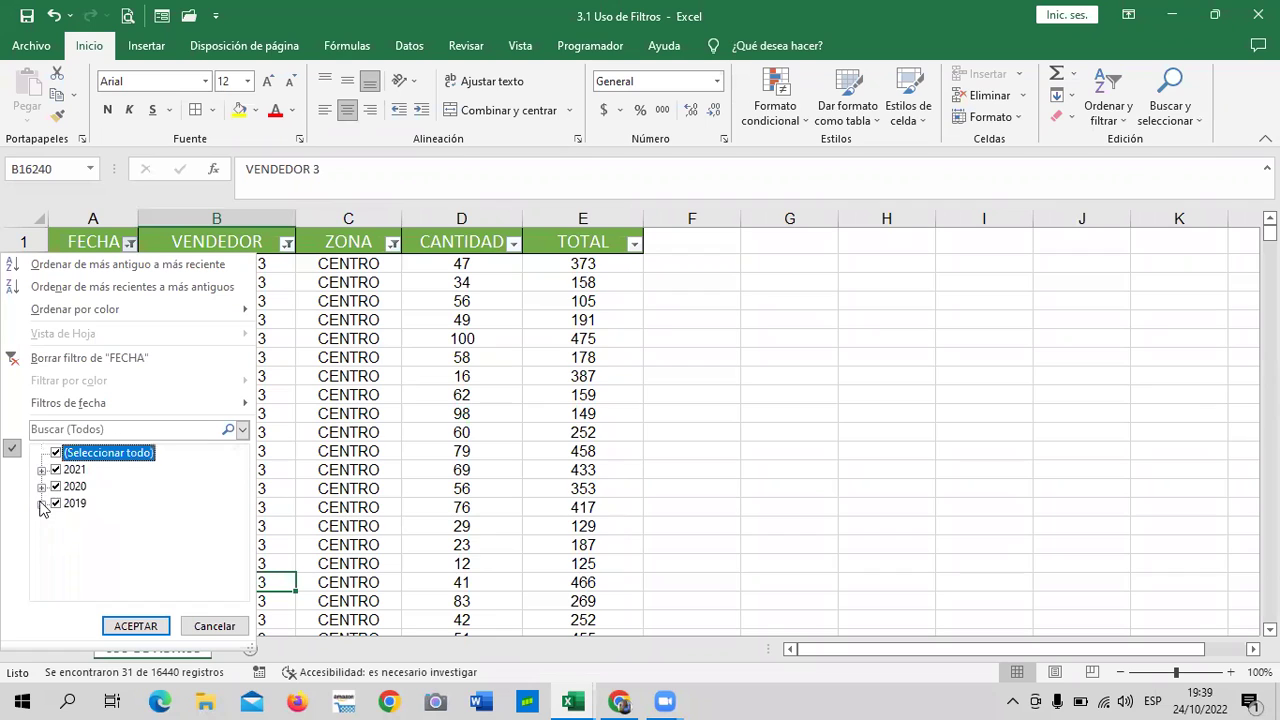
click(41, 504)
click(42, 455)
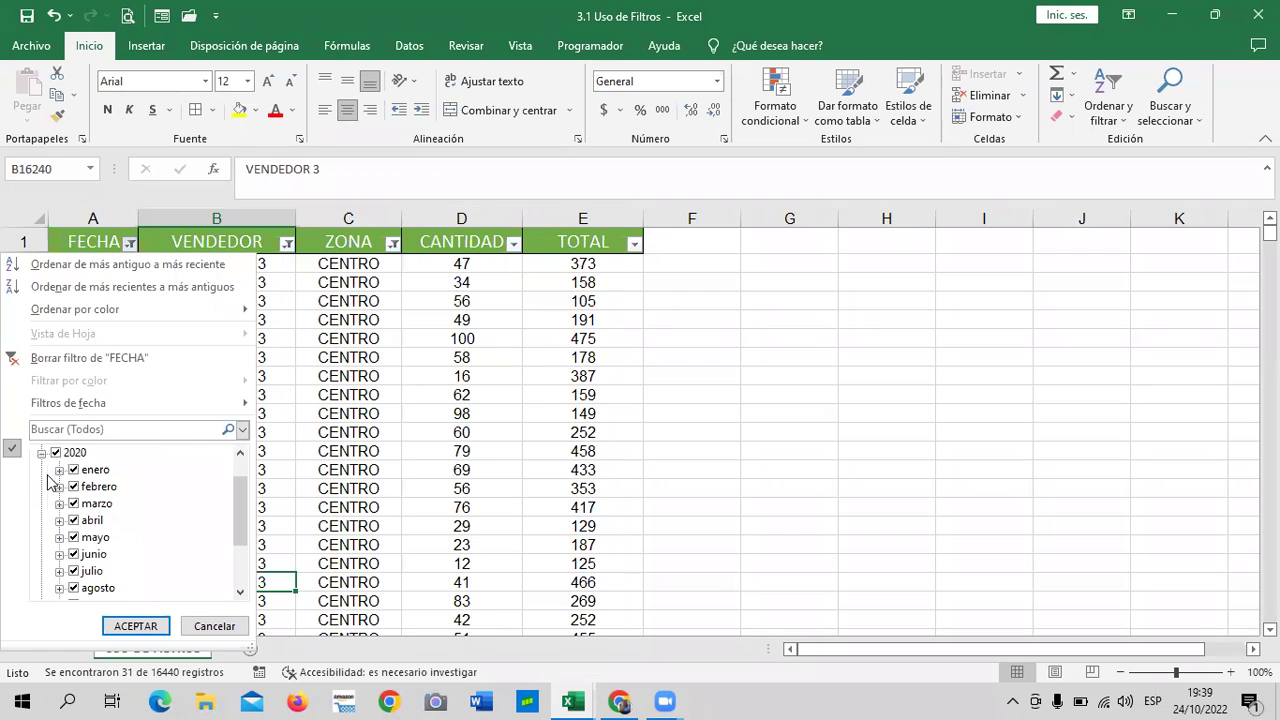
click(42, 454)
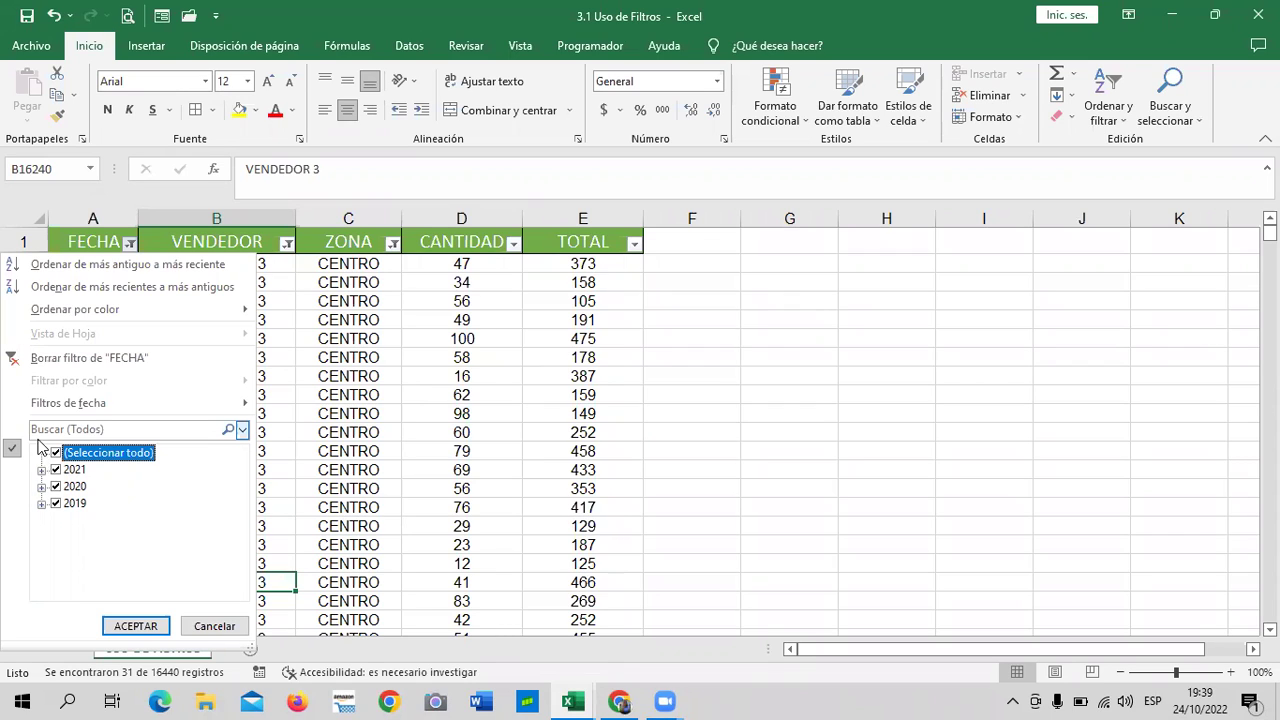
click(41, 504)
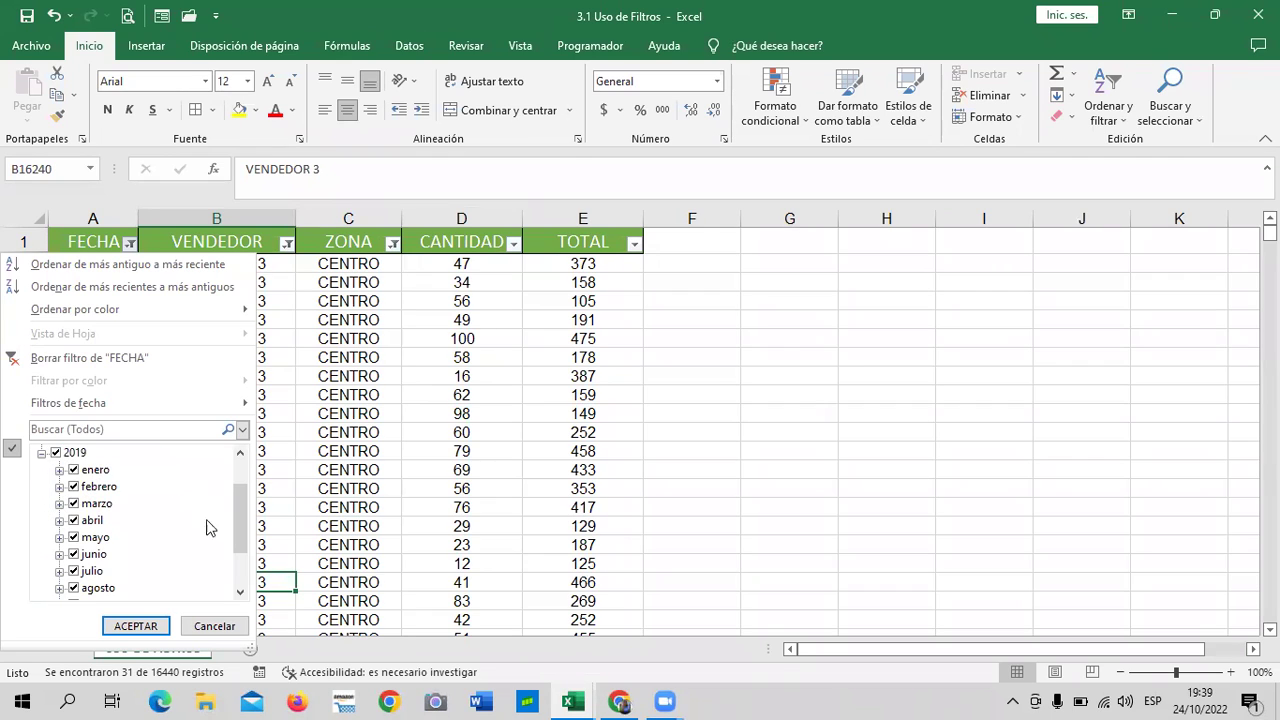
click(42, 454)
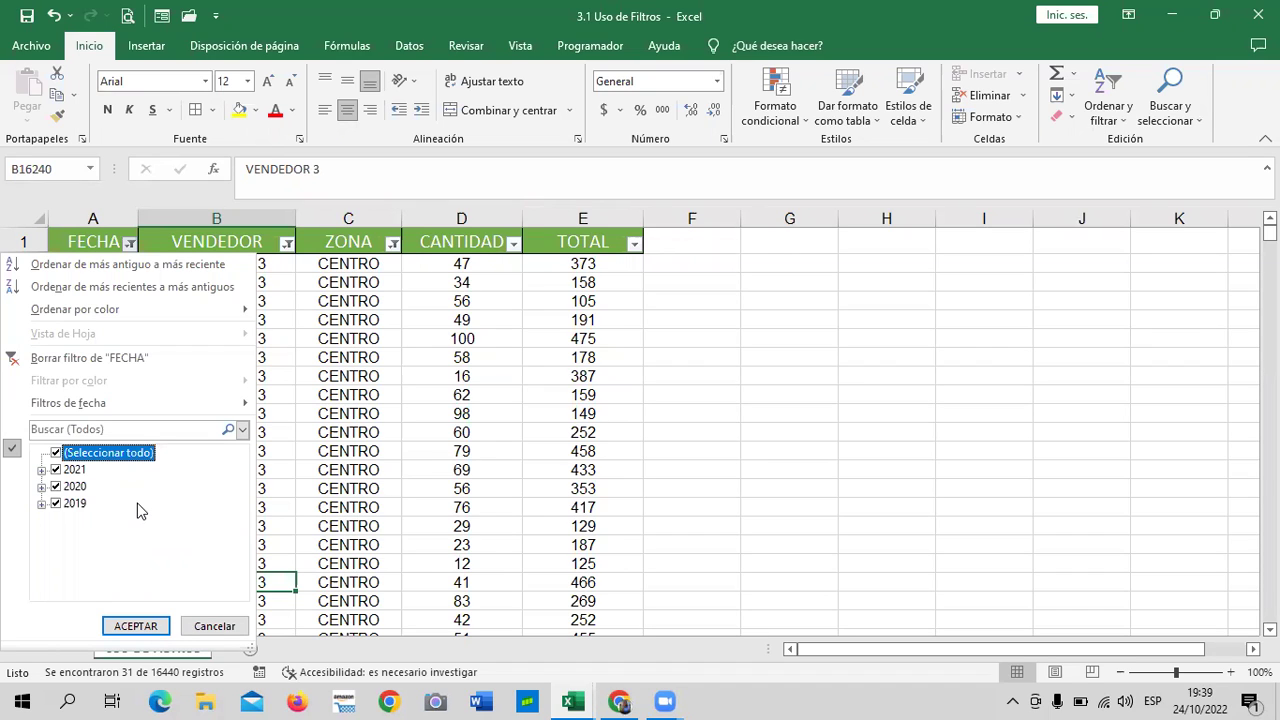
click(217, 626)
Cancel the FECHA filter changes and scroll through the 31 filtered VENDEDOR 3 rows.
click(217, 626)
click(728, 395)
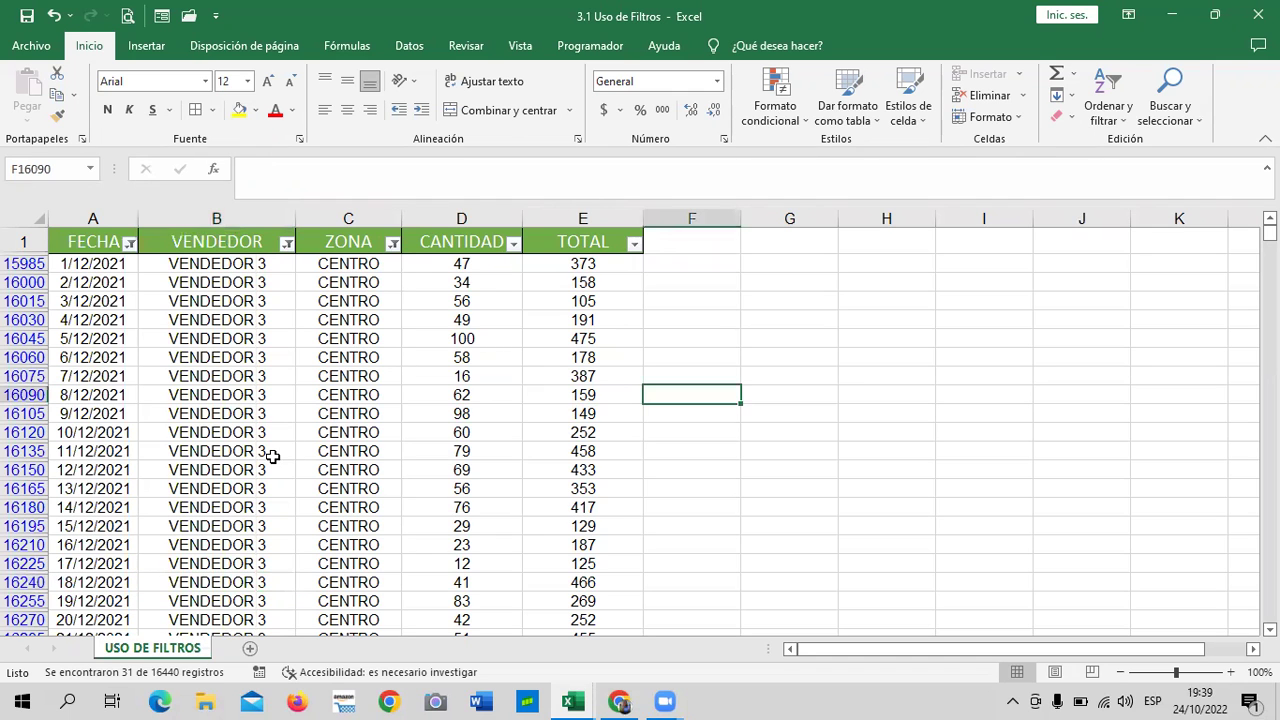
scroll(268, 462, down, 1)
scroll(264, 466, down, 2)
scroll(259, 477, down, 2)
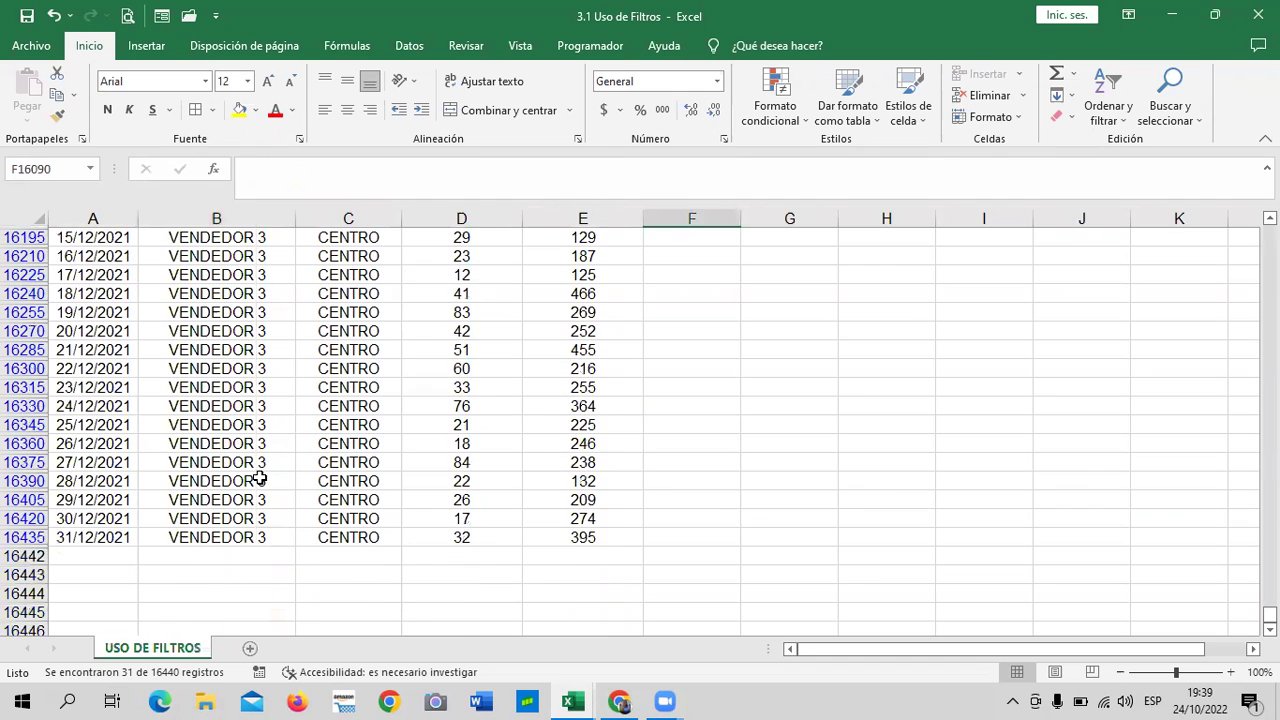
scroll(243, 510, up, 3)
scroll(242, 500, up, 2)
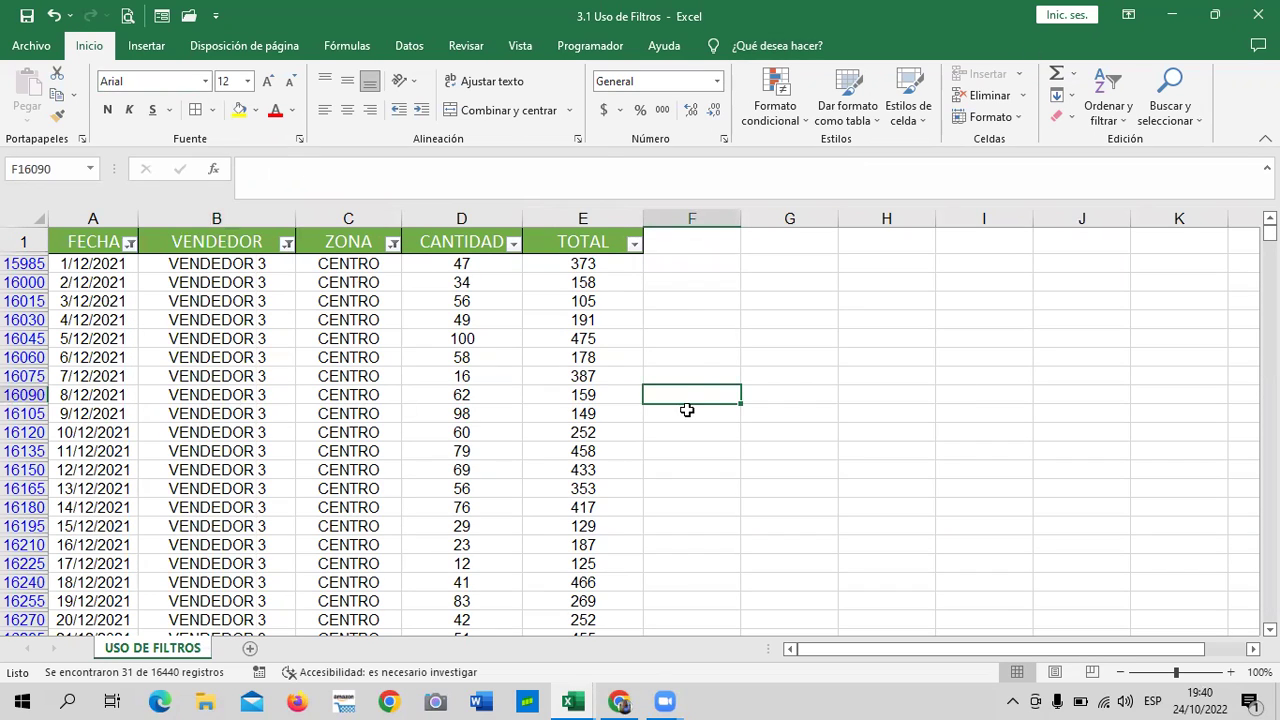
Select cells F16030, G16075, C16000, B16015 and B16120 and scroll to review the rows.
click(711, 318)
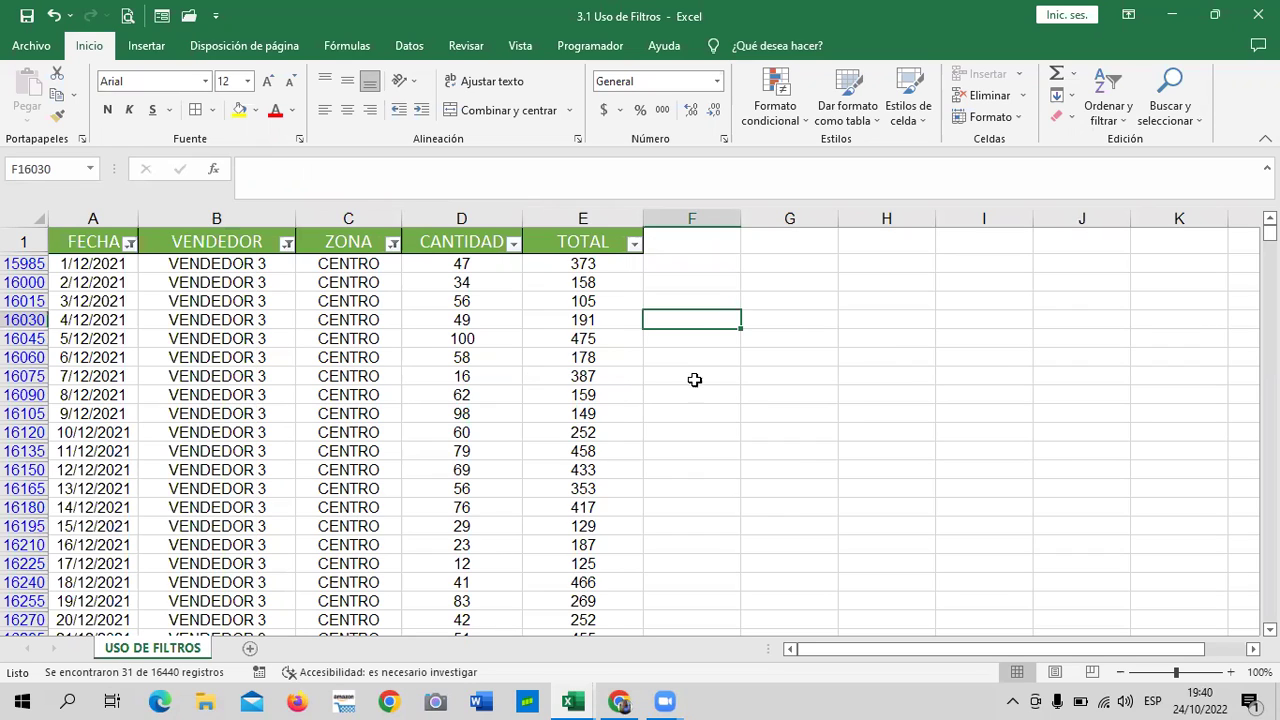
click(772, 372)
click(315, 285)
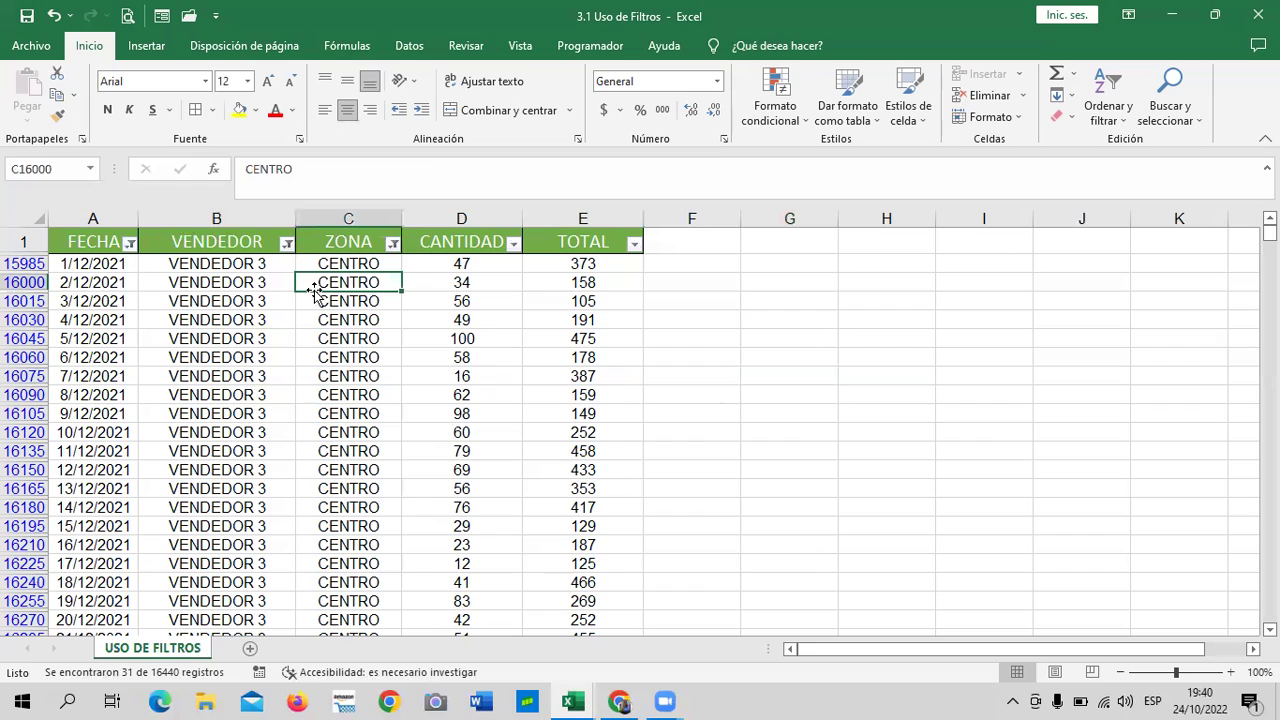
click(226, 295)
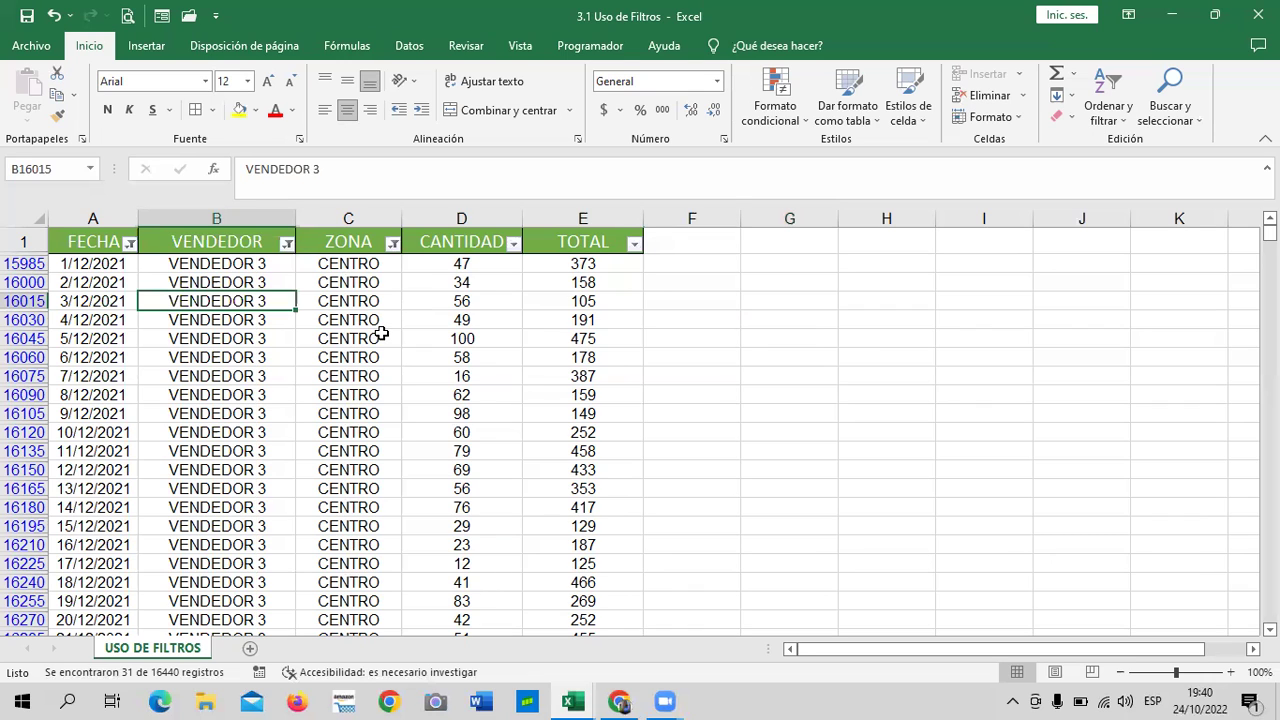
click(285, 432)
scroll(272, 432, down, 1)
scroll(268, 436, down, 2)
scroll(262, 443, down, 3)
scroll(262, 443, up, 2)
scroll(260, 447, up, 3)
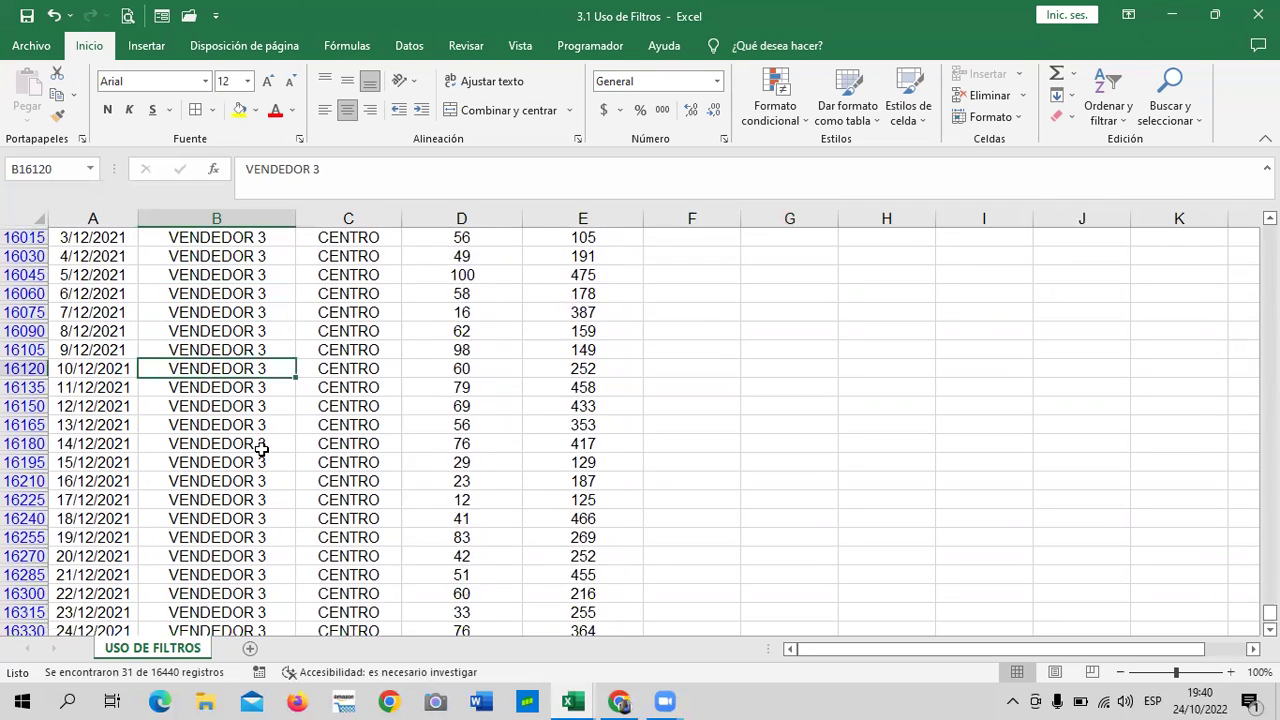
scroll(261, 449, up, 1)
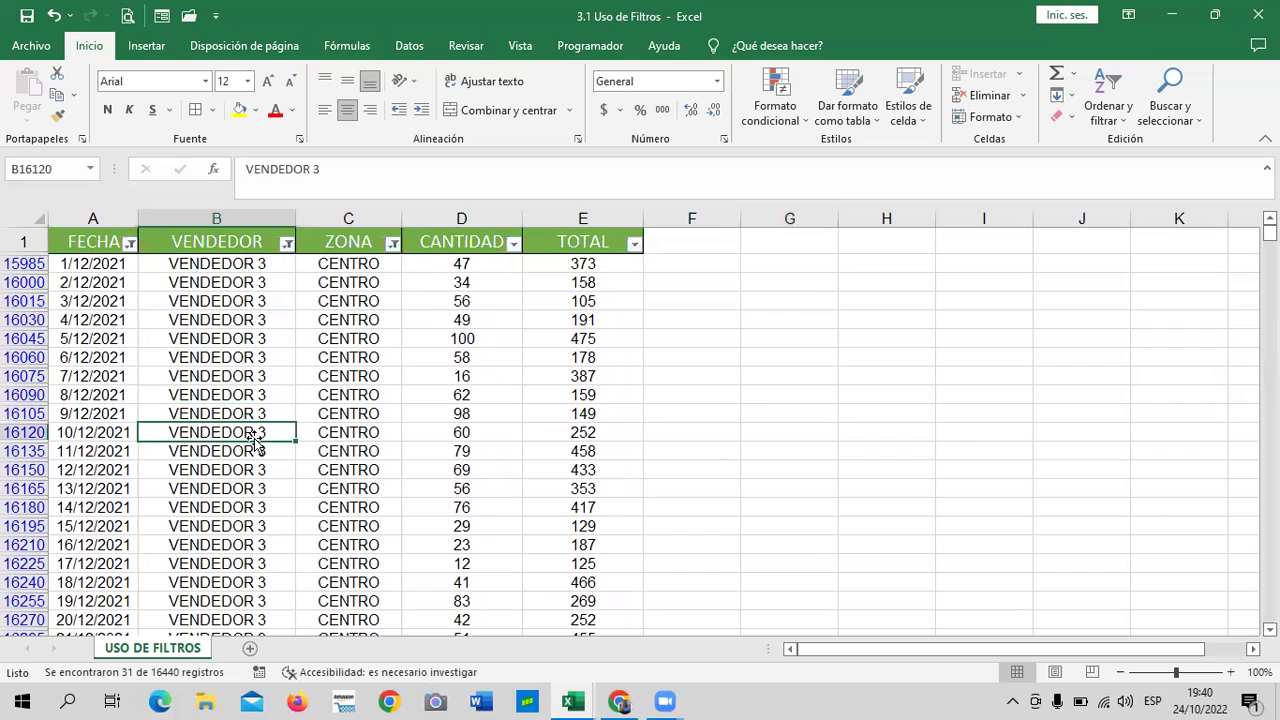
Tick all years in the FECHA filter and apply it, showing 1096 of 16440 records.
click(129, 244)
click(55, 470)
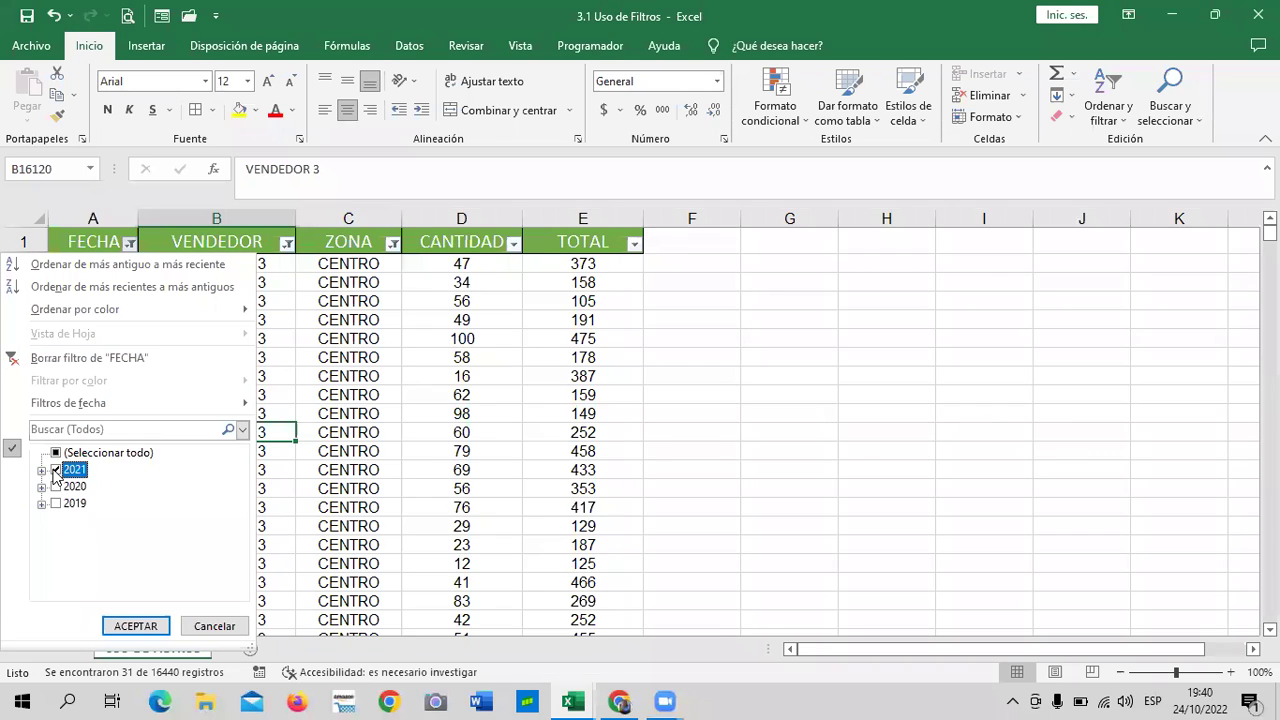
click(56, 454)
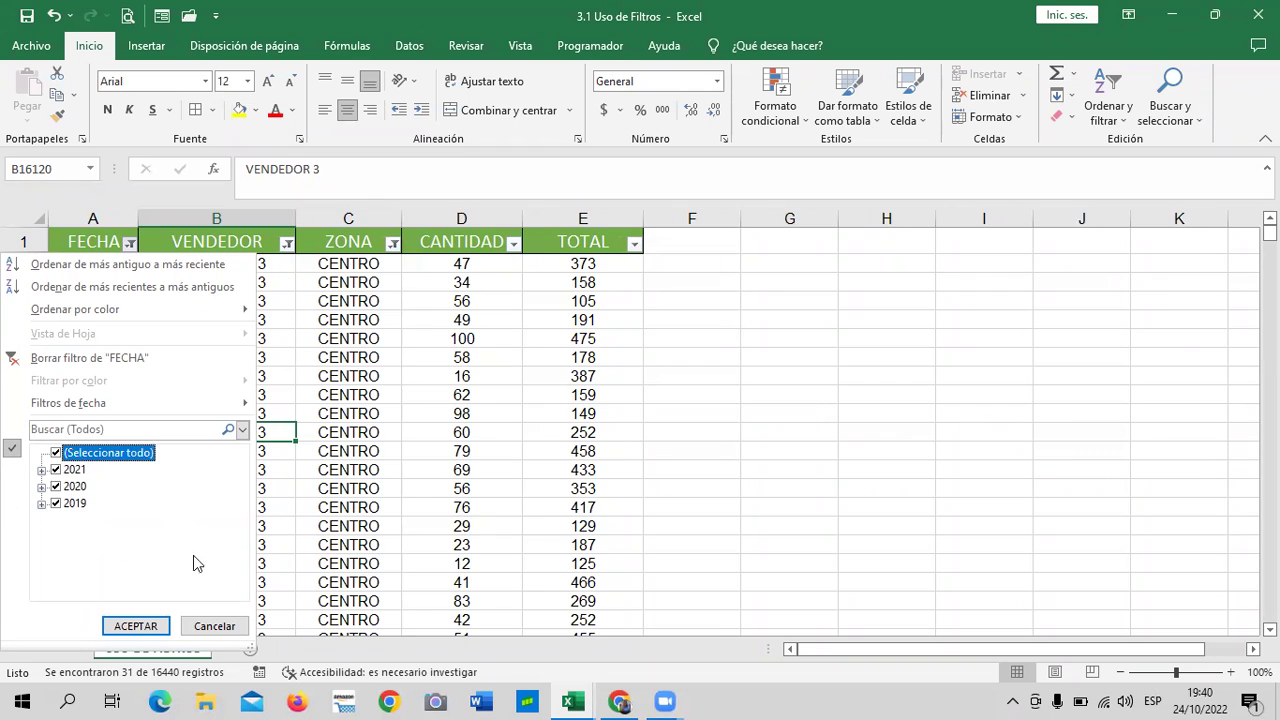
click(146, 627)
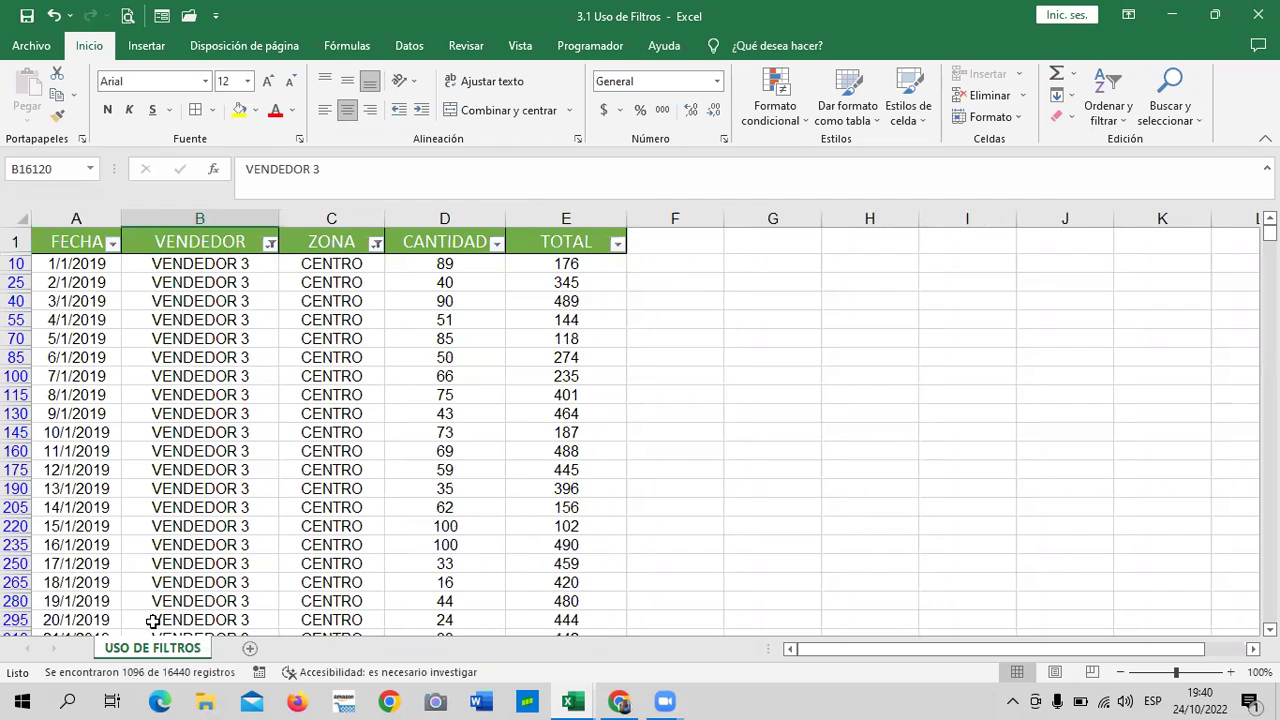
click(415, 400)
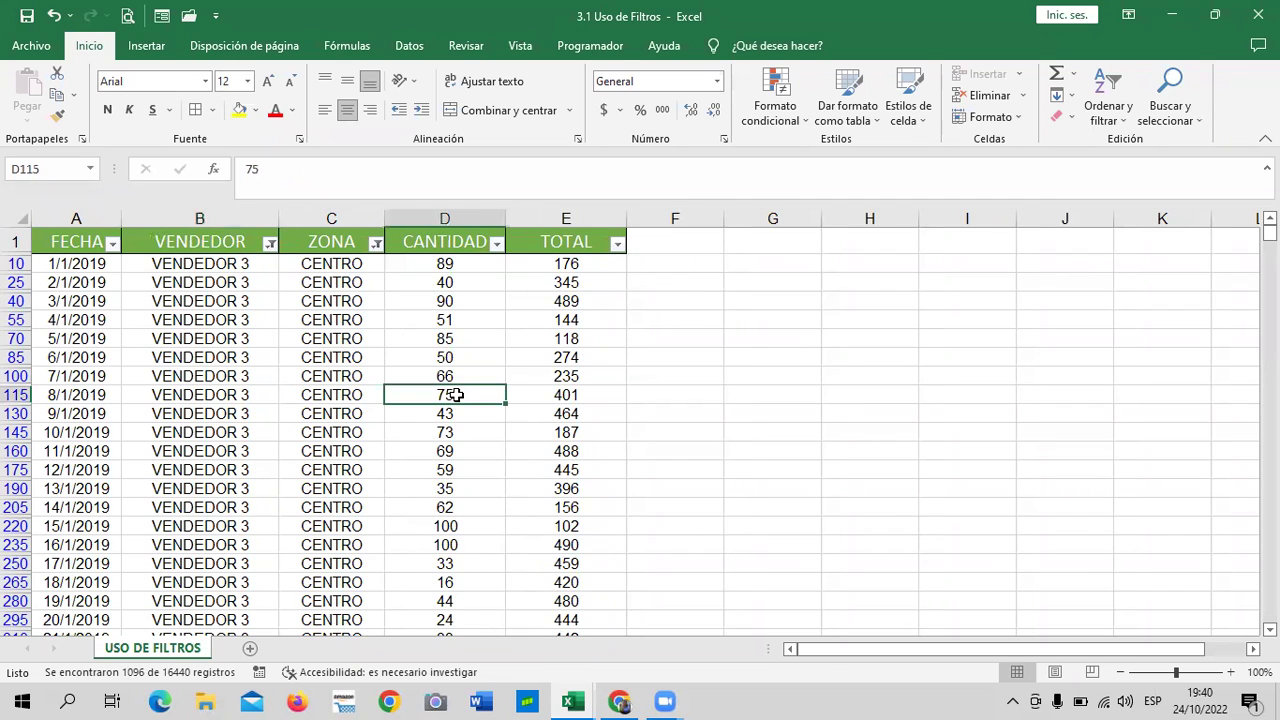
Confirm the FECHA filter unchanged twice more, then bring up the VENDEDOR filter choices.
click(112, 245)
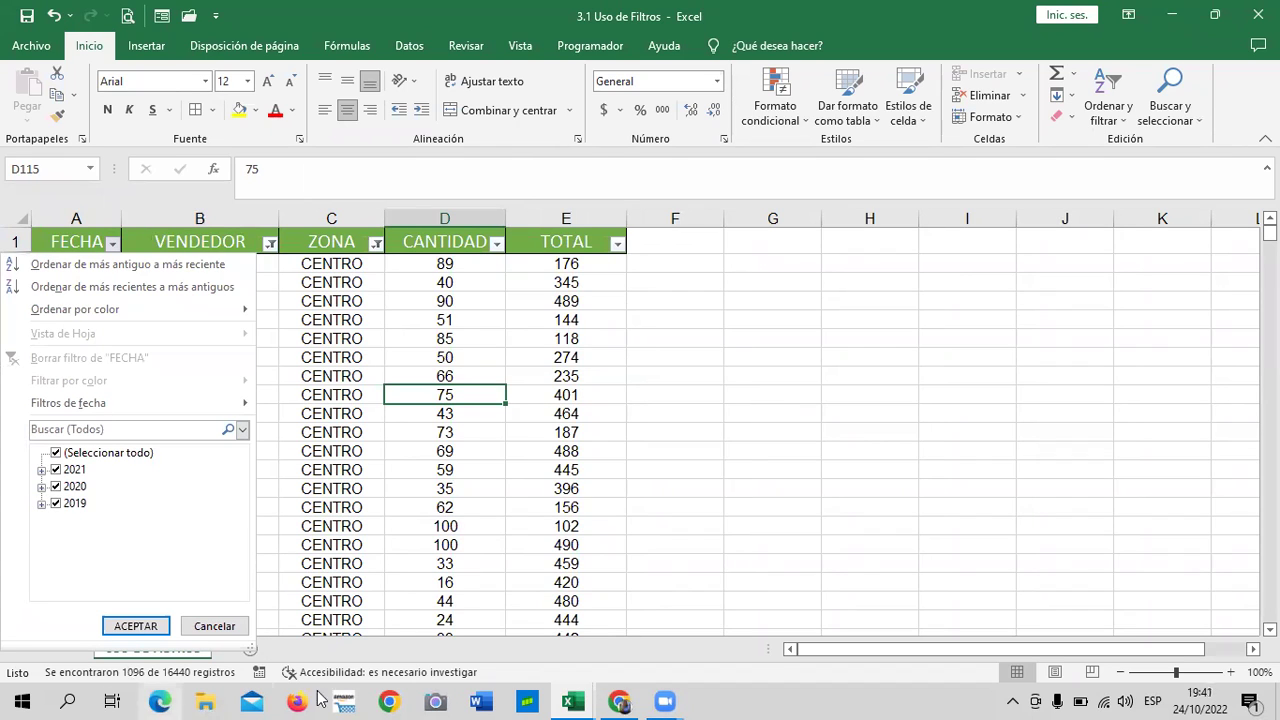
click(136, 626)
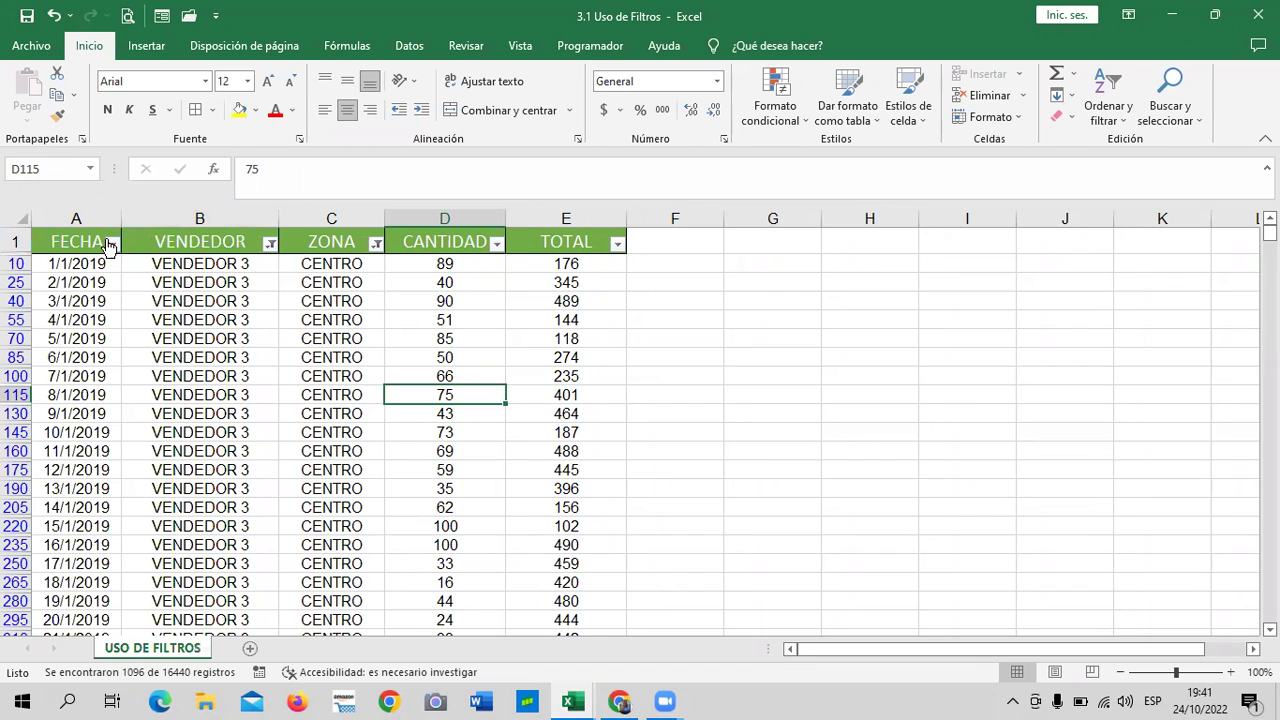
click(112, 244)
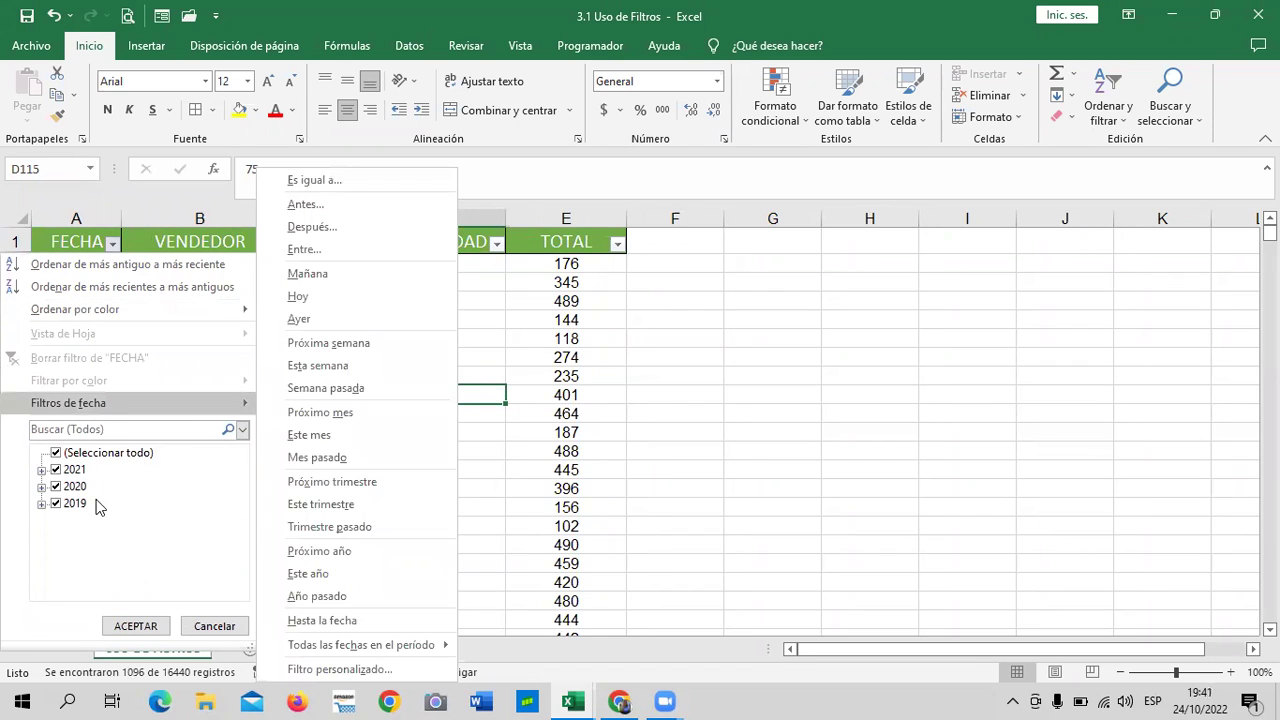
click(136, 626)
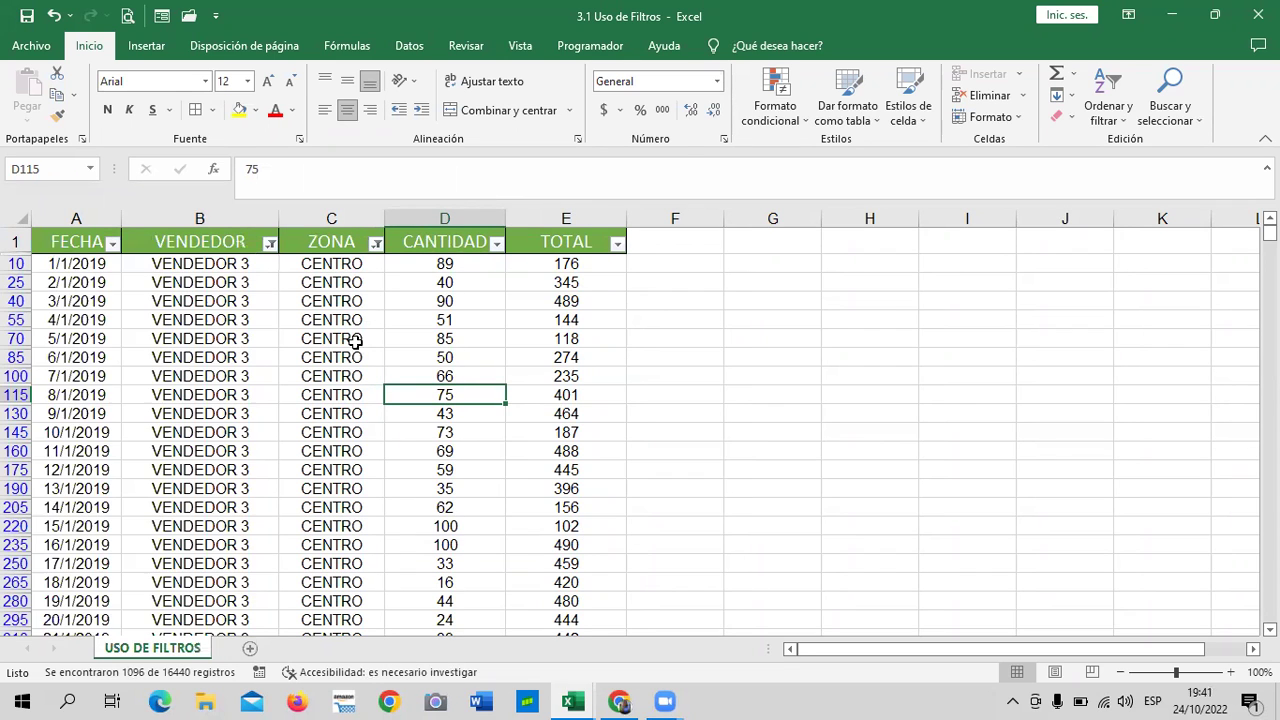
click(269, 246)
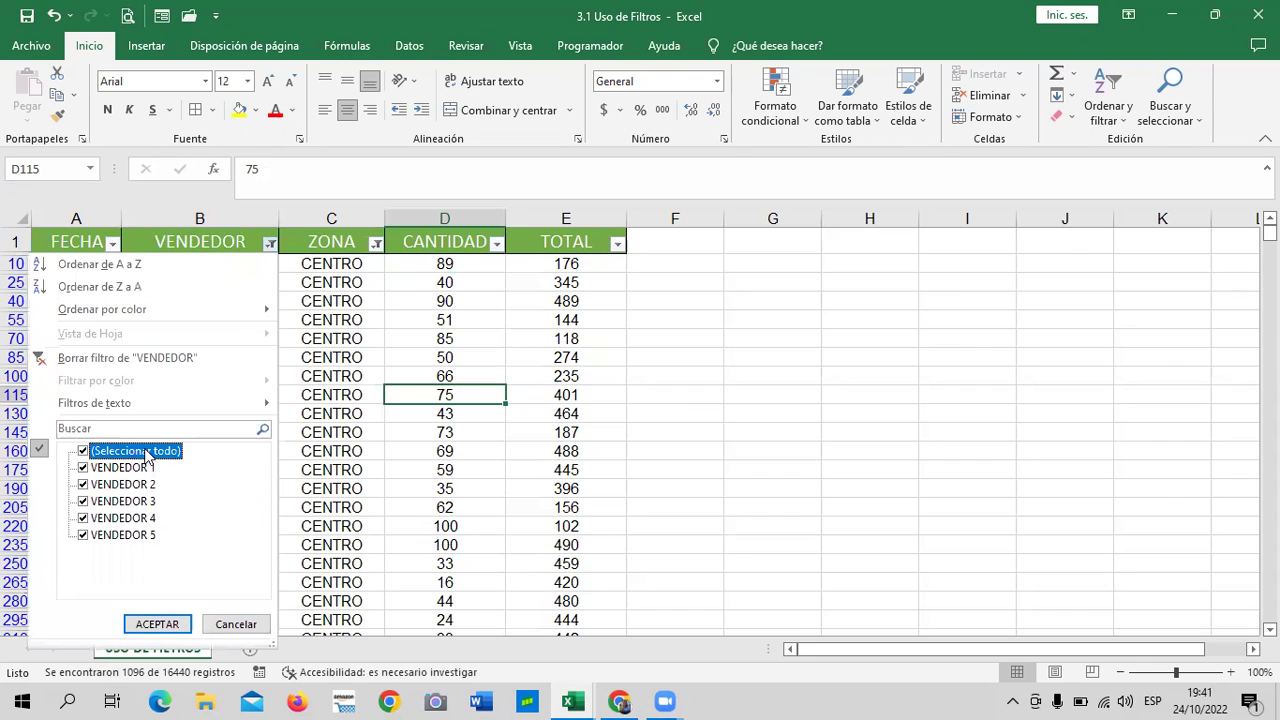
Show all vendors in the VENDEDOR filter and clear the ZONA filter to include every zone.
click(158, 624)
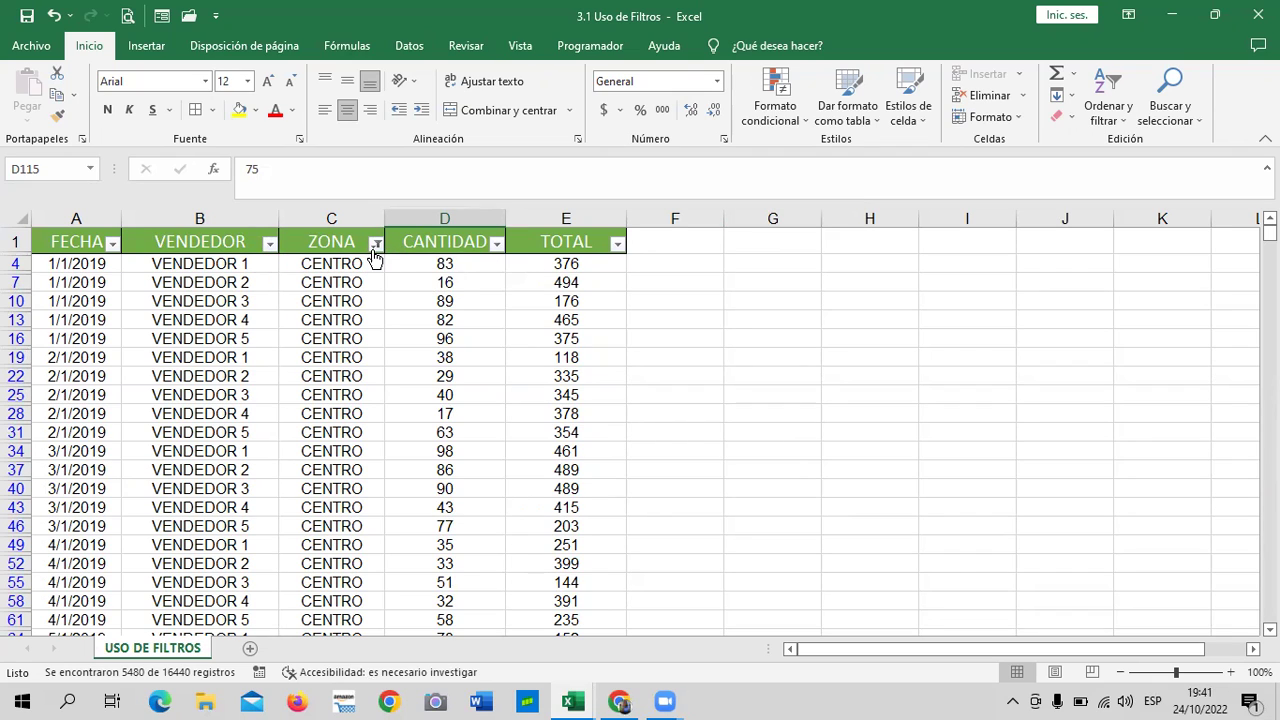
click(377, 244)
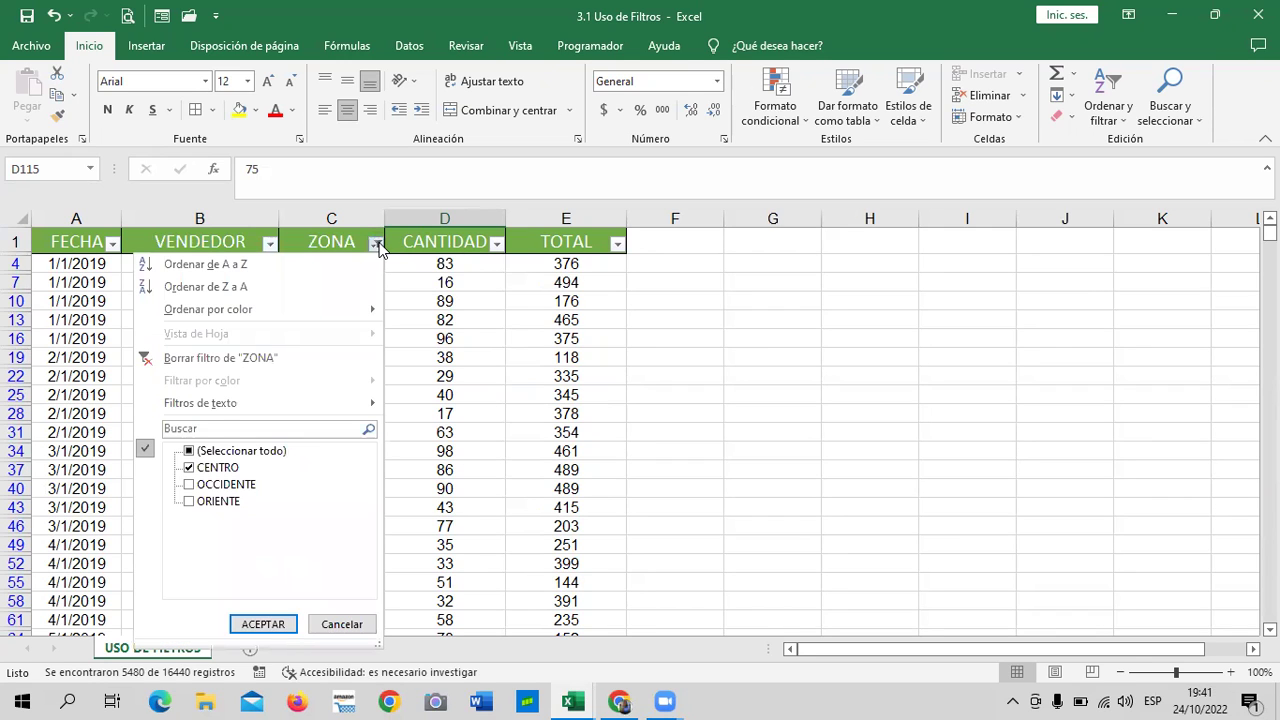
click(268, 451)
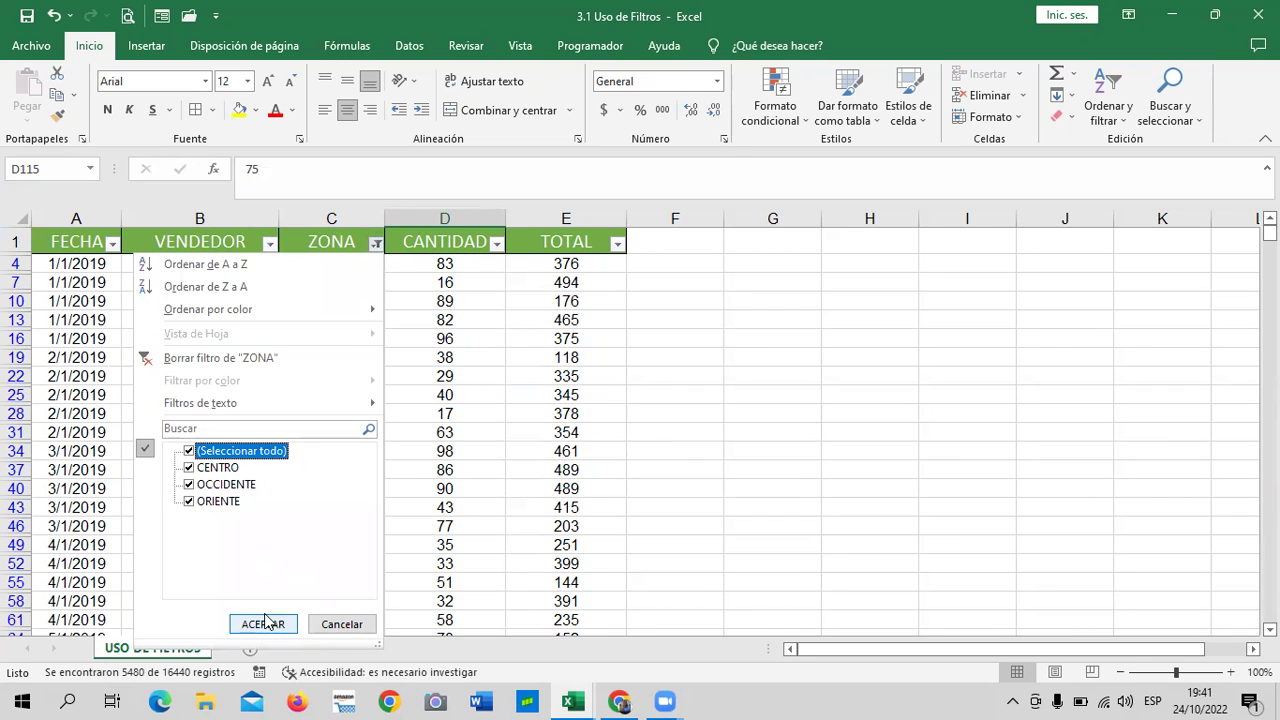
click(266, 624)
click(862, 334)
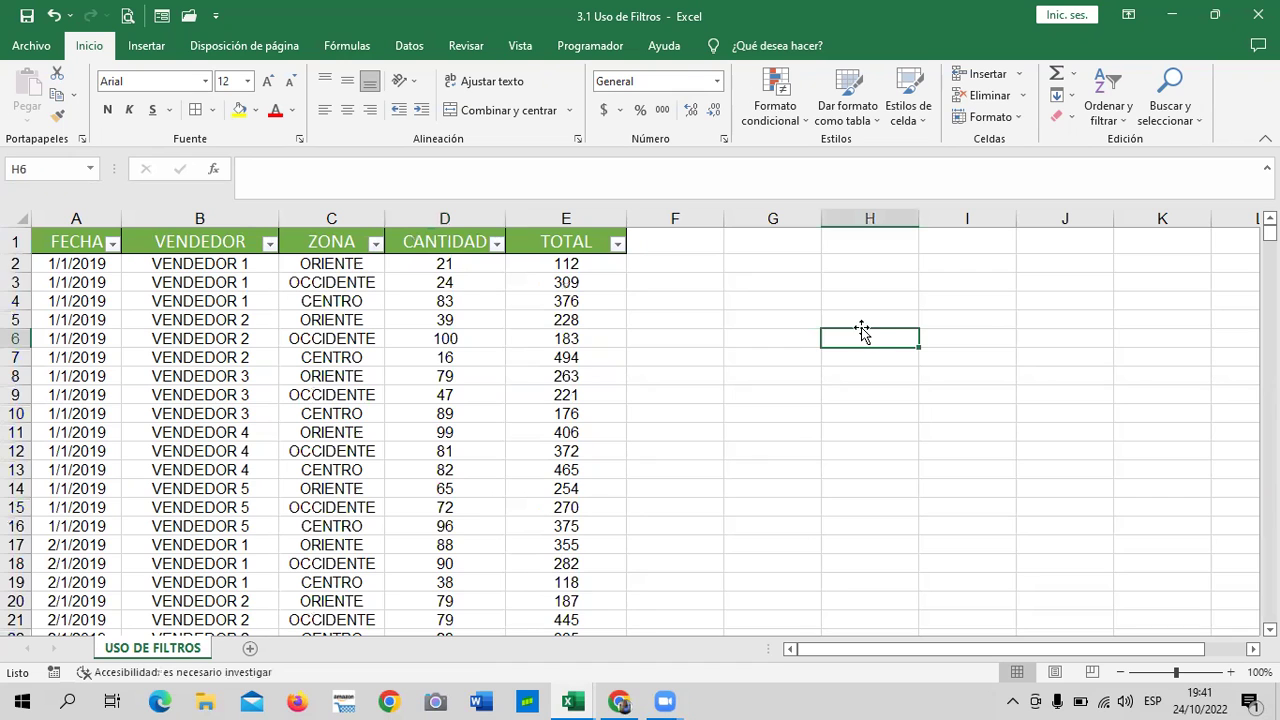
Review the unfiltered table, selecting the VENDEDOR header and seller cells while scrolling.
scroll(346, 388, down, 5)
scroll(346, 388, down, 5)
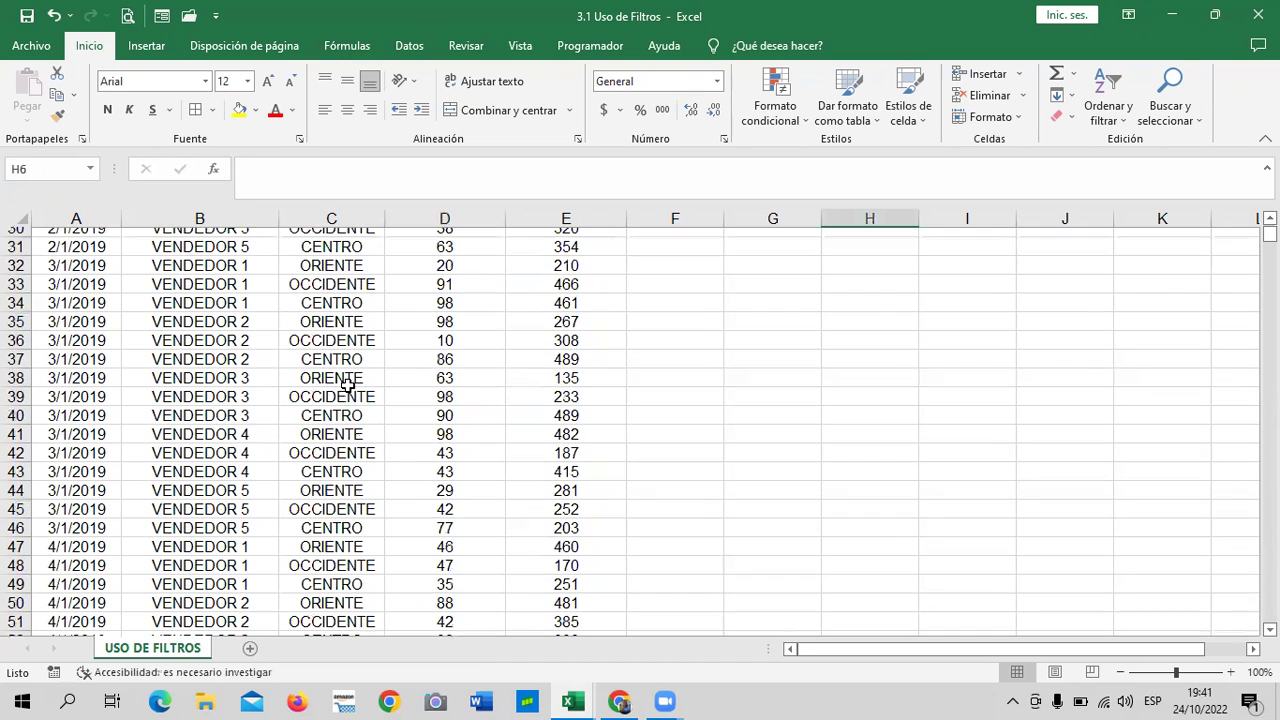
scroll(354, 388, up, 10)
click(262, 352)
click(228, 241)
click(674, 336)
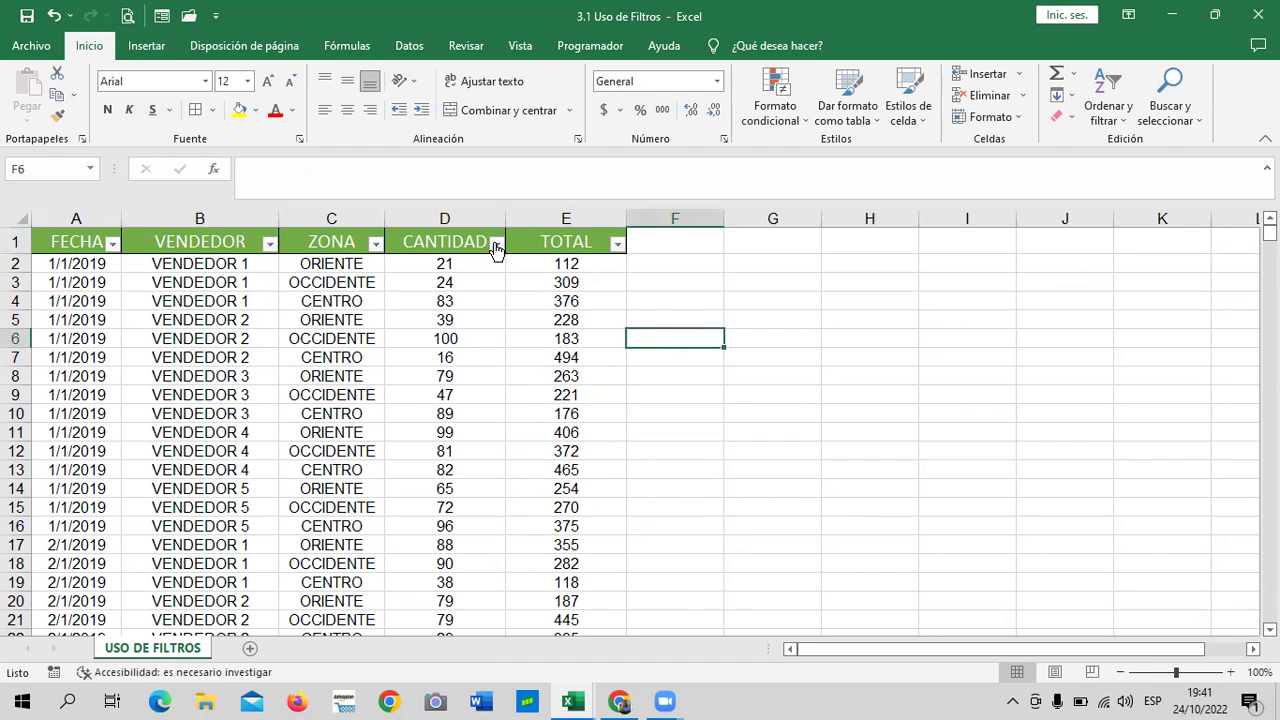
click(255, 400)
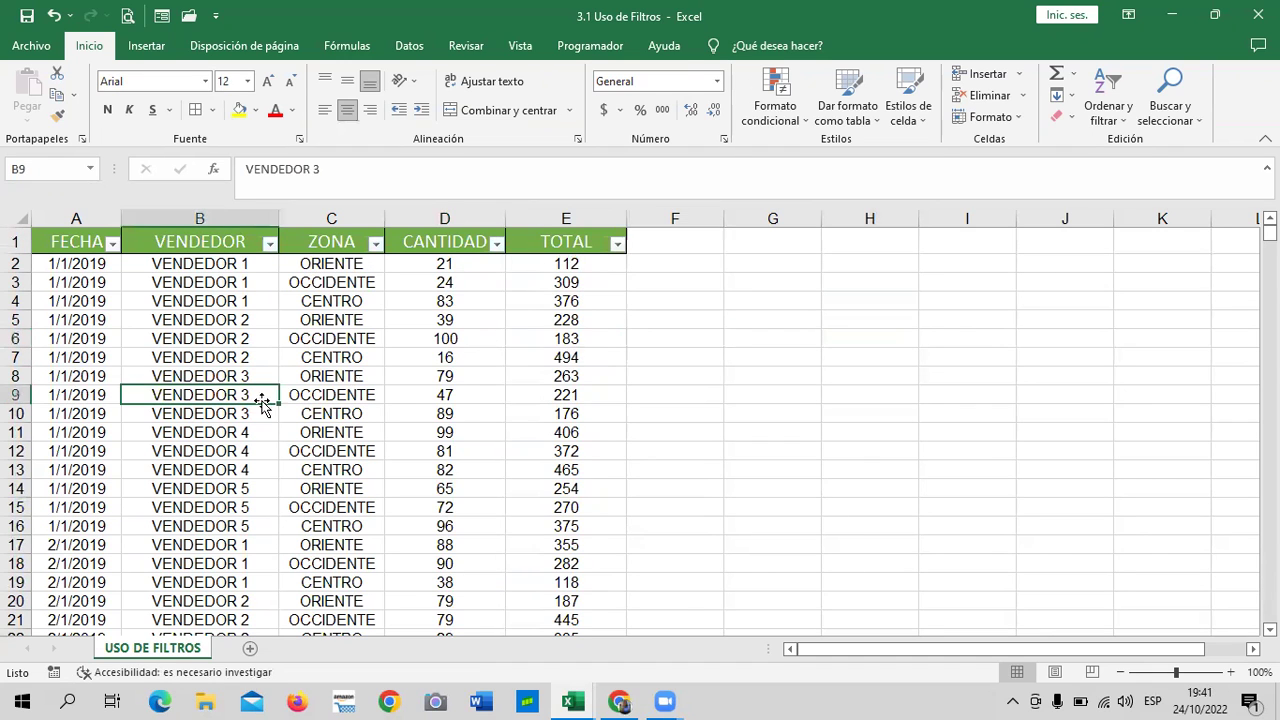
scroll(482, 369, down, 8)
scroll(478, 369, up, 8)
scroll(566, 330, down, 11)
scroll(566, 326, down, 6)
scroll(566, 322, up, 7)
scroll(566, 323, up, 6)
scroll(563, 312, up, 4)
Look over the CANTIDAD filter options, close them unchanged, and scroll the table.
click(497, 243)
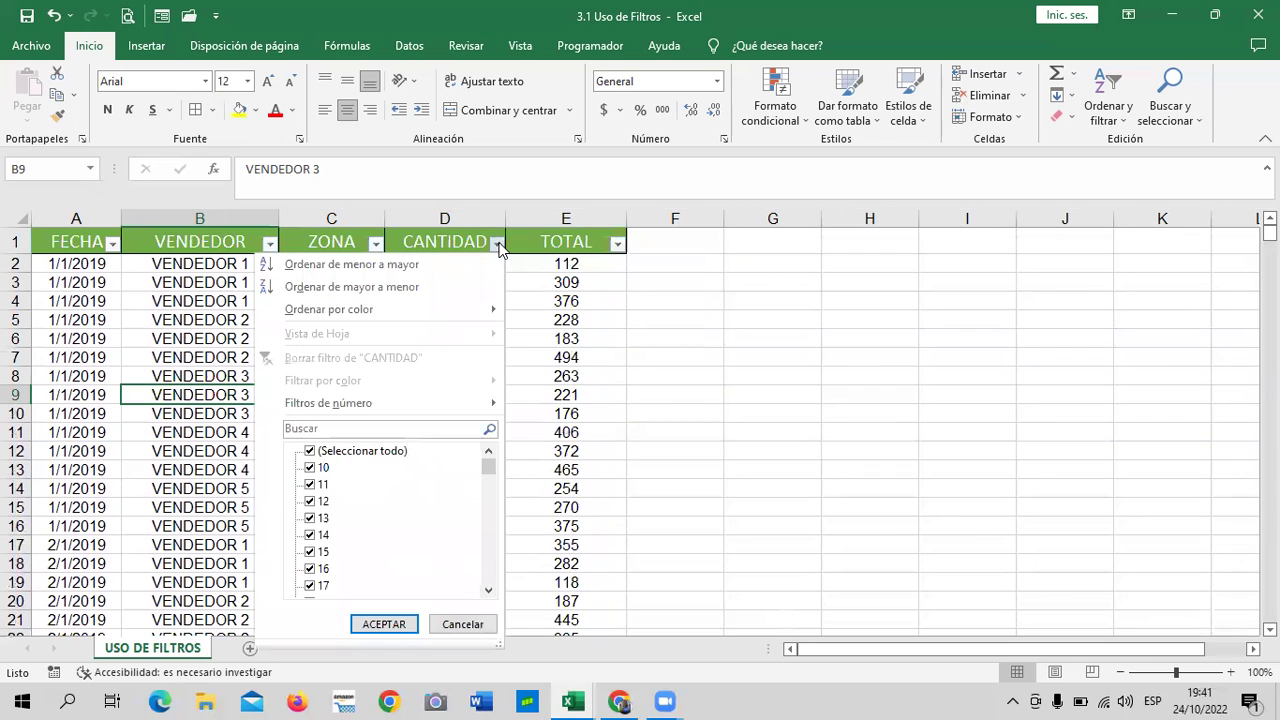
mouse_move(491, 463)
mouse_down()
mouse_move(492, 572)
mouse_move(490, 458)
mouse_up()
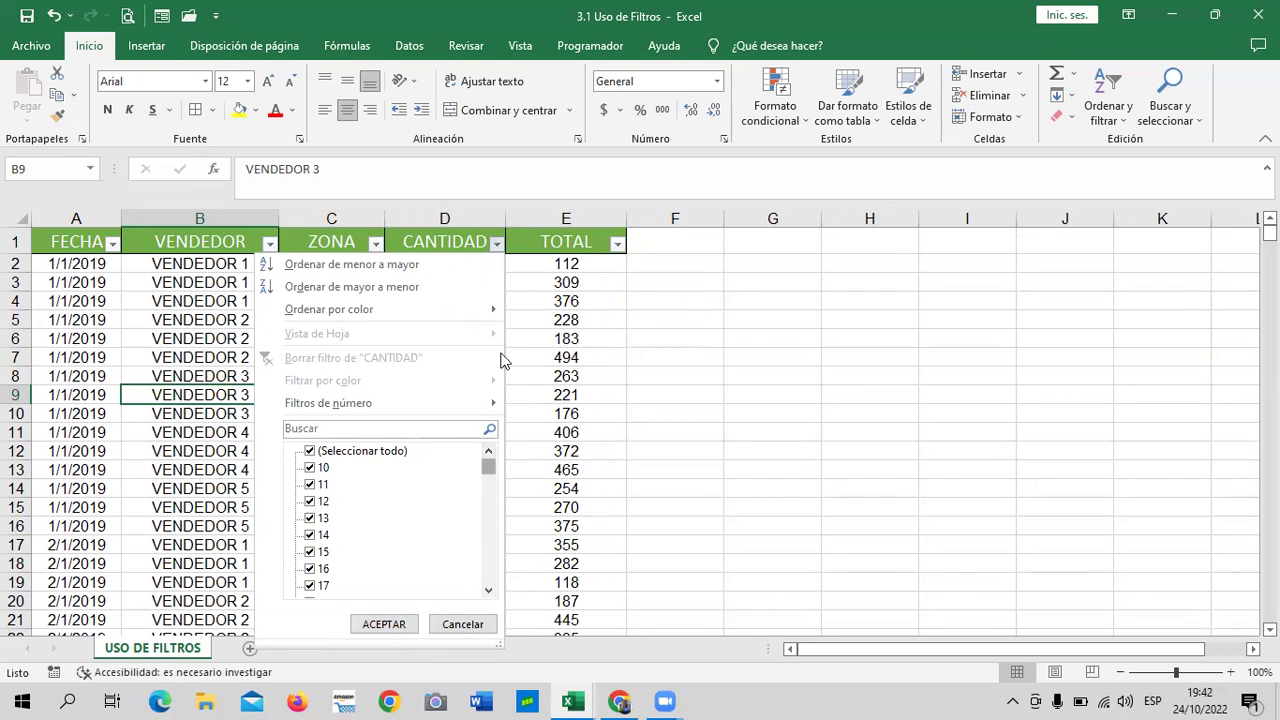
mouse_move(456, 405)
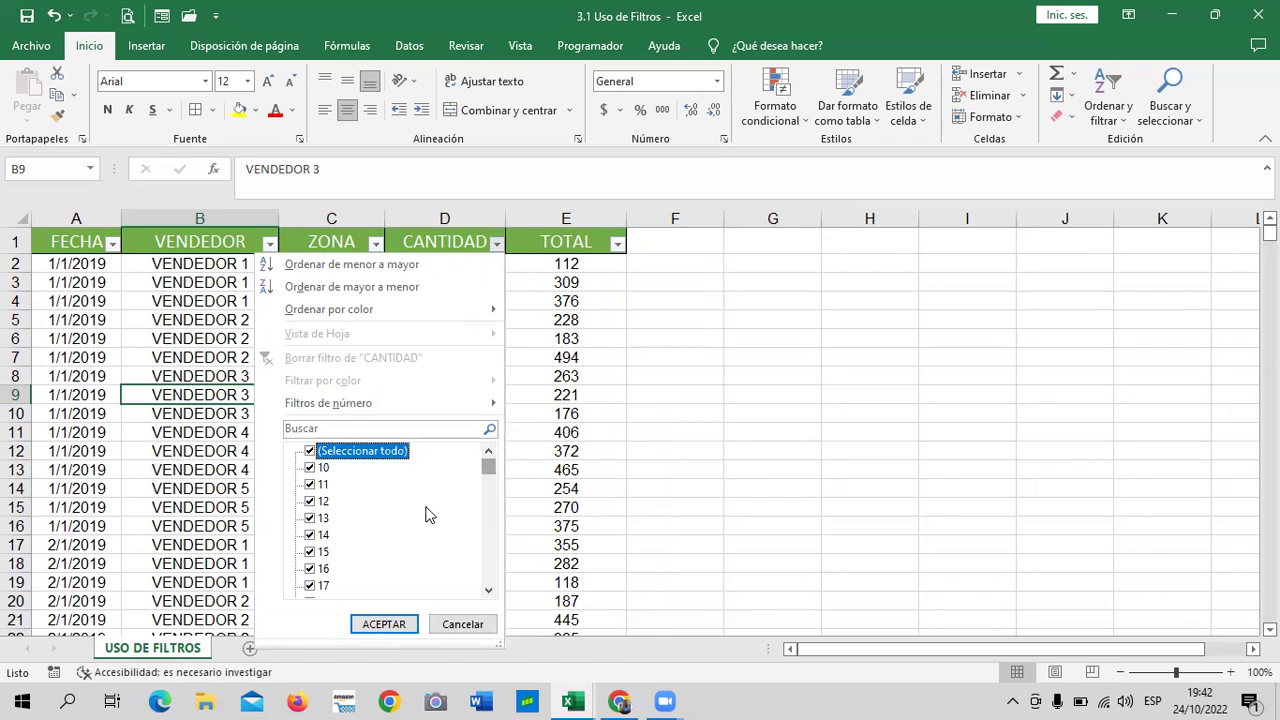
key(Escape)
scroll(434, 430, down, 6)
scroll(434, 432, up, 5)
scroll(435, 434, down, 12)
scroll(436, 436, down, 7)
scroll(436, 436, down, 11)
scroll(436, 436, up, 12)
scroll(434, 430, up, 6)
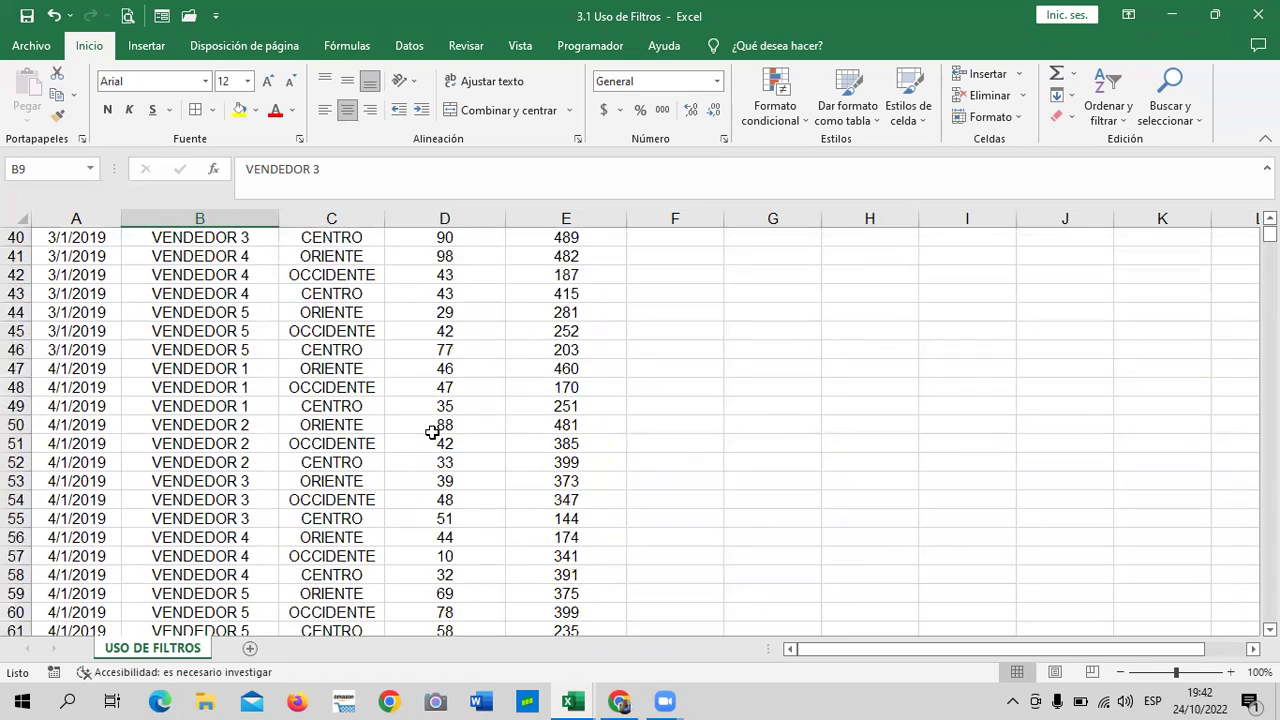
scroll(434, 430, up, 13)
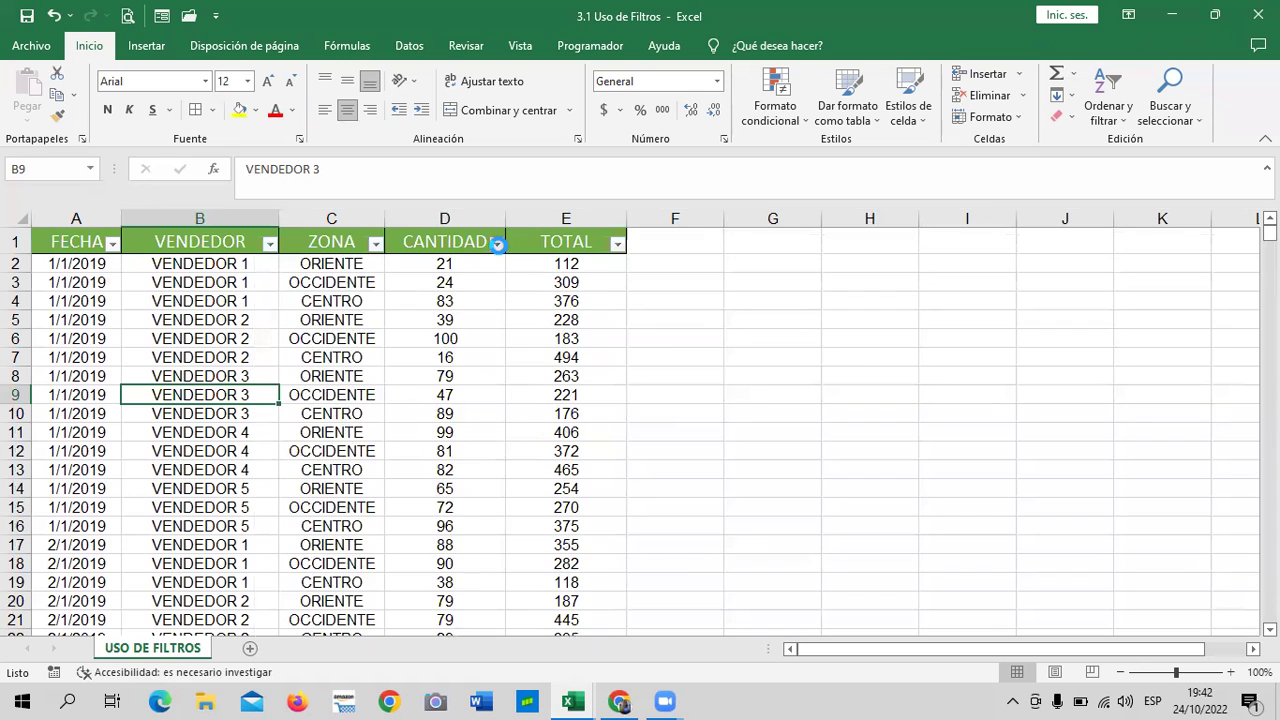
Filter CANTIDAD to values greater than 50, leaving 9060 of 16440 records.
click(496, 243)
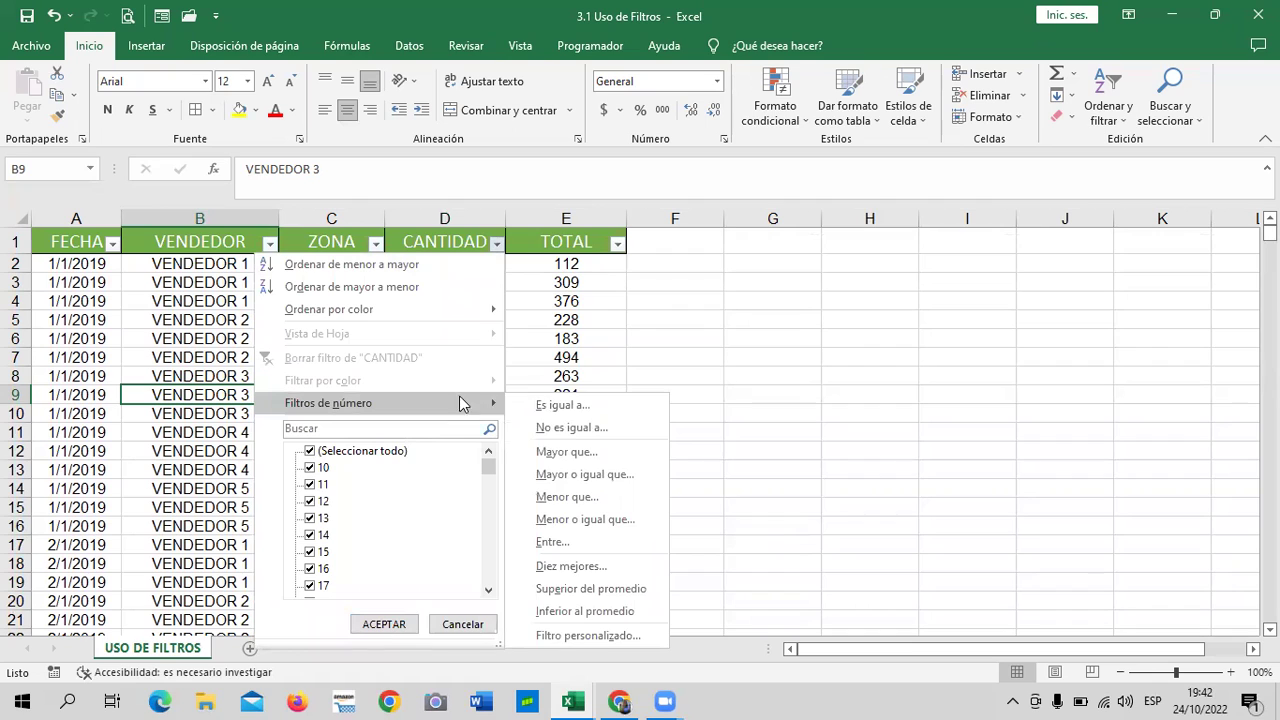
click(639, 458)
text(50)
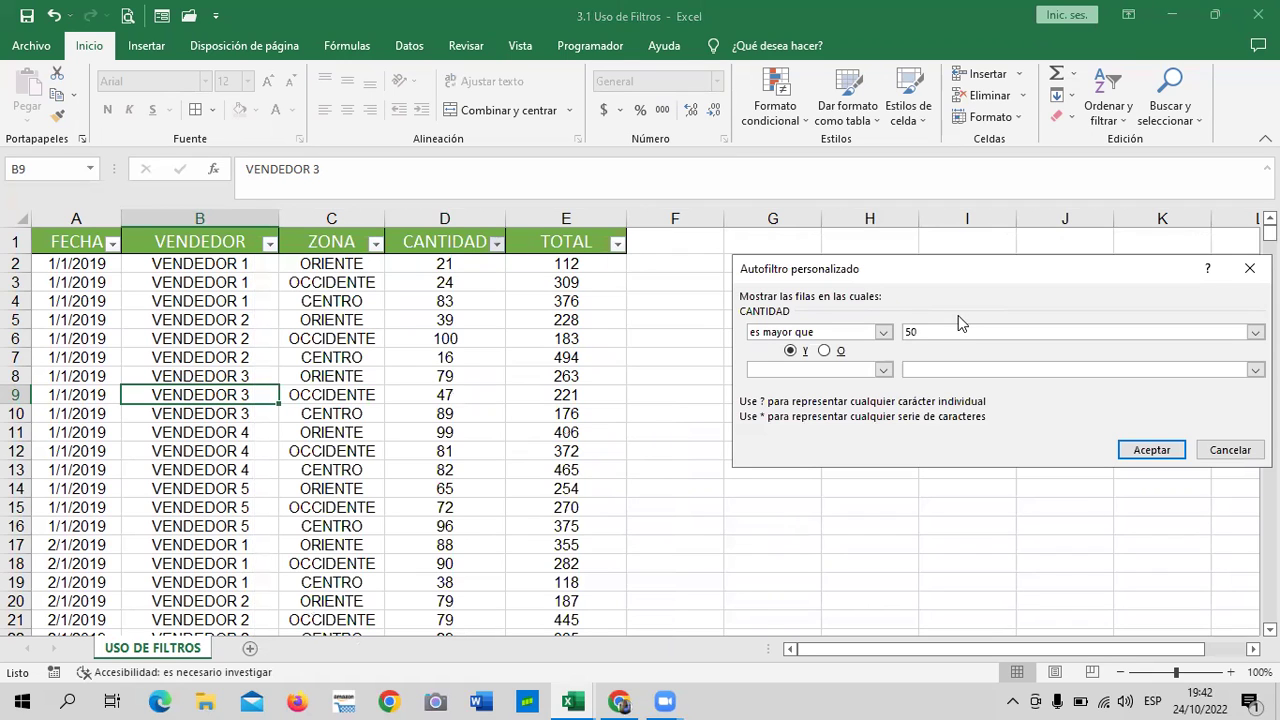
click(1154, 451)
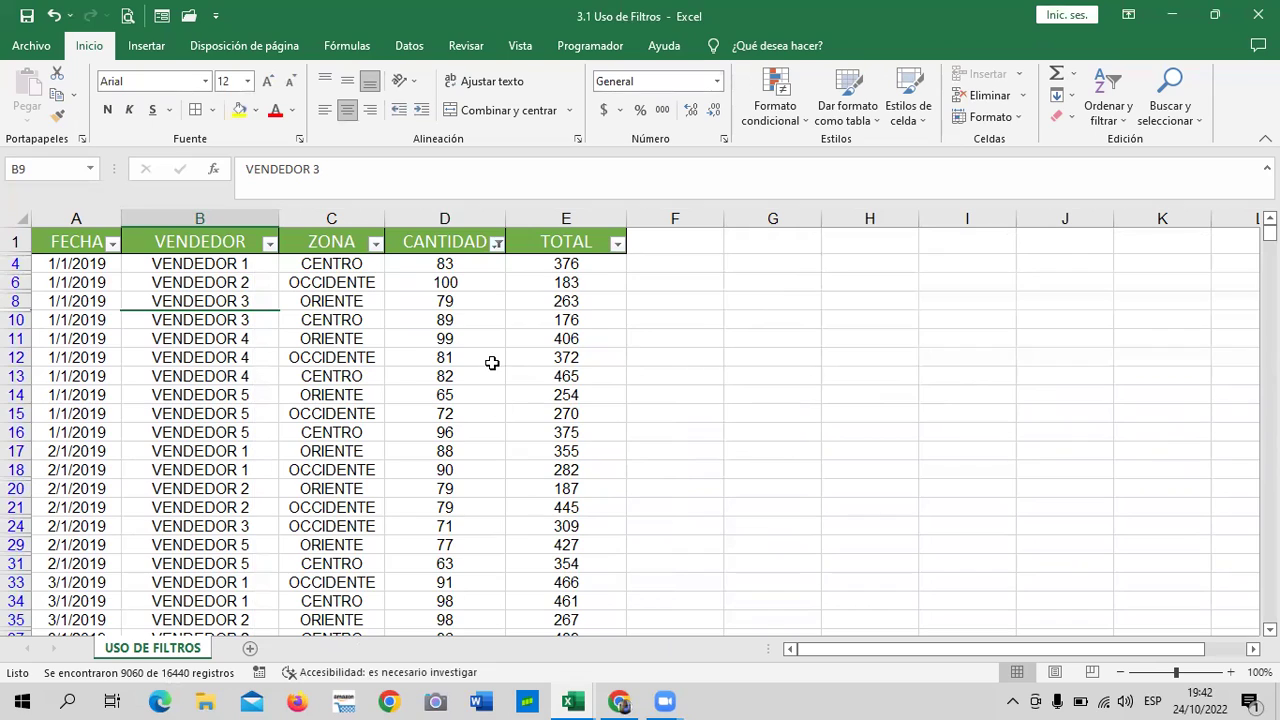
scroll(484, 376, down, 3)
scroll(484, 376, down, 5)
scroll(480, 383, down, 10)
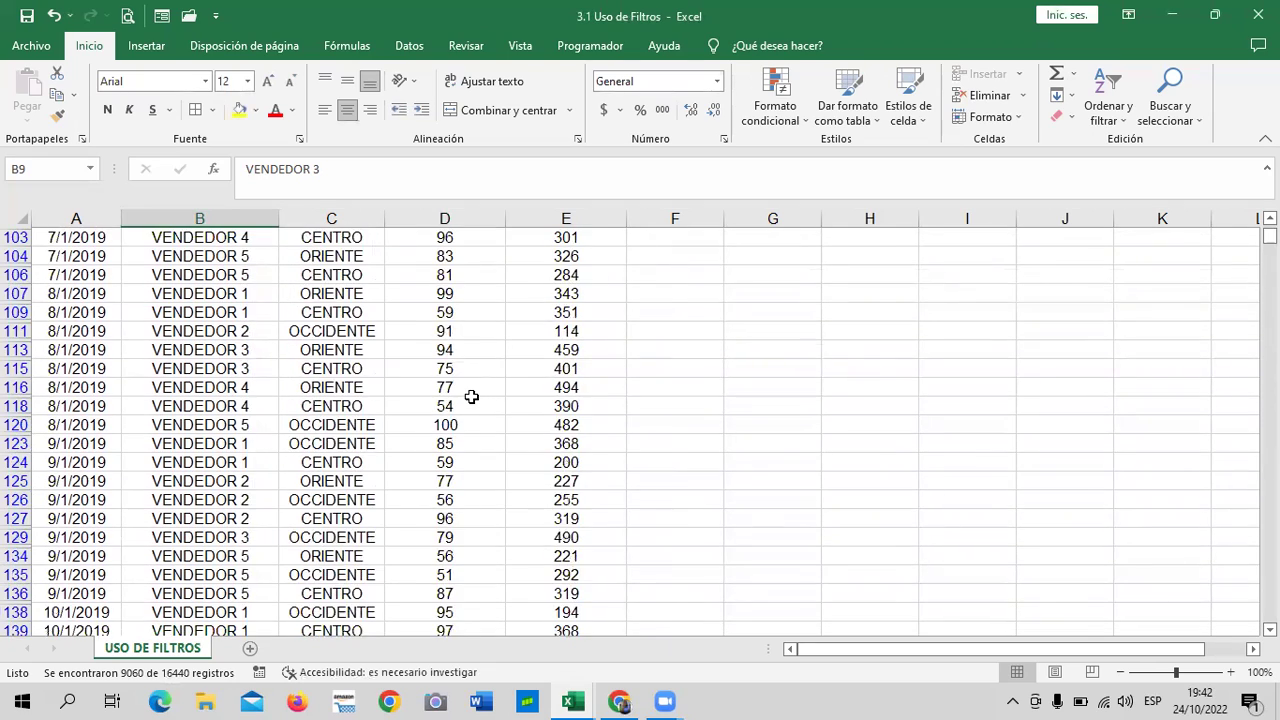
scroll(474, 391, down, 7)
scroll(469, 397, down, 6)
scroll(468, 399, down, 5)
scroll(466, 403, down, 6)
scroll(462, 406, down, 4)
scroll(470, 395, down, 5)
scroll(477, 389, down, 3)
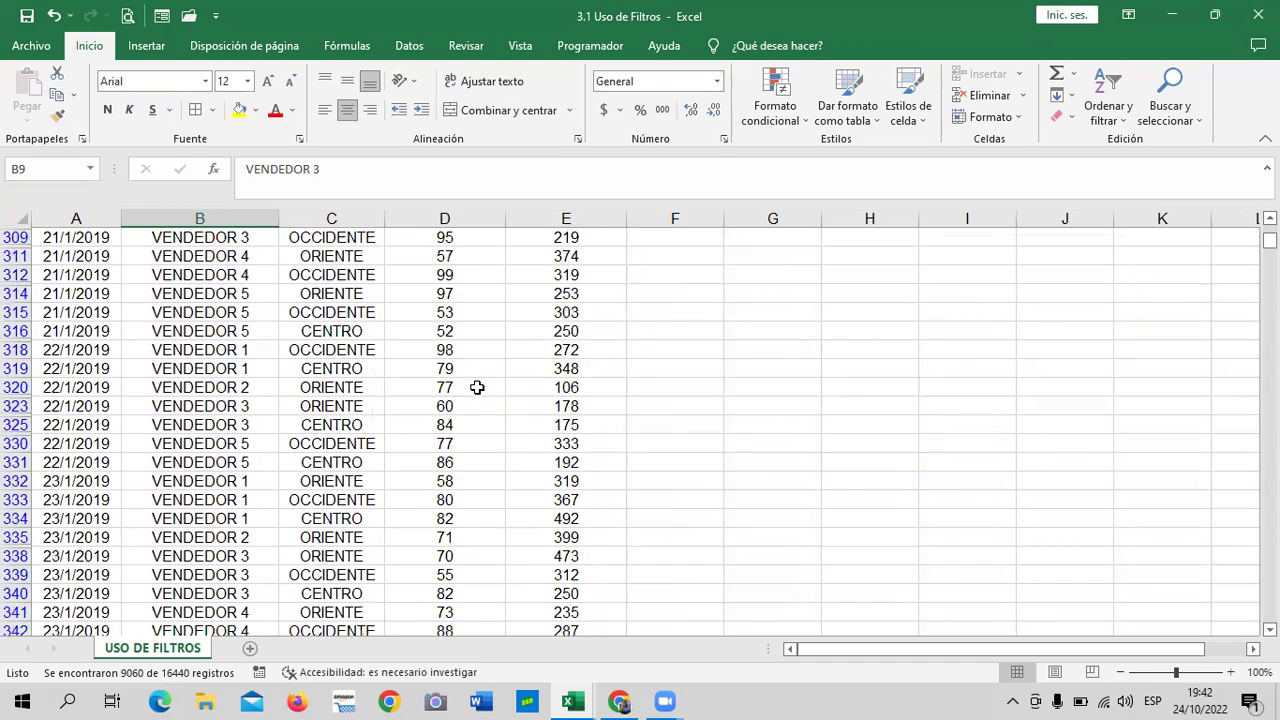
scroll(476, 390, down, 5)
scroll(472, 390, down, 6)
scroll(466, 391, down, 2)
scroll(466, 391, down, 7)
scroll(450, 405, down, 6)
scroll(470, 470, down, 8)
scroll(472, 485, down, 5)
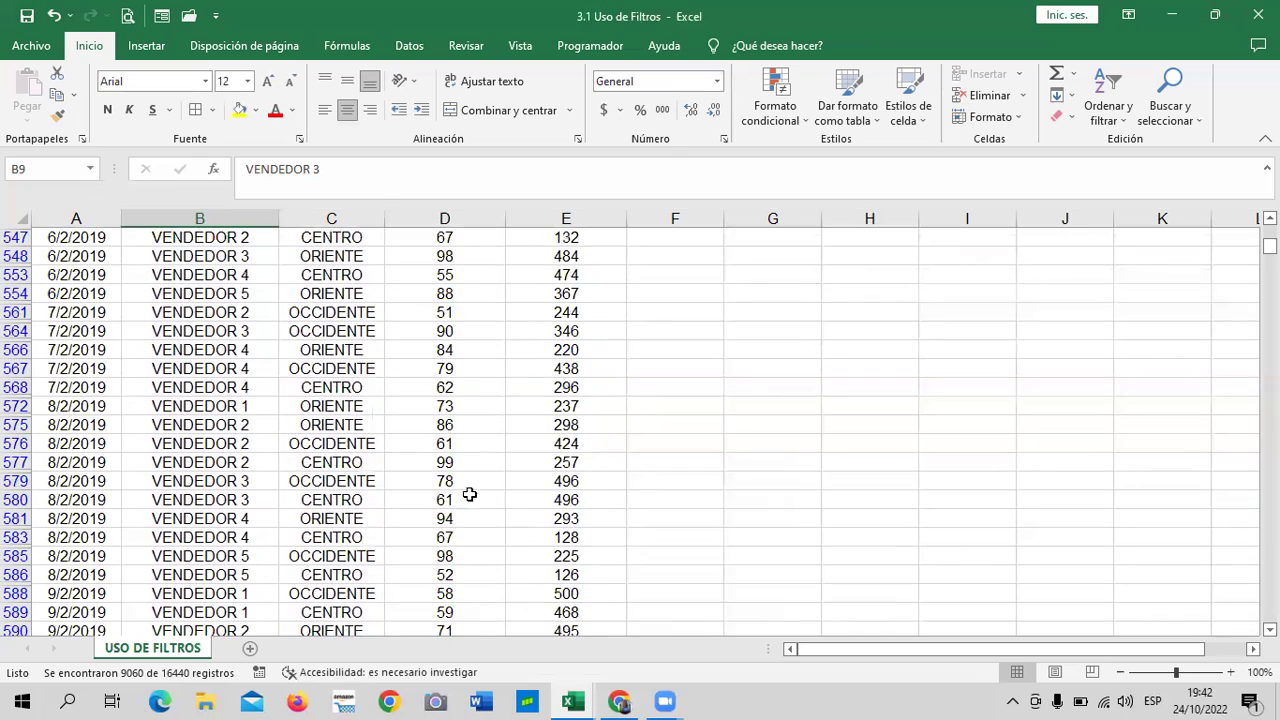
scroll(423, 425, down, 2)
scroll(450, 470, up, 2)
scroll(479, 518, up, 6)
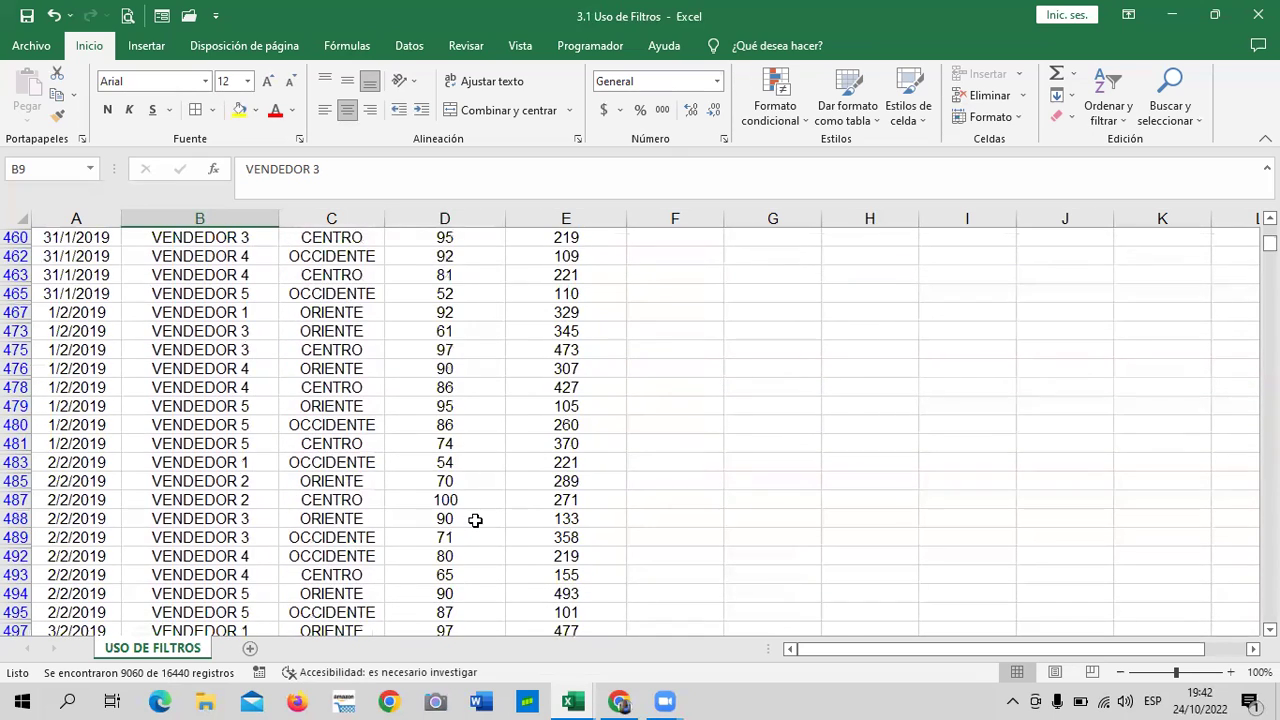
scroll(479, 515, up, 5)
scroll(479, 513, up, 5)
scroll(479, 511, up, 7)
scroll(479, 511, up, 6)
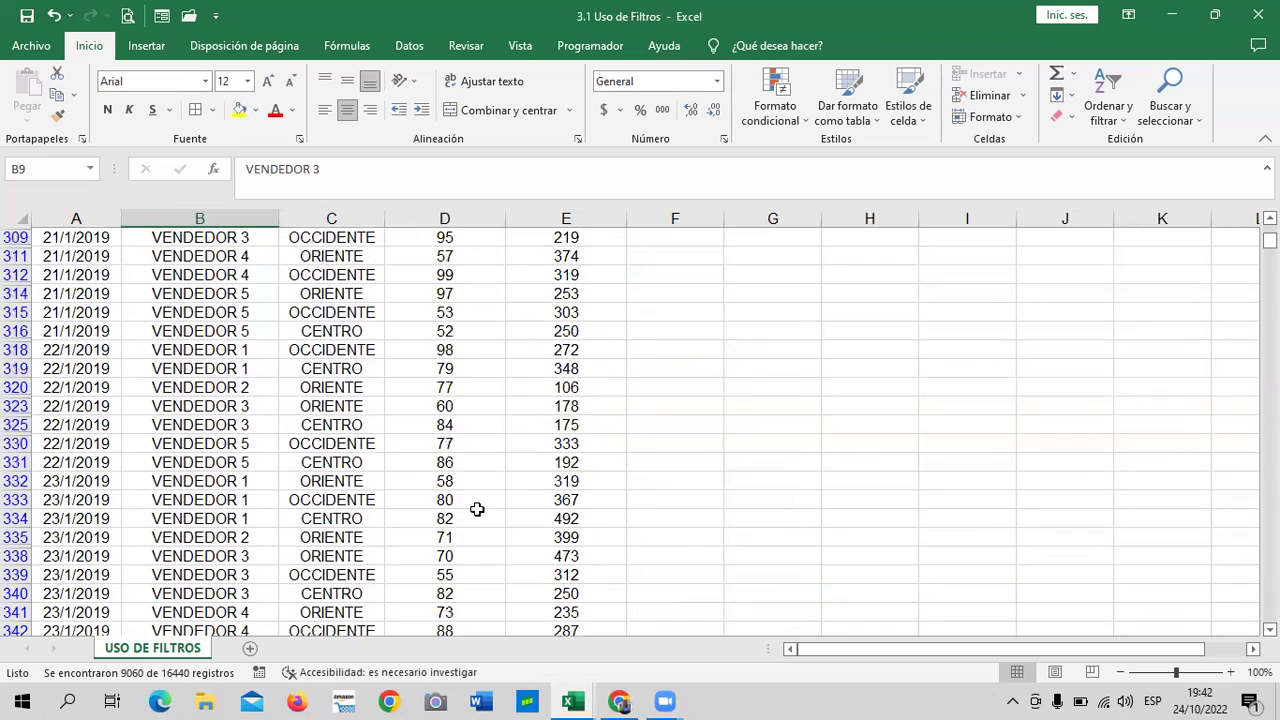
scroll(477, 494, up, 3)
scroll(477, 486, up, 4)
scroll(486, 477, up, 7)
scroll(486, 470, up, 4)
scroll(486, 470, up, 7)
scroll(500, 451, up, 5)
scroll(517, 437, up, 8)
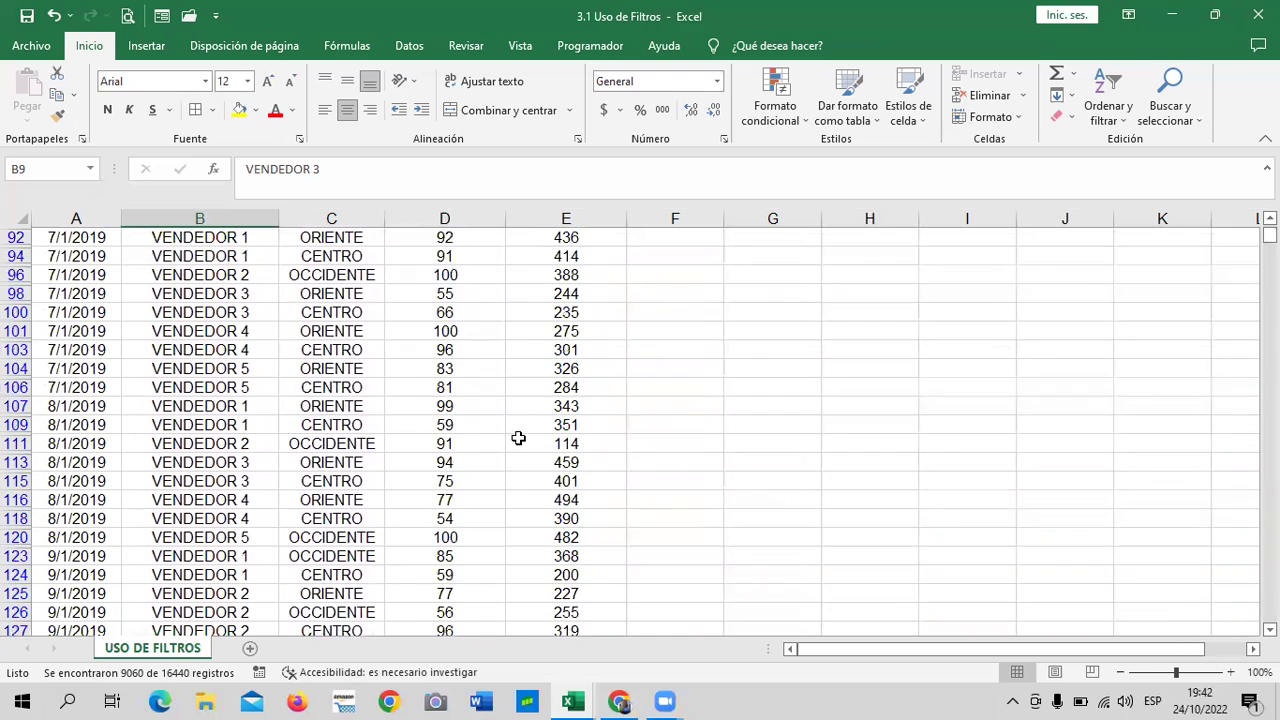
scroll(520, 437, up, 9)
scroll(525, 413, up, 5)
scroll(523, 389, up, 2)
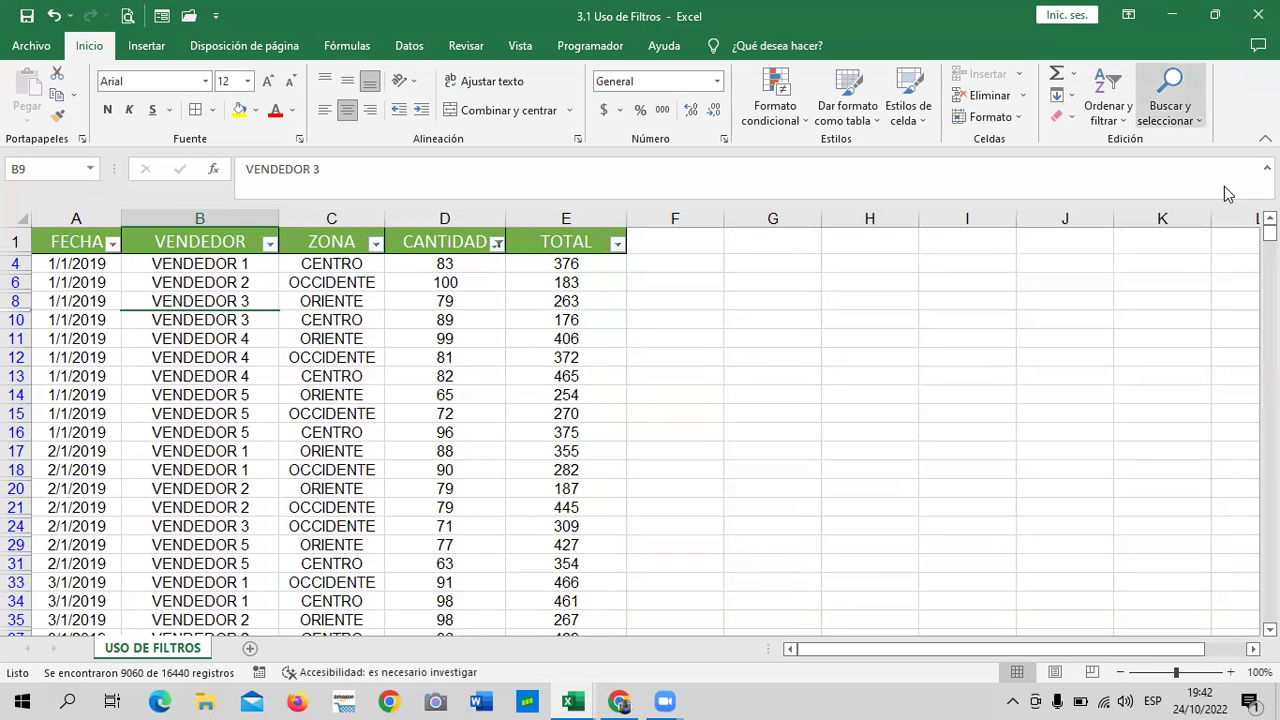
click(1127, 118)
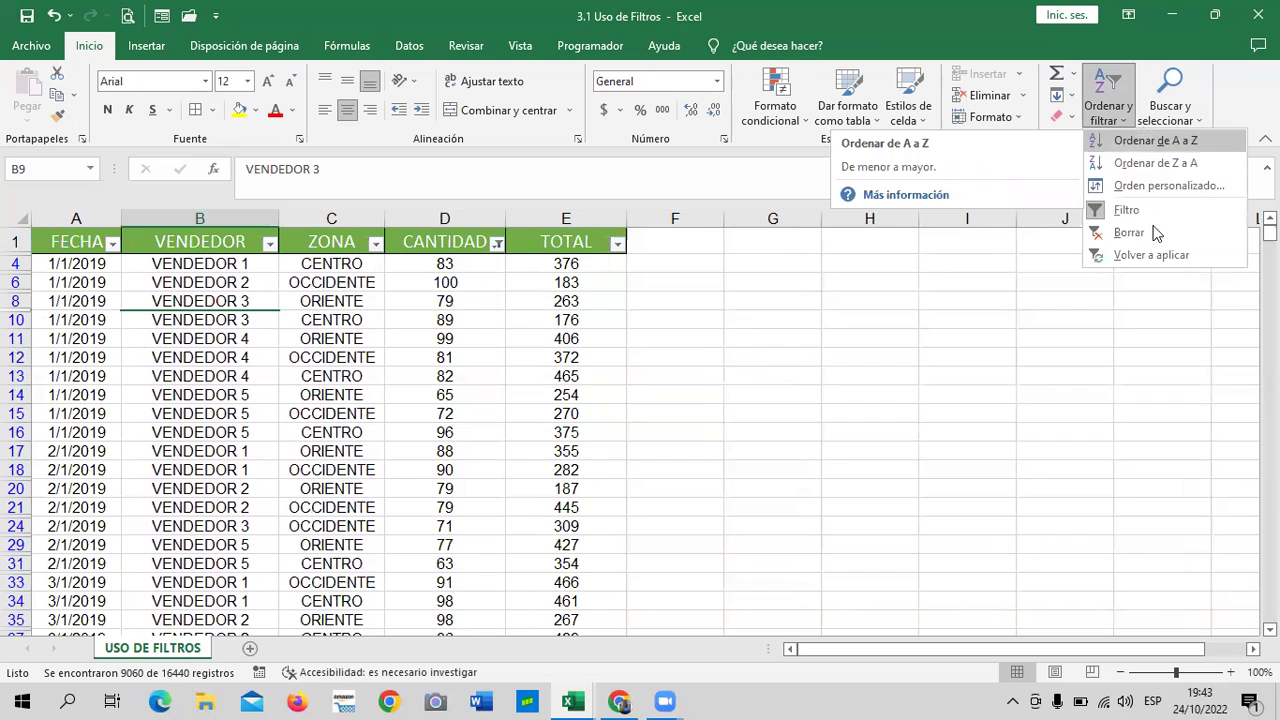
drag(444, 432, 444, 451)
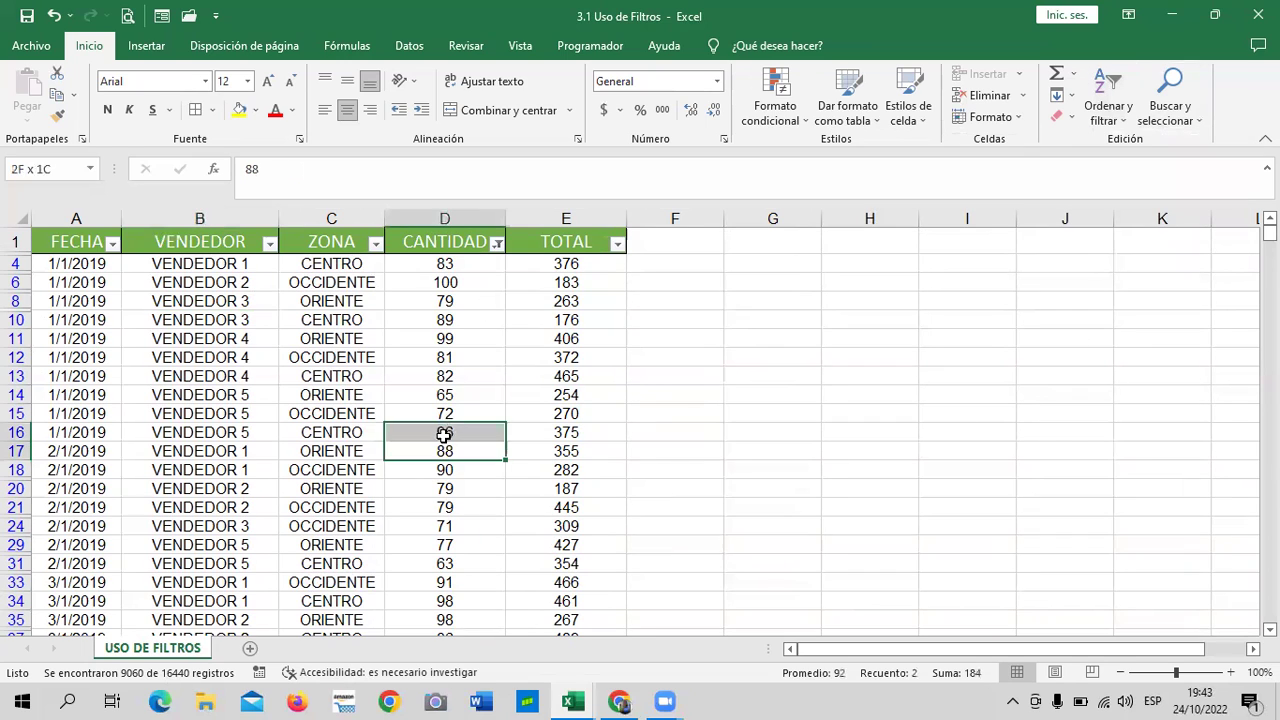
click(446, 282)
click(451, 262)
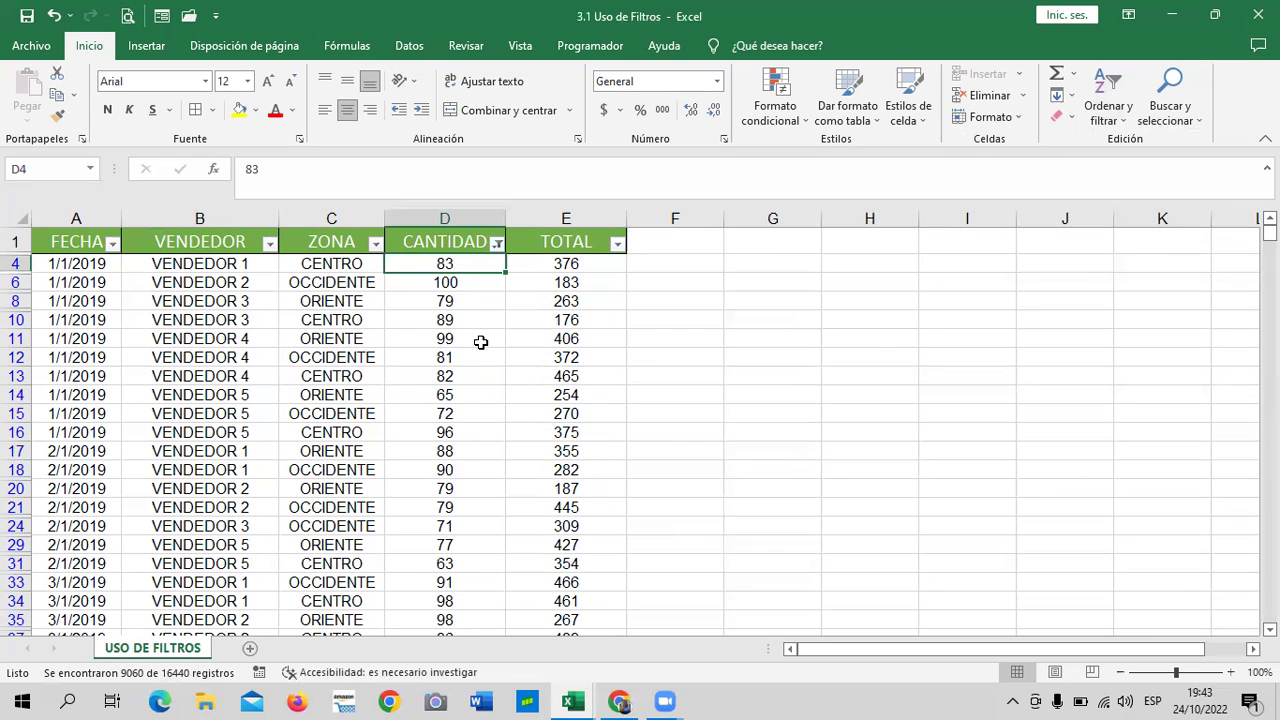
scroll(443, 420, down, 1)
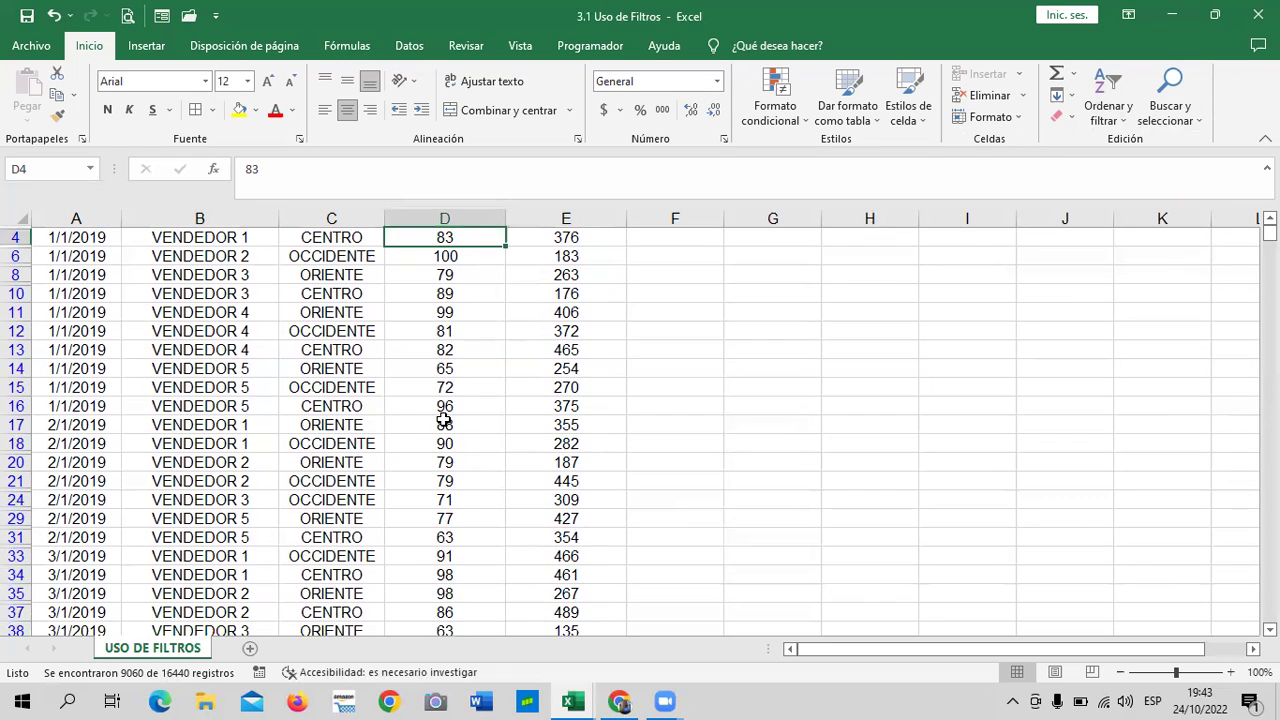
scroll(443, 416, up, 1)
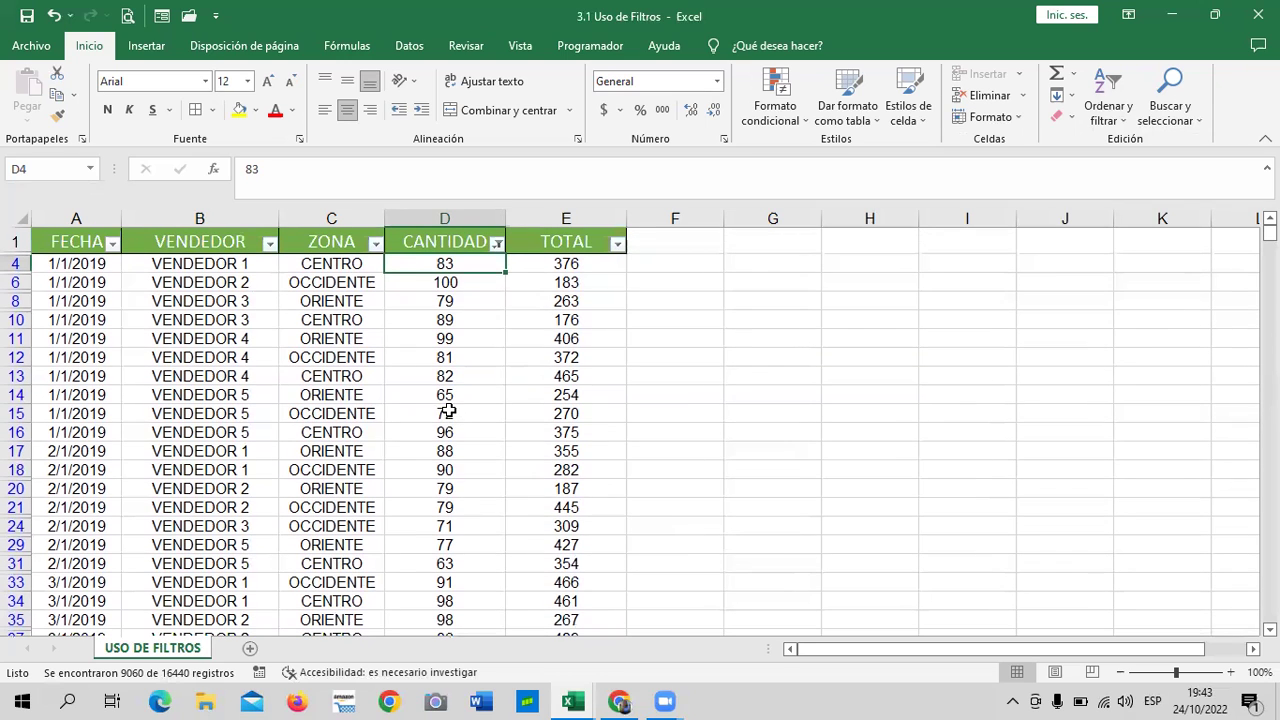
click(461, 334)
click(441, 263)
Scroll the 9060 filtered rows, select cells B4 and B13, and bring up Ordenar y filtrar.
scroll(420, 440, down, 4)
scroll(441, 452, down, 7)
scroll(455, 470, down, 5)
scroll(468, 501, down, 5)
scroll(467, 501, down, 2)
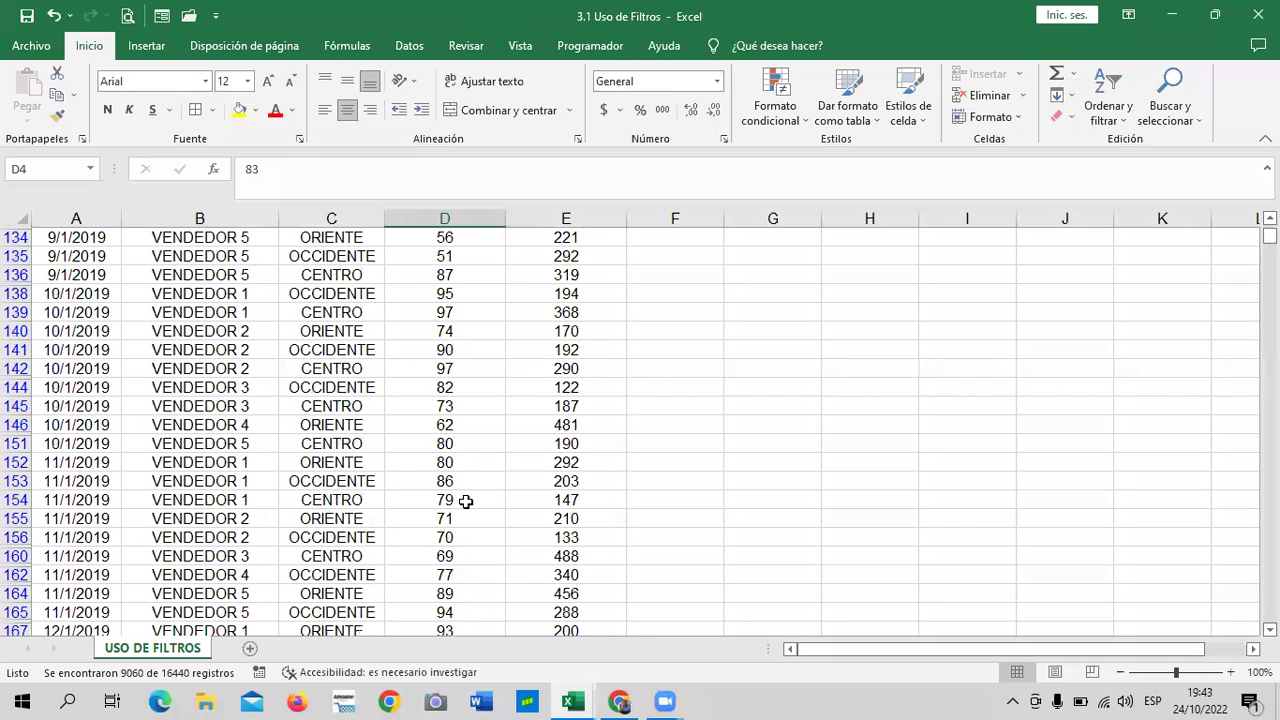
scroll(473, 509, down, 3)
scroll(471, 500, down, 4)
scroll(471, 495, up, 9)
scroll(471, 496, up, 6)
scroll(471, 496, up, 7)
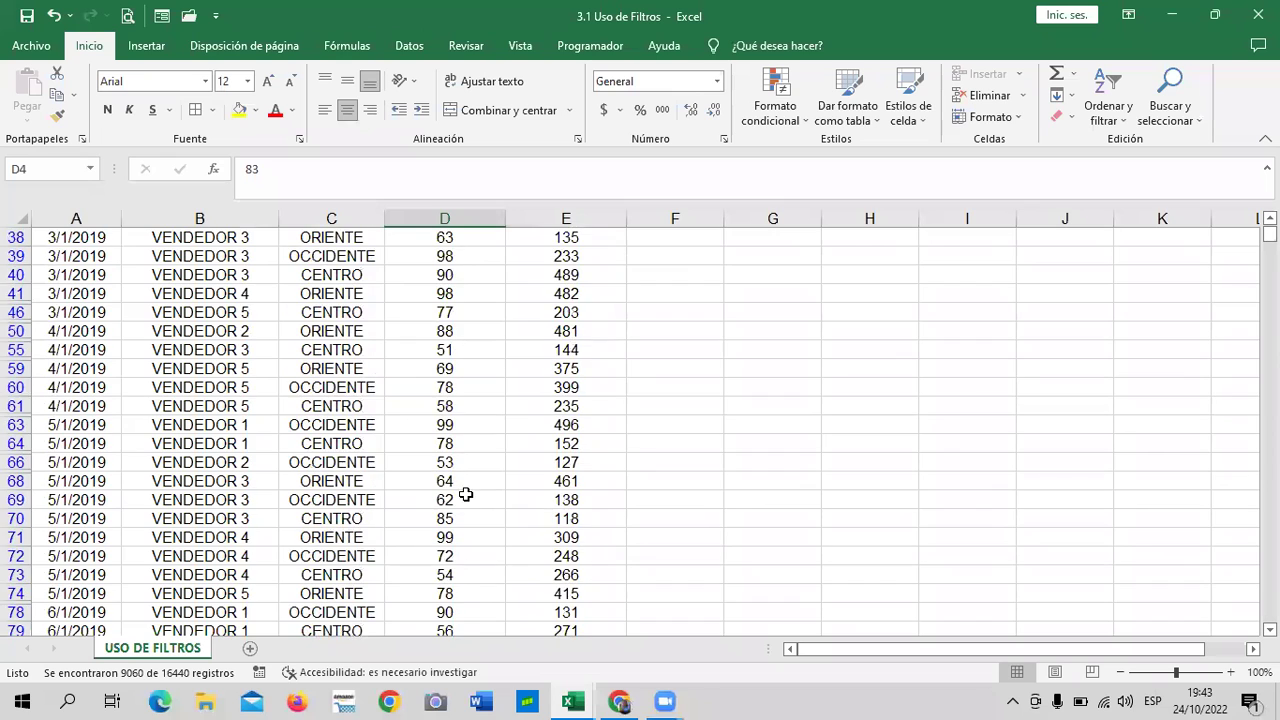
scroll(469, 480, up, 7)
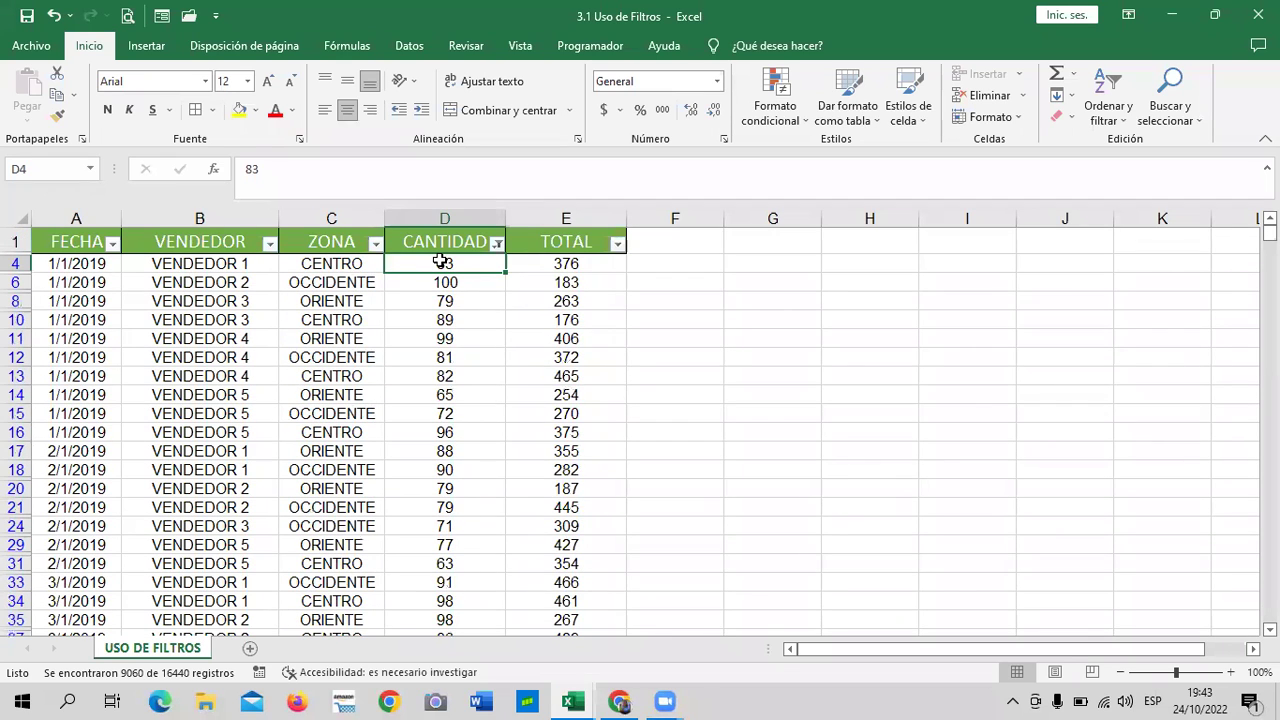
click(185, 261)
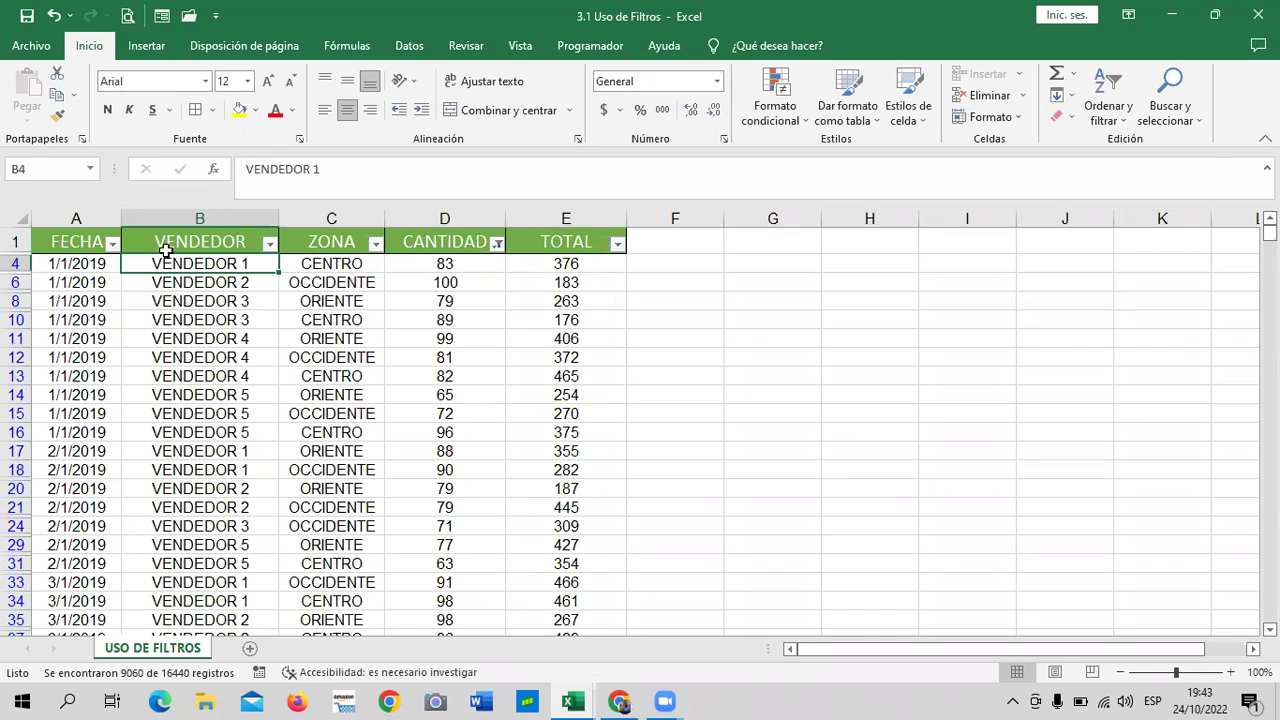
click(268, 370)
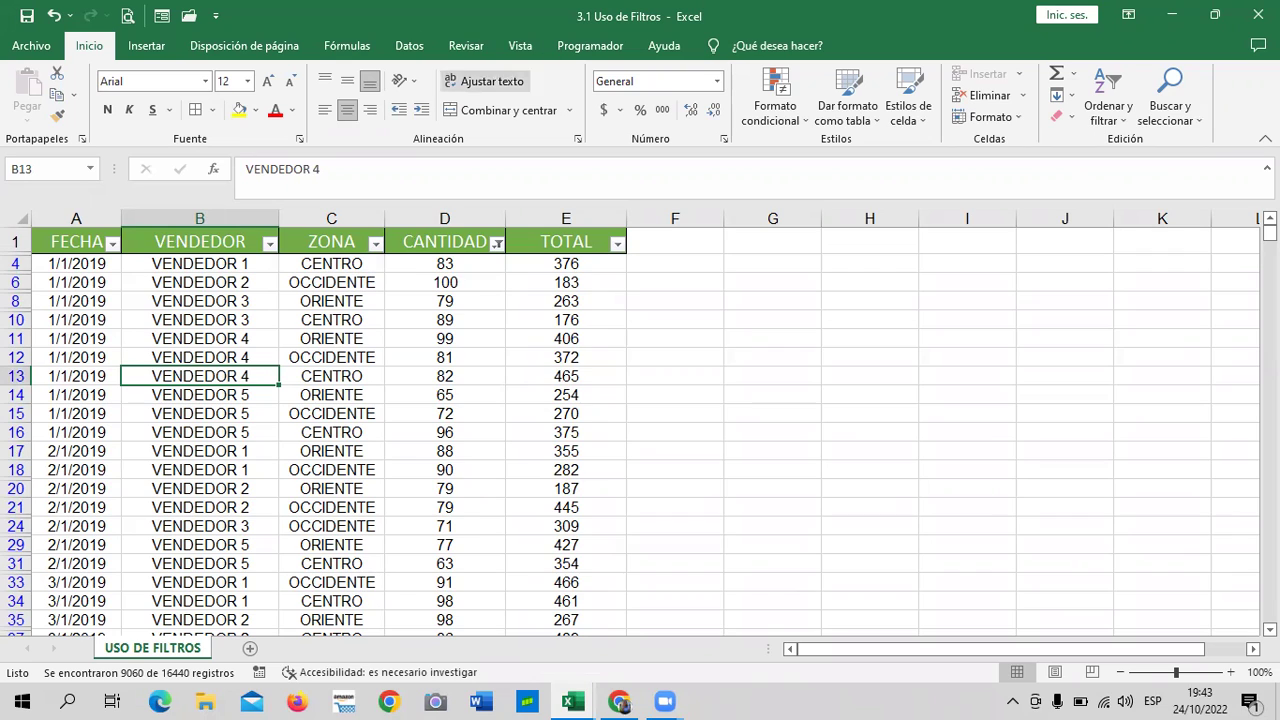
click(1118, 112)
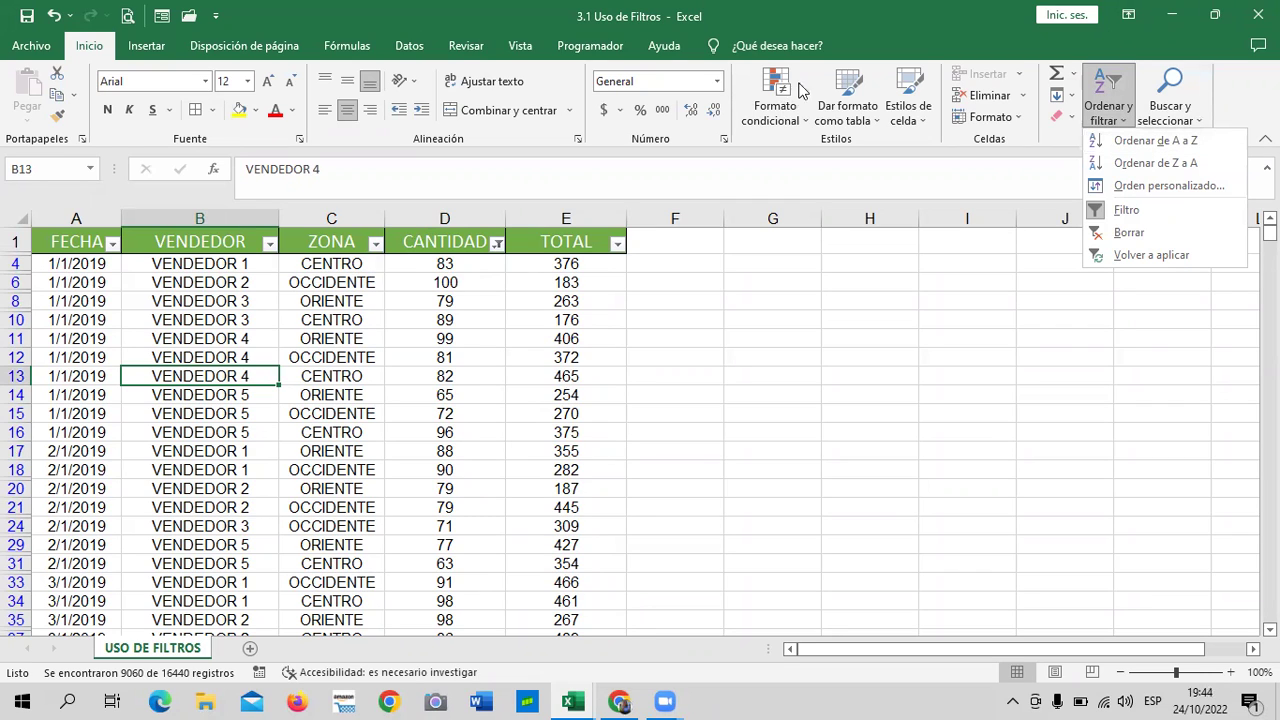
Re-tick (Seleccionar todo) in the CANTIDAD filter and apply it so quantities like 21 and 16 reappear.
click(700, 355)
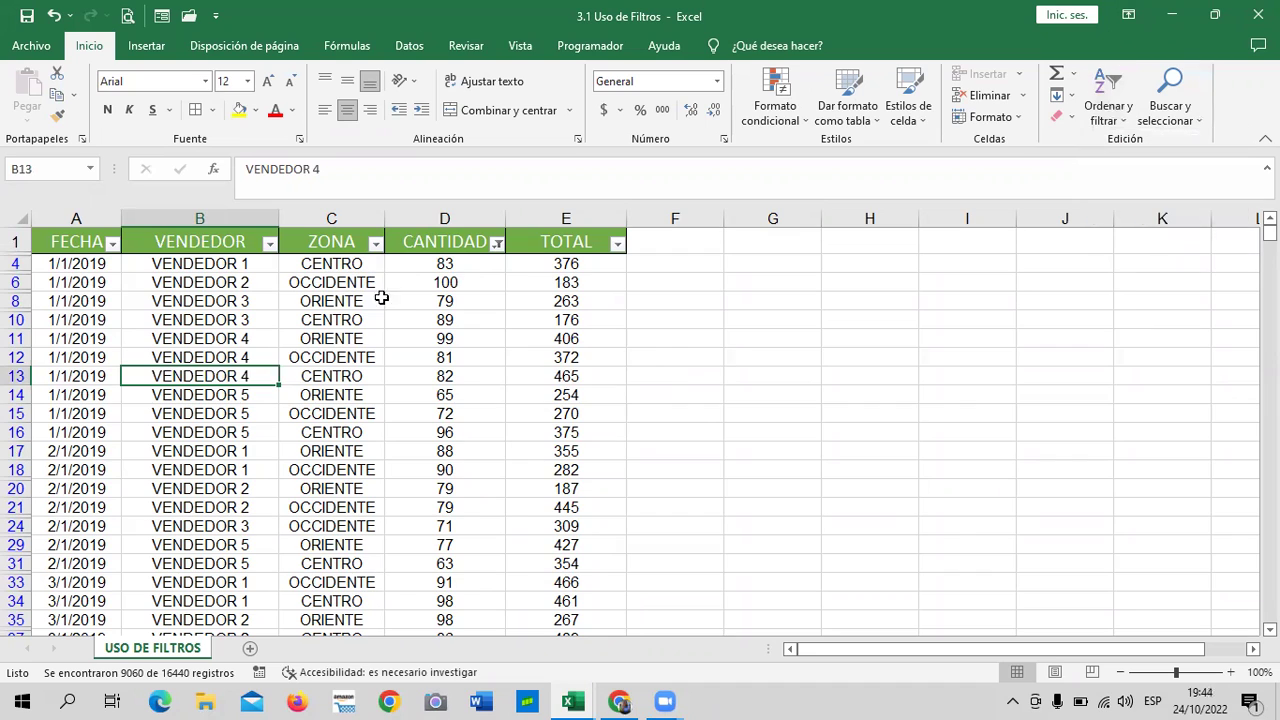
click(440, 282)
click(458, 264)
click(538, 296)
click(404, 372)
click(497, 244)
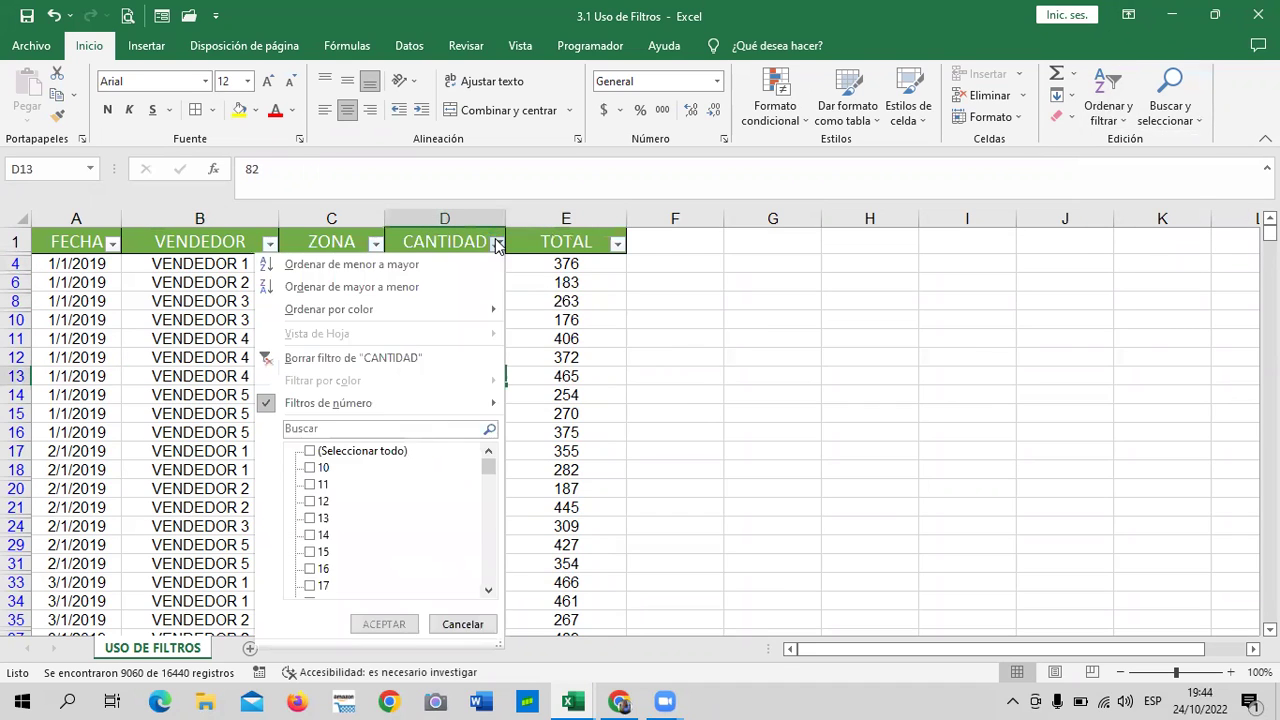
click(328, 451)
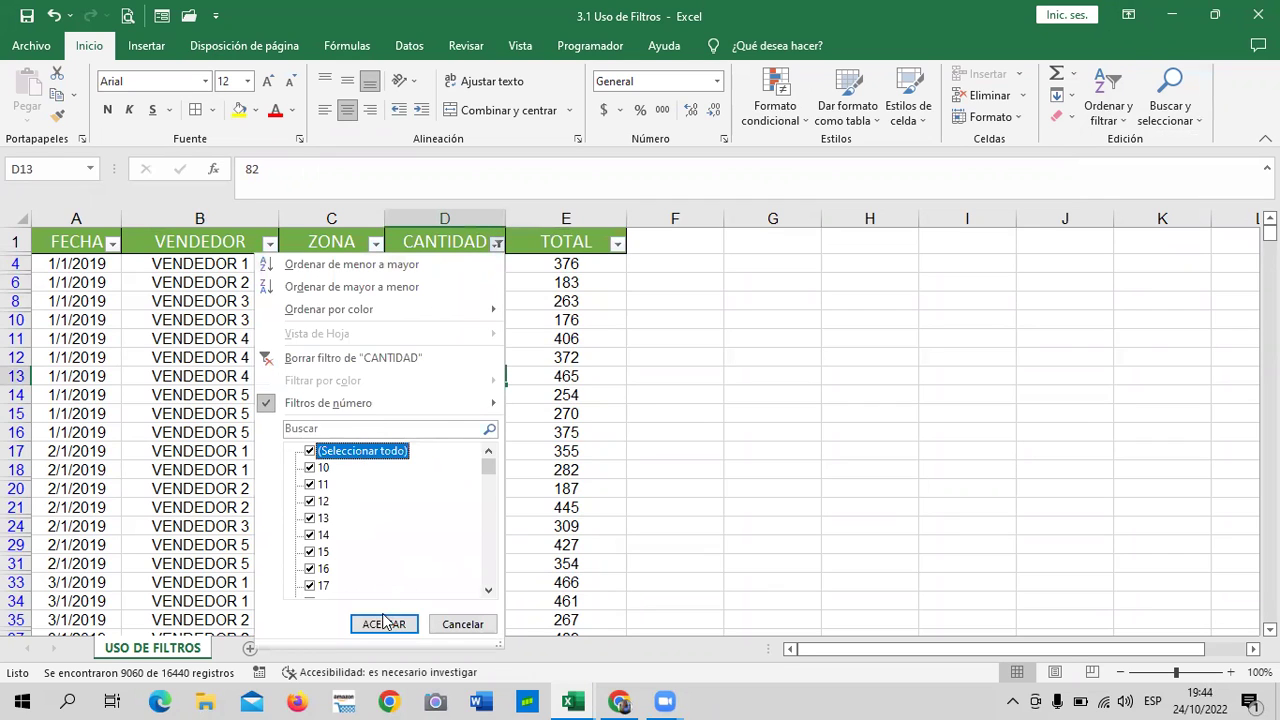
click(383, 624)
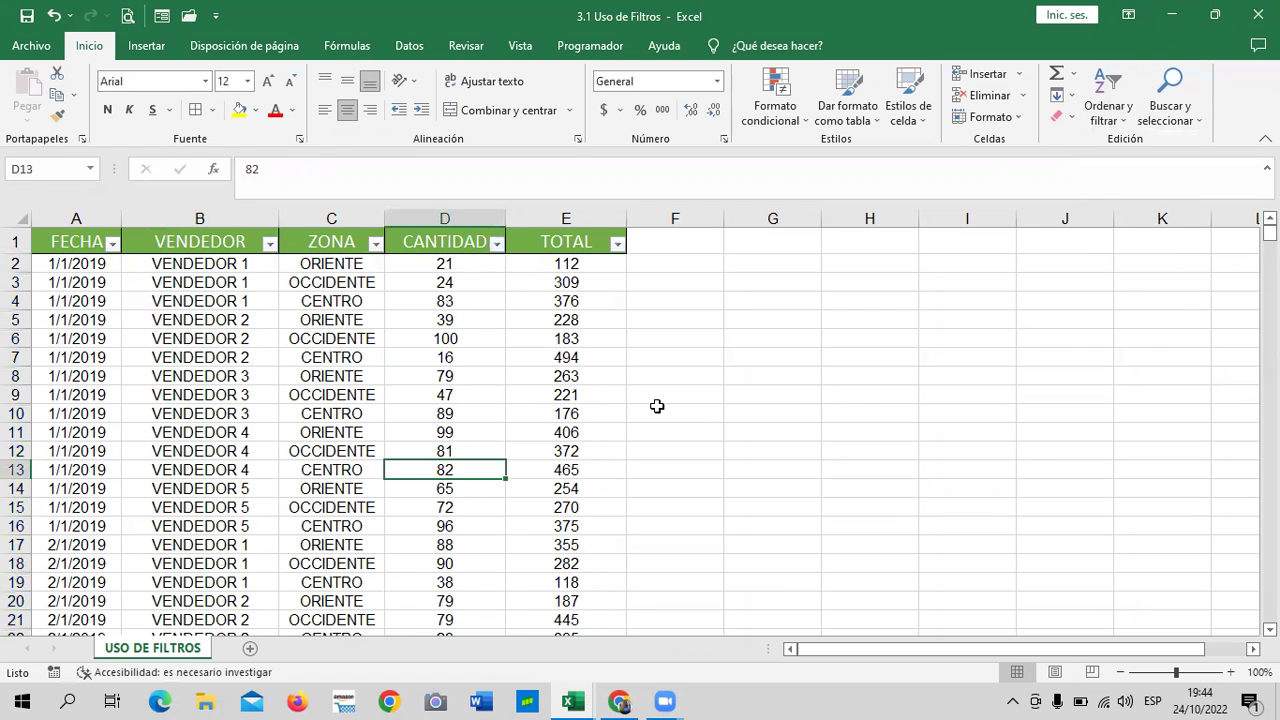
click(700, 377)
Filter TOTAL to values greater than 300, leaving 8078 of 16440 records.
click(580, 263)
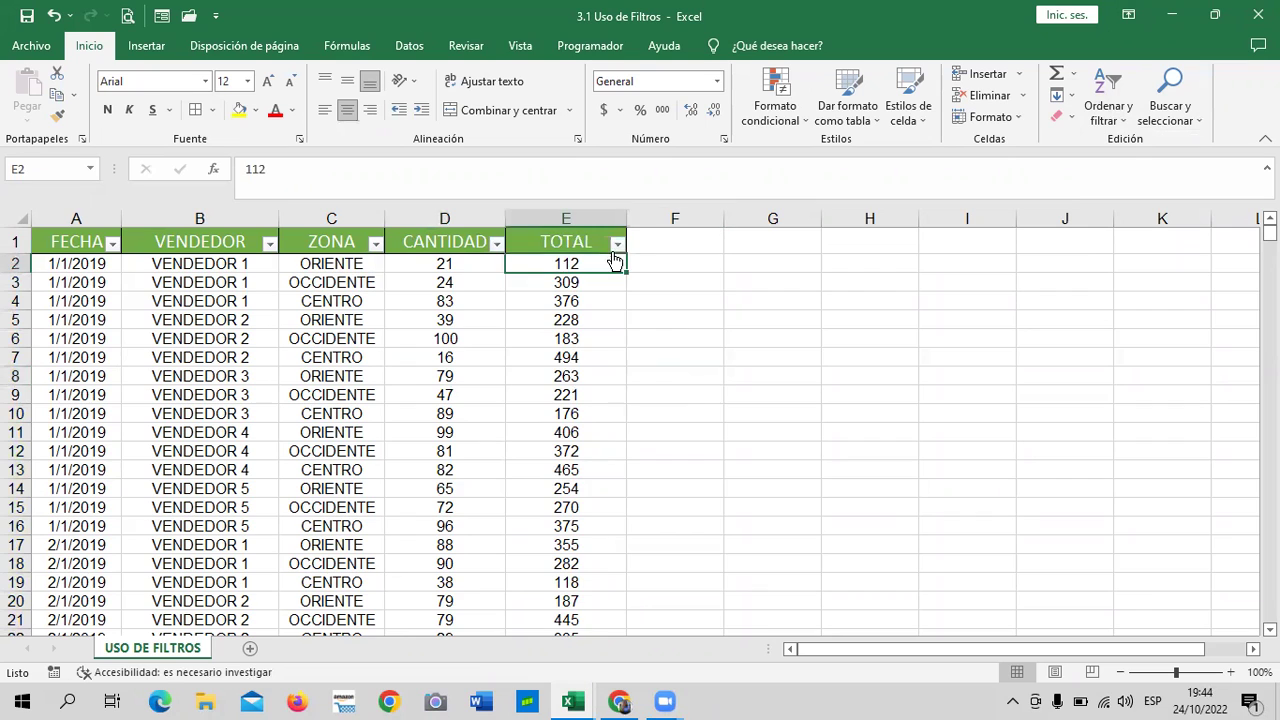
click(620, 243)
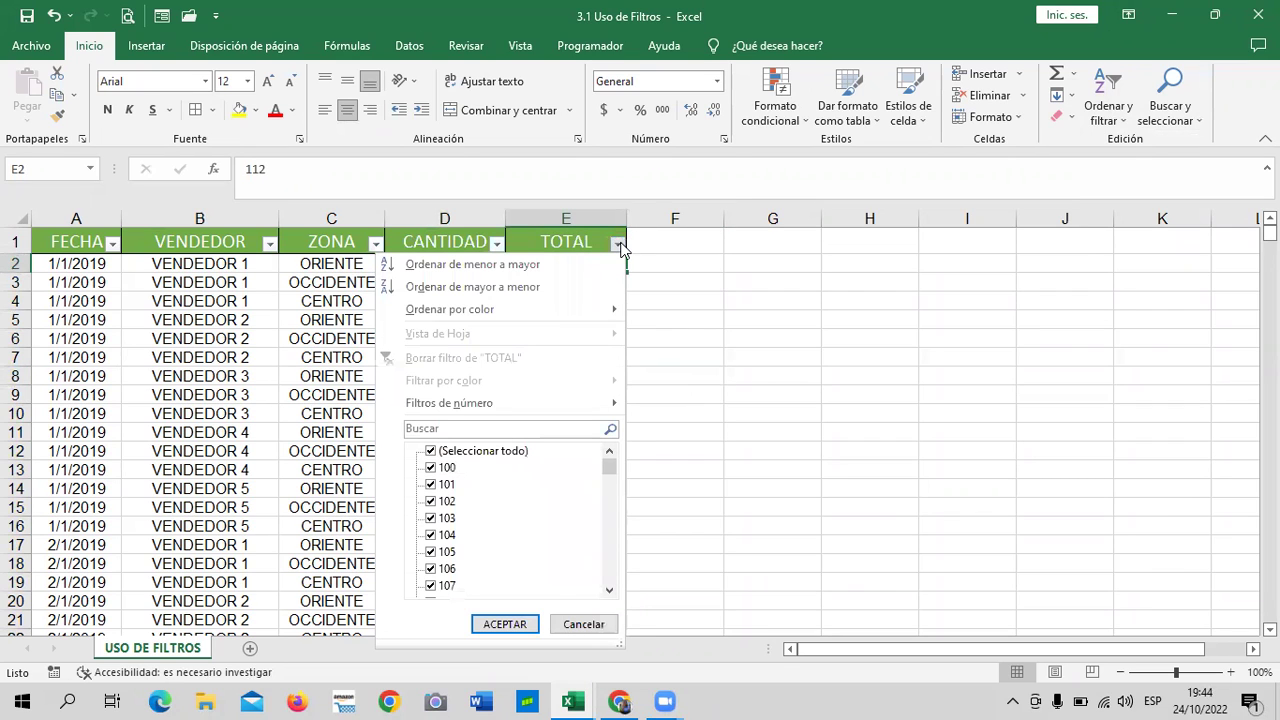
mouse_move(490, 405)
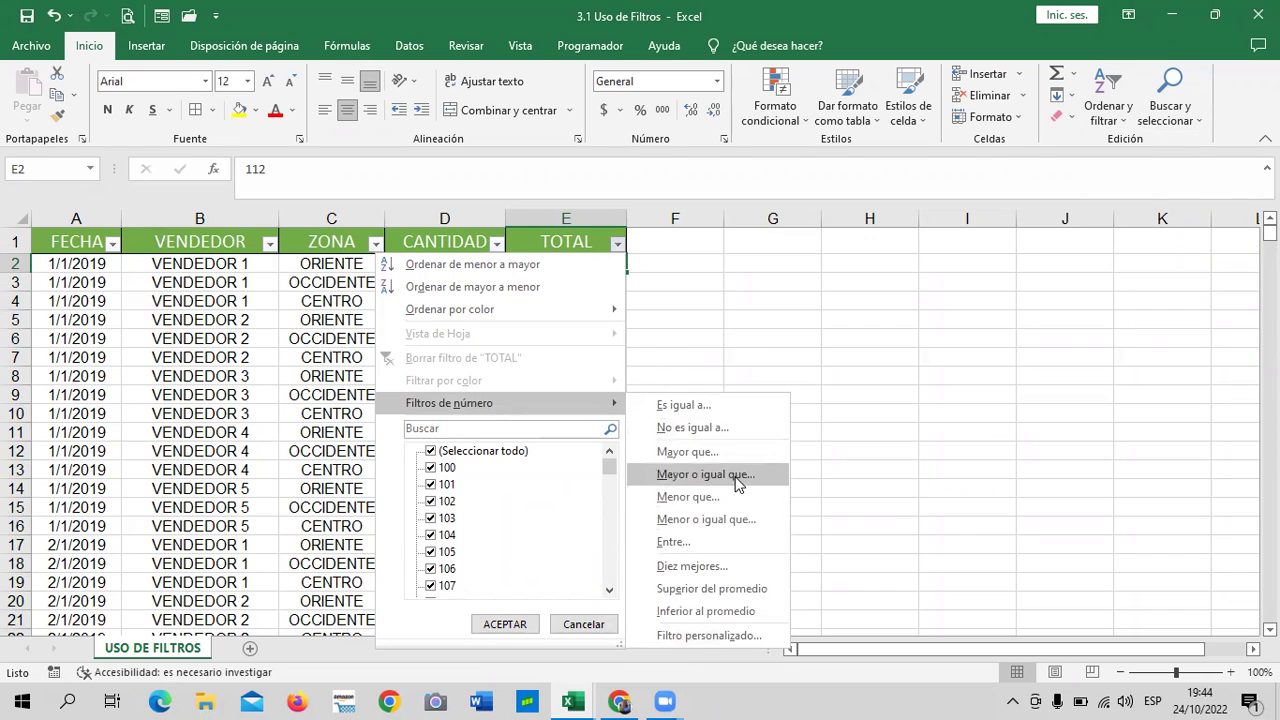
click(729, 456)
text(300)
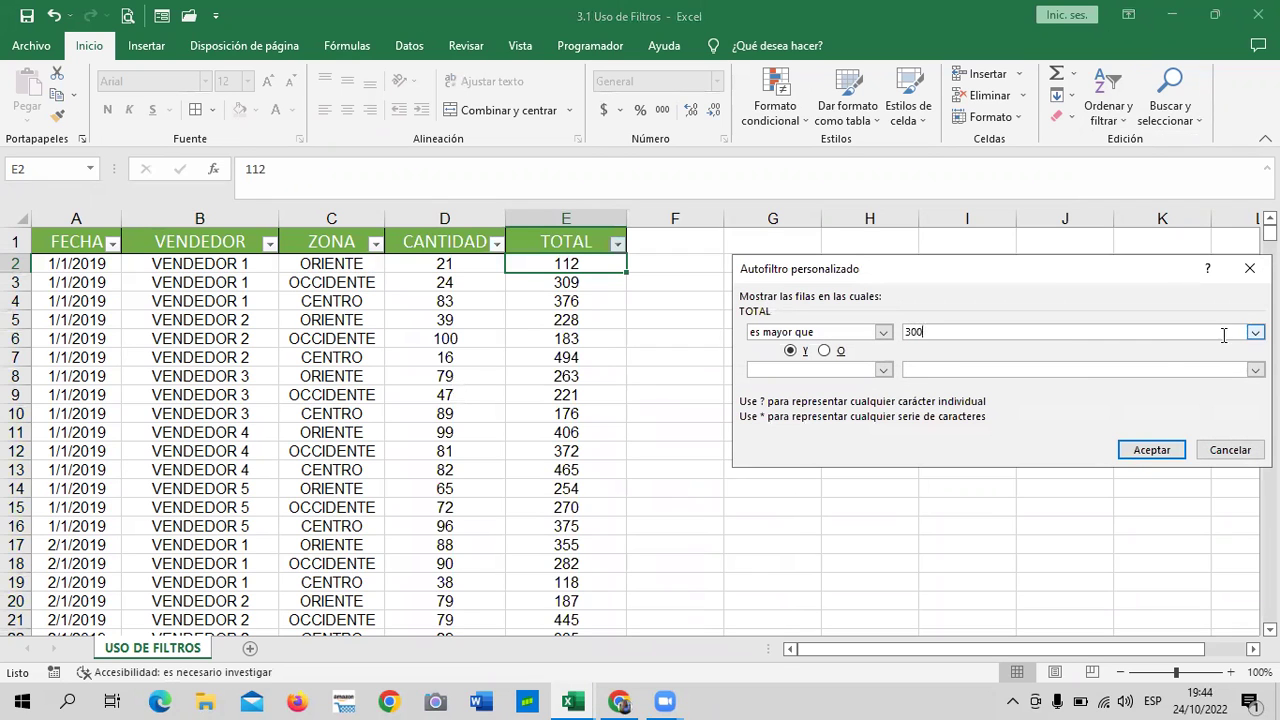
click(1150, 450)
click(894, 430)
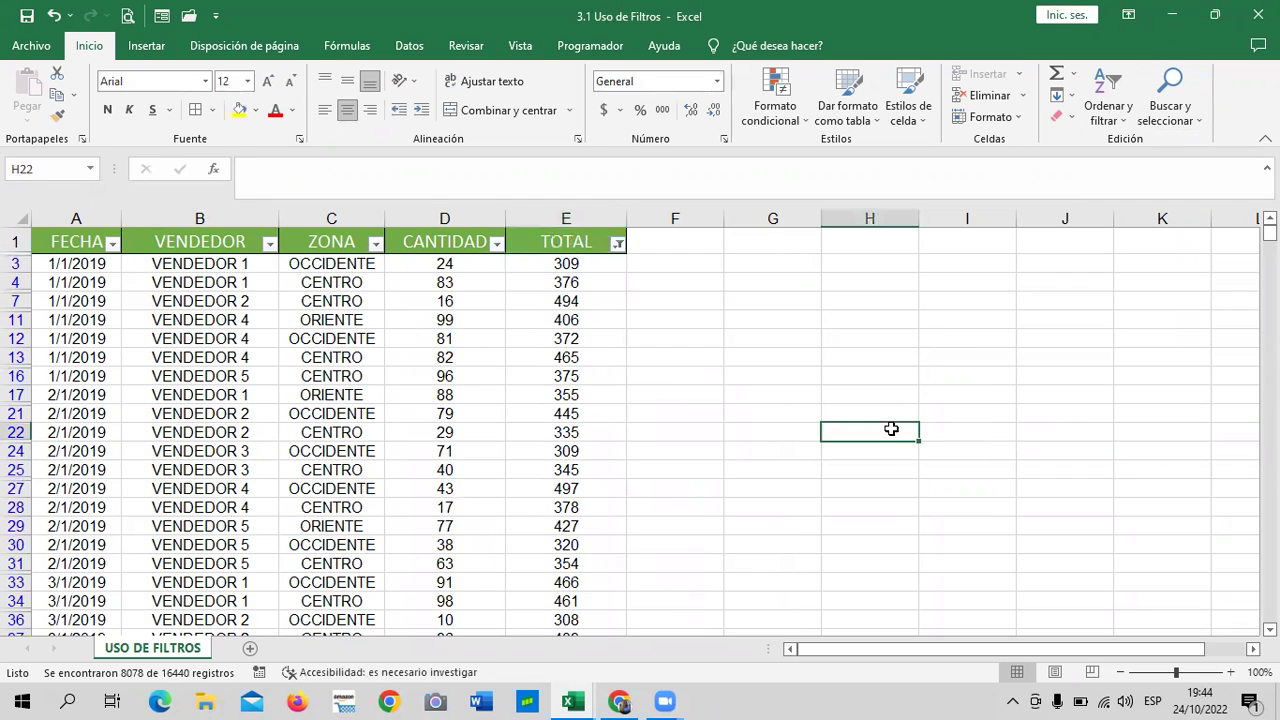
Scroll through the filtered rows to check every TOTAL exceeds 300.
scroll(686, 477, down, 3)
scroll(523, 483, down, 5)
scroll(526, 481, down, 6)
scroll(526, 481, up, 3)
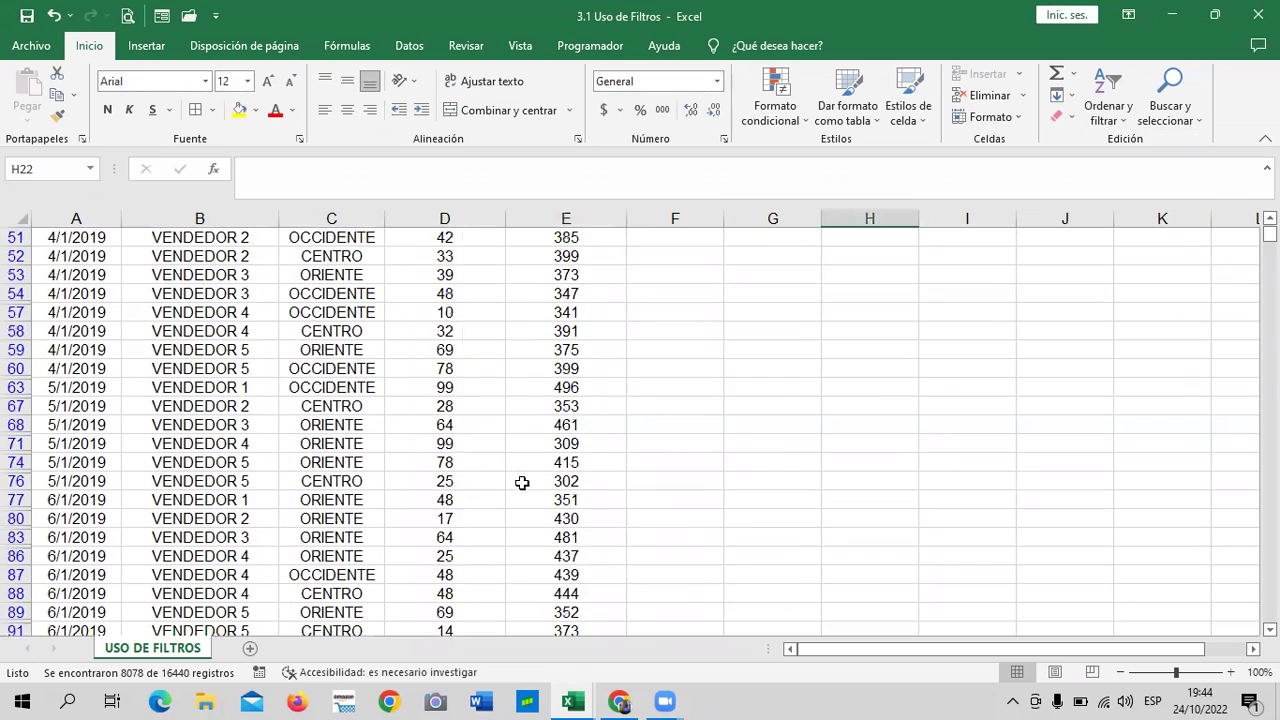
scroll(520, 480, up, 4)
scroll(520, 480, up, 1)
scroll(100, 354, down, 1)
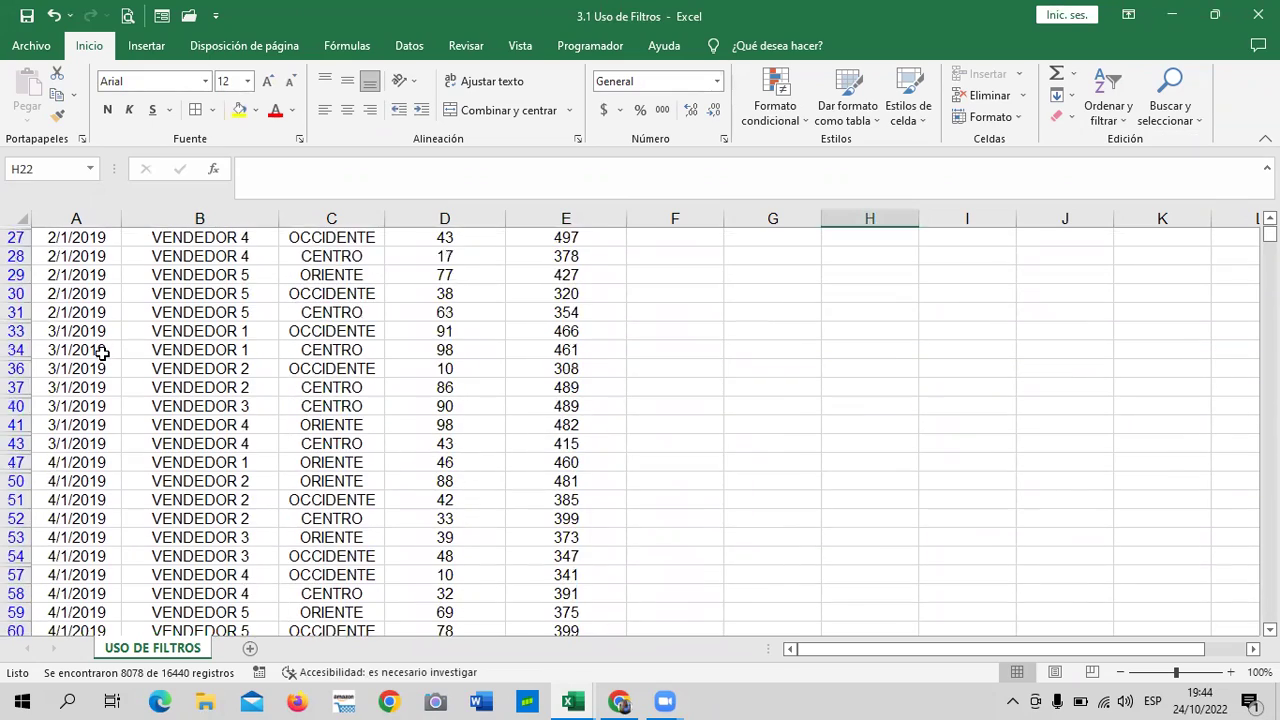
scroll(100, 358, down, 10)
scroll(104, 345, up, 5)
scroll(165, 357, up, 5)
scroll(503, 371, up, 7)
scroll(520, 380, down, 8)
scroll(520, 374, down, 12)
scroll(518, 384, down, 10)
scroll(518, 386, up, 6)
scroll(495, 400, up, 8)
scroll(476, 403, down, 14)
scroll(473, 403, down, 8)
scroll(473, 403, down, 6)
scroll(471, 400, down, 8)
scroll(465, 400, down, 6)
scroll(460, 400, down, 5)
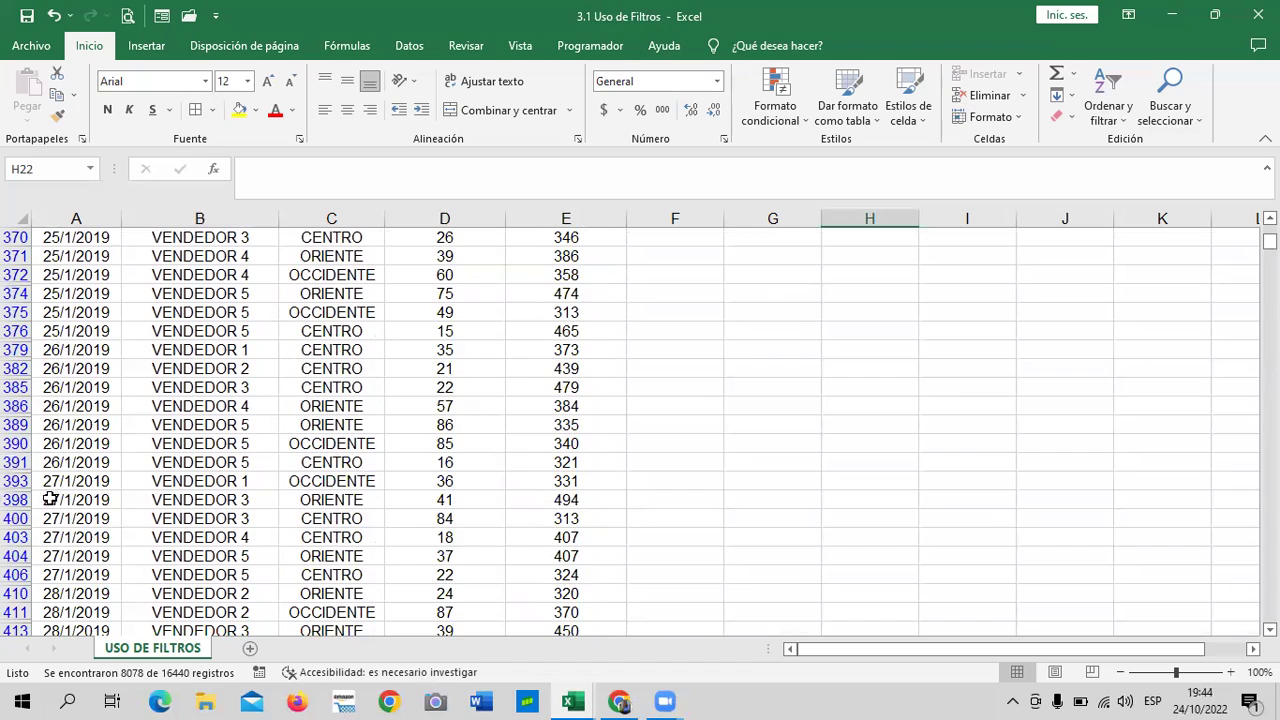
scroll(334, 490, up, 11)
scroll(334, 458, up, 9)
scroll(331, 418, up, 7)
scroll(337, 394, up, 5)
scroll(331, 371, up, 8)
scroll(331, 366, up, 9)
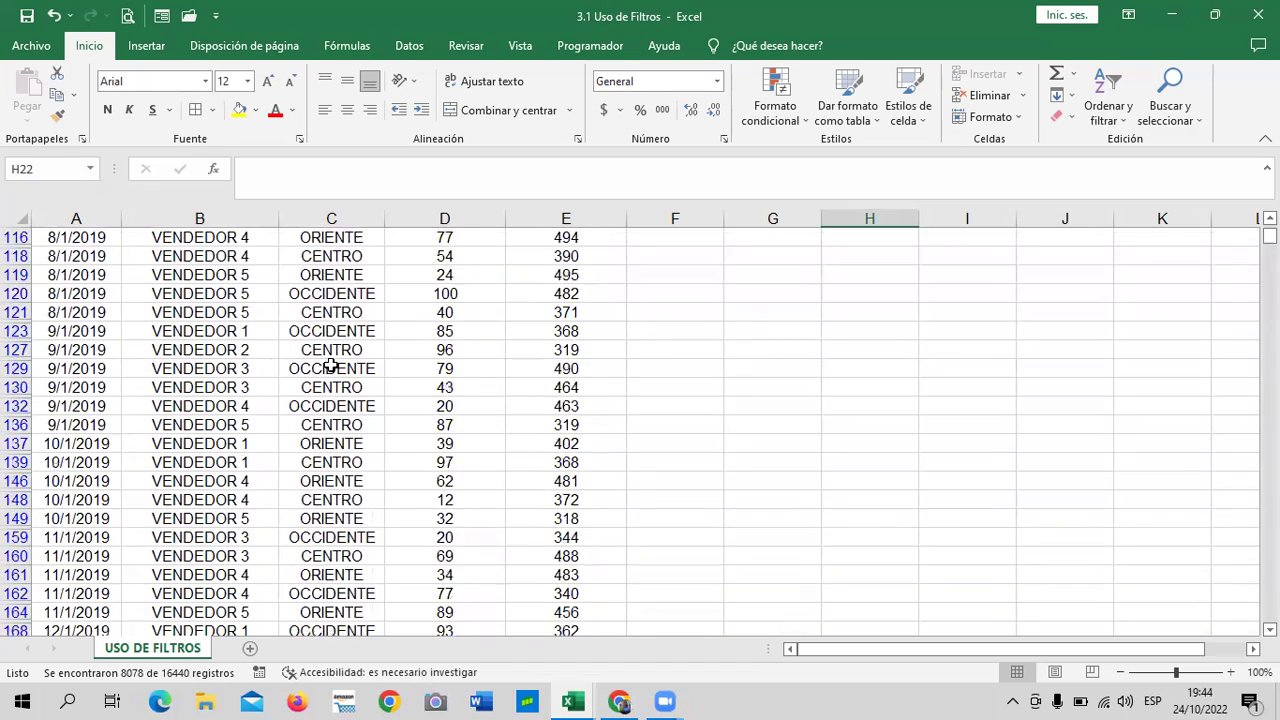
scroll(327, 347, up, 6)
scroll(331, 335, up, 5)
scroll(400, 310, up, 6)
scroll(410, 260, up, 4)
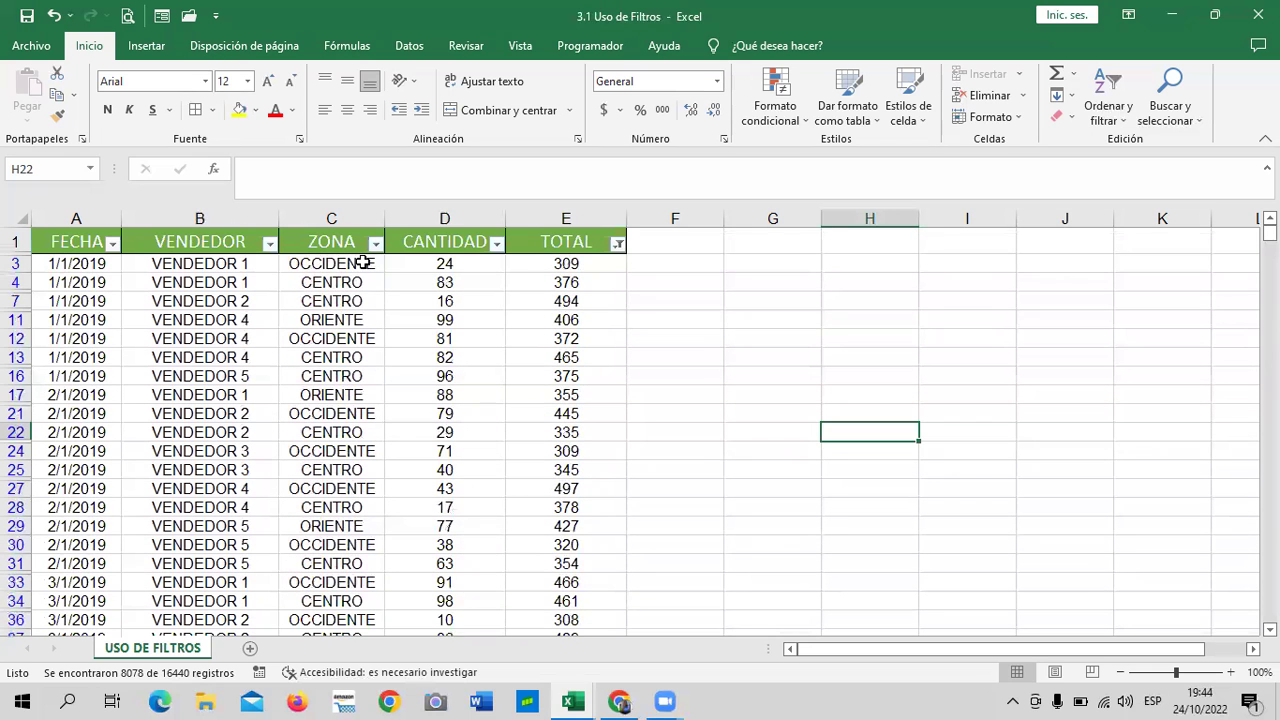
Clear the old TOTAL filter and filter TOTAL to equal 300, leaving 43 rows.
click(618, 244)
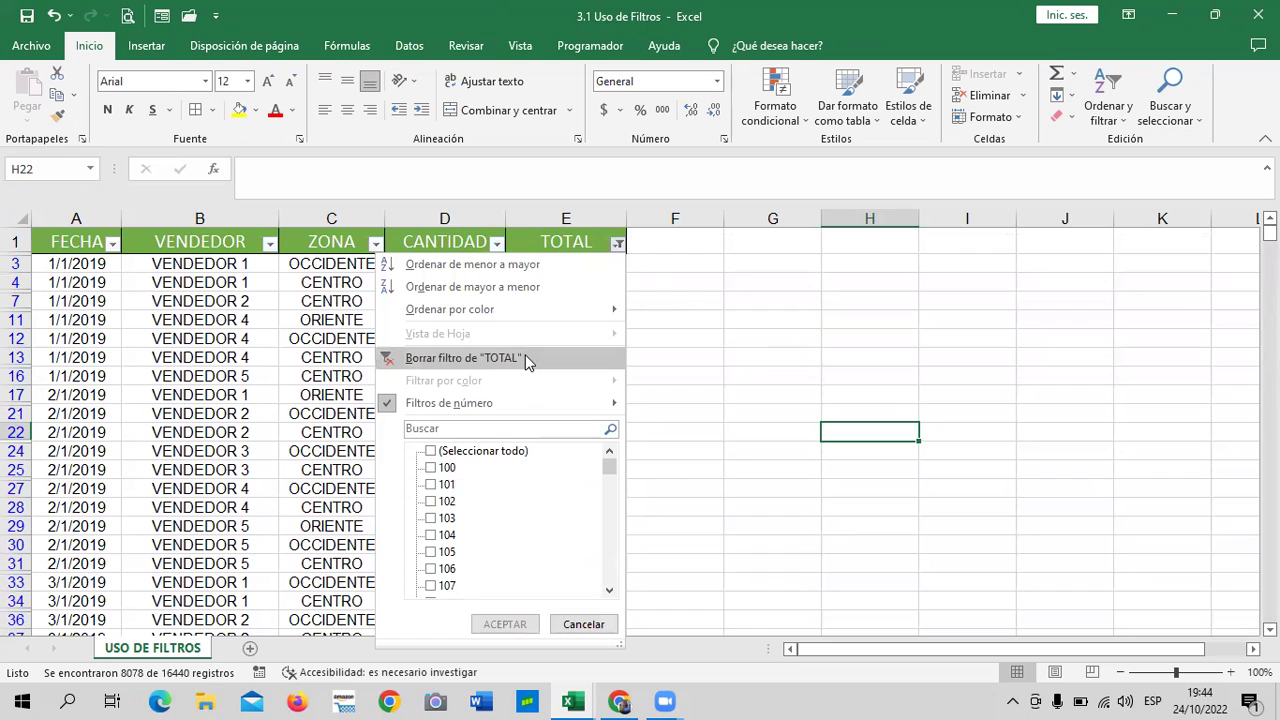
click(528, 359)
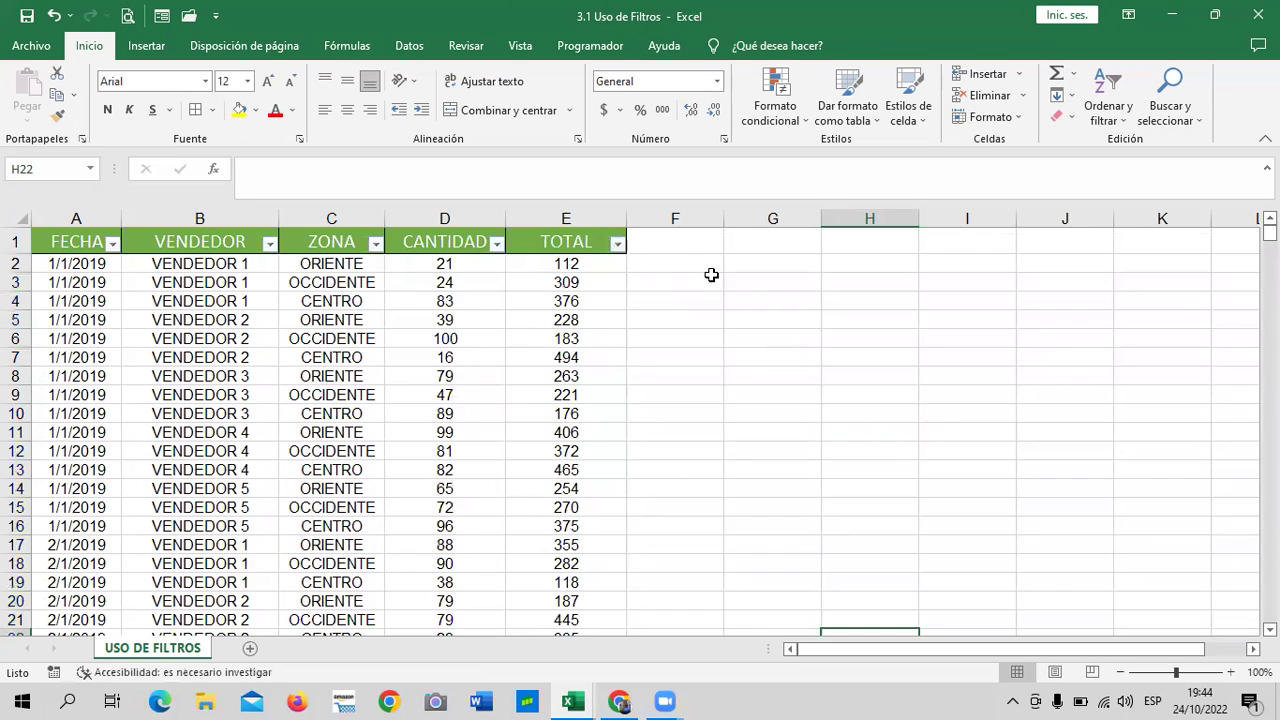
click(617, 246)
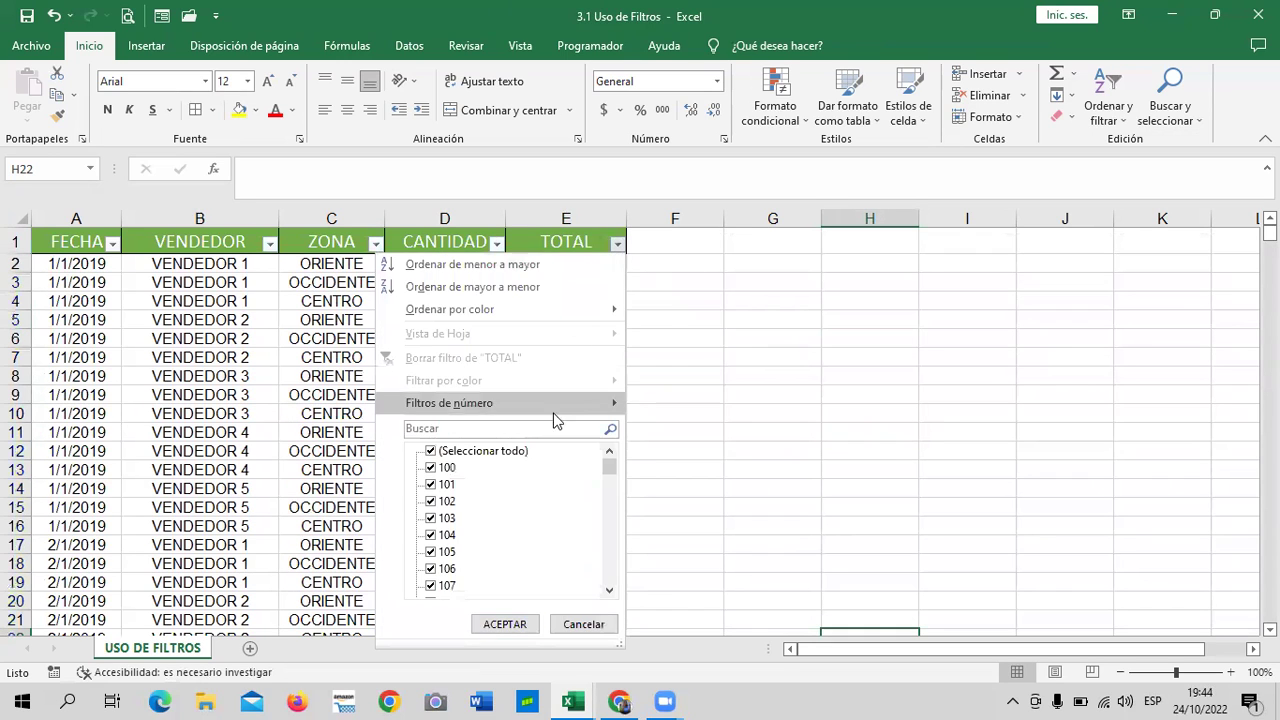
mouse_move(570, 408)
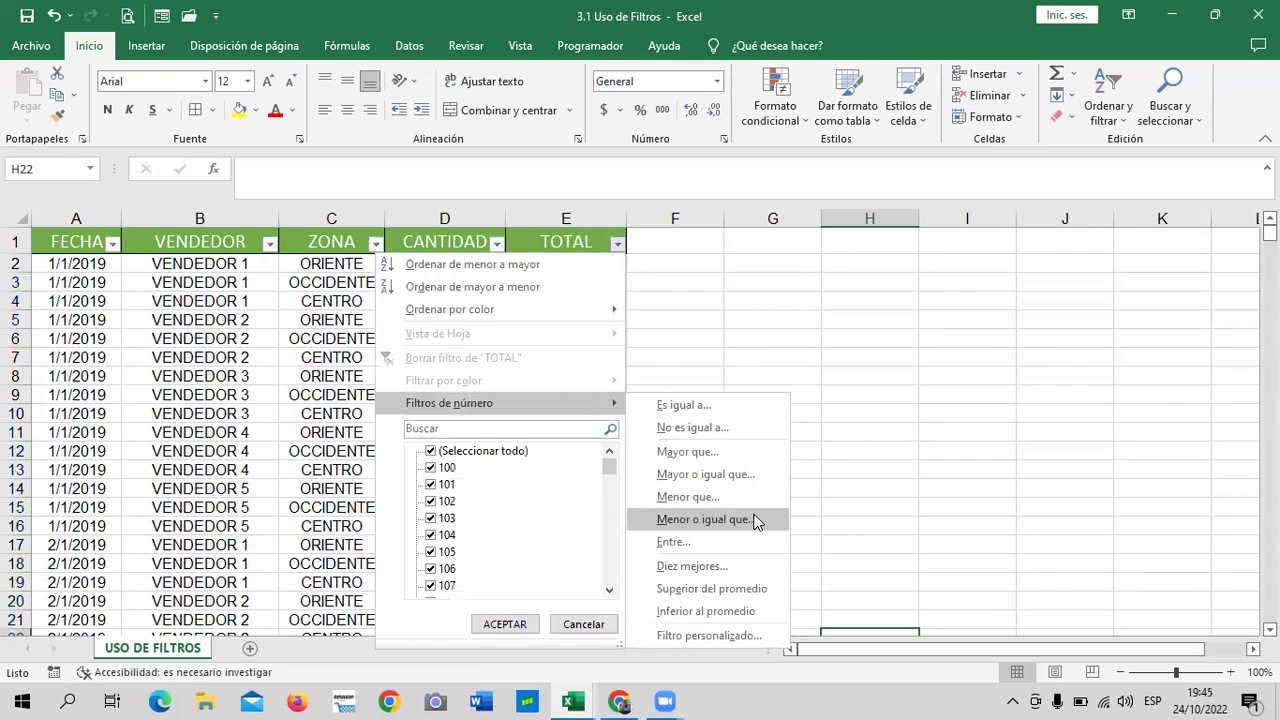
click(731, 404)
text(300)
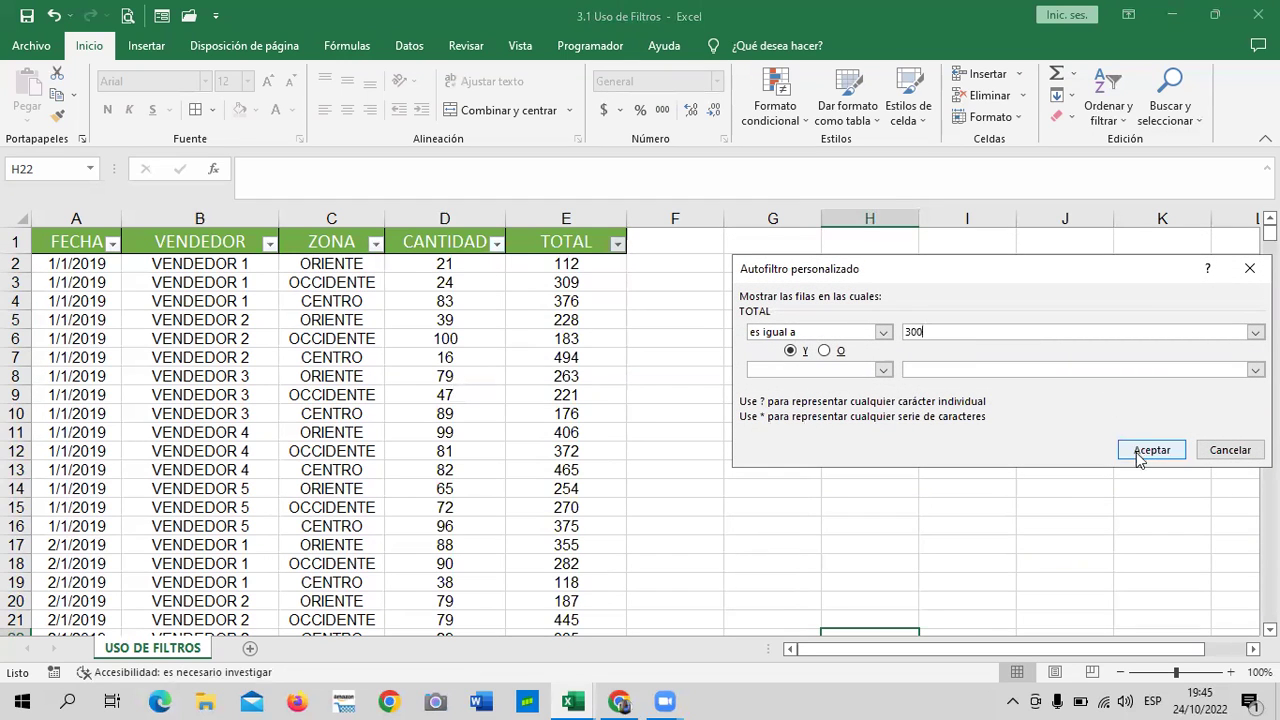
click(1148, 449)
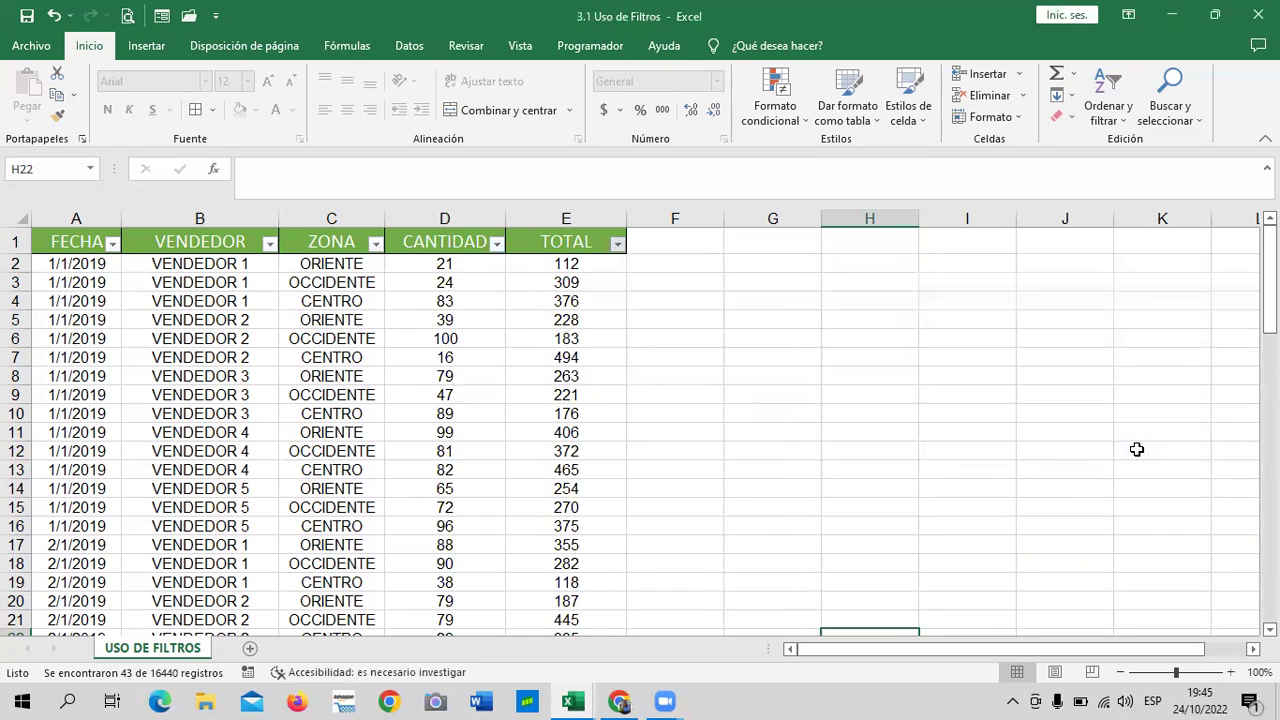
Scroll down to the last filtered row and check its TOTAL in cell E16353.
click(726, 430)
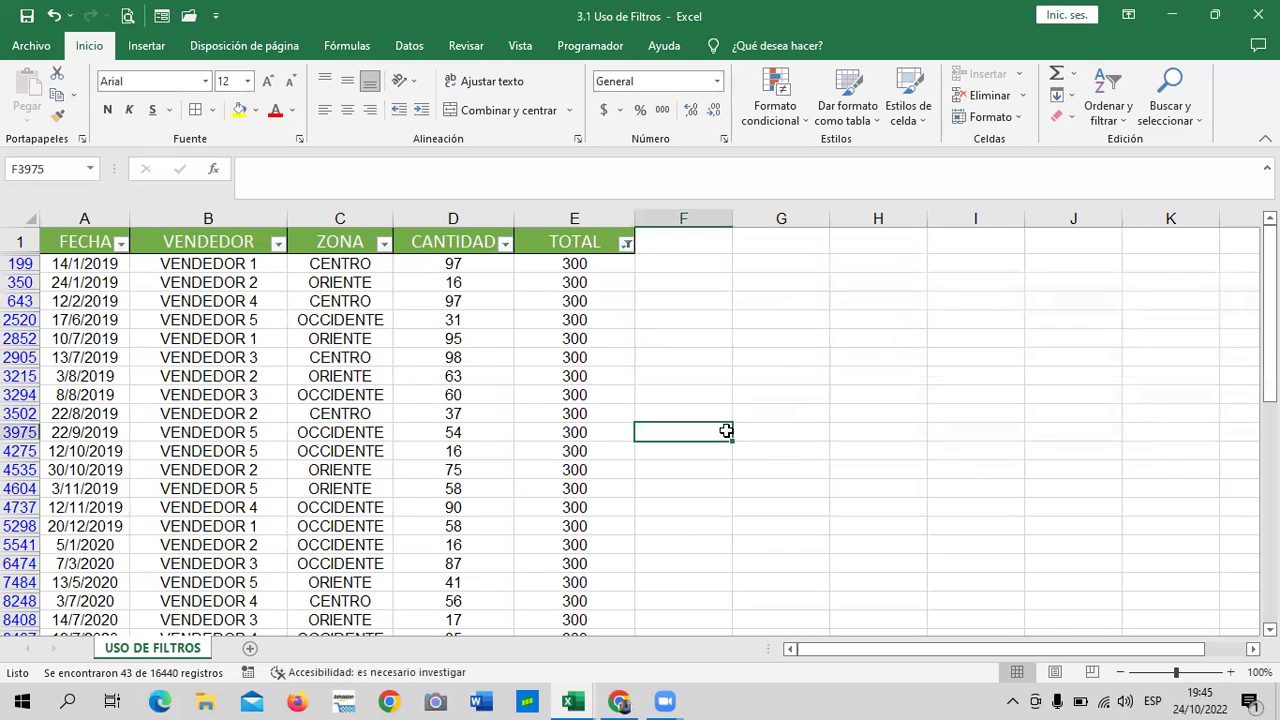
scroll(545, 315, down, 3)
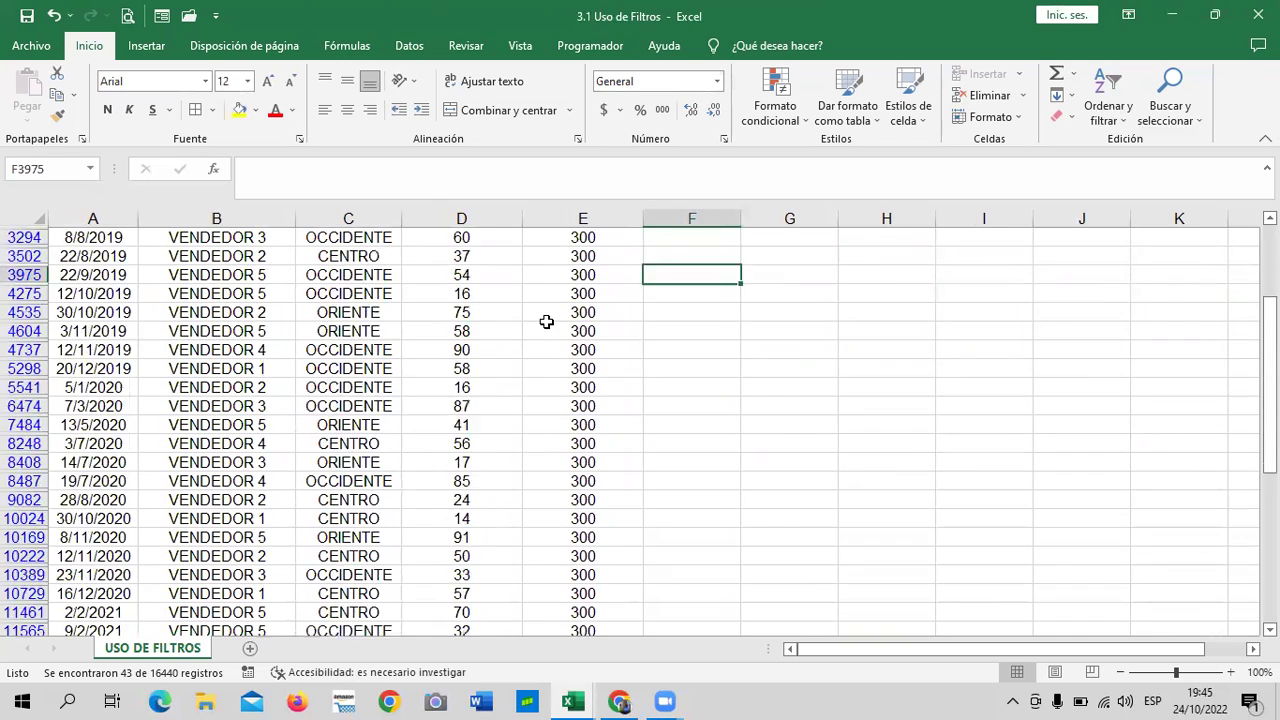
scroll(543, 320, down, 3)
scroll(543, 320, down, 2)
scroll(540, 350, down, 2)
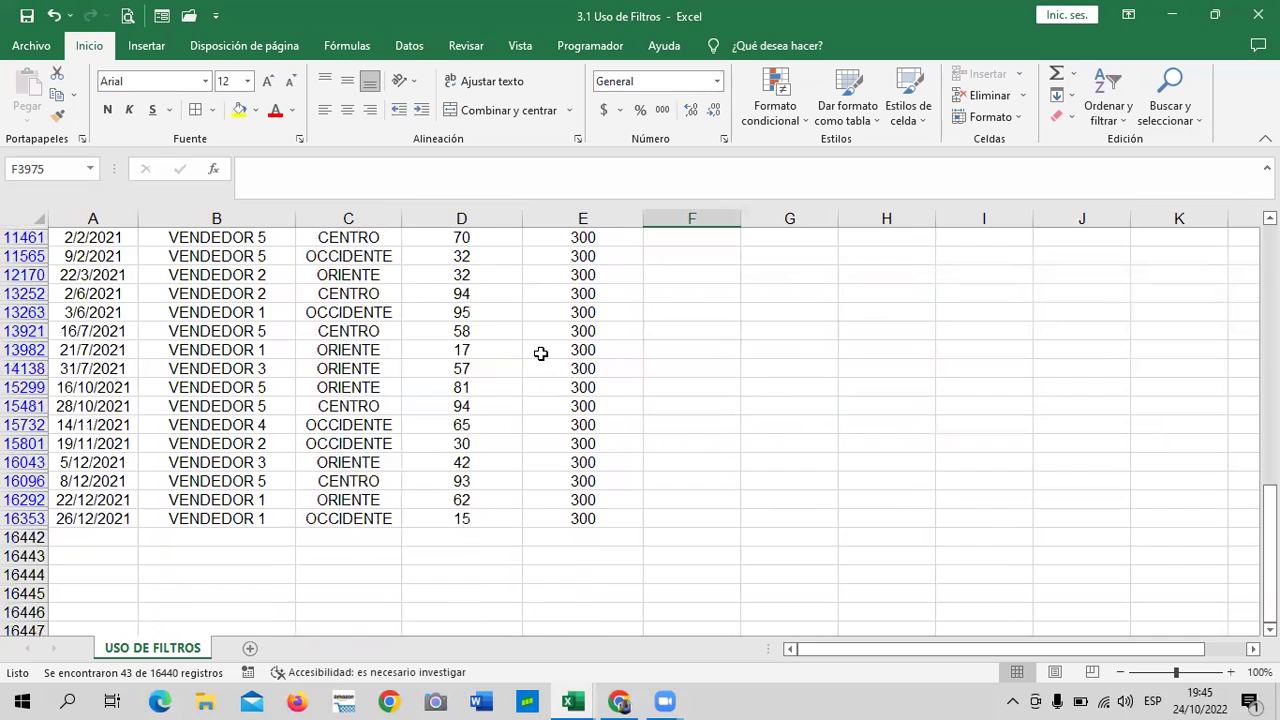
click(548, 517)
scroll(555, 518, up, 2)
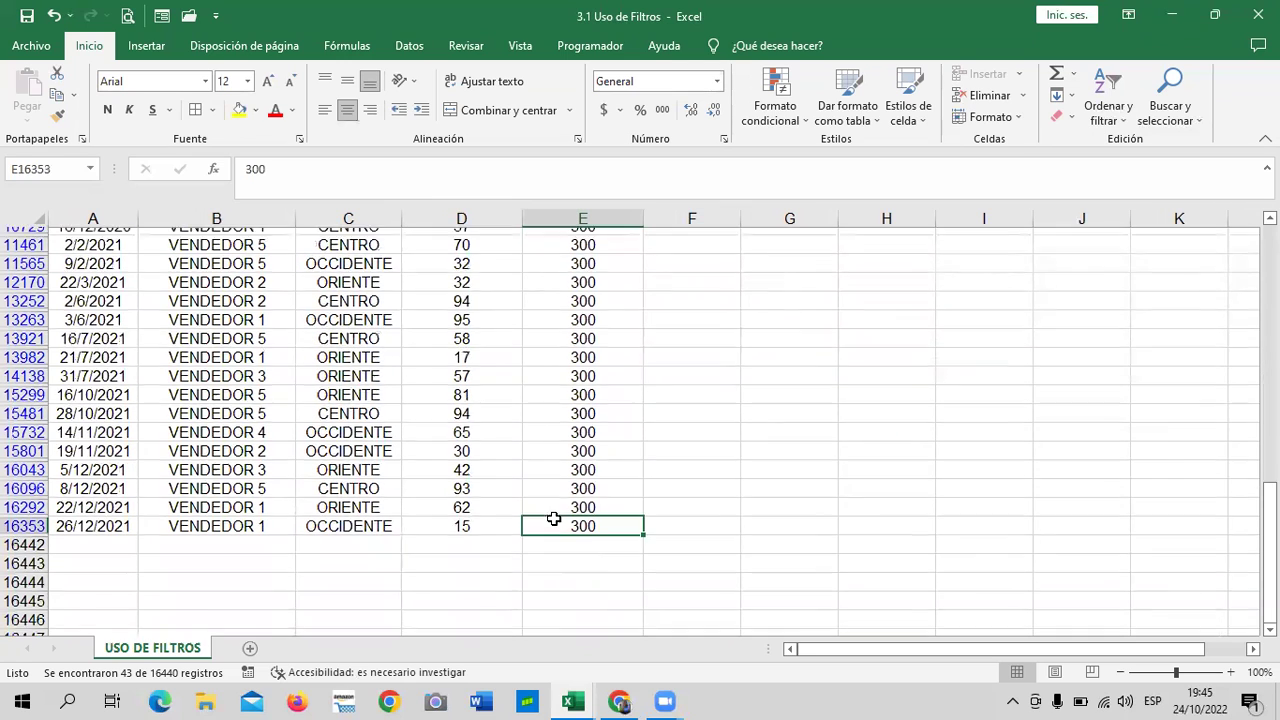
scroll(552, 519, up, 4)
scroll(552, 517, up, 2)
scroll(551, 514, up, 2)
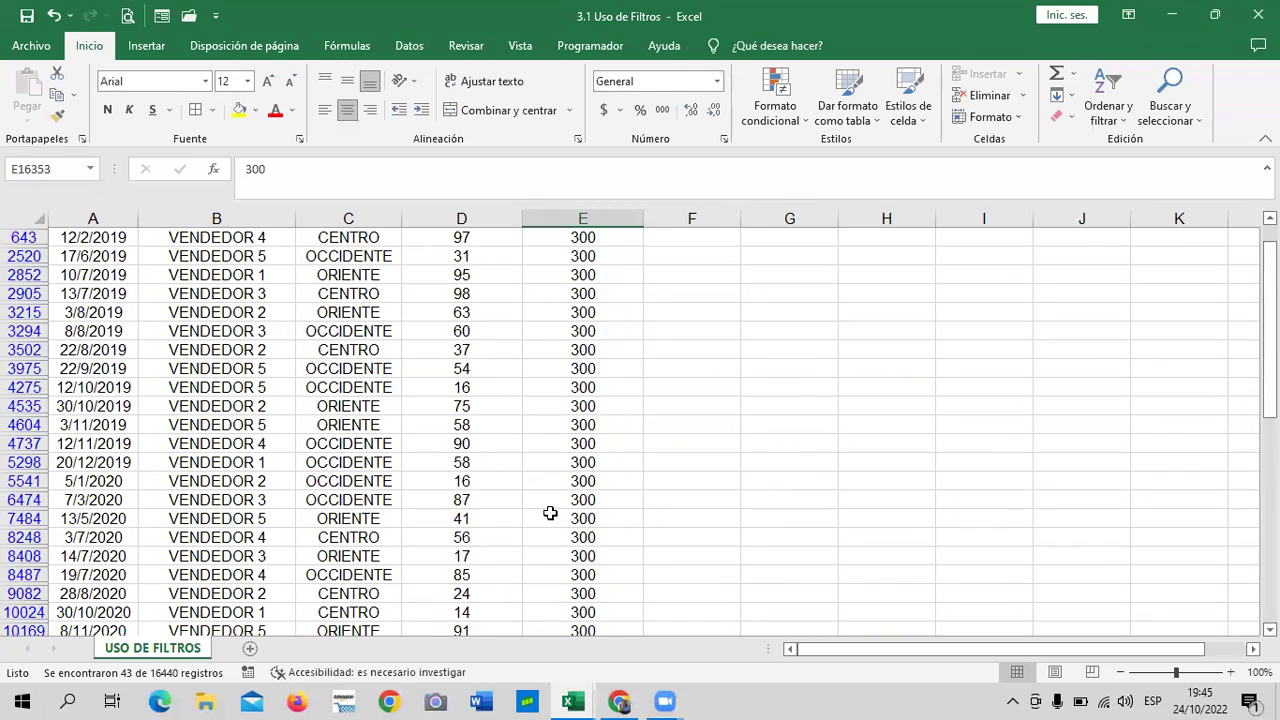
scroll(550, 511, up, 1)
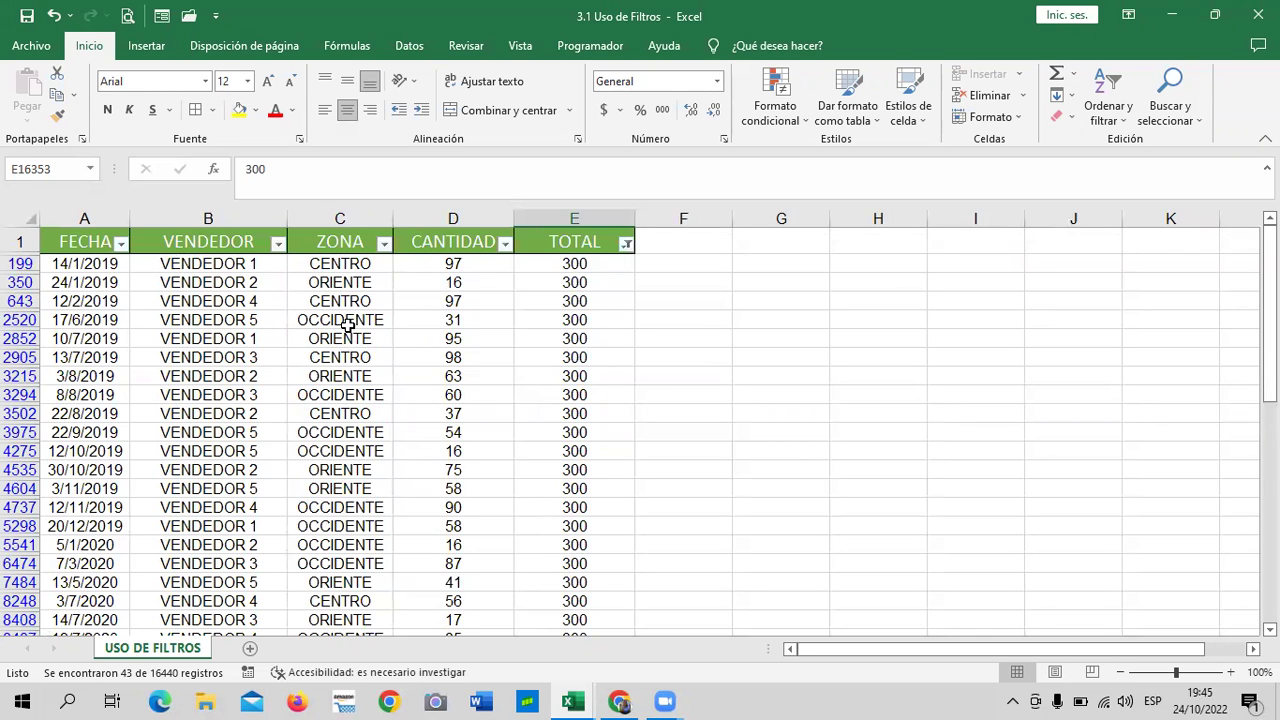
Check the ZONA value in cell C16353, then return to the top of the table.
scroll(344, 323, down, 2)
scroll(346, 323, down, 1)
scroll(346, 329, down, 1)
scroll(355, 370, down, 2)
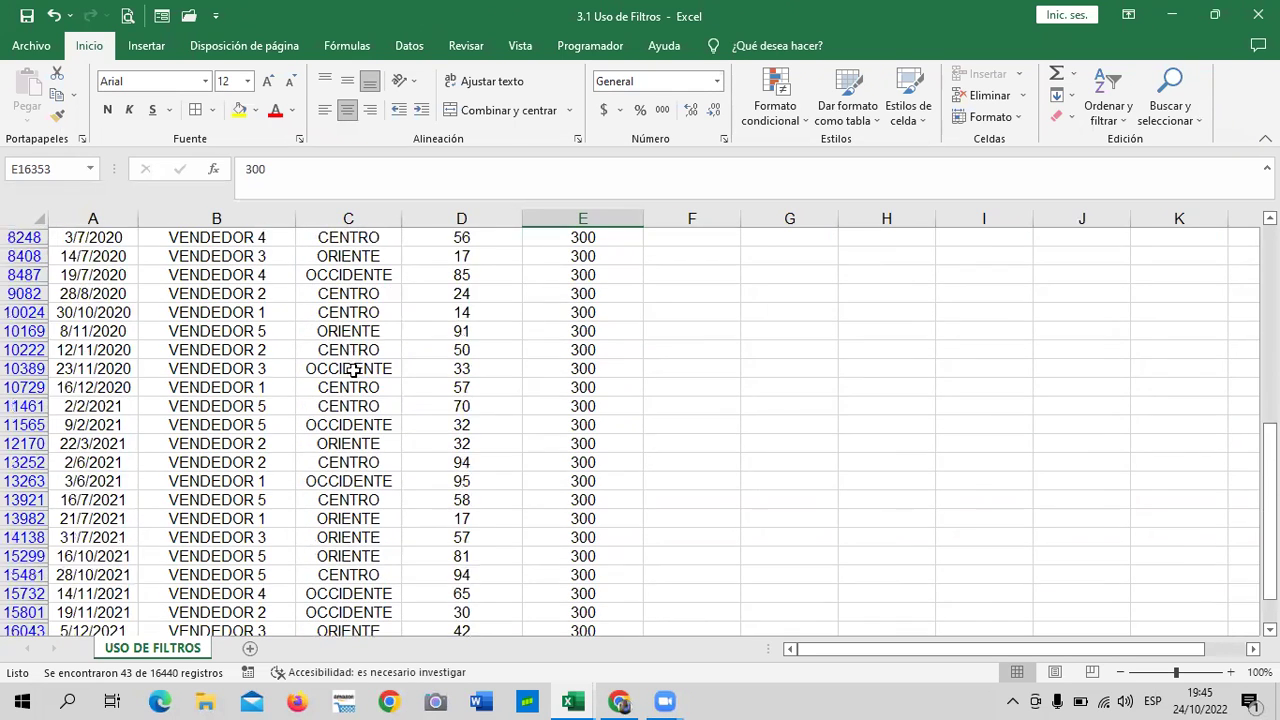
scroll(355, 370, down, 3)
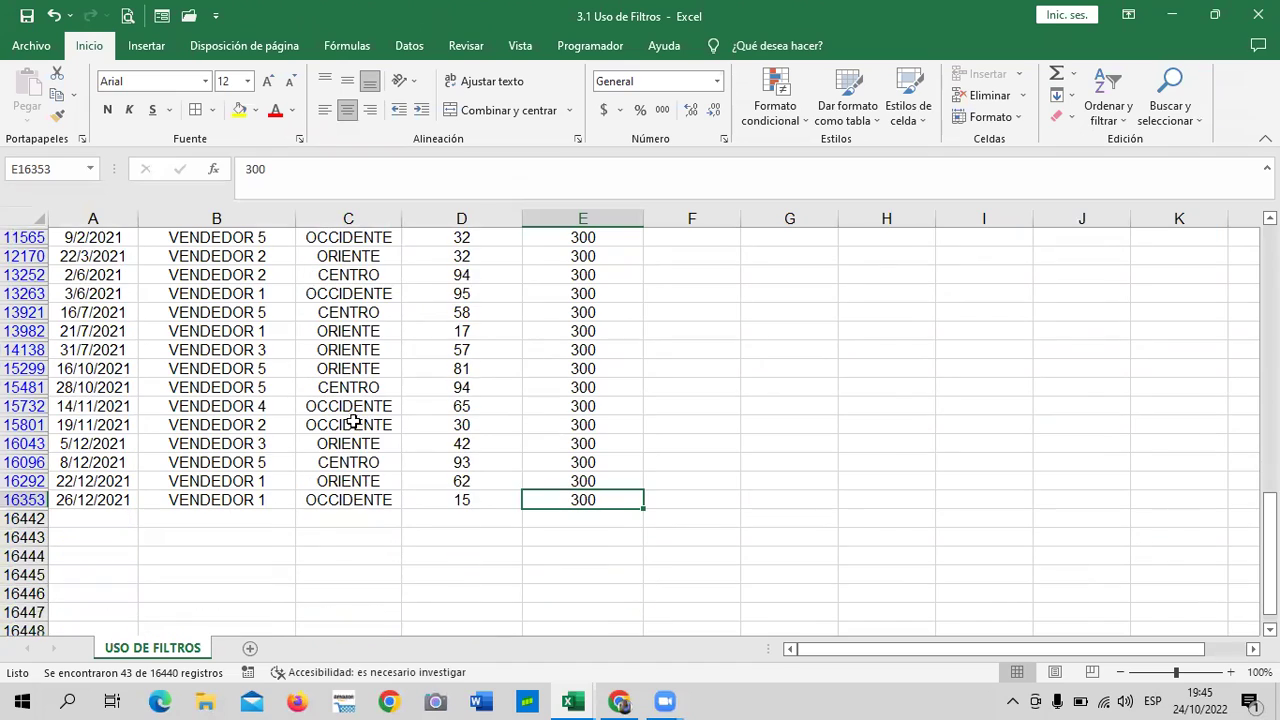
click(333, 500)
scroll(333, 500, up, 1)
scroll(330, 502, up, 2)
scroll(330, 502, up, 2)
scroll(328, 503, up, 2)
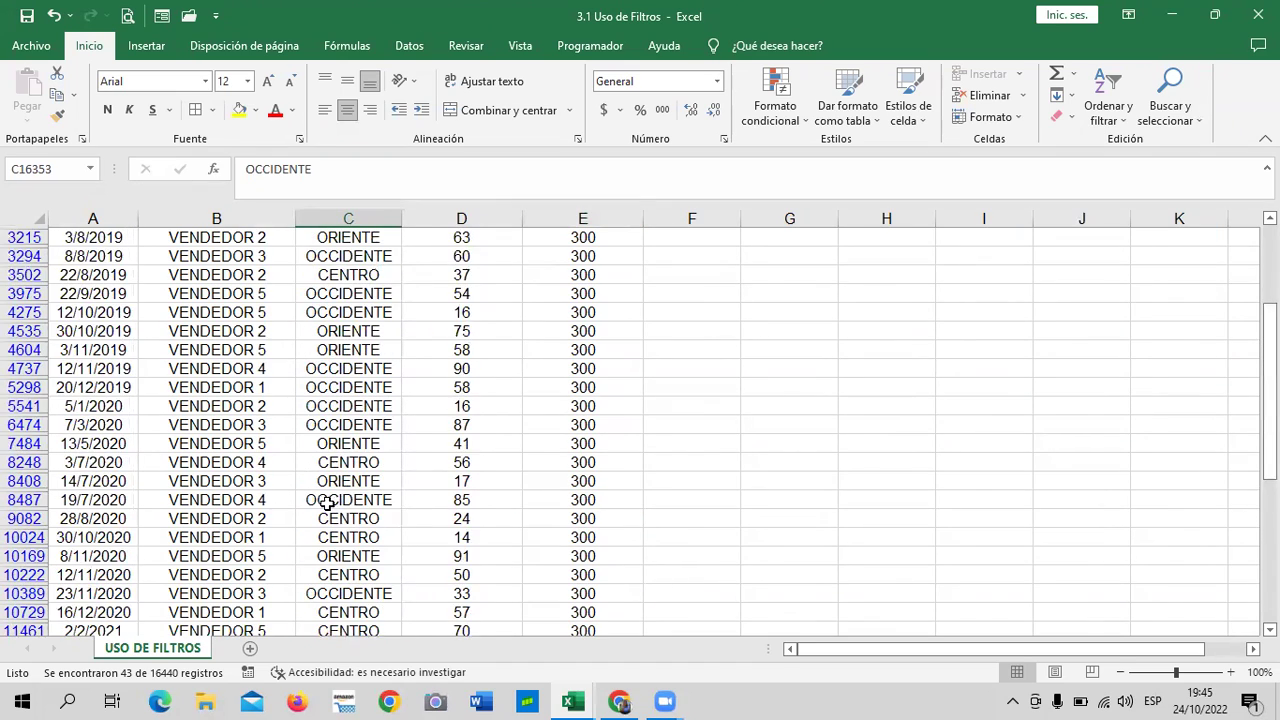
scroll(325, 505, up, 2)
scroll(318, 495, up, 1)
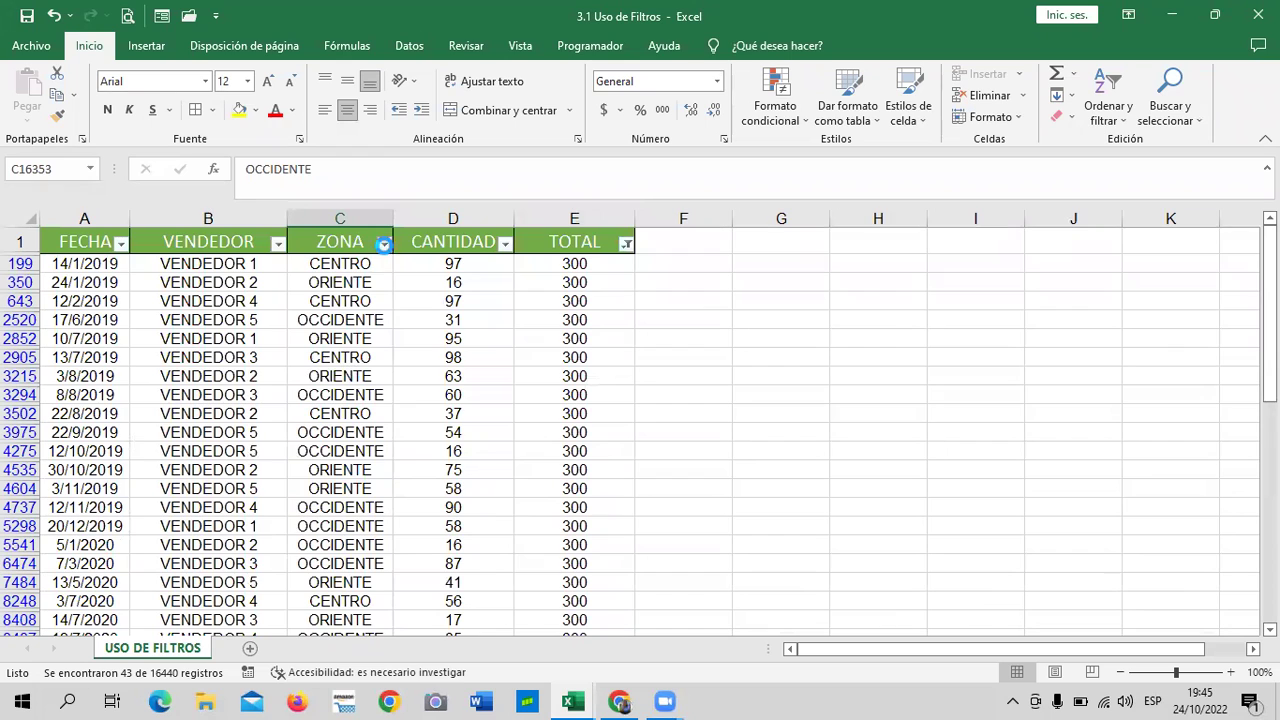
Filter the ZONA column to ORIENTE only, leaving 14 rows with TOTAL 300.
click(383, 245)
click(247, 451)
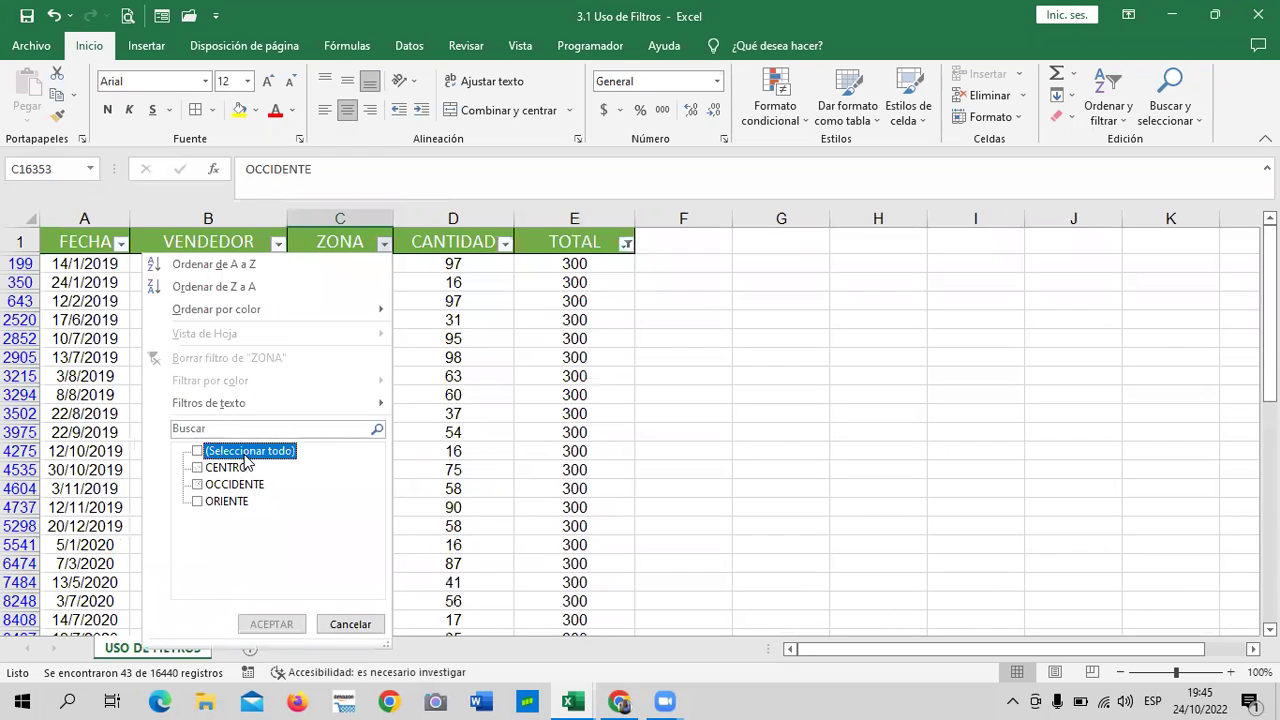
click(197, 501)
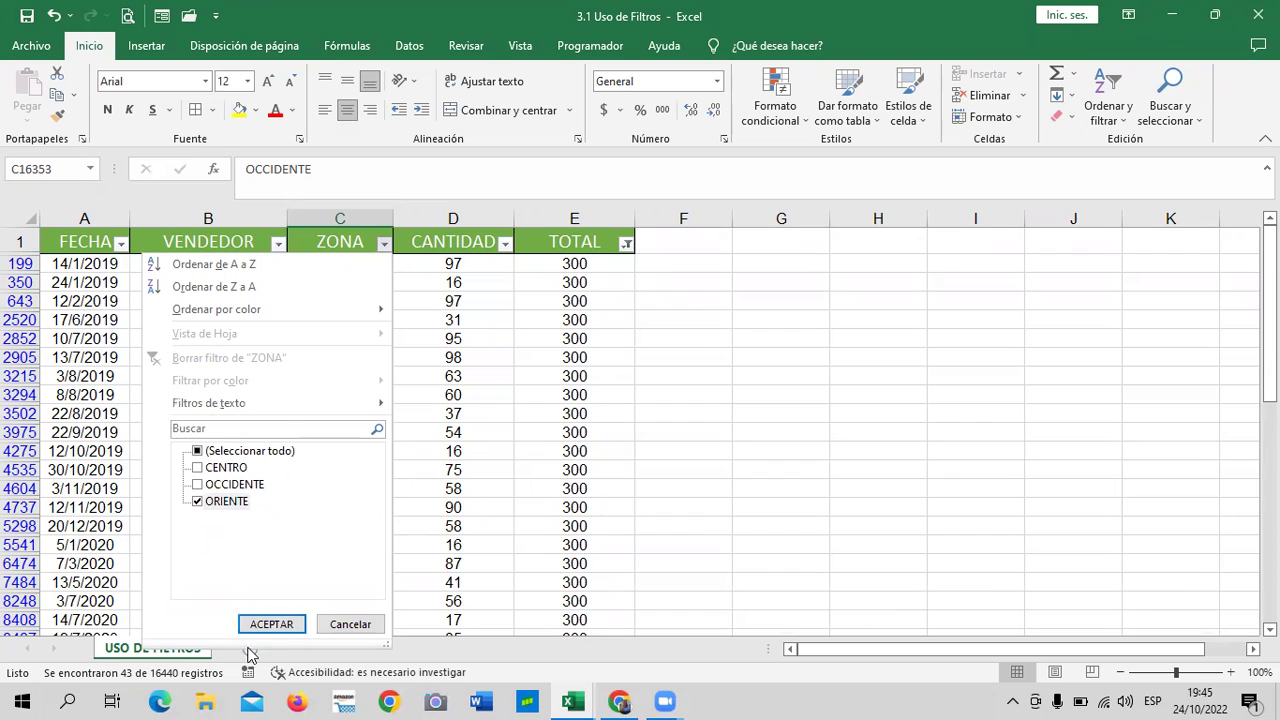
click(271, 623)
click(757, 503)
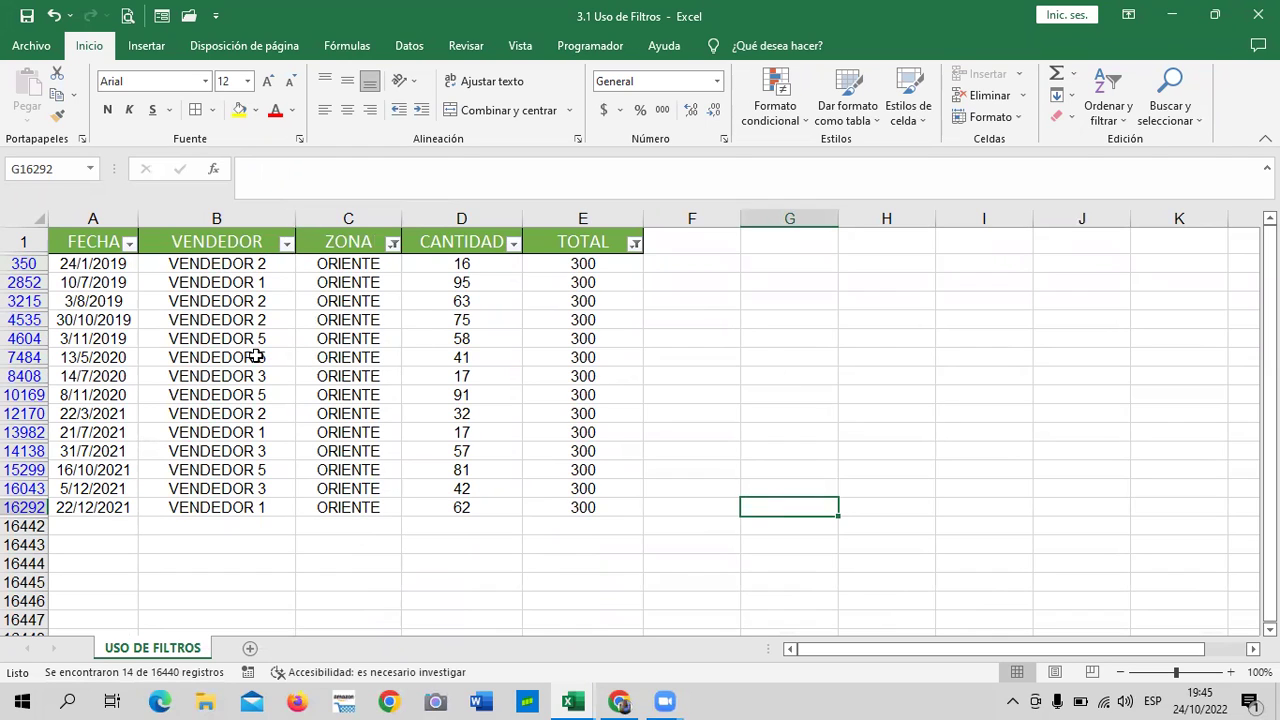
Filter the VENDEDOR column to VENDEDOR 5 only, leaving 4 rows.
click(287, 245)
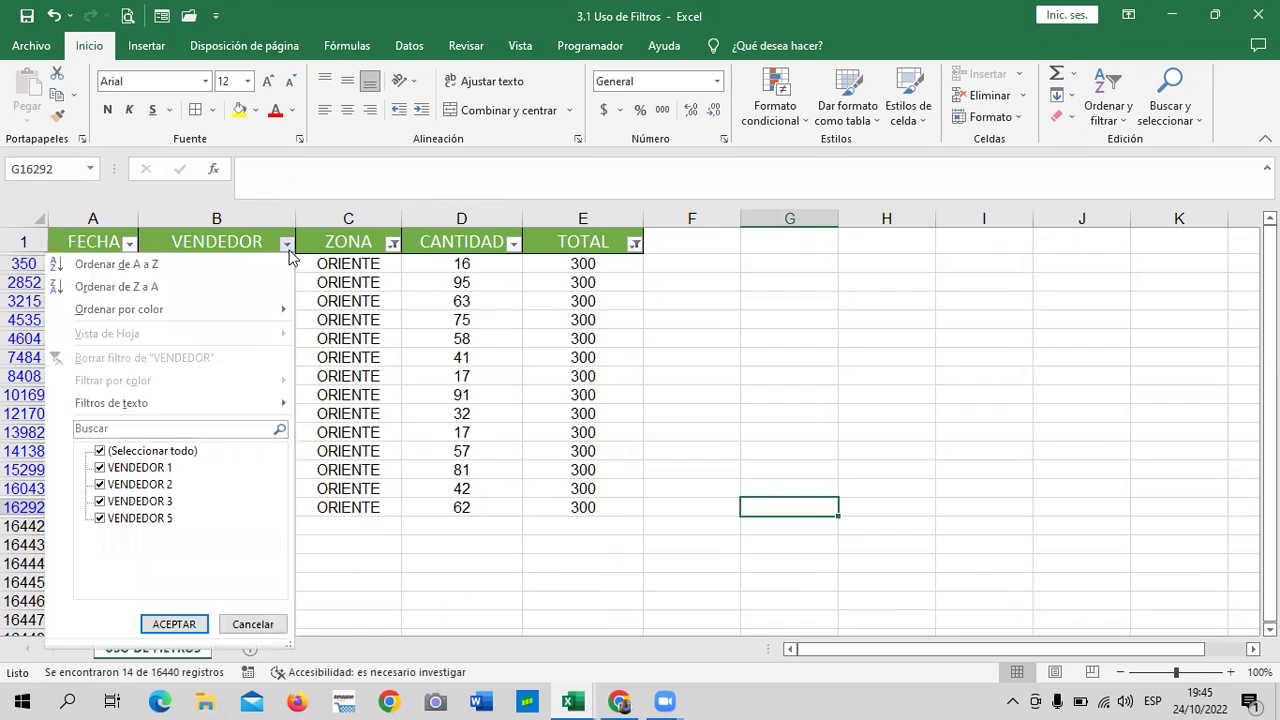
click(112, 452)
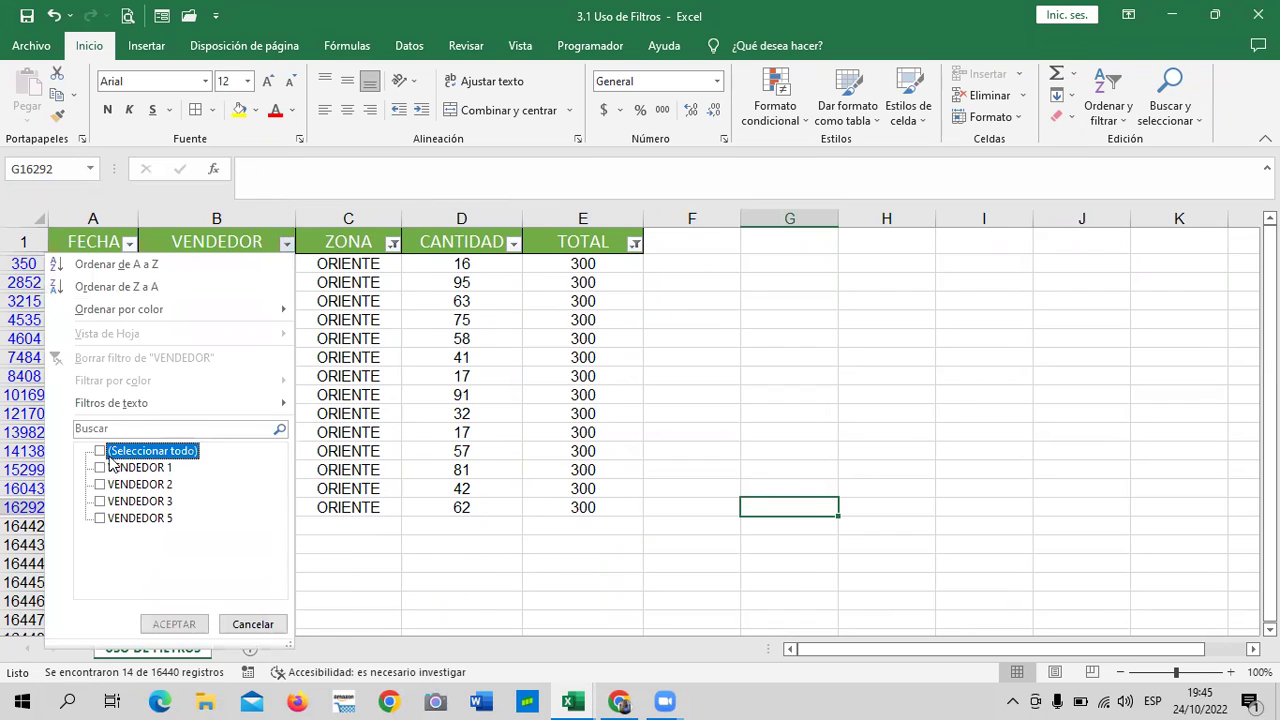
click(100, 518)
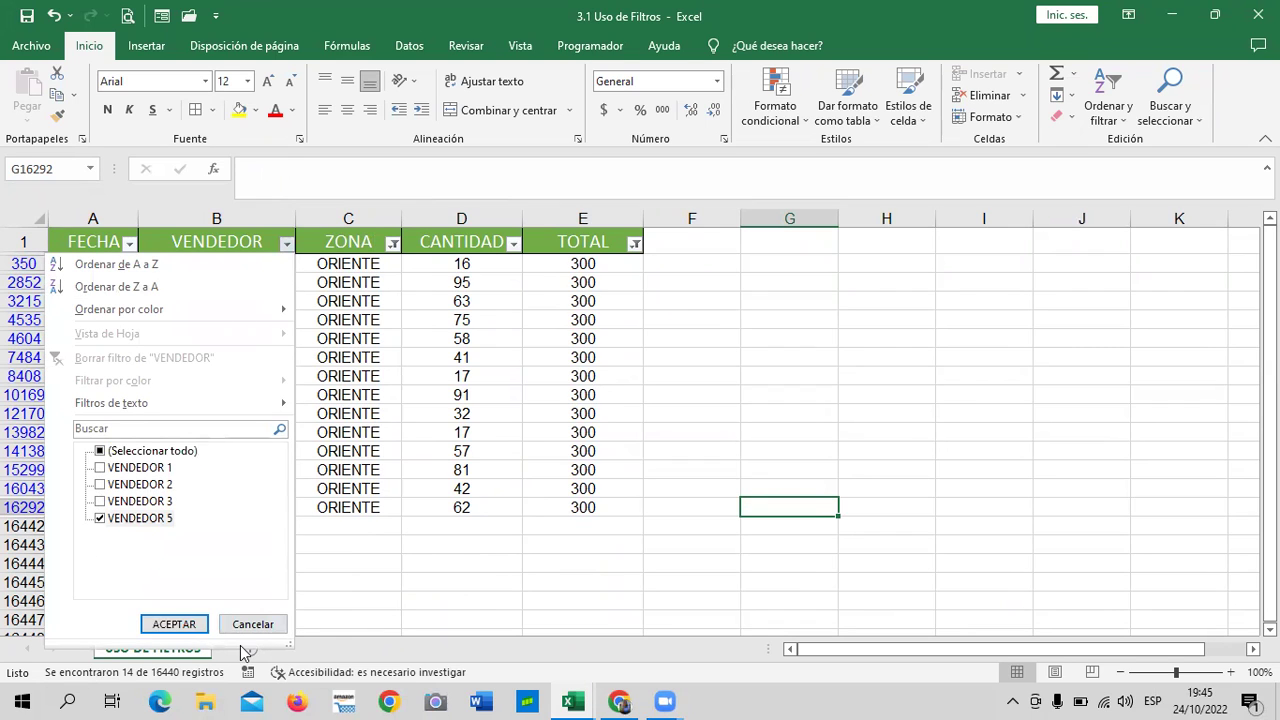
click(174, 624)
click(466, 478)
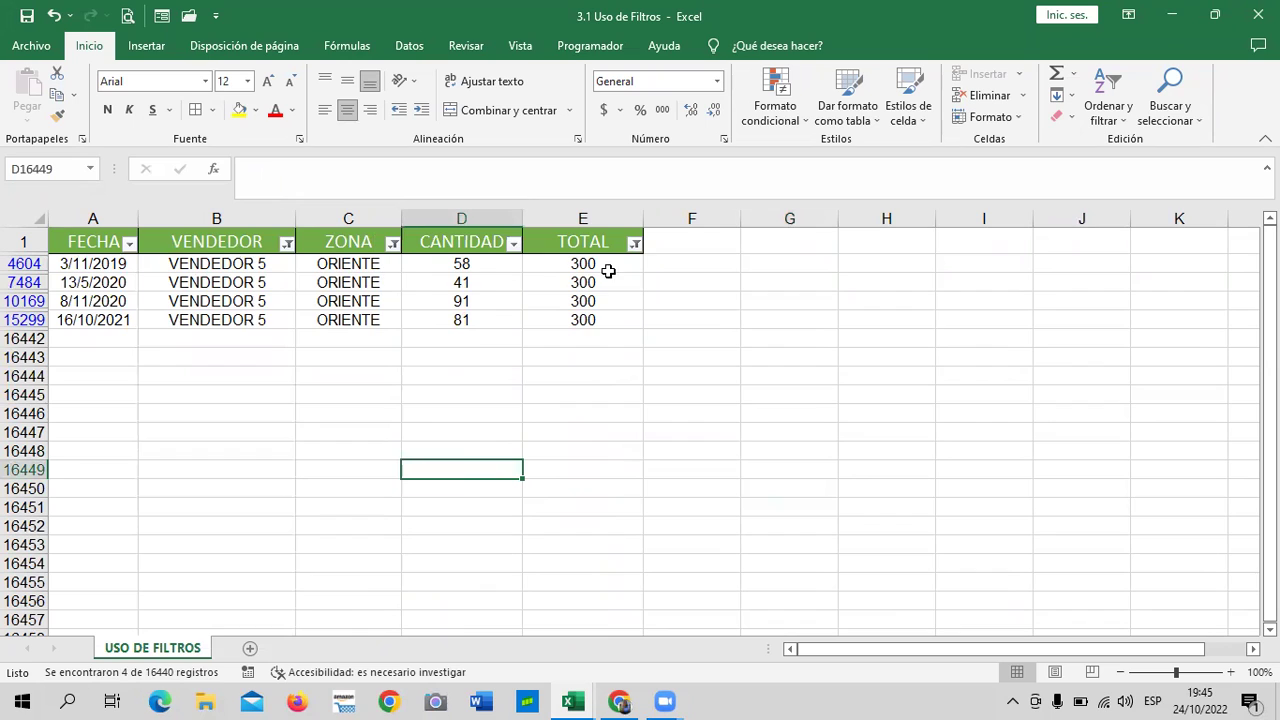
Check the seller, zone, CANTIDAD (58) and TOTAL (300) values in the four rows.
click(240, 264)
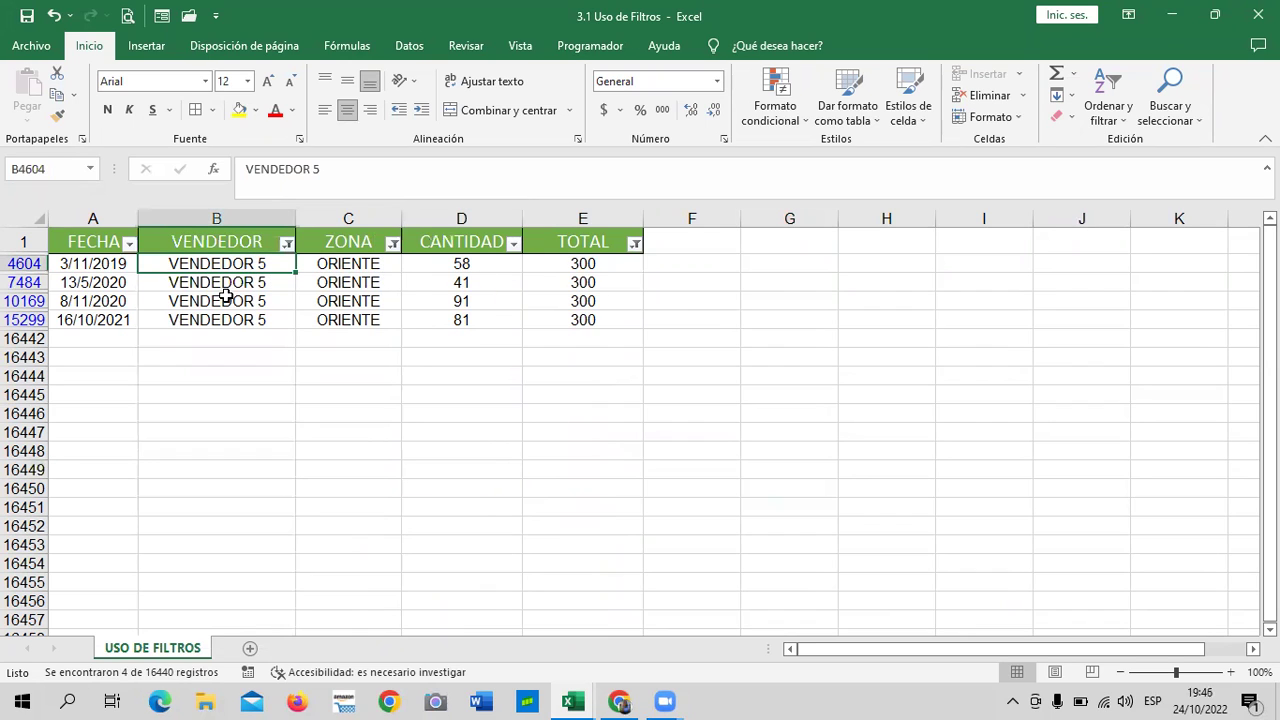
click(342, 320)
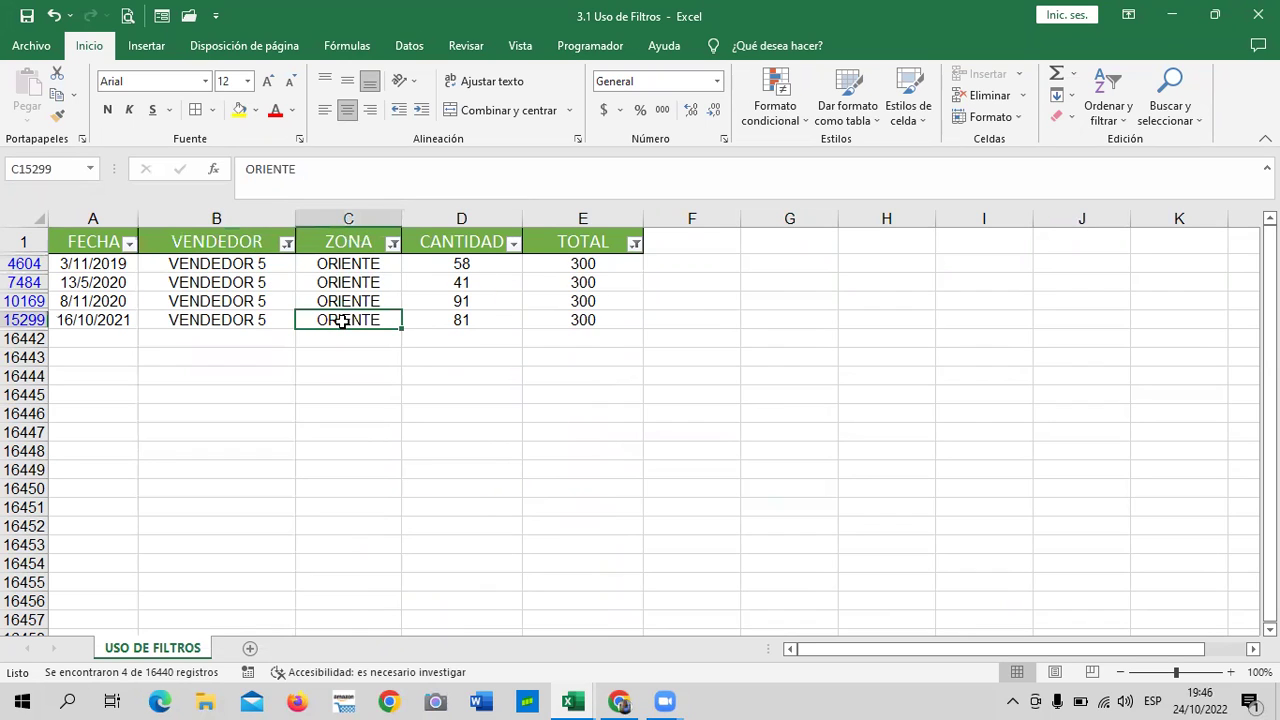
click(464, 264)
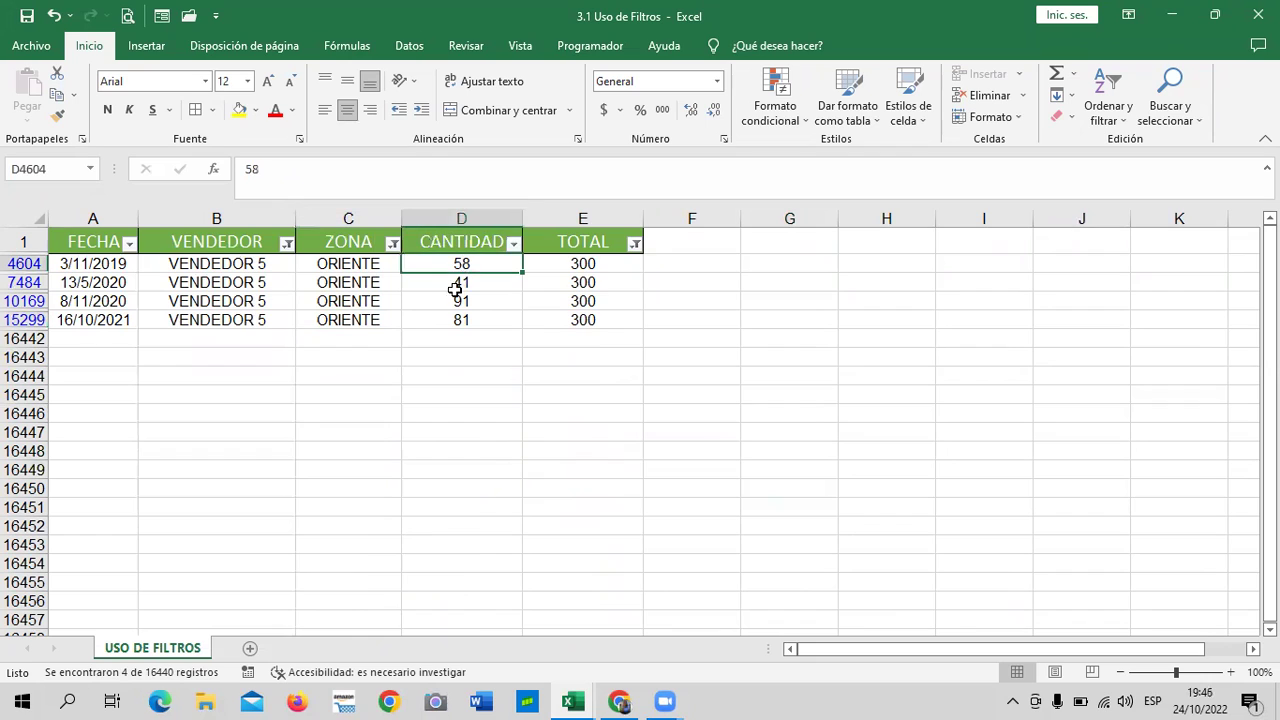
click(445, 323)
click(575, 268)
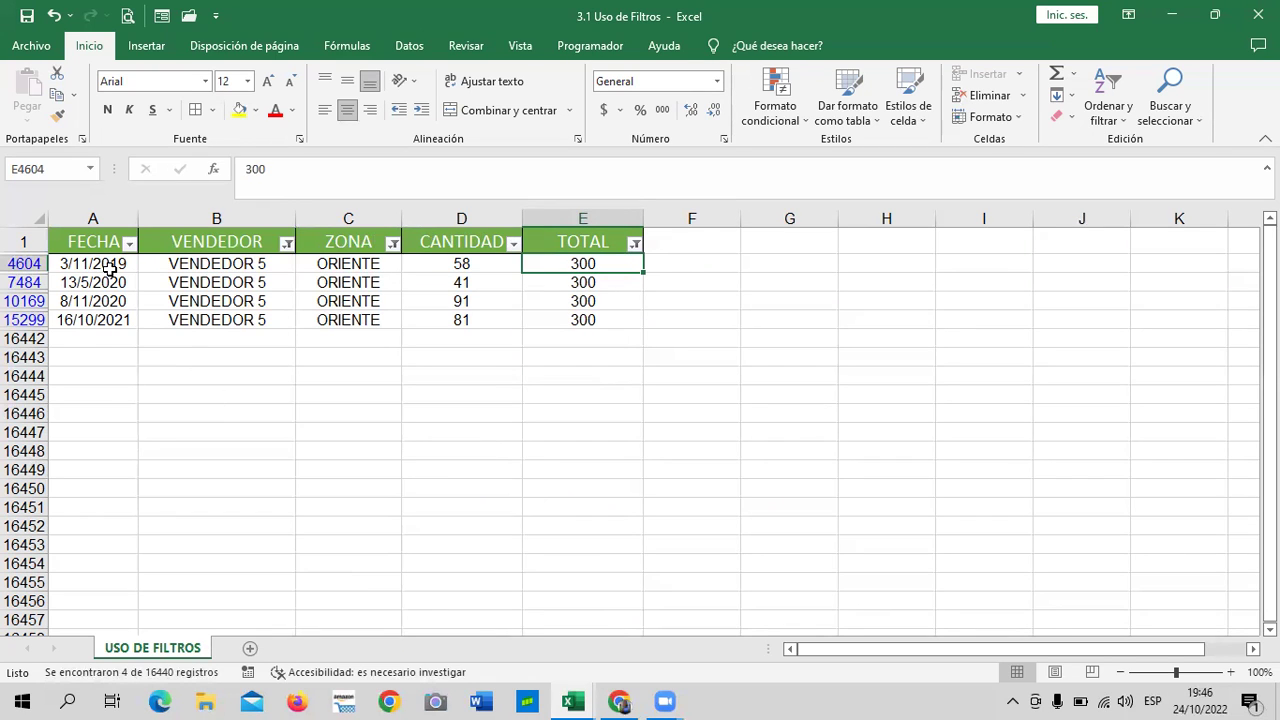
Change the VENDEDOR filter to show only VENDEDOR 1.
click(286, 245)
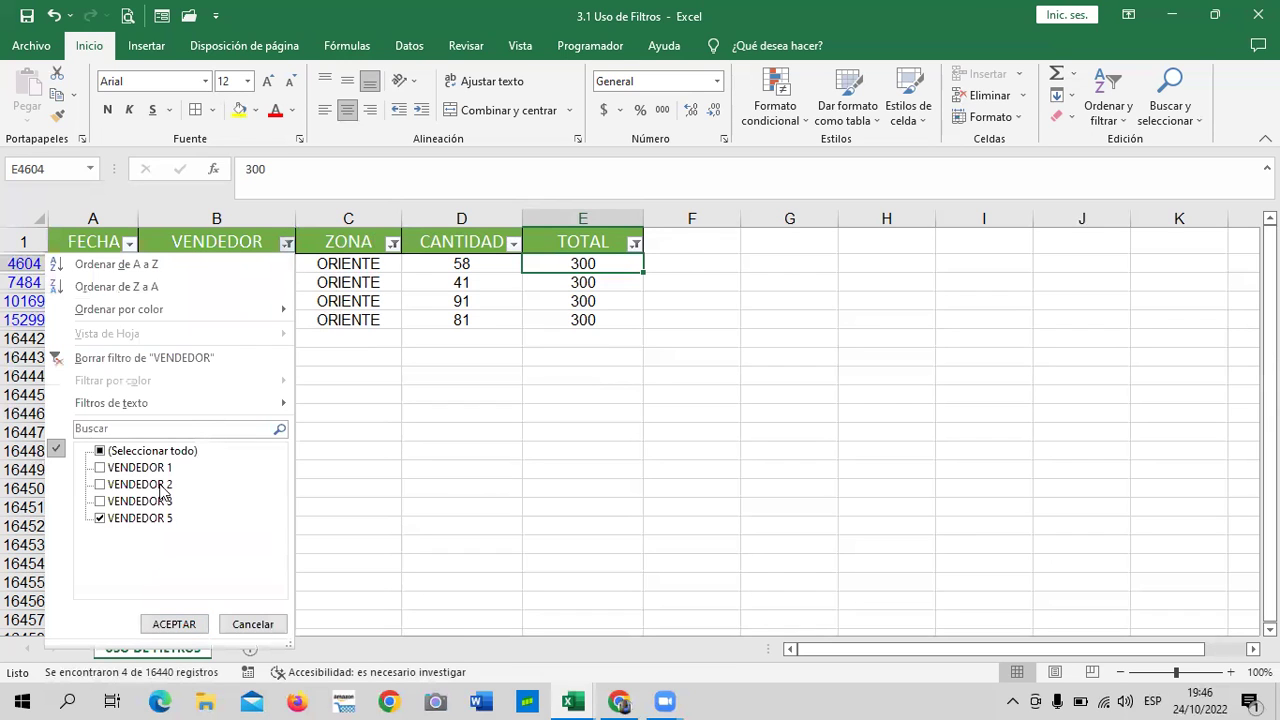
click(118, 452)
click(112, 452)
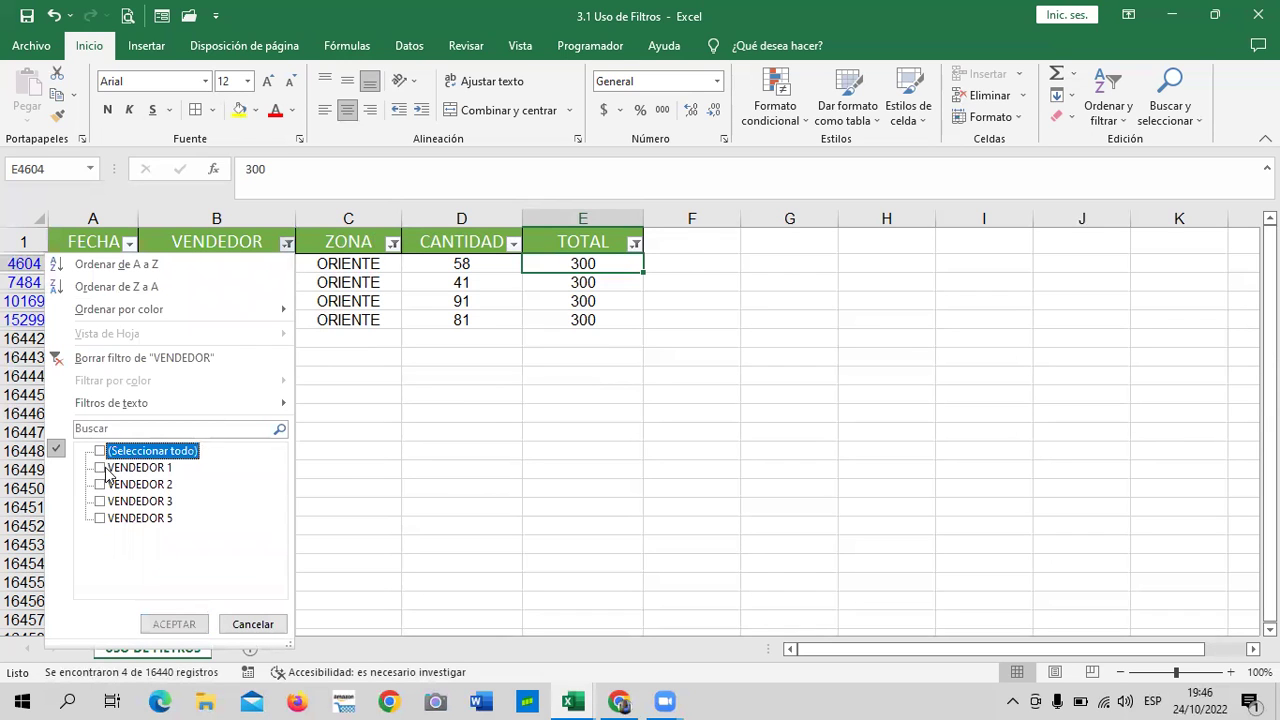
click(104, 468)
click(176, 623)
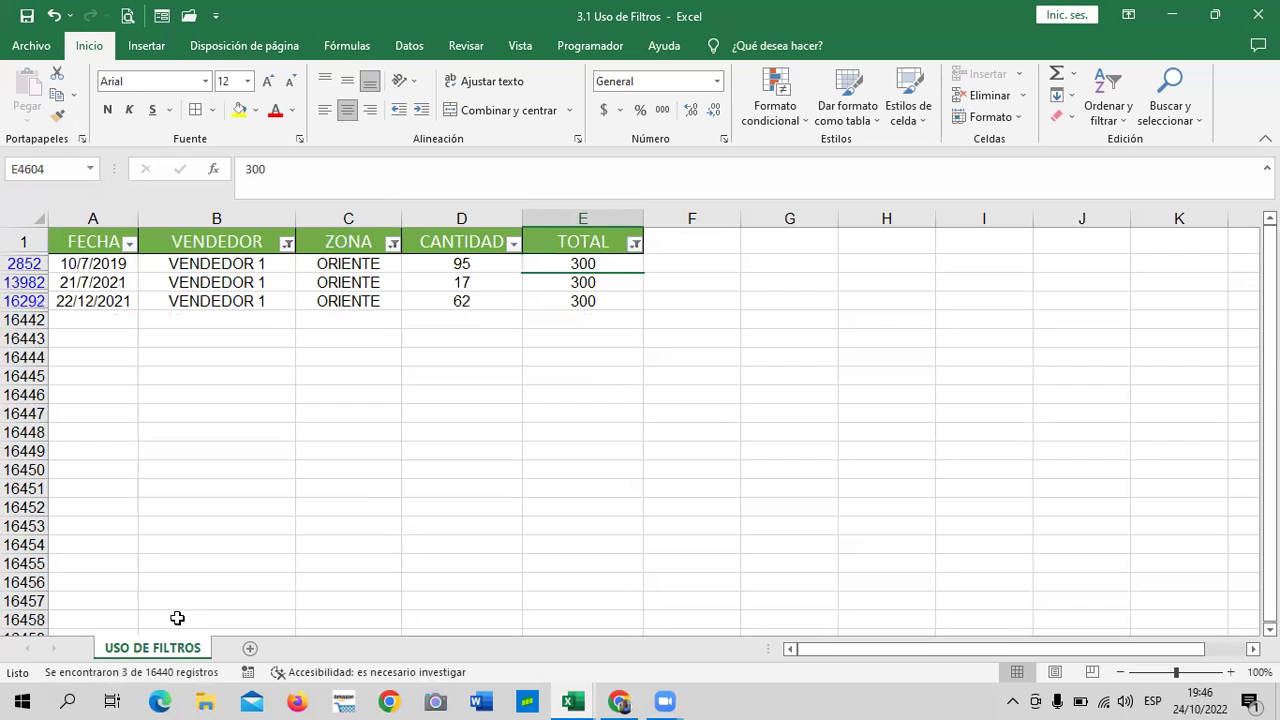
click(501, 466)
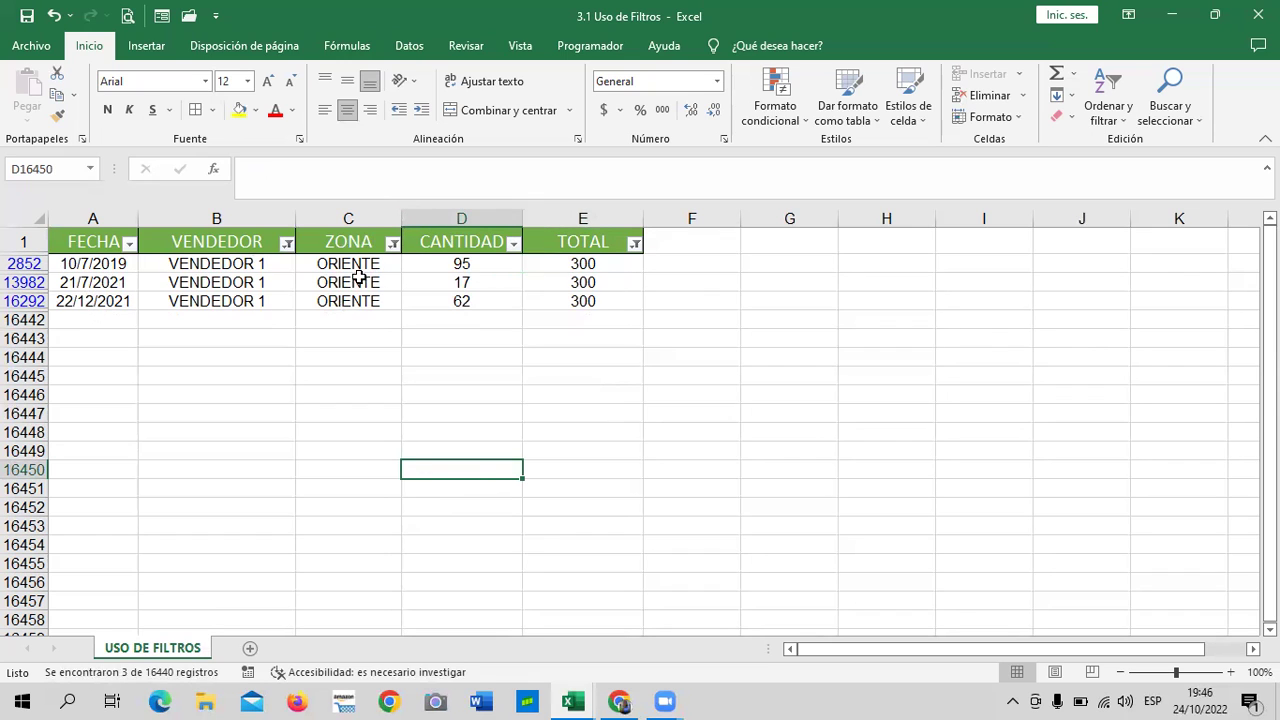
Switch the VENDEDOR filter to VENDEDOR 2, leaving its four ORIENTE rows.
click(287, 243)
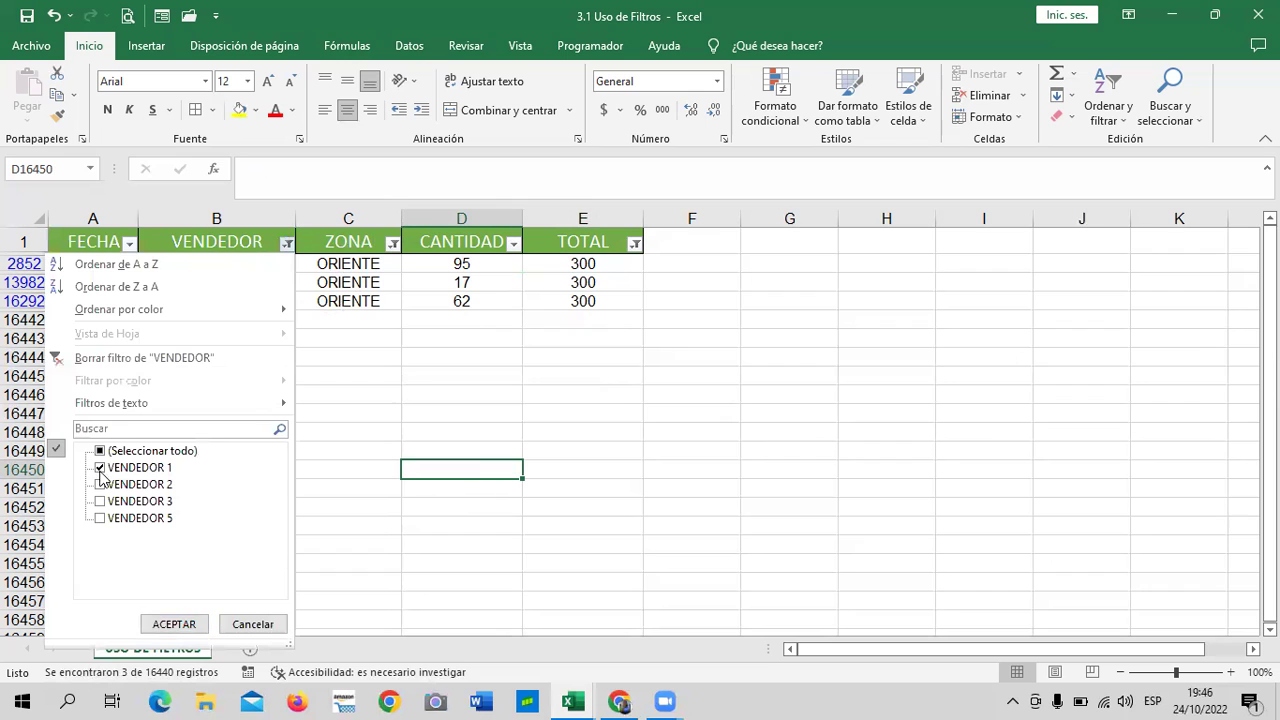
click(128, 452)
click(125, 452)
click(110, 485)
click(173, 623)
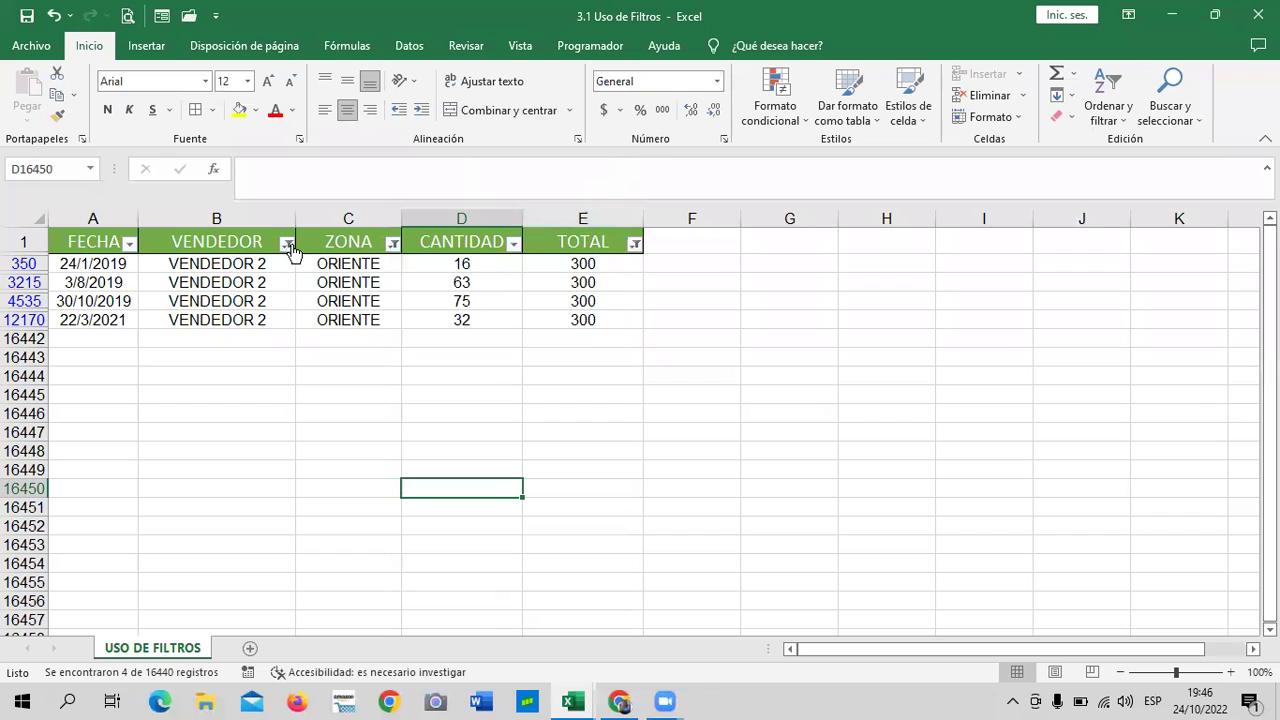
Restore all sellers and all zones so the 43 TOTAL-300 rows show again.
click(286, 244)
click(100, 451)
click(181, 624)
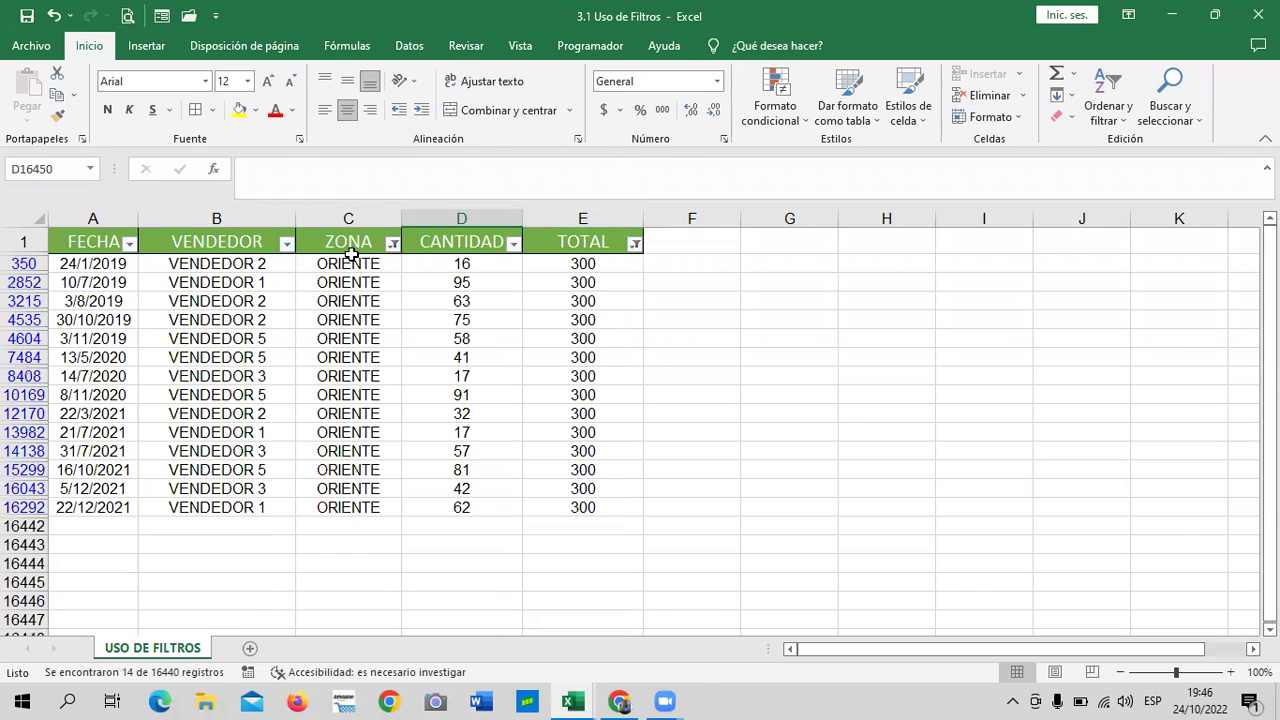
click(393, 244)
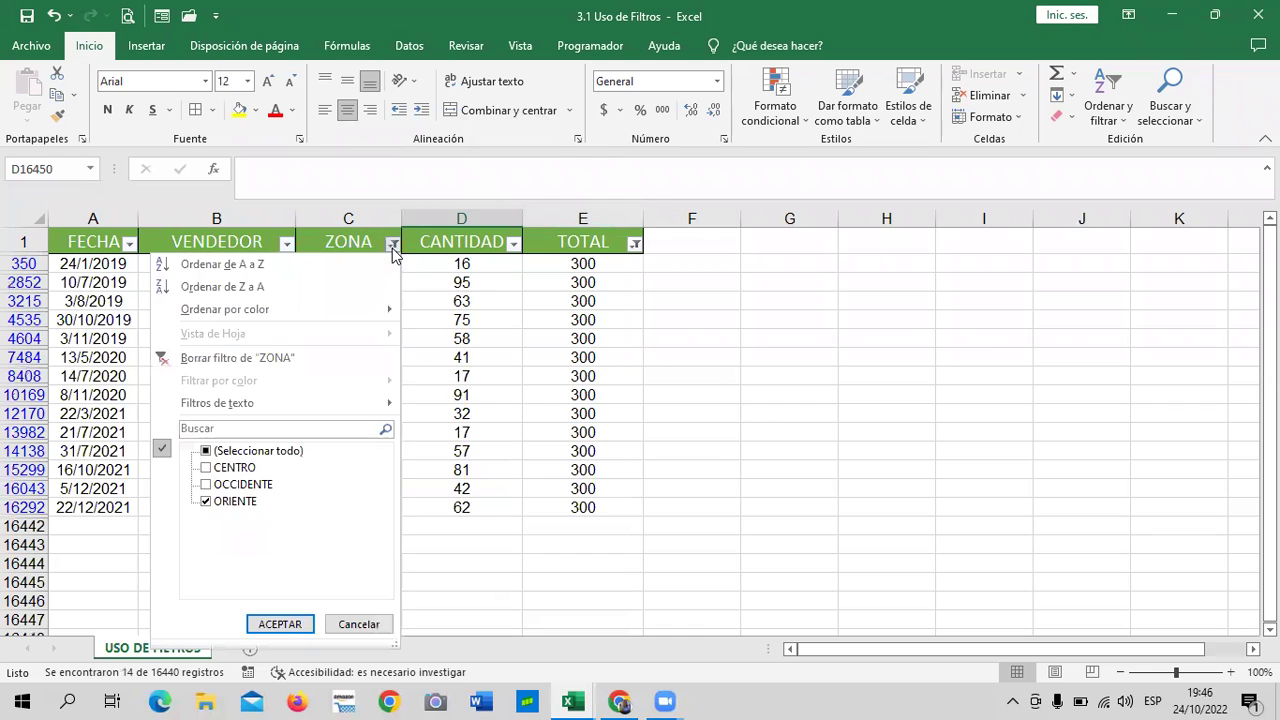
click(236, 452)
click(293, 622)
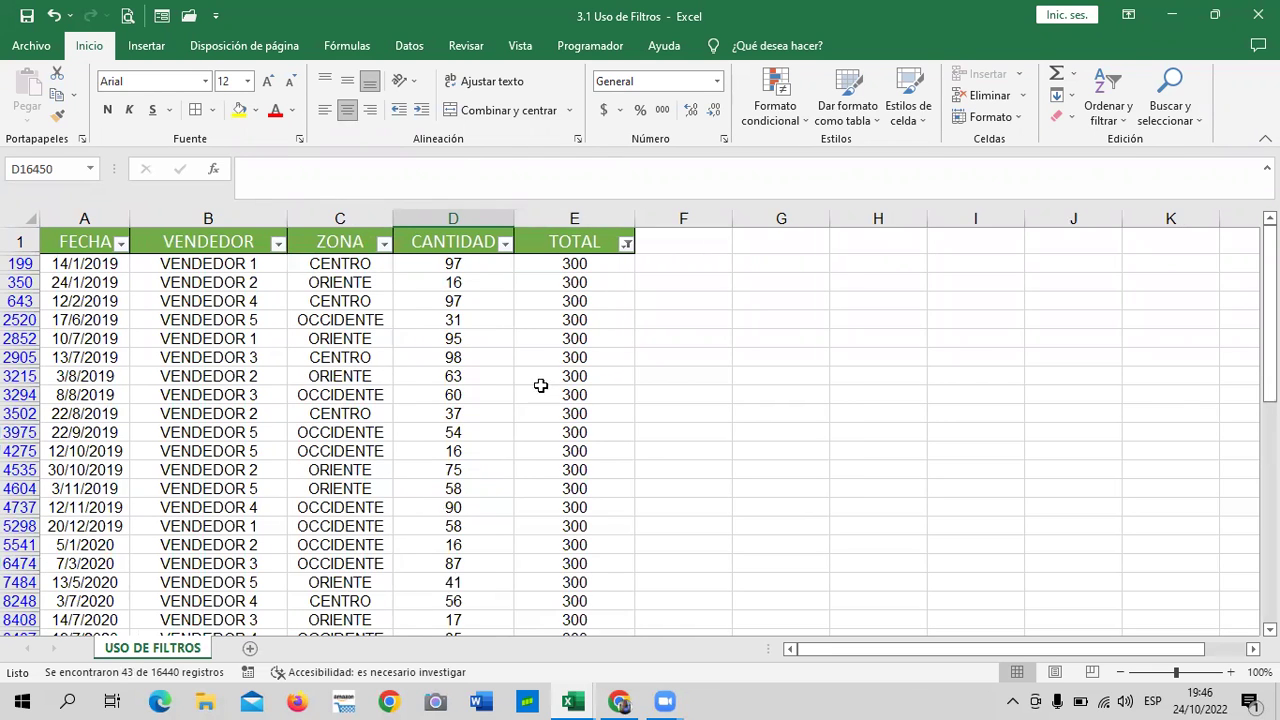
Scroll through the 43 rows and bring up the TOTAL filter choices.
scroll(556, 380, down, 1)
scroll(558, 372, up, 2)
scroll(609, 394, down, 2)
scroll(600, 410, down, 3)
scroll(563, 491, down, 2)
scroll(563, 491, up, 2)
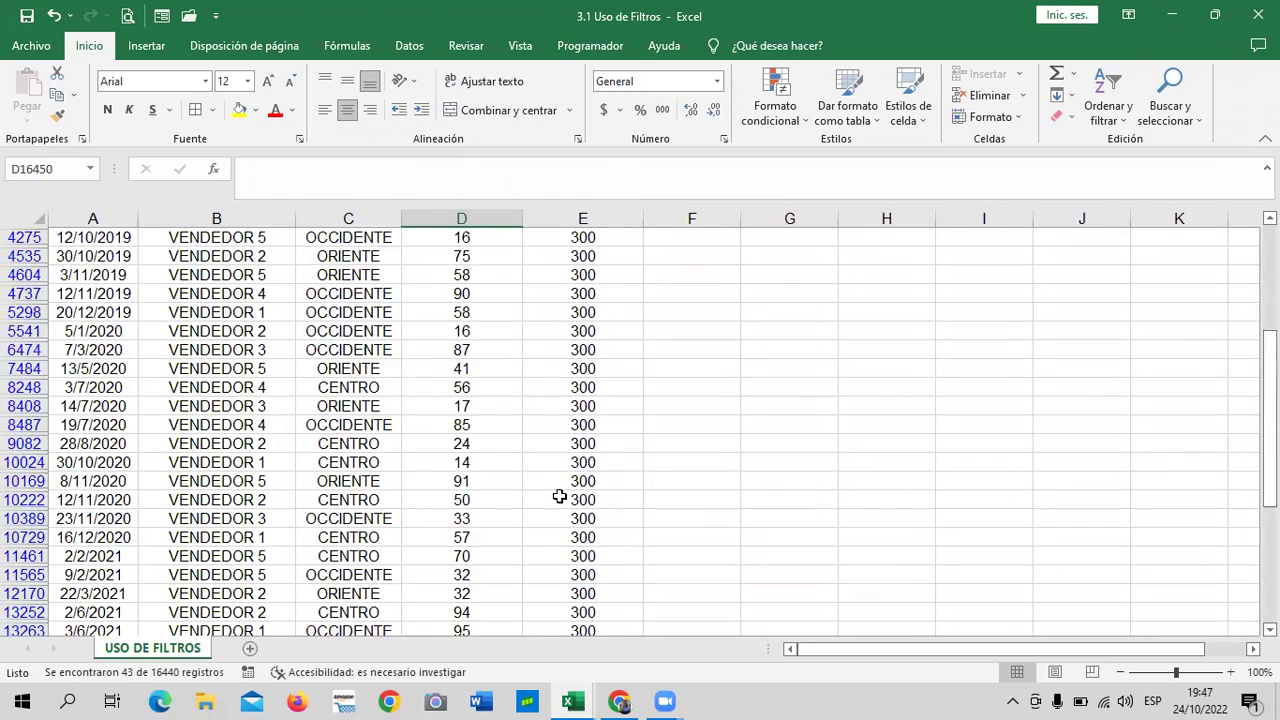
scroll(551, 480, up, 2)
scroll(620, 341, up, 2)
click(626, 244)
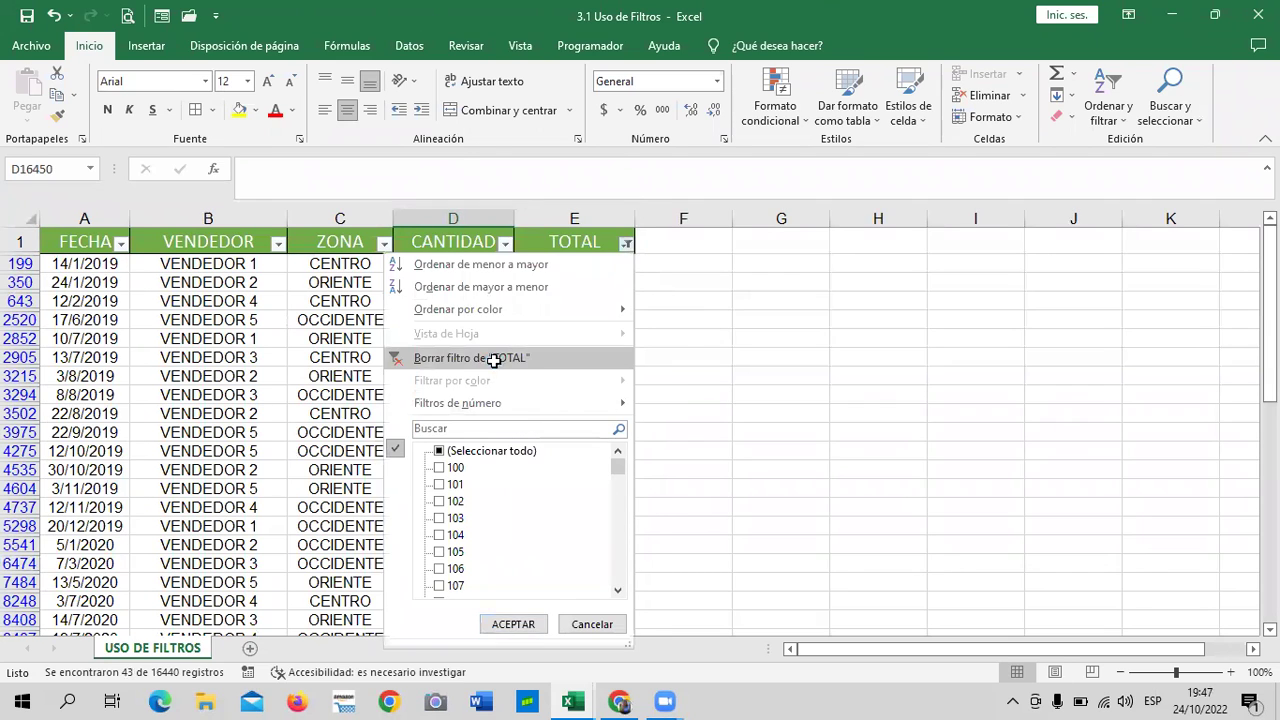
Clear the TOTAL filter and apply a top 10 items filter, leaving 40 rows with TOTAL 500.
click(494, 358)
click(619, 246)
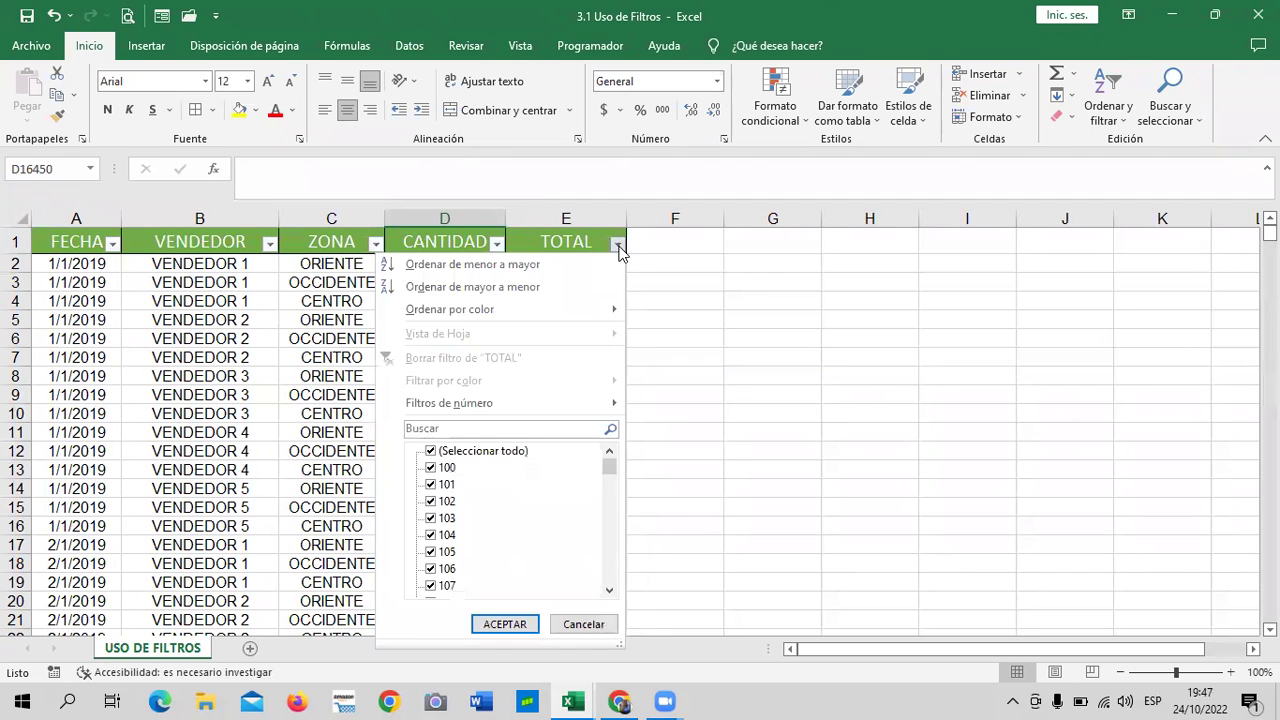
mouse_move(571, 412)
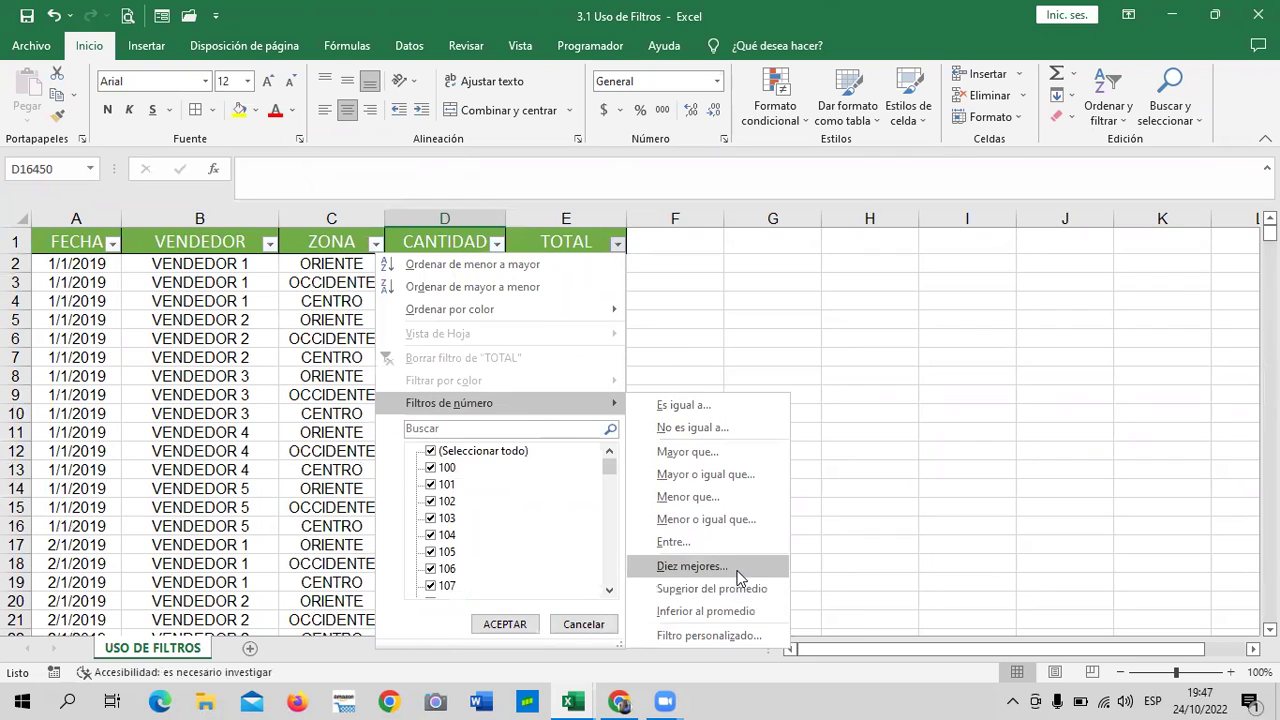
click(741, 573)
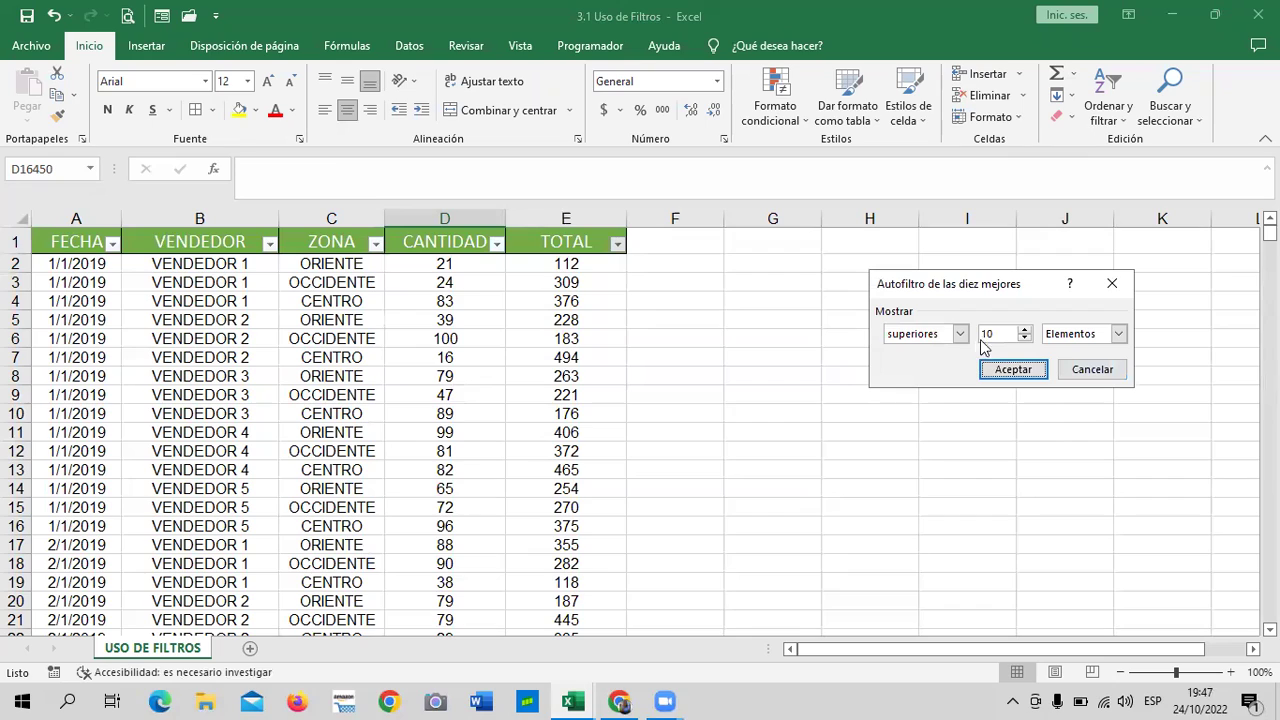
click(1013, 369)
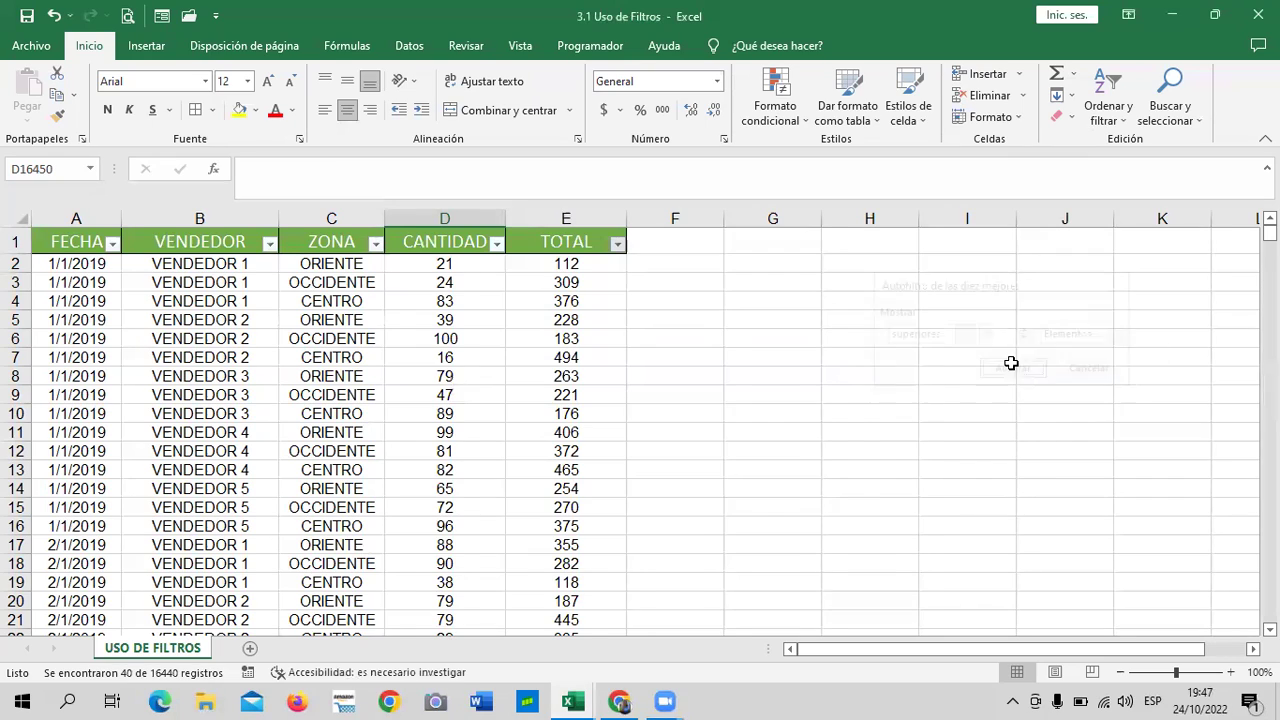
scroll(510, 383, down, 2)
scroll(510, 383, up, 1)
scroll(508, 385, down, 2)
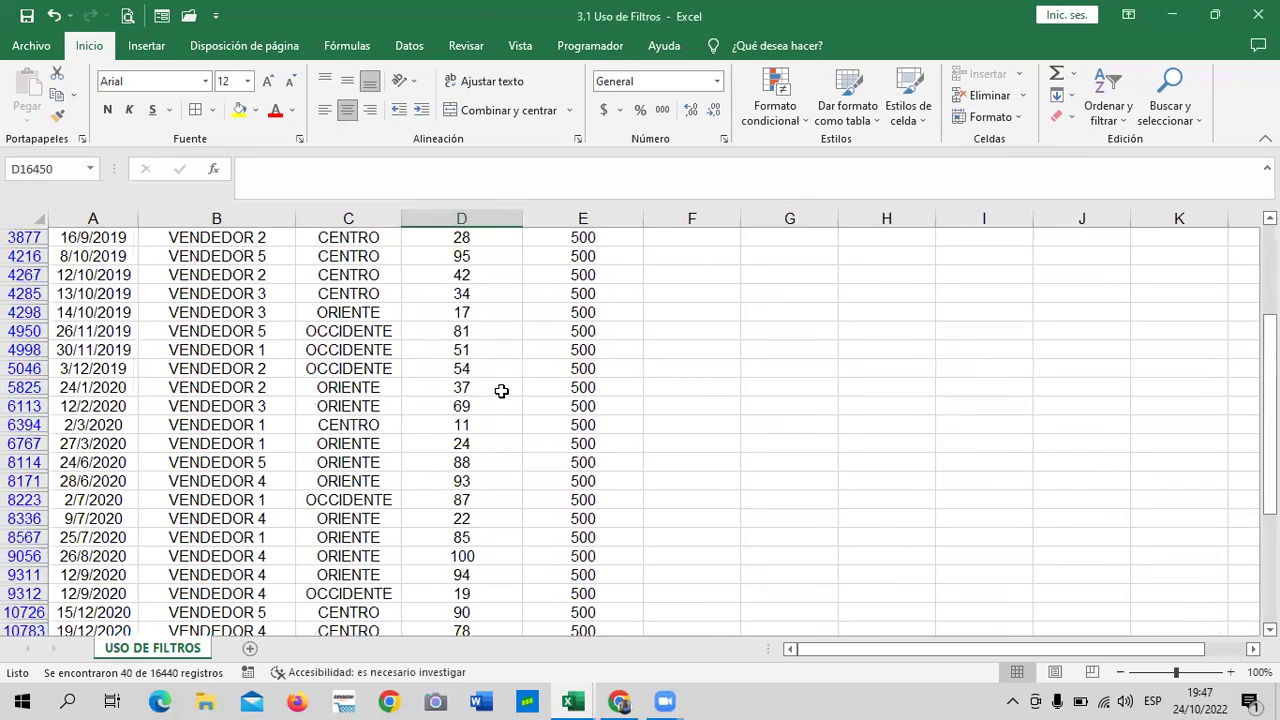
scroll(505, 388, down, 3)
scroll(501, 394, down, 3)
scroll(501, 394, down, 2)
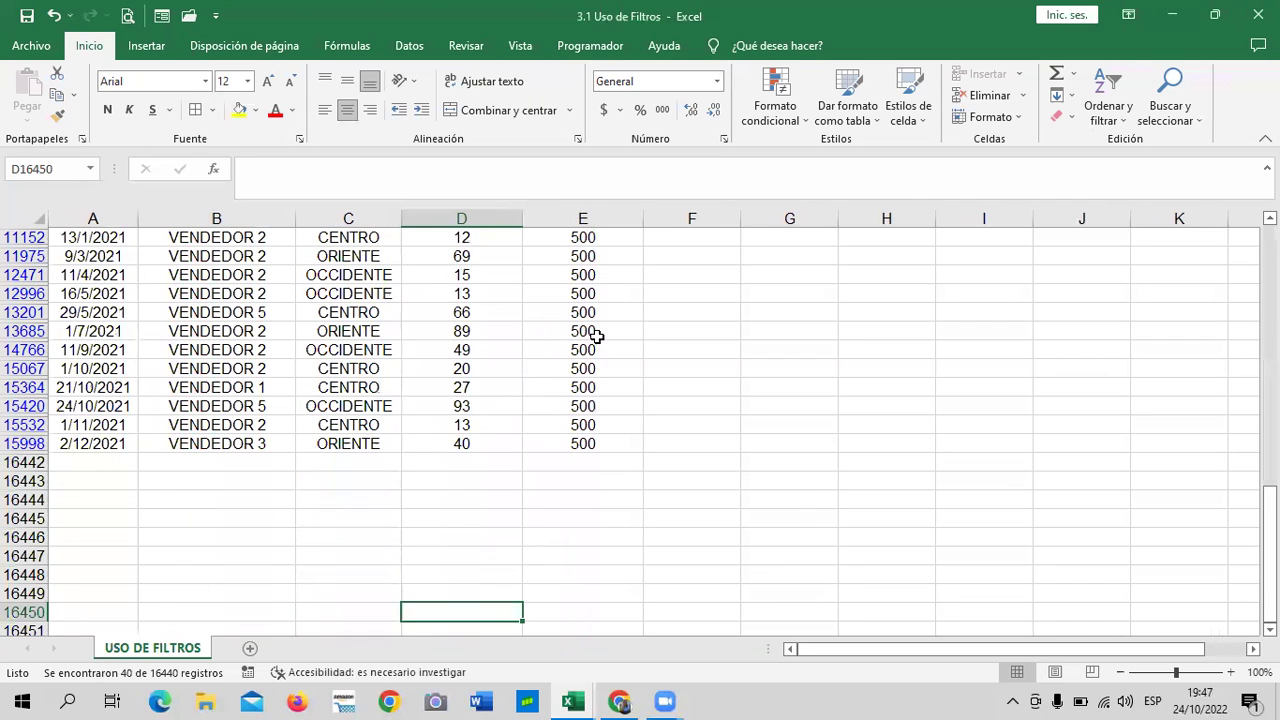
scroll(600, 332, up, 2)
scroll(608, 326, up, 1)
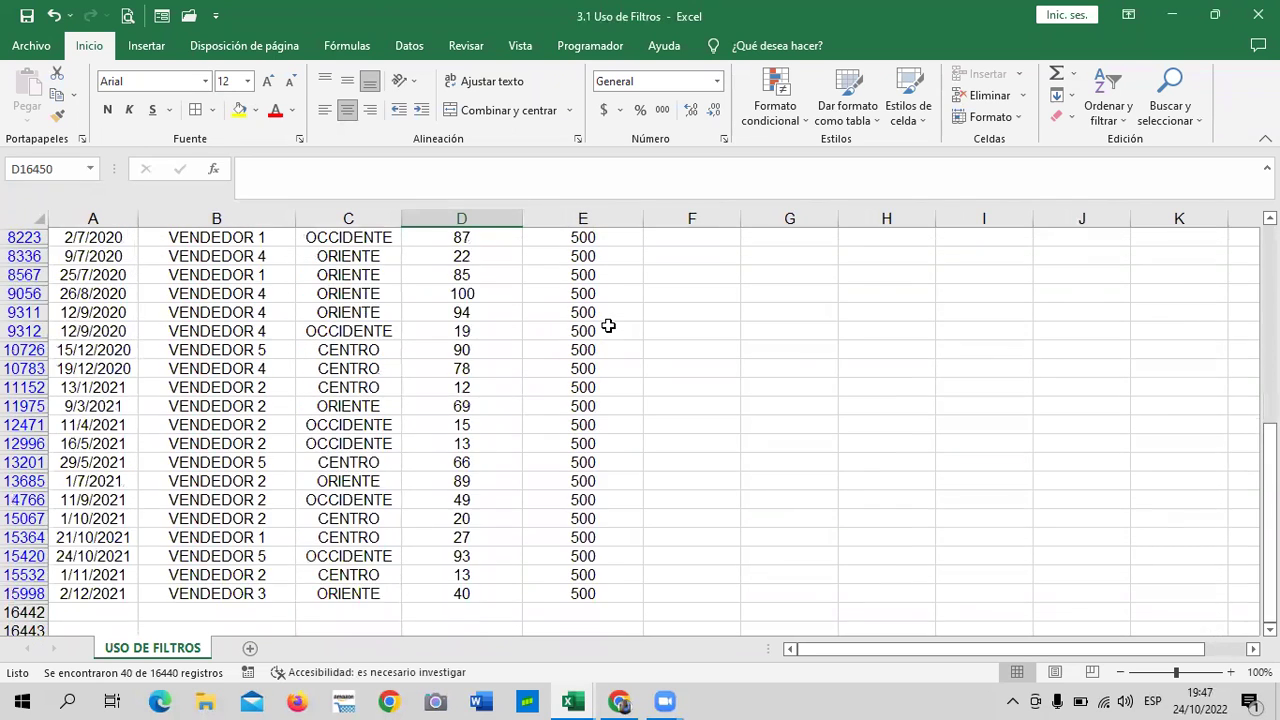
scroll(608, 326, up, 3)
scroll(608, 324, up, 2)
scroll(608, 324, up, 2)
scroll(608, 324, up, 1)
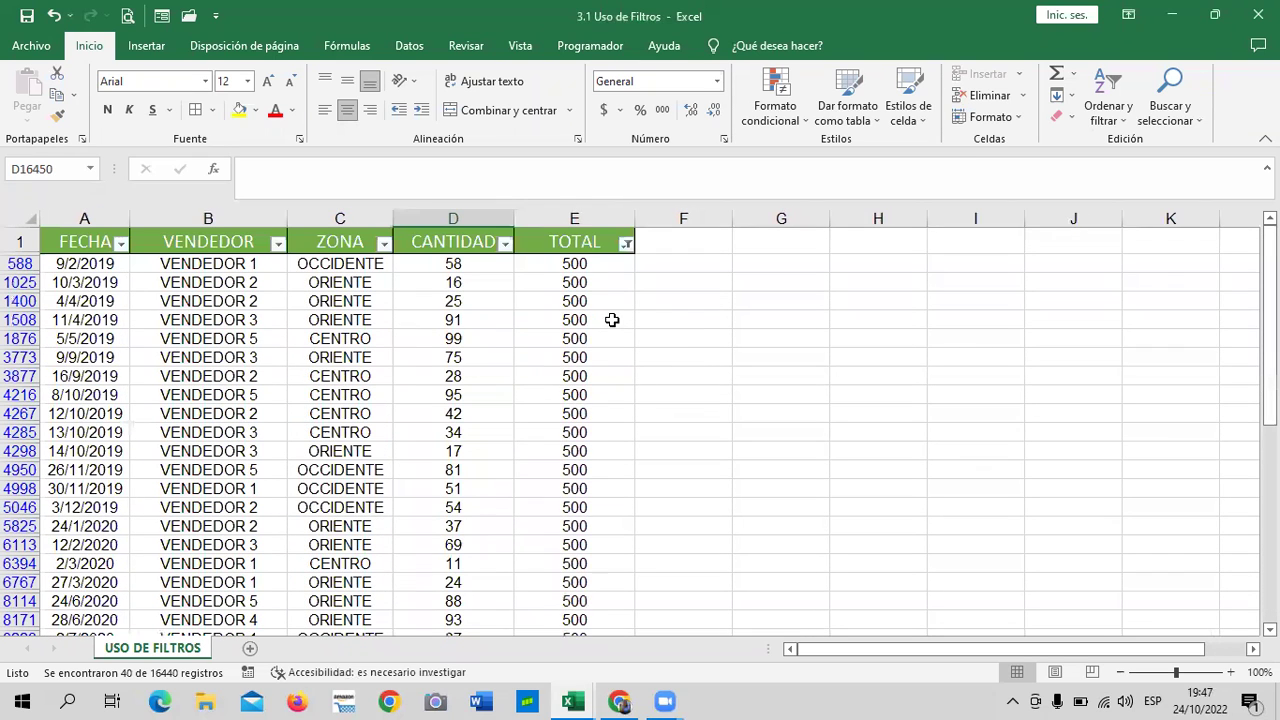
click(574, 266)
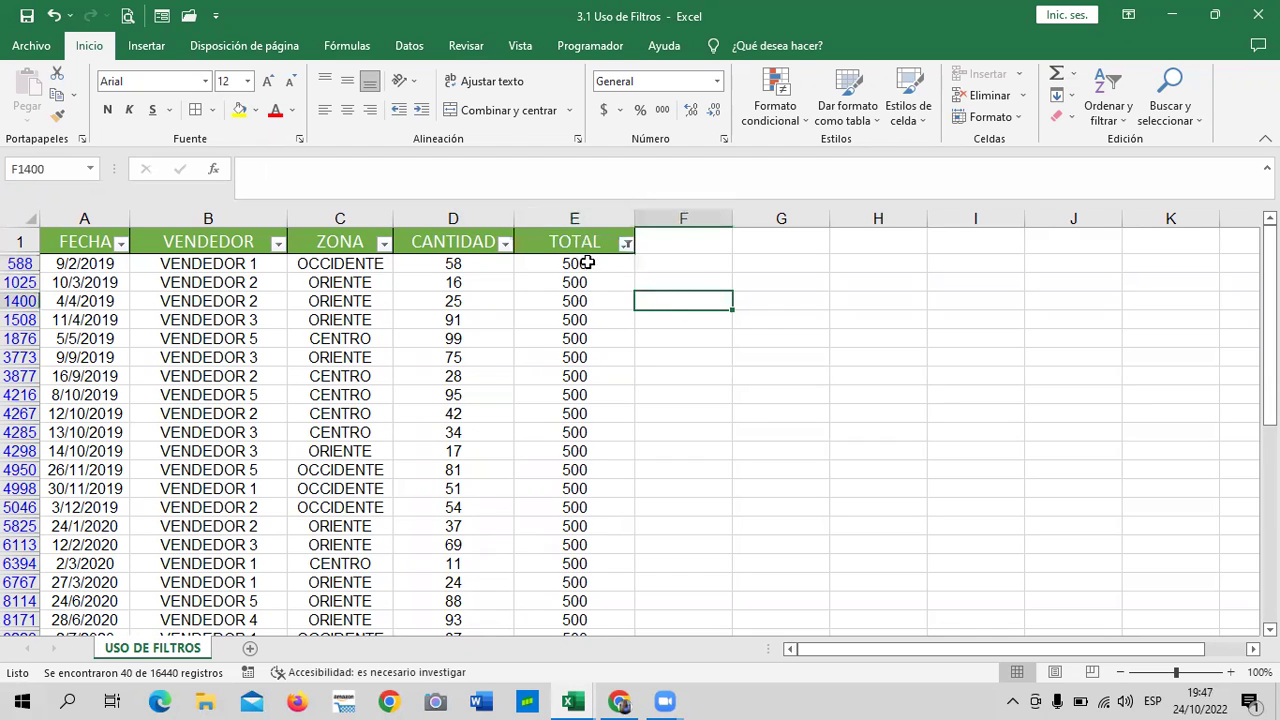
scroll(603, 314, down, 1)
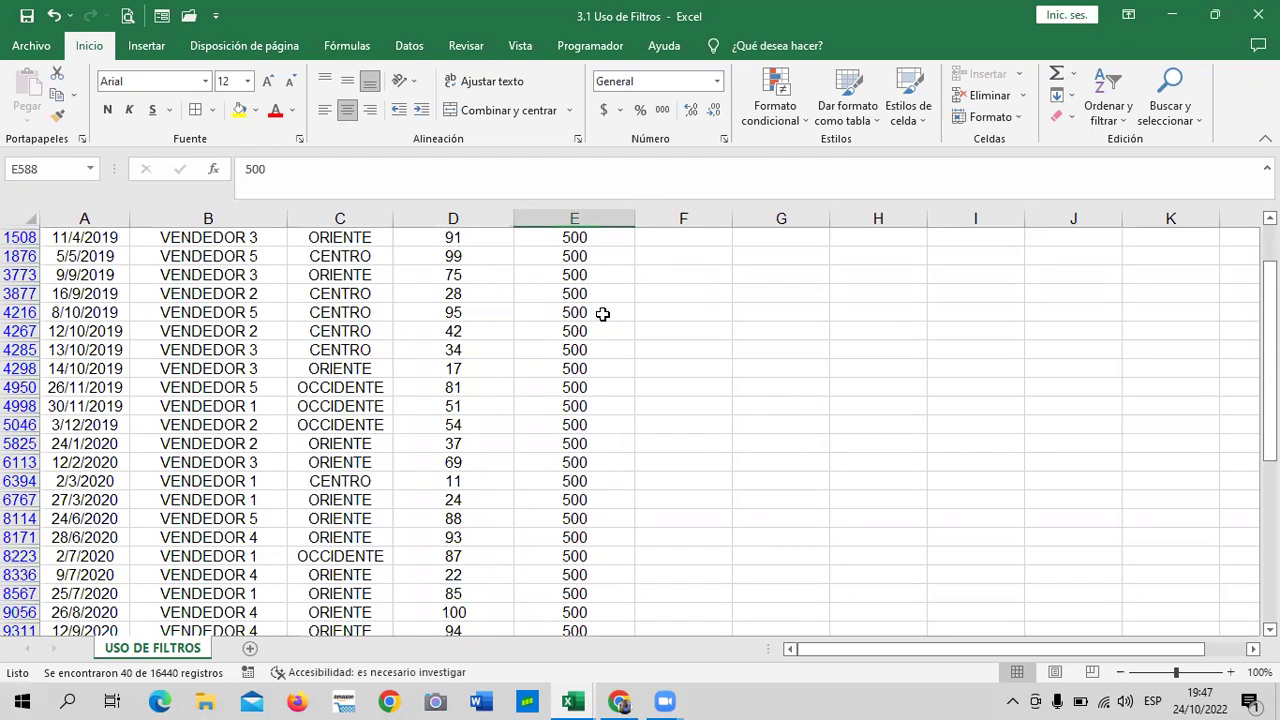
scroll(606, 361, down, 8)
scroll(608, 359, up, 4)
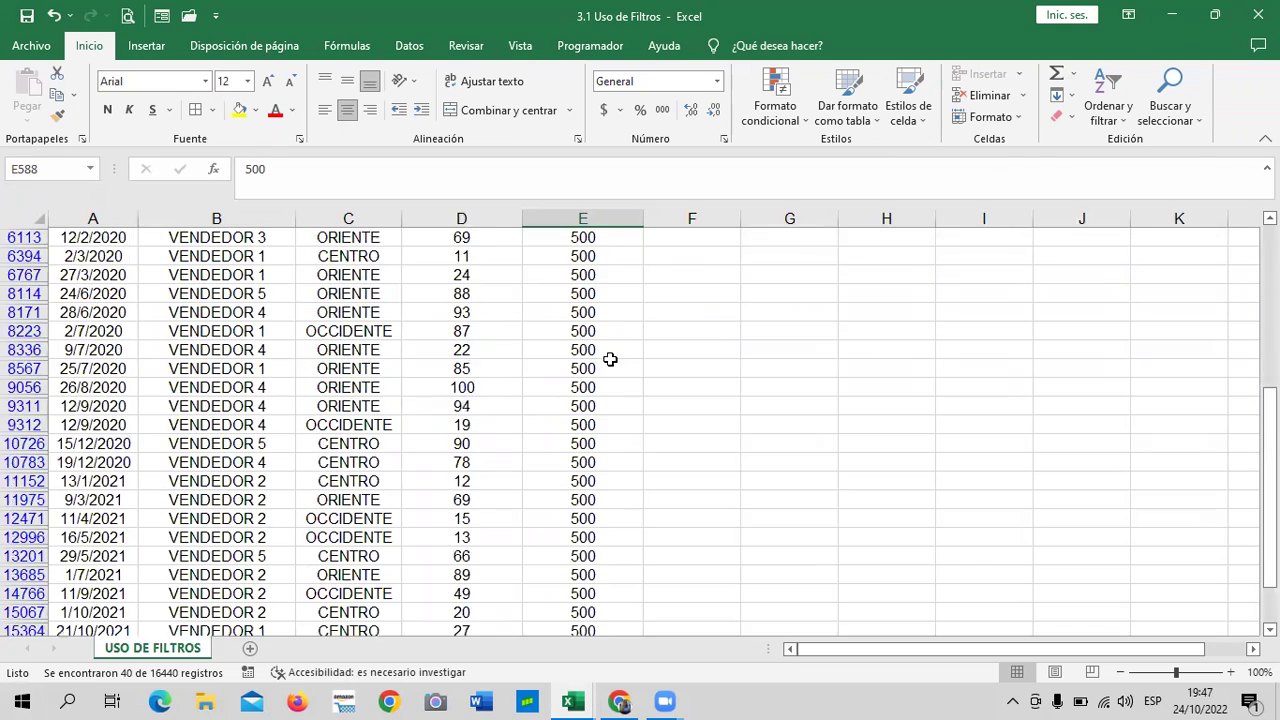
scroll(608, 357, up, 2)
scroll(608, 355, up, 2)
scroll(608, 348, up, 2)
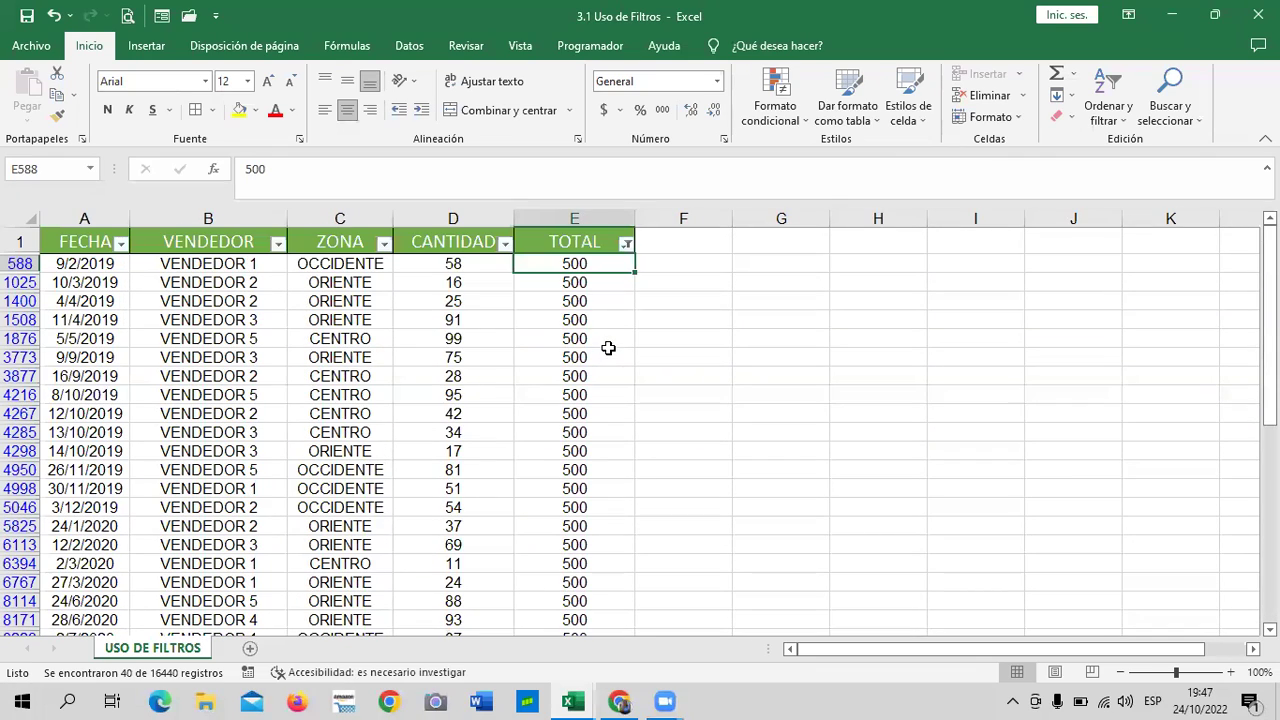
scroll(622, 322, down, 2)
scroll(622, 338, down, 2)
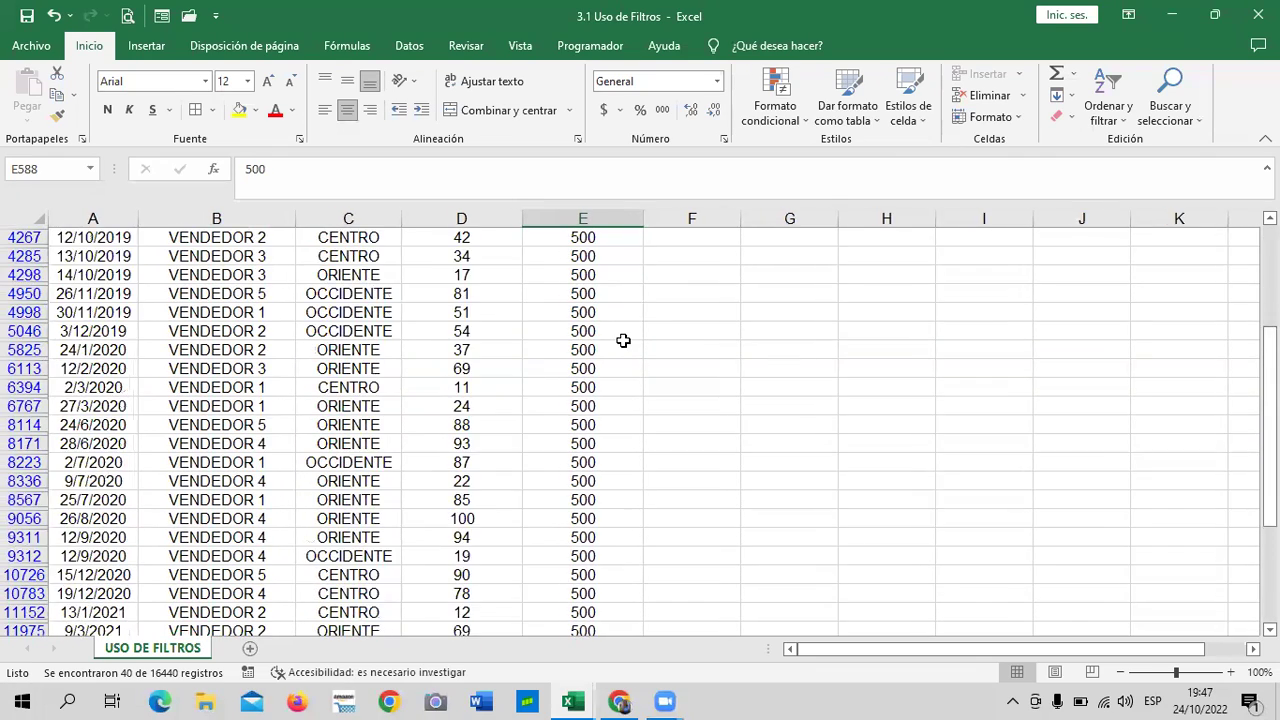
scroll(619, 341, down, 2)
scroll(619, 341, down, 2)
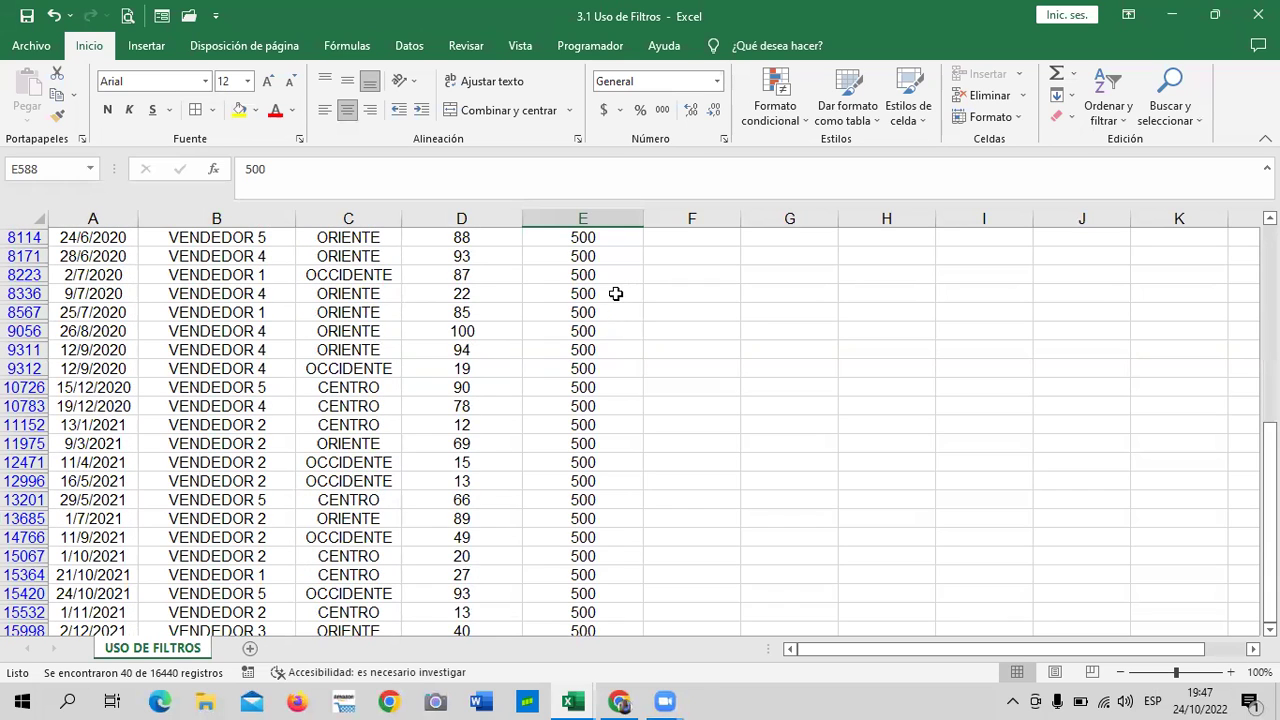
scroll(617, 288, up, 2)
scroll(620, 283, up, 2)
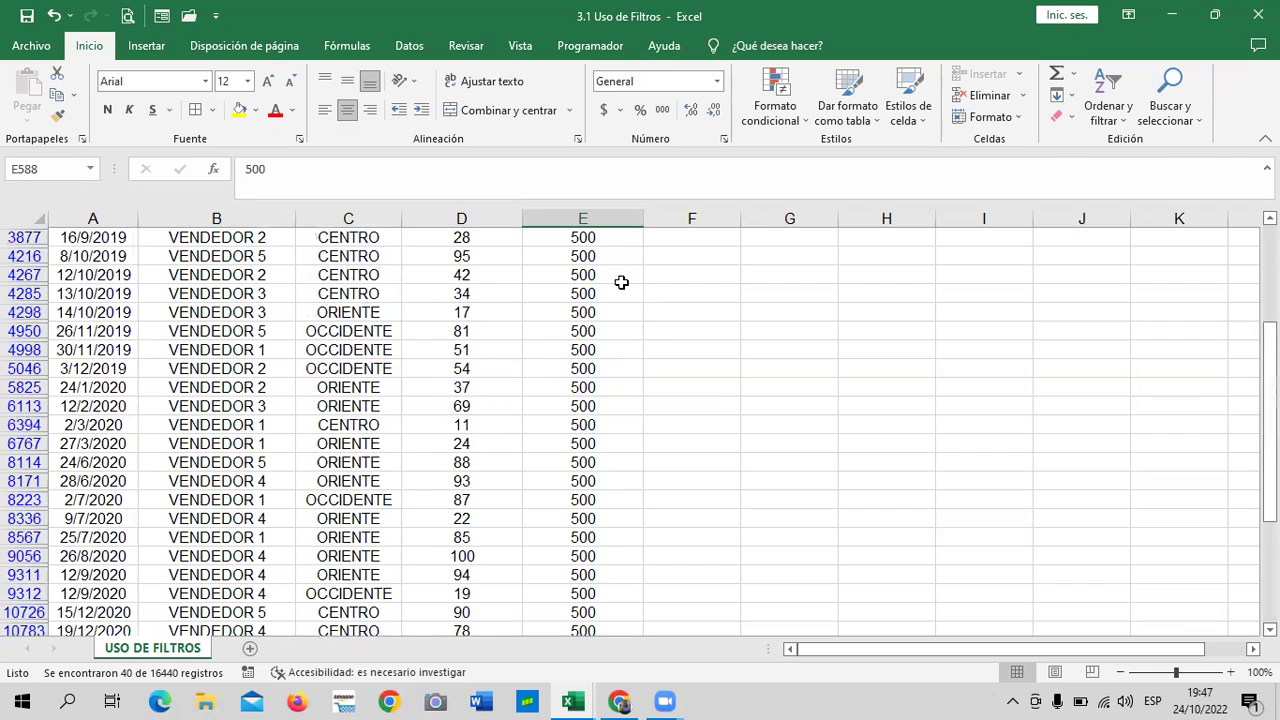
scroll(623, 275, up, 2)
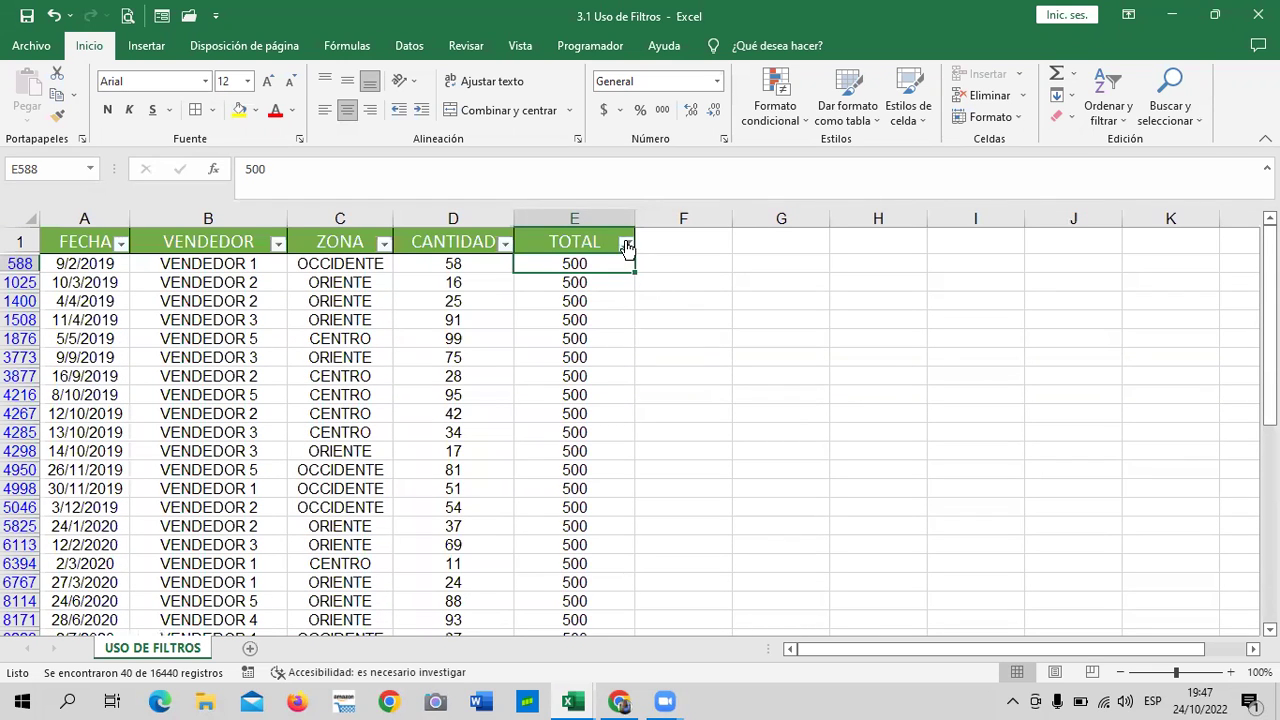
Clear the TOTAL filter and apply an empty Menor que condition, leaving 0 records.
click(626, 245)
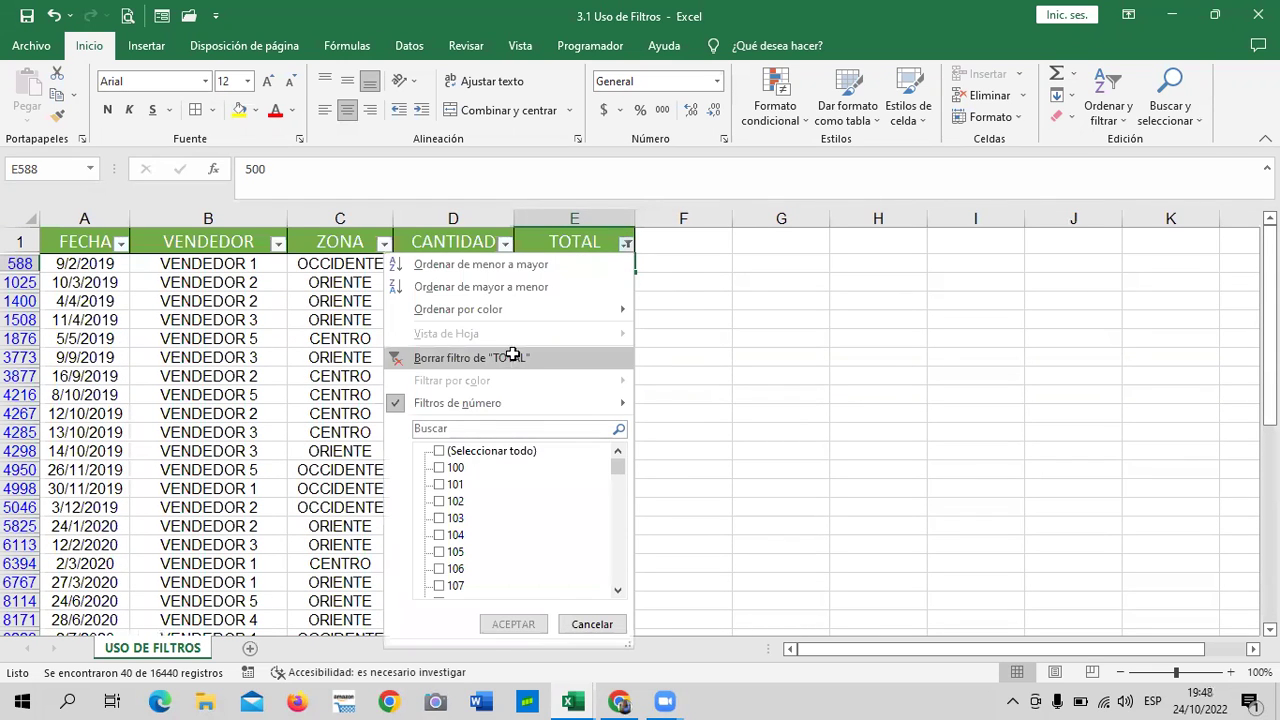
click(512, 357)
click(617, 244)
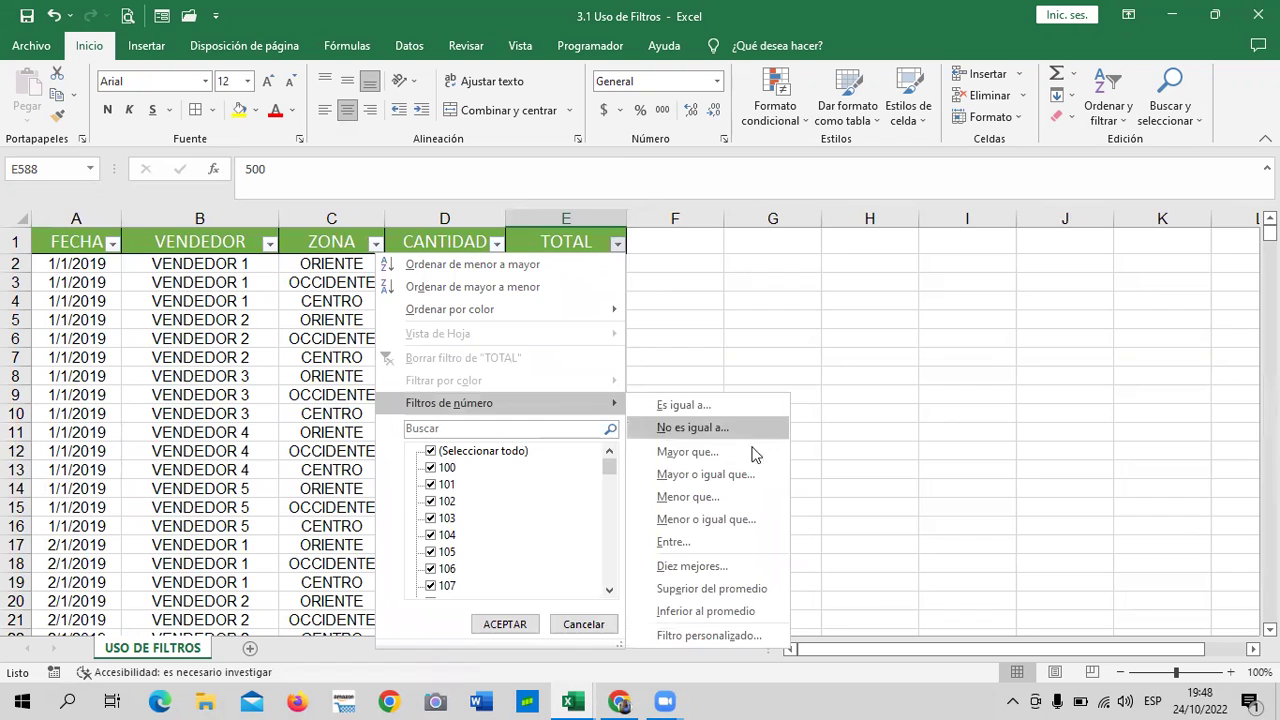
click(743, 503)
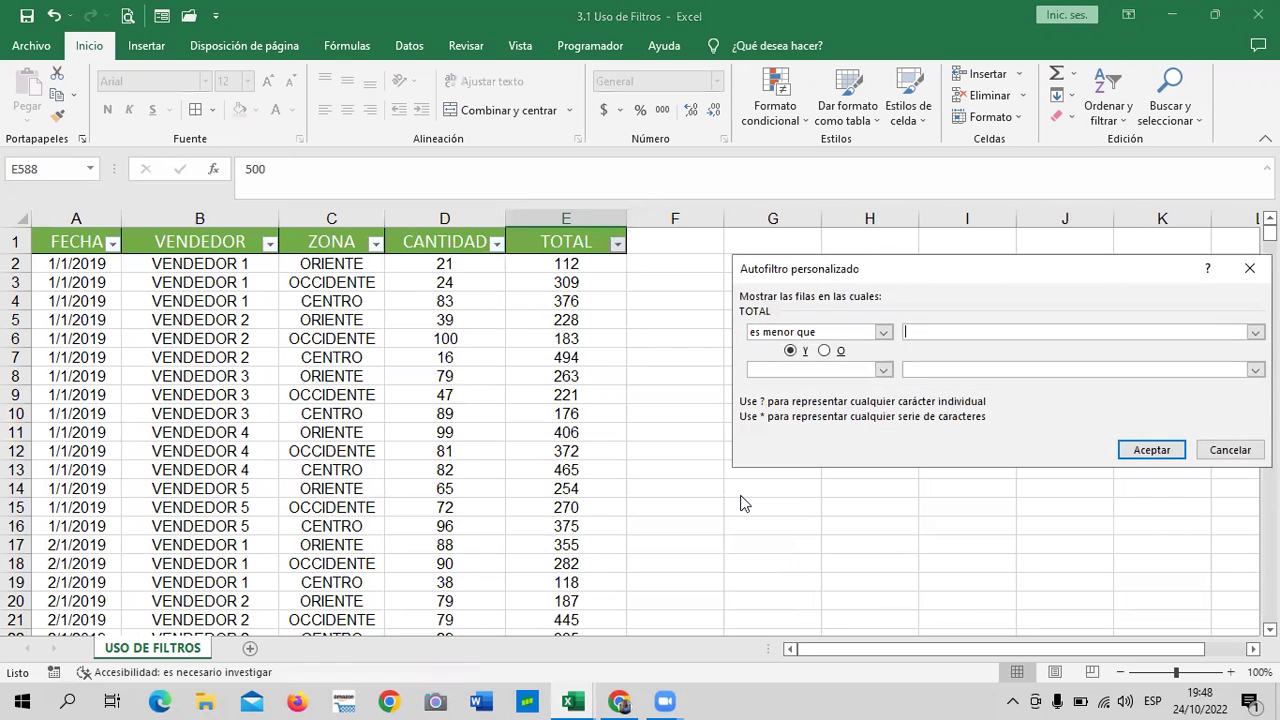
click(1151, 451)
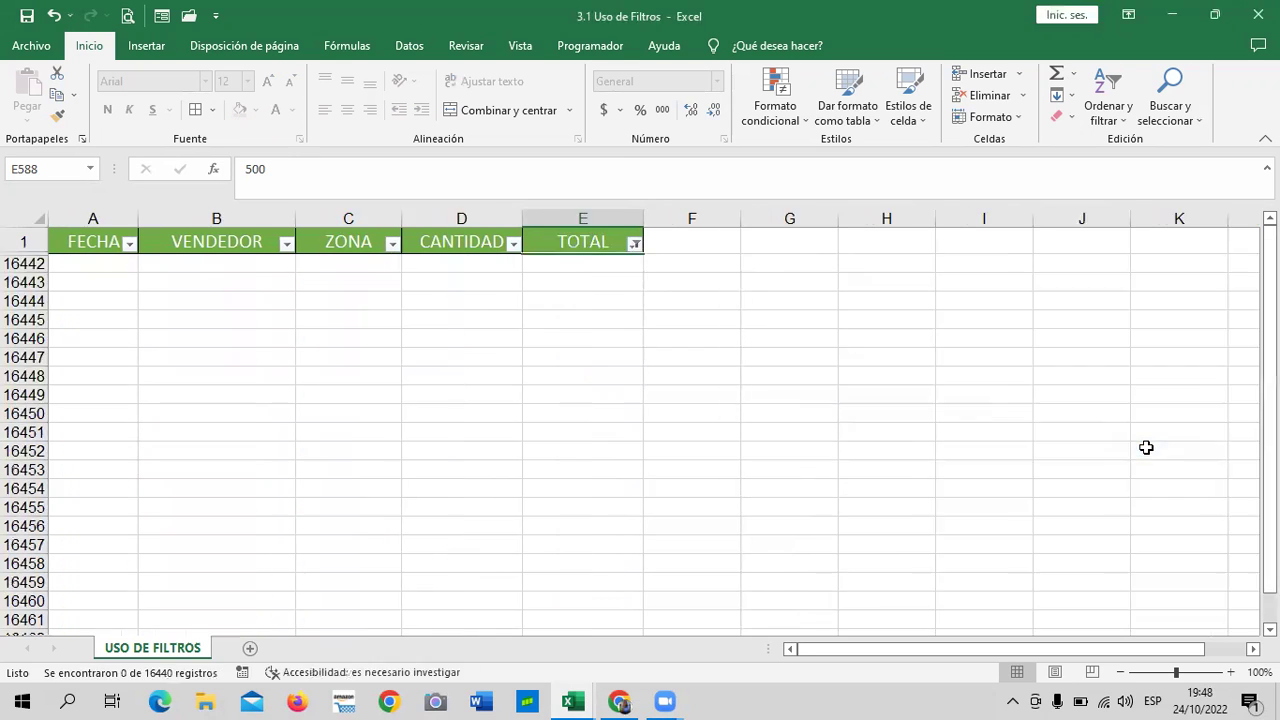
Clear the TOTAL filter again so all rows return.
click(634, 244)
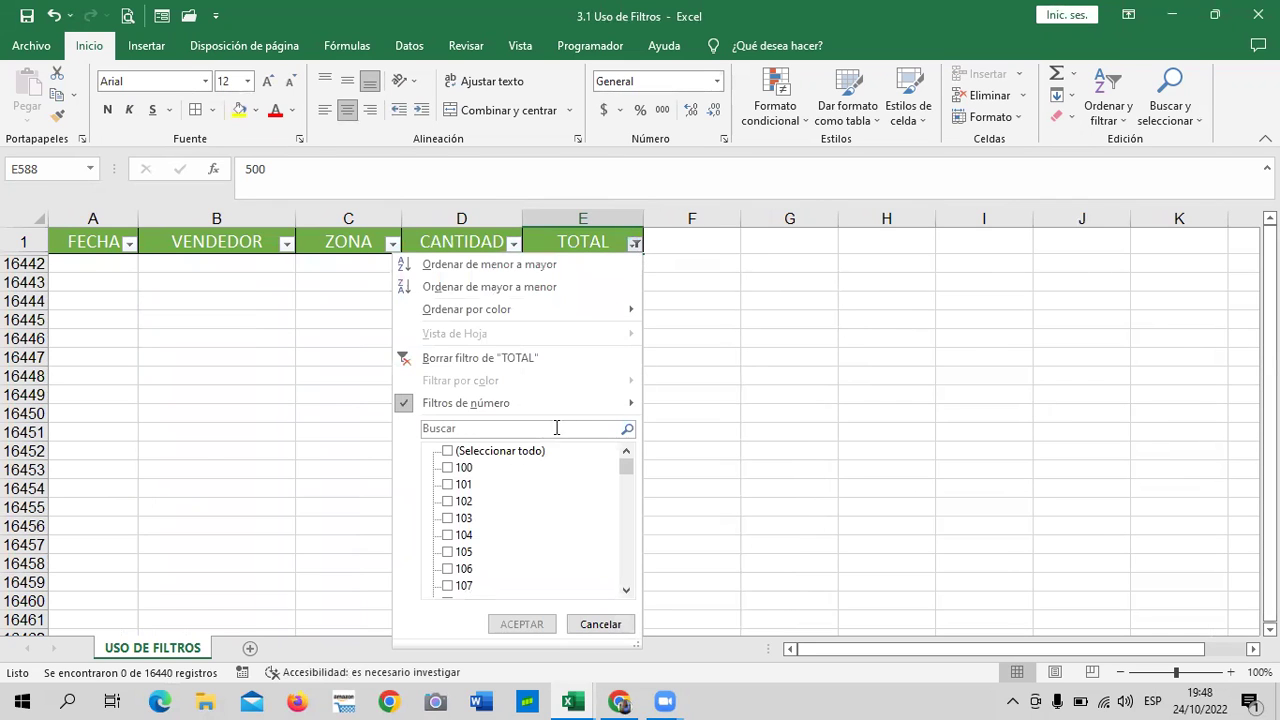
click(570, 358)
click(618, 245)
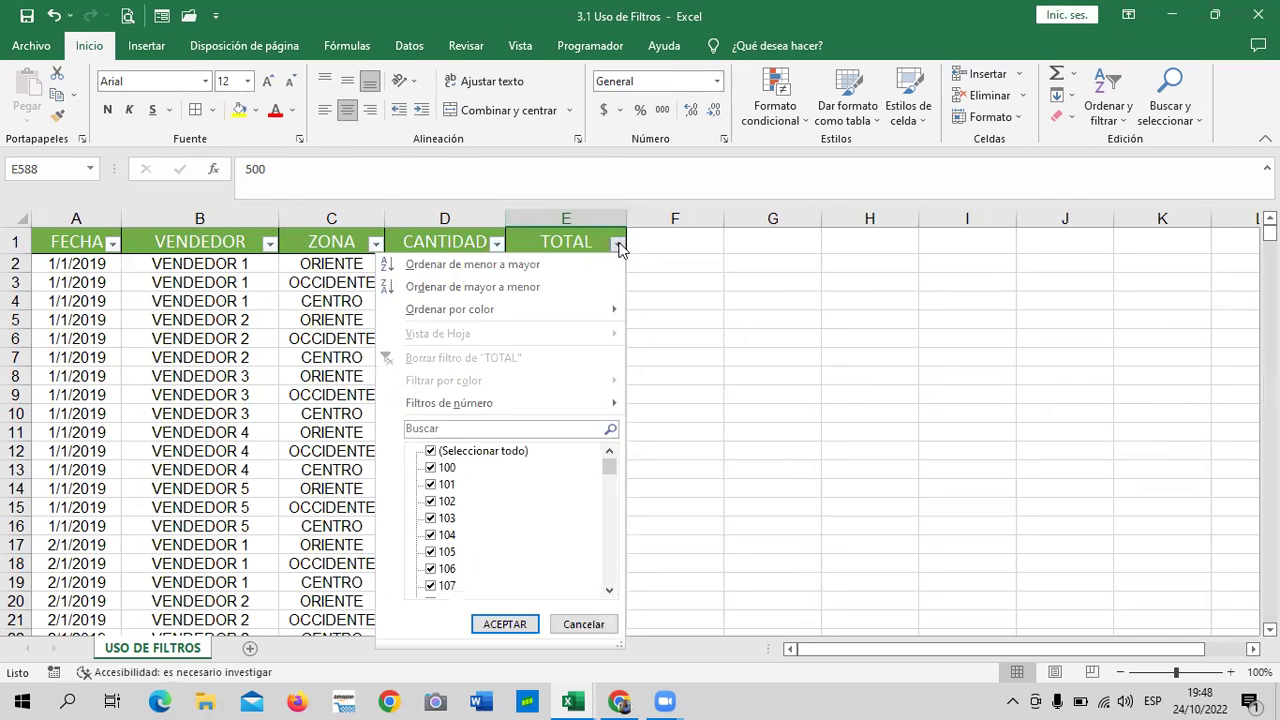
mouse_move(604, 404)
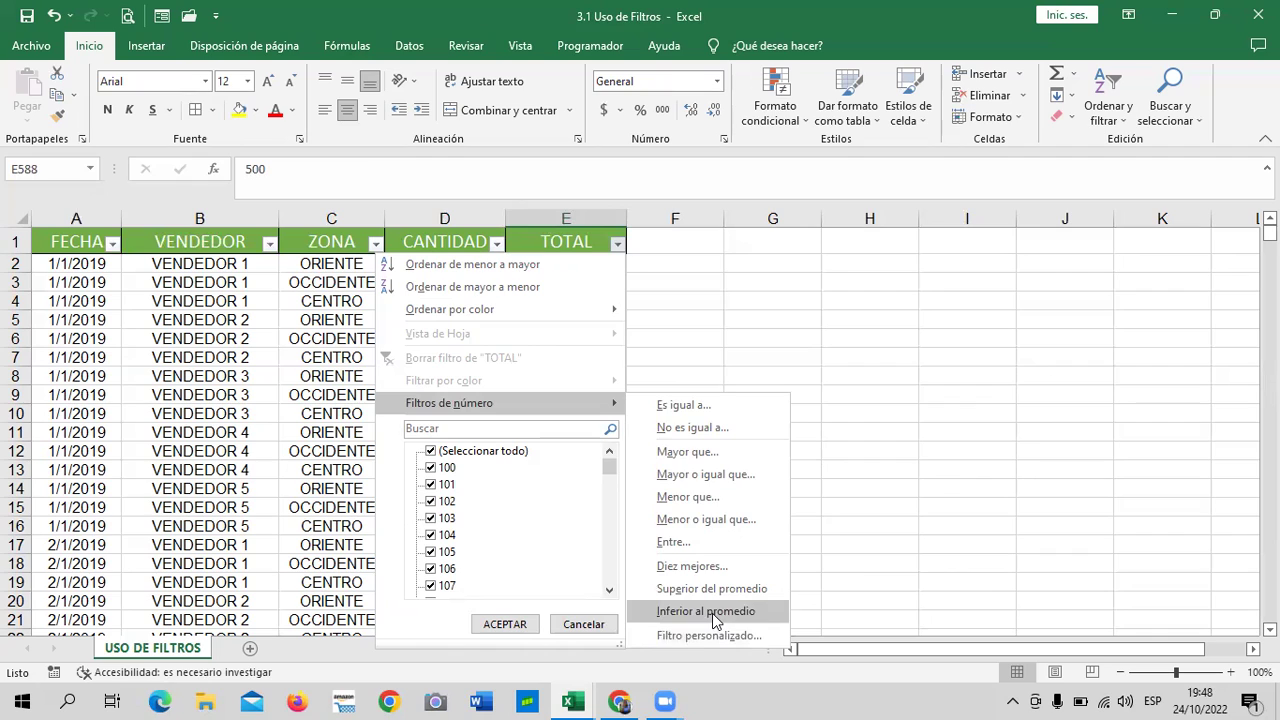
click(712, 613)
scroll(690, 355, down, 6)
scroll(690, 355, down, 8)
scroll(686, 357, down, 7)
scroll(634, 394, down, 1)
scroll(600, 410, up, 5)
scroll(570, 410, up, 5)
scroll(543, 400, up, 10)
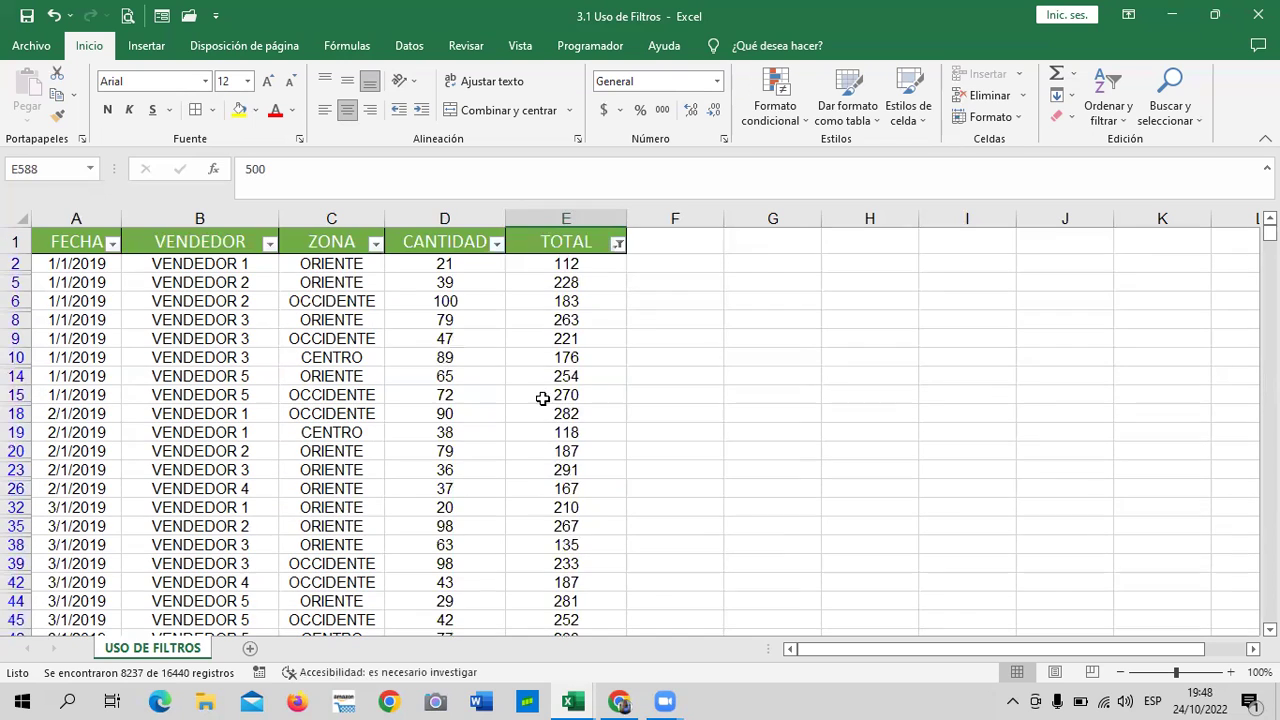
click(618, 244)
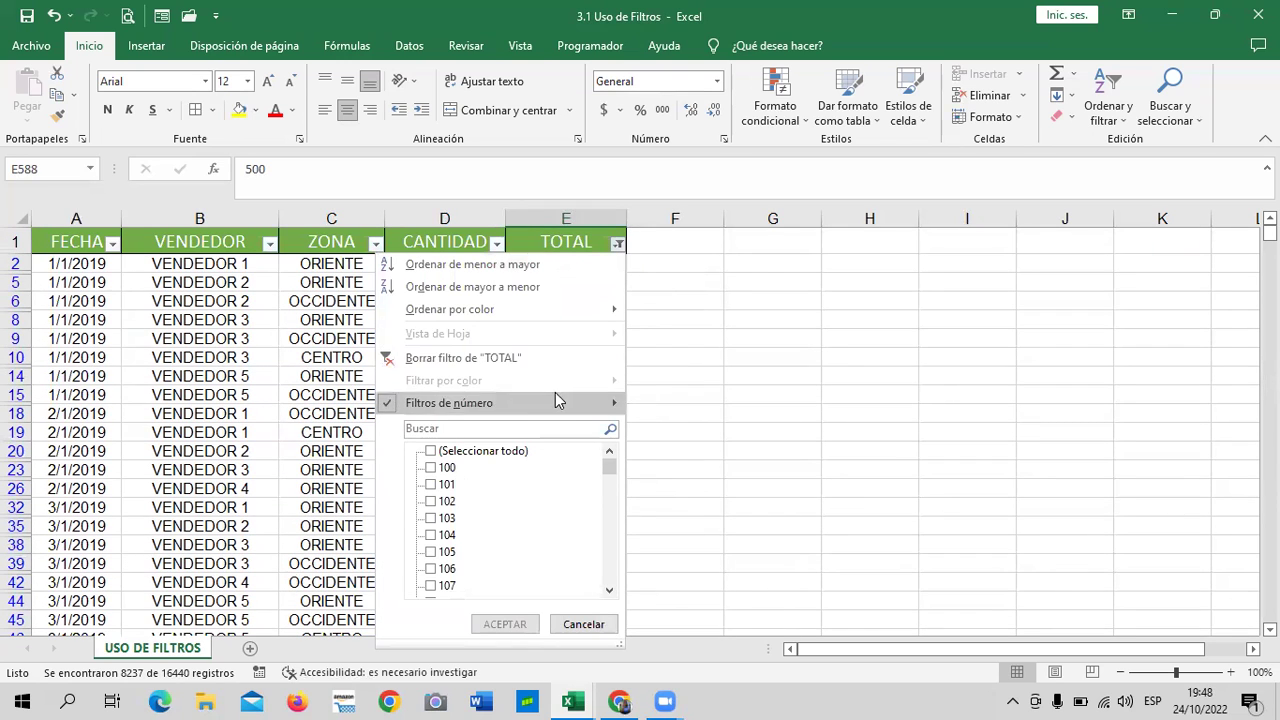
click(560, 358)
click(617, 246)
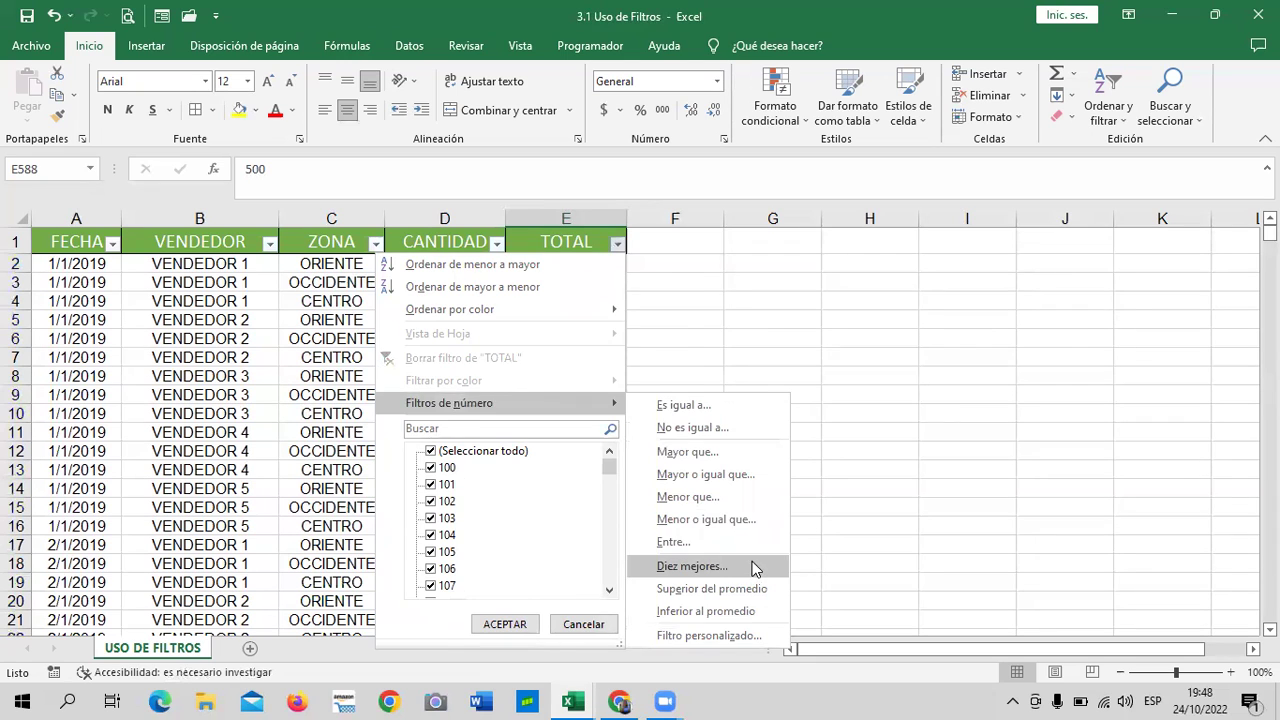
Apply a bottom 10 items (inferiores) filter on TOTAL, leaving 32 rows of 100.
click(750, 566)
click(962, 334)
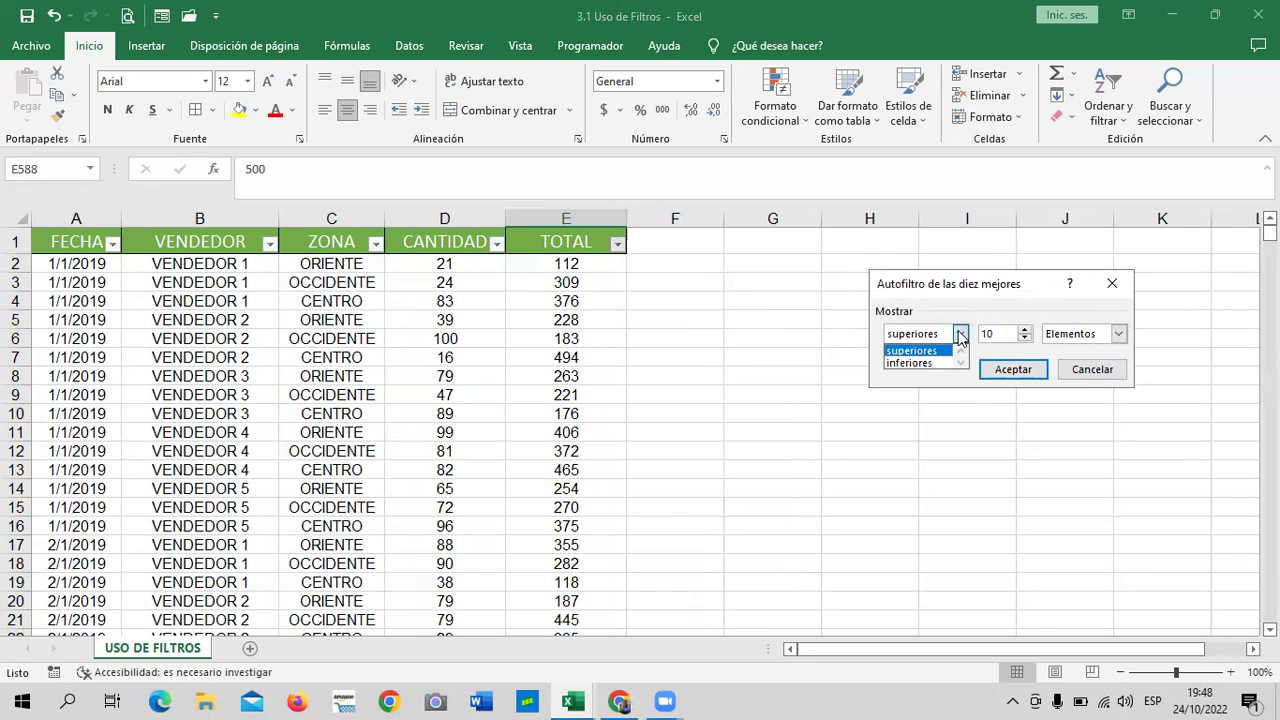
click(930, 362)
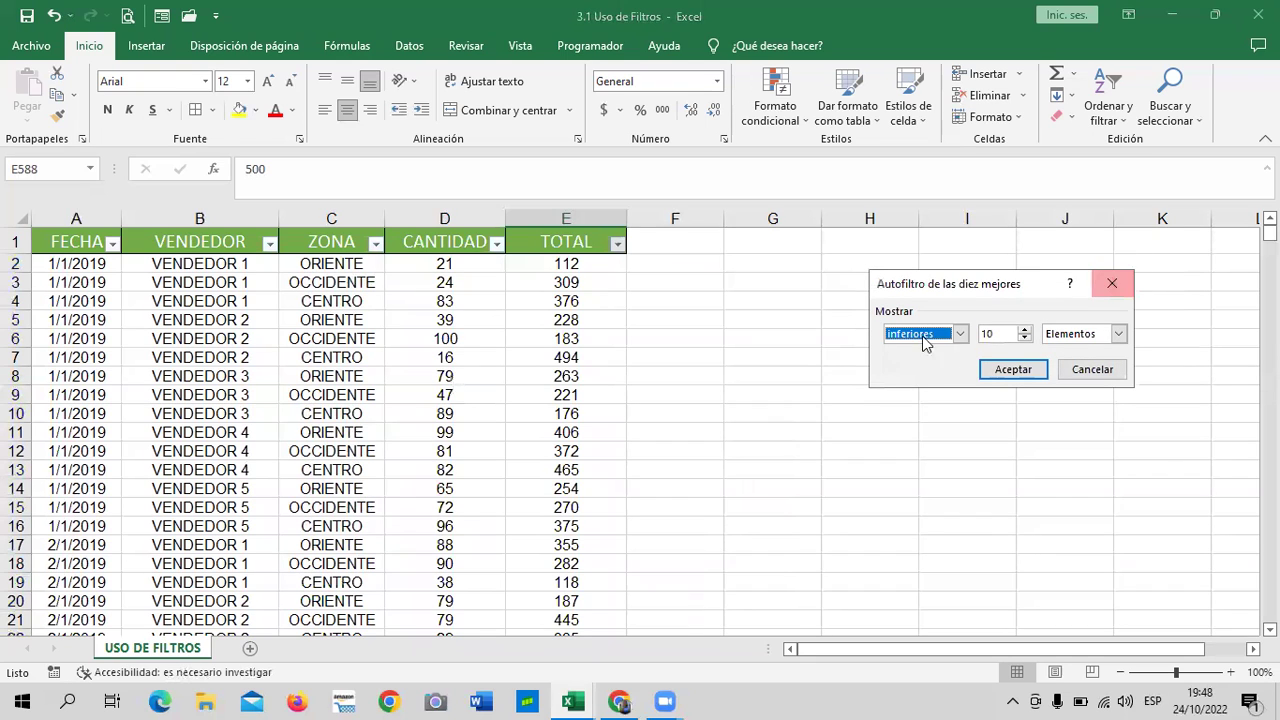
click(1014, 366)
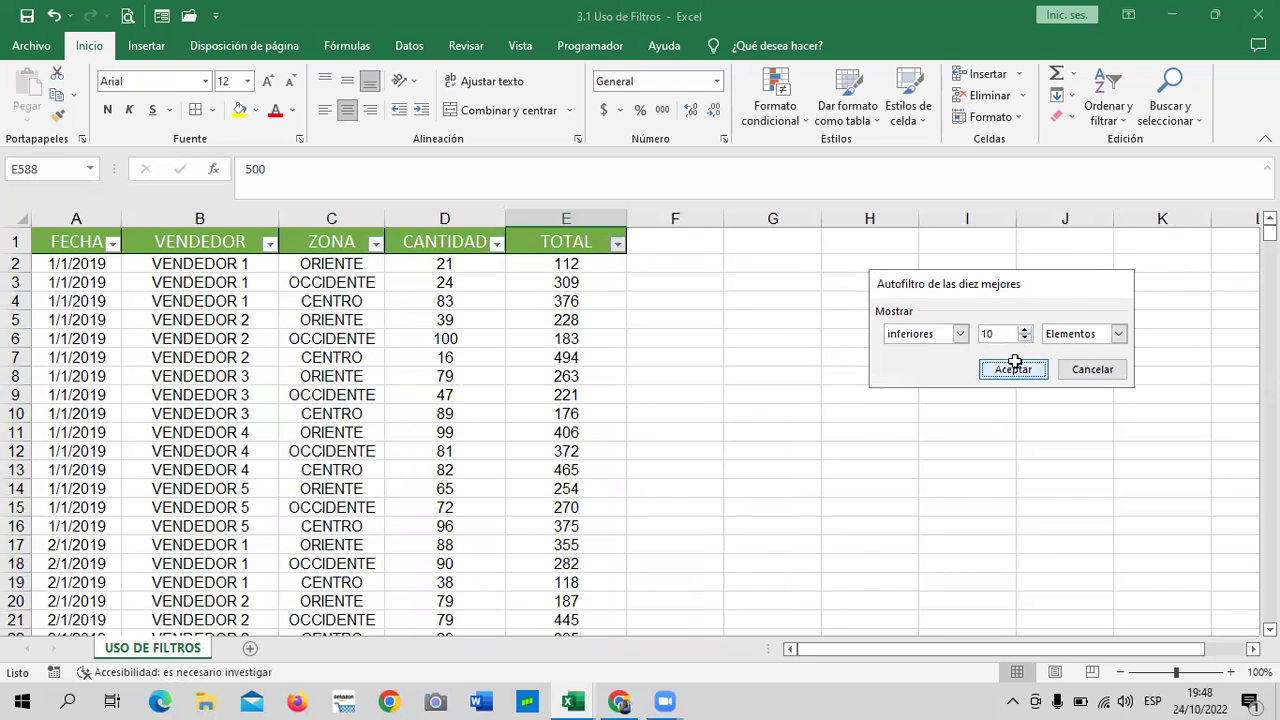
click(775, 336)
Check the TOTAL values of the first and last filtered rows are 100.
scroll(760, 345, down, 2)
scroll(700, 390, down, 2)
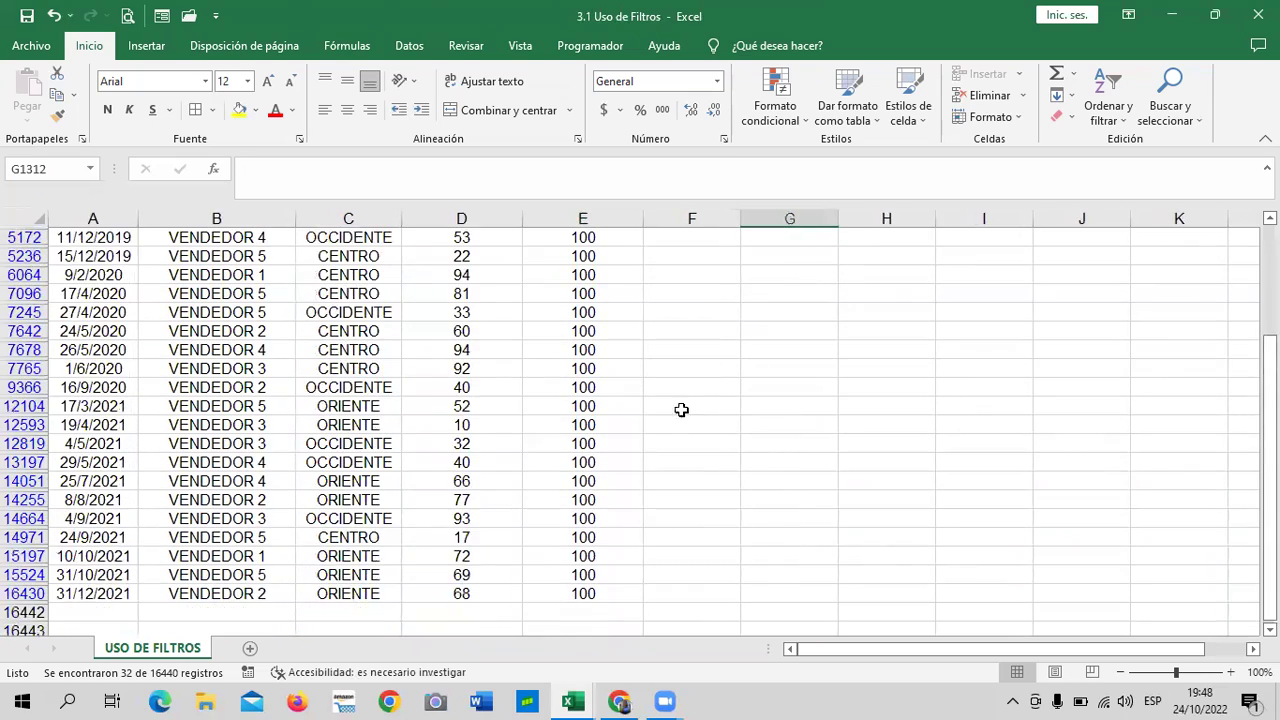
scroll(665, 420, down, 2)
scroll(653, 402, up, 2)
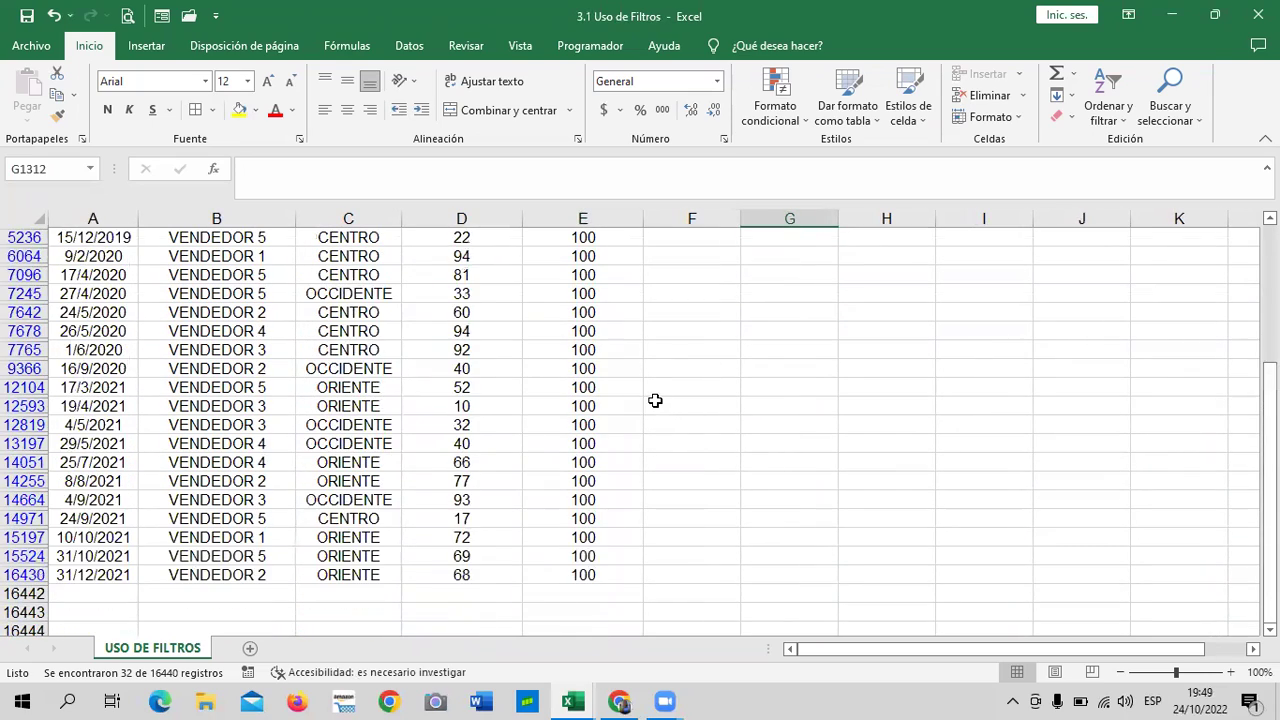
scroll(651, 398, up, 2)
scroll(653, 390, up, 2)
scroll(655, 386, up, 1)
scroll(655, 386, up, 1)
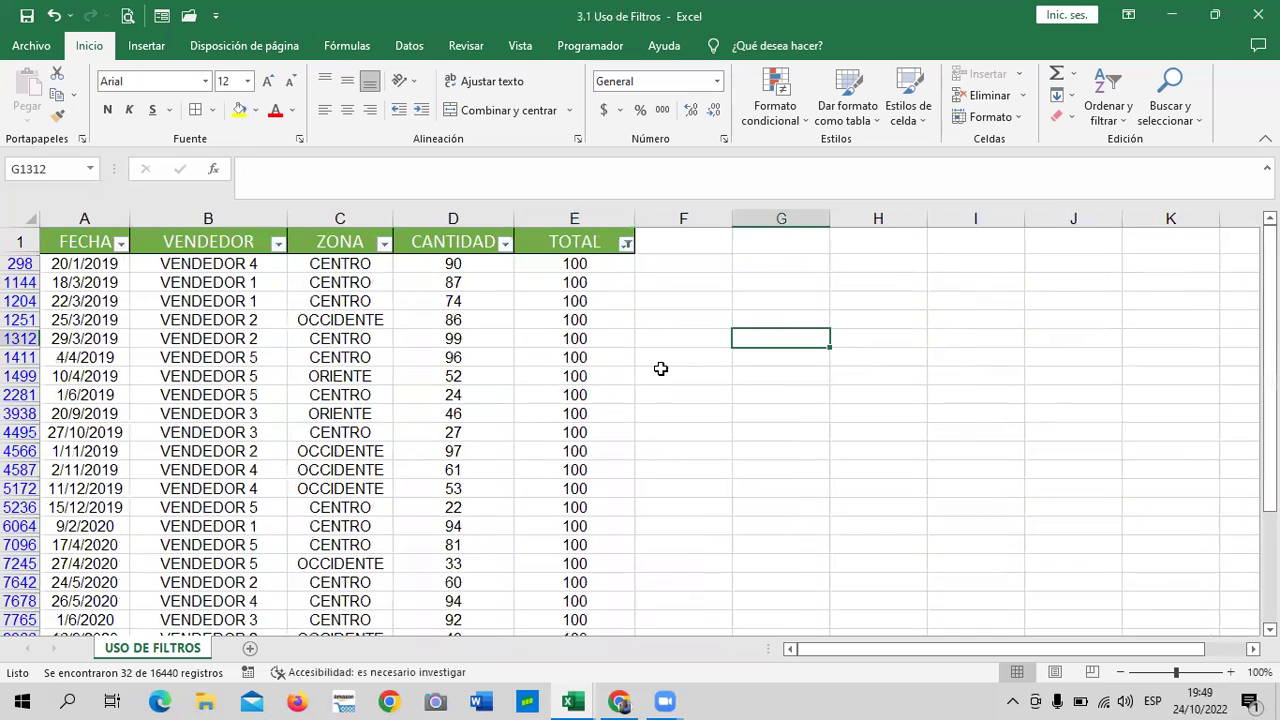
click(580, 264)
scroll(720, 387, down, 1)
scroll(722, 387, down, 2)
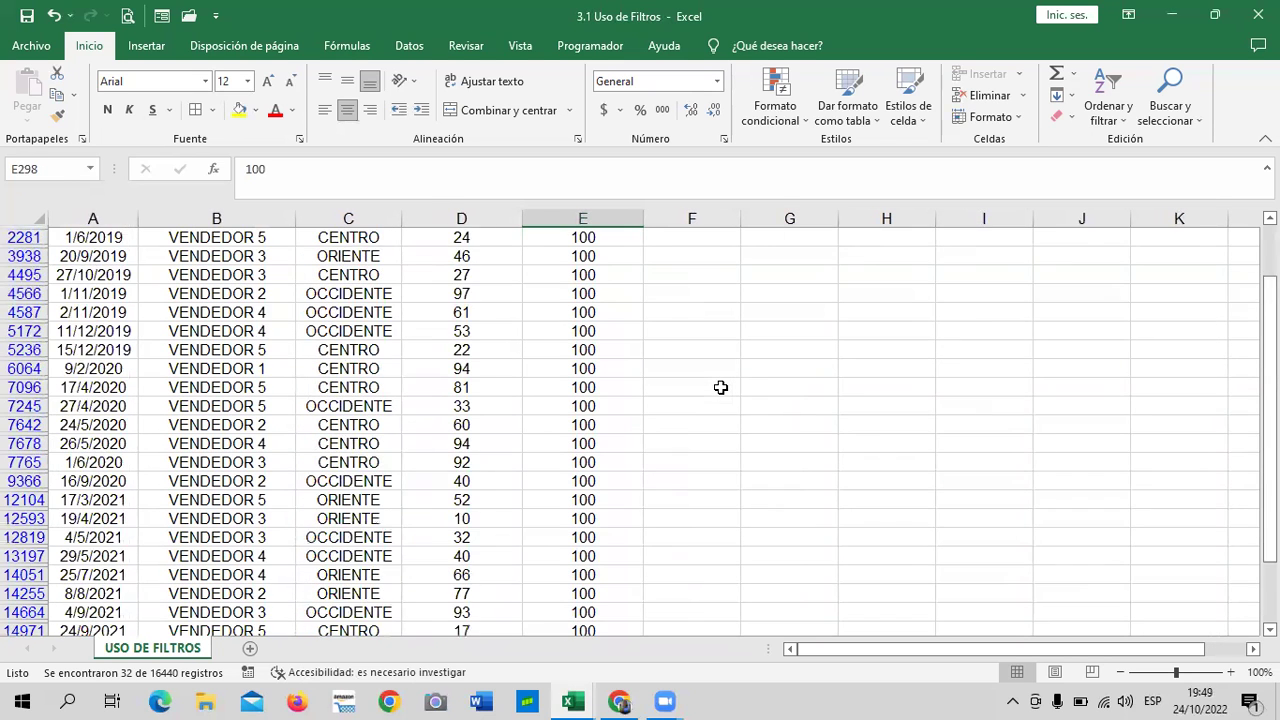
scroll(711, 389, down, 2)
scroll(711, 389, down, 1)
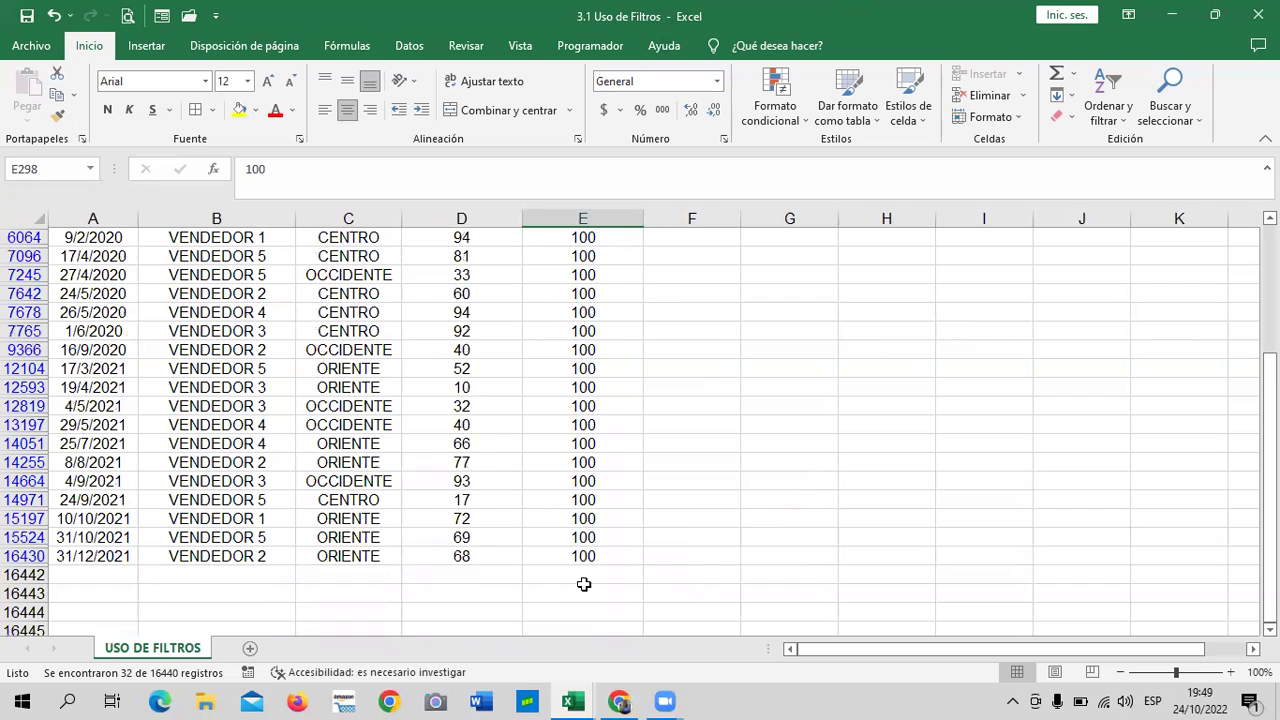
click(556, 552)
Scroll the 32 filtered rows and inspect a CANTIDAD value.
scroll(557, 550, up, 2)
scroll(559, 540, up, 3)
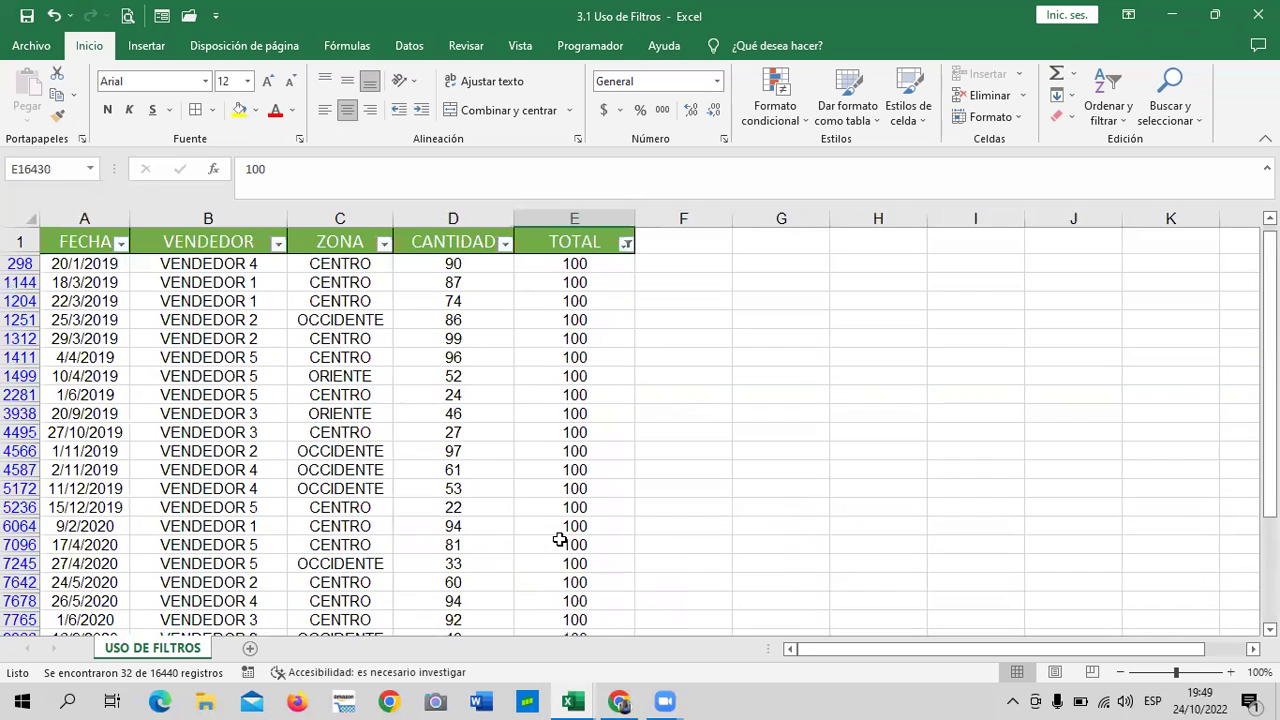
scroll(559, 540, down, 1)
scroll(559, 540, down, 2)
scroll(557, 539, down, 1)
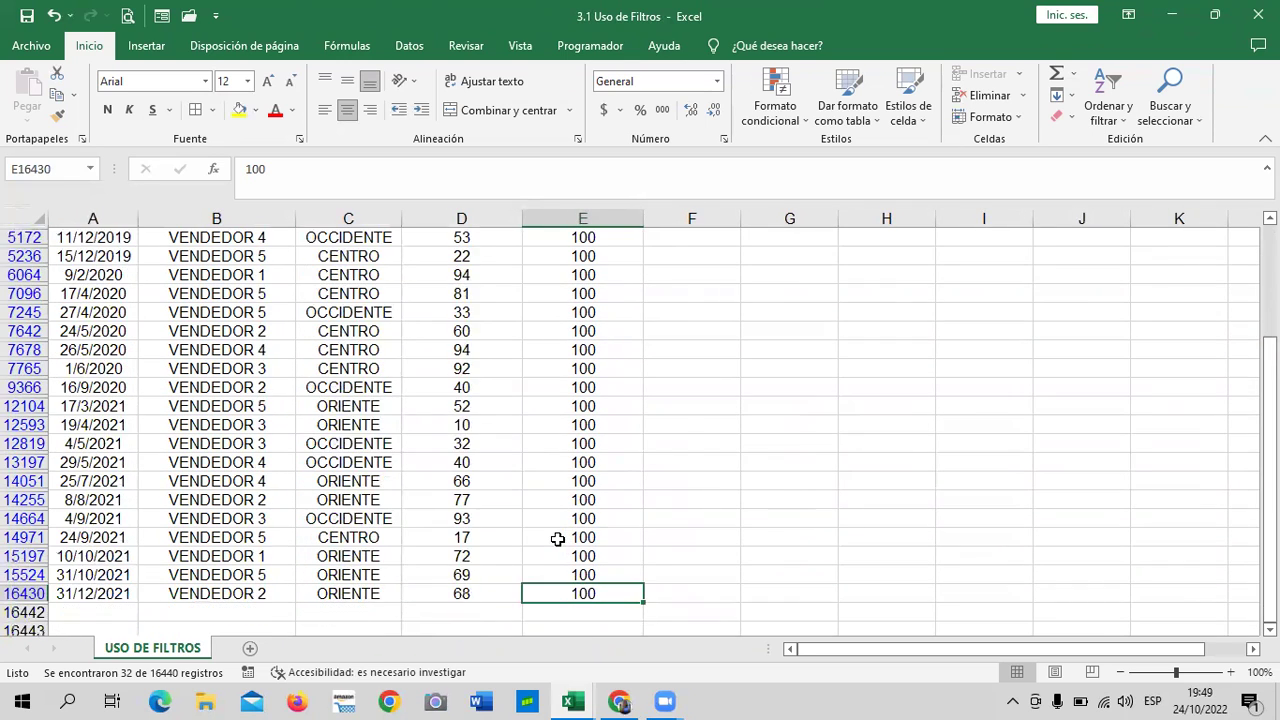
scroll(556, 549, up, 1)
scroll(563, 551, up, 2)
scroll(563, 551, up, 2)
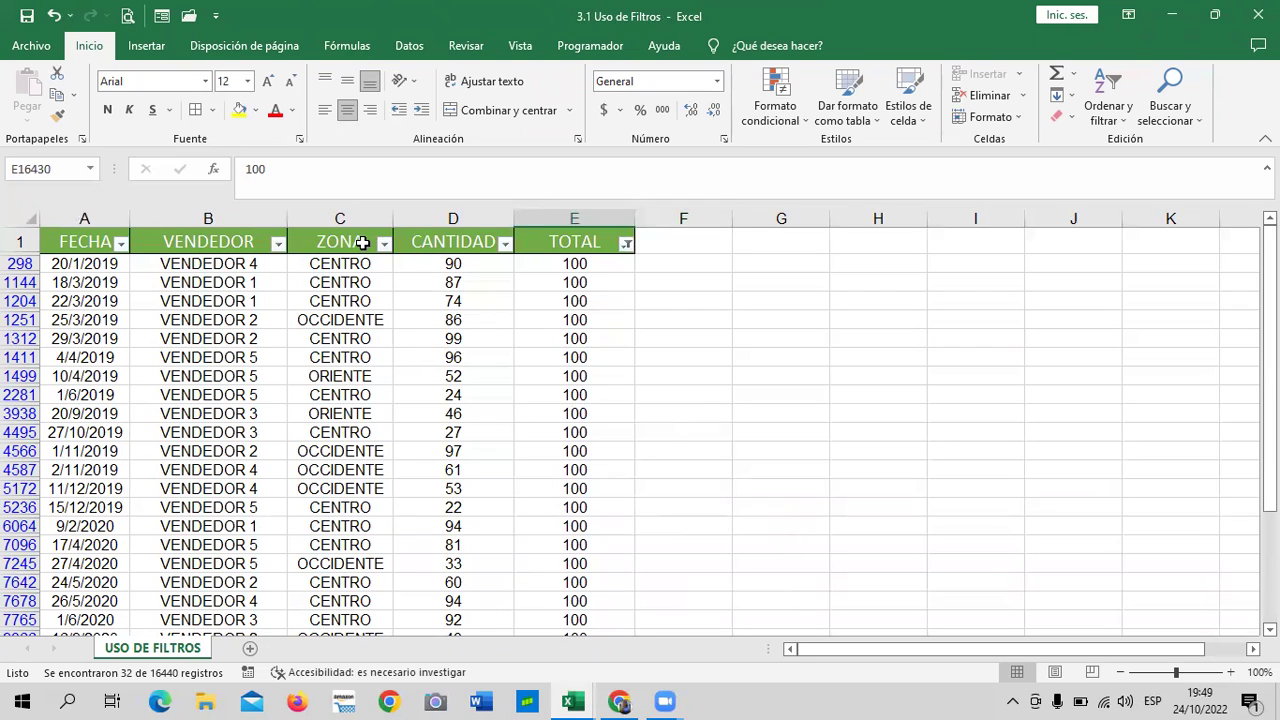
click(501, 370)
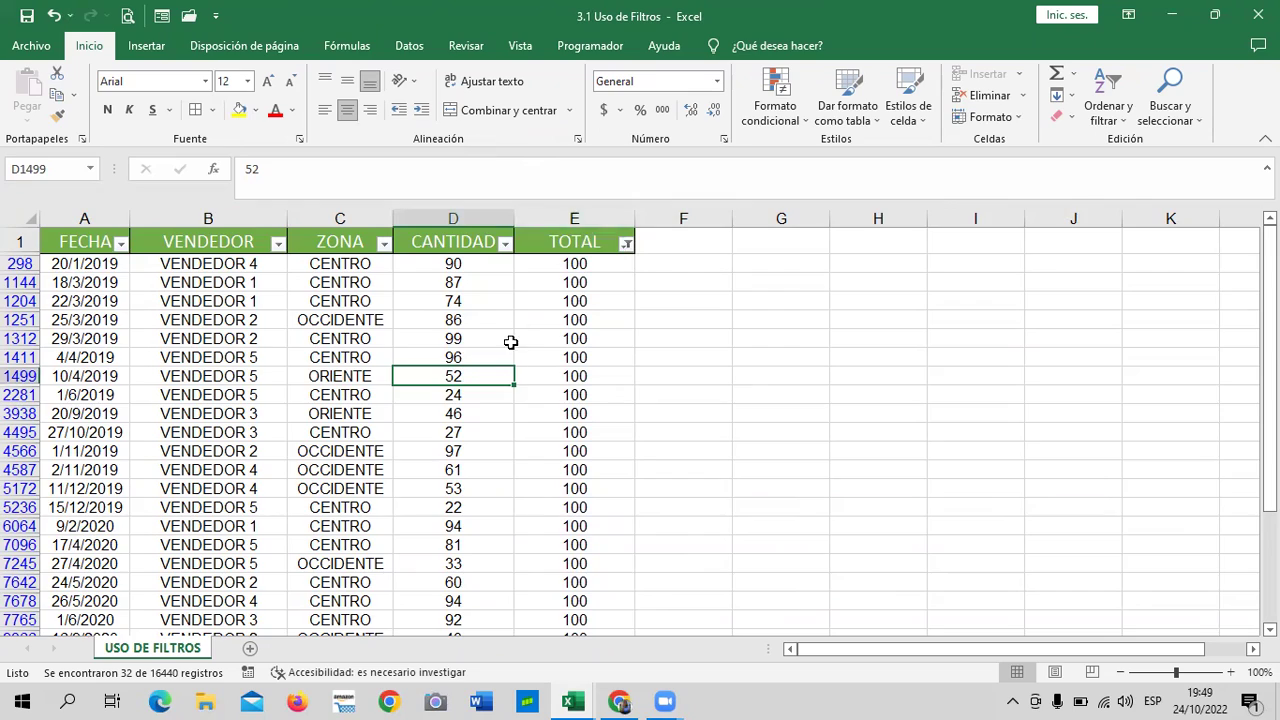
scroll(494, 366, down, 2)
scroll(483, 374, down, 2)
scroll(483, 382, down, 2)
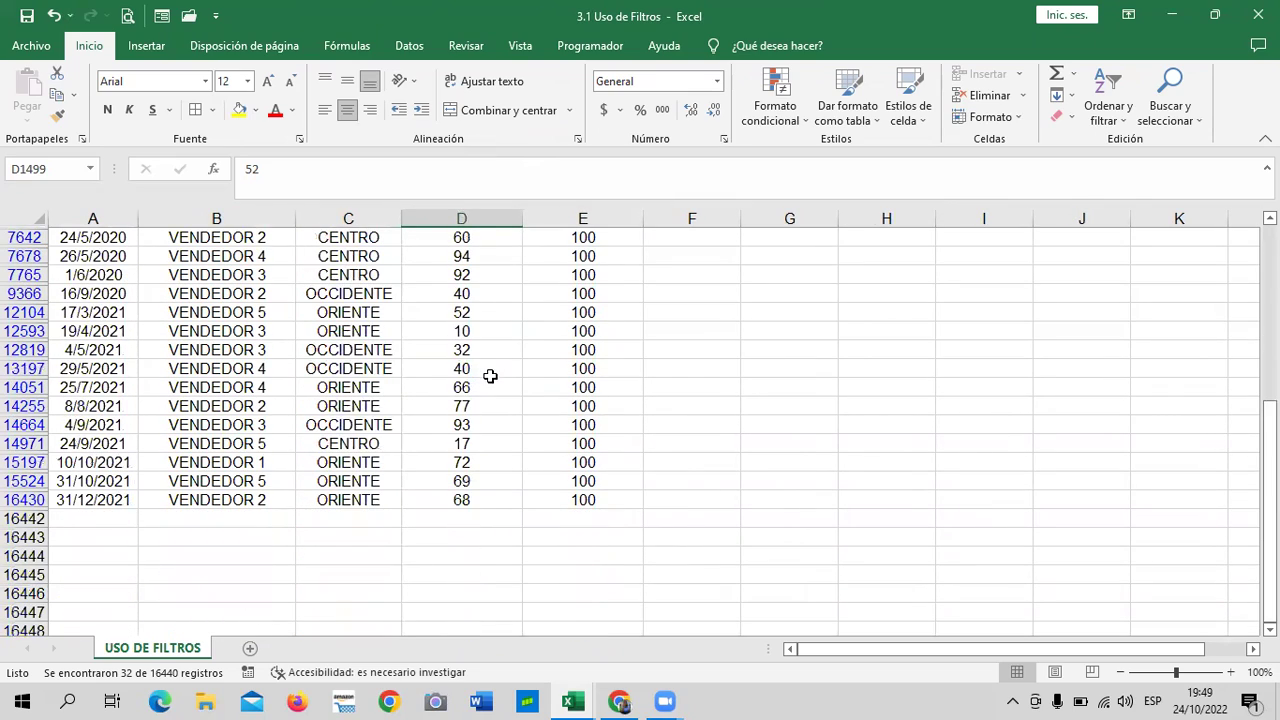
scroll(493, 370, up, 1)
scroll(491, 369, up, 2)
scroll(494, 363, up, 3)
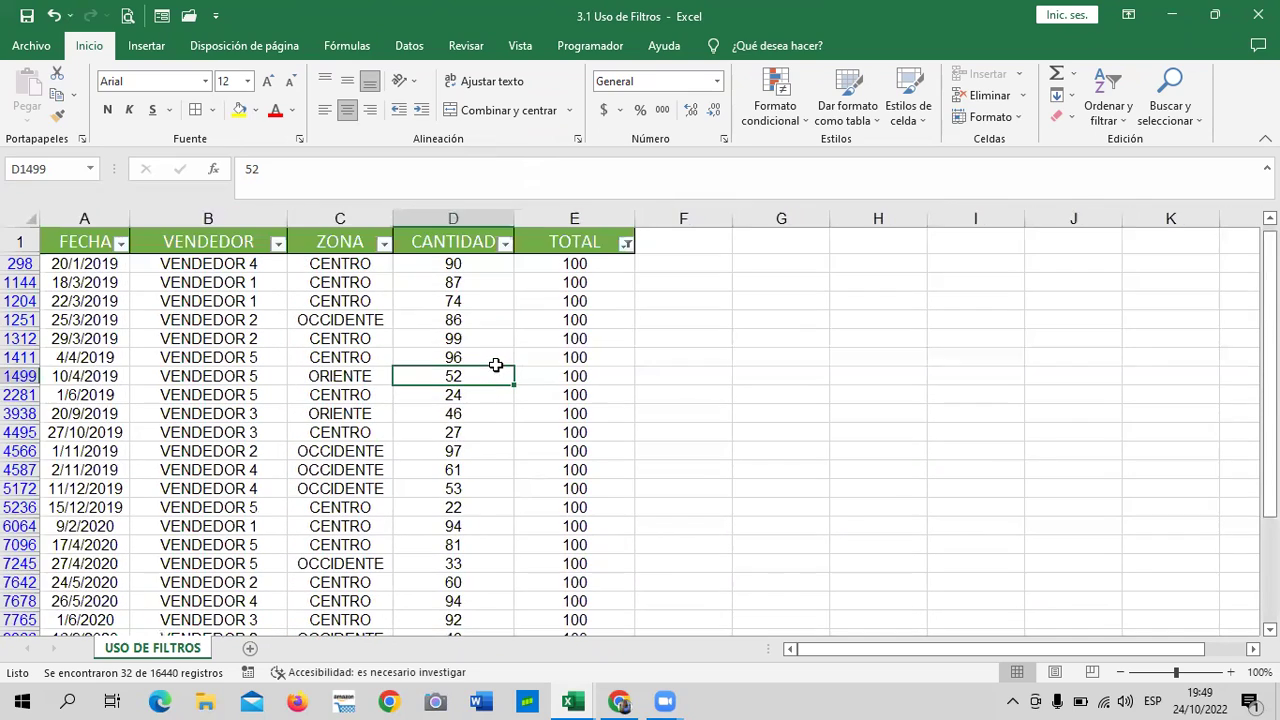
Clear the bottom 10 TOTAL filter and scroll through the full table.
click(627, 243)
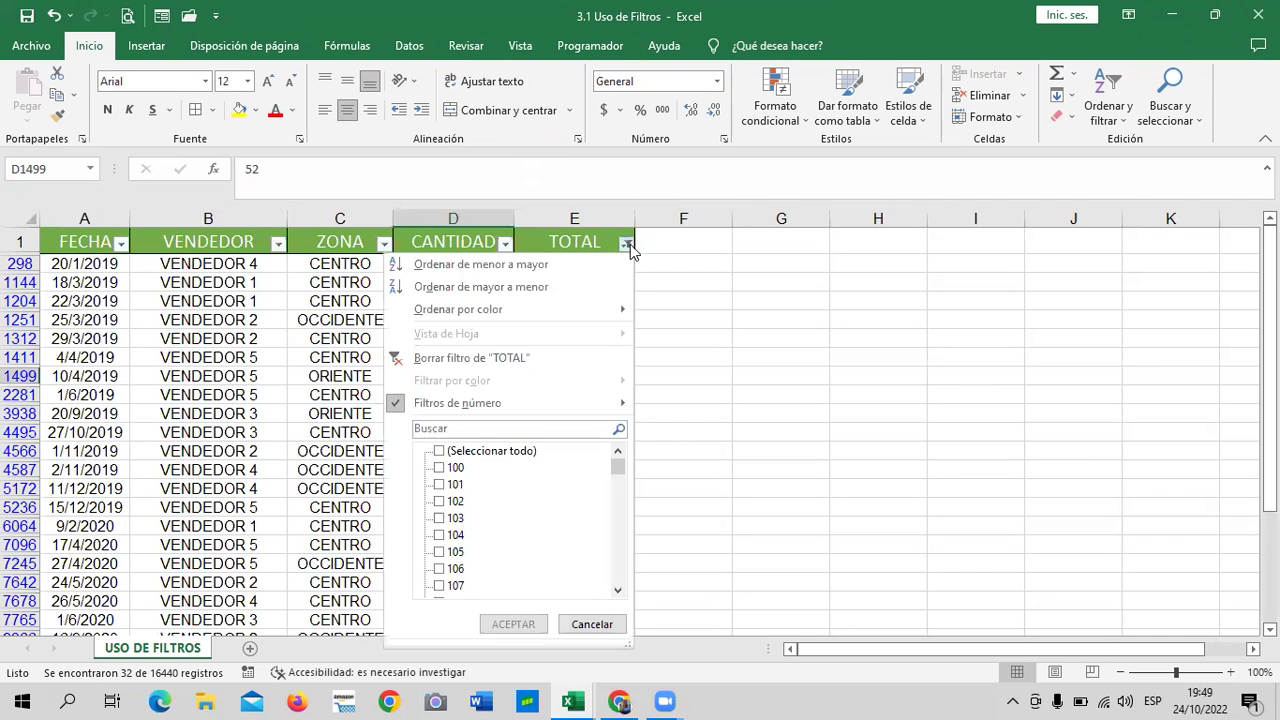
click(512, 357)
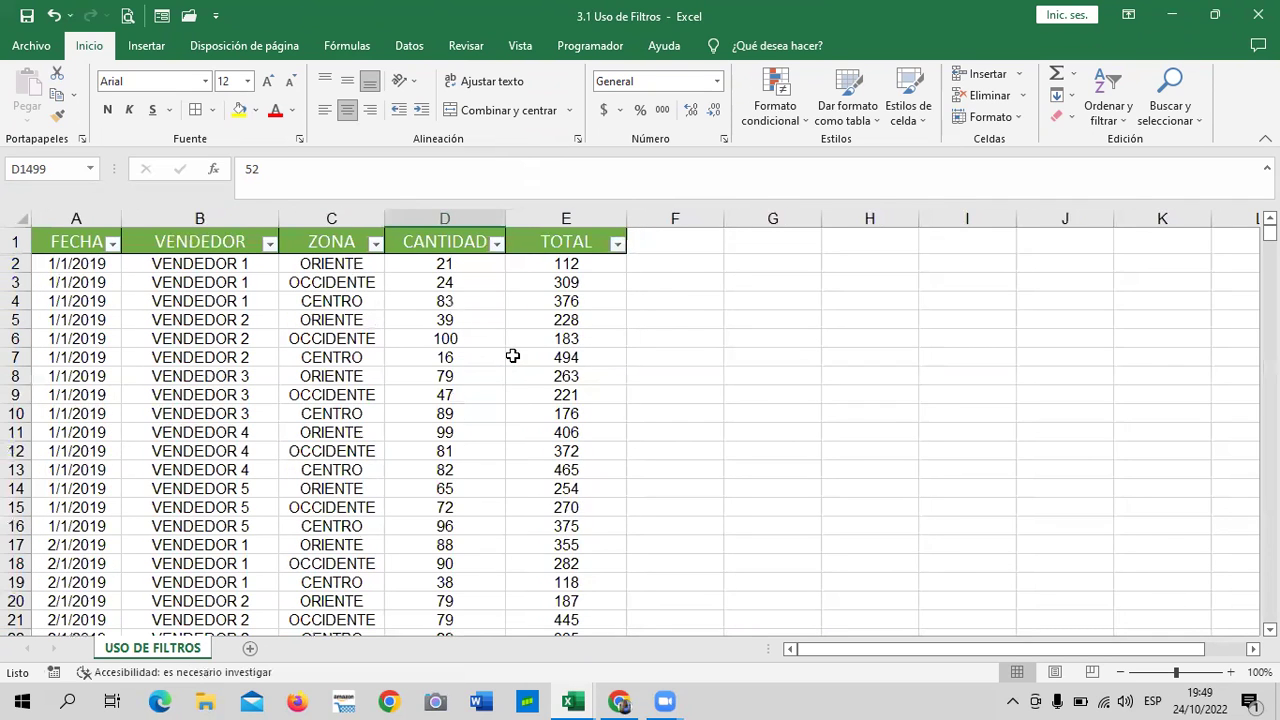
scroll(512, 356, down, 5)
scroll(500, 370, down, 12)
scroll(491, 380, down, 10)
click(682, 403)
scroll(417, 460, down, 7)
scroll(437, 460, up, 8)
scroll(449, 449, up, 13)
scroll(466, 430, up, 7)
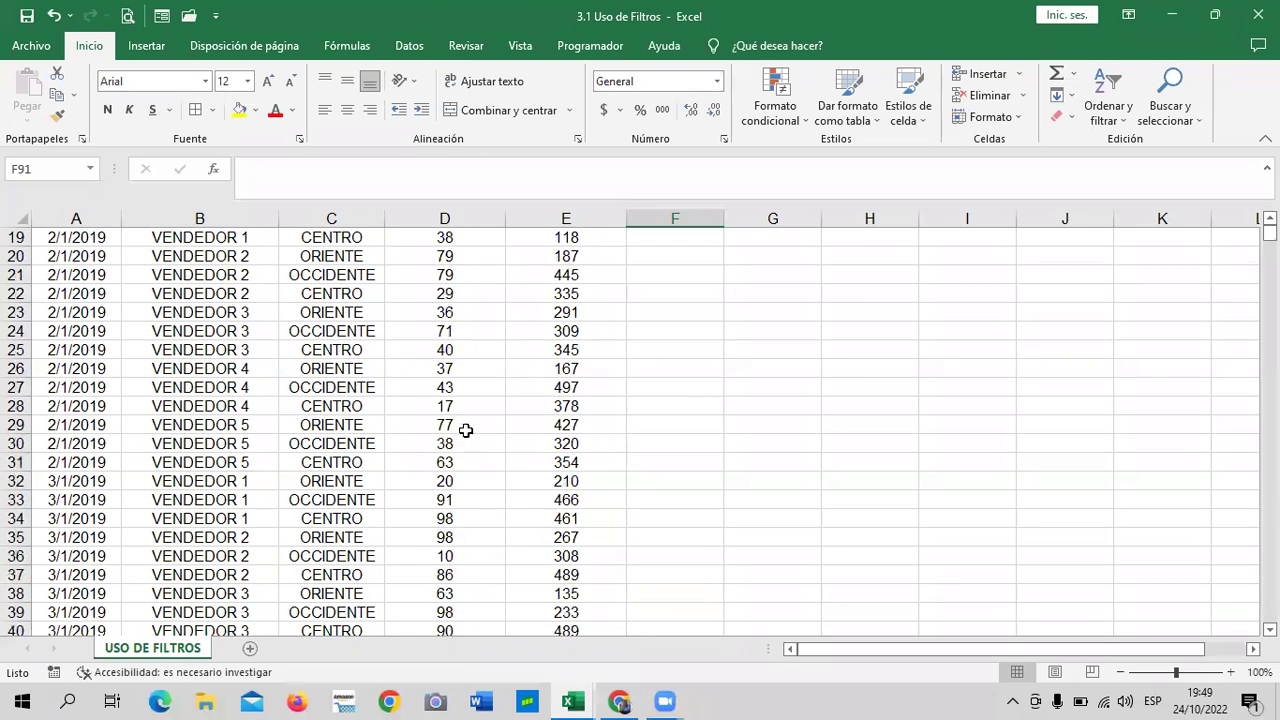
scroll(466, 430, up, 6)
Switch off AutoFilter through Ordenar y filtrar, then check the plain FECHA to TOTAL headers.
click(880, 310)
click(333, 355)
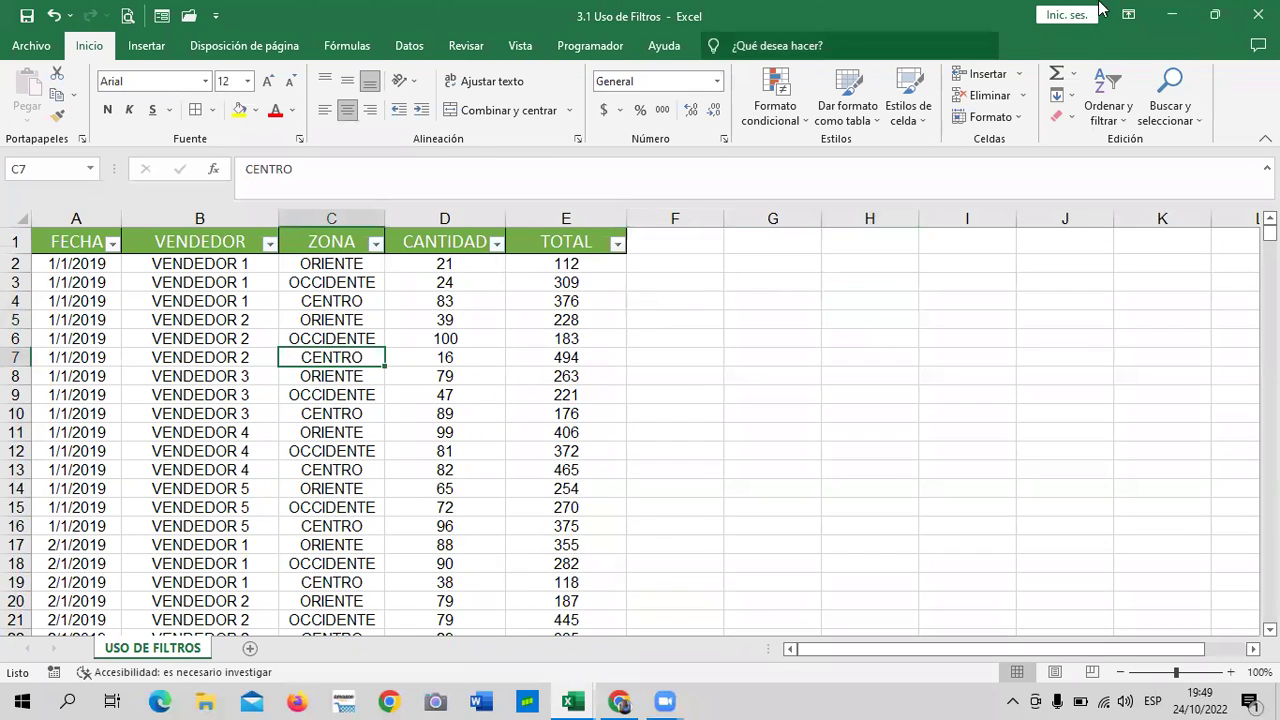
click(1127, 121)
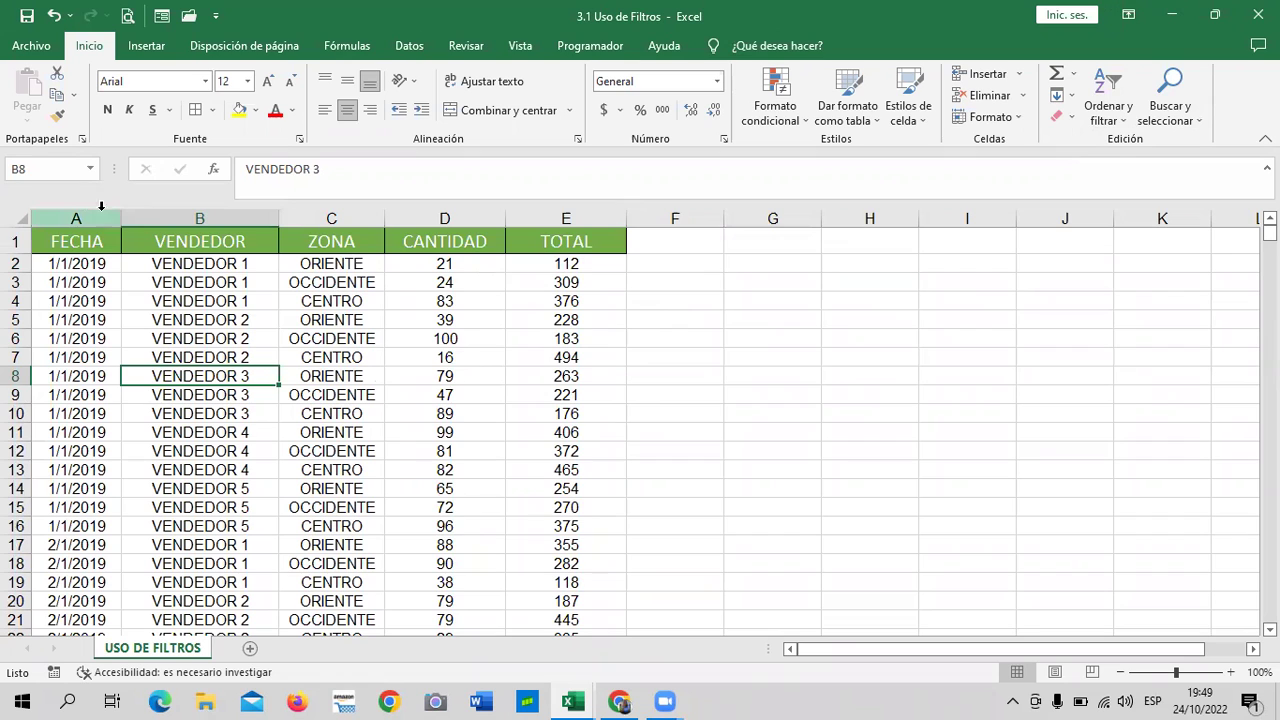
click(43, 250)
click(184, 240)
click(314, 240)
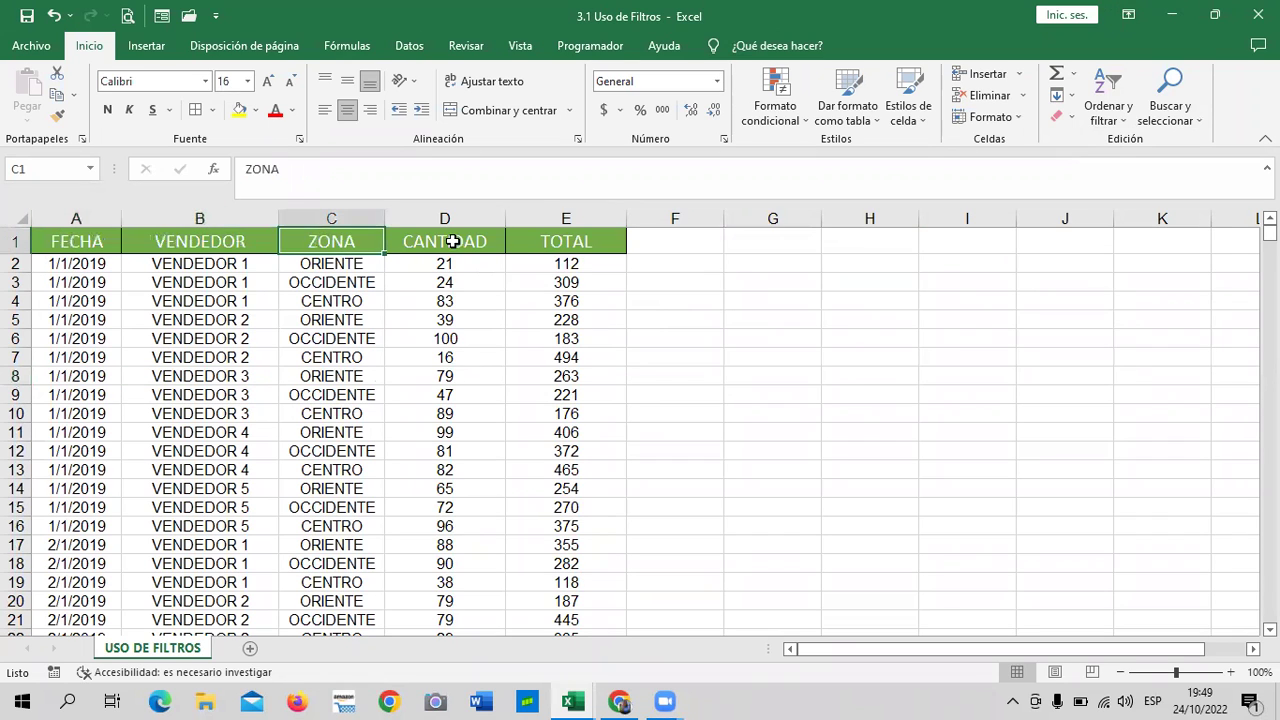
click(453, 241)
click(547, 233)
click(467, 354)
scroll(494, 466, down, 3)
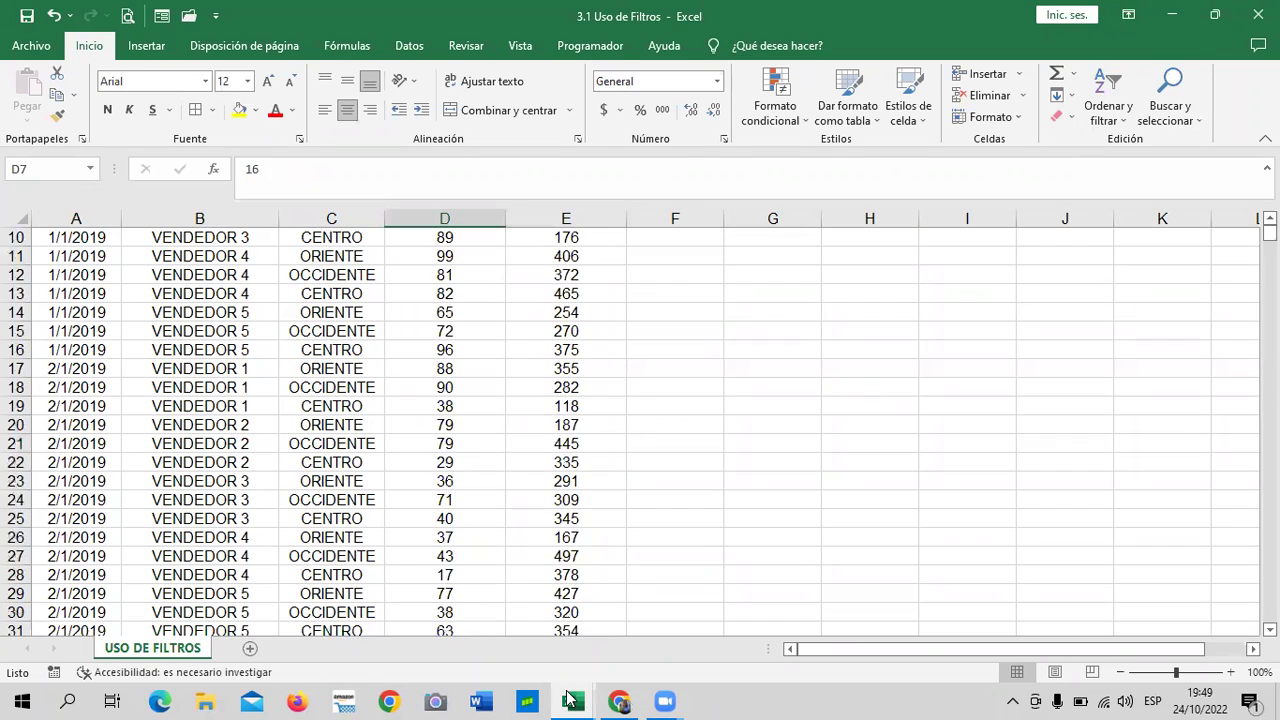
Switch to the Filtro workbook and look over its scores table.
mouse_move(573, 700)
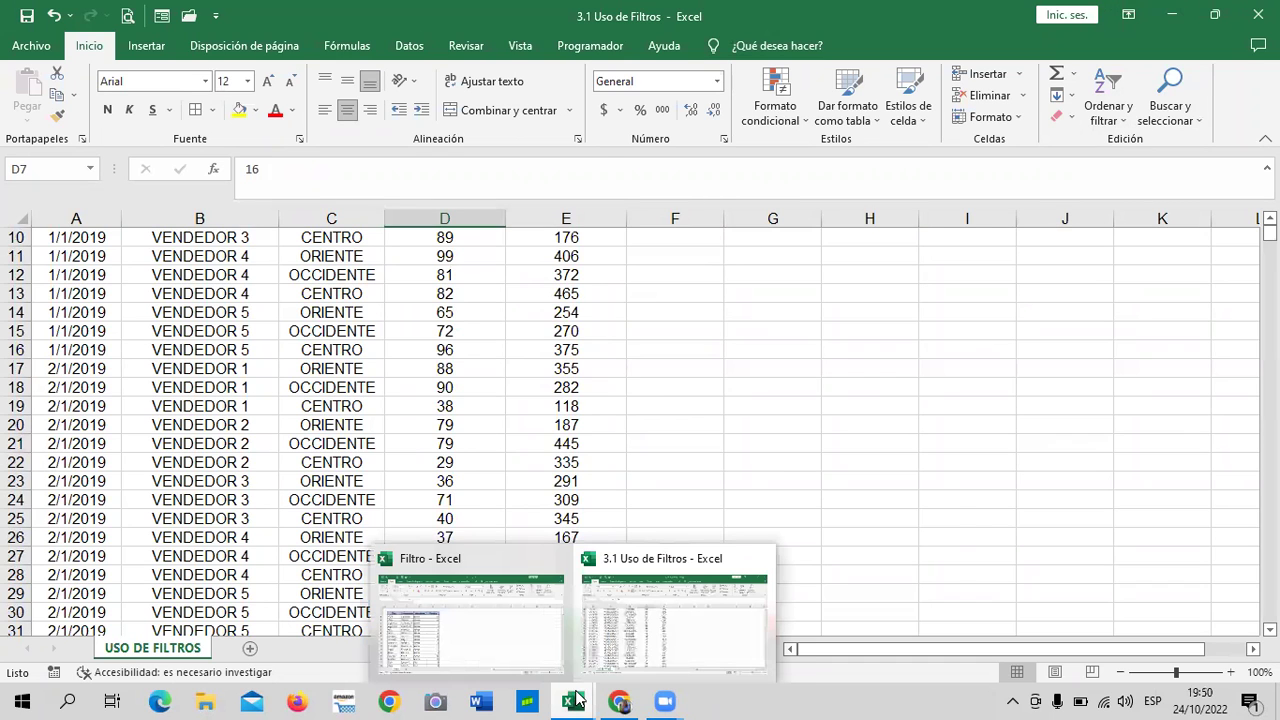
click(455, 635)
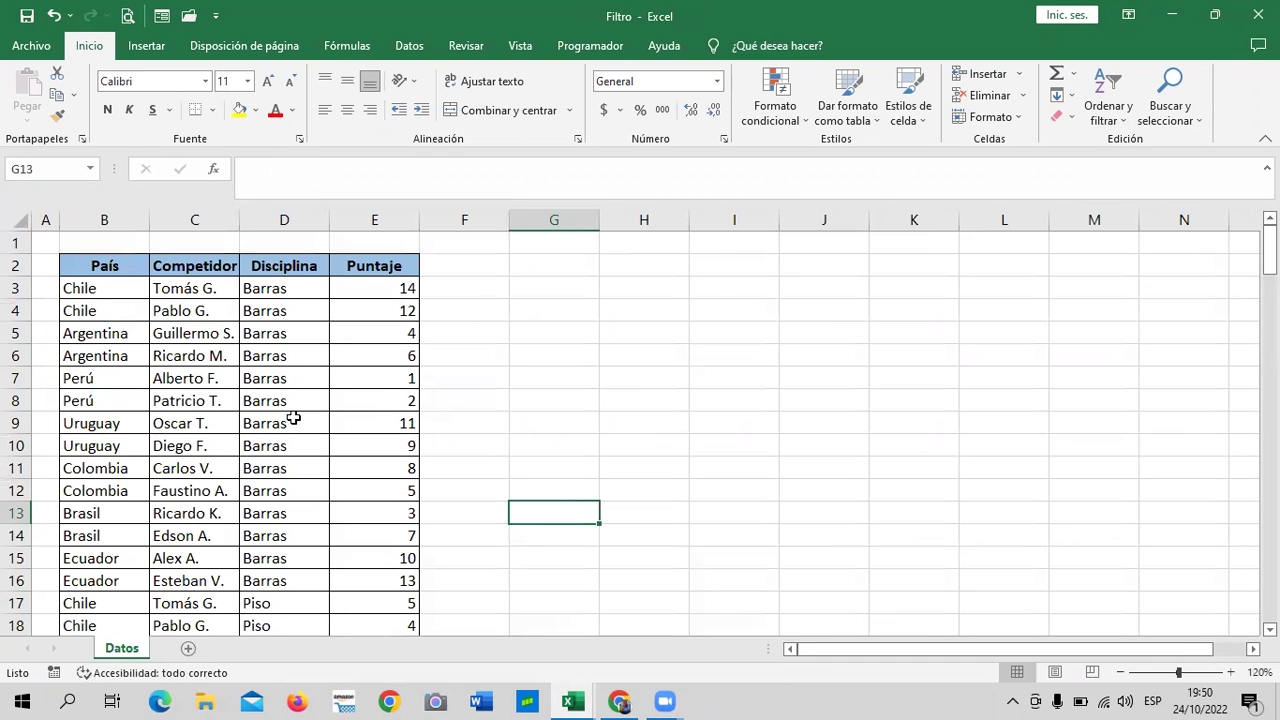
click(209, 423)
scroll(209, 440, down, 20)
scroll(209, 455, down, 6)
scroll(211, 470, down, 14)
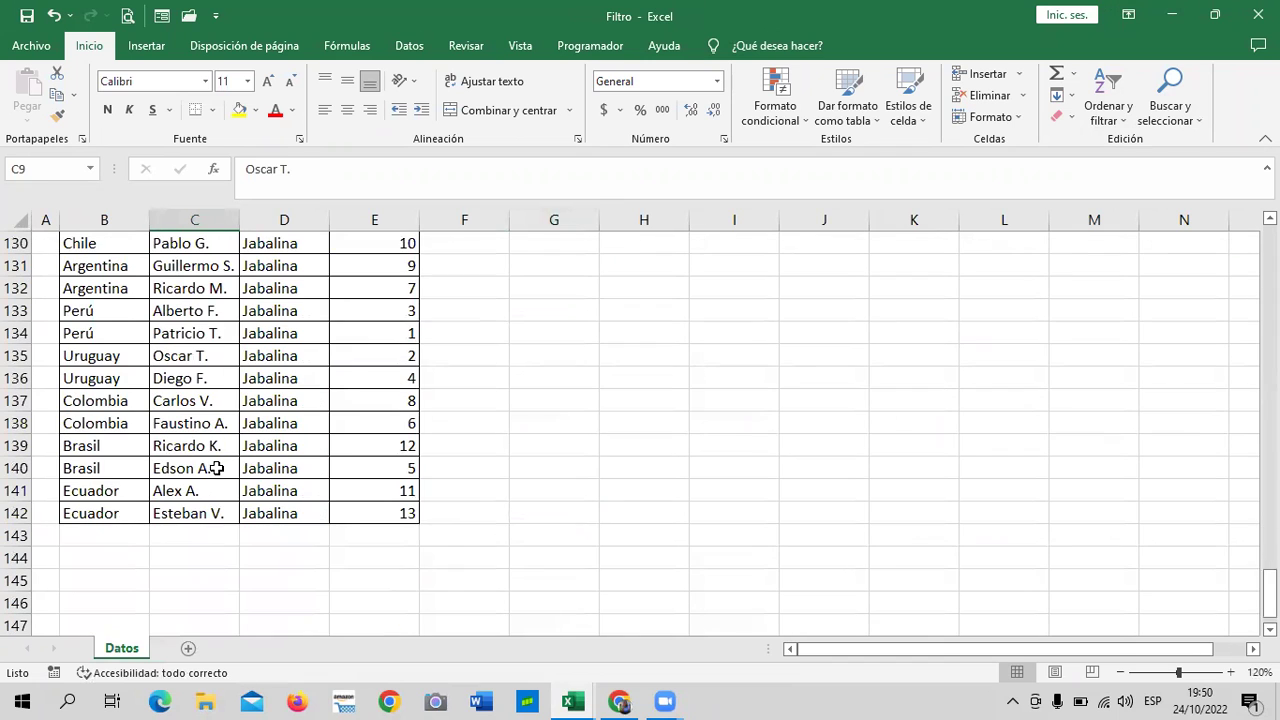
scroll(224, 478, up, 13)
scroll(224, 472, up, 9)
scroll(225, 468, up, 13)
scroll(226, 464, up, 8)
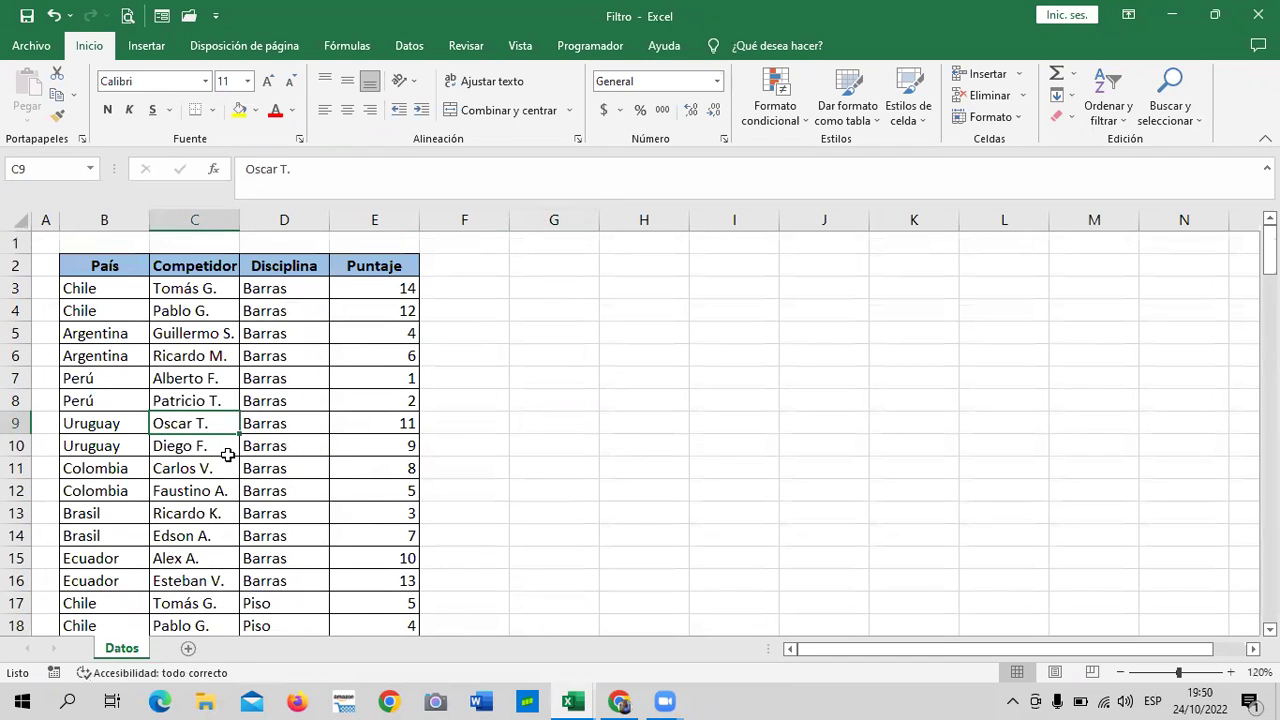
Turn on AutoFilter for the País/Competidor/Disciplina/Puntaje table via Ordenar y filtrar.
click(305, 310)
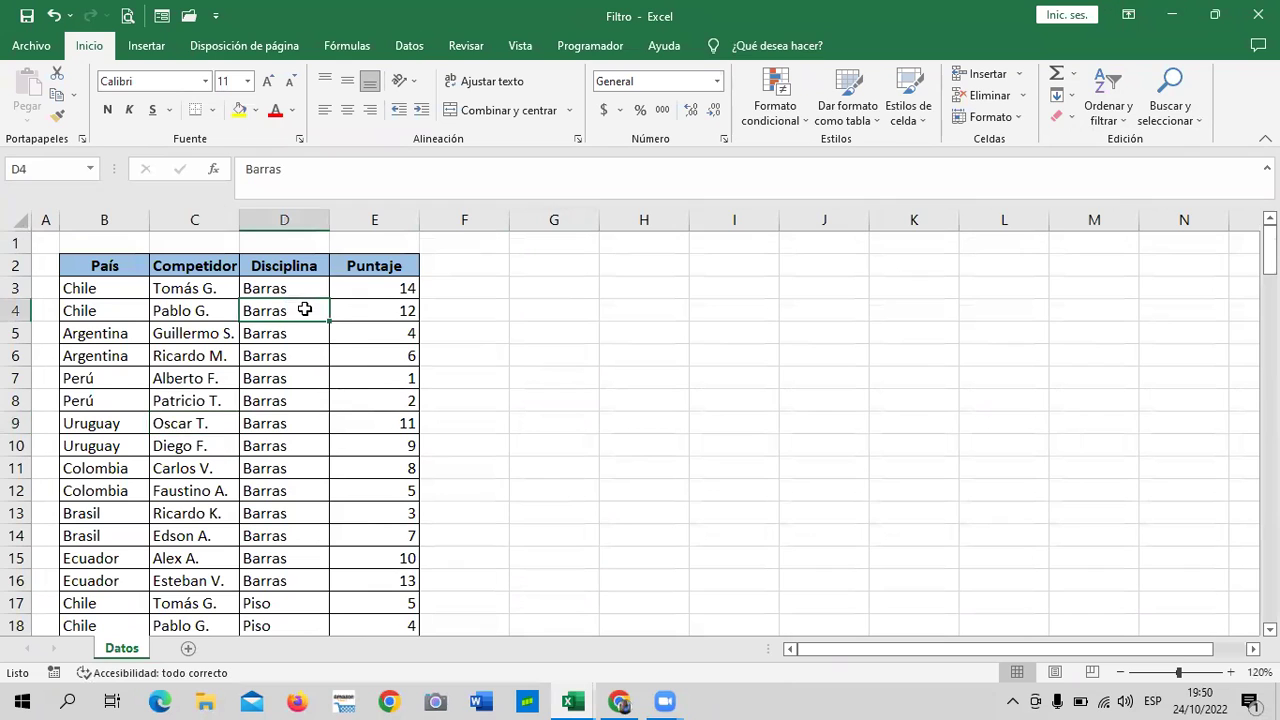
click(1120, 121)
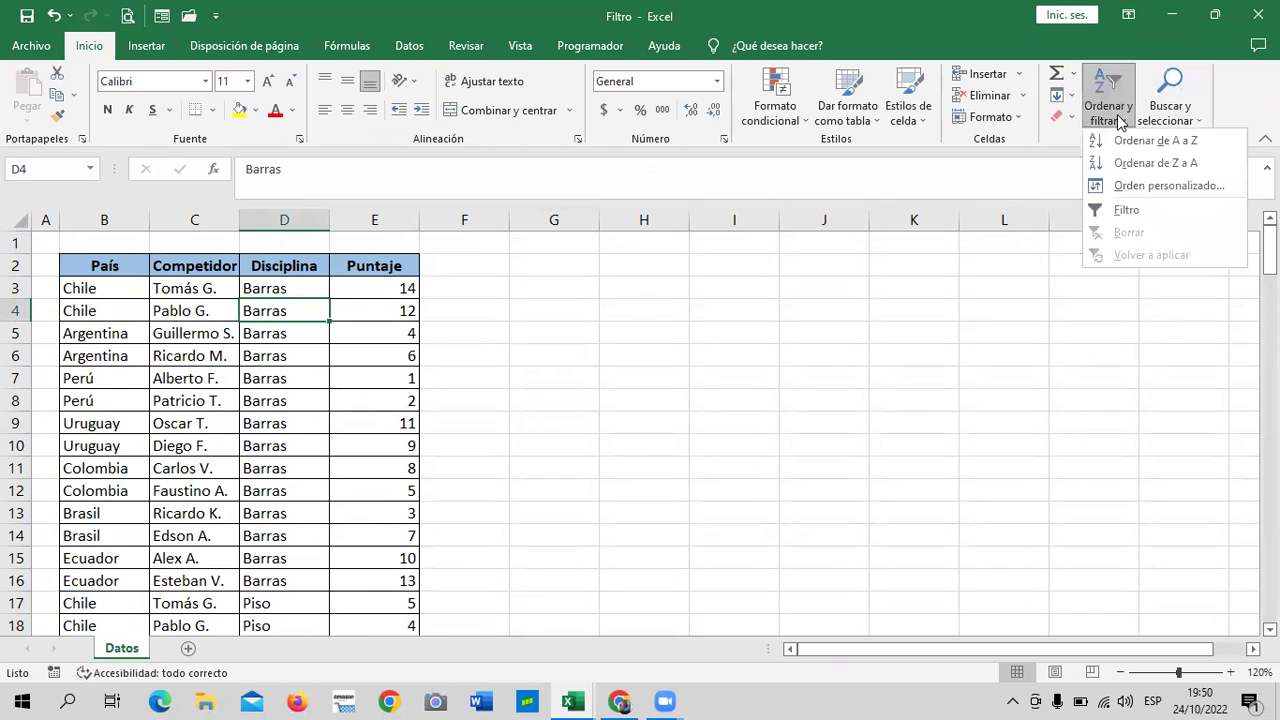
click(1135, 213)
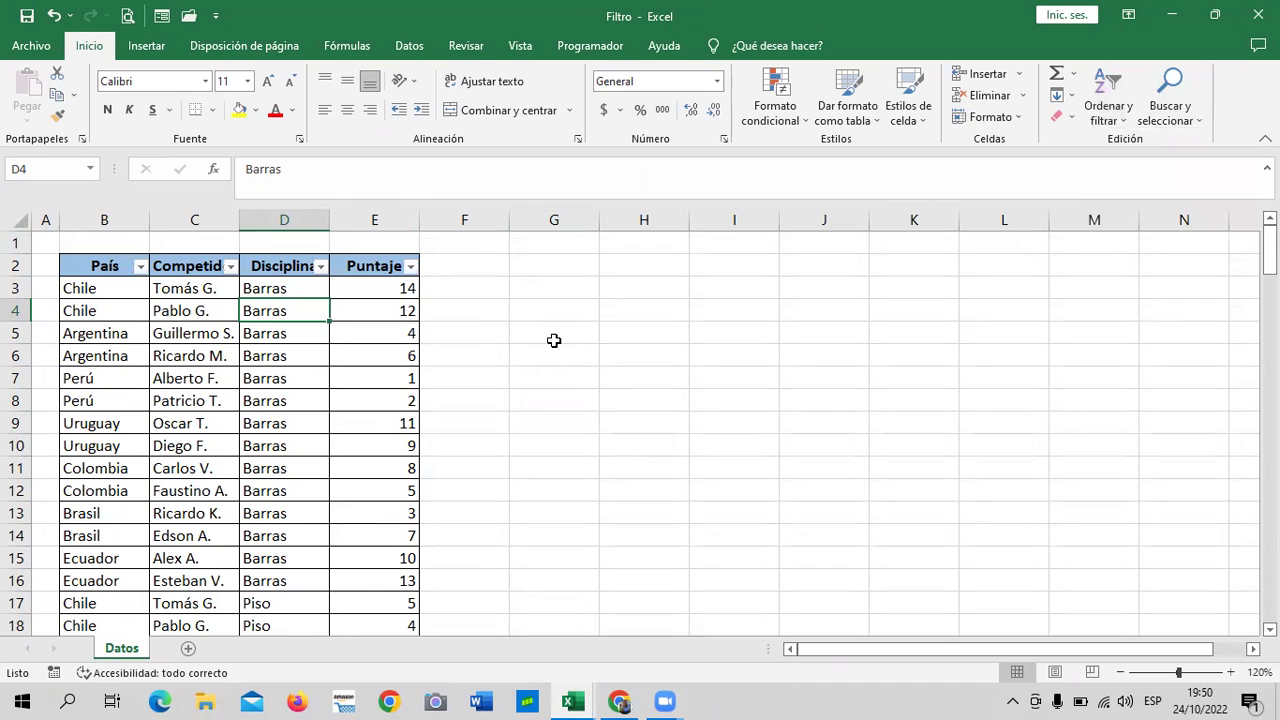
click(625, 290)
scroll(300, 389, down, 6)
scroll(300, 390, up, 6)
Review the filtered table and open the País column's filter dropdown.
click(111, 377)
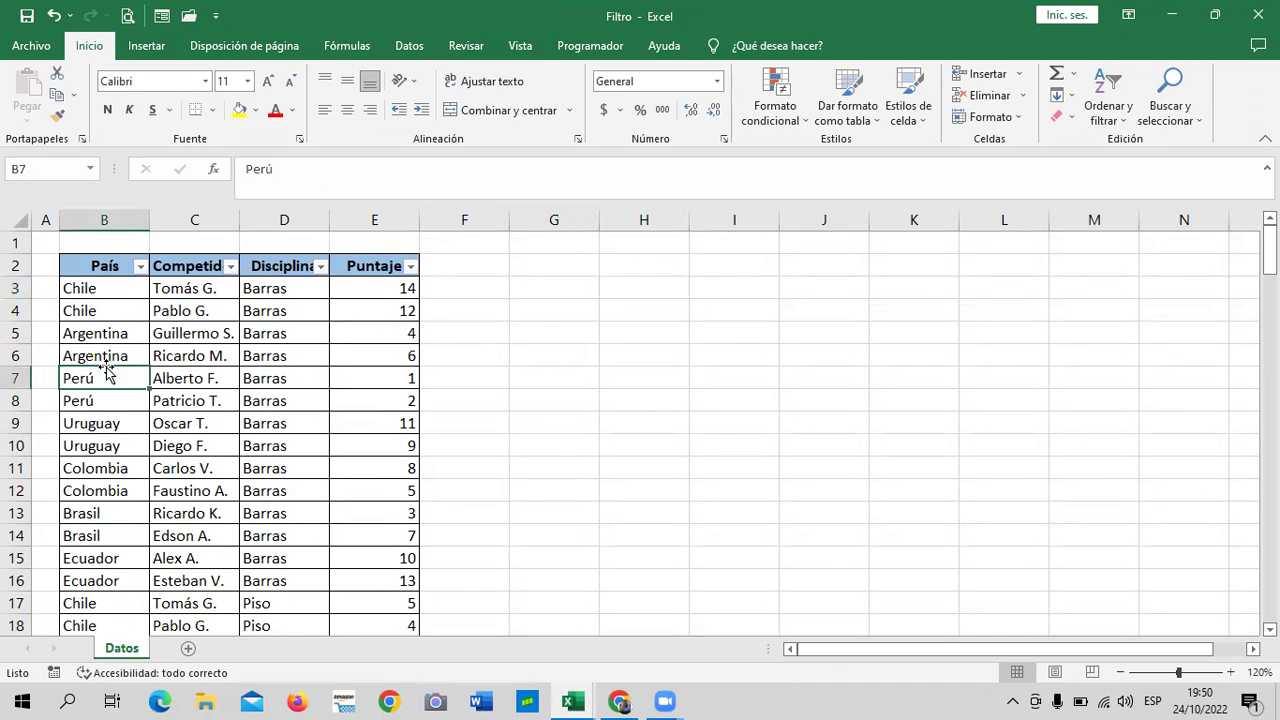
click(228, 310)
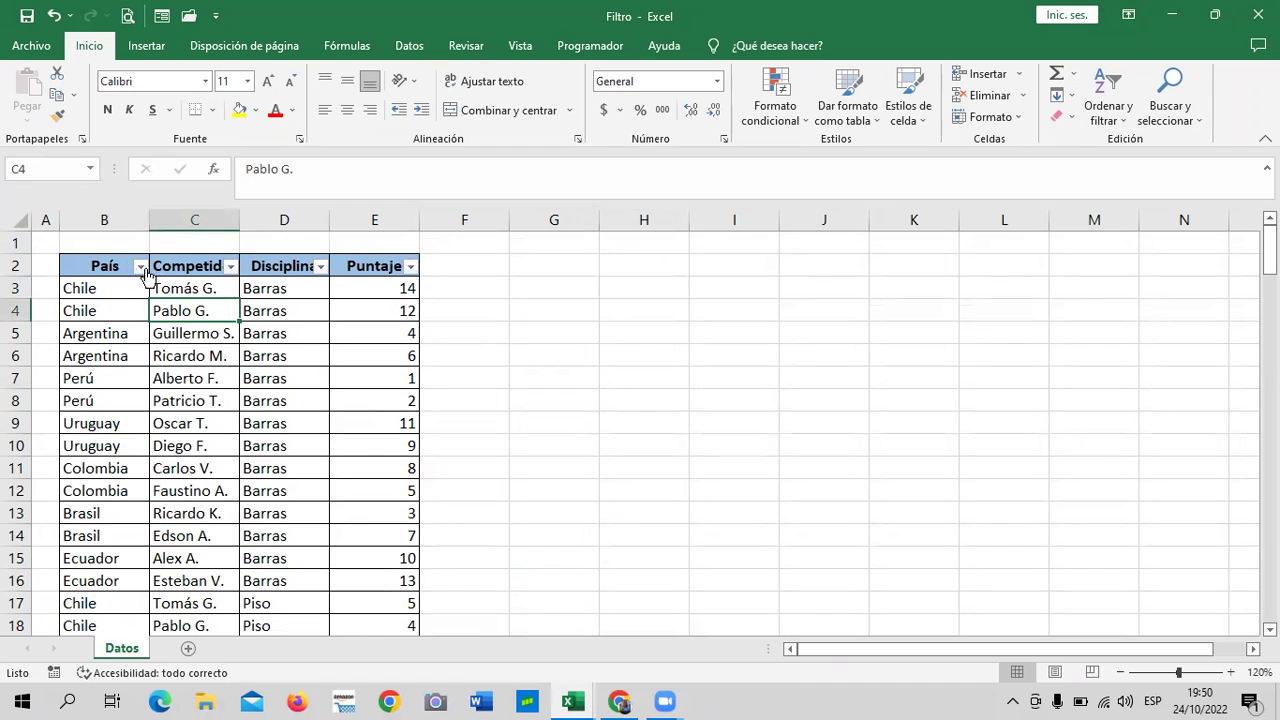
scroll(88, 403, down, 6)
scroll(97, 413, down, 12)
scroll(97, 413, down, 6)
scroll(106, 425, down, 6)
scroll(104, 437, up, 6)
scroll(110, 437, up, 15)
scroll(111, 437, up, 7)
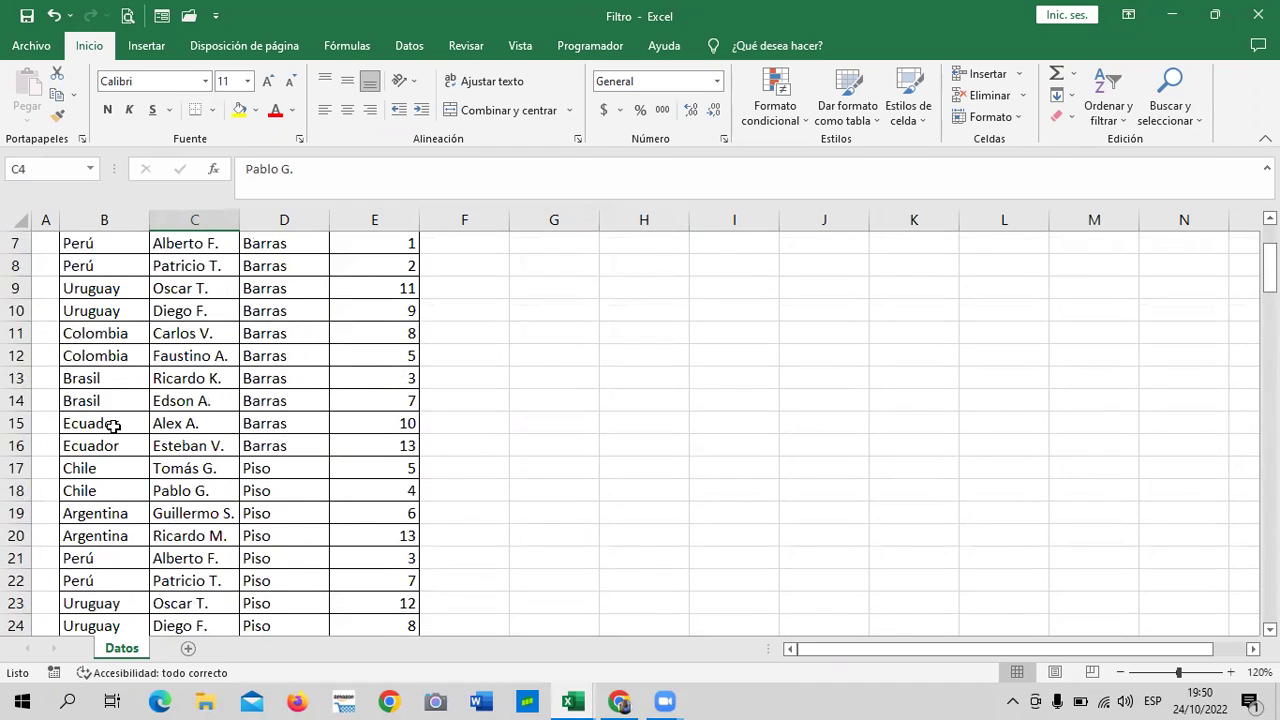
scroll(114, 405, up, 2)
click(140, 267)
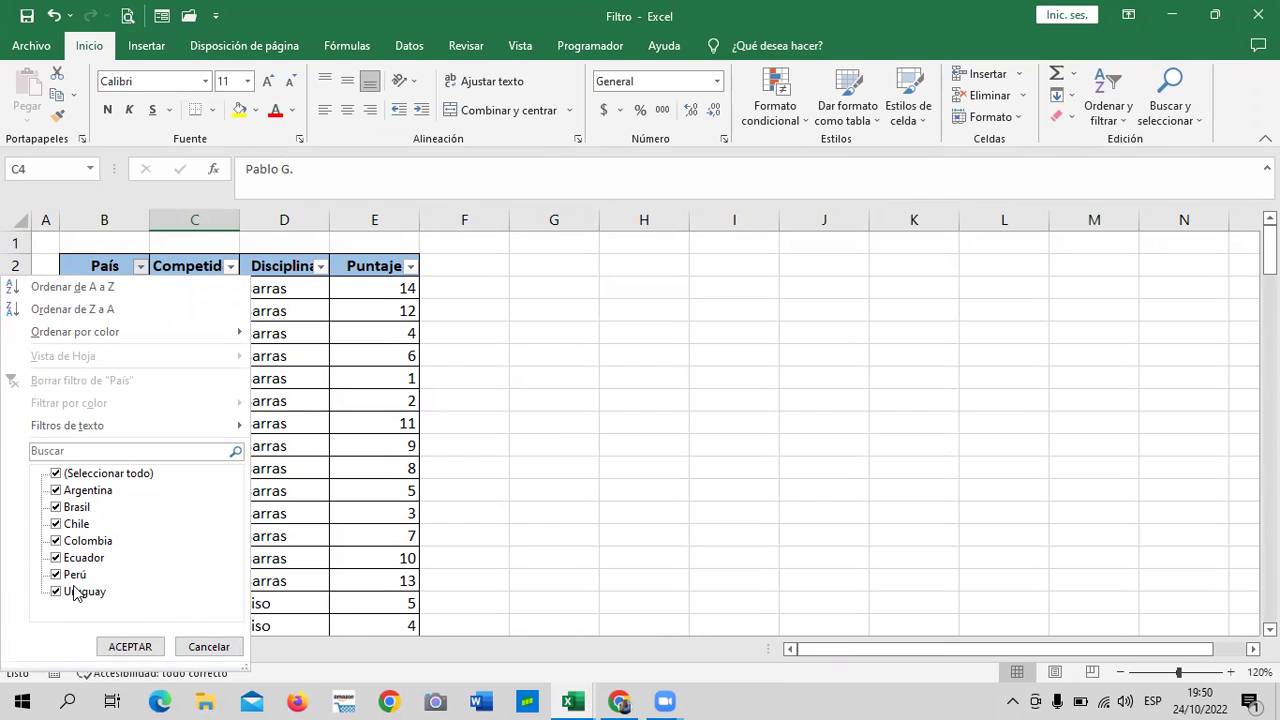
Keep only Argentina in the País filter, showing 20 of 140 records.
click(56, 475)
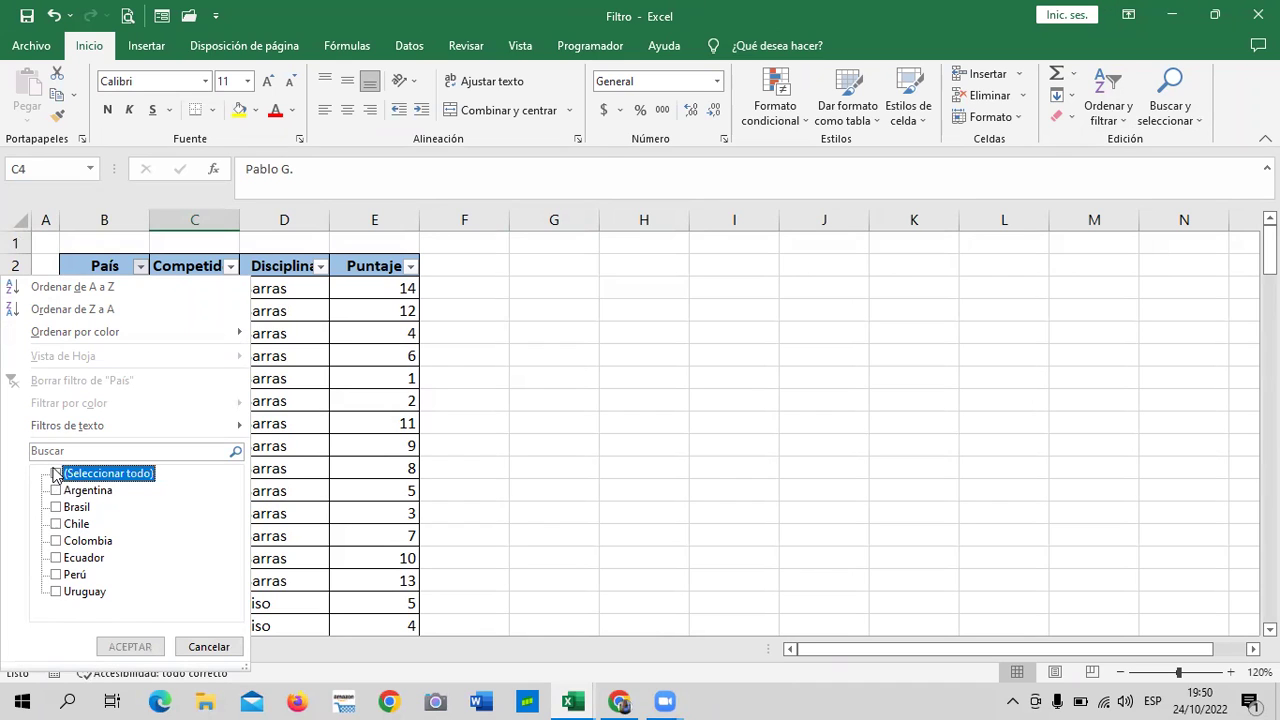
click(56, 491)
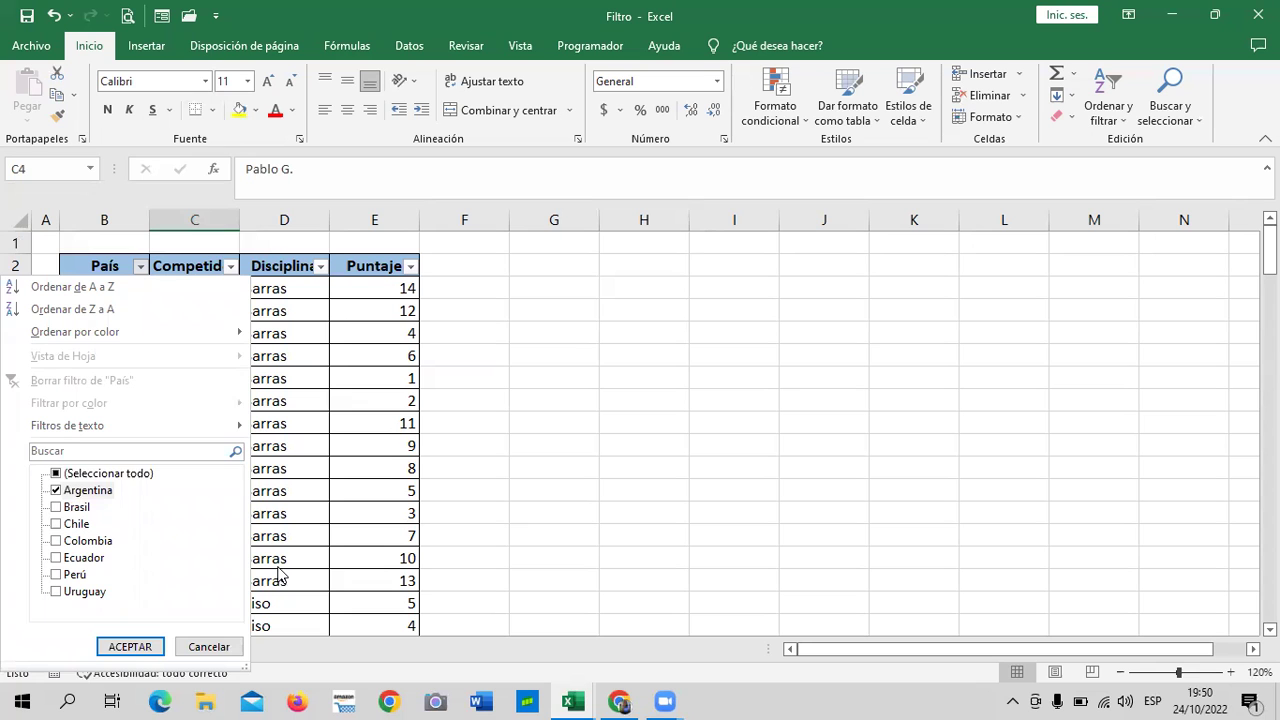
click(130, 647)
click(603, 400)
scroll(590, 401, down, 3)
scroll(588, 400, up, 3)
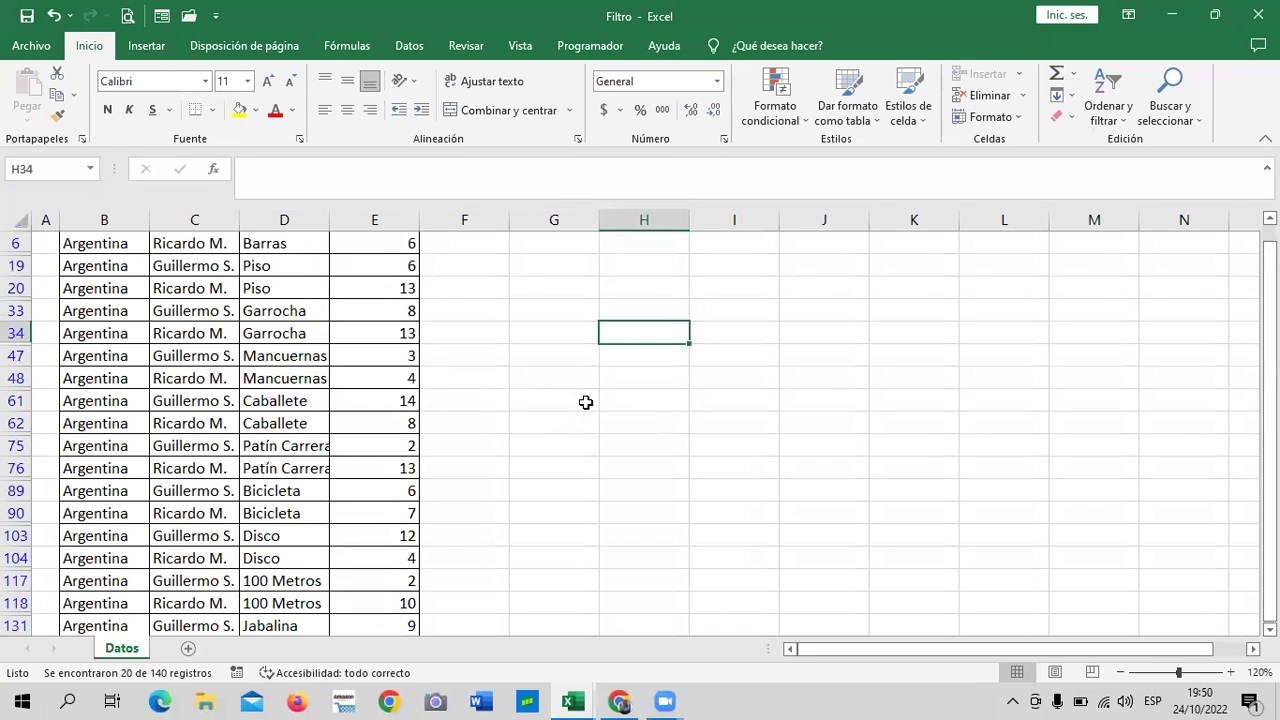
scroll(588, 400, up, 1)
Widen column C so the Competidor names show fully.
mouse_move(240, 220)
mouse_down()
mouse_move(312, 222)
mouse_move(283, 233)
mouse_up()
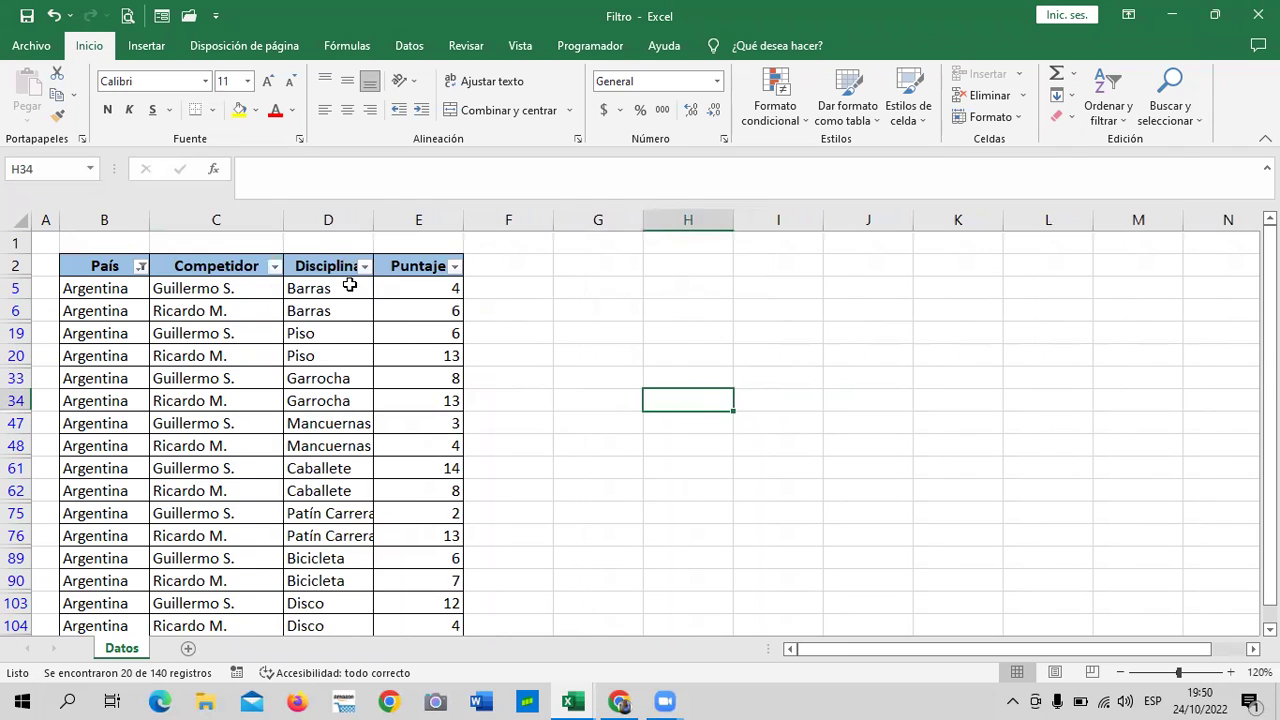
click(349, 284)
scroll(497, 388, down, 3)
scroll(494, 387, up, 3)
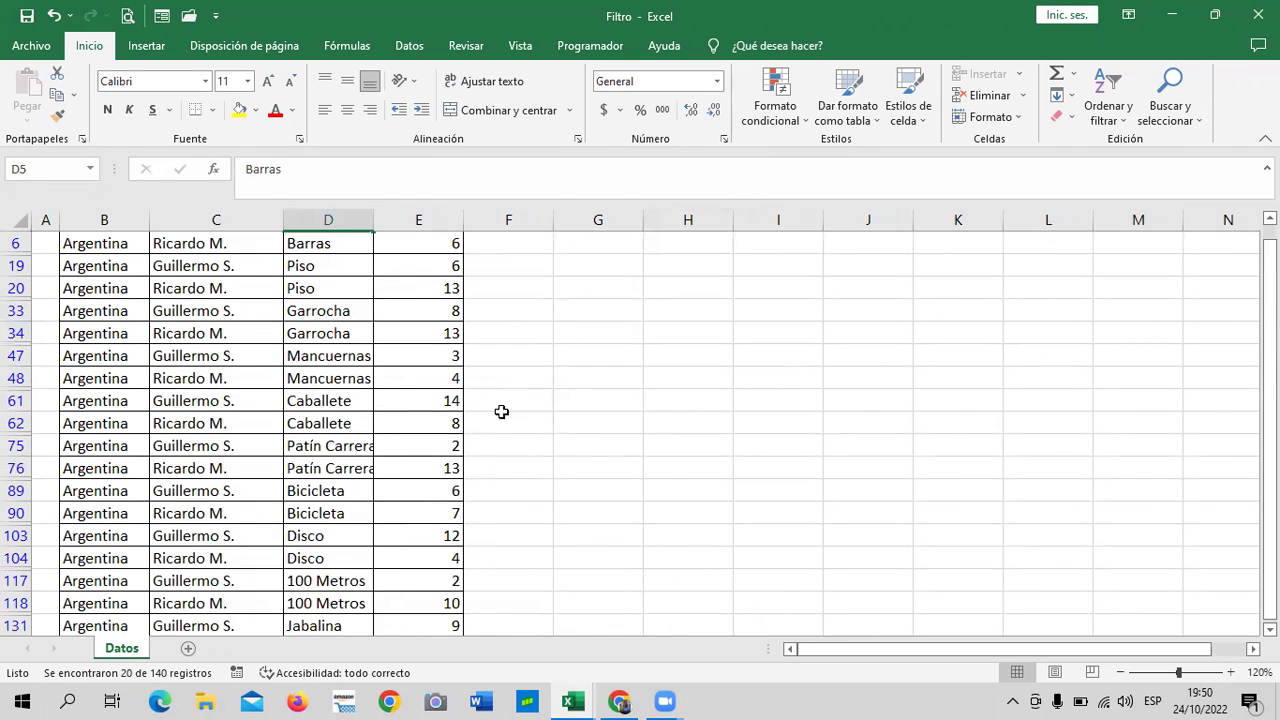
scroll(494, 389, down, 3)
click(415, 513)
Review the filtered Argentina rows down to the last Puntaje value, 7.
scroll(418, 507, up, 4)
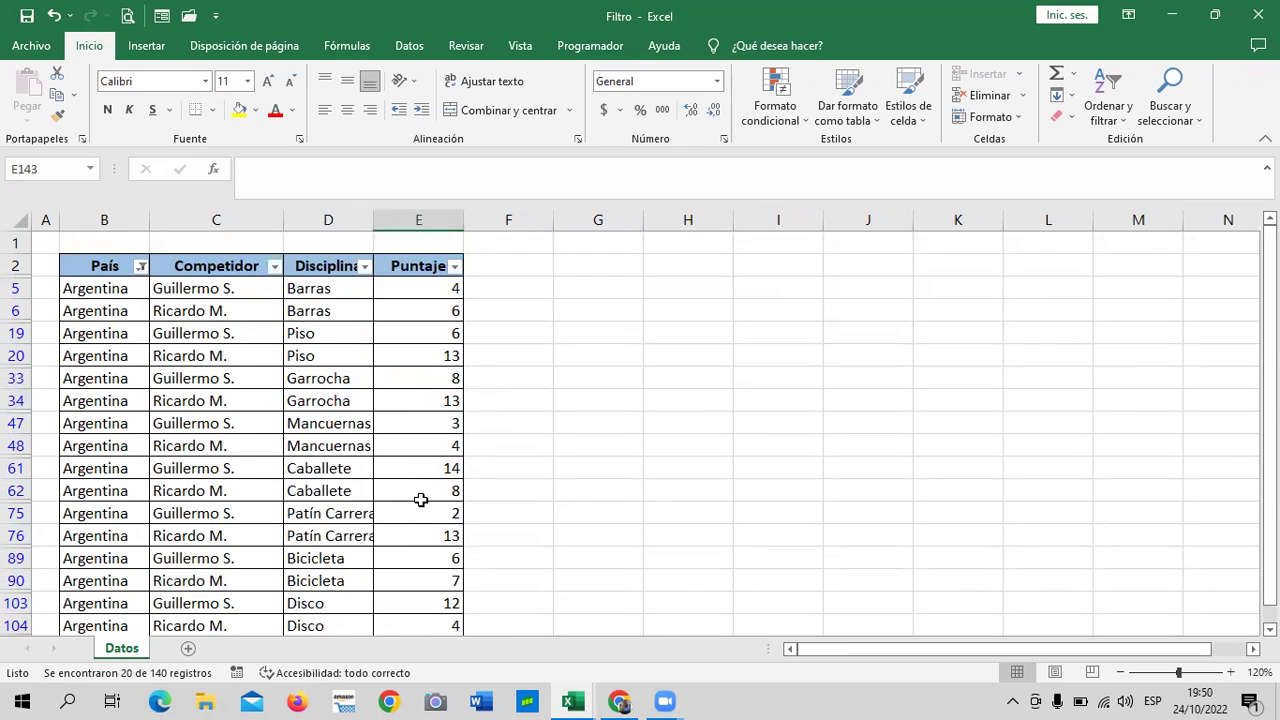
scroll(420, 498, down, 3)
scroll(414, 500, down, 1)
scroll(413, 498, up, 4)
scroll(413, 498, down, 1)
scroll(413, 497, down, 3)
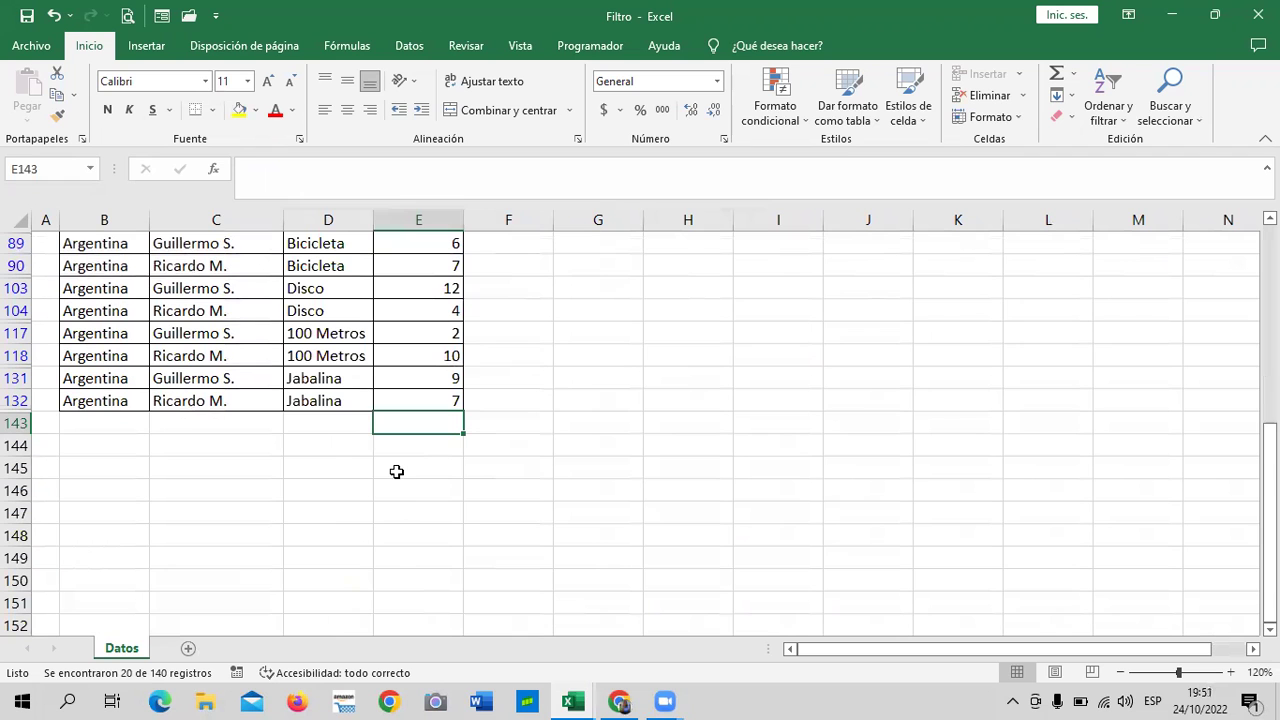
scroll(405, 446, up, 2)
scroll(420, 451, up, 1)
scroll(457, 454, up, 2)
scroll(465, 443, down, 4)
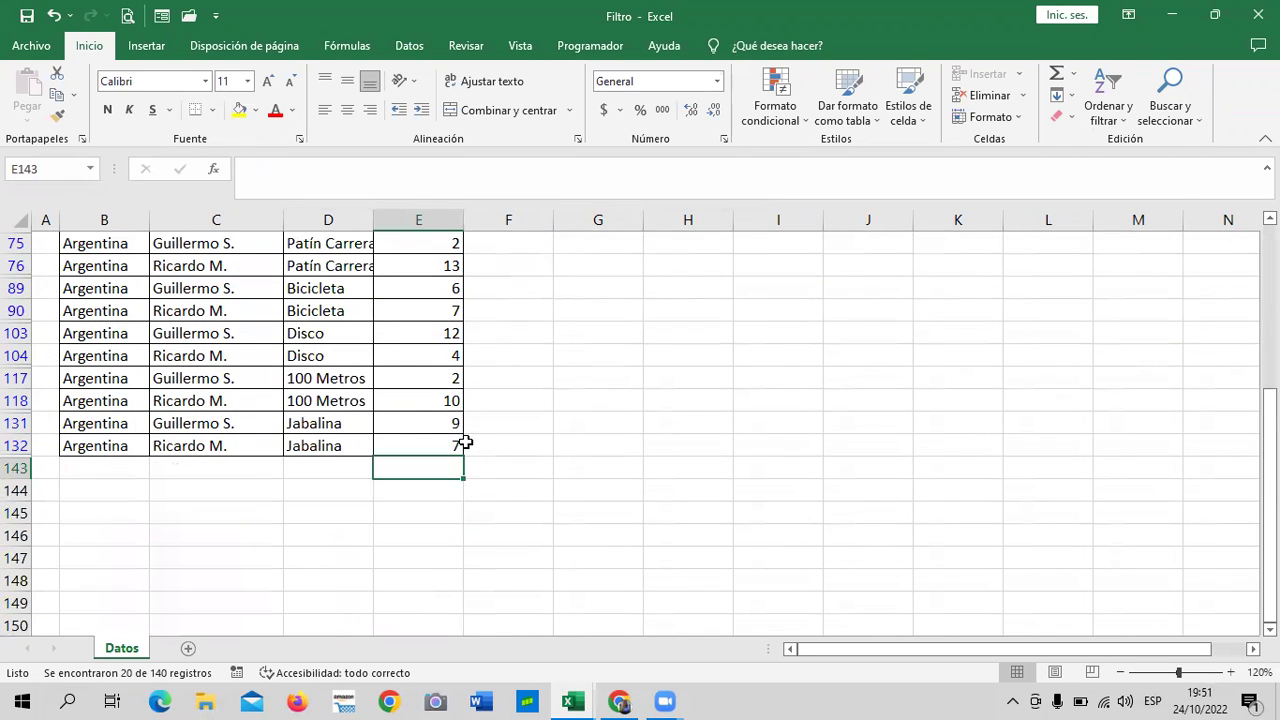
click(421, 444)
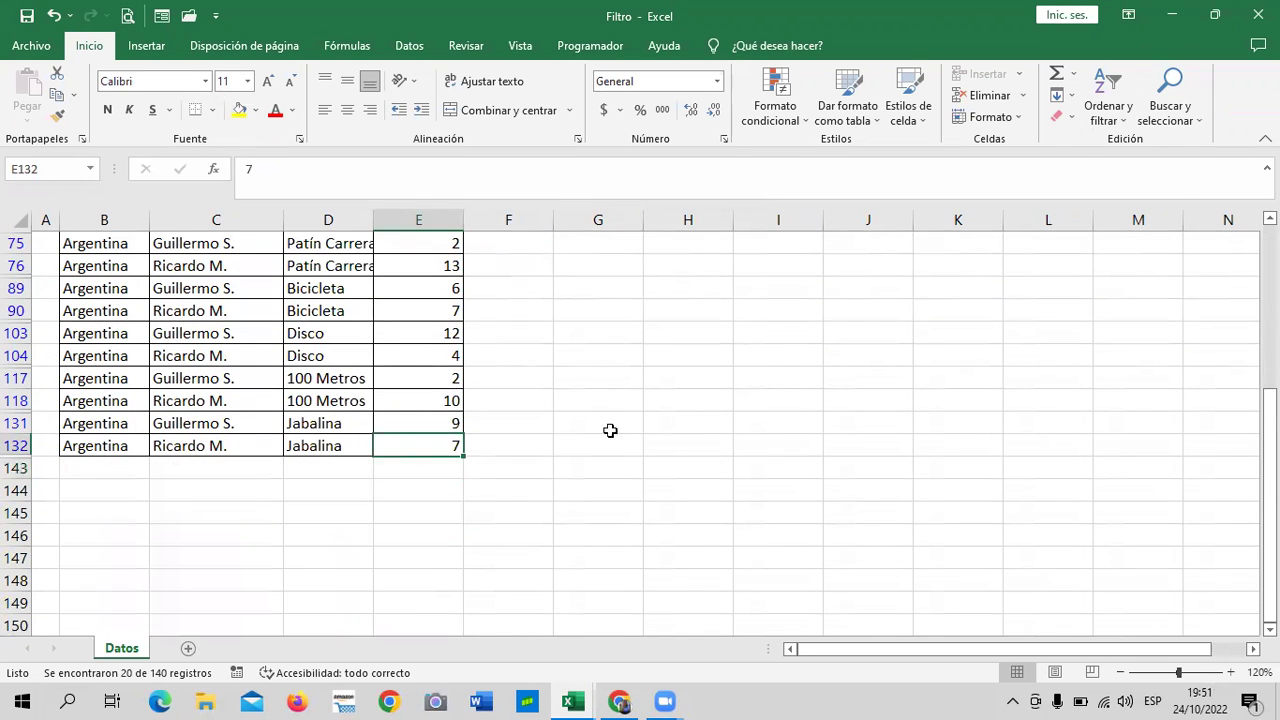
click(156, 50)
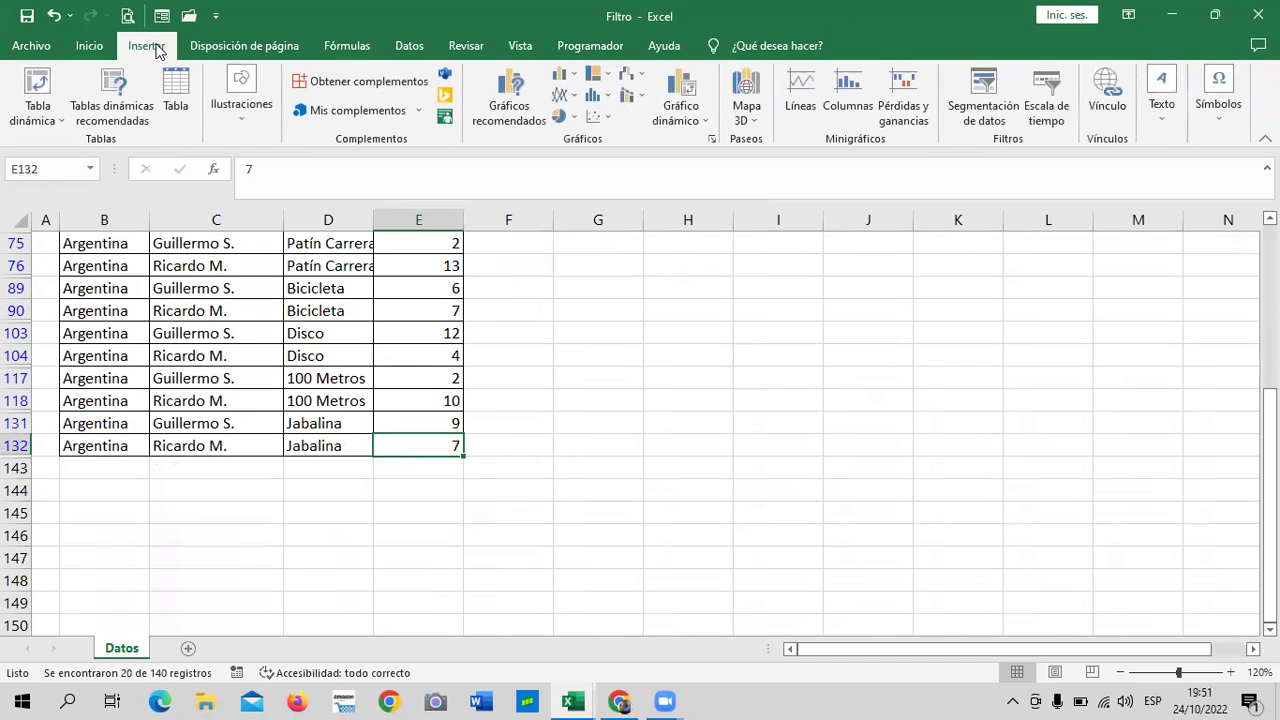
click(432, 473)
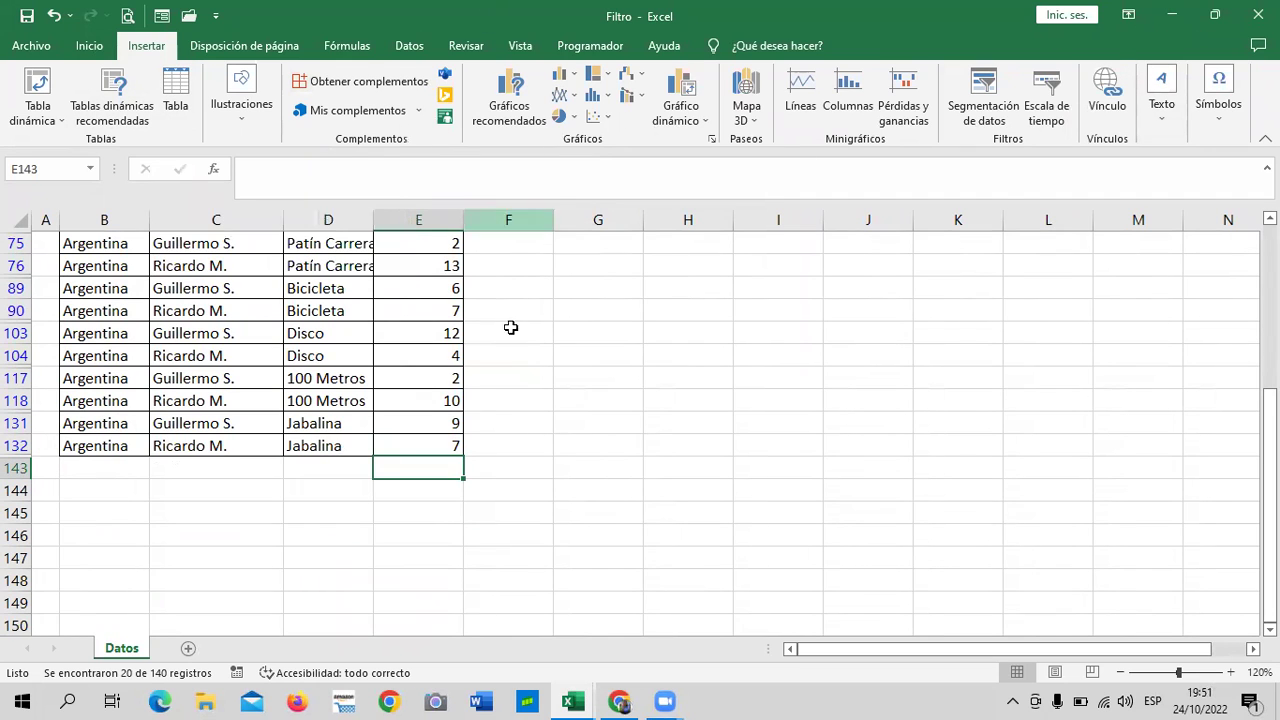
click(562, 404)
scroll(426, 407, up, 4)
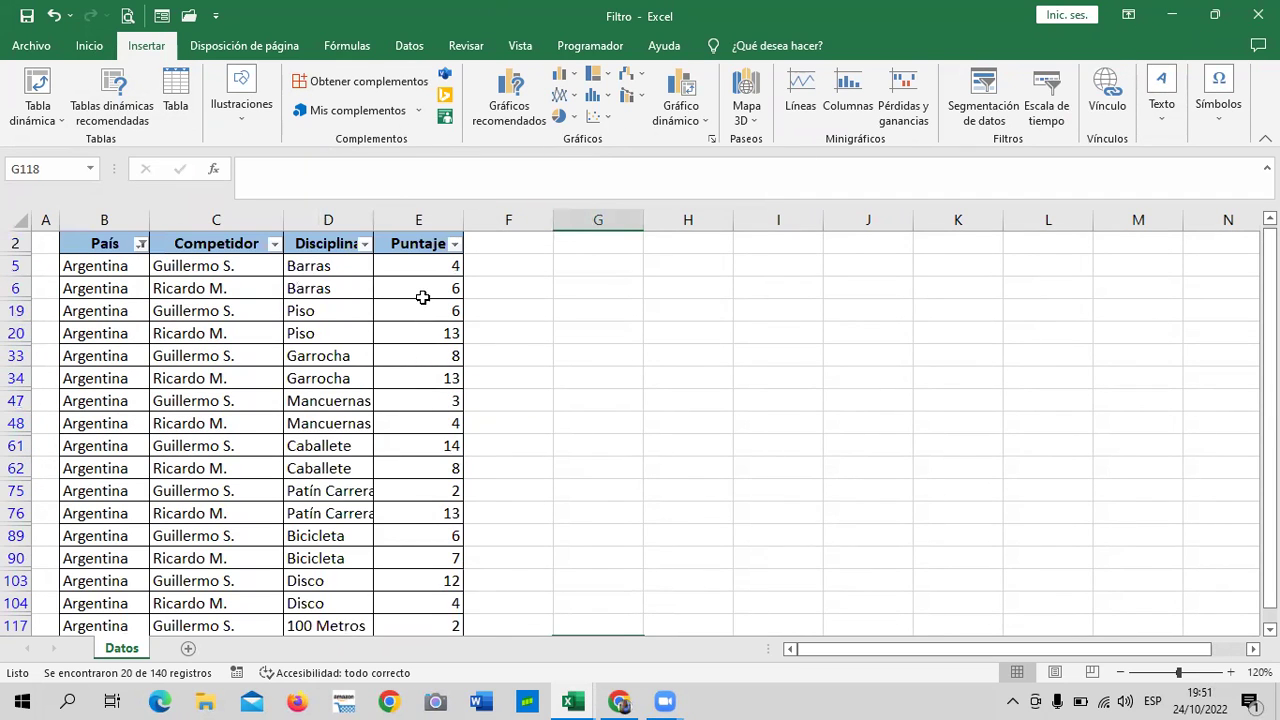
click(420, 292)
scroll(413, 389, down, 4)
scroll(413, 389, down, 3)
scroll(406, 314, up, 2)
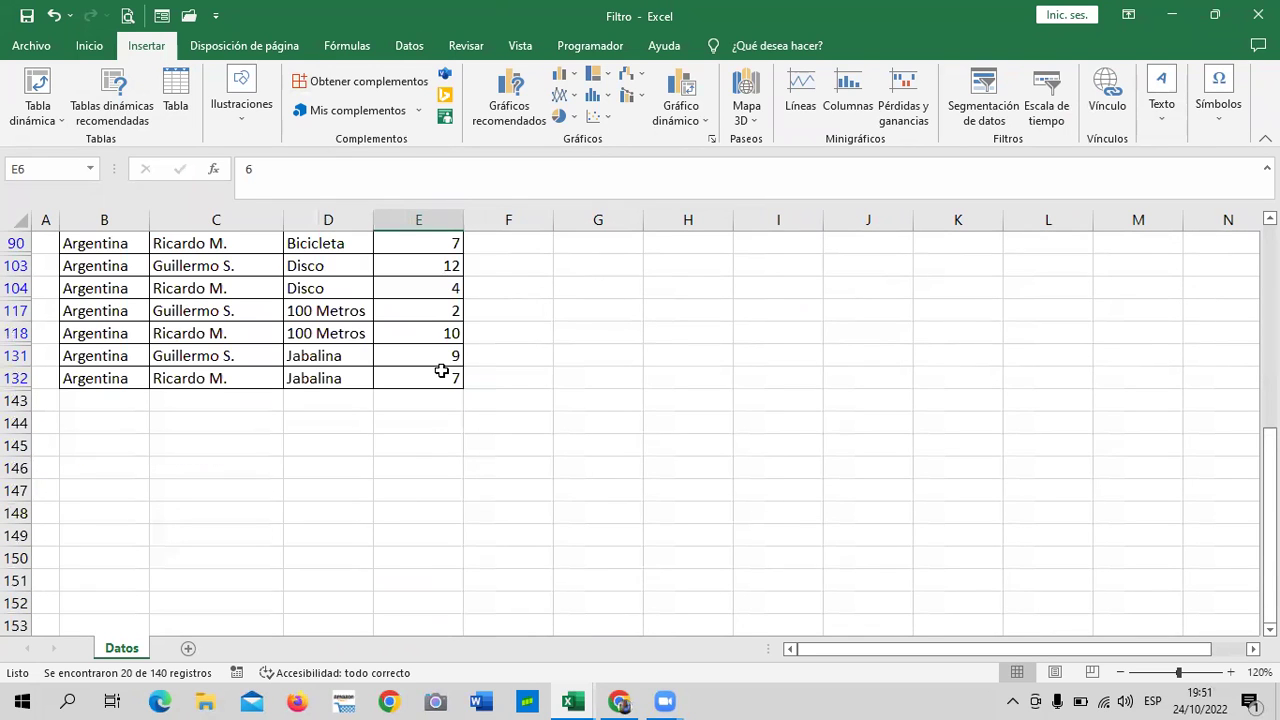
click(445, 400)
scroll(443, 394, up, 5)
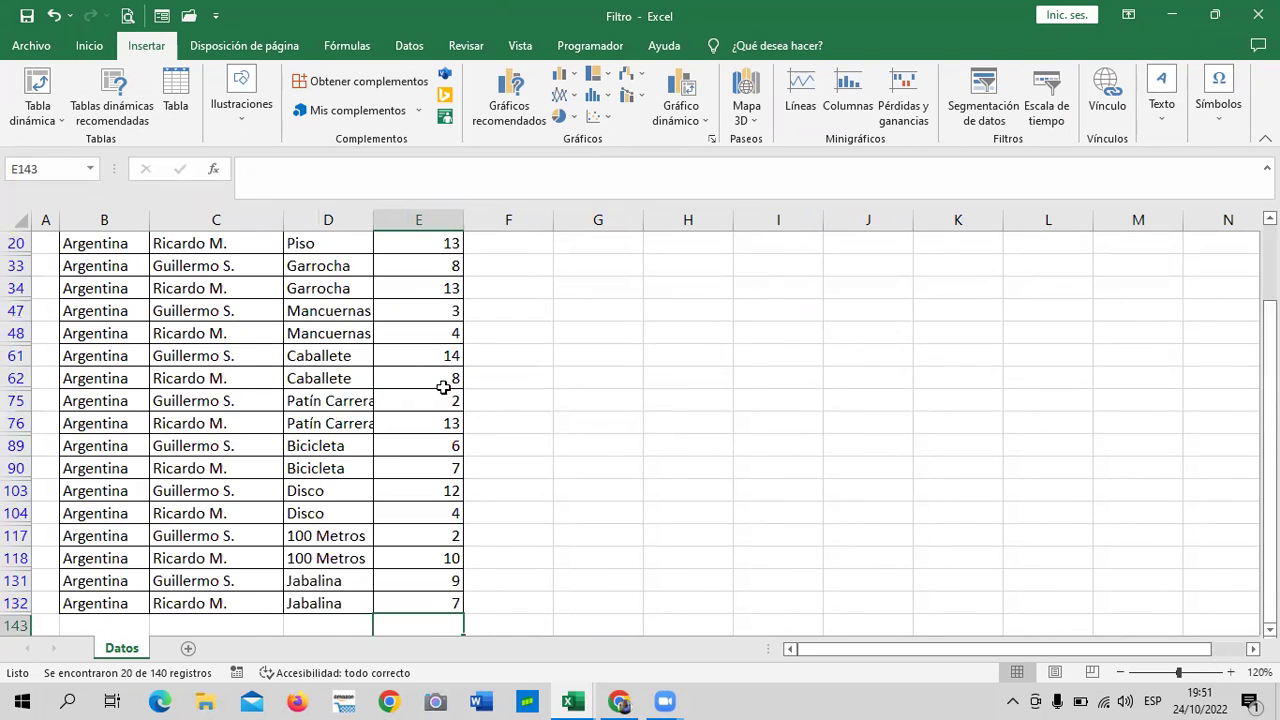
click(320, 378)
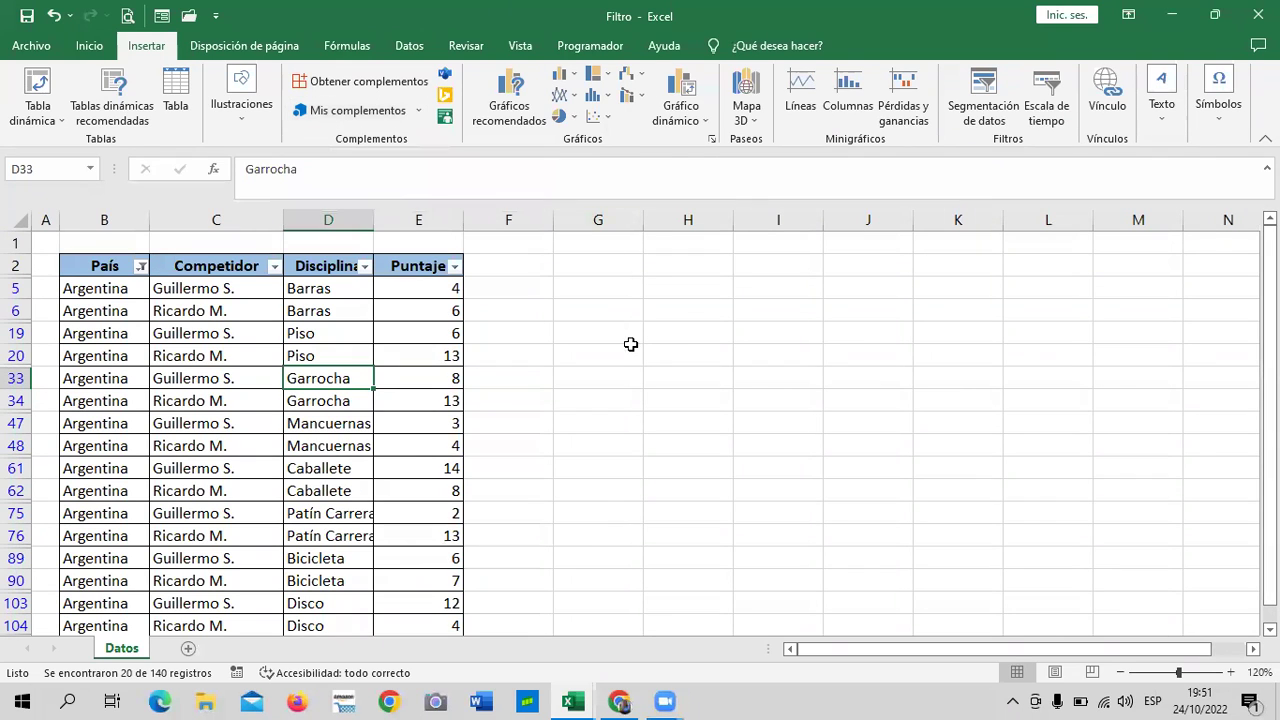
click(557, 414)
scroll(443, 449, down, 3)
scroll(409, 443, down, 4)
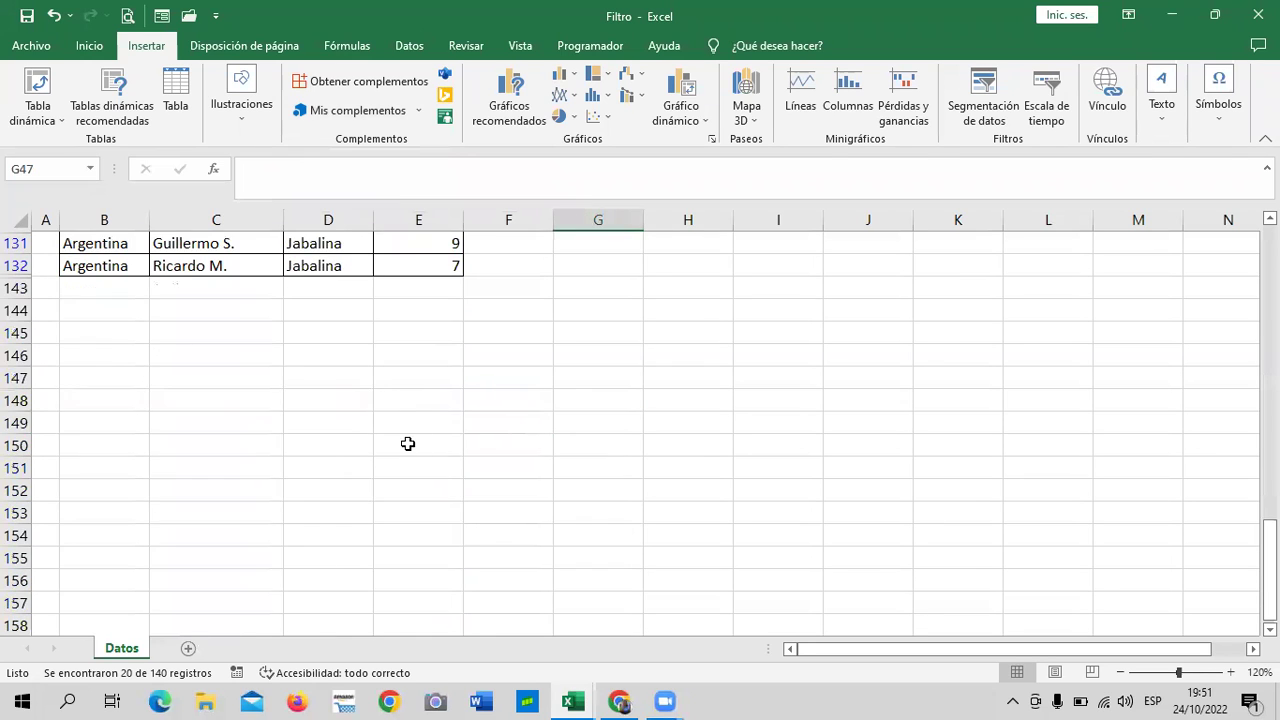
scroll(431, 434, up, 6)
scroll(390, 430, down, 3)
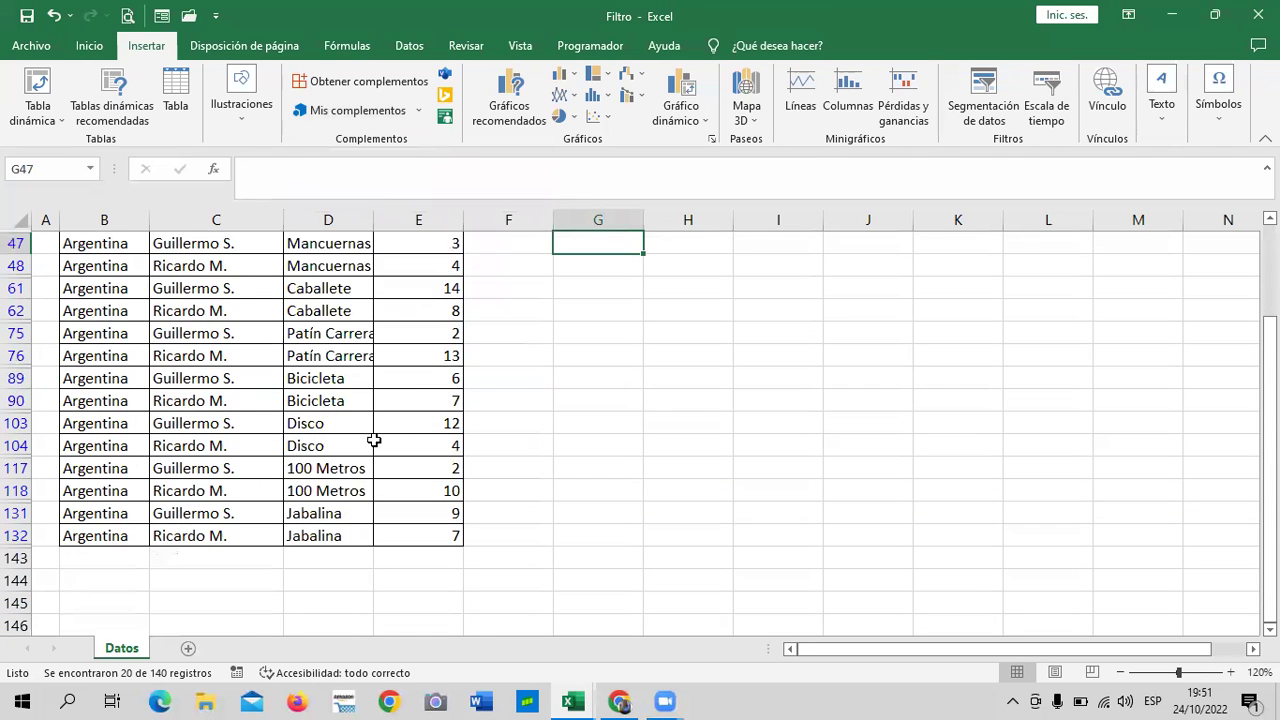
scroll(373, 441, up, 3)
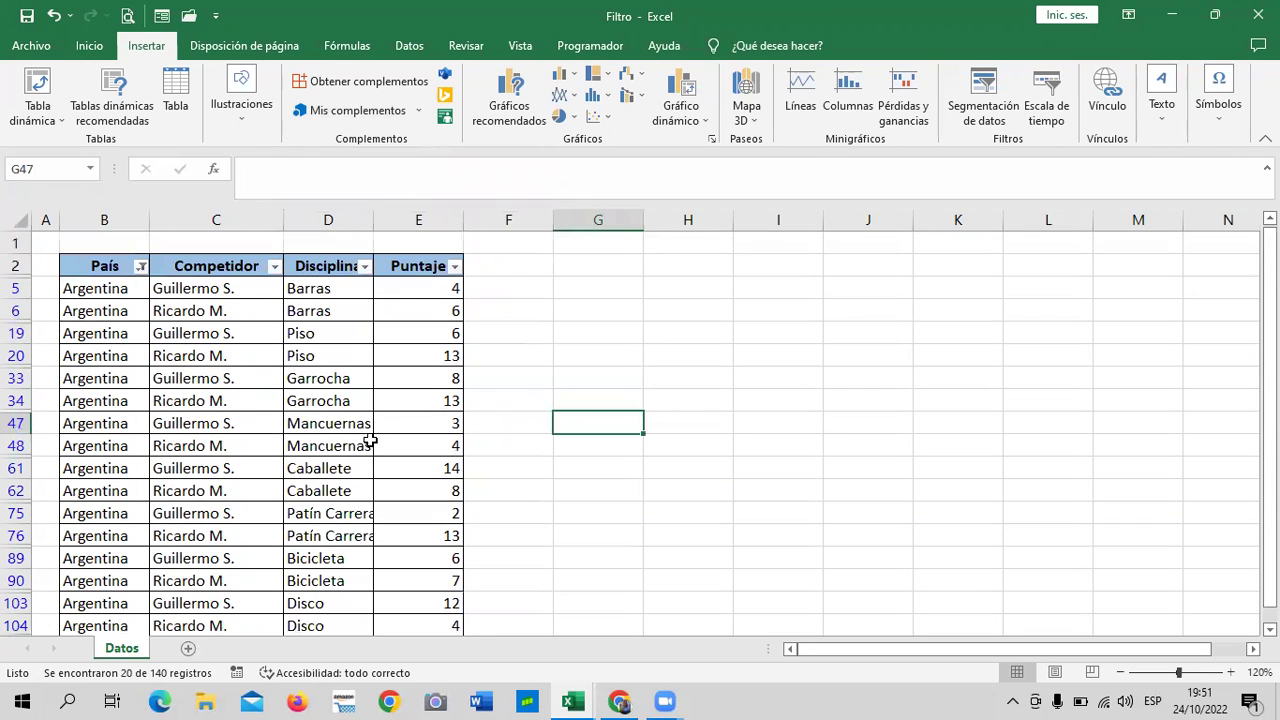
Change the País filter to show only Colombia's rows.
click(140, 267)
click(118, 475)
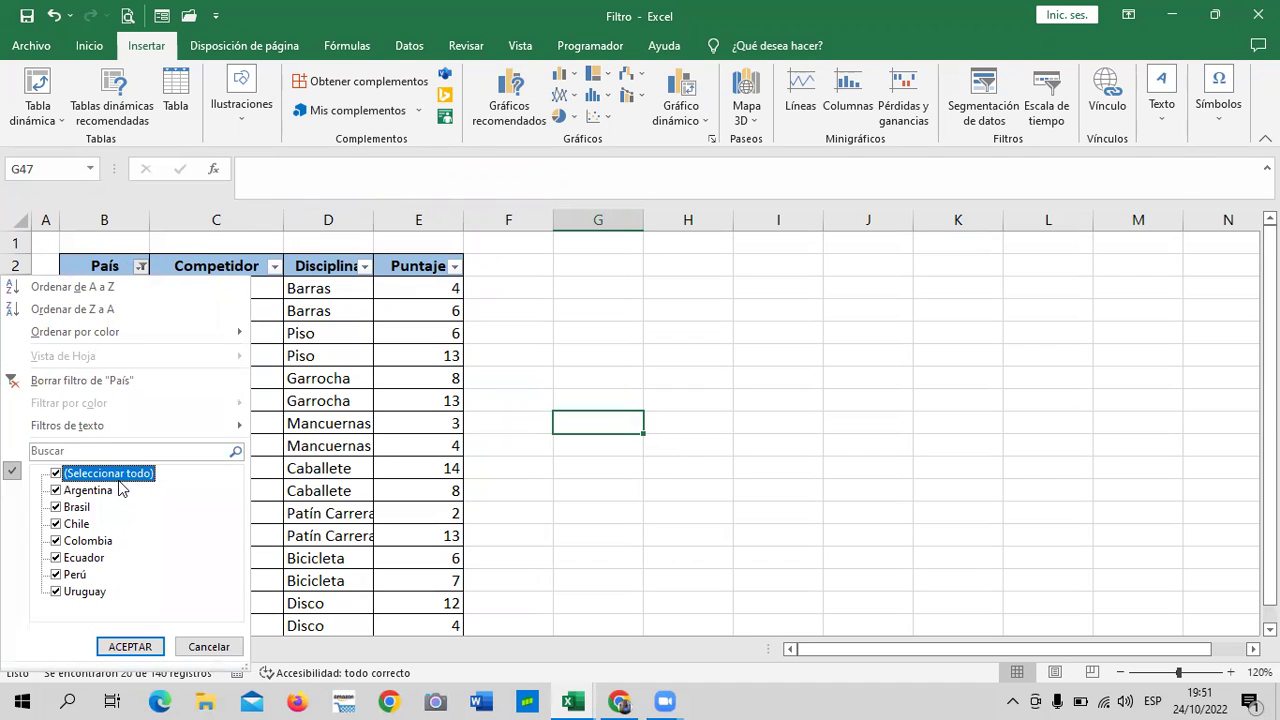
click(57, 475)
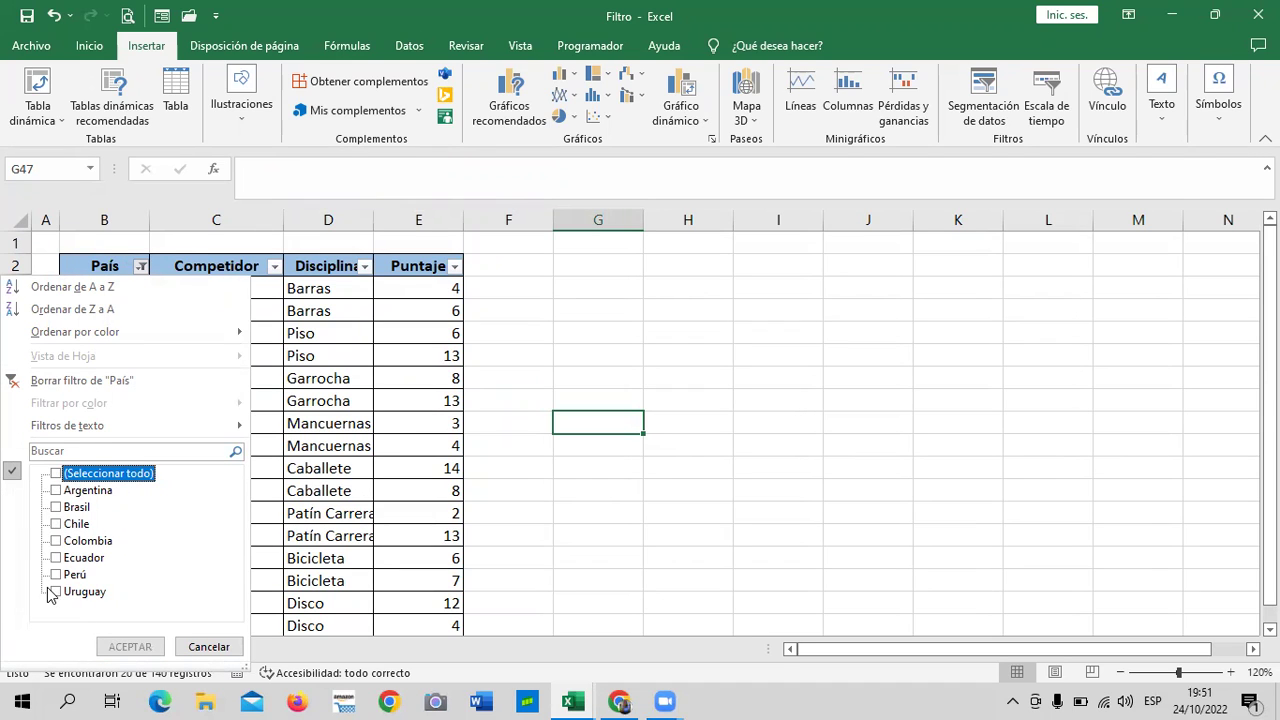
click(56, 541)
click(130, 646)
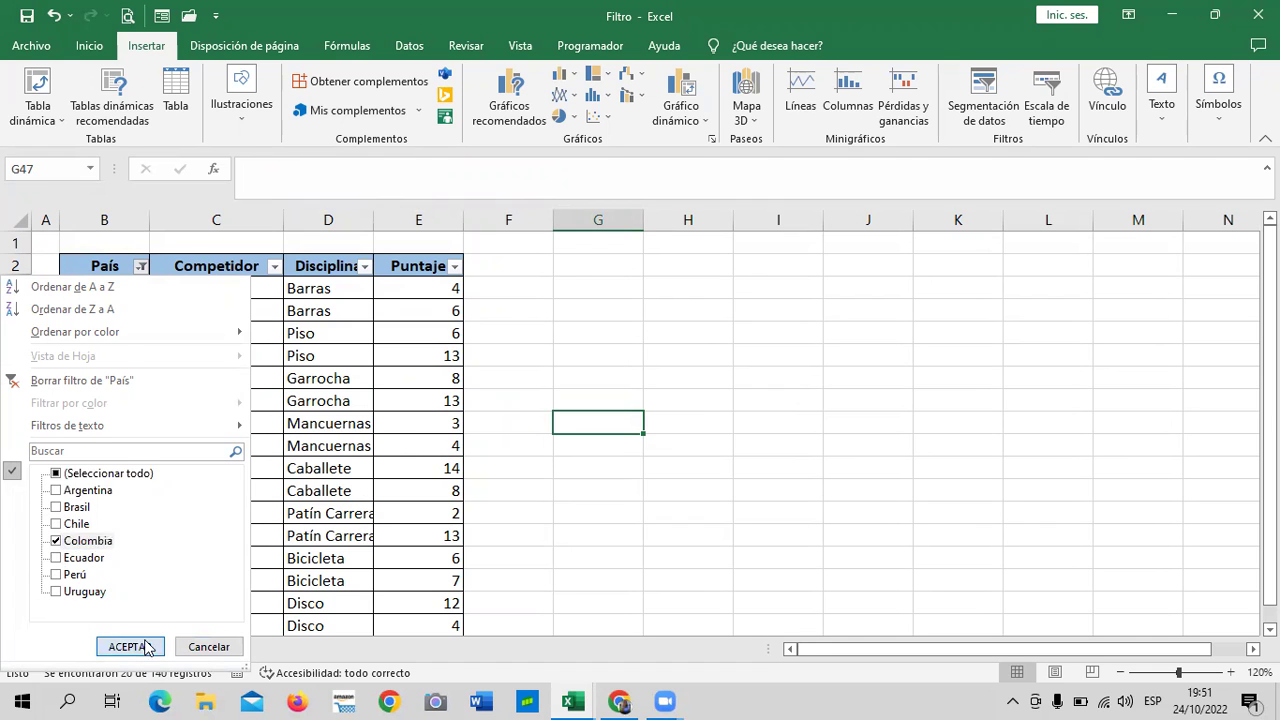
scroll(500, 483, down, 2)
scroll(500, 483, up, 2)
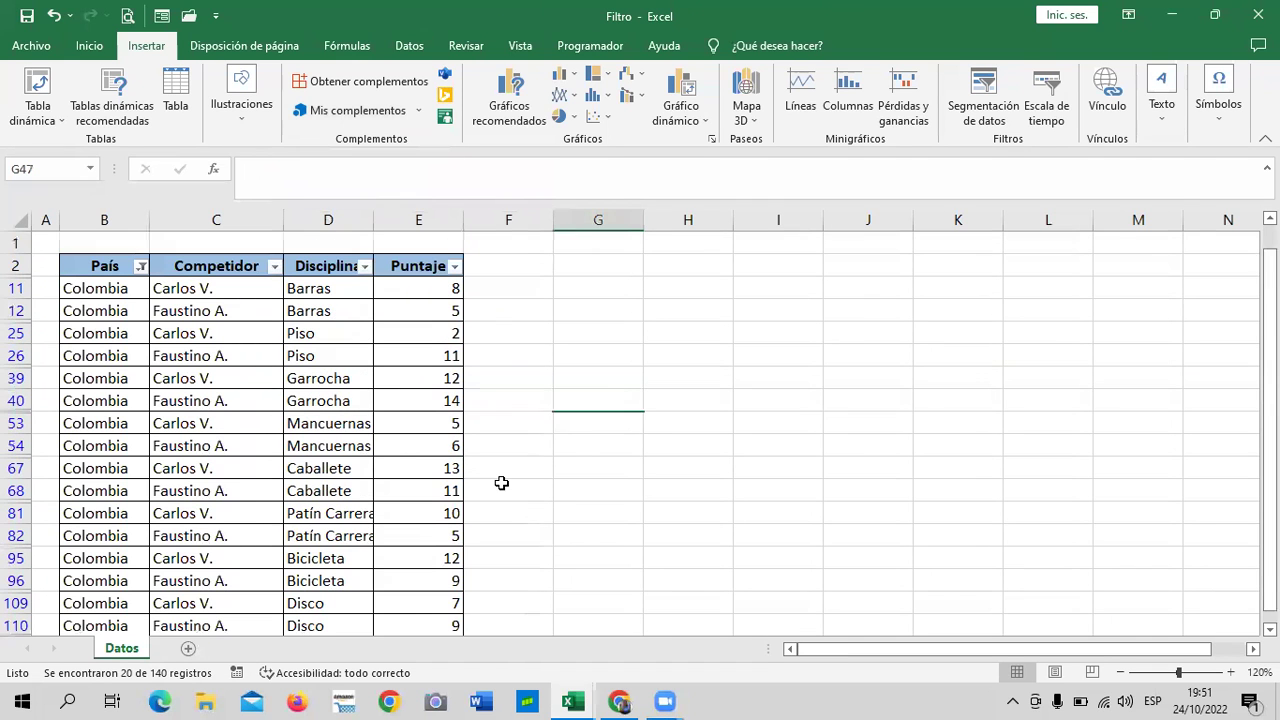
scroll(430, 383, down, 2)
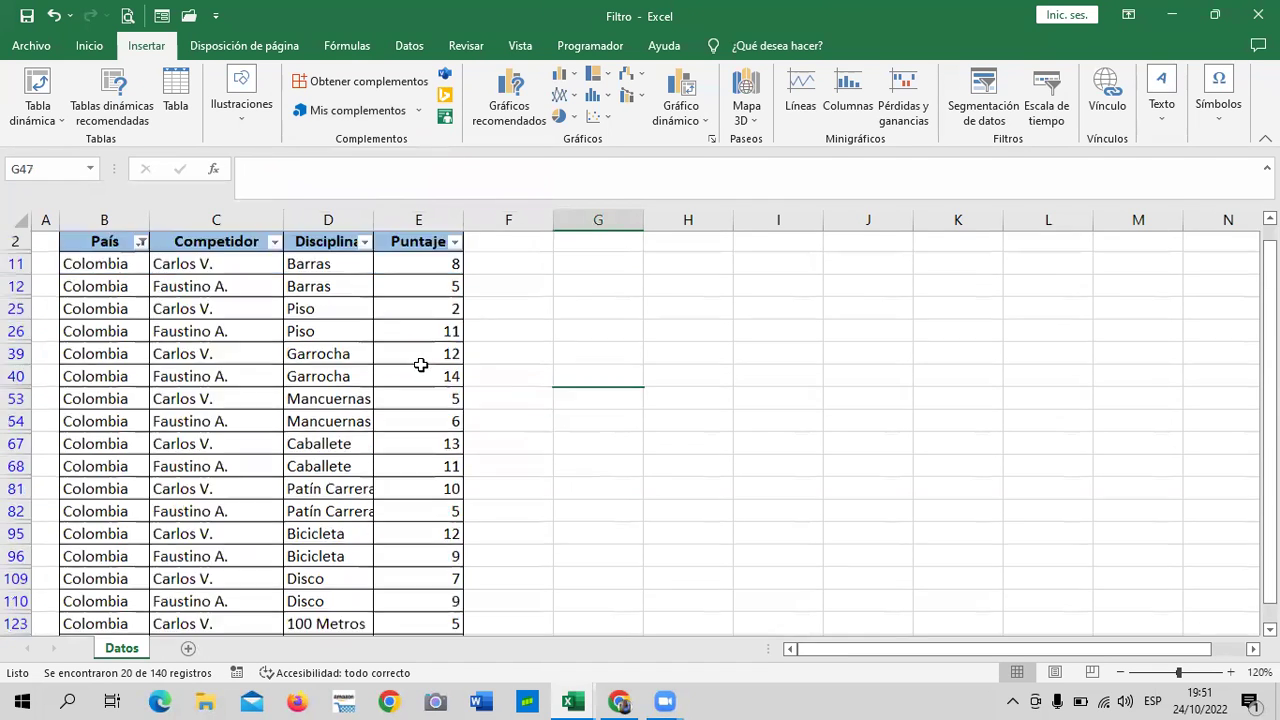
scroll(436, 487, down, 1)
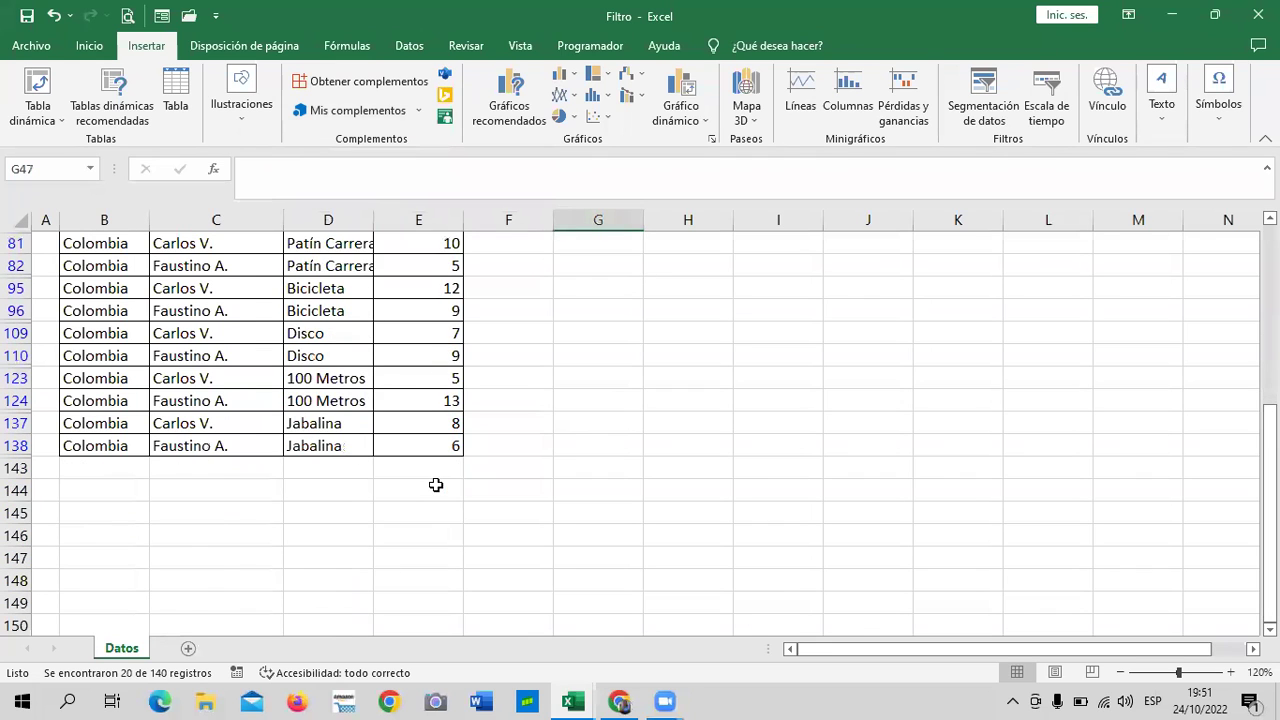
scroll(436, 485, up, 3)
scroll(436, 485, up, 1)
click(597, 402)
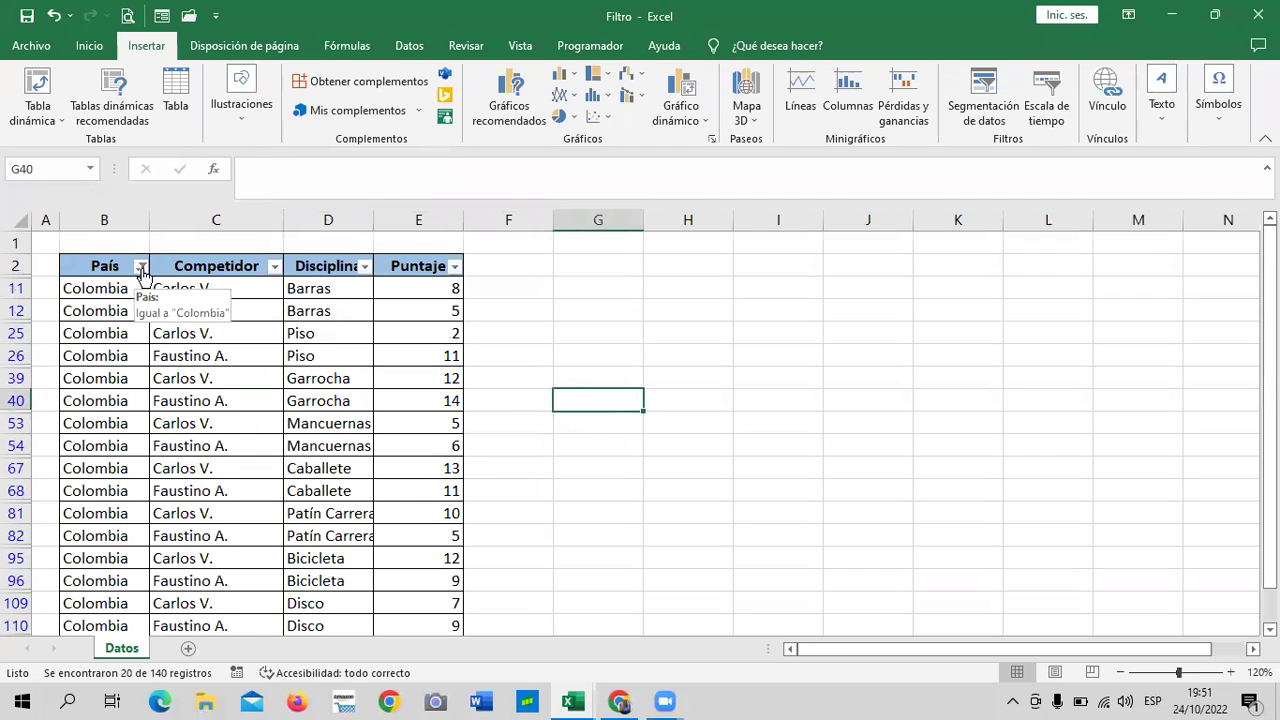
Tick every country in the País filter so all rows show again.
click(142, 267)
click(110, 474)
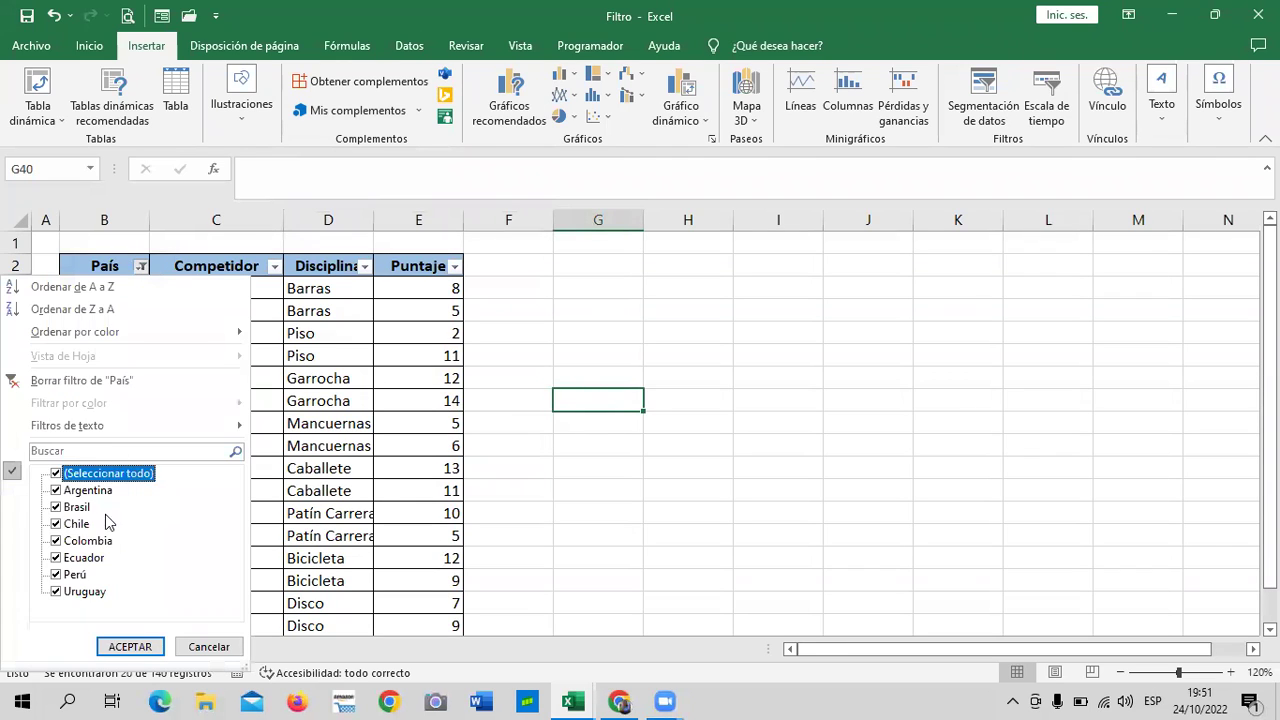
click(130, 646)
scroll(469, 480, down, 6)
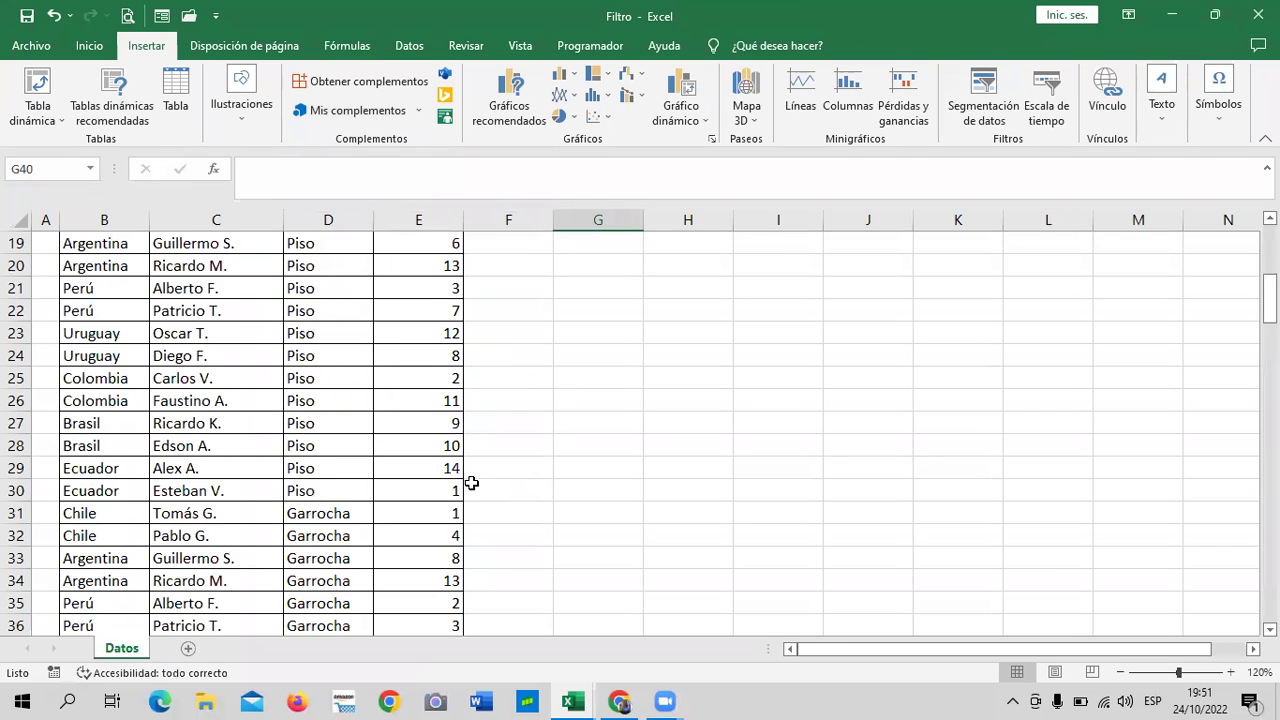
scroll(463, 491, up, 6)
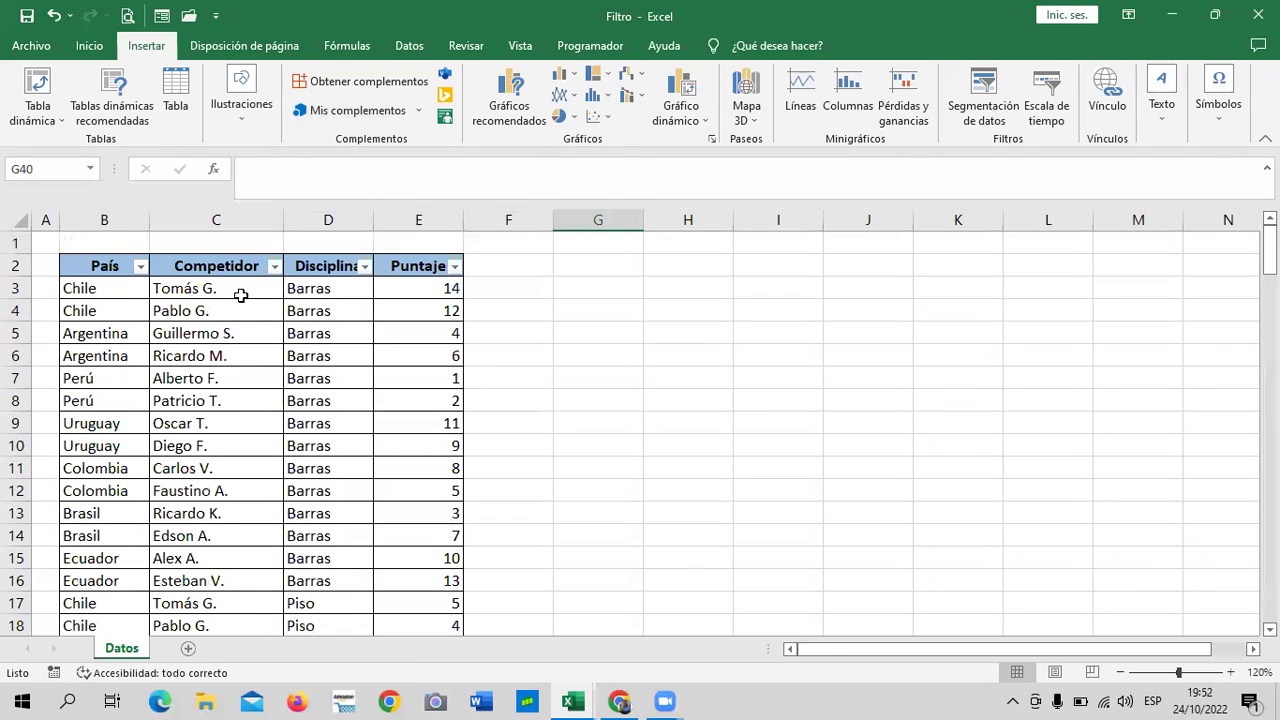
Filter Competidor to one Colombian competitor, leaving 10 of 140 records.
click(275, 266)
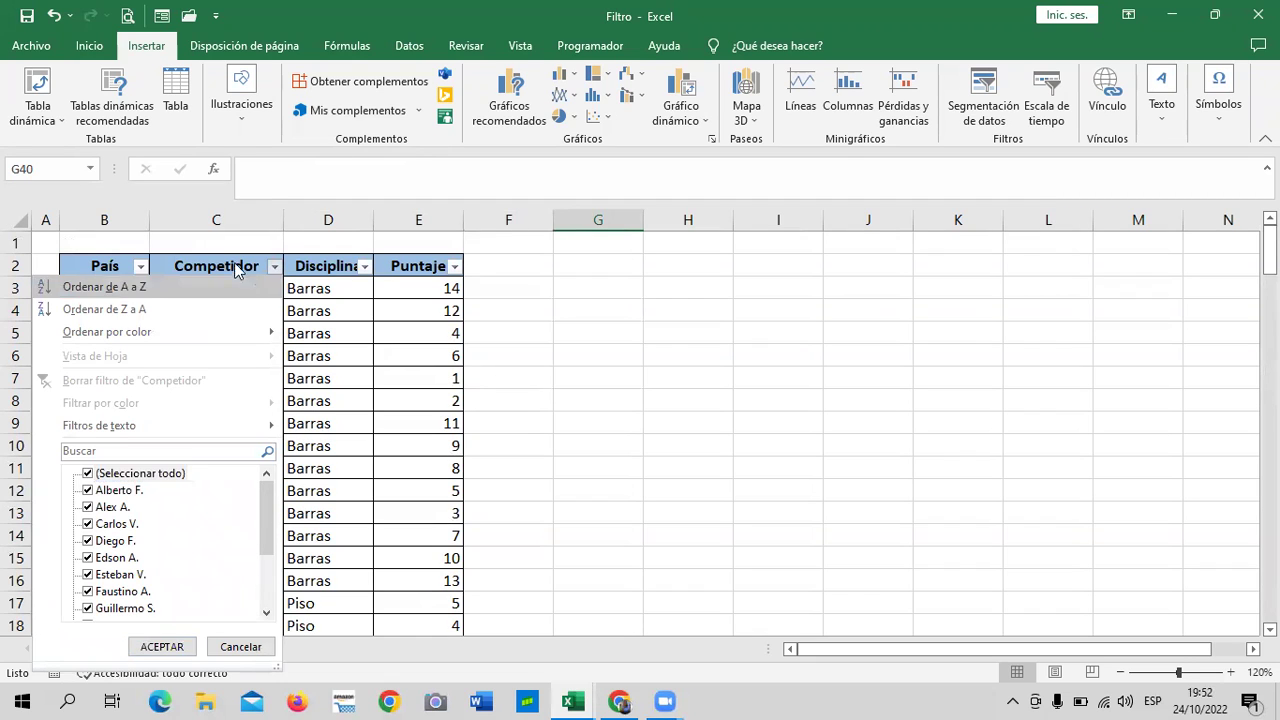
mouse_move(266, 513)
mouse_down()
mouse_move(261, 606)
mouse_move(270, 530)
mouse_up()
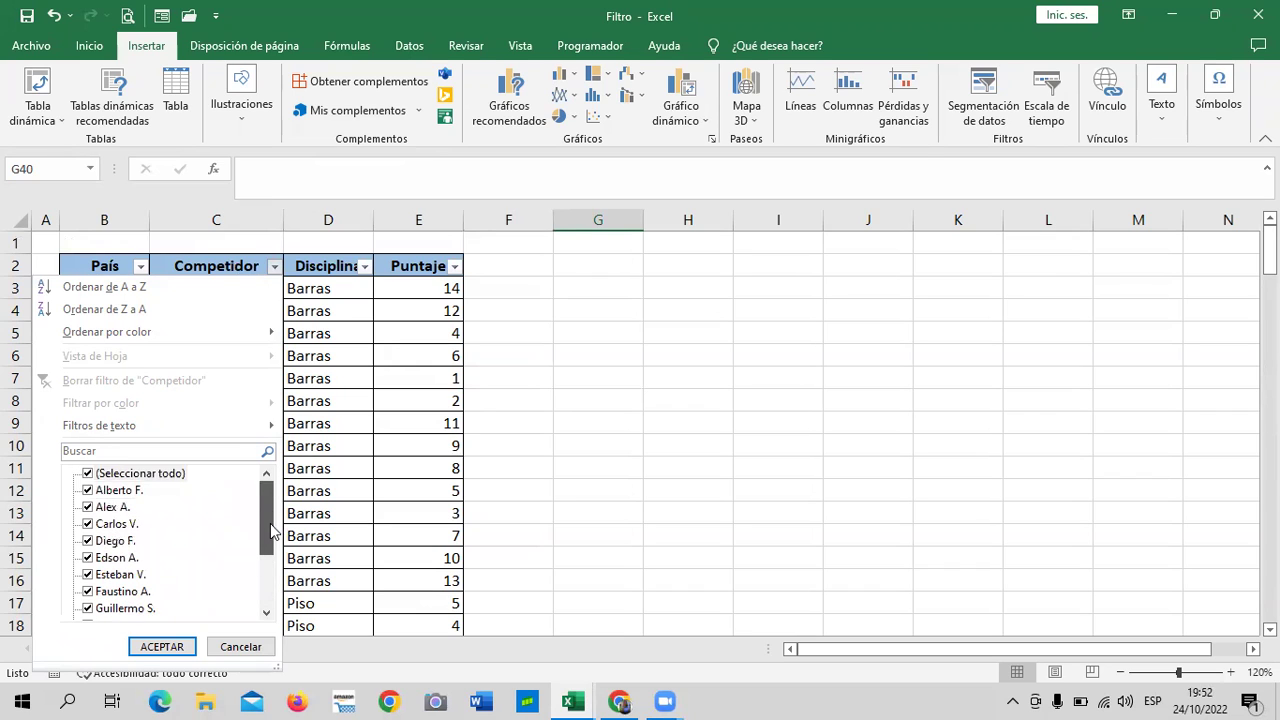
click(89, 475)
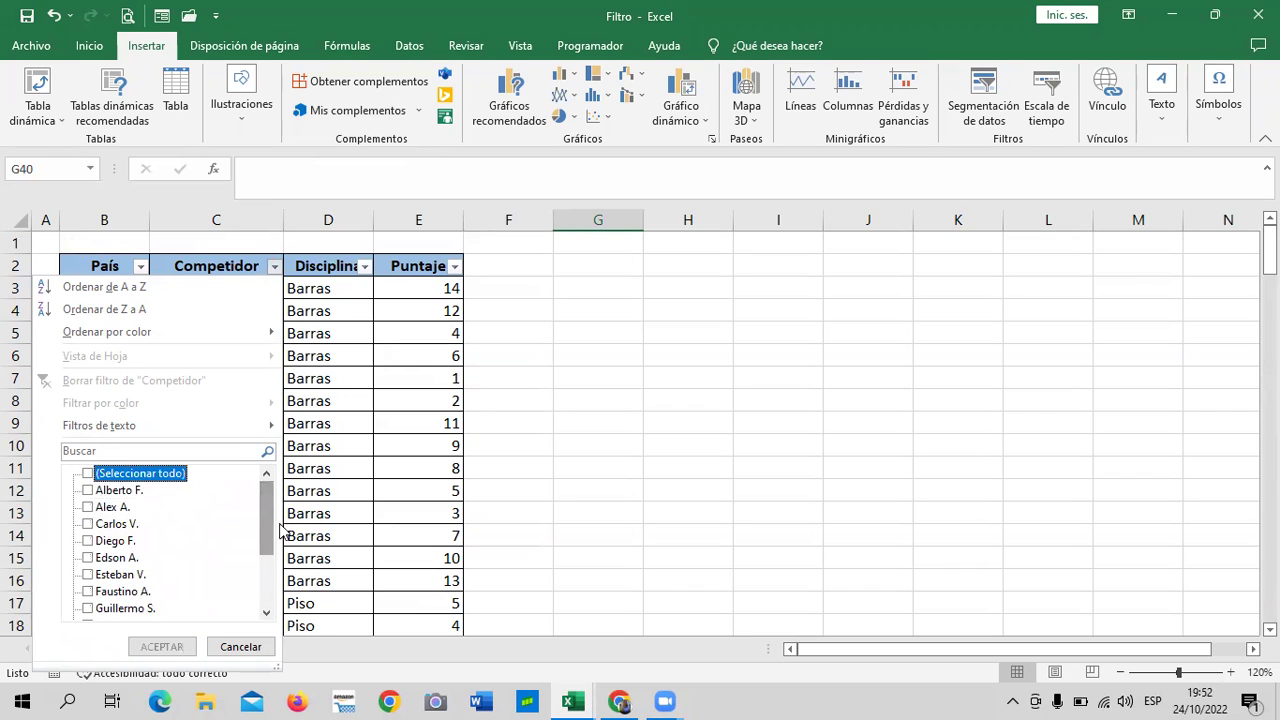
mouse_move(266, 514)
mouse_down()
mouse_move(258, 572)
mouse_move(257, 540)
mouse_up()
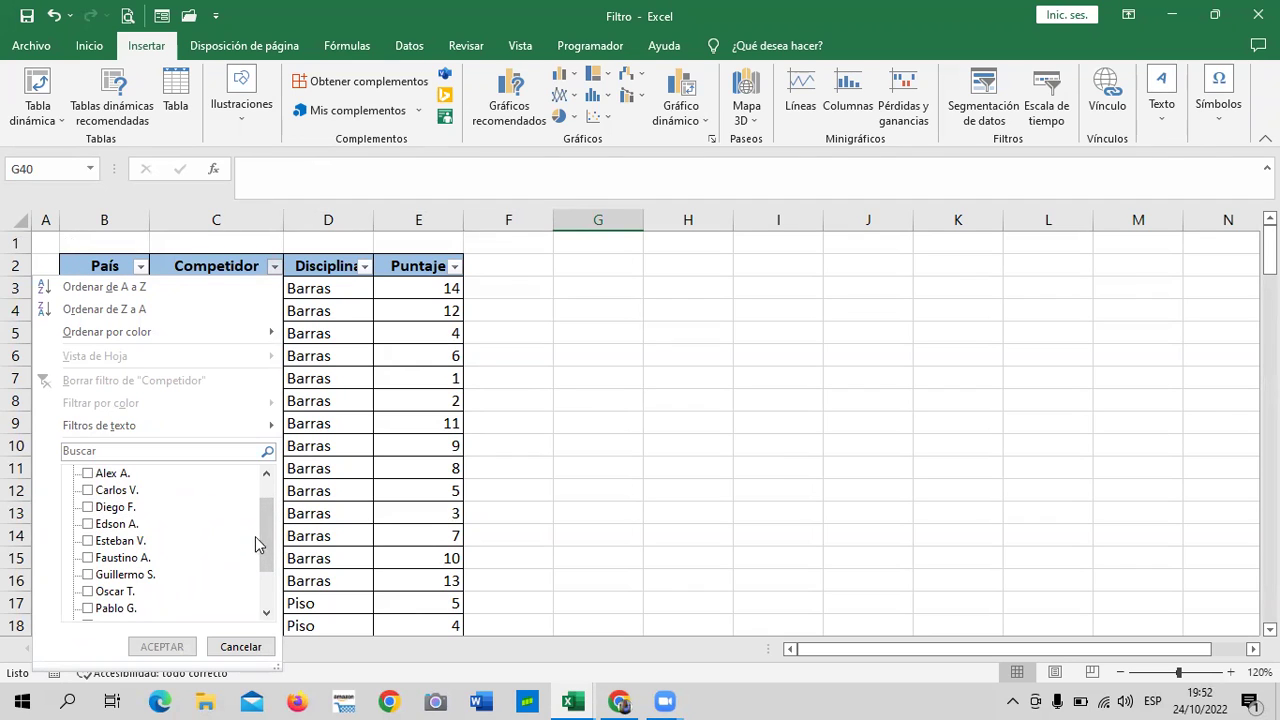
click(89, 559)
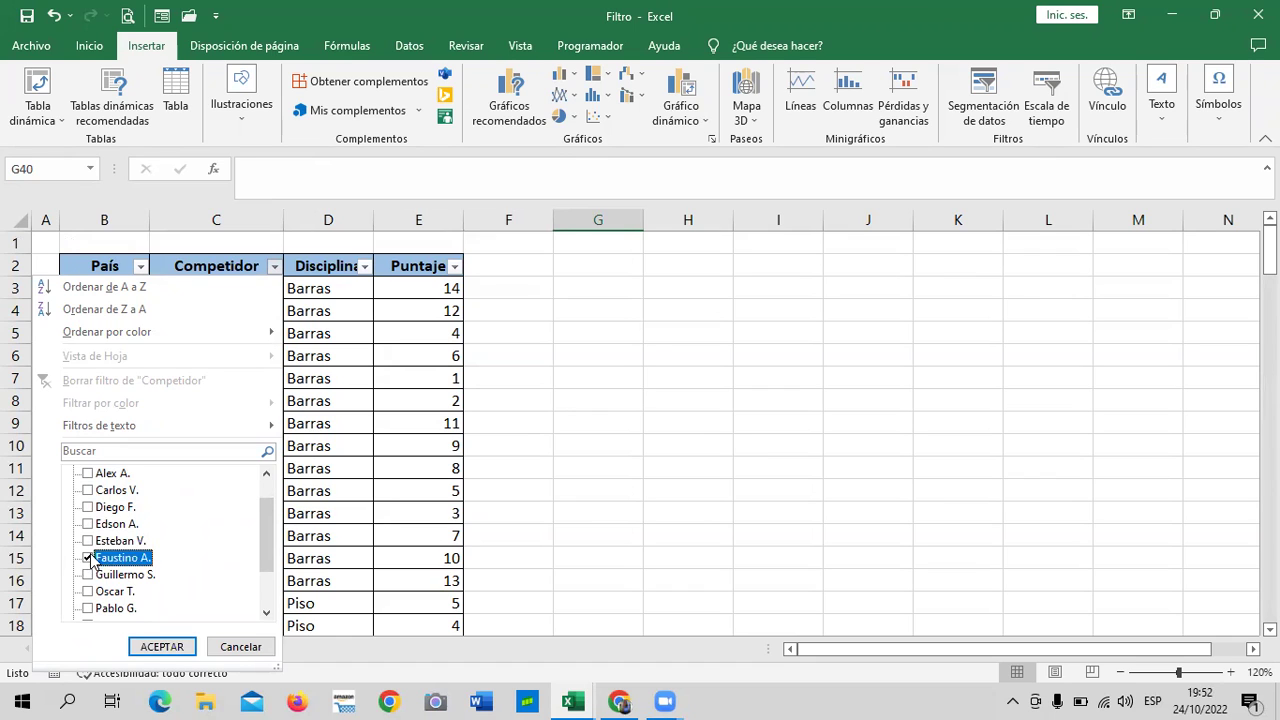
click(162, 647)
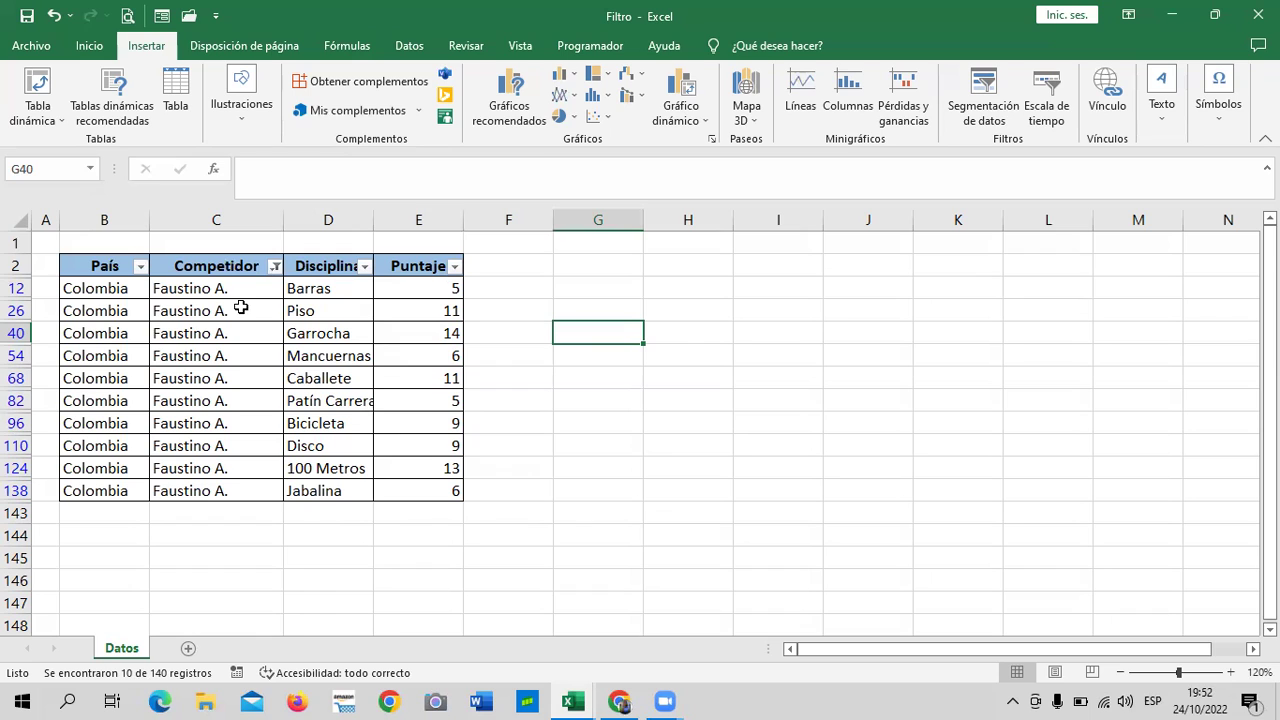
Try a Comienza por text filter on Competidor, cancel it, and re-tick all competitors.
click(273, 267)
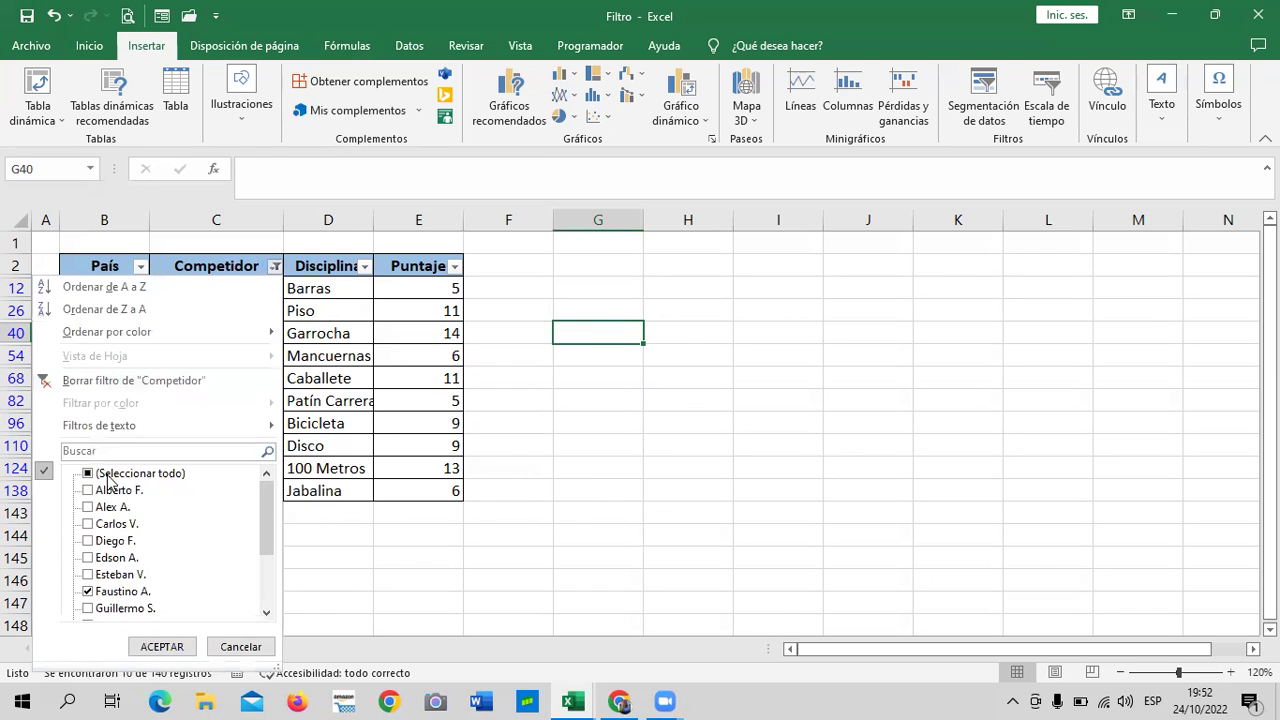
click(106, 476)
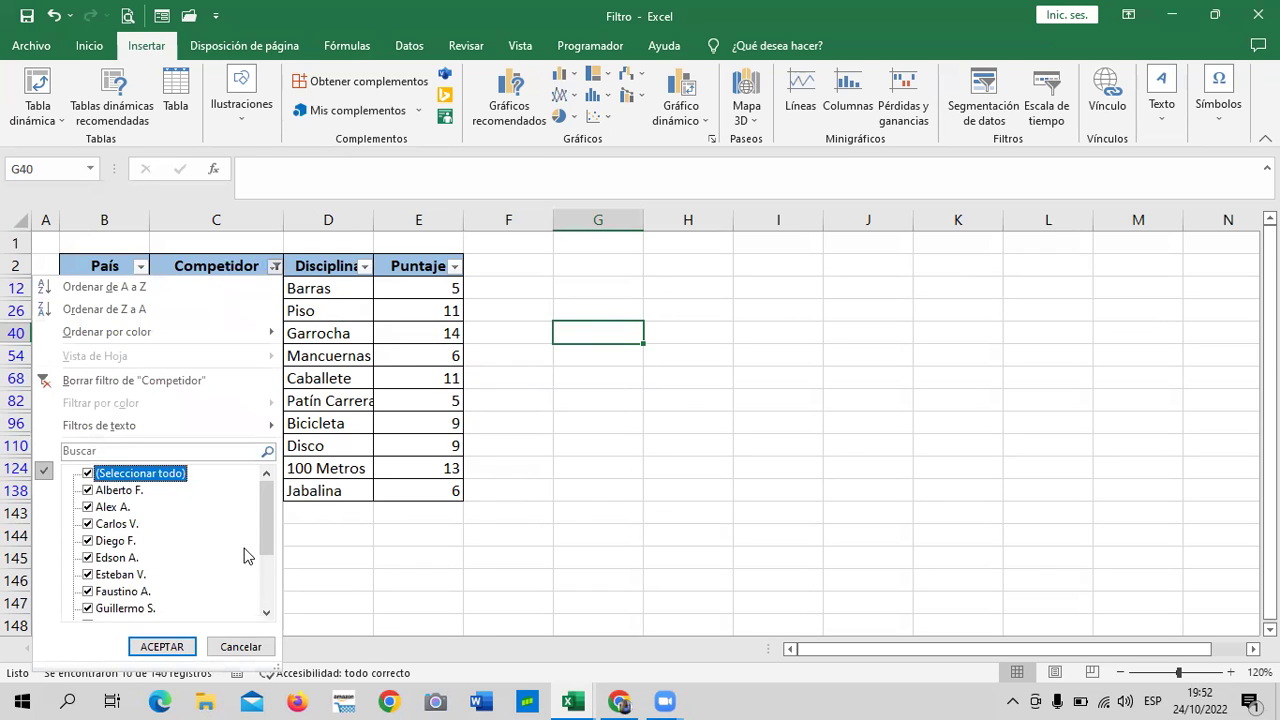
click(87, 475)
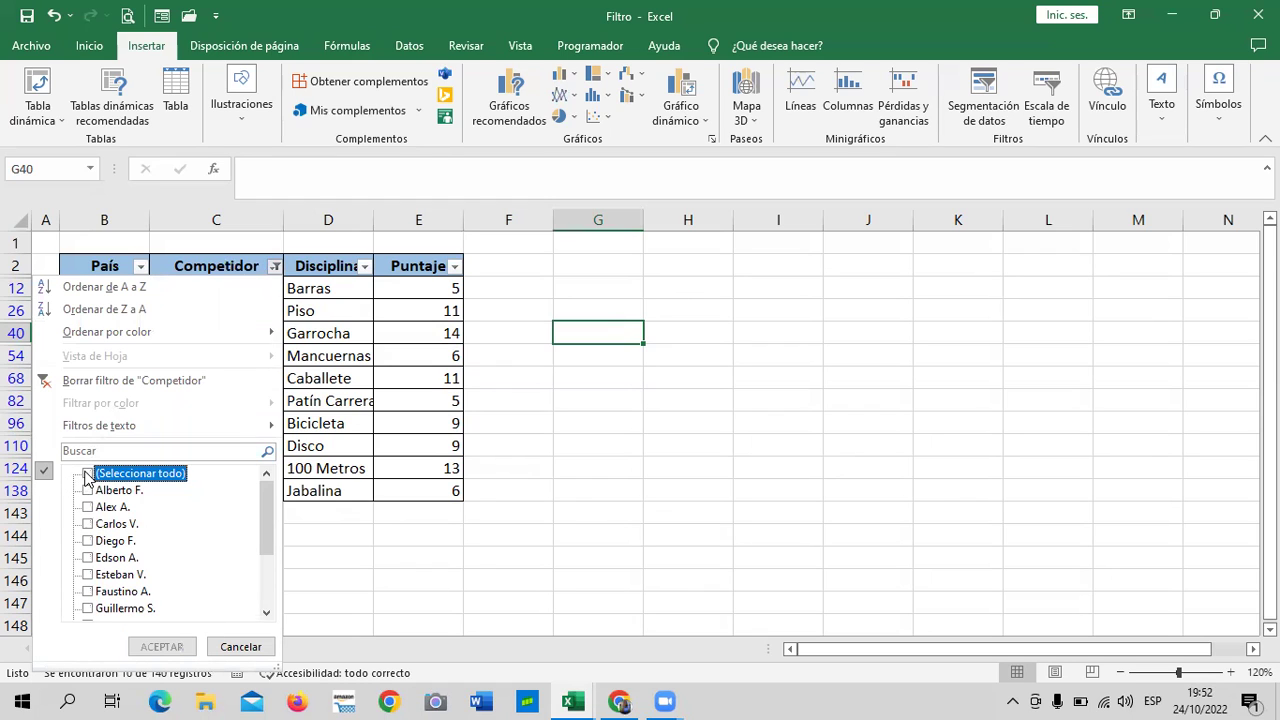
mouse_move(203, 428)
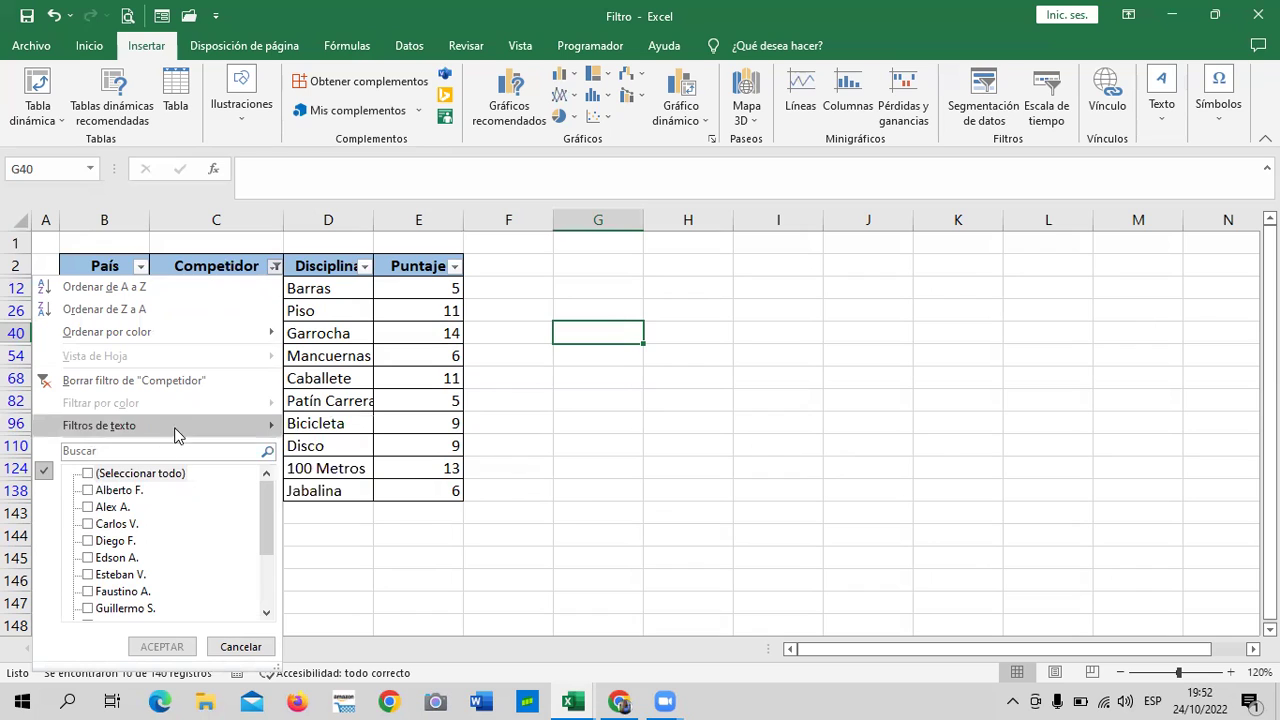
click(88, 473)
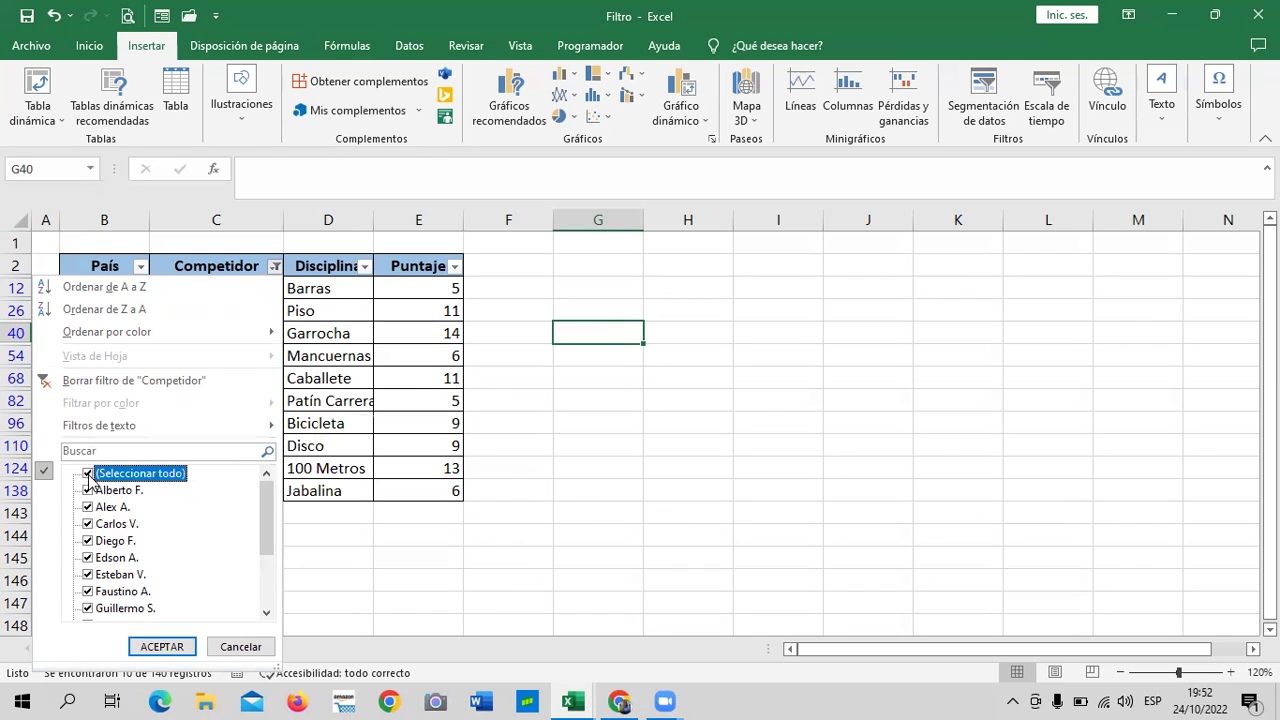
mouse_move(217, 428)
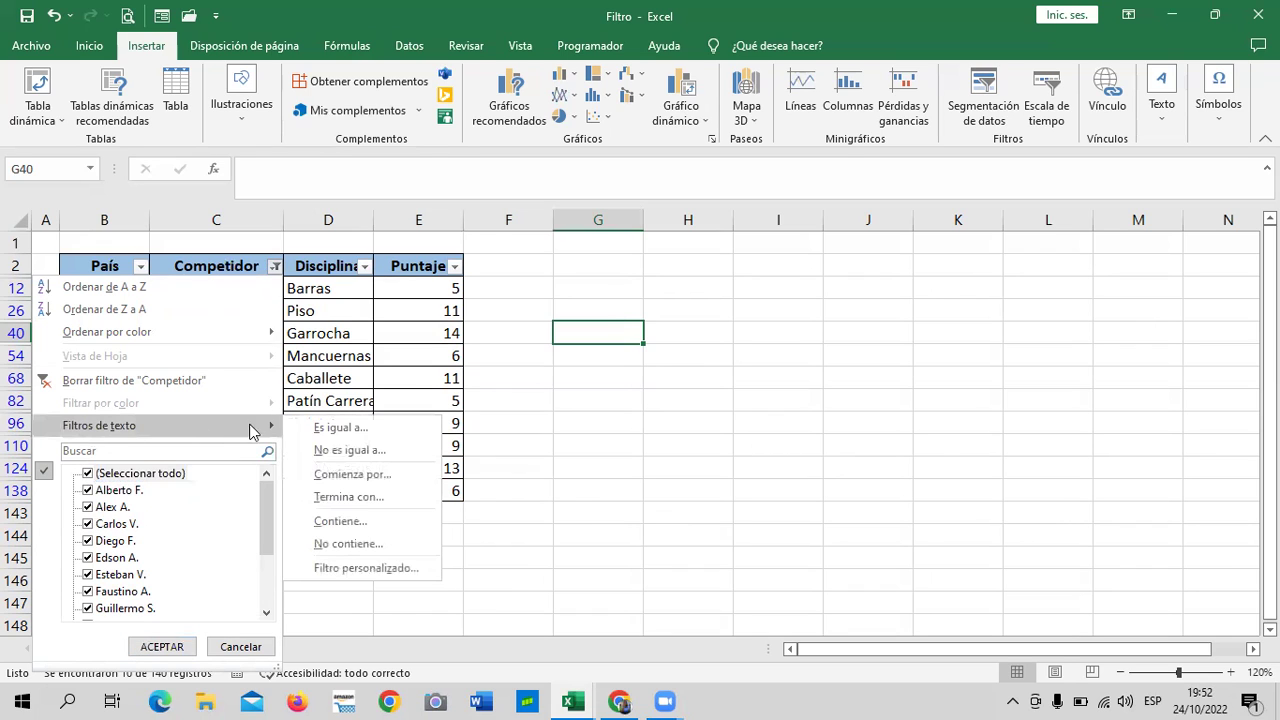
click(352, 474)
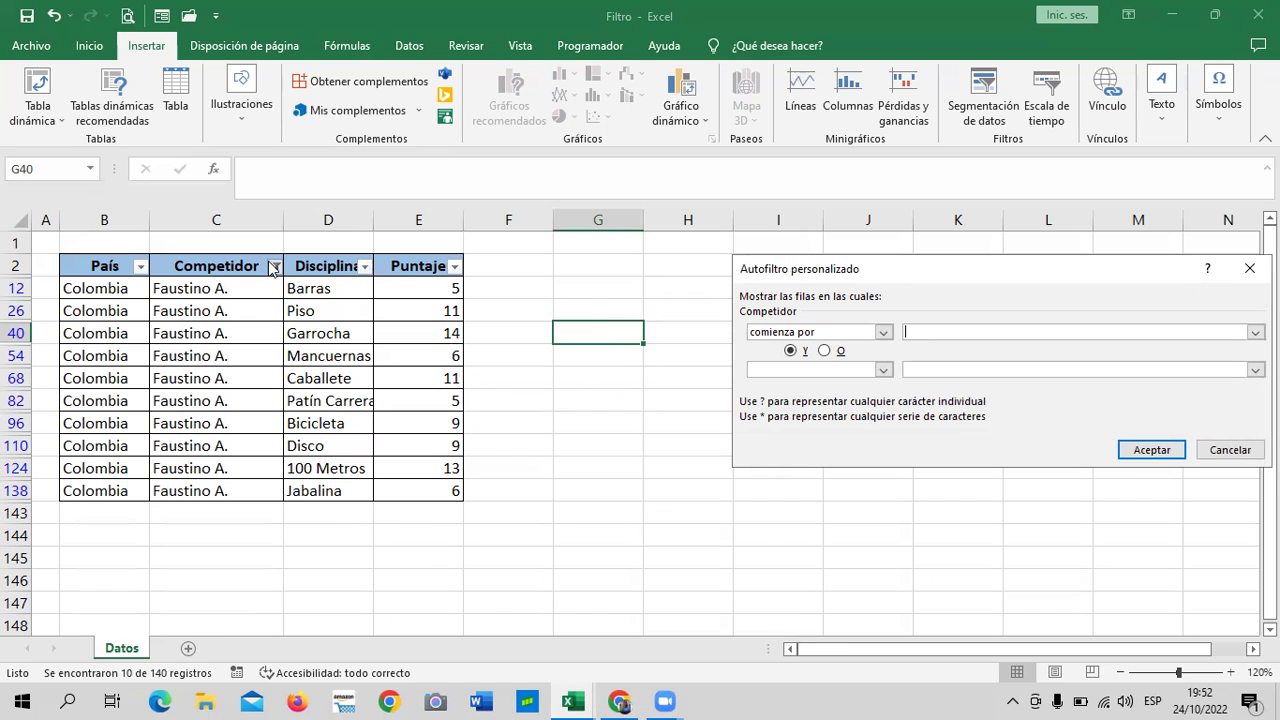
click(1224, 452)
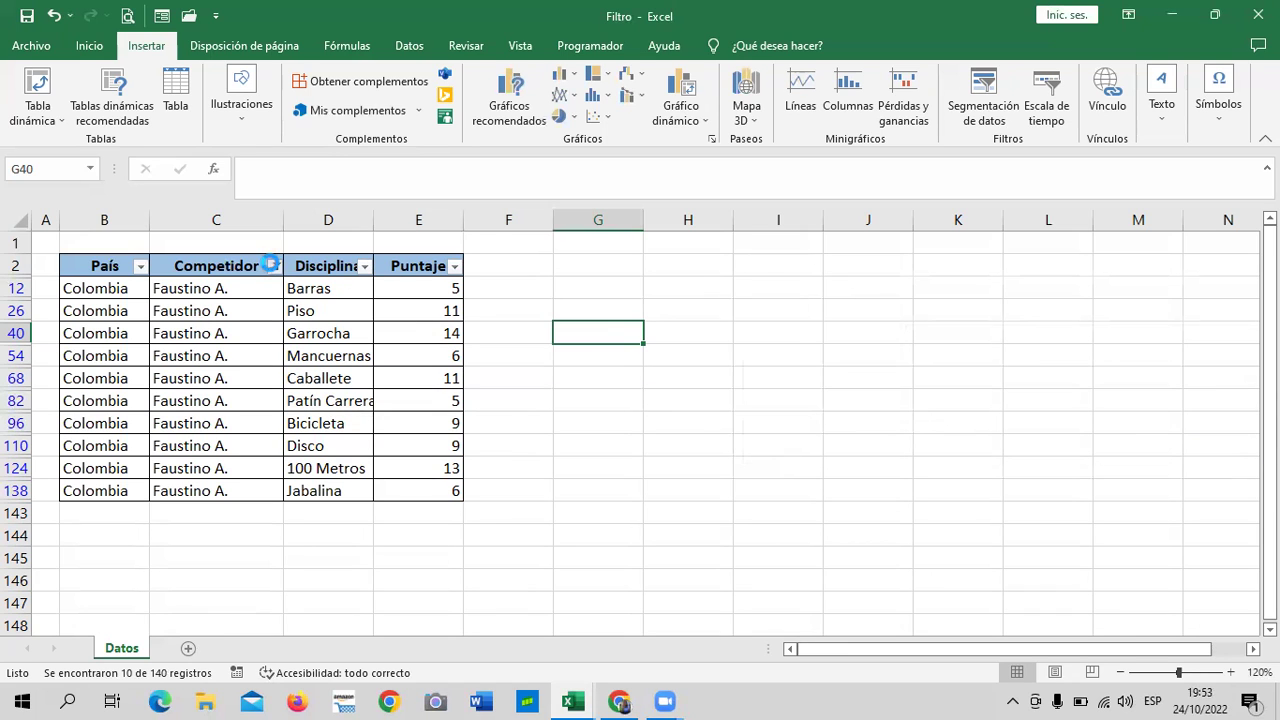
click(270, 264)
click(138, 474)
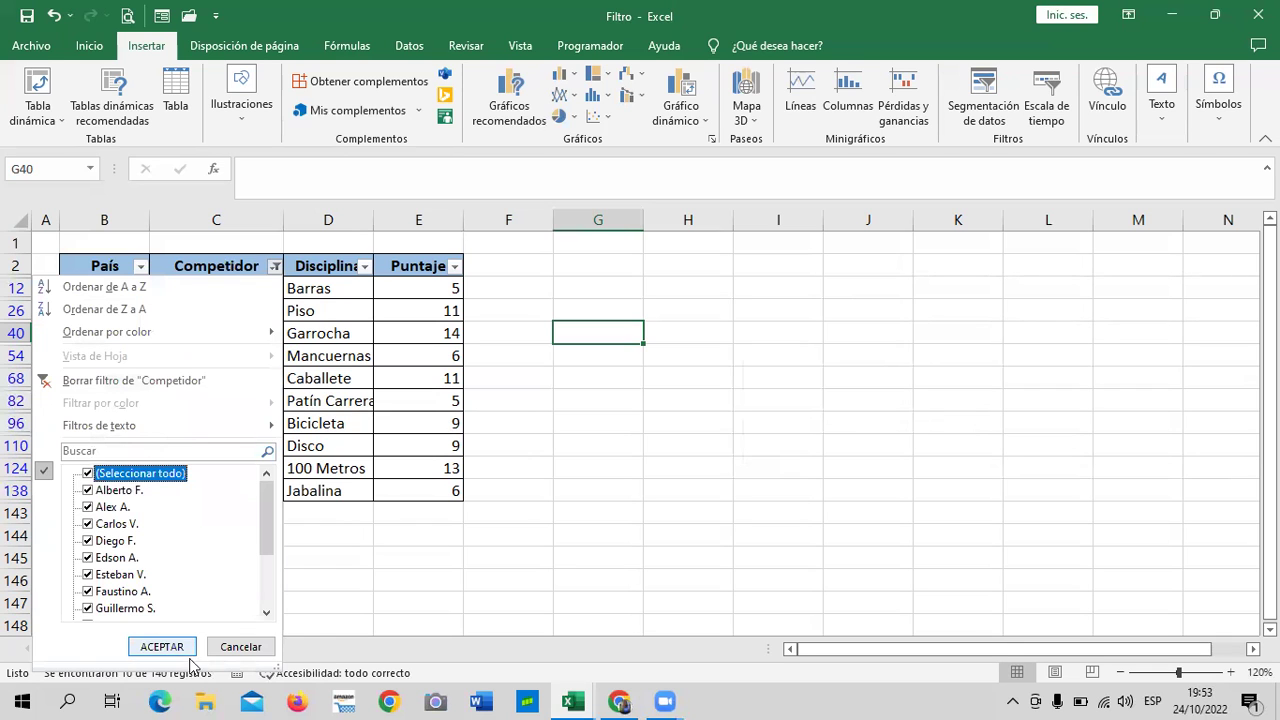
Apply the all-competitors selection so every row shows again.
click(162, 647)
scroll(214, 518, down, 4)
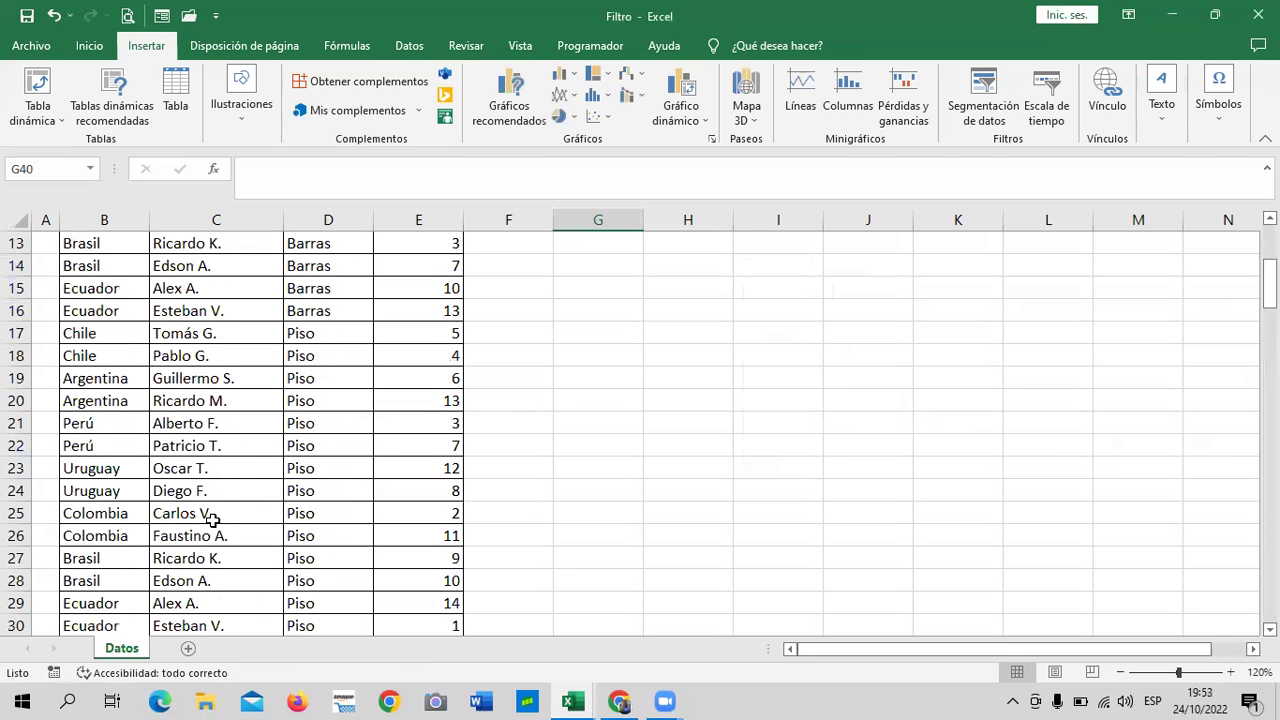
scroll(205, 418, up, 4)
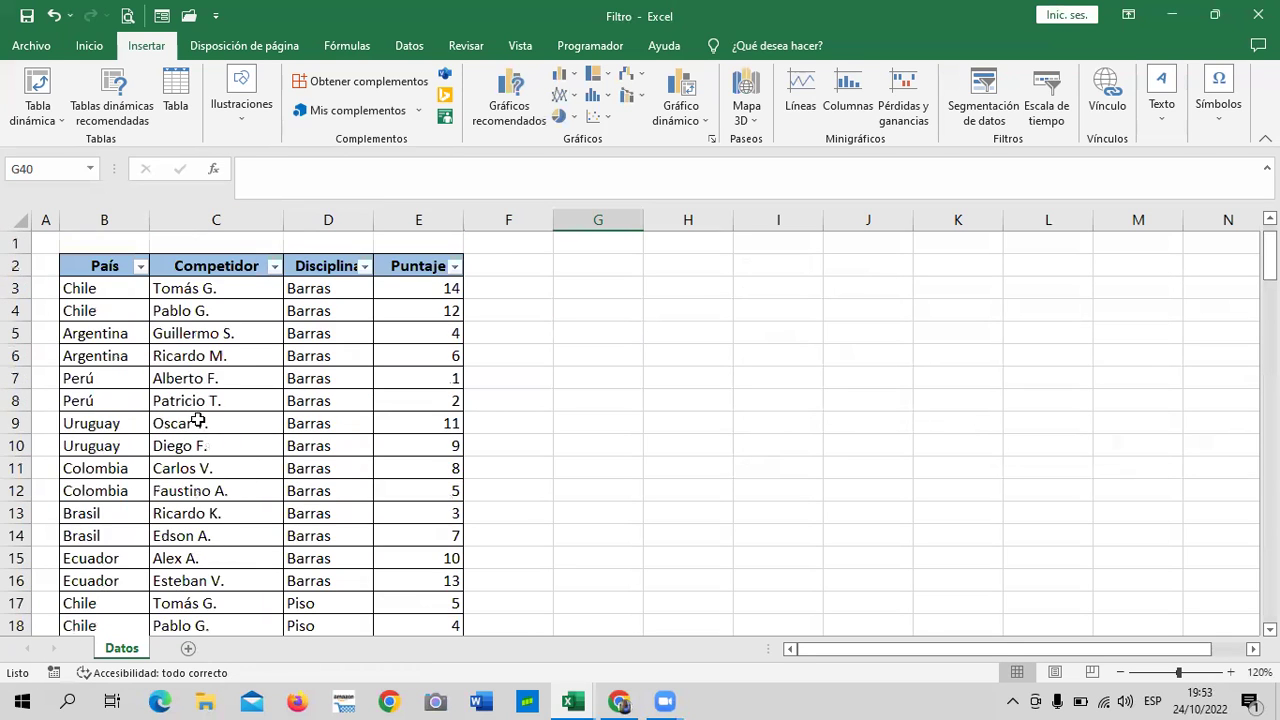
click(274, 265)
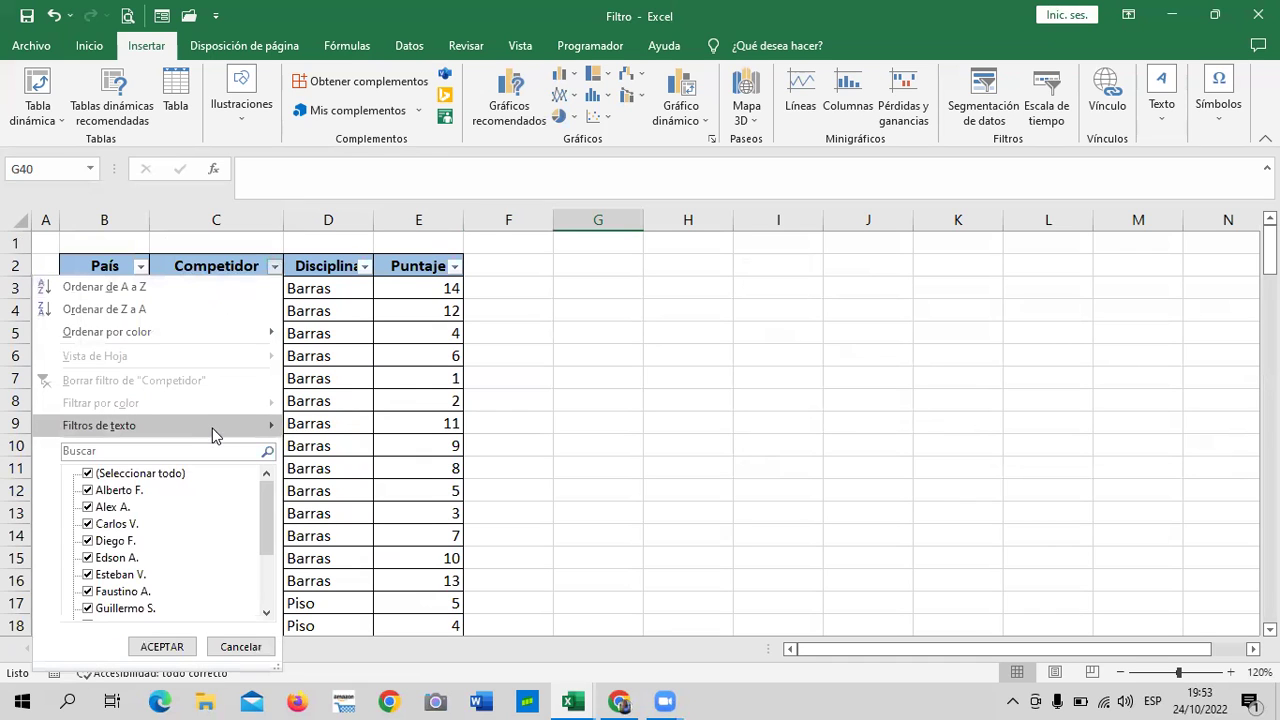
mouse_move(228, 428)
click(400, 476)
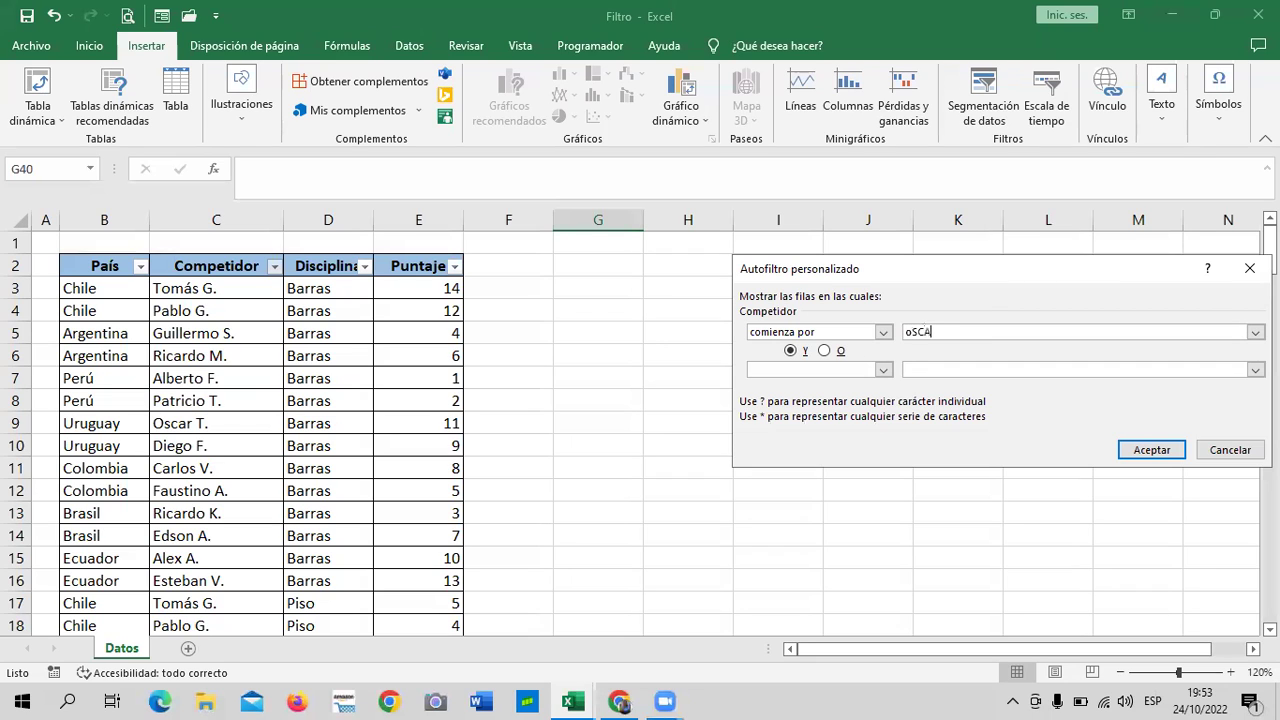
key(Caps_Lock)
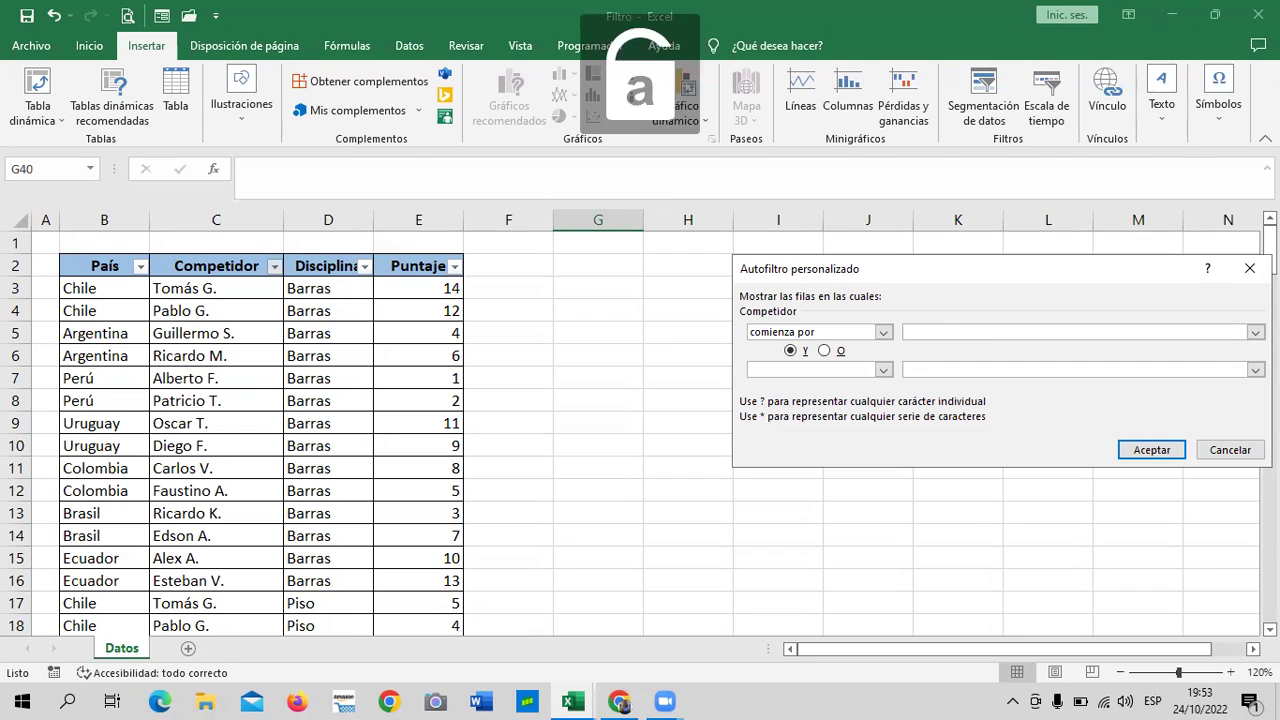
text(Oscar)
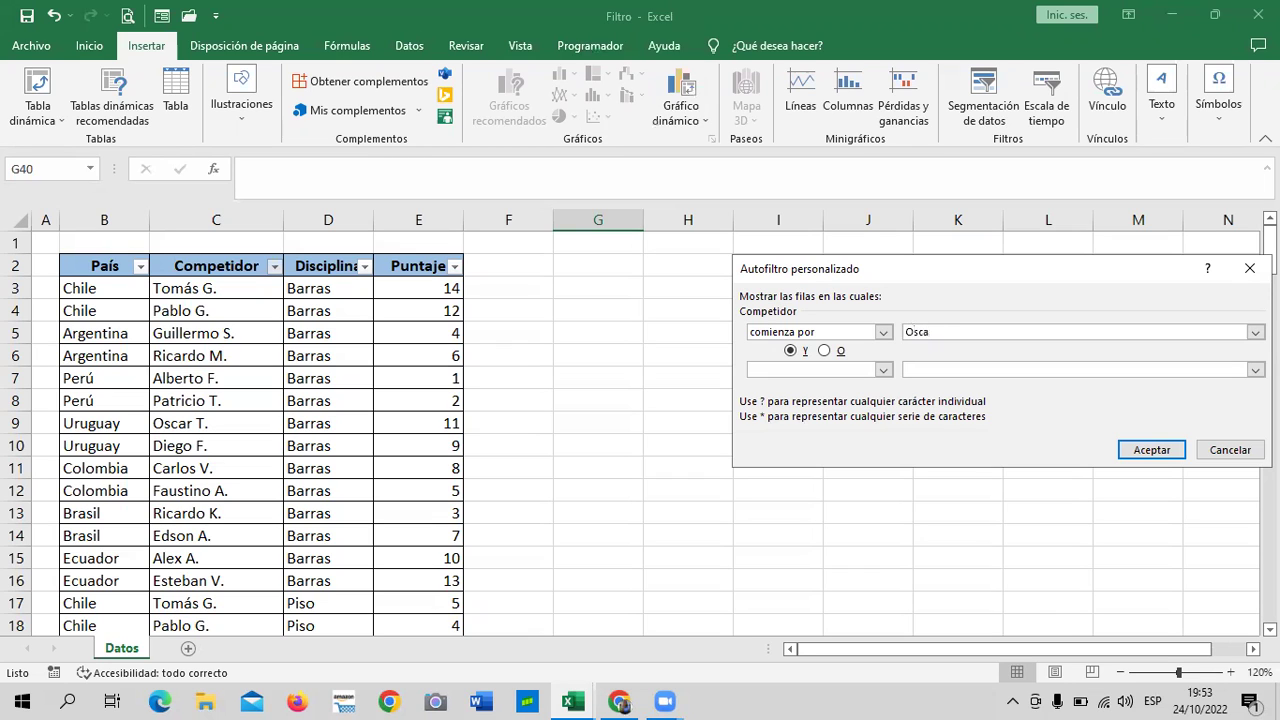
click(1149, 450)
click(212, 483)
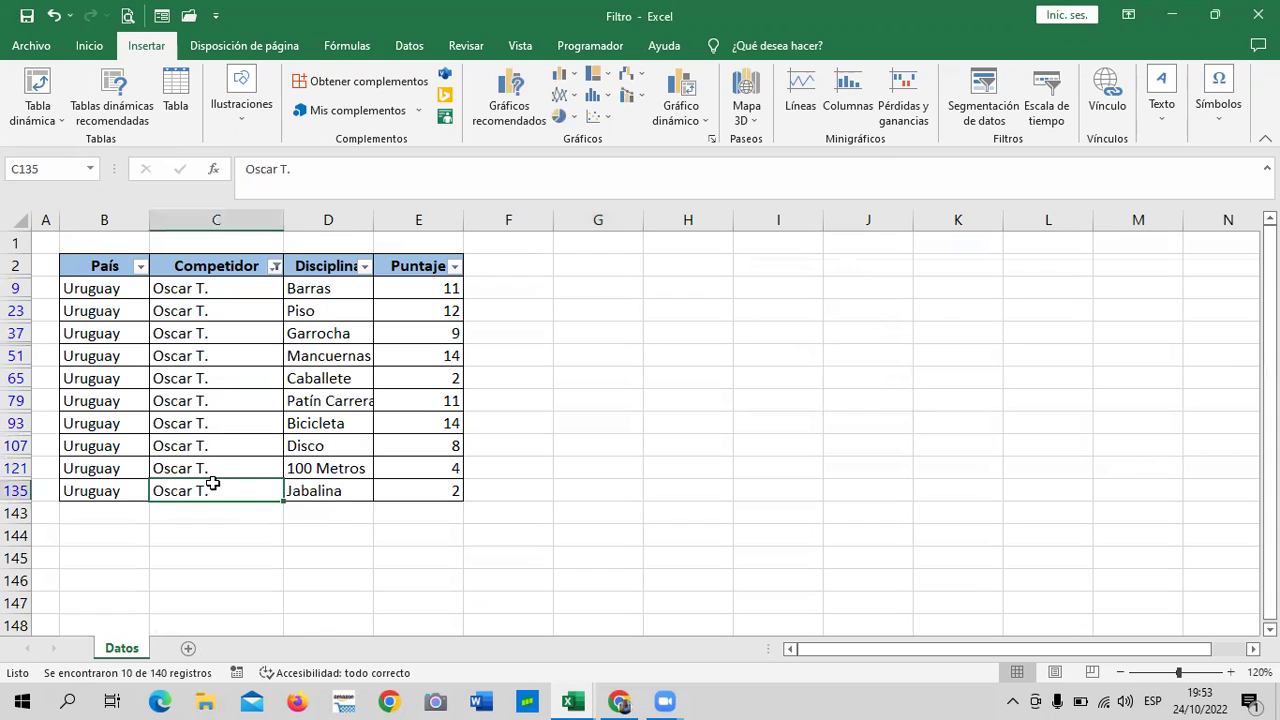
click(238, 290)
click(210, 486)
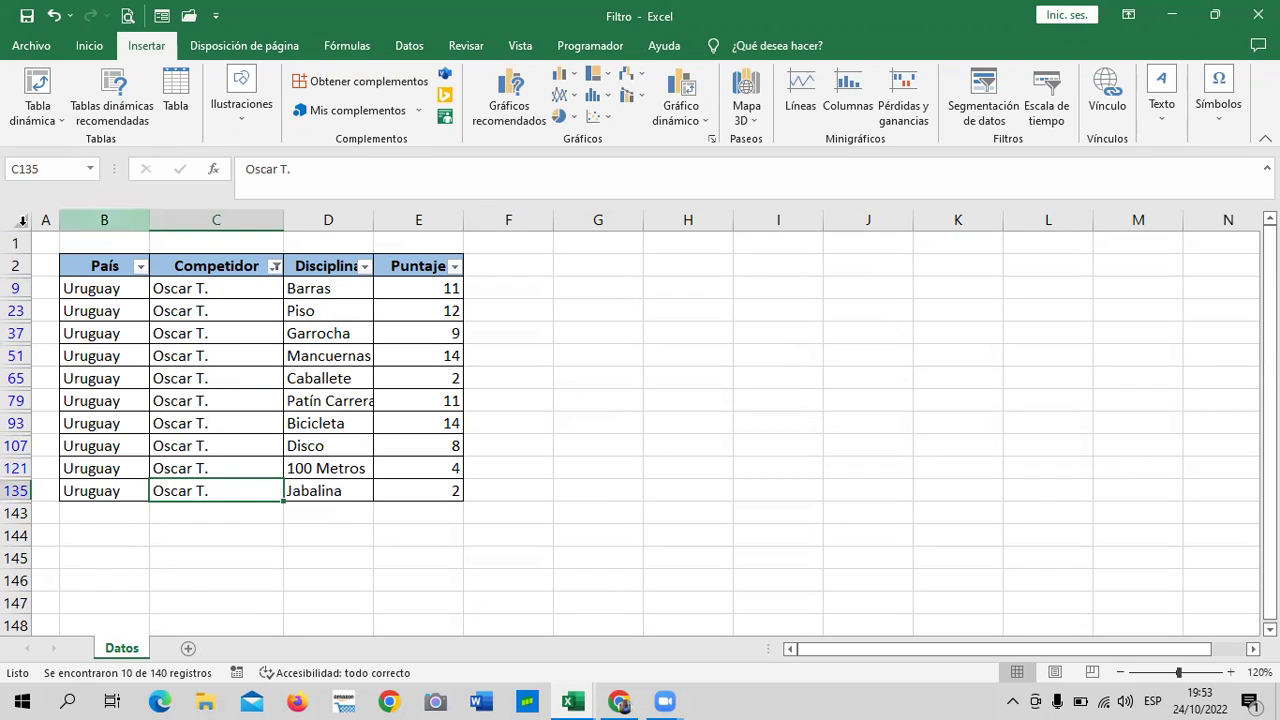
Clear the begins-with Oscar filter from Competidor so every country's competitors show.
click(275, 266)
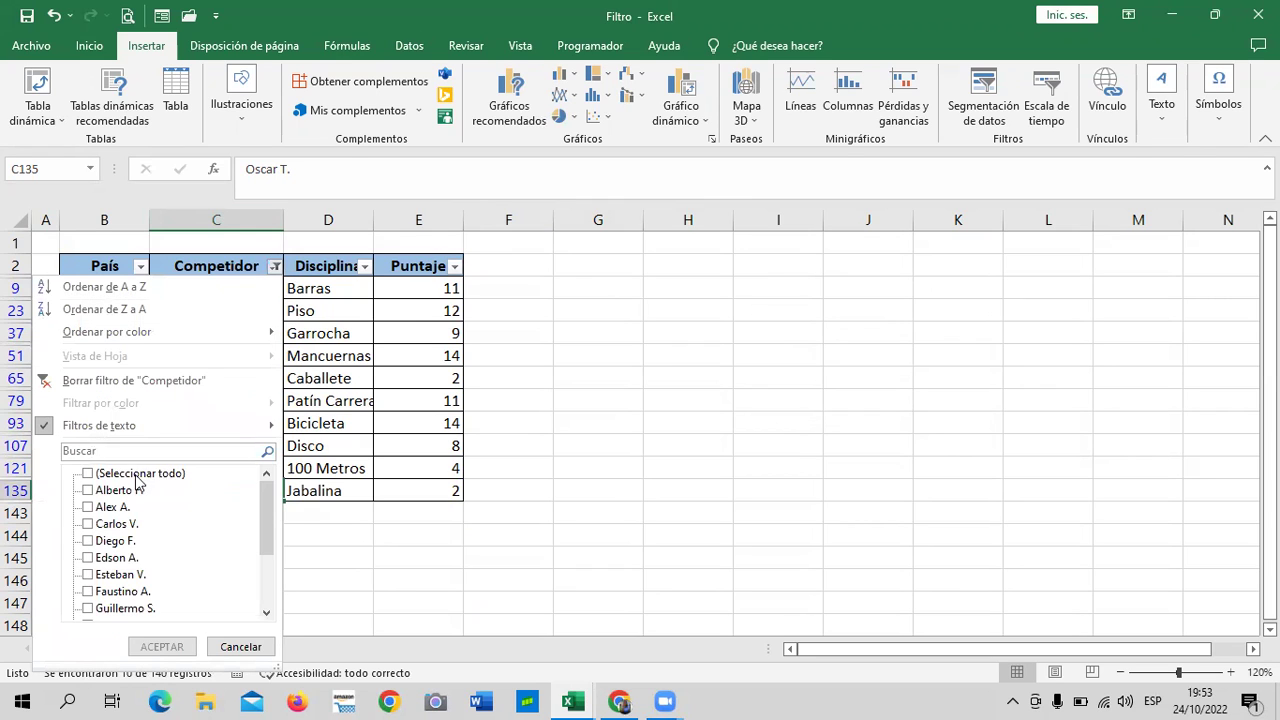
mouse_move(265, 516)
mouse_down()
mouse_move(270, 577)
mouse_move(278, 500)
mouse_move(272, 575)
mouse_up()
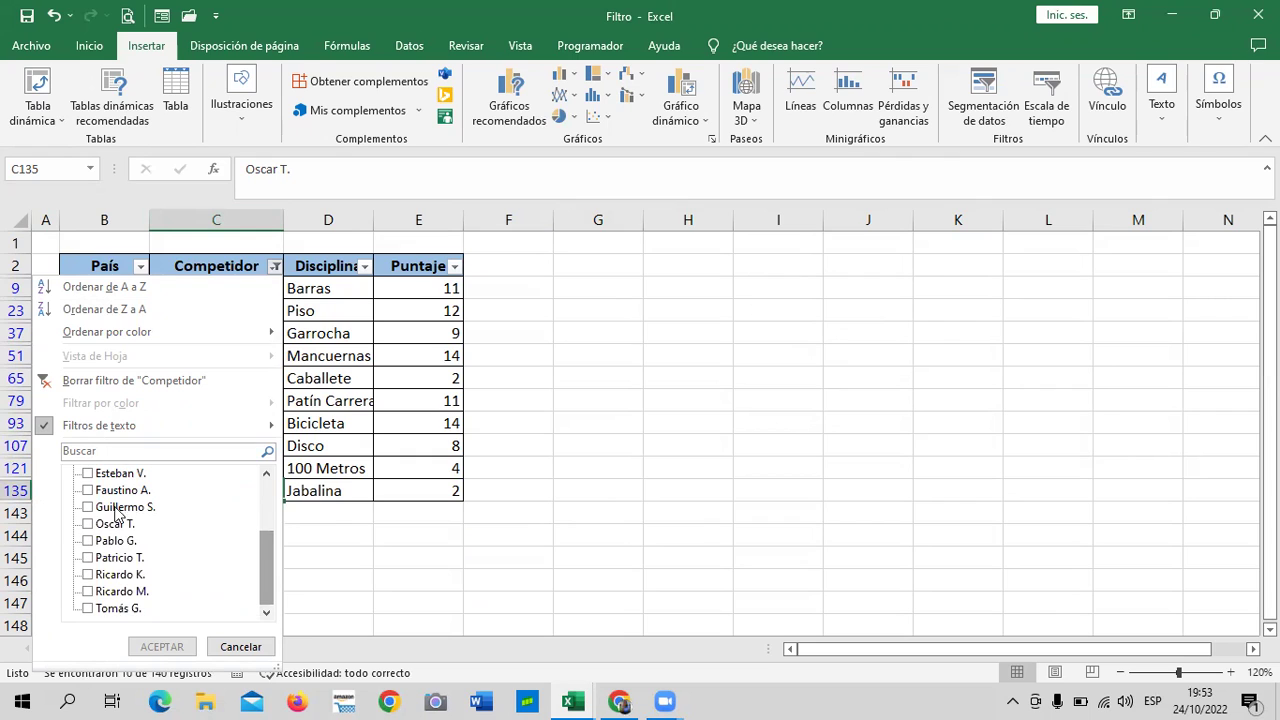
drag(270, 580, 266, 492)
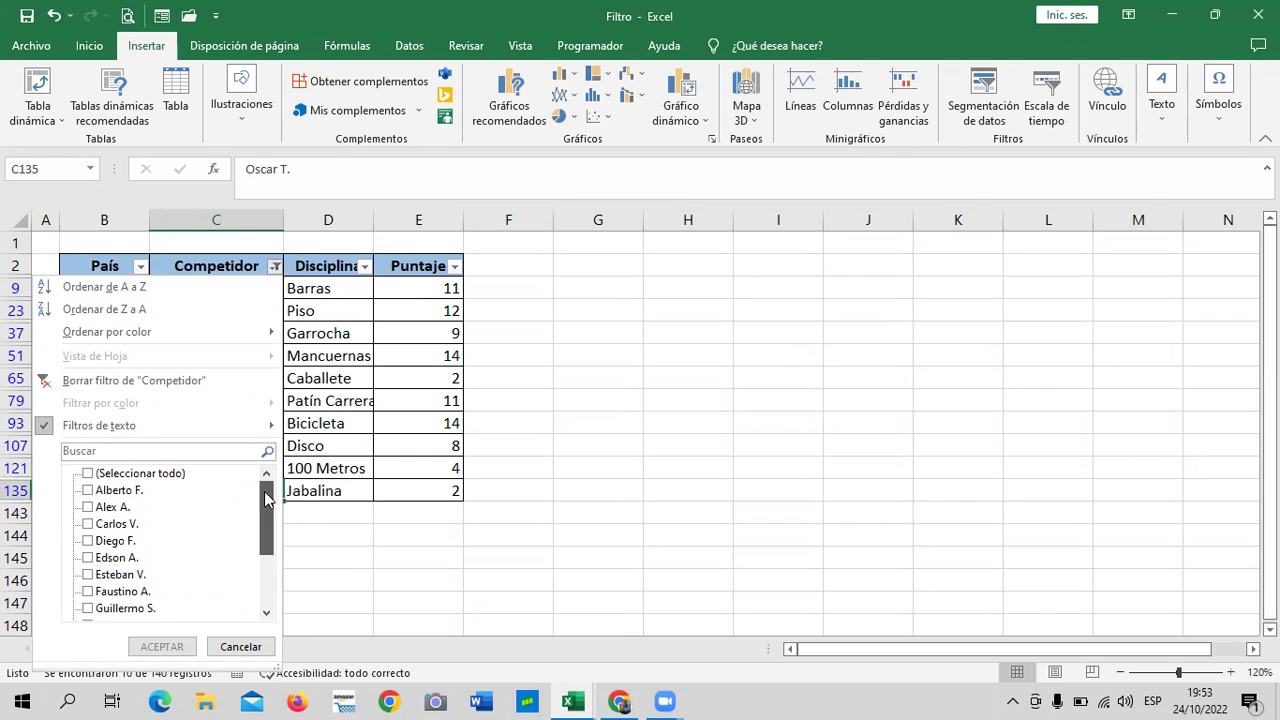
click(95, 477)
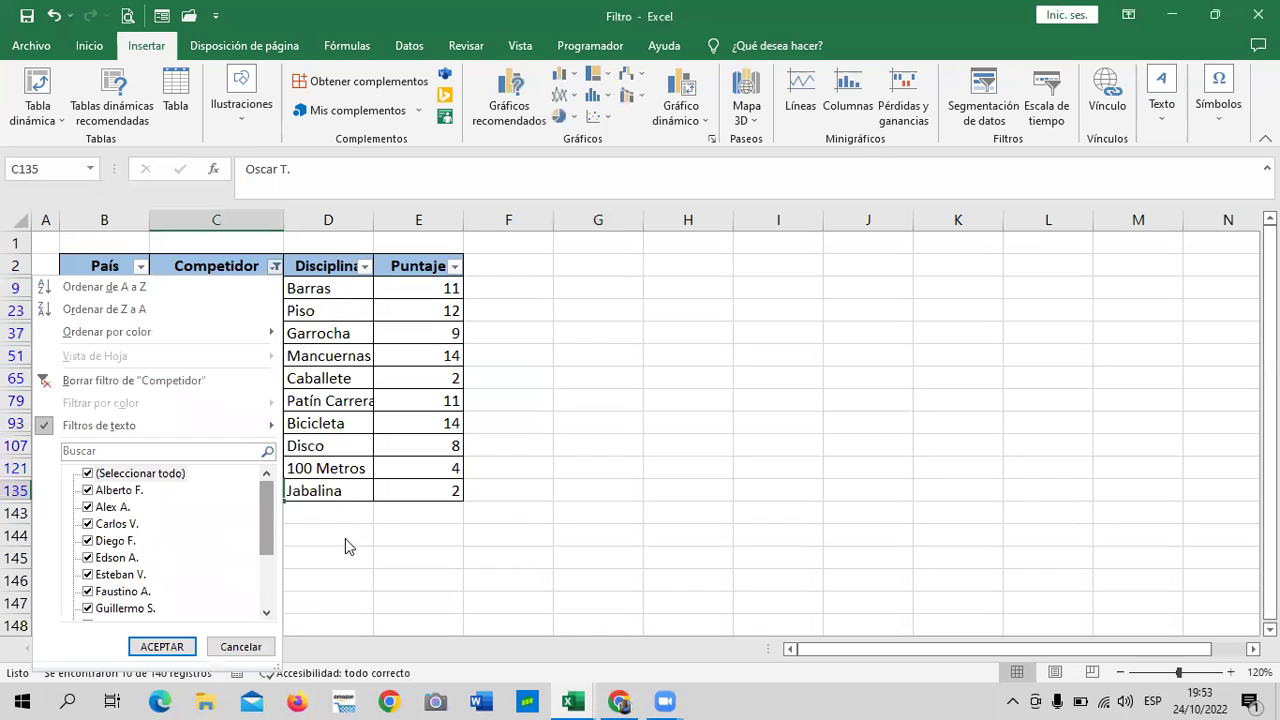
mouse_move(237, 428)
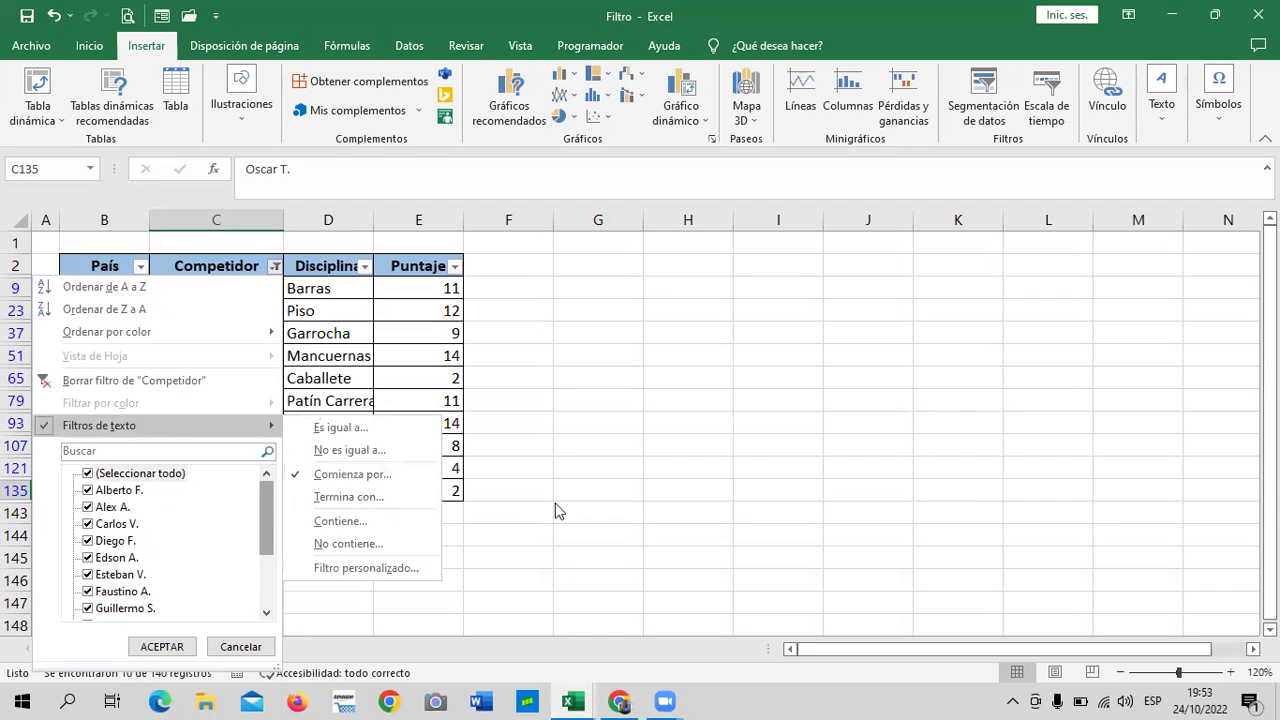
click(204, 380)
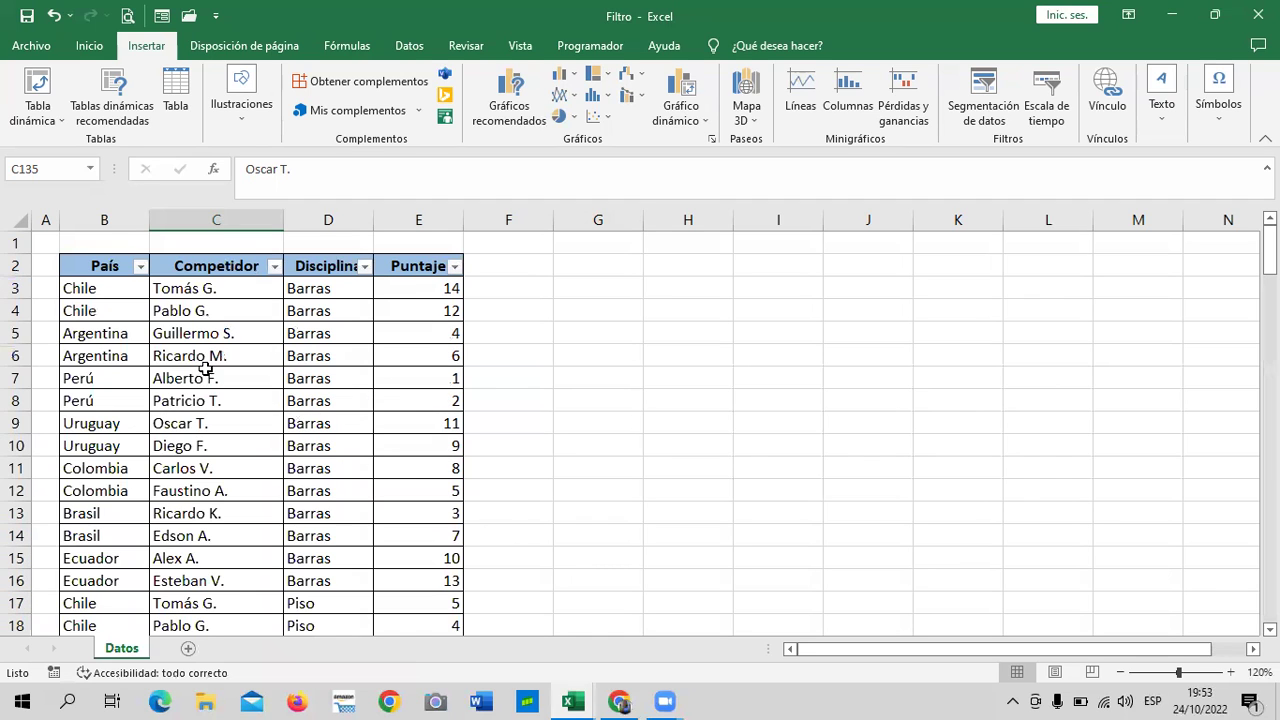
click(364, 266)
mouse_move(357, 536)
mouse_down()
mouse_move(357, 586)
mouse_move(356, 515)
mouse_up()
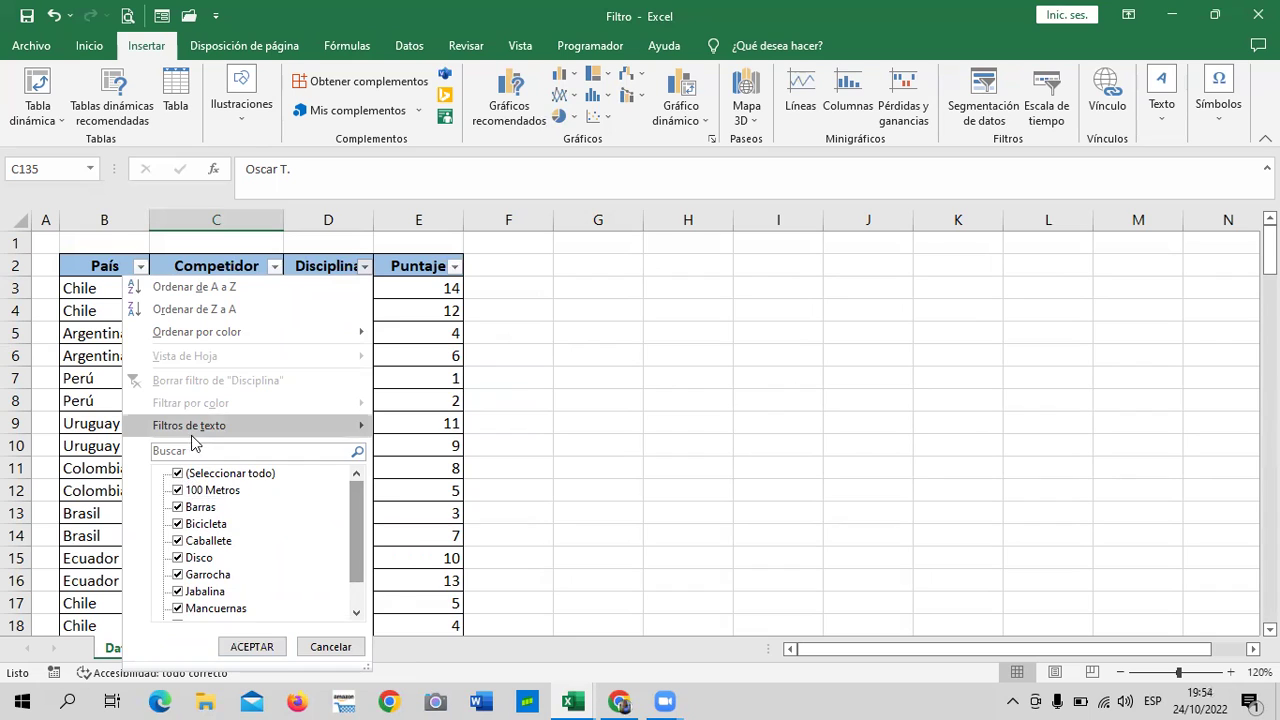
click(178, 473)
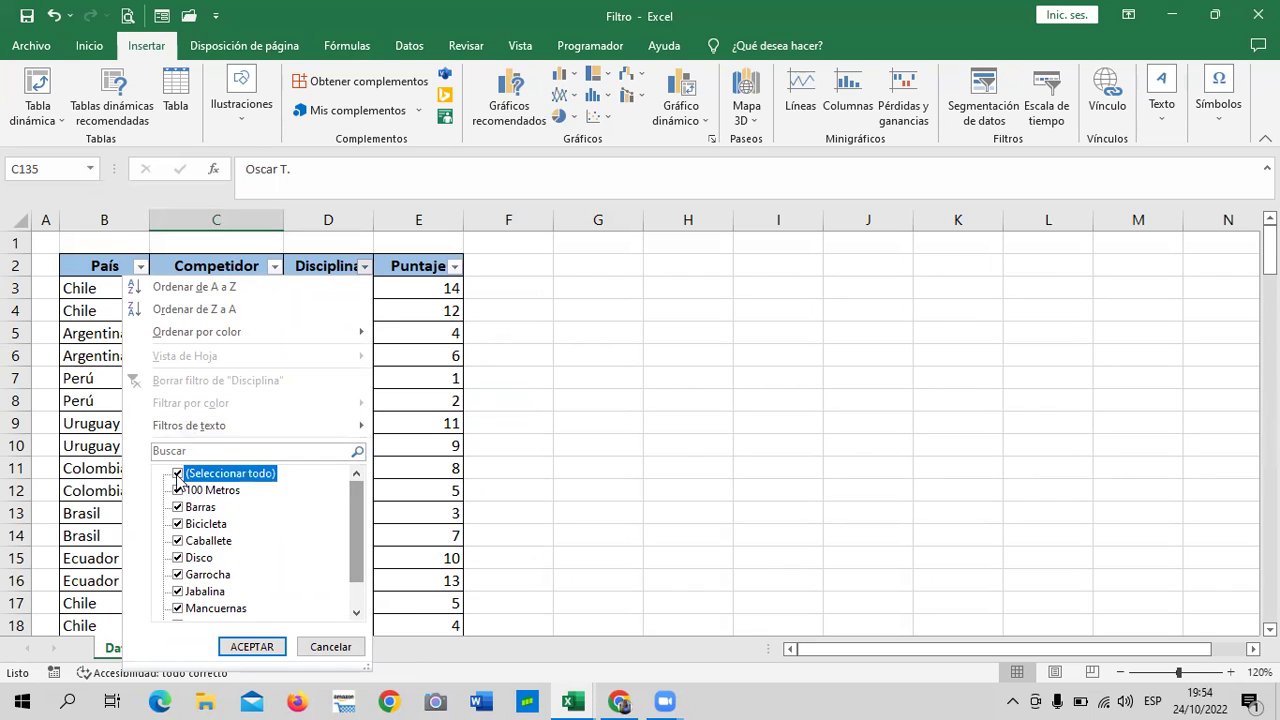
click(180, 592)
click(250, 647)
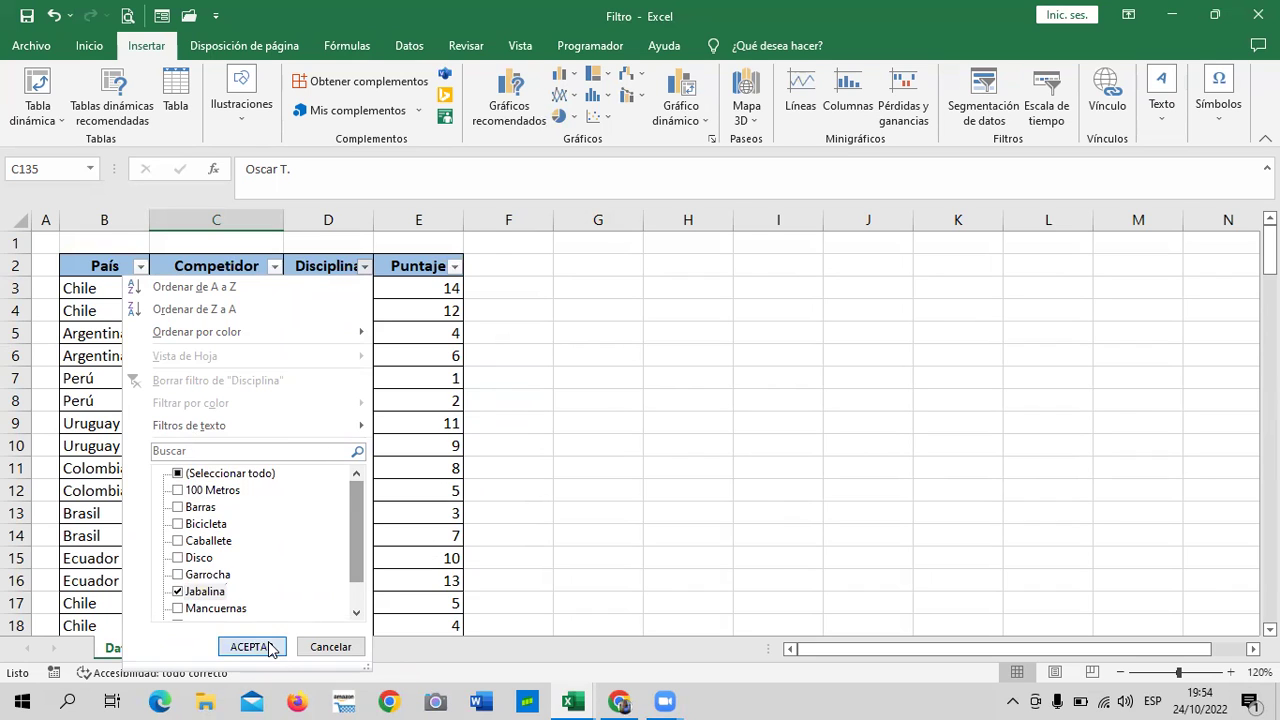
click(637, 418)
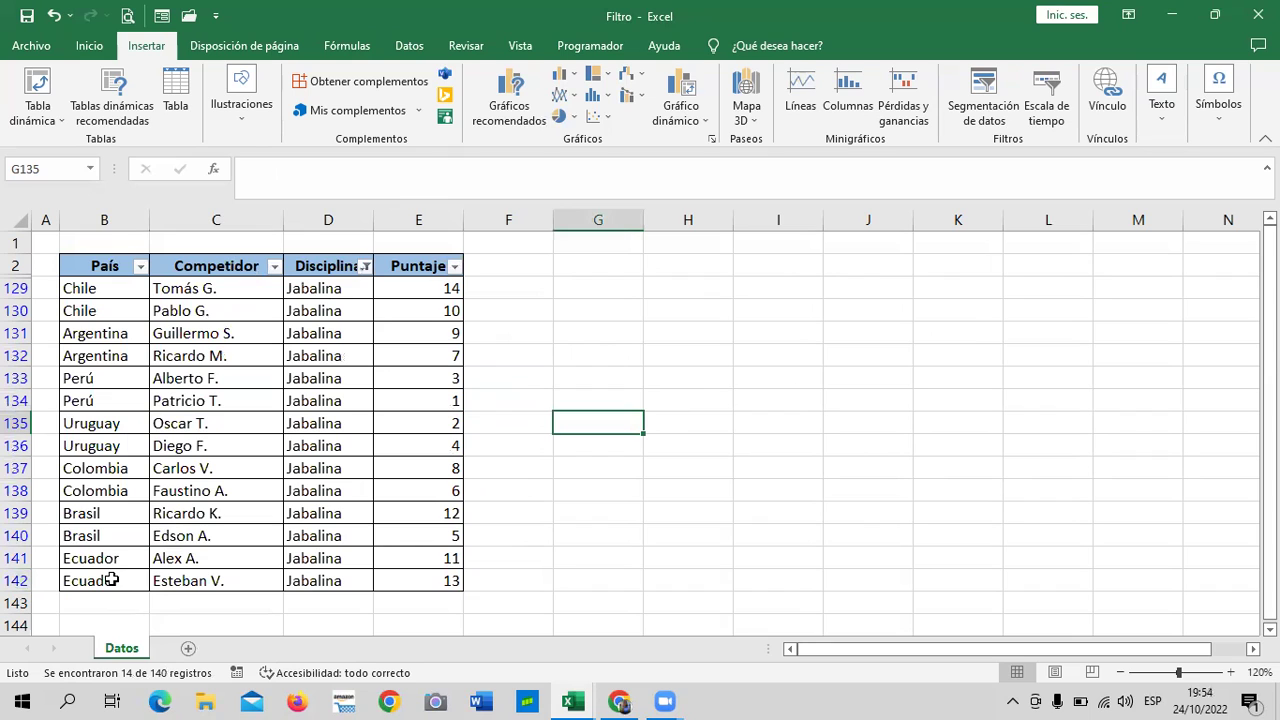
click(80, 579)
click(85, 534)
click(92, 486)
click(92, 445)
click(90, 400)
click(92, 335)
click(95, 306)
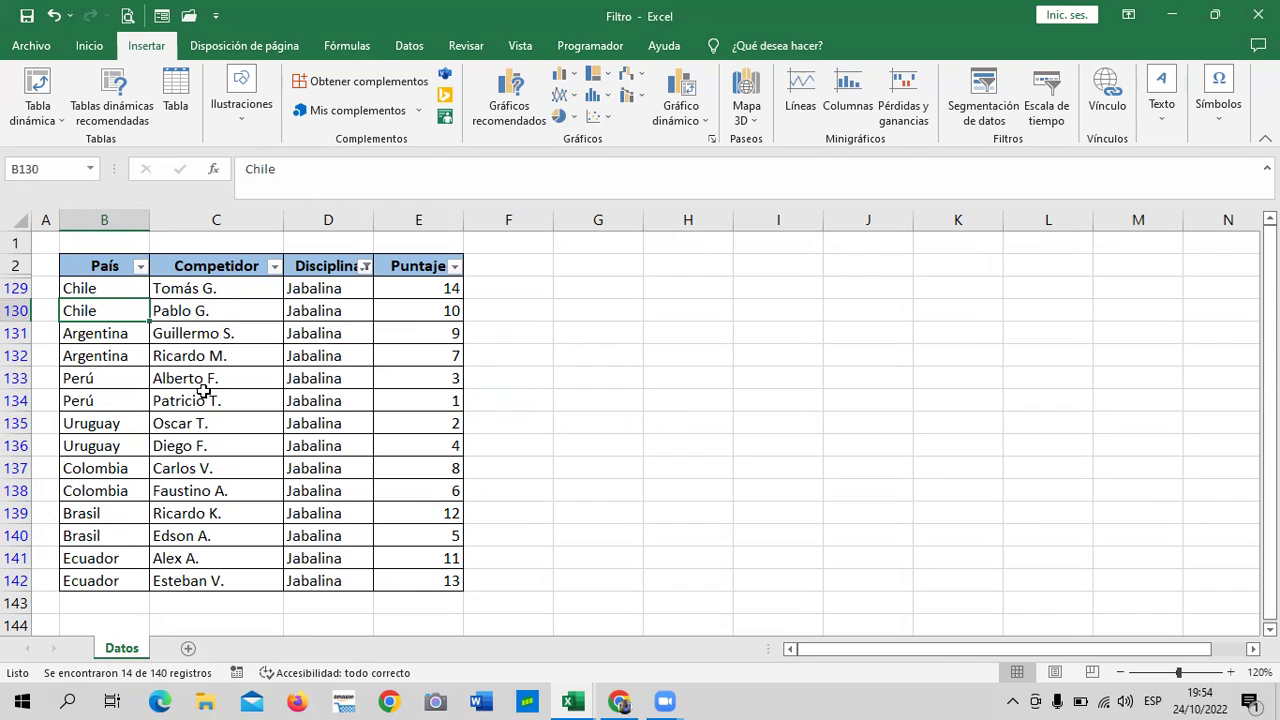
click(366, 266)
click(241, 475)
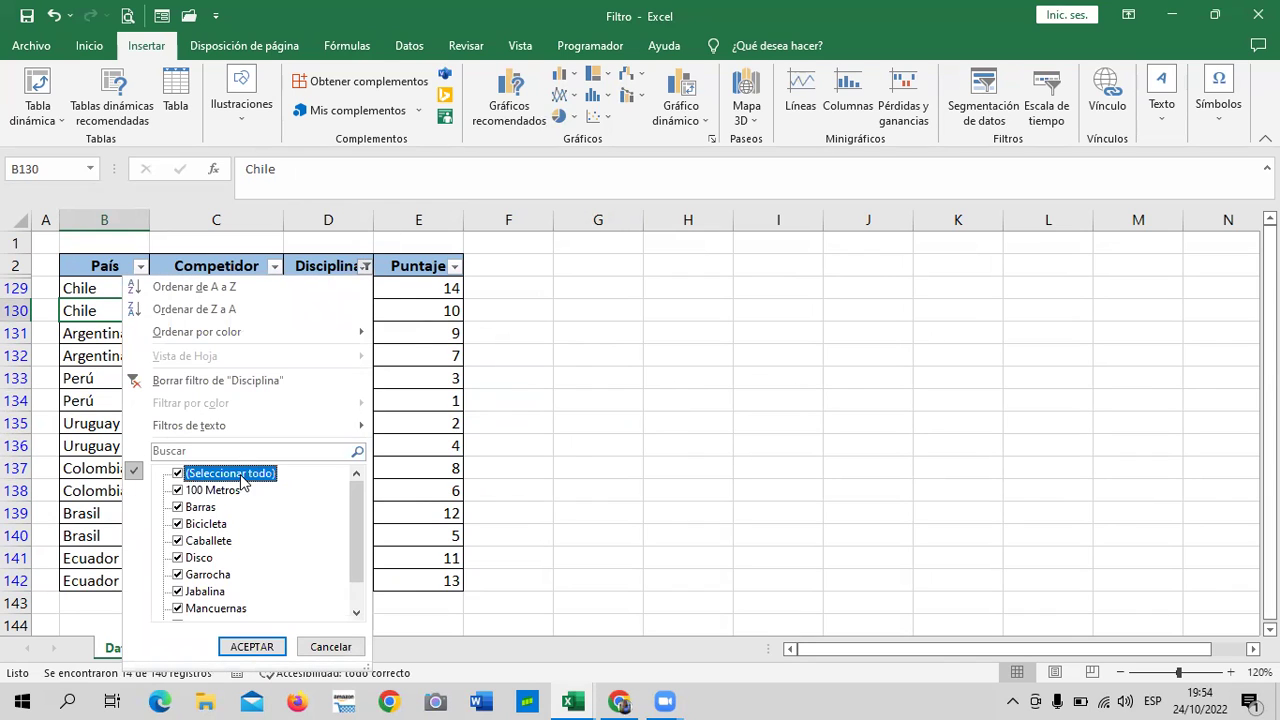
click(251, 647)
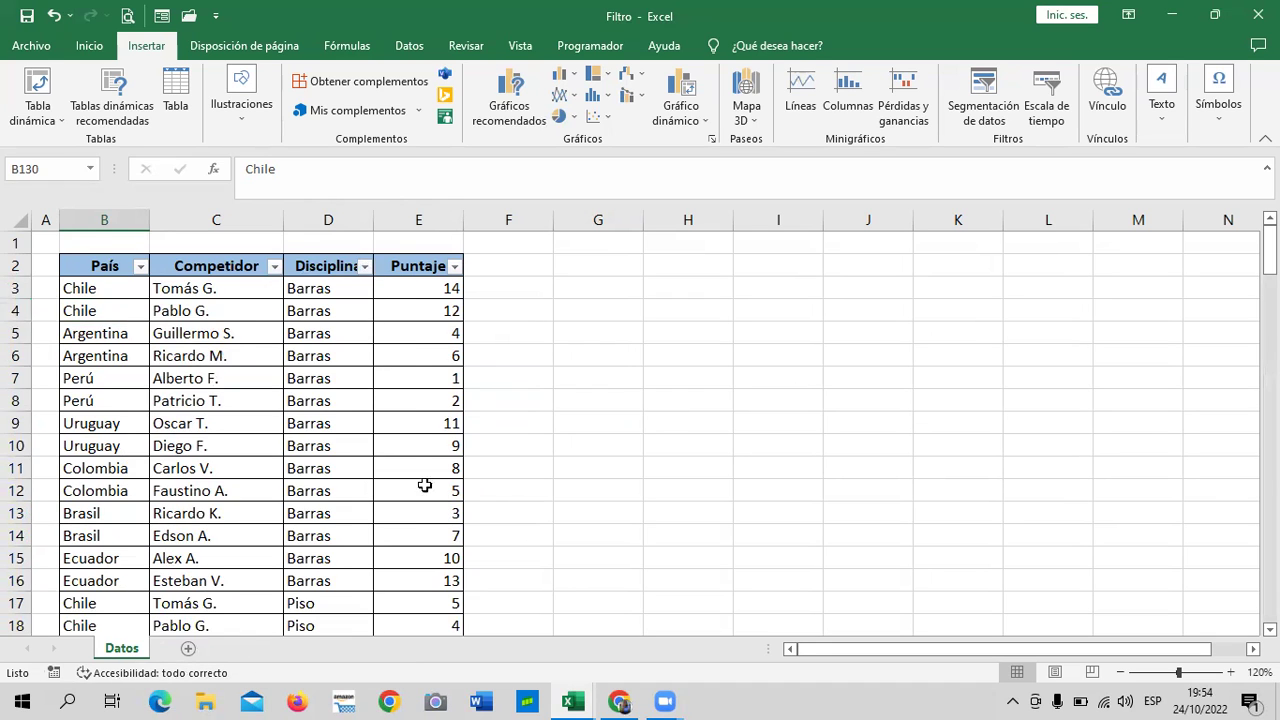
Apply a Diez mejores filter on Puntaje keeping the top 10 items.
scroll(417, 492, down, 8)
scroll(414, 497, up, 12)
click(453, 266)
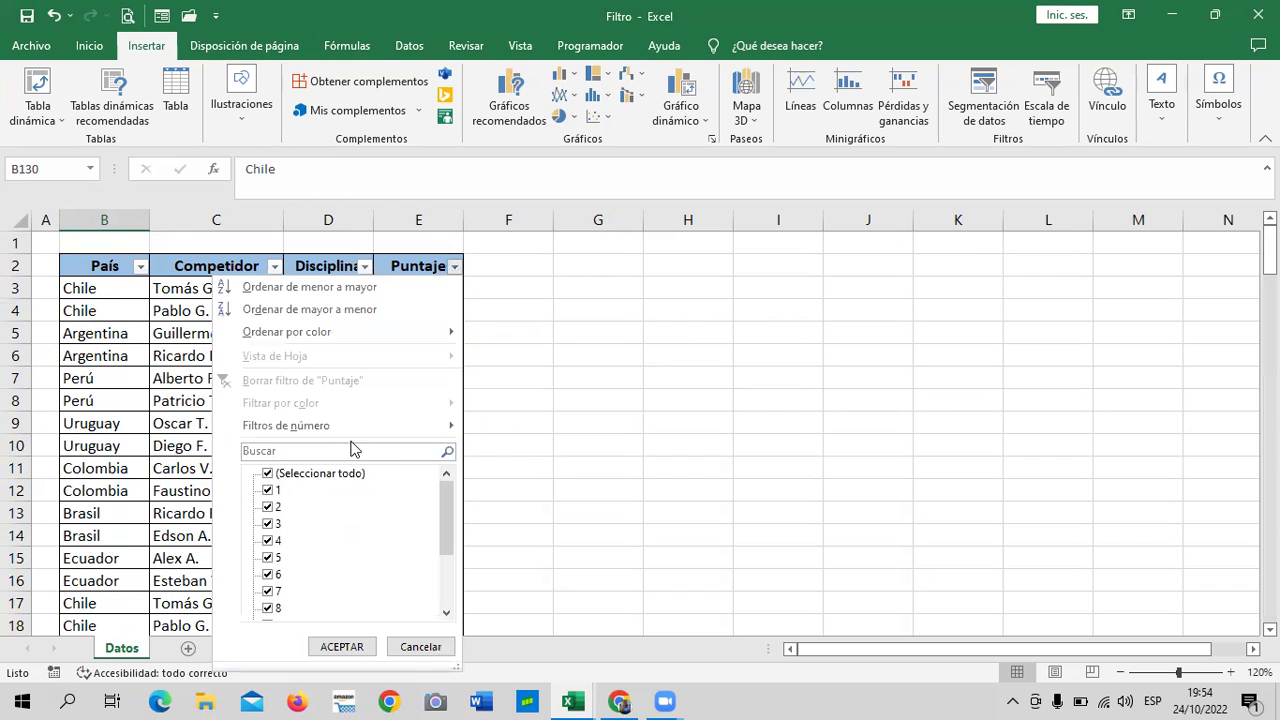
mouse_move(405, 430)
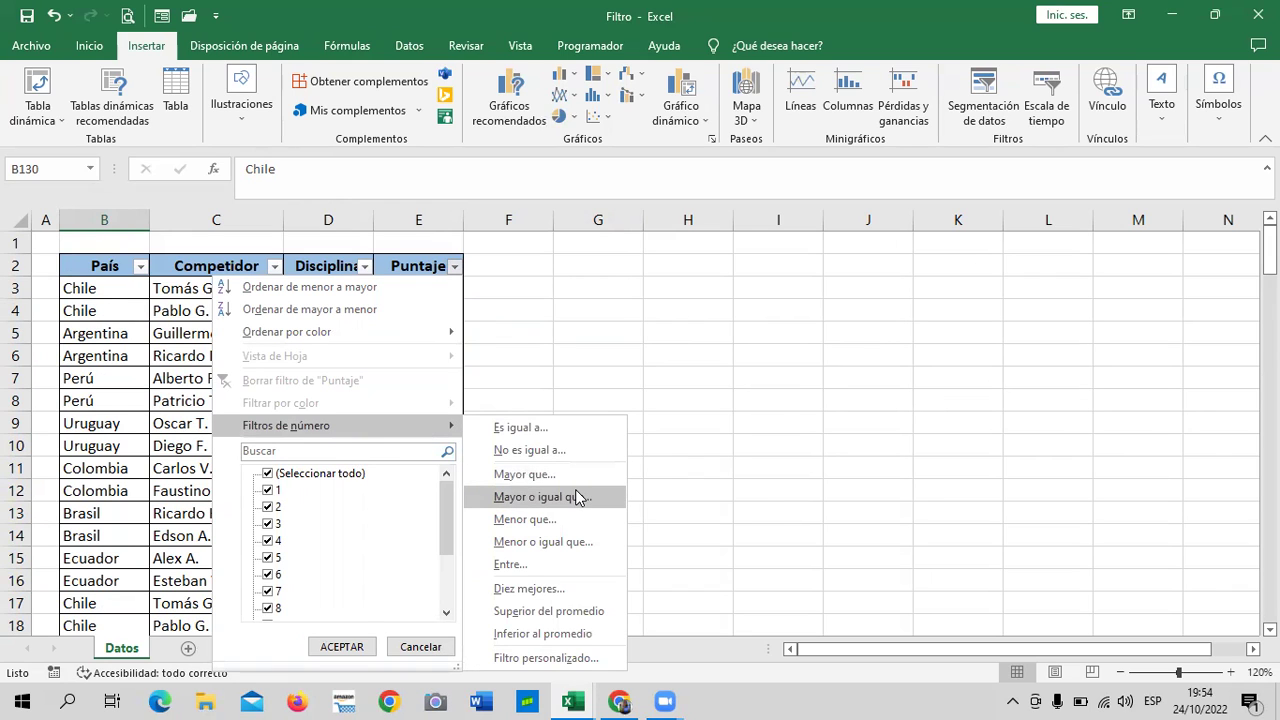
click(572, 589)
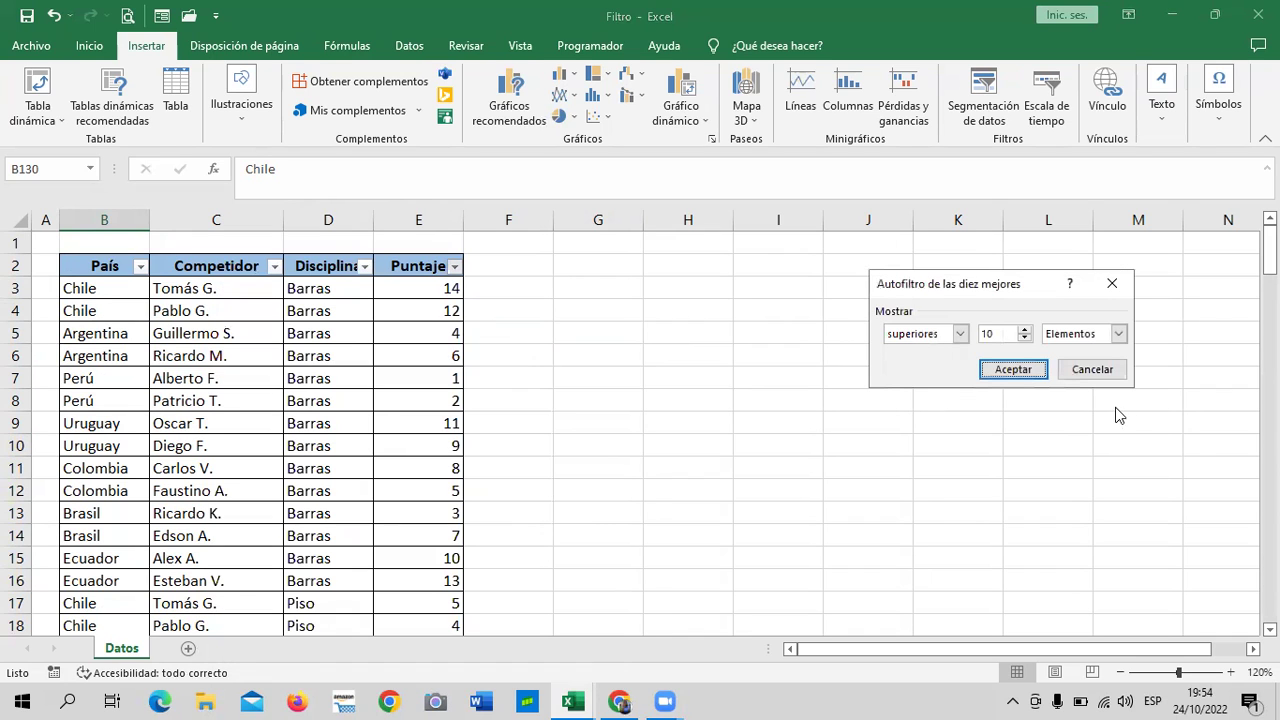
click(1027, 371)
click(815, 421)
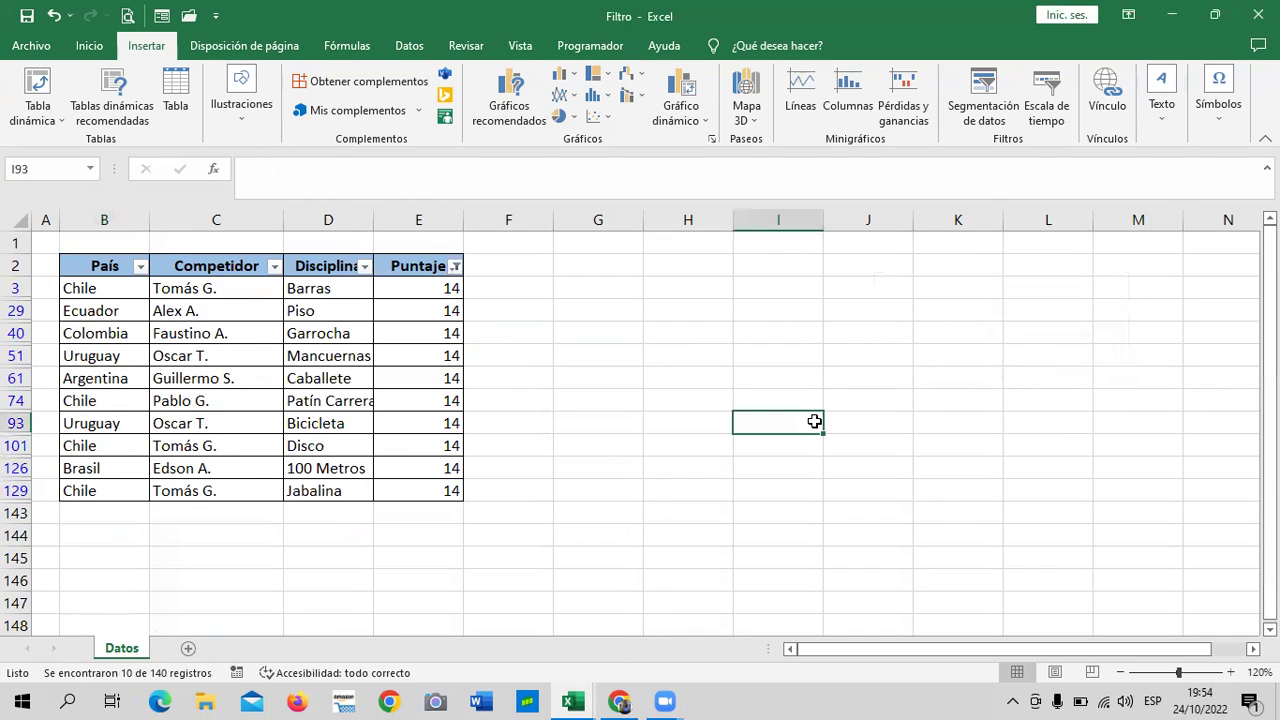
Point out each of the ten remaining Puntaje scores of 14.
click(426, 489)
click(423, 467)
click(416, 445)
click(413, 423)
click(404, 396)
click(402, 378)
click(400, 356)
click(395, 330)
click(397, 305)
click(403, 281)
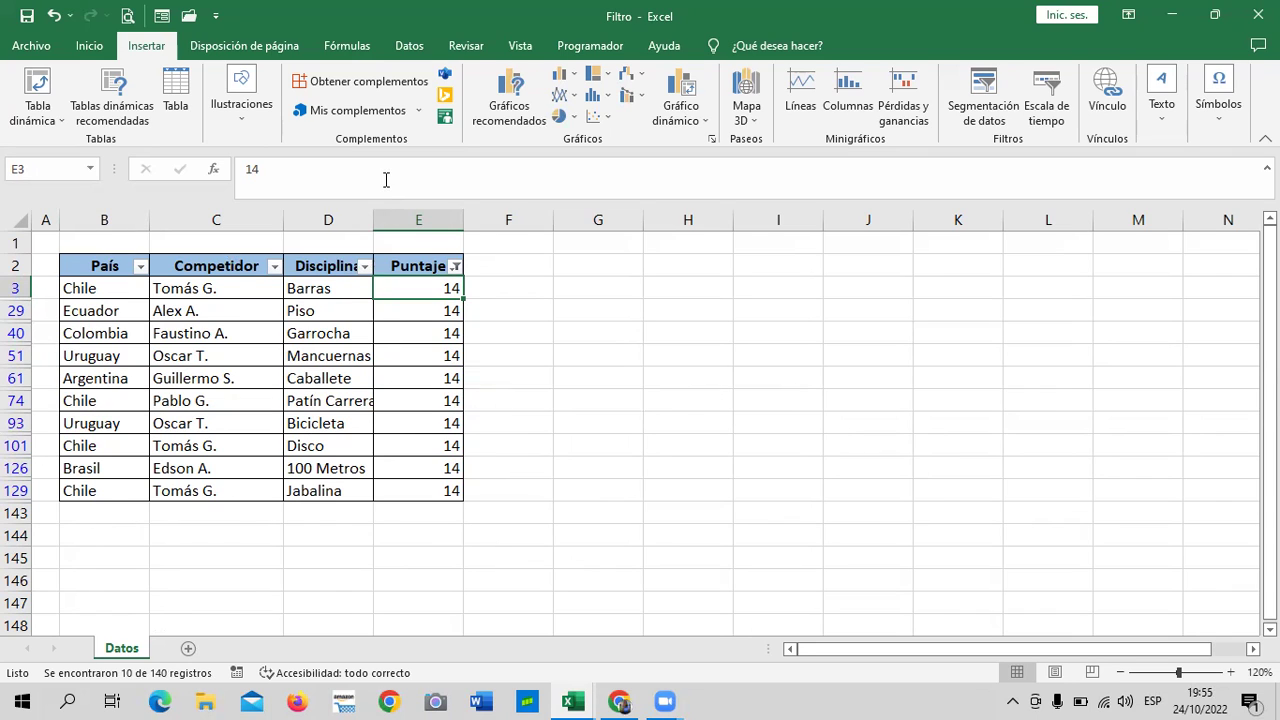
Widen the Disciplina column and switch the Puntaje filter to the bottom 10 (inferiores) scores.
drag(371, 213, 407, 213)
click(685, 398)
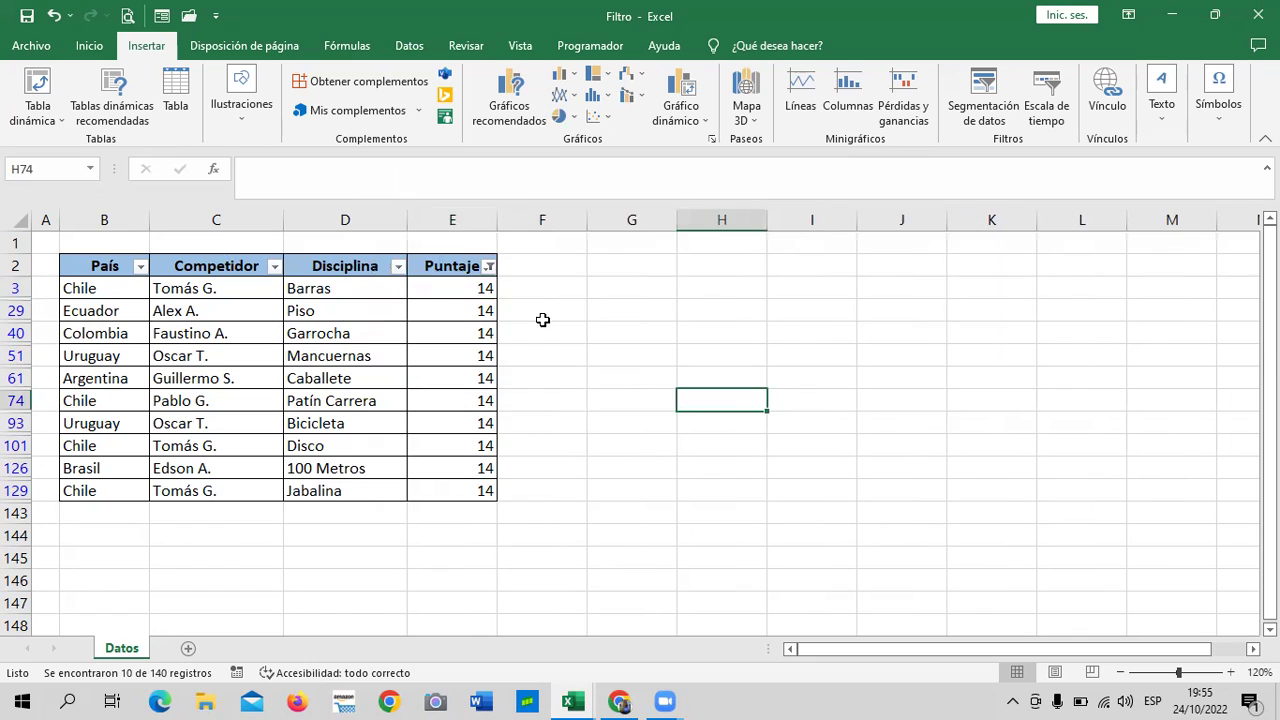
click(488, 268)
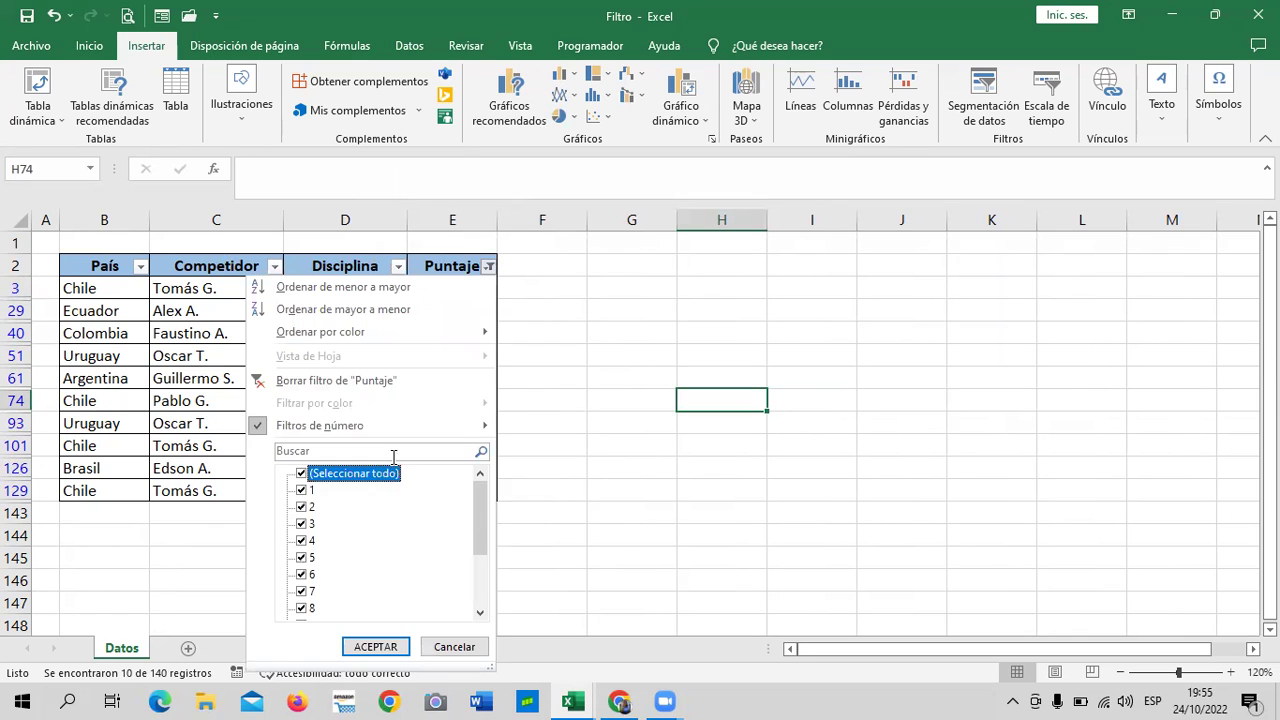
mouse_move(470, 433)
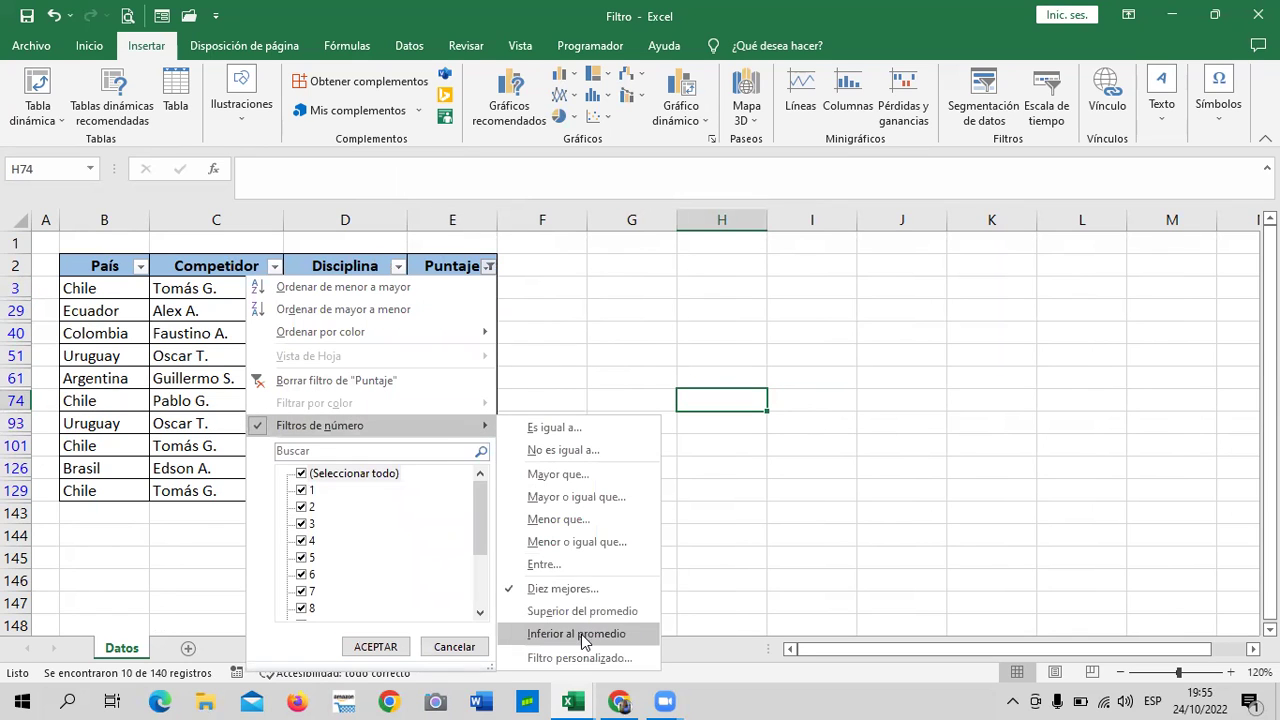
click(588, 590)
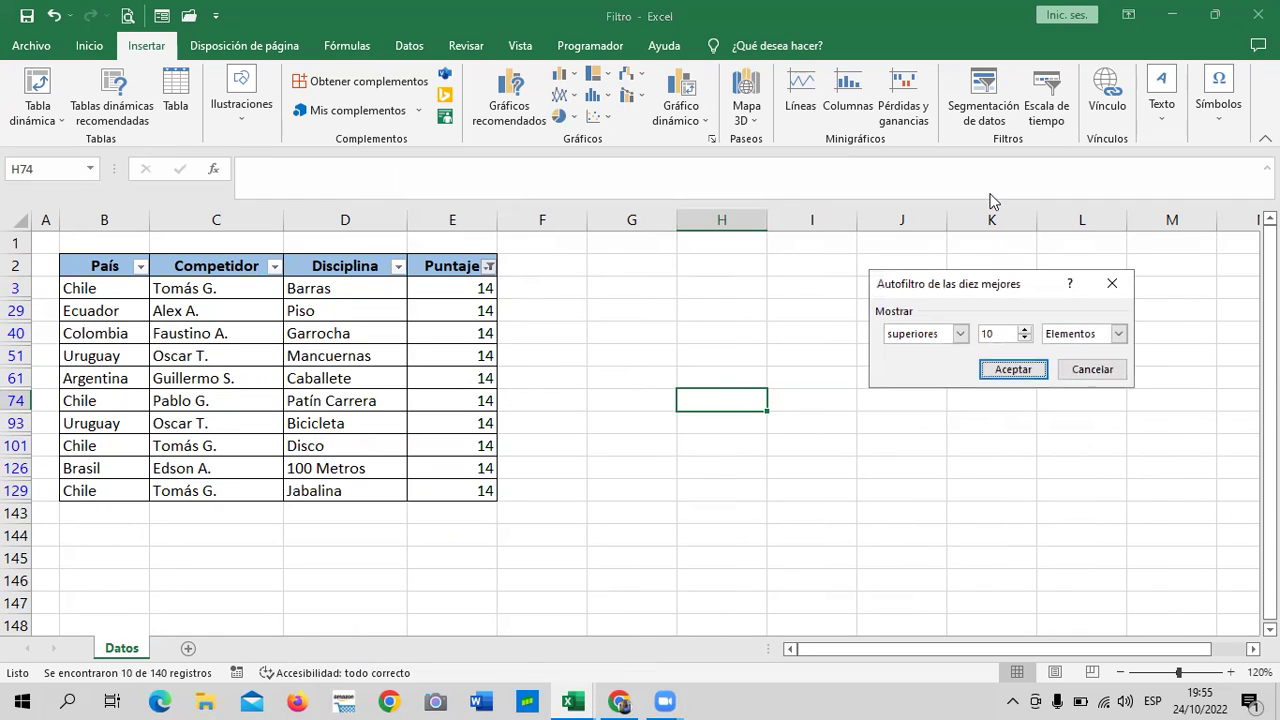
click(960, 334)
click(916, 362)
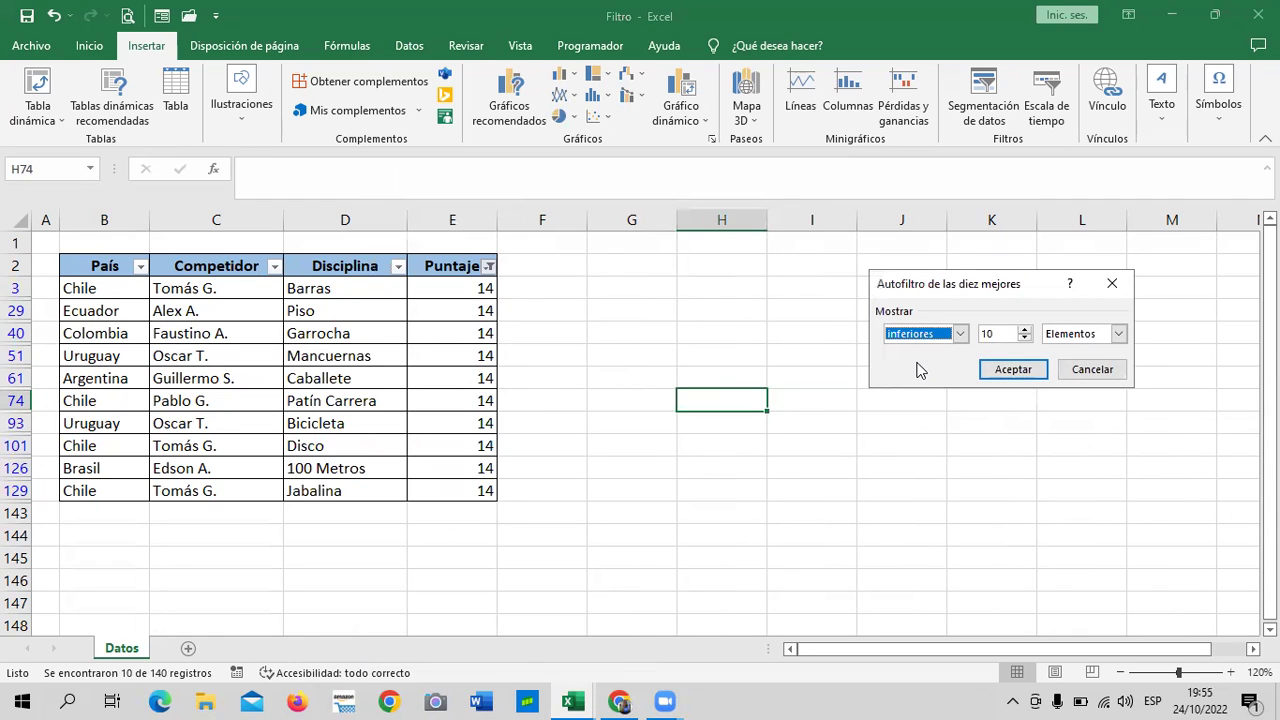
click(1013, 370)
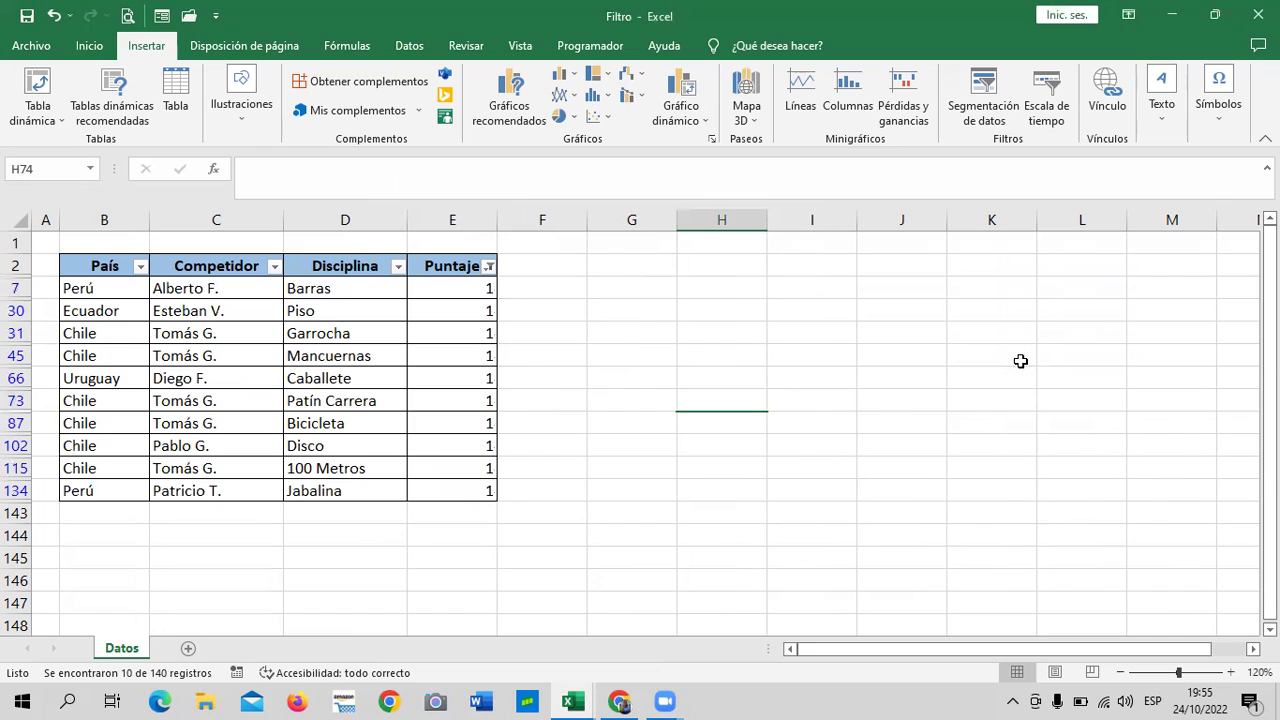
click(429, 296)
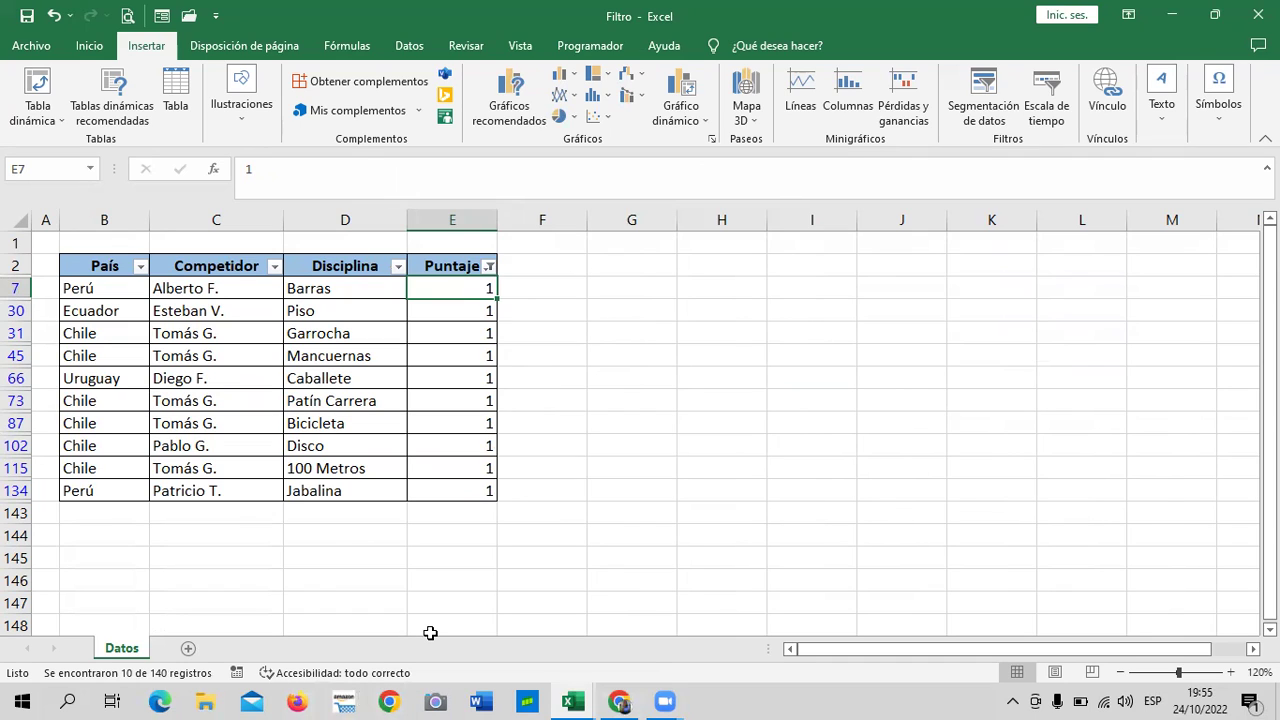
Clear the Puntaje filter by ticking (Seleccionar todo) so all scores show.
click(489, 266)
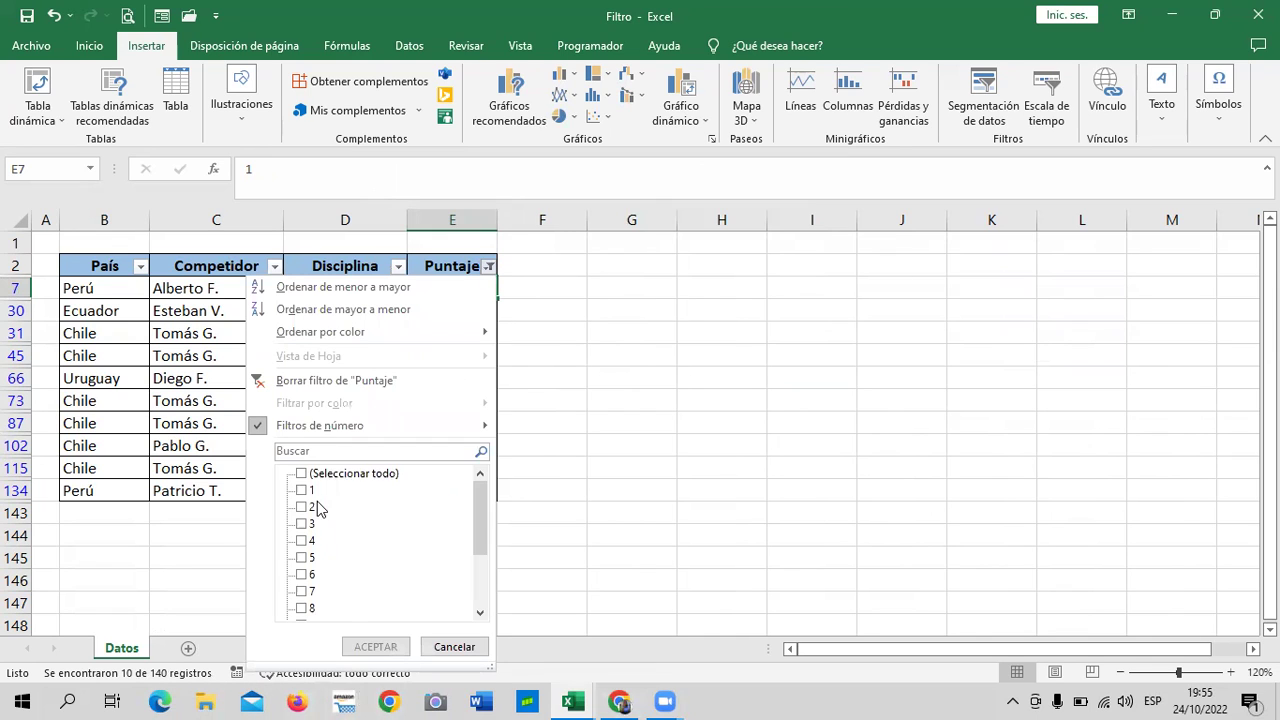
click(304, 474)
click(388, 646)
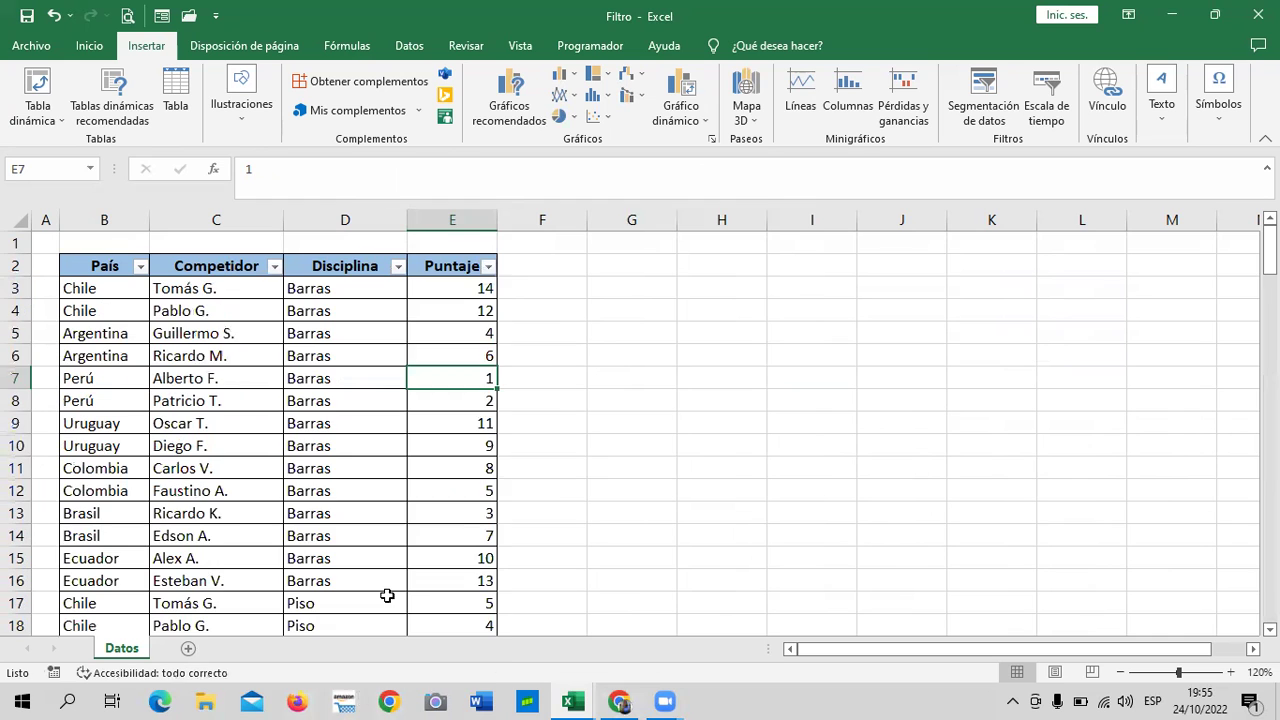
Check that all 140 competitor rows now appear, through row 142.
click(603, 440)
click(320, 376)
scroll(322, 378, down, 6)
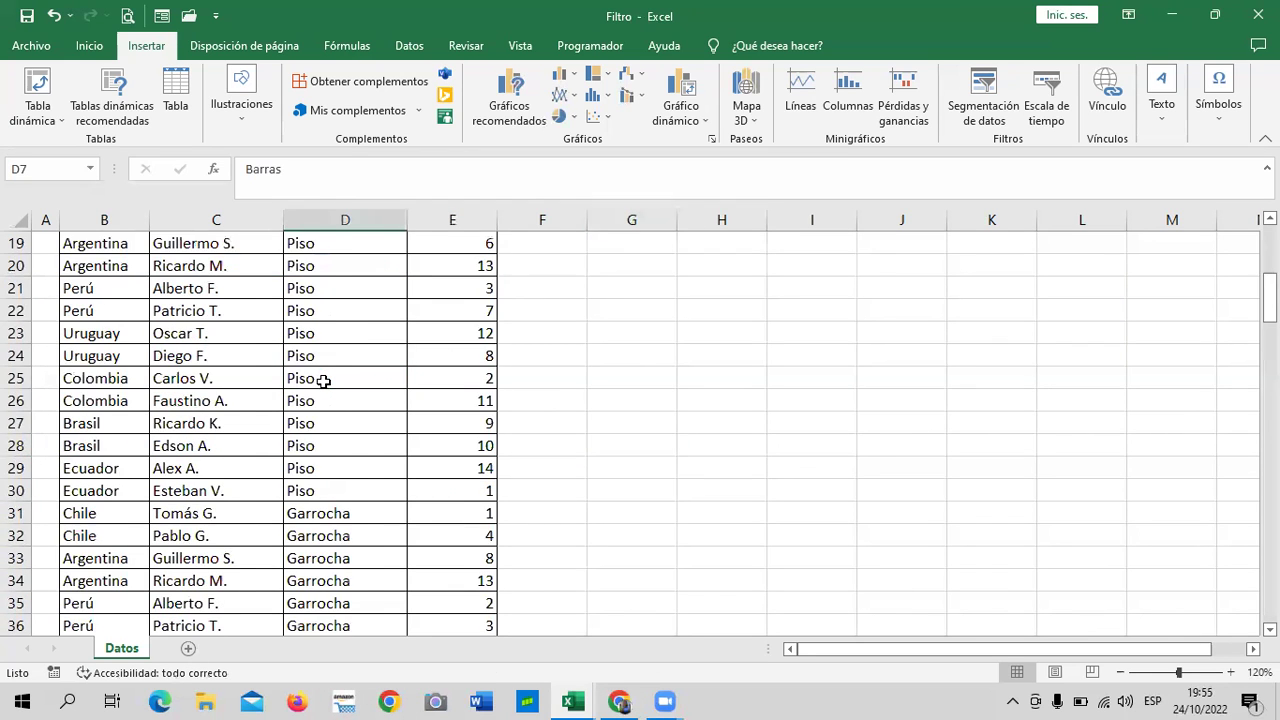
scroll(322, 380, down, 7)
scroll(323, 376, down, 12)
scroll(323, 374, down, 6)
scroll(323, 402, down, 7)
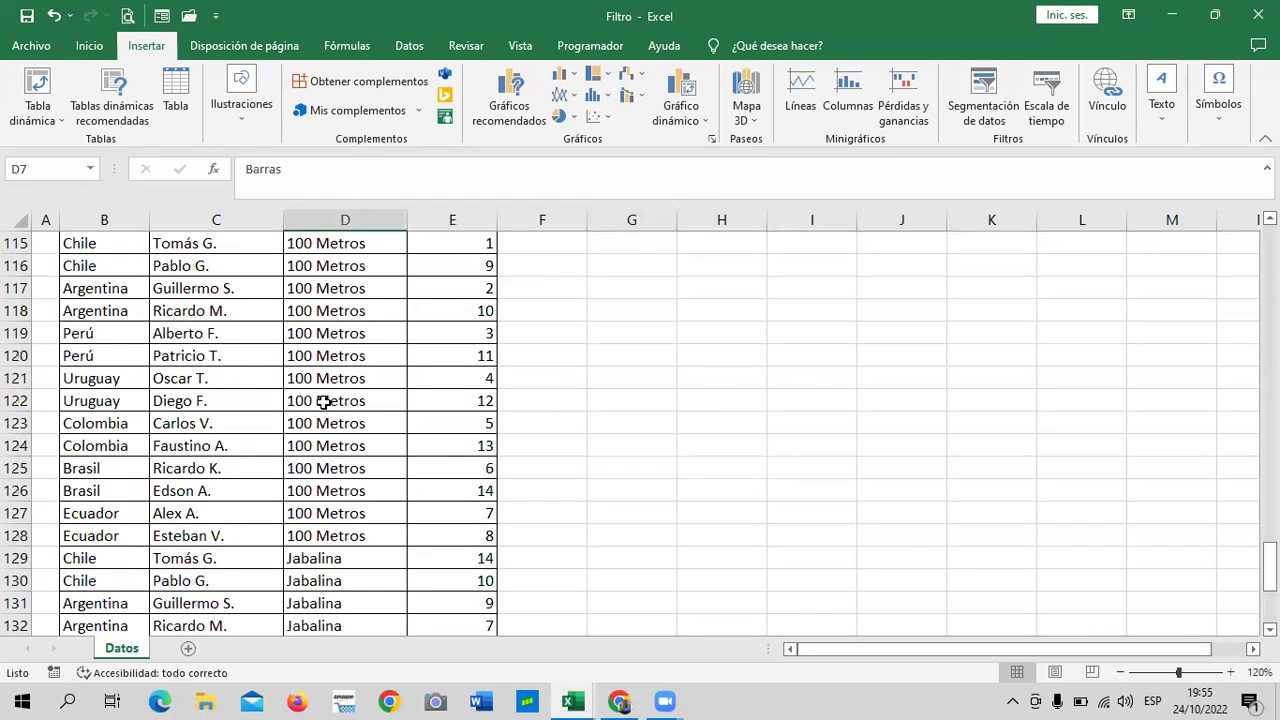
scroll(323, 404, down, 8)
scroll(326, 406, up, 2)
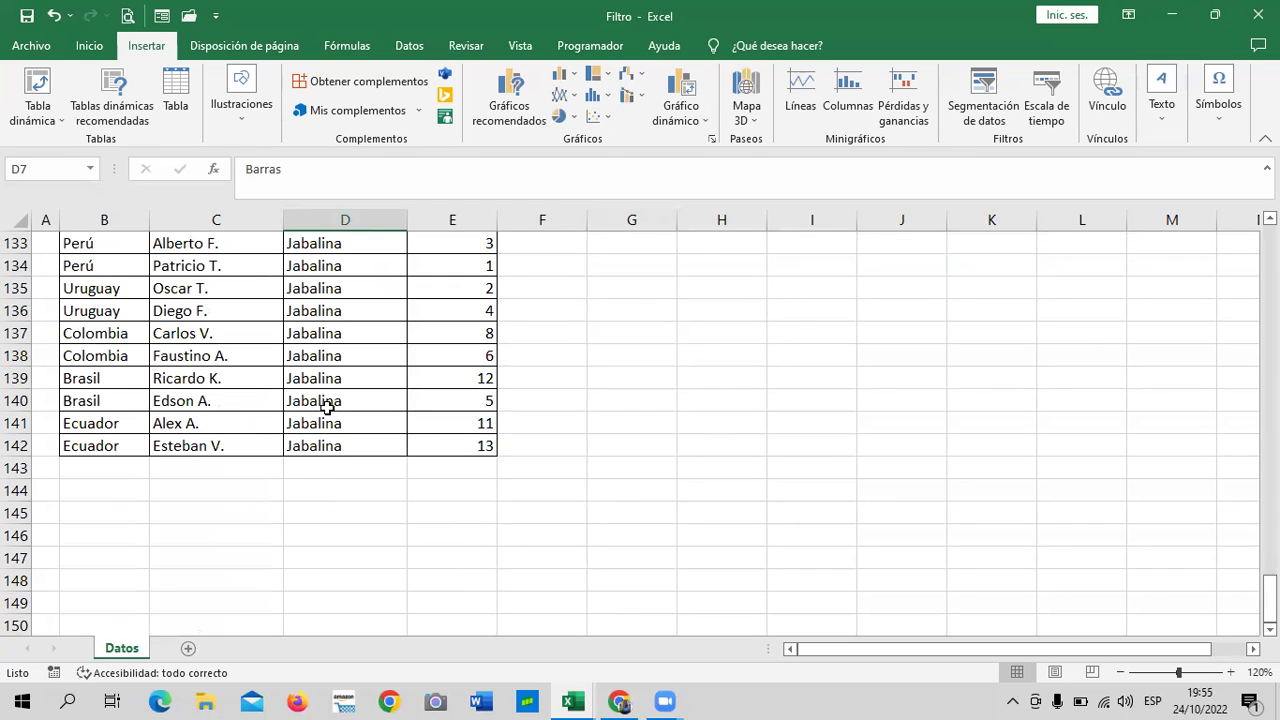
scroll(327, 405, up, 3)
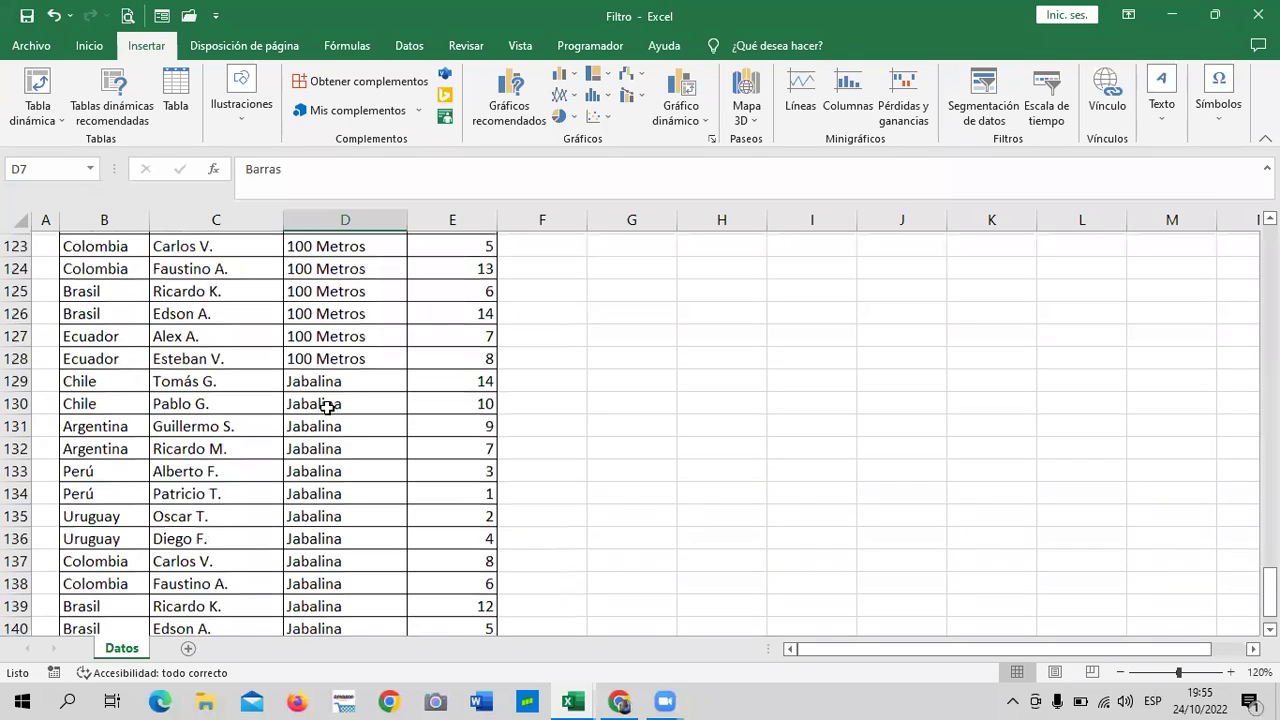
scroll(327, 405, up, 4)
scroll(327, 406, up, 2)
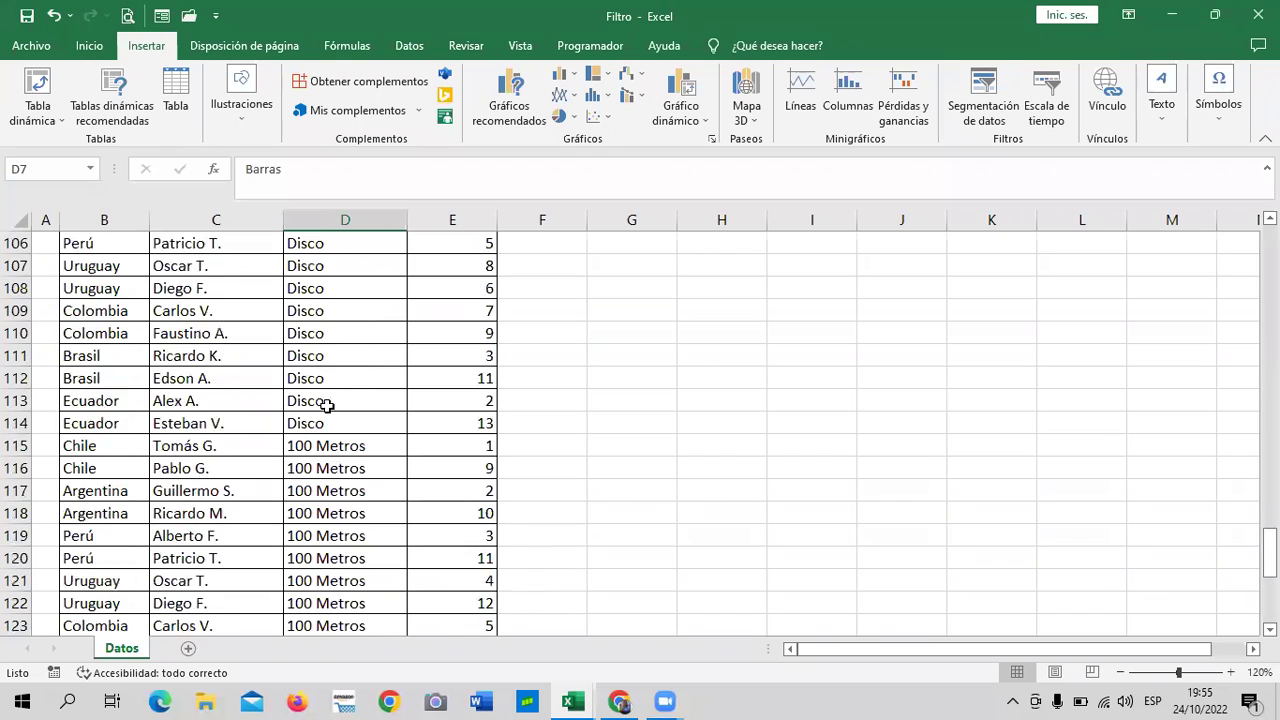
scroll(327, 405, up, 7)
scroll(328, 403, up, 4)
scroll(329, 400, up, 4)
scroll(329, 400, up, 3)
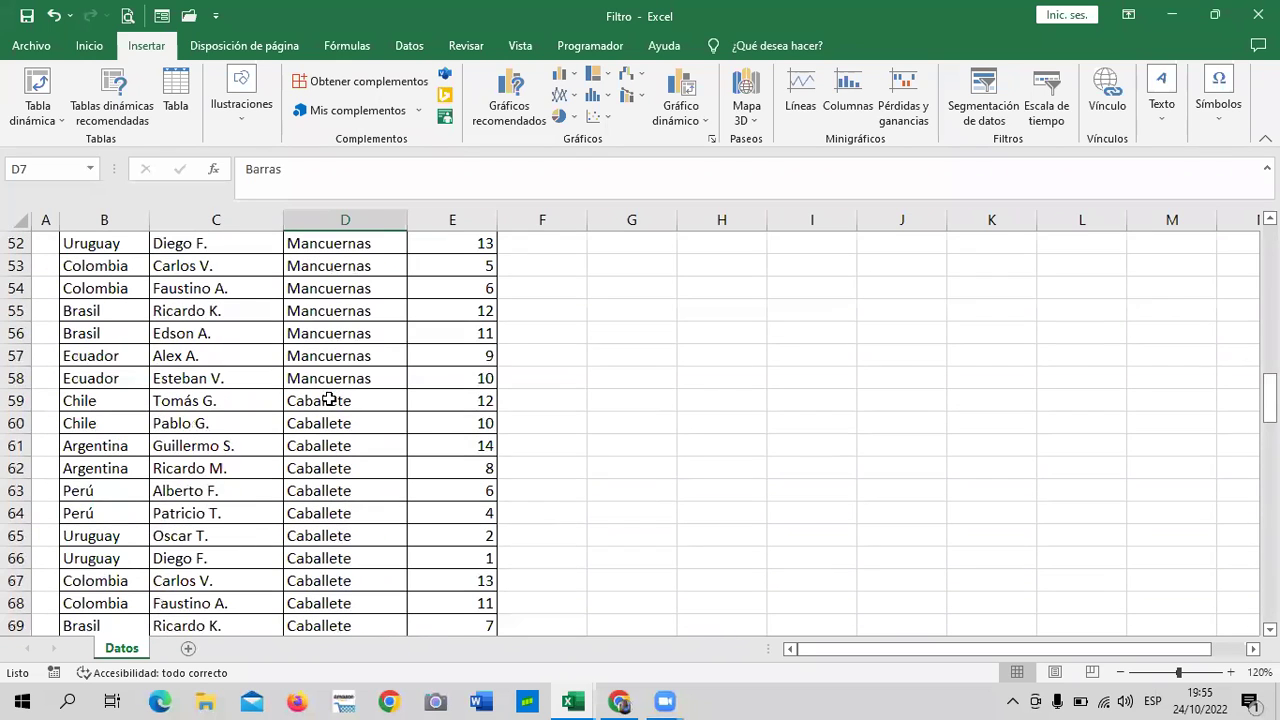
scroll(329, 400, up, 4)
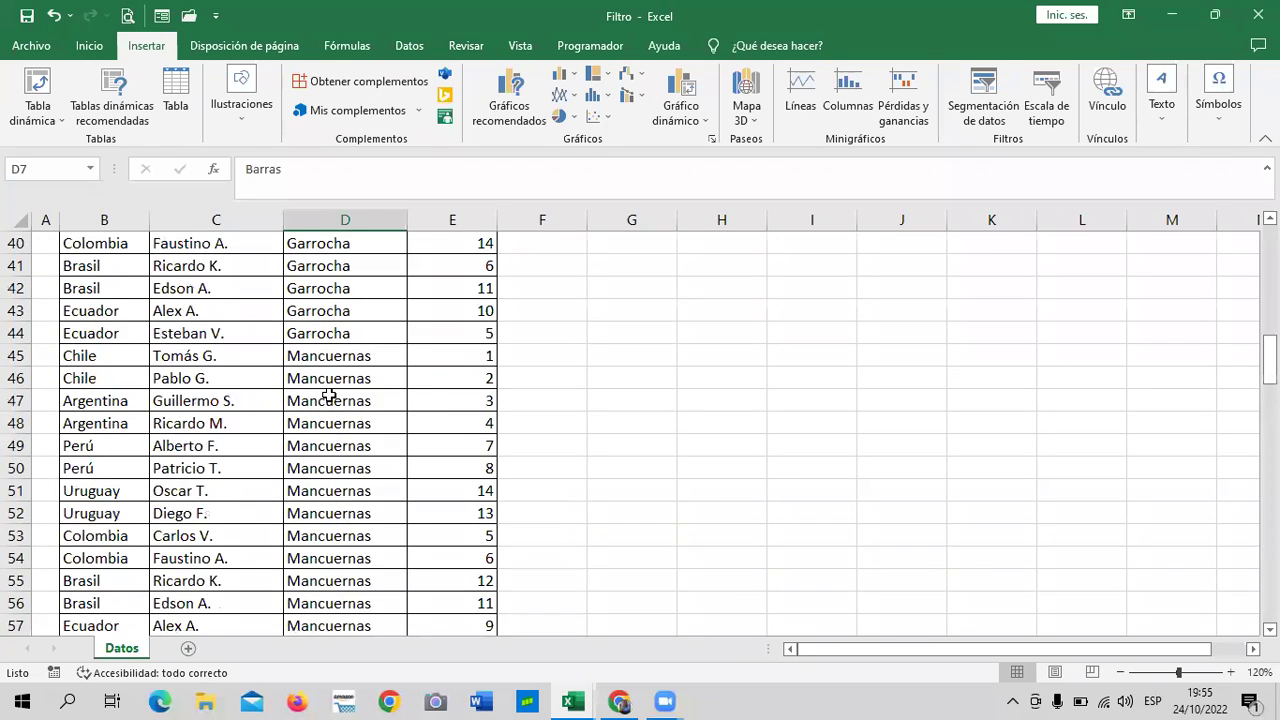
scroll(329, 398, up, 7)
scroll(329, 395, up, 3)
scroll(331, 388, up, 3)
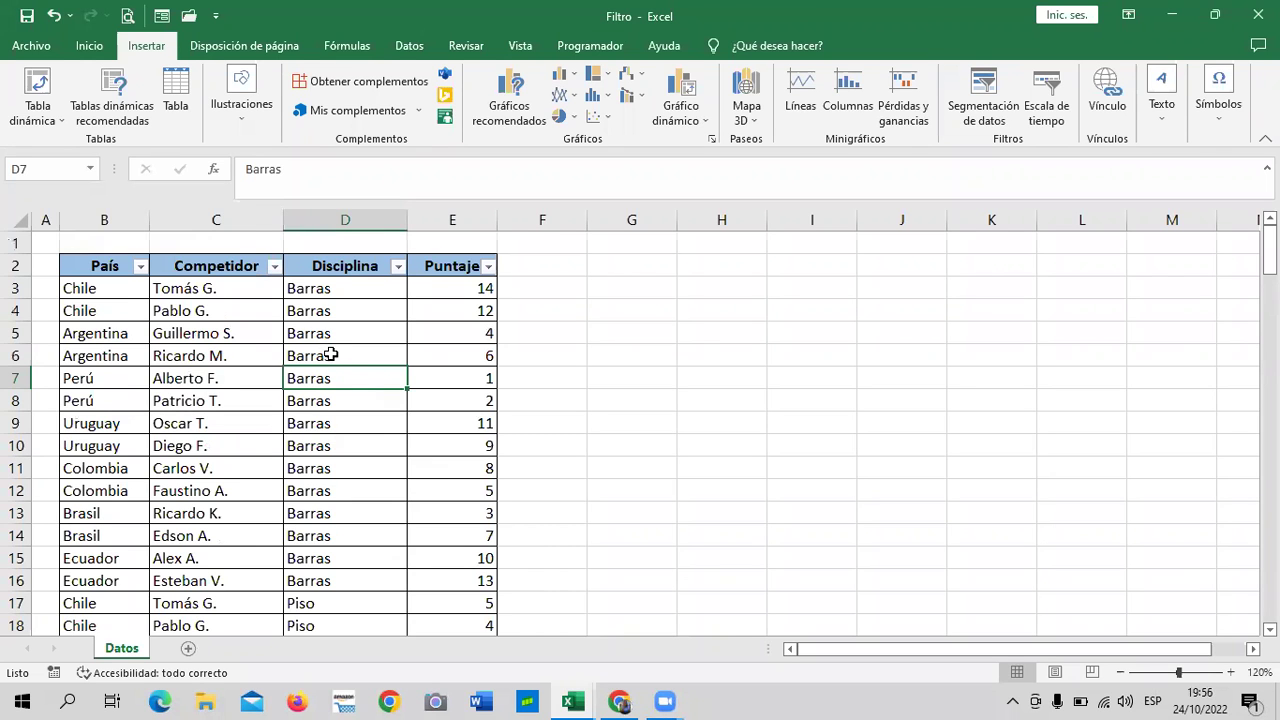
scroll(330, 355, down, 3)
scroll(305, 352, down, 5)
scroll(335, 345, down, 10)
scroll(337, 354, down, 11)
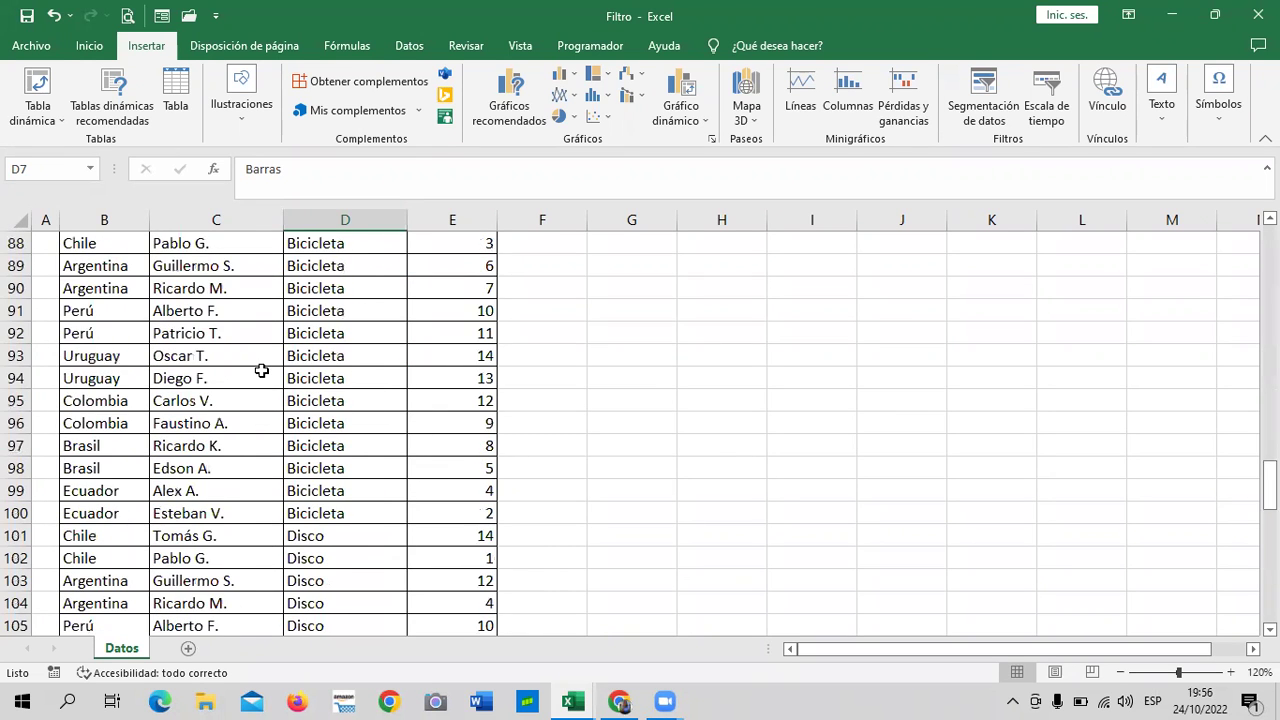
scroll(261, 371, down, 8)
scroll(205, 405, up, 5)
scroll(215, 395, up, 7)
scroll(210, 392, up, 12)
scroll(218, 388, up, 7)
scroll(230, 405, up, 7)
scroll(240, 390, up, 5)
scroll(238, 360, up, 5)
scroll(218, 344, up, 2)
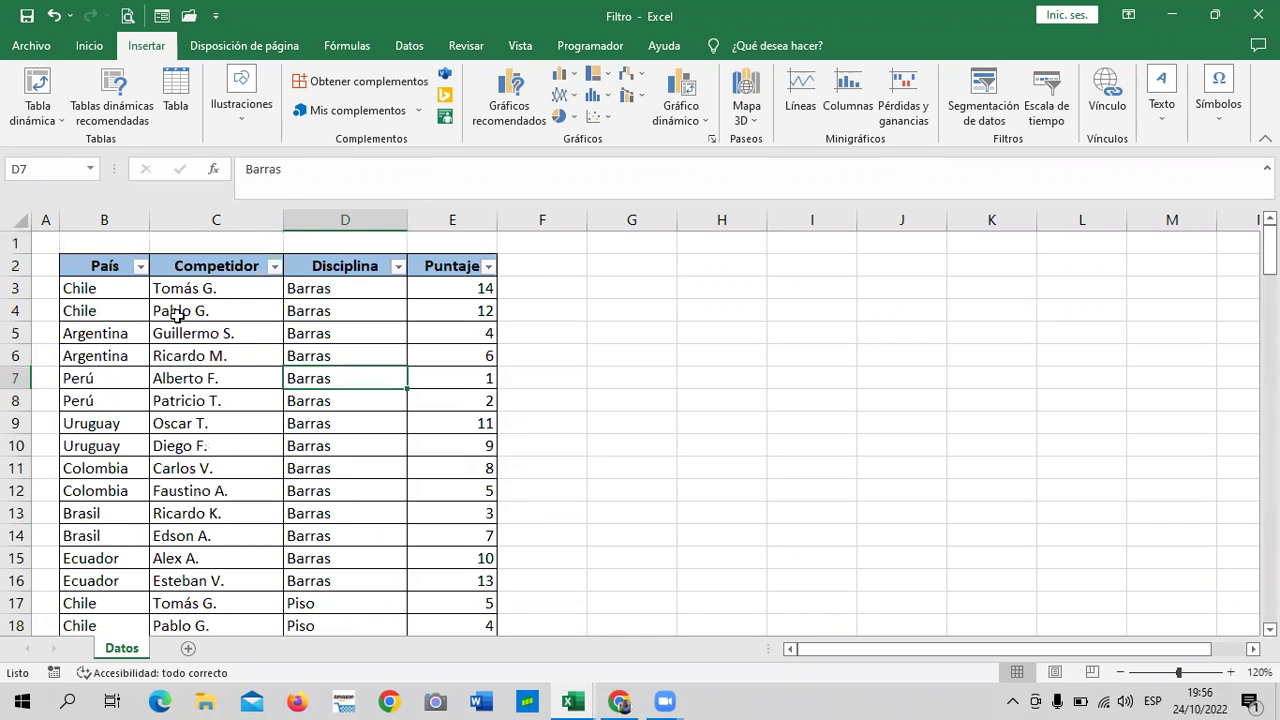
From País cell B3, apply Ordenar de A a Z under Inicio's Ordenar y filtrar.
click(125, 287)
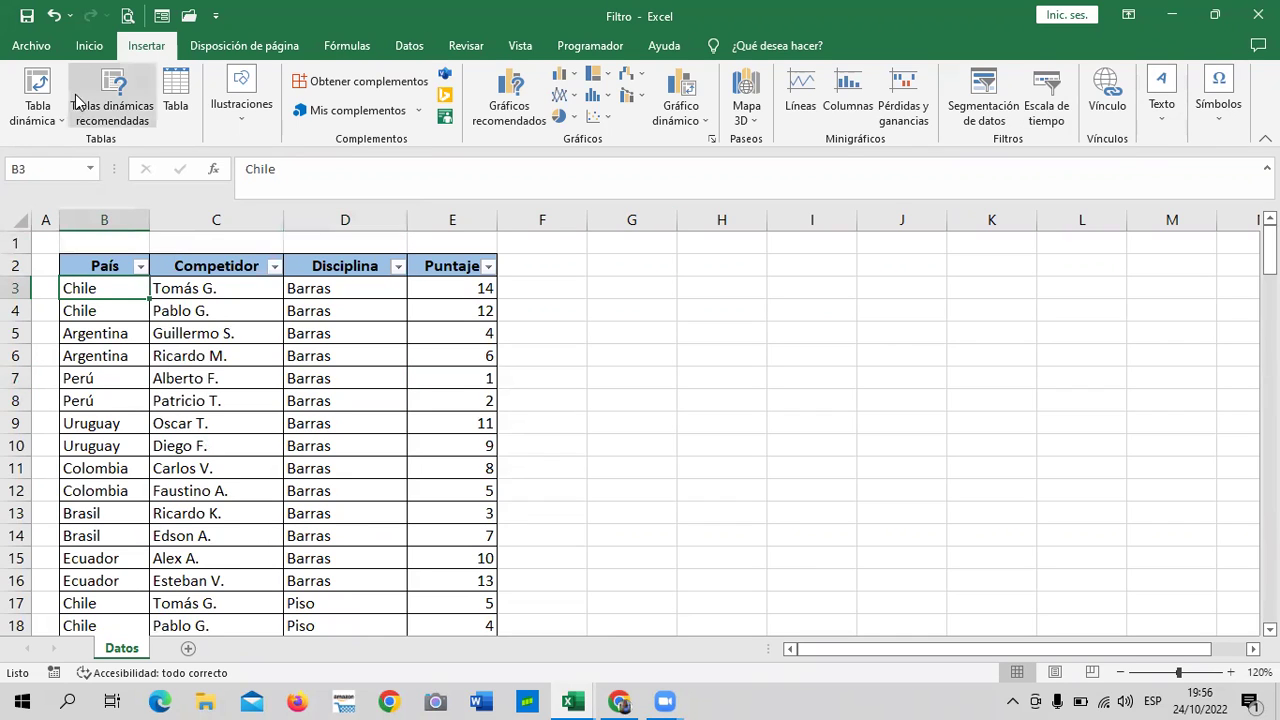
click(89, 45)
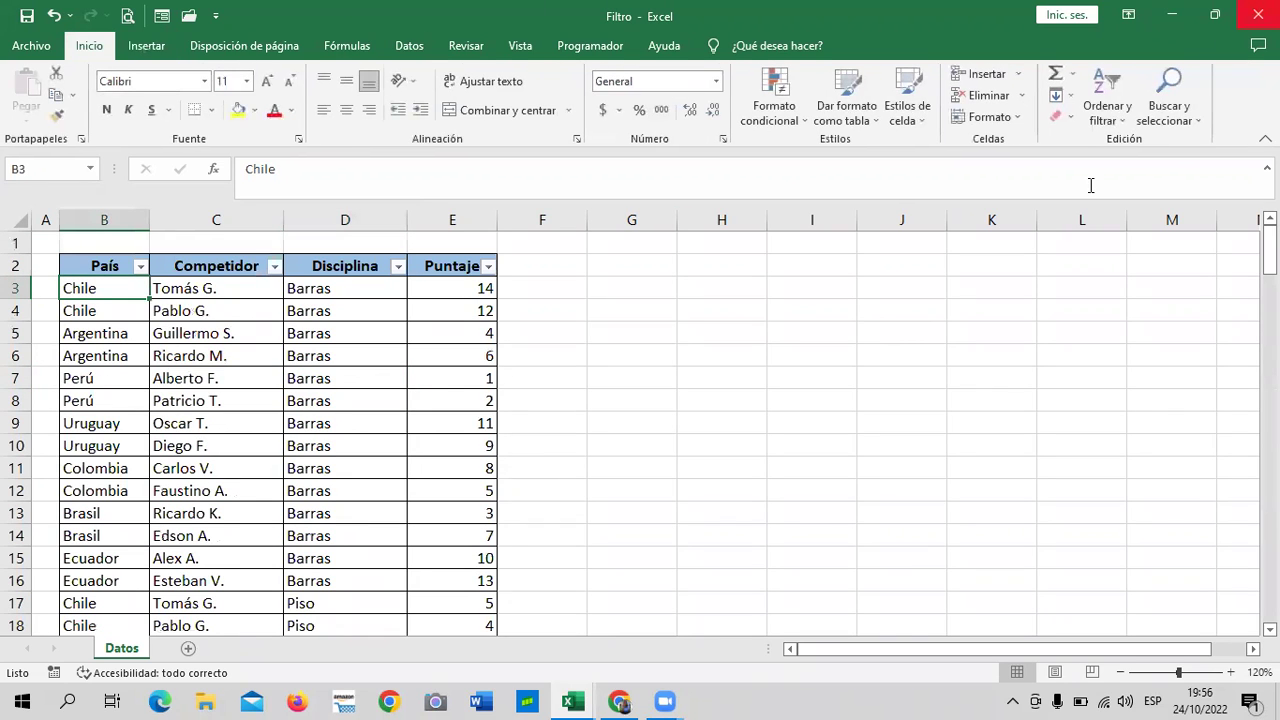
click(1110, 108)
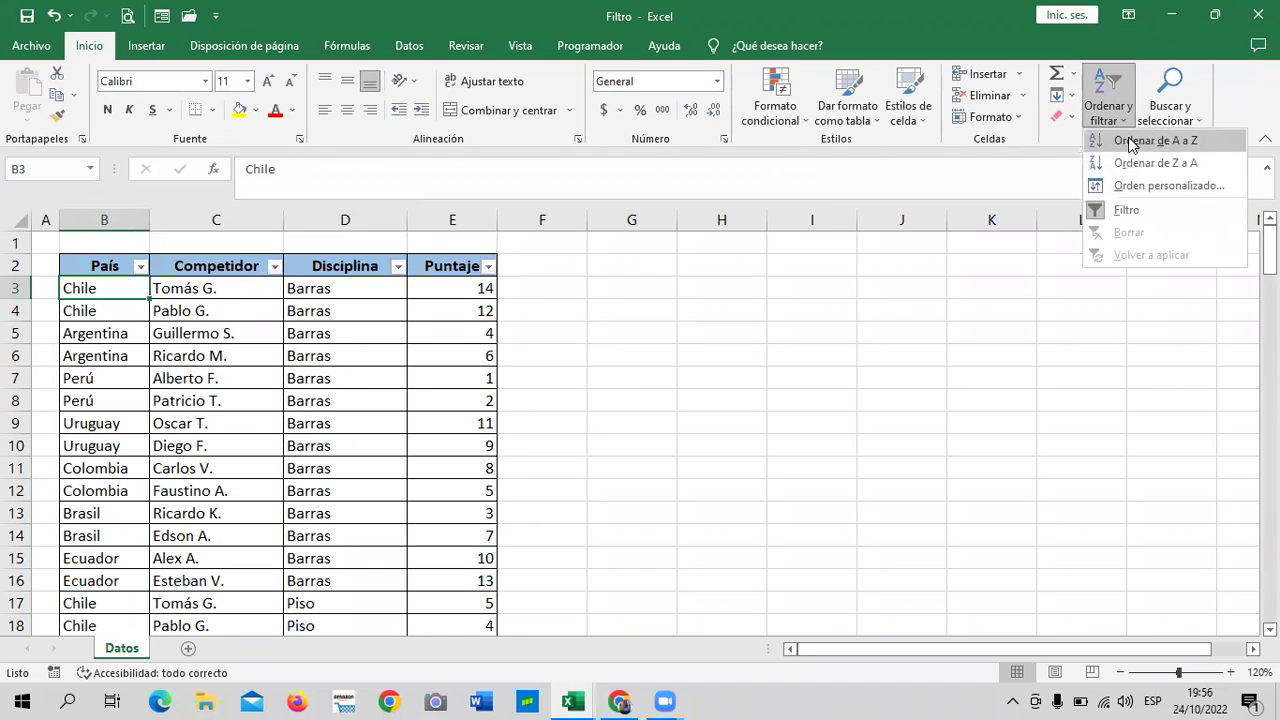
click(1132, 141)
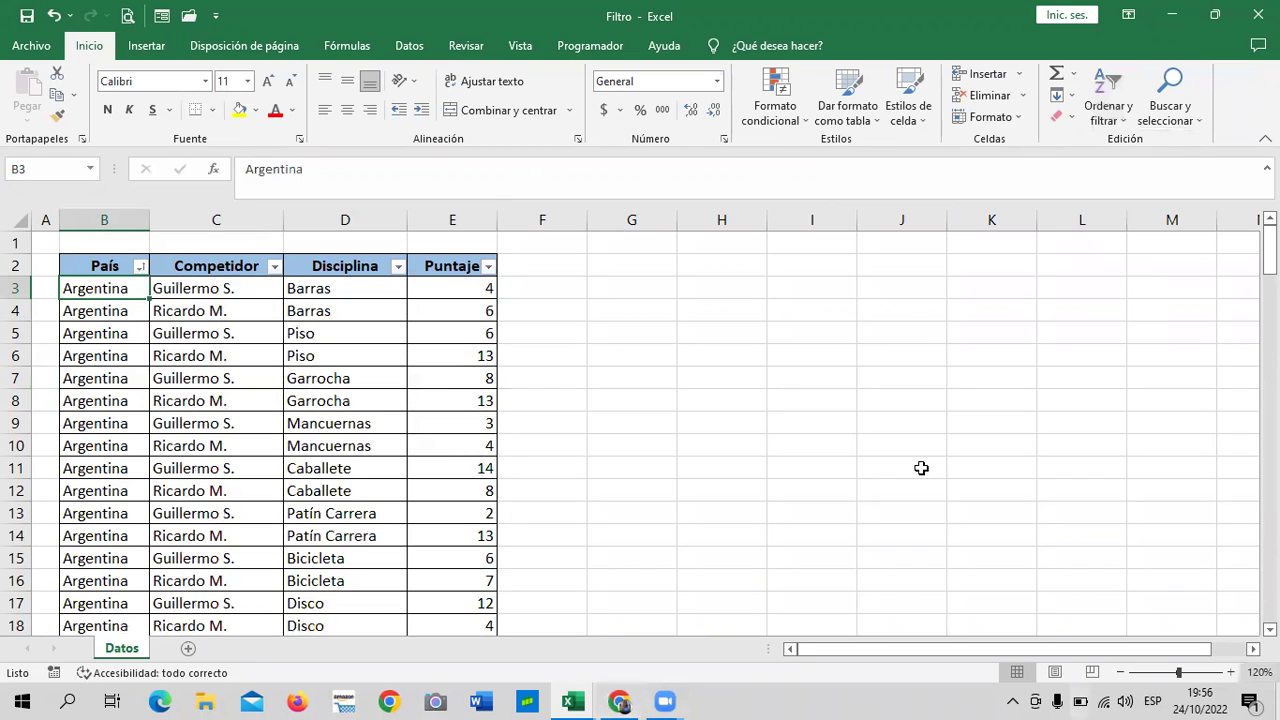
Review the País-sorted table to check the new row order.
click(125, 314)
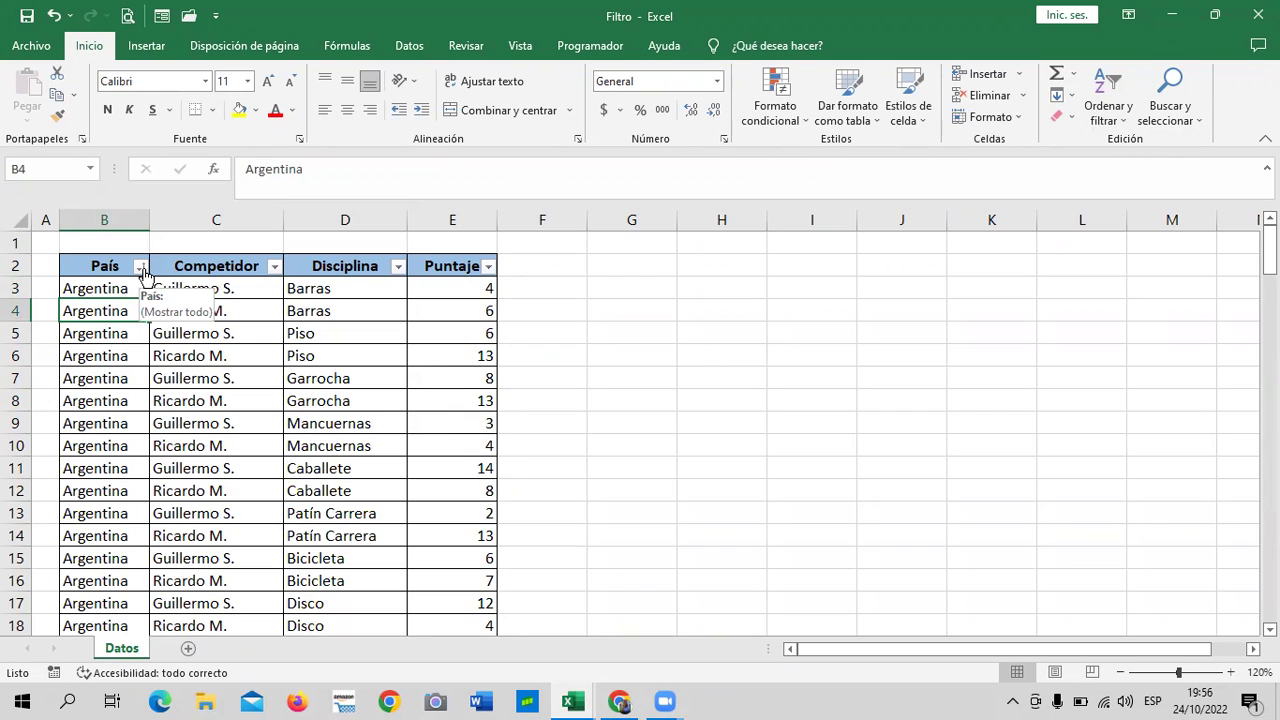
scroll(150, 421, down, 7)
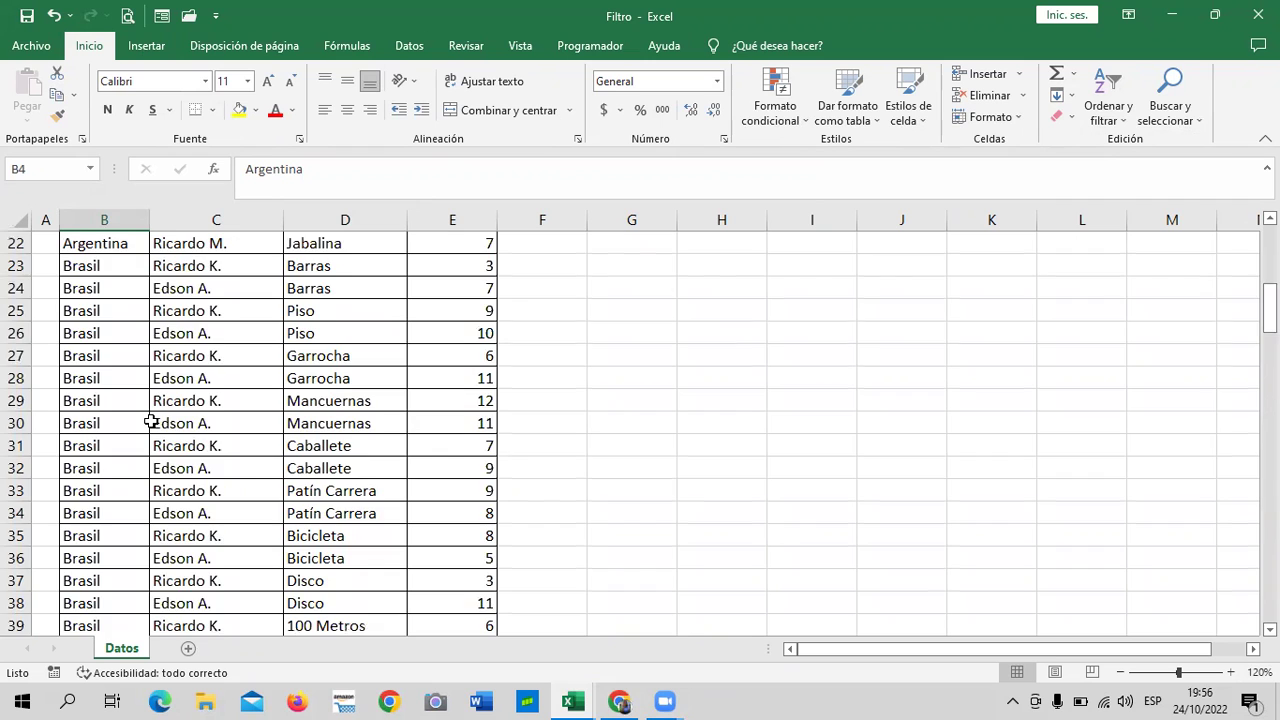
scroll(150, 421, down, 9)
scroll(150, 421, up, 3)
scroll(149, 417, up, 5)
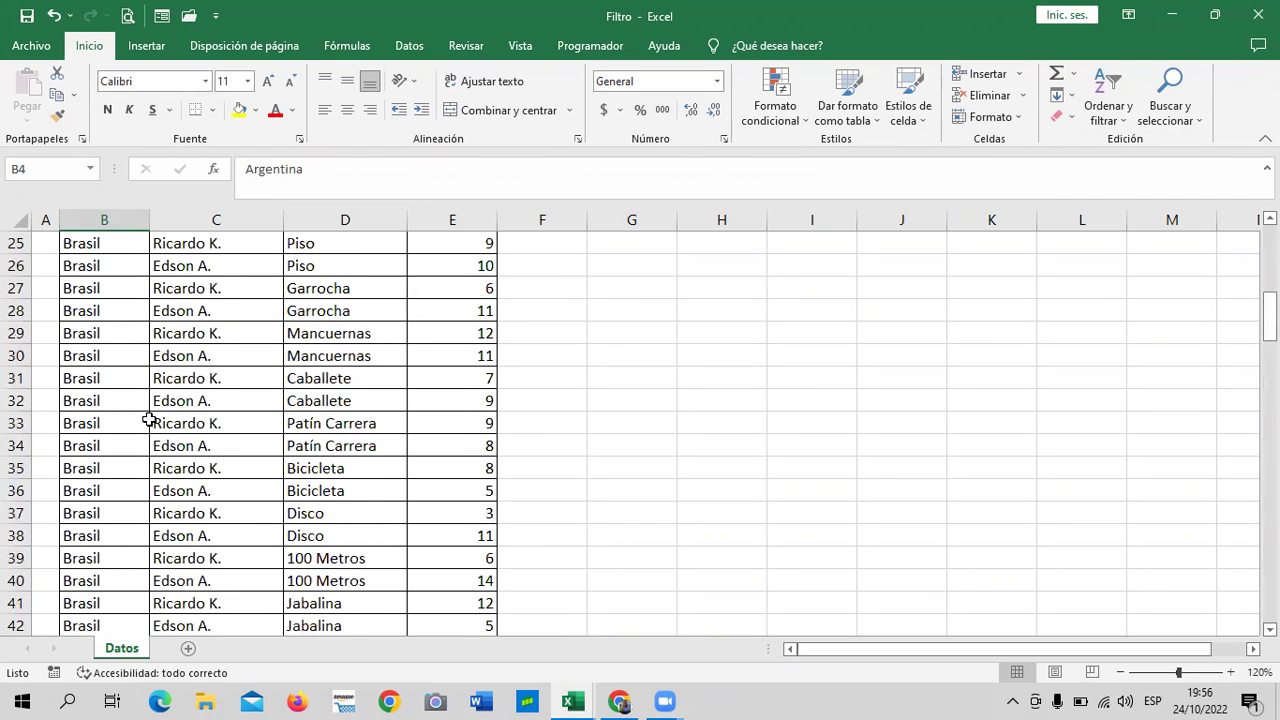
scroll(149, 417, up, 8)
scroll(147, 411, up, 1)
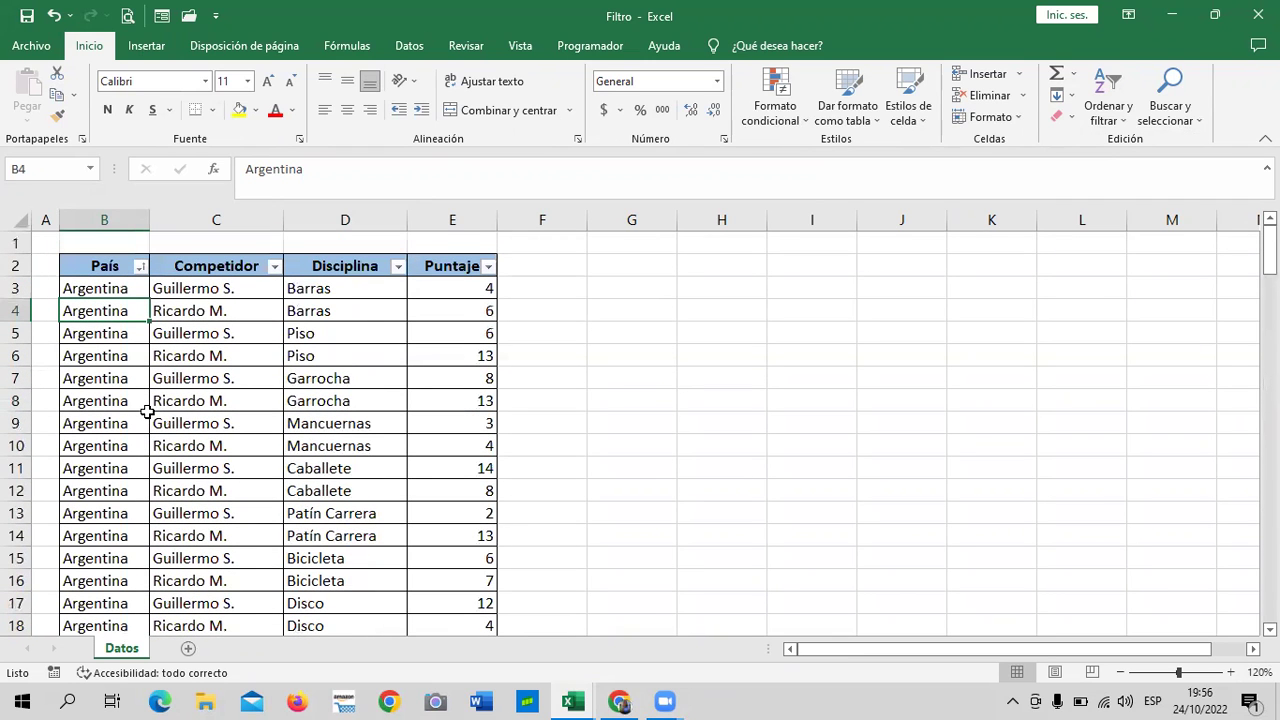
scroll(147, 411, down, 4)
scroll(153, 390, down, 5)
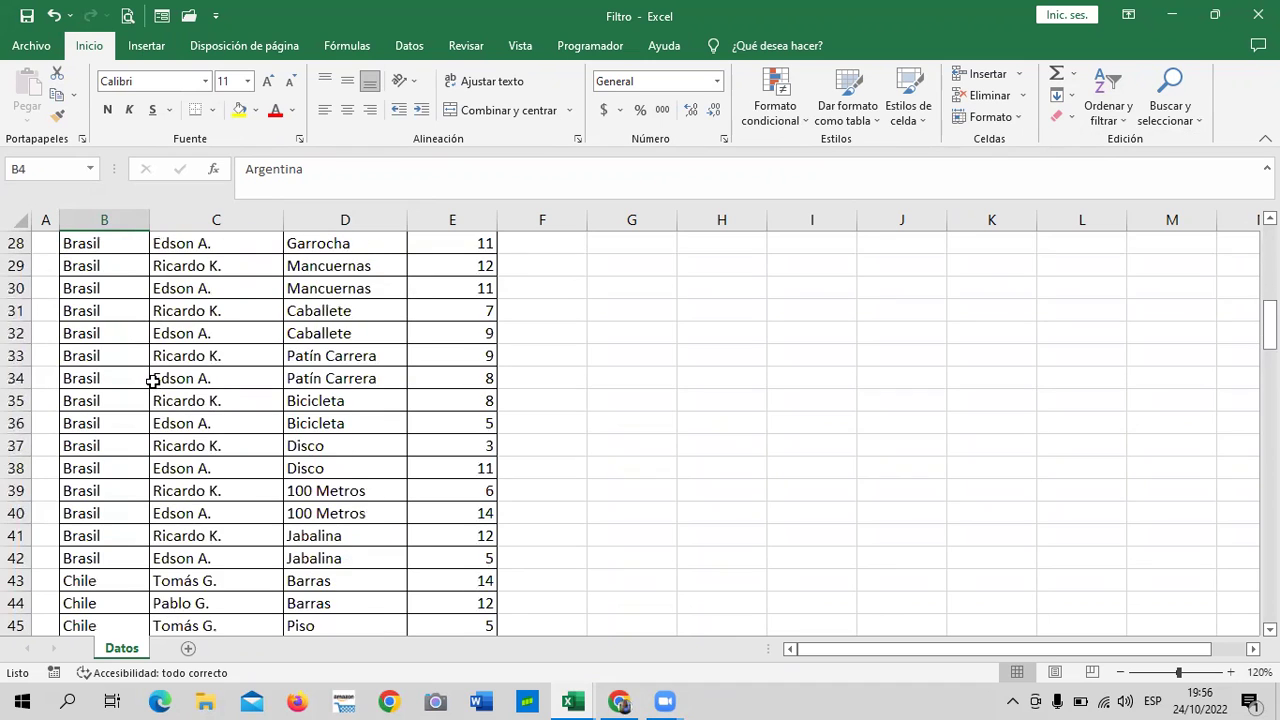
scroll(152, 380, down, 4)
scroll(152, 380, down, 6)
scroll(152, 380, down, 6)
scroll(152, 380, down, 13)
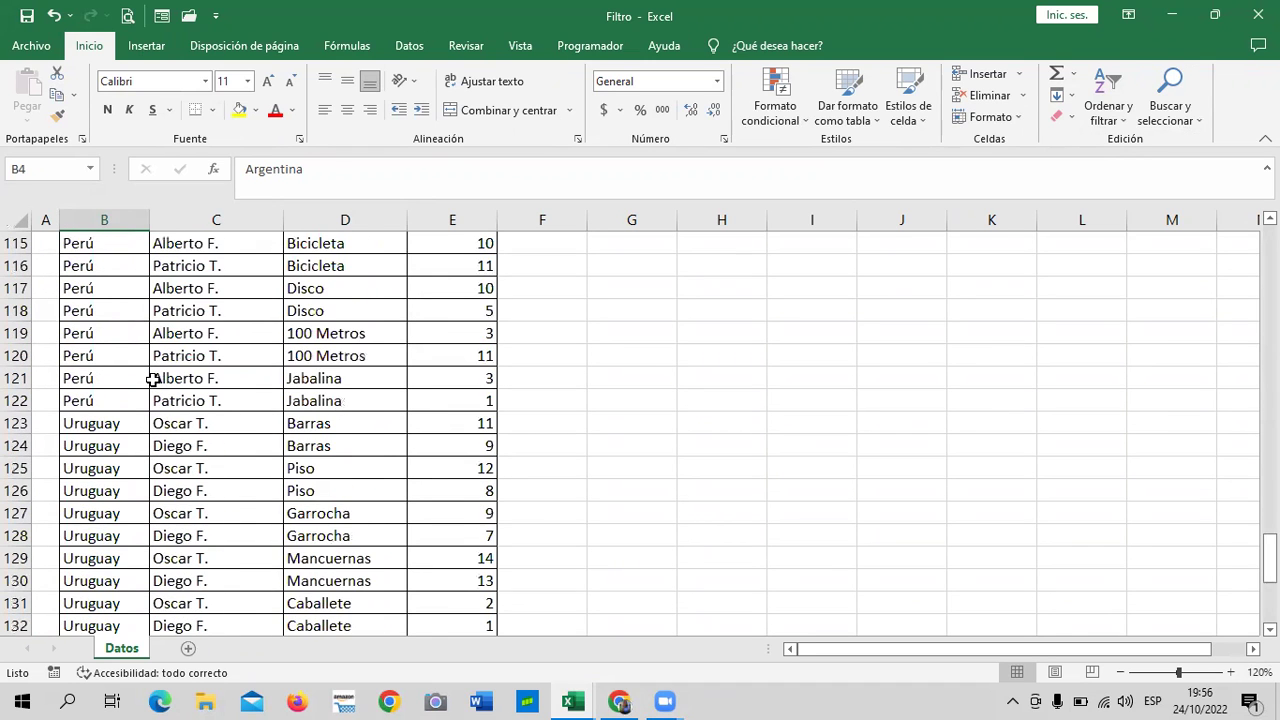
scroll(152, 380, down, 6)
scroll(152, 380, up, 6)
scroll(152, 380, up, 6)
scroll(154, 378, up, 10)
scroll(156, 378, up, 6)
scroll(162, 377, up, 10)
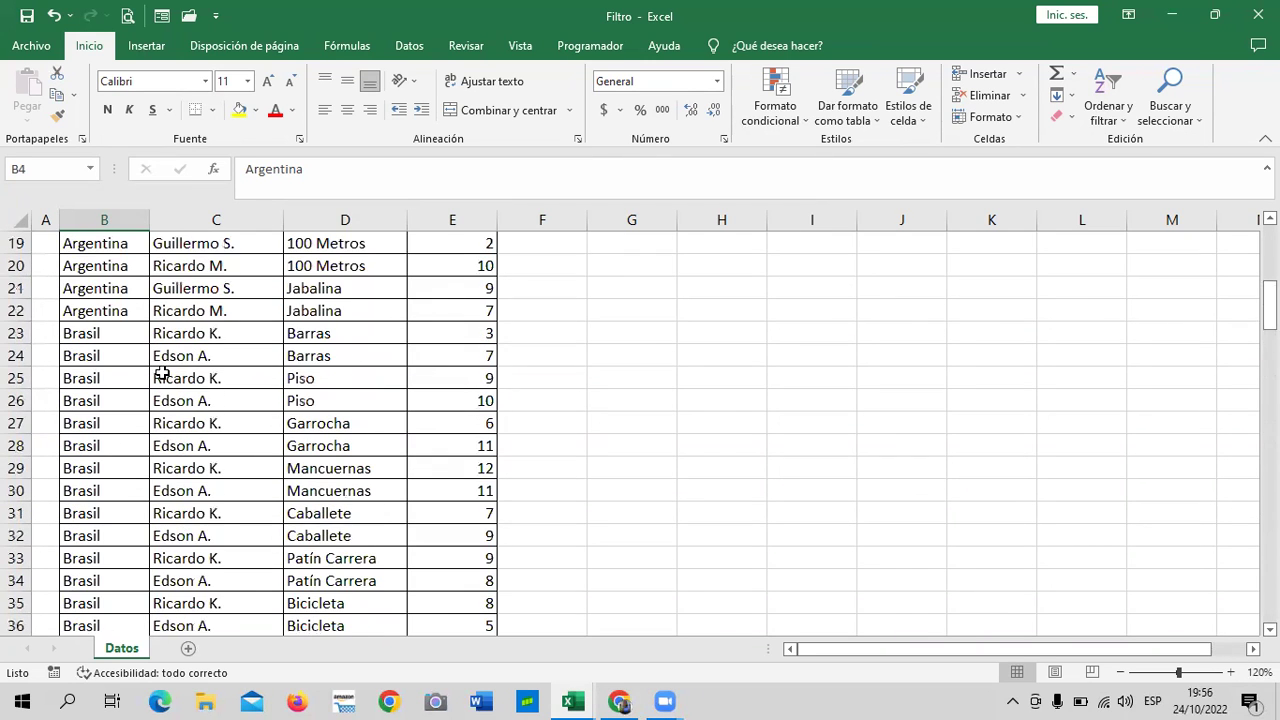
scroll(162, 375, up, 6)
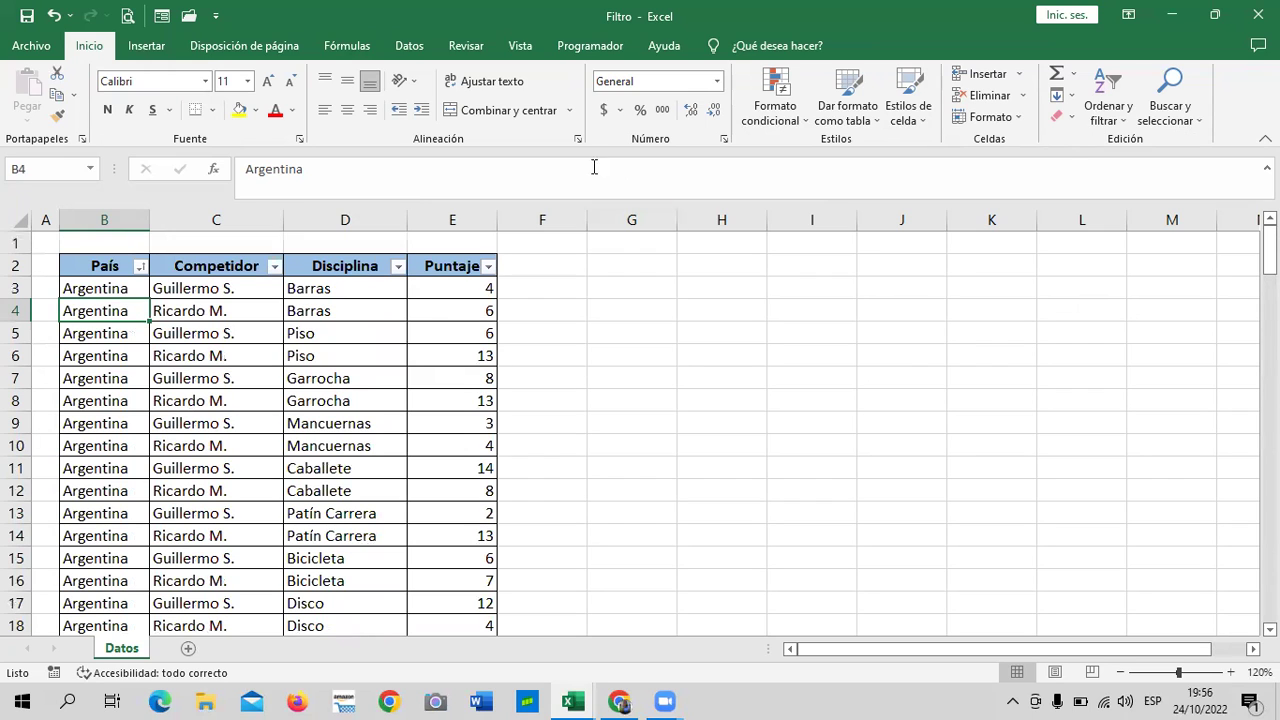
Undo the País sort so the table starts with Chile's Barras rows again.
click(93, 287)
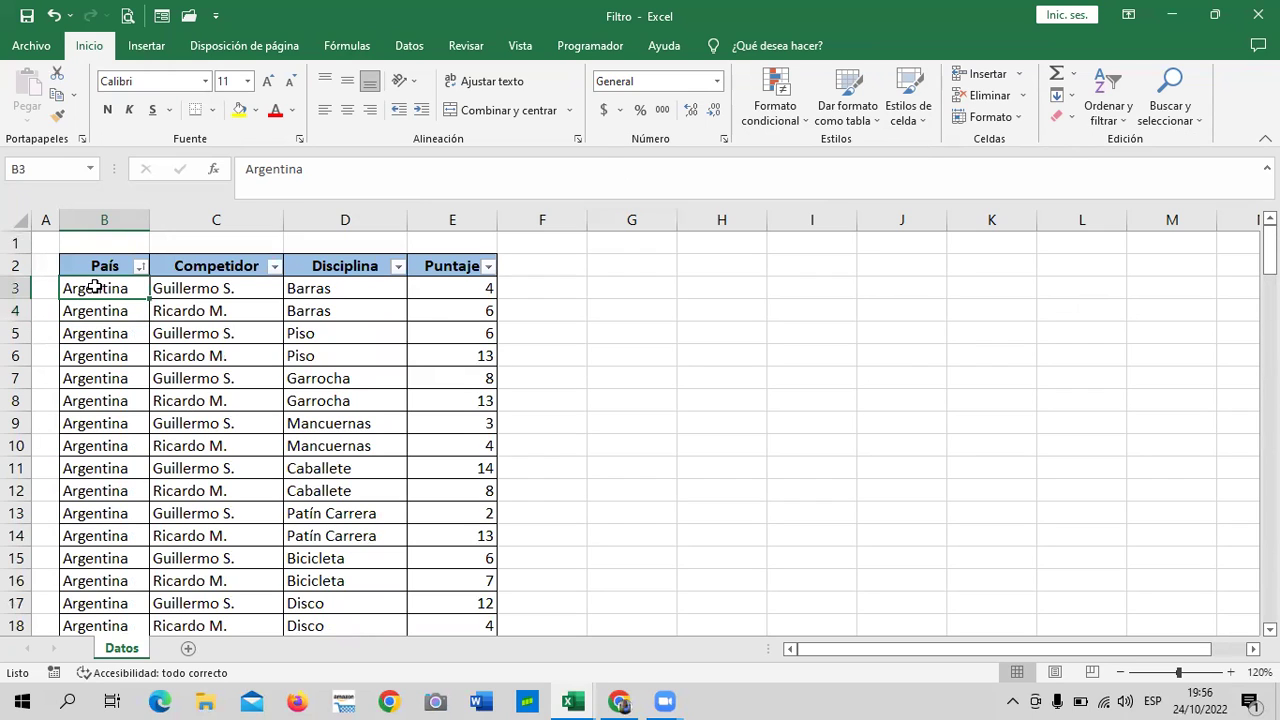
click(203, 283)
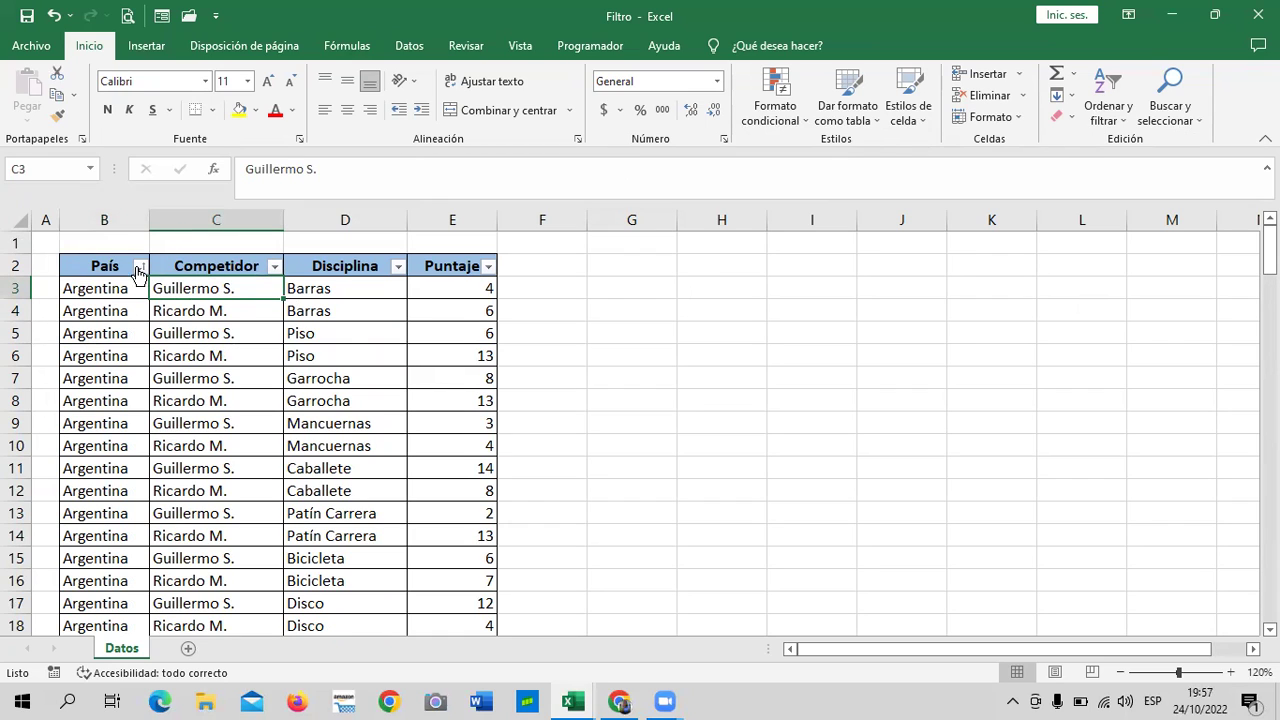
click(91, 287)
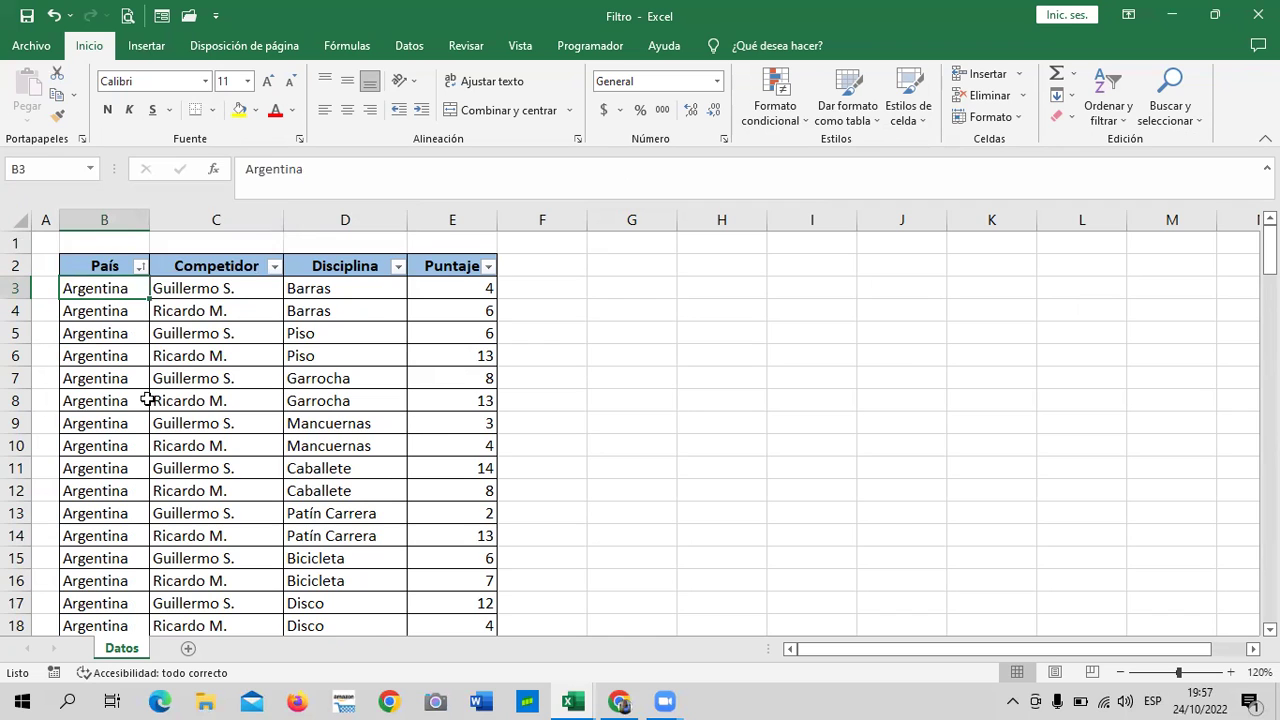
scroll(134, 414, down, 5)
scroll(132, 400, up, 1)
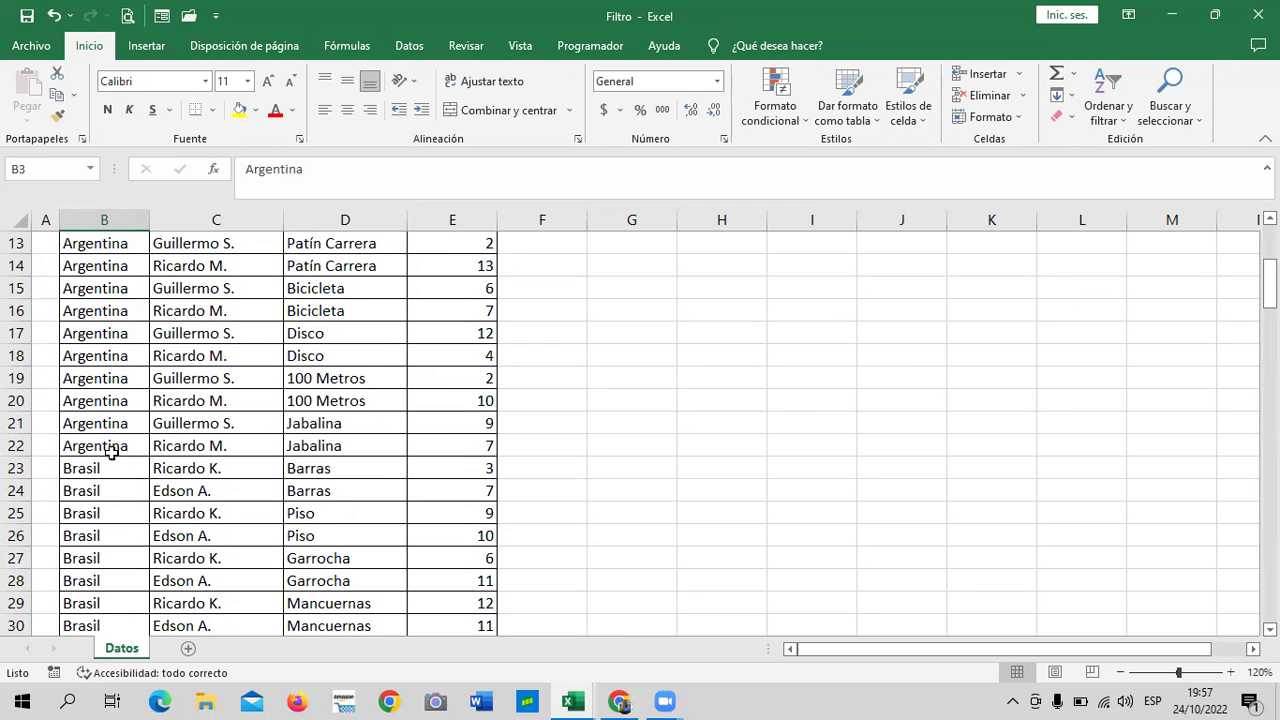
scroll(106, 452, up, 2)
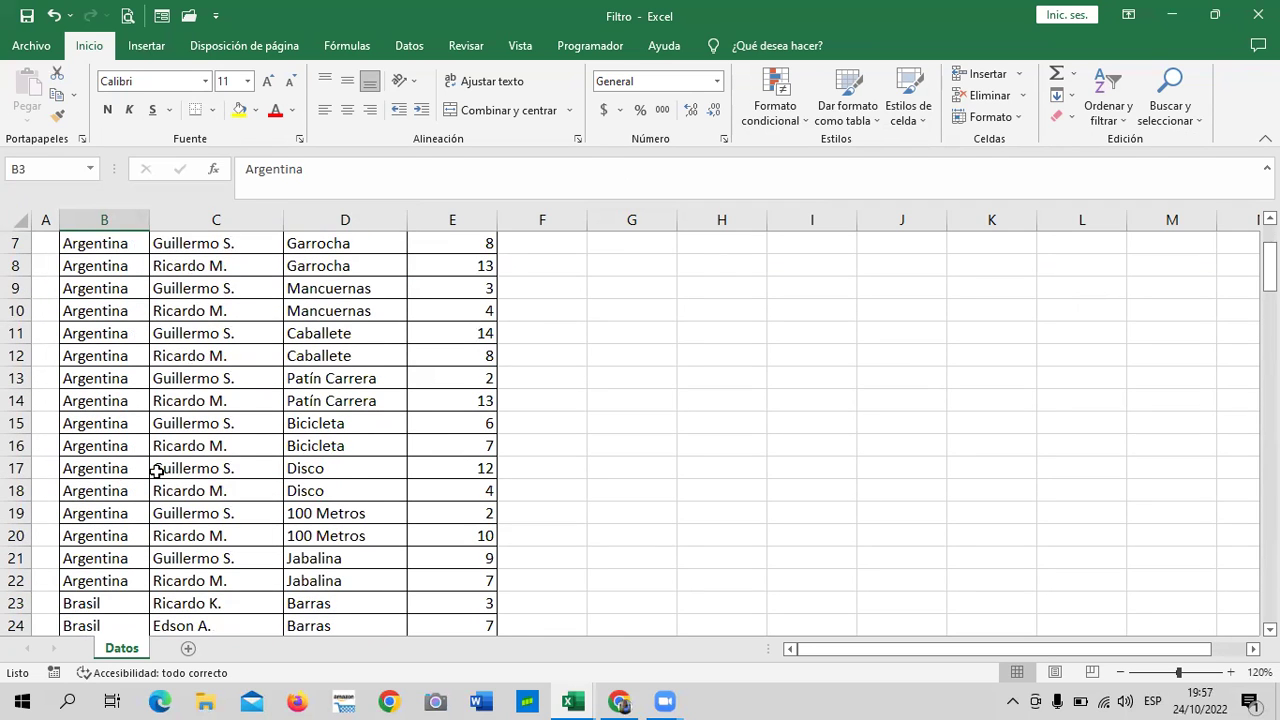
scroll(157, 470, up, 2)
click(205, 288)
click(207, 314)
click(213, 360)
click(191, 445)
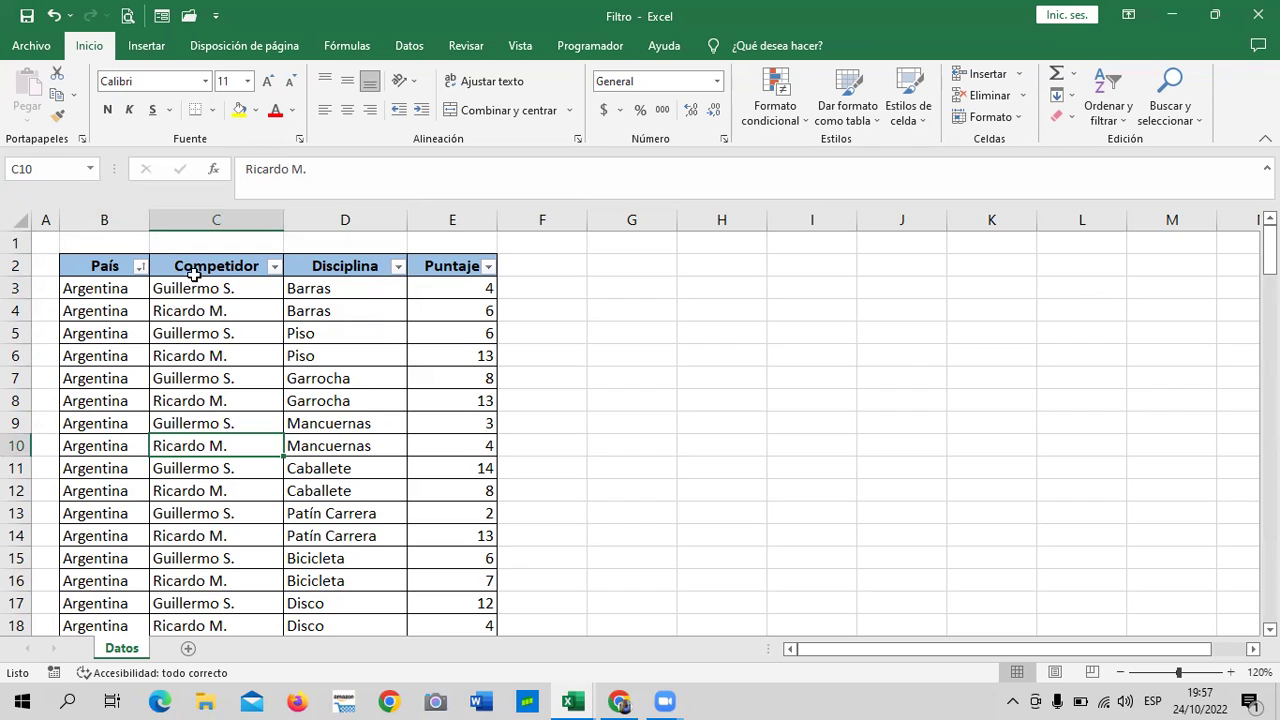
click(56, 16)
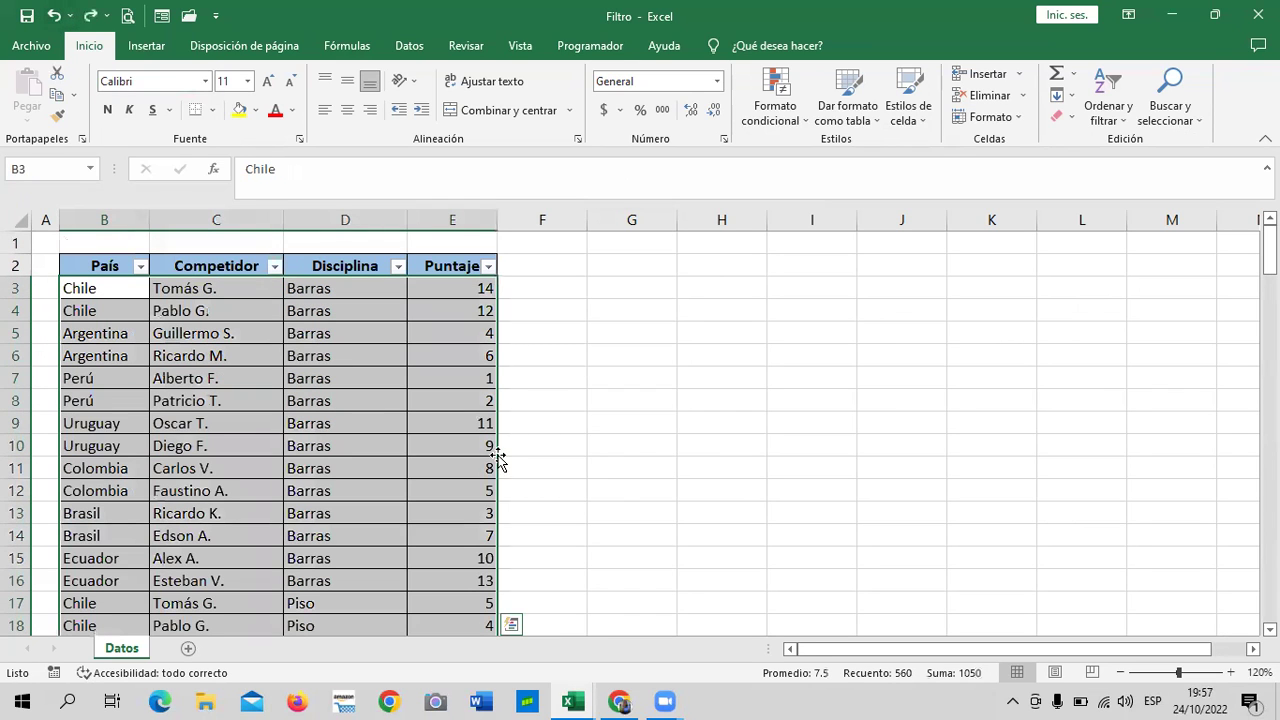
Attempt a Z-to-A sort from an empty cell outside the table and dismiss the error.
click(698, 395)
click(230, 351)
mouse_move(97, 266)
mouse_down()
mouse_move(367, 358)
mouse_move(443, 441)
mouse_up()
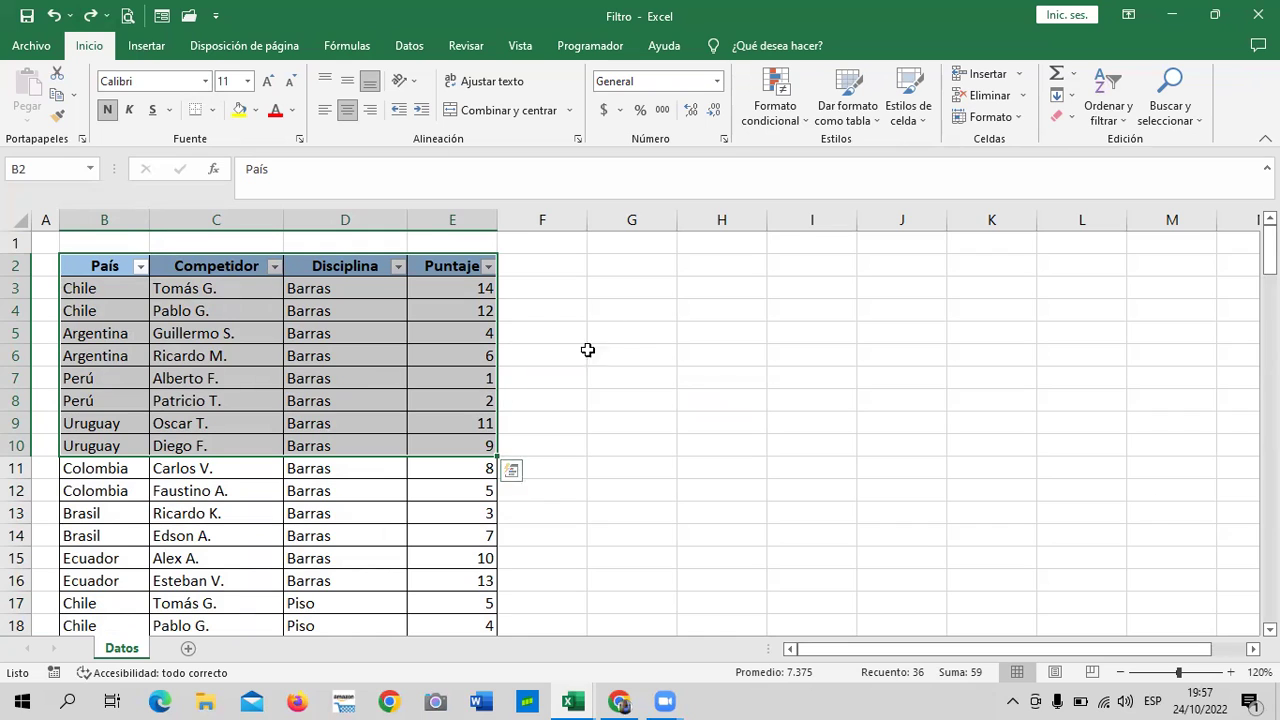
click(608, 284)
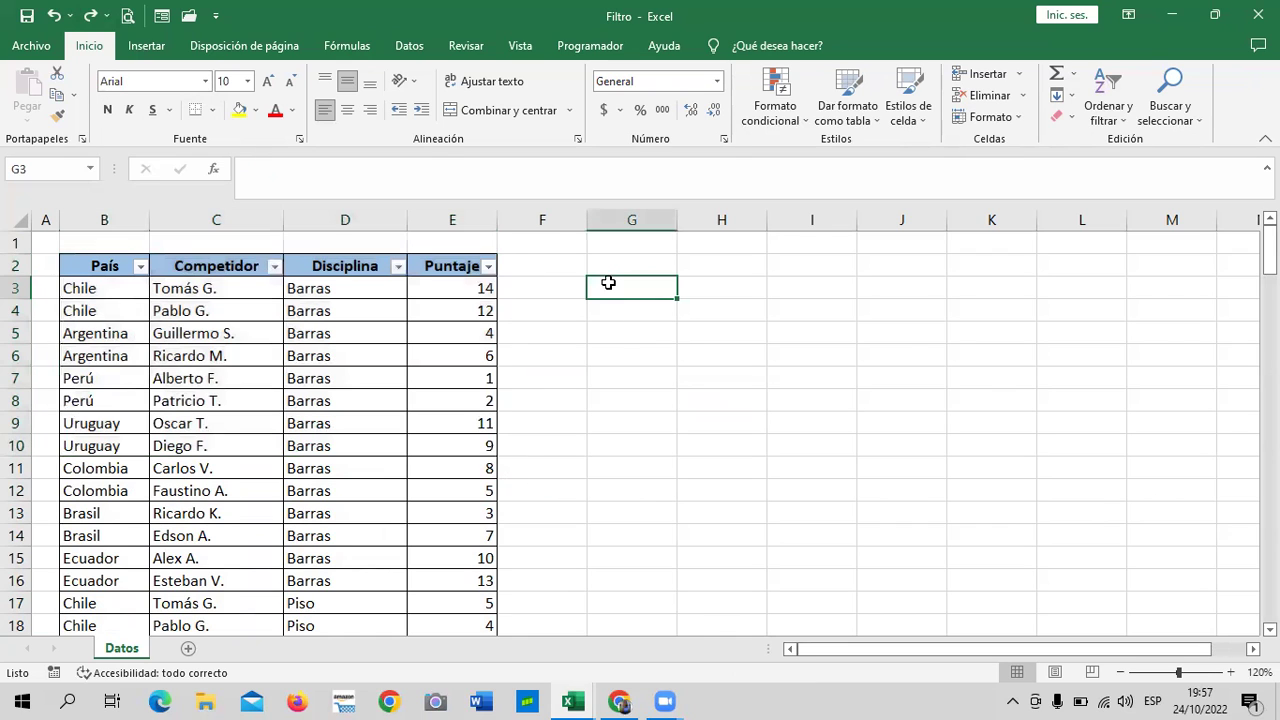
click(1106, 106)
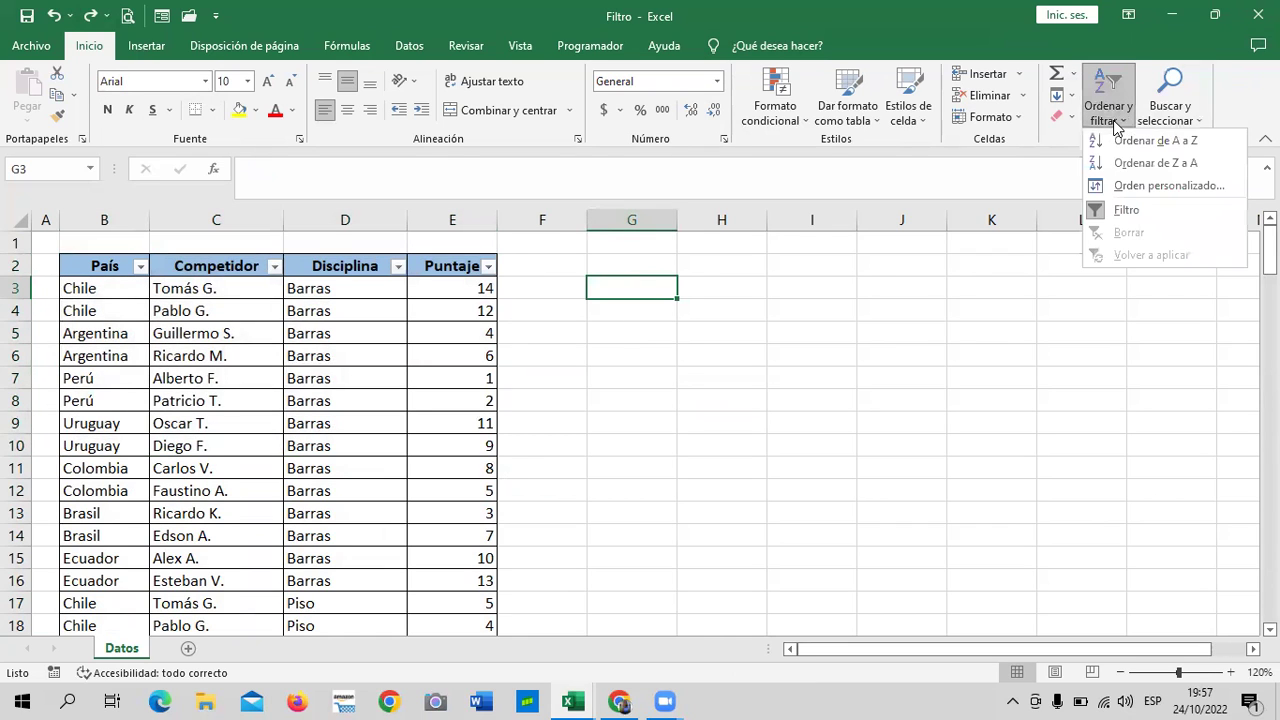
click(1177, 165)
click(647, 402)
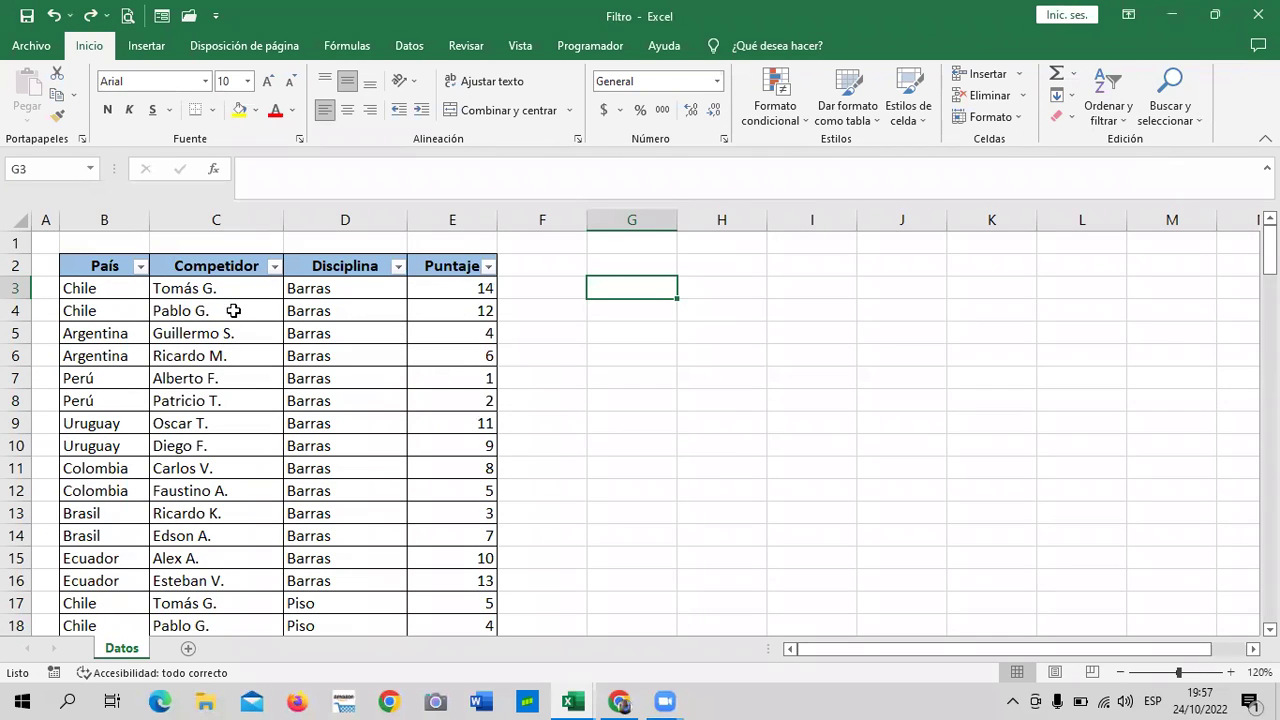
Sort the table by País Z to A from a País cell, placing Uruguay, Perú, Ecuador first.
click(123, 288)
click(1124, 122)
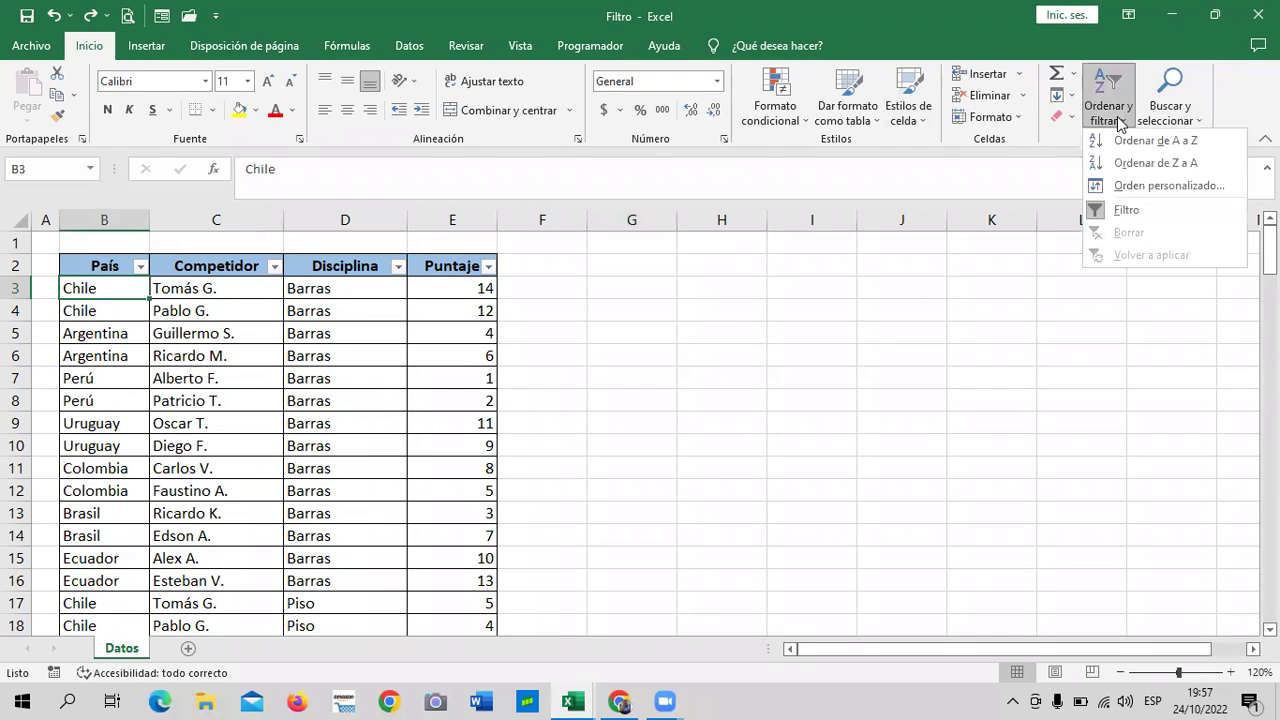
click(1160, 163)
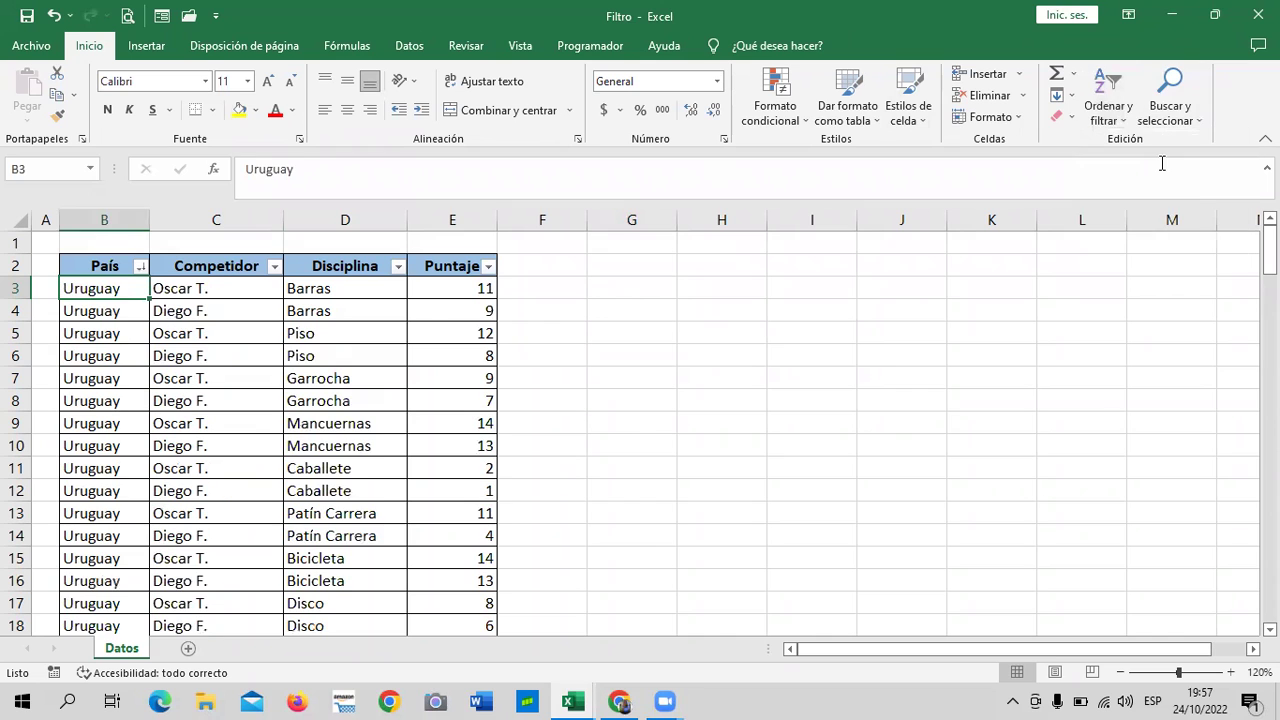
scroll(88, 306, down, 4)
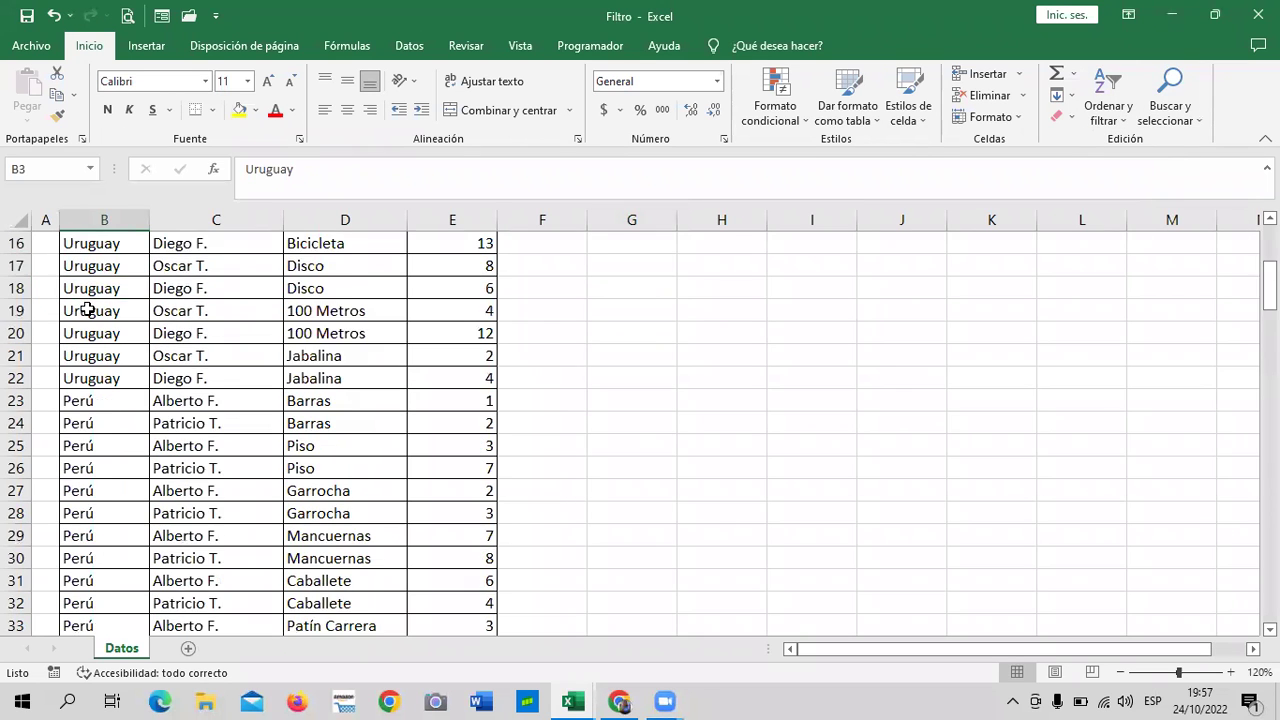
scroll(93, 329, down, 10)
scroll(96, 320, up, 7)
scroll(117, 286, up, 4)
scroll(123, 262, up, 4)
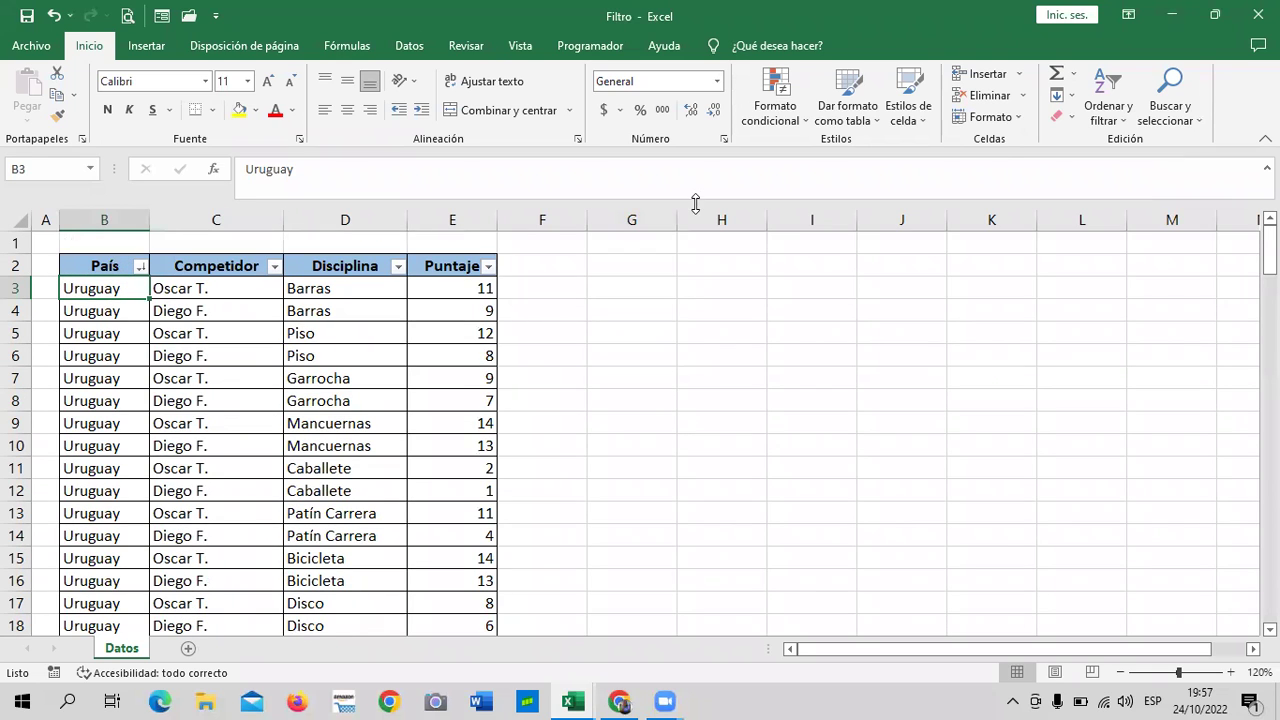
click(190, 290)
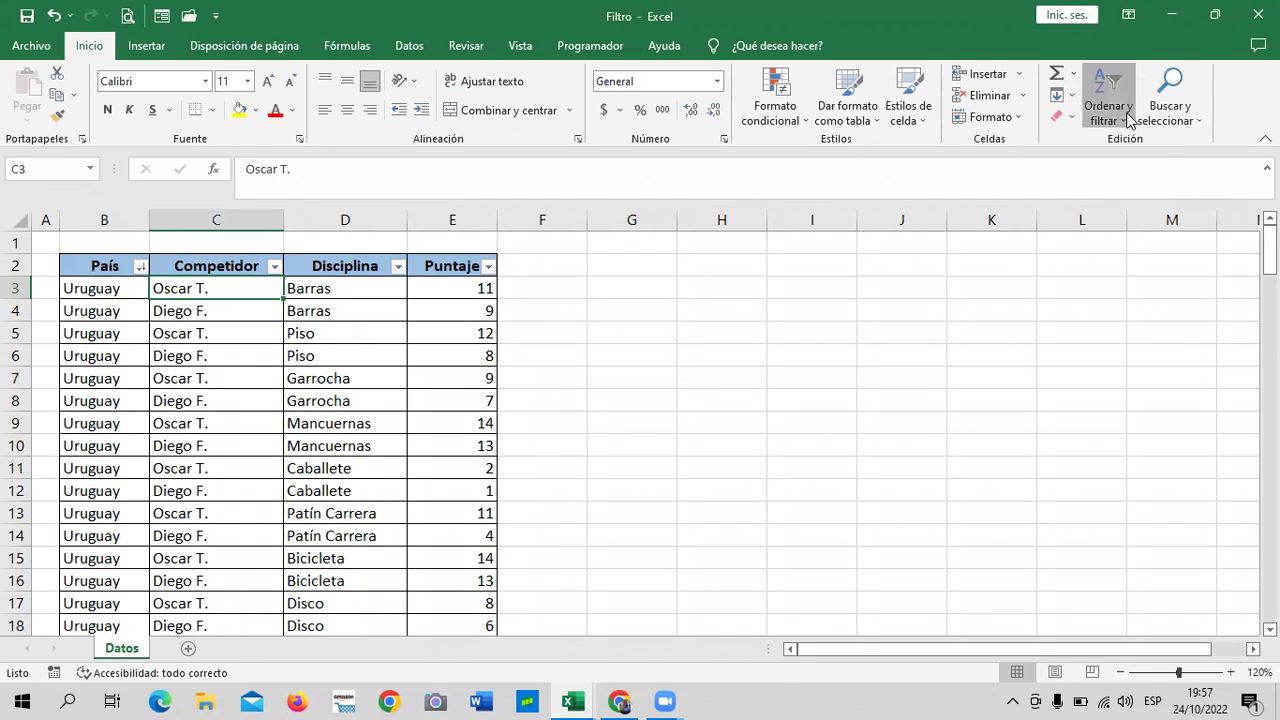
click(1108, 110)
click(1138, 141)
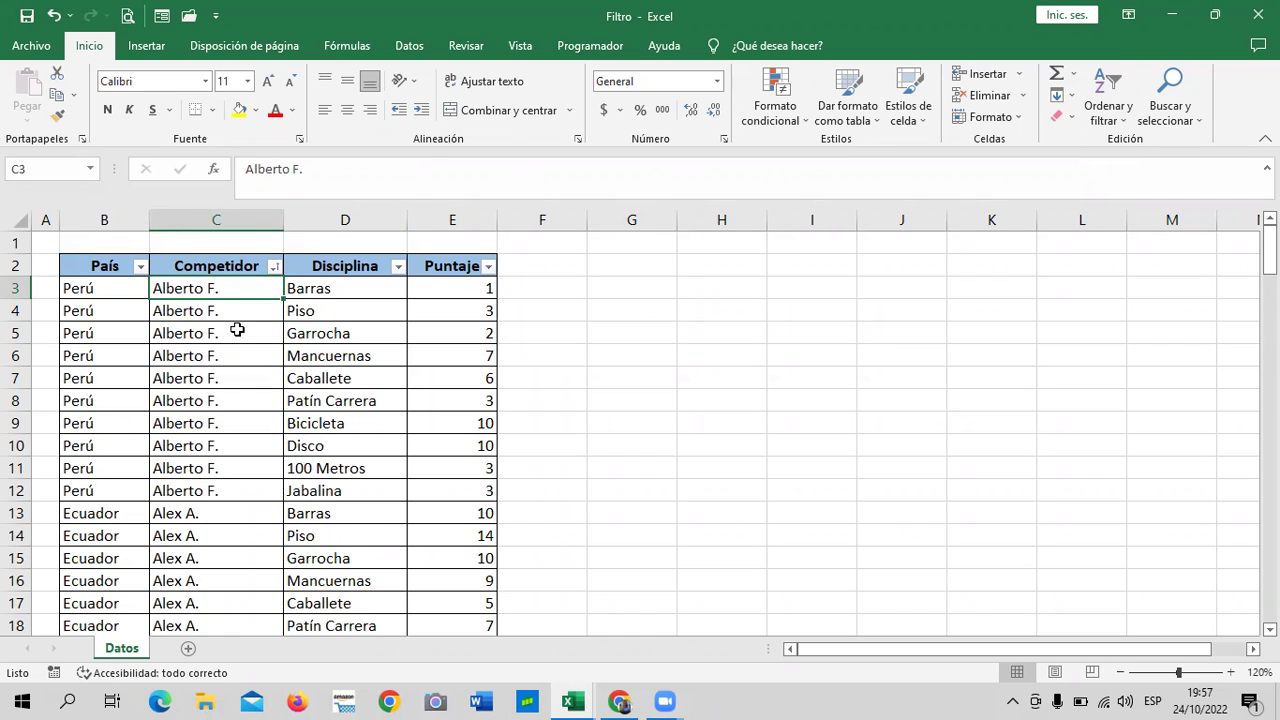
scroll(240, 386, down, 4)
scroll(214, 378, up, 4)
click(84, 291)
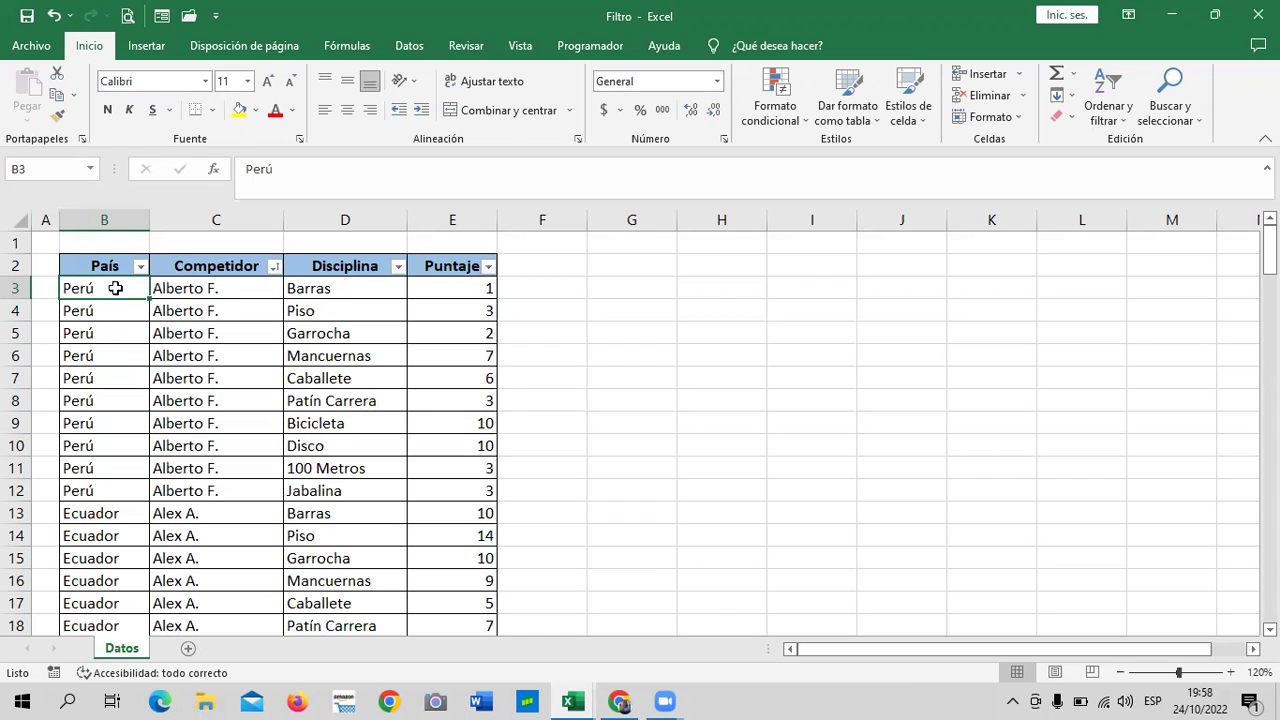
click(1123, 105)
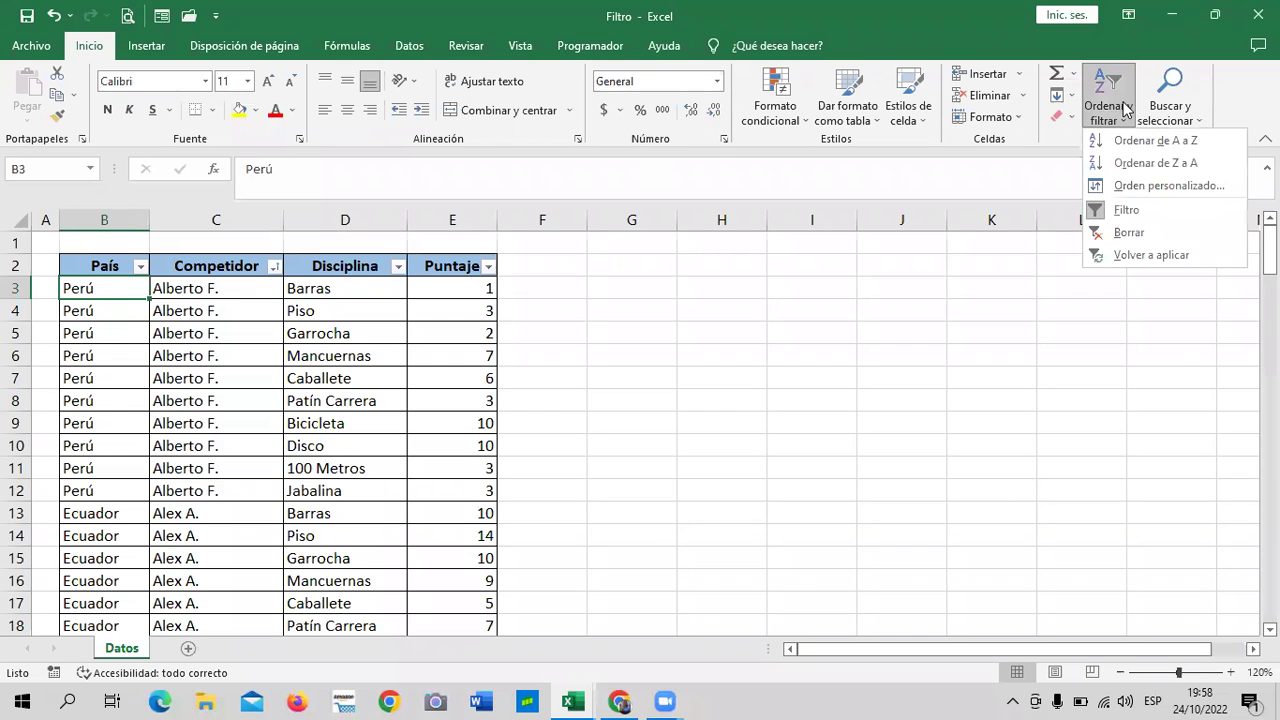
Apply Ordenar de A a Z on the País column so Argentina's rows lead.
click(1125, 141)
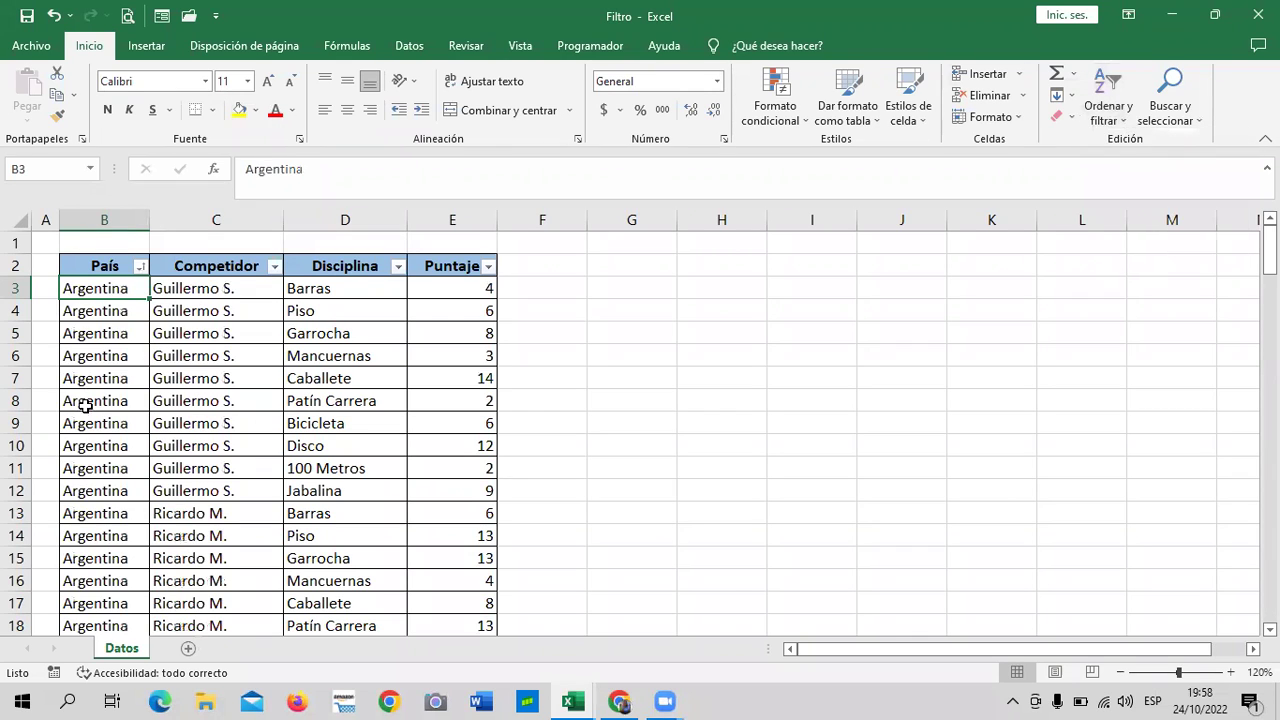
drag(306, 405, 370, 378)
scroll(85, 437, down, 4)
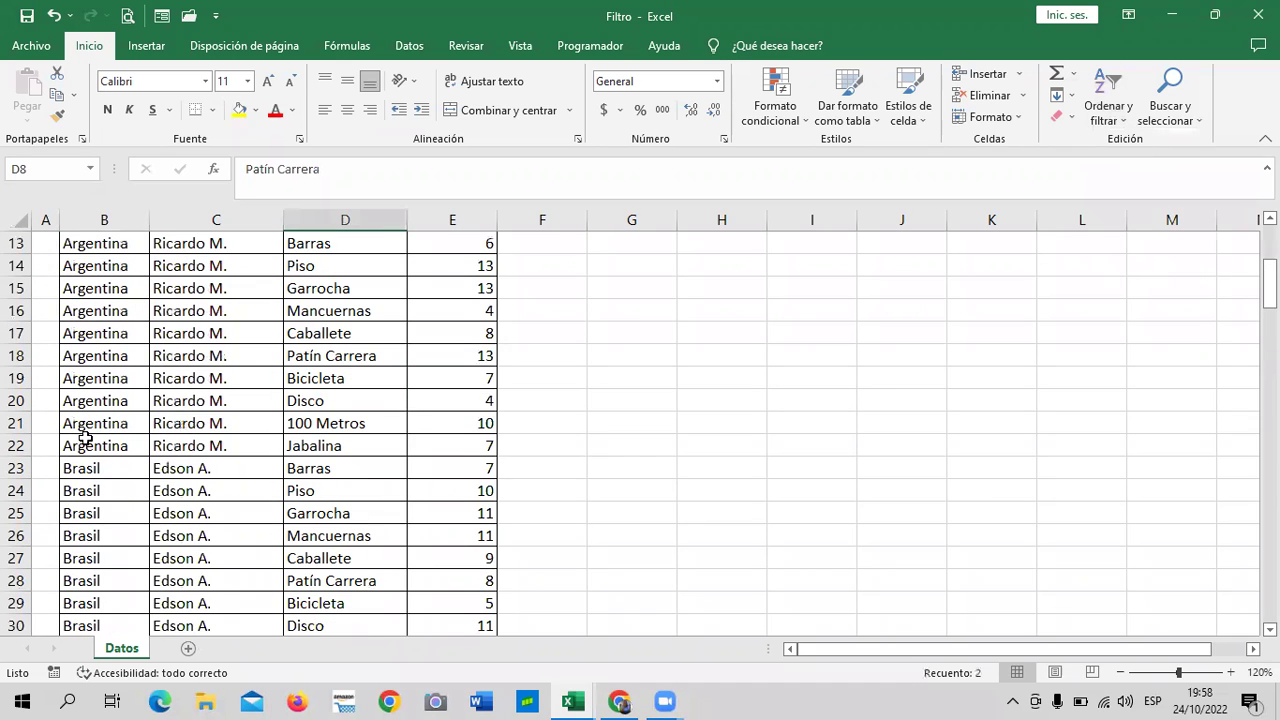
scroll(89, 452, up, 4)
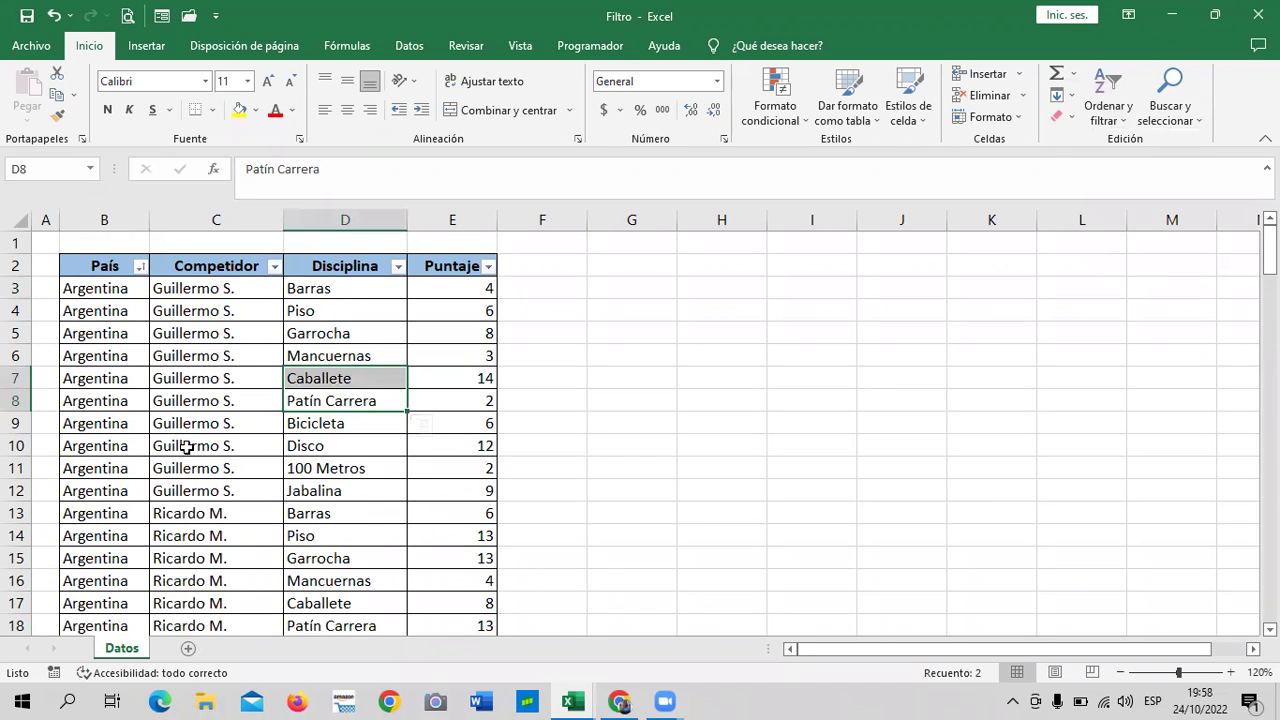
Verify competitors run alphabetically within each country, ending with Uruguay.
click(634, 356)
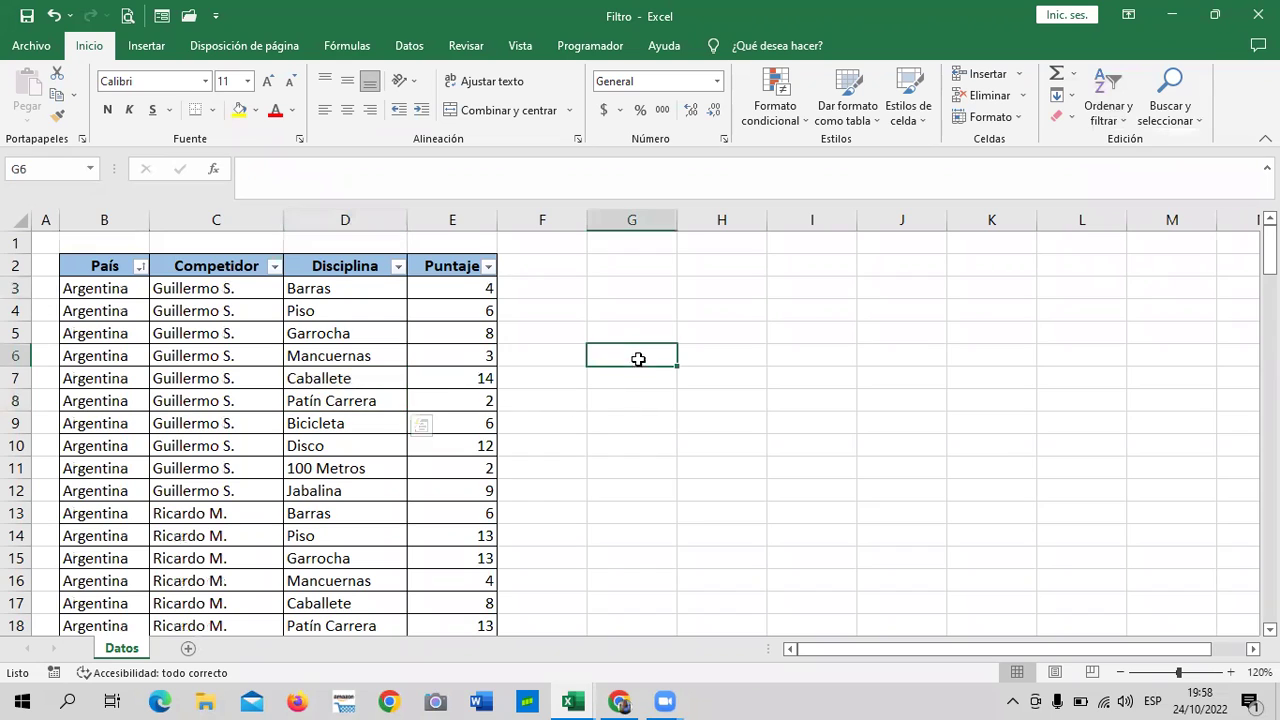
drag(259, 372, 259, 356)
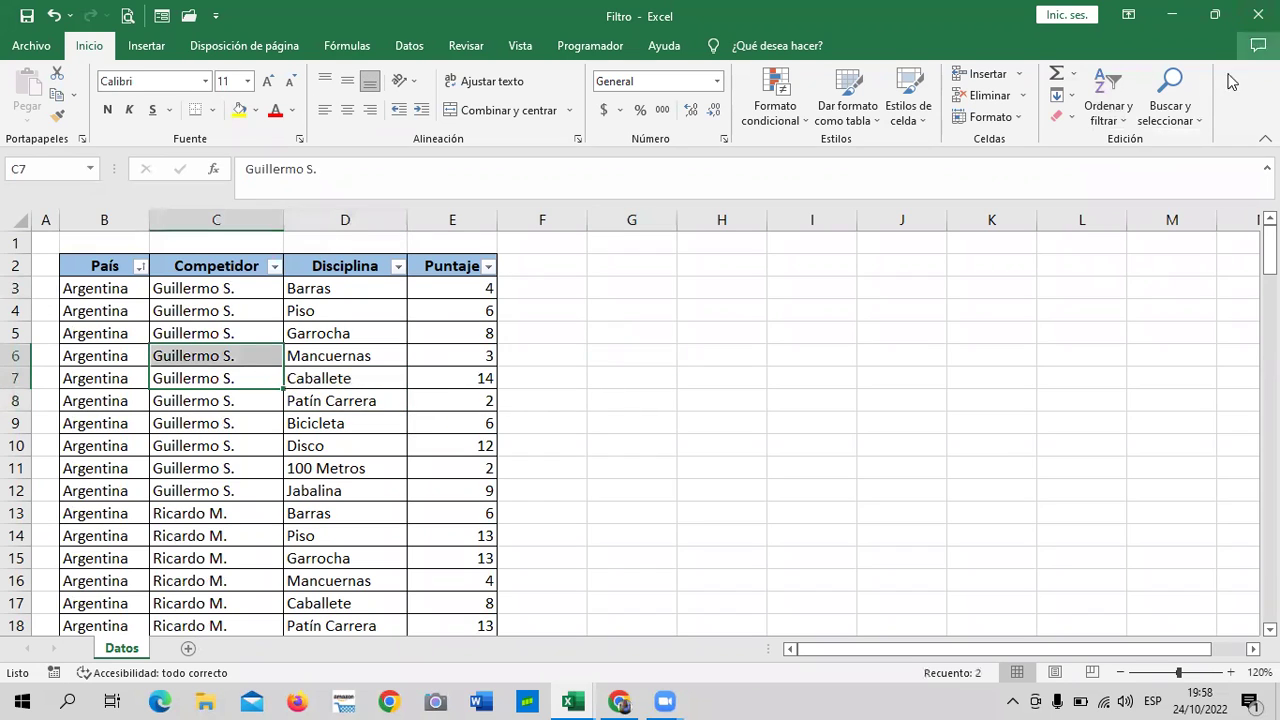
click(1108, 100)
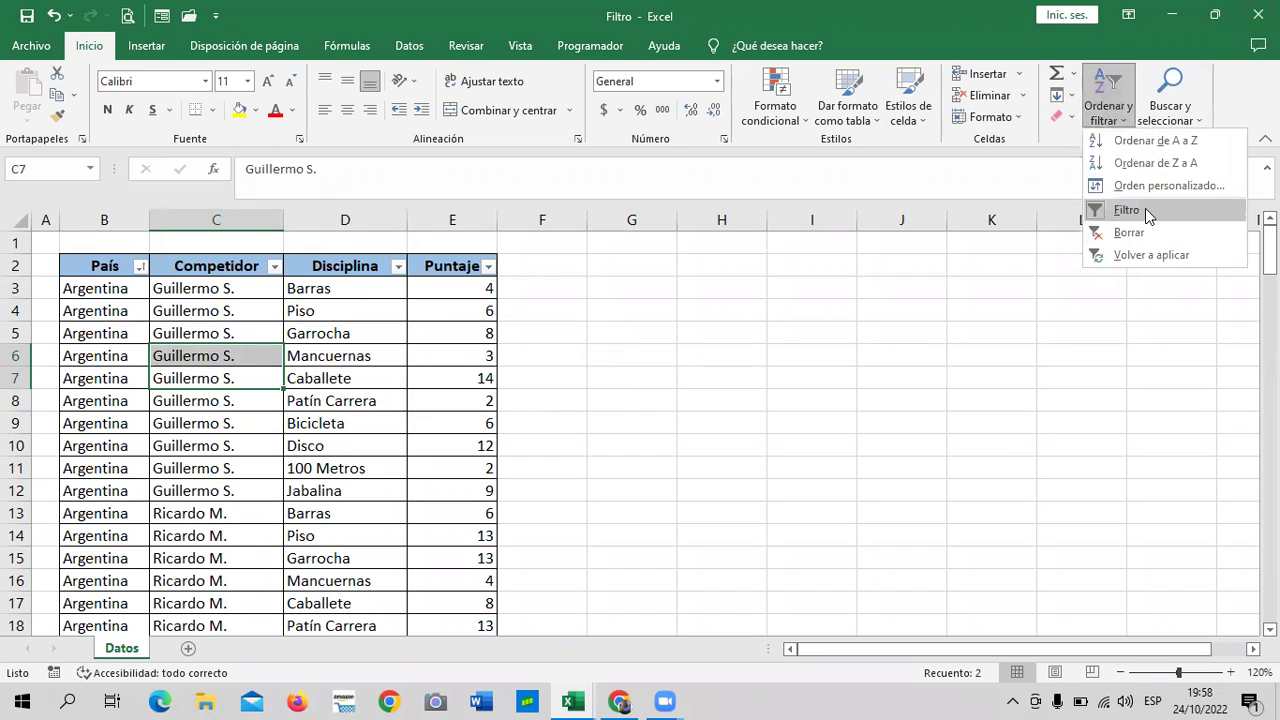
click(270, 468)
scroll(357, 350, down, 2)
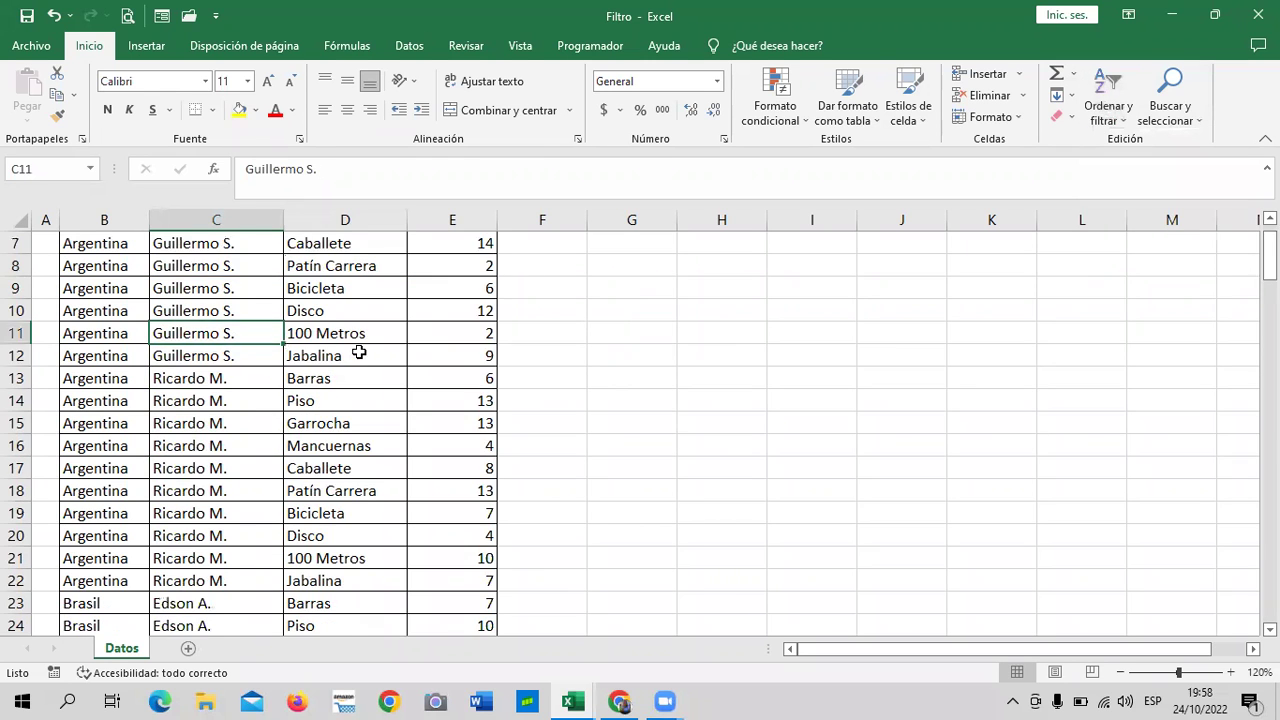
scroll(357, 350, down, 3)
scroll(358, 342, down, 7)
scroll(358, 342, down, 11)
scroll(358, 342, down, 7)
scroll(358, 342, down, 9)
scroll(344, 361, down, 11)
scroll(344, 361, up, 5)
scroll(344, 361, up, 4)
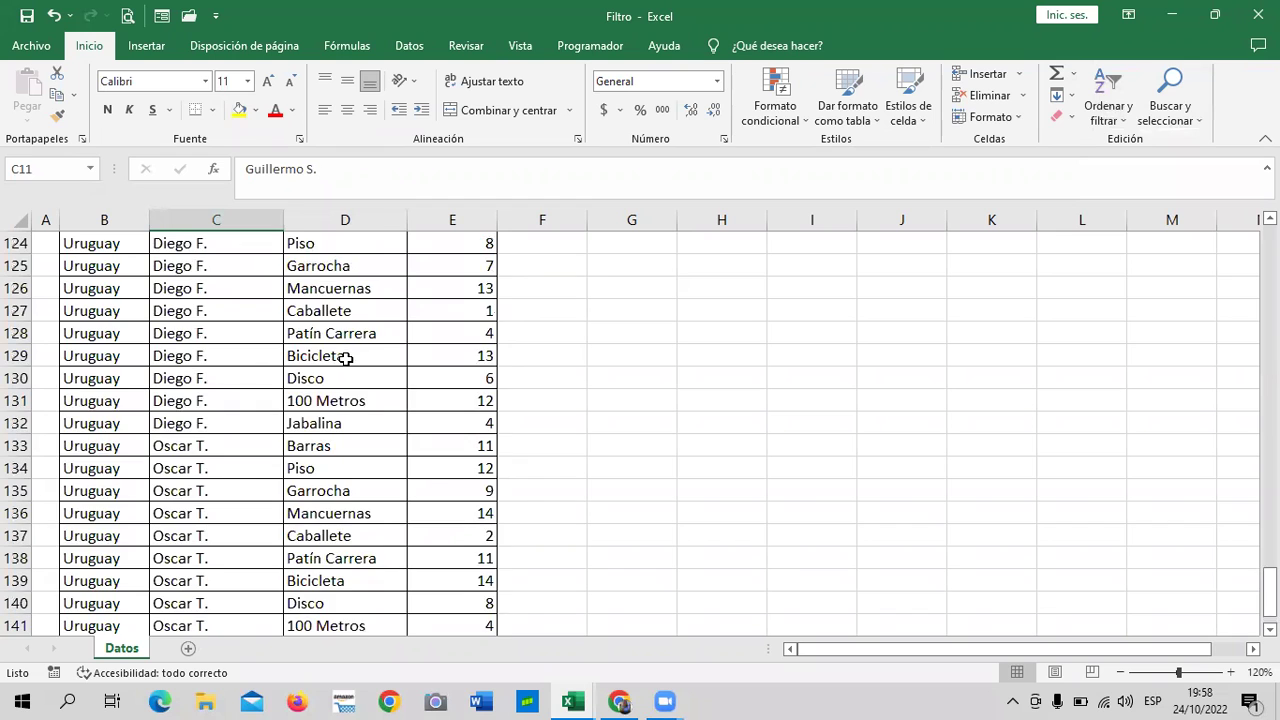
scroll(344, 361, up, 5)
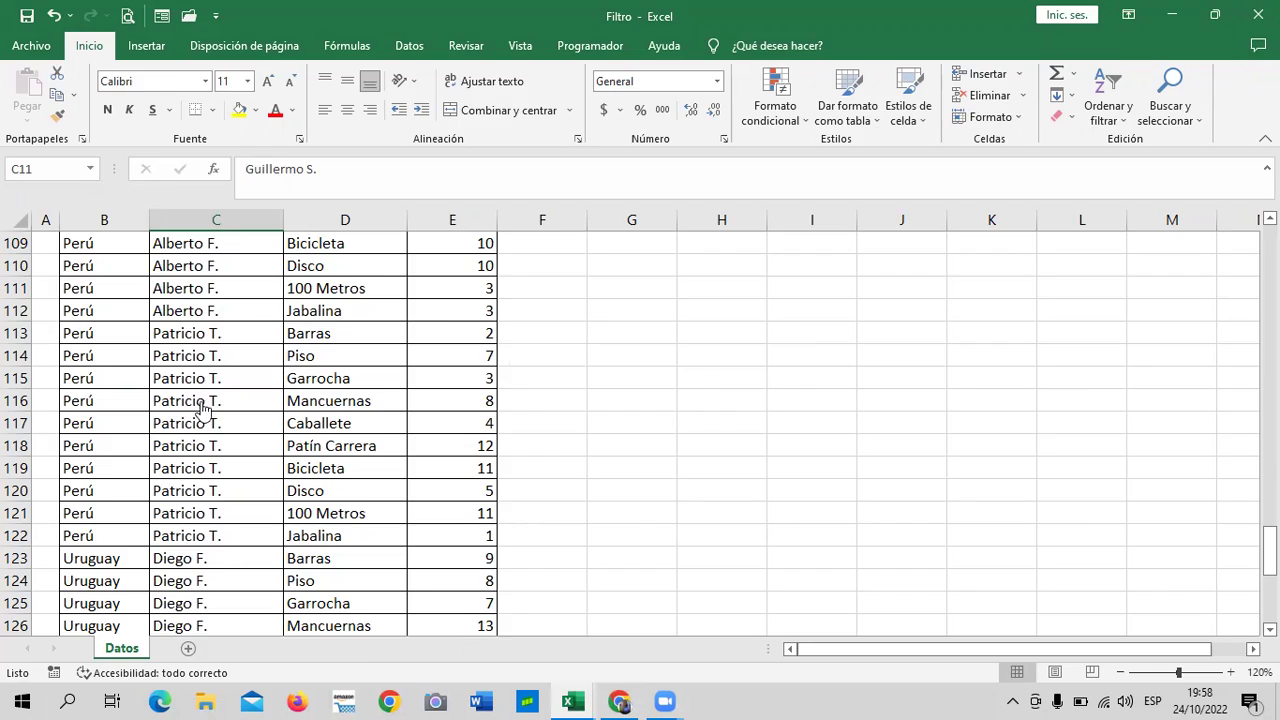
key(alt+Tab)
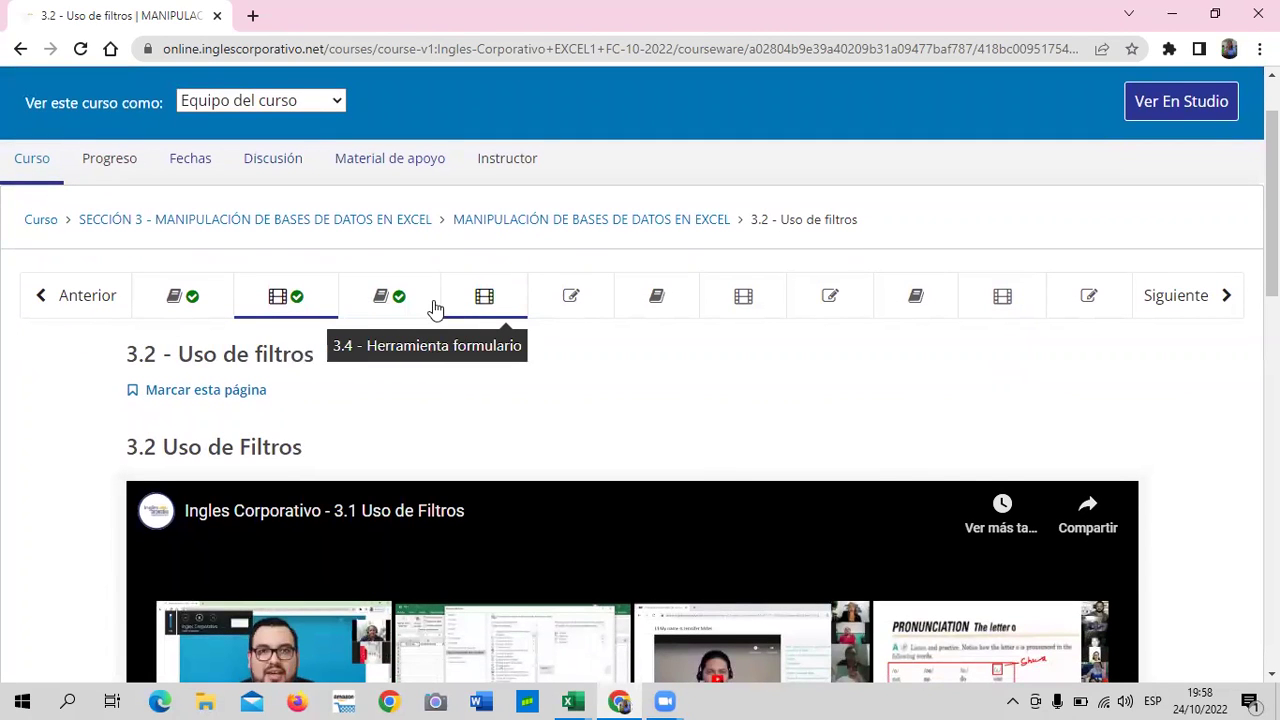
Open lesson 3.3 Objetivo de la lección on the Herramienta formulario de datos and read it.
click(424, 308)
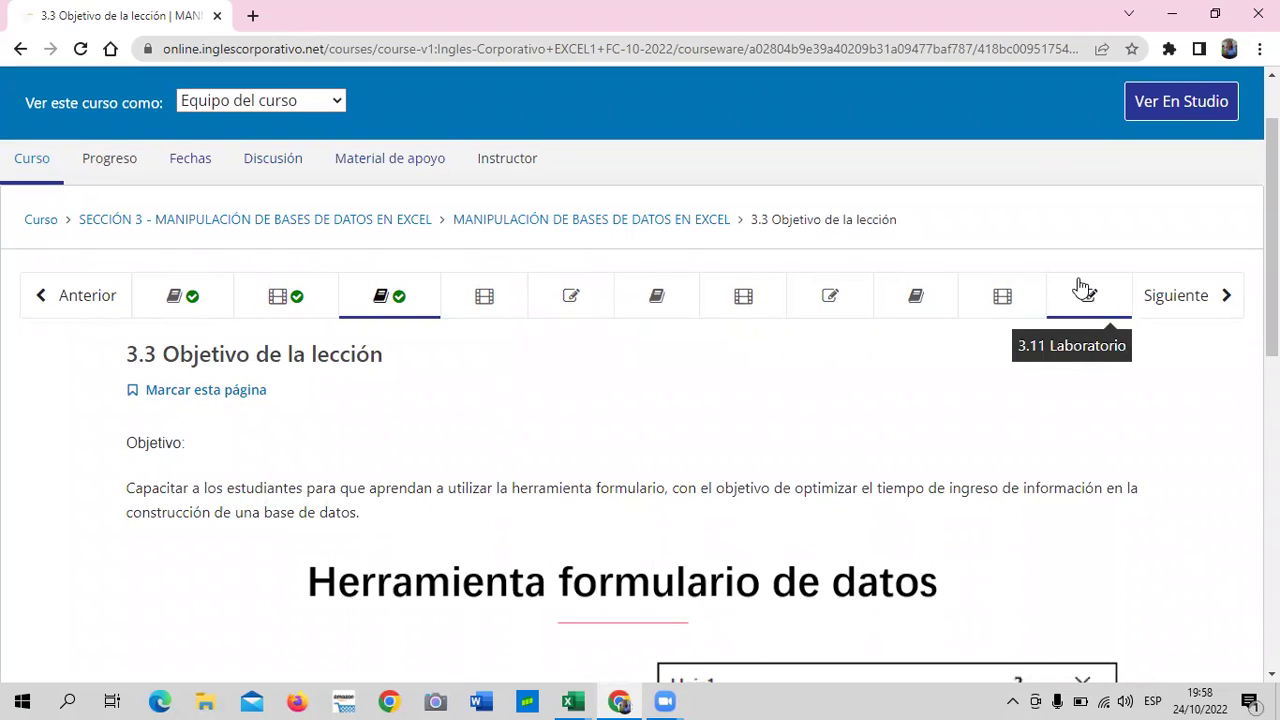
scroll(437, 321, down, 4)
scroll(437, 321, down, 4)
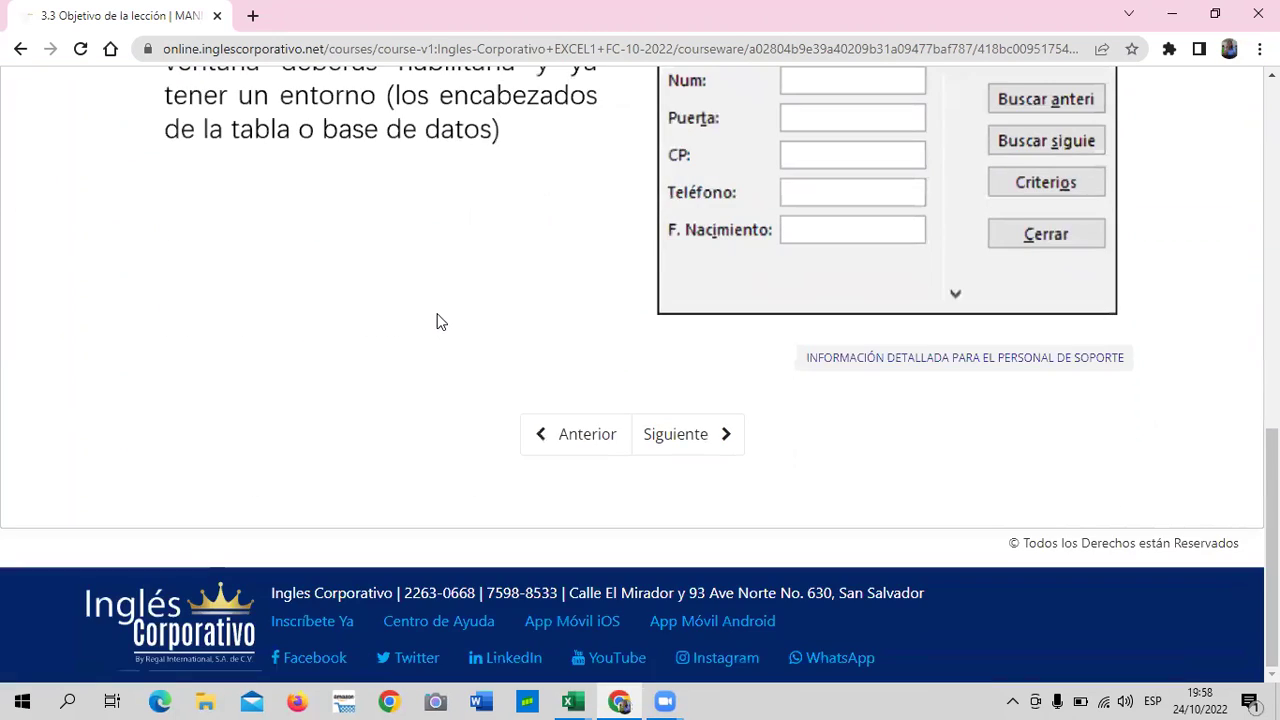
scroll(437, 321, up, 5)
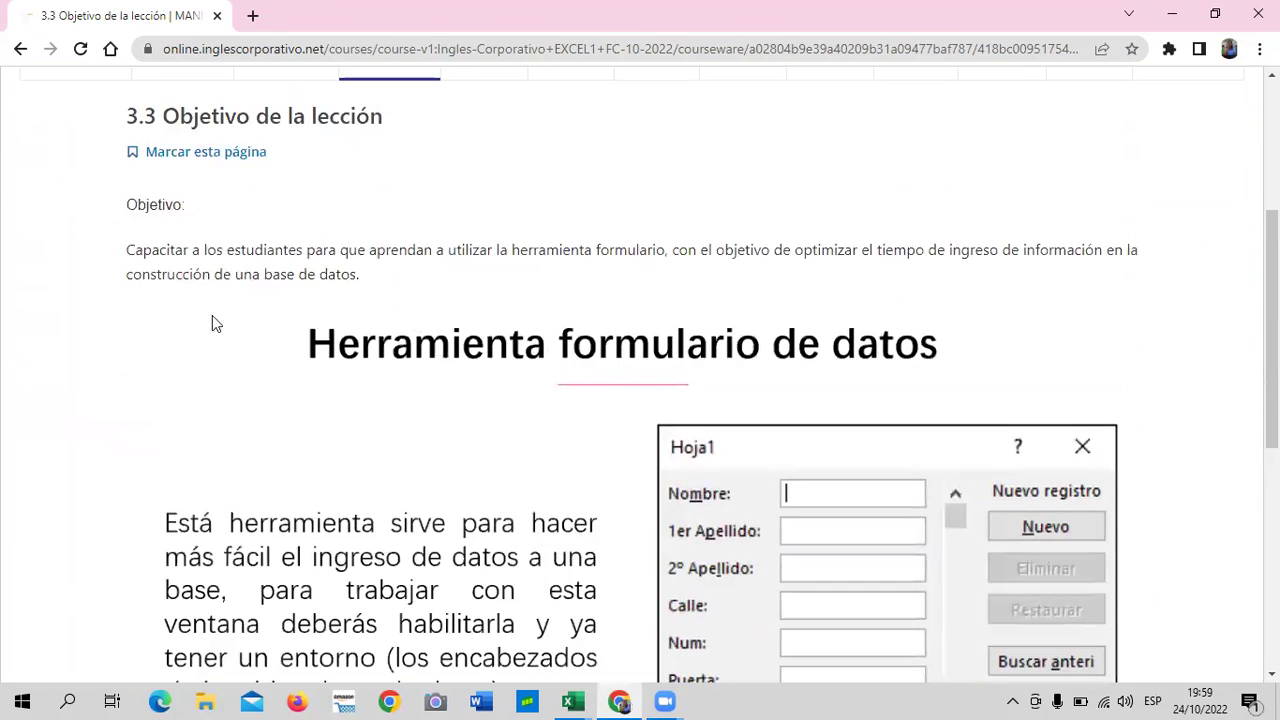
scroll(417, 263, up, 2)
scroll(423, 271, up, 2)
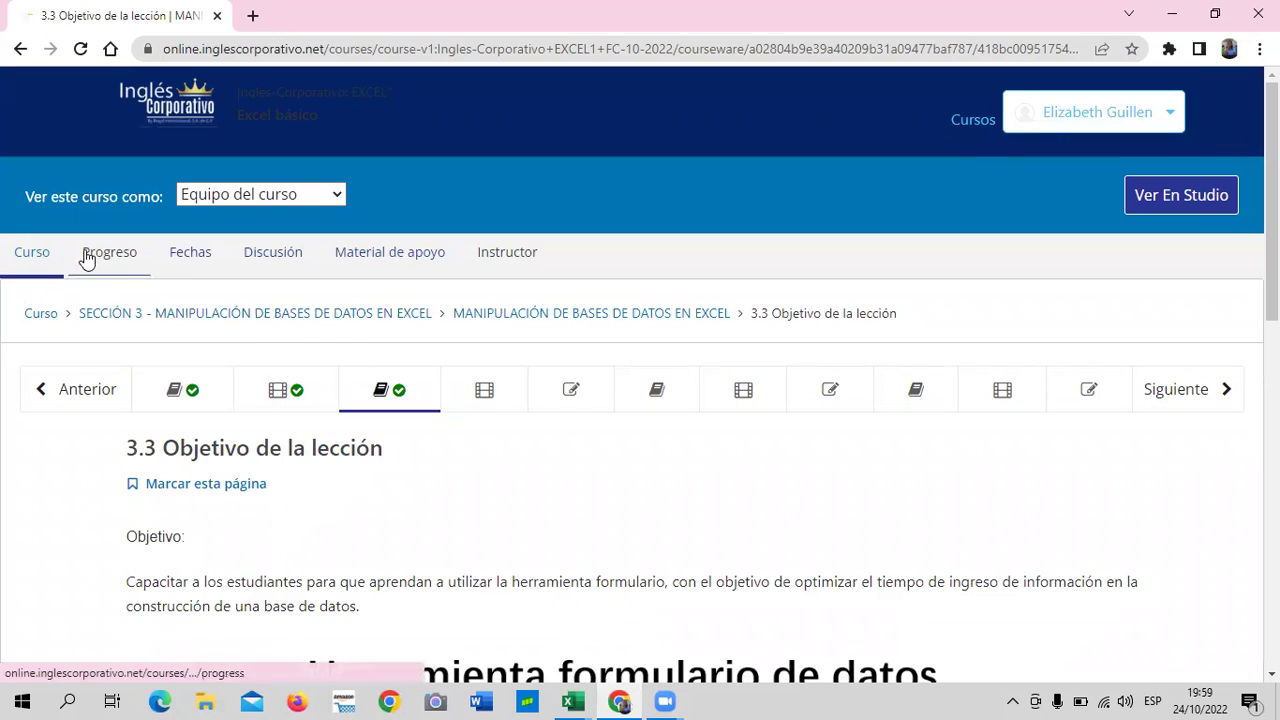